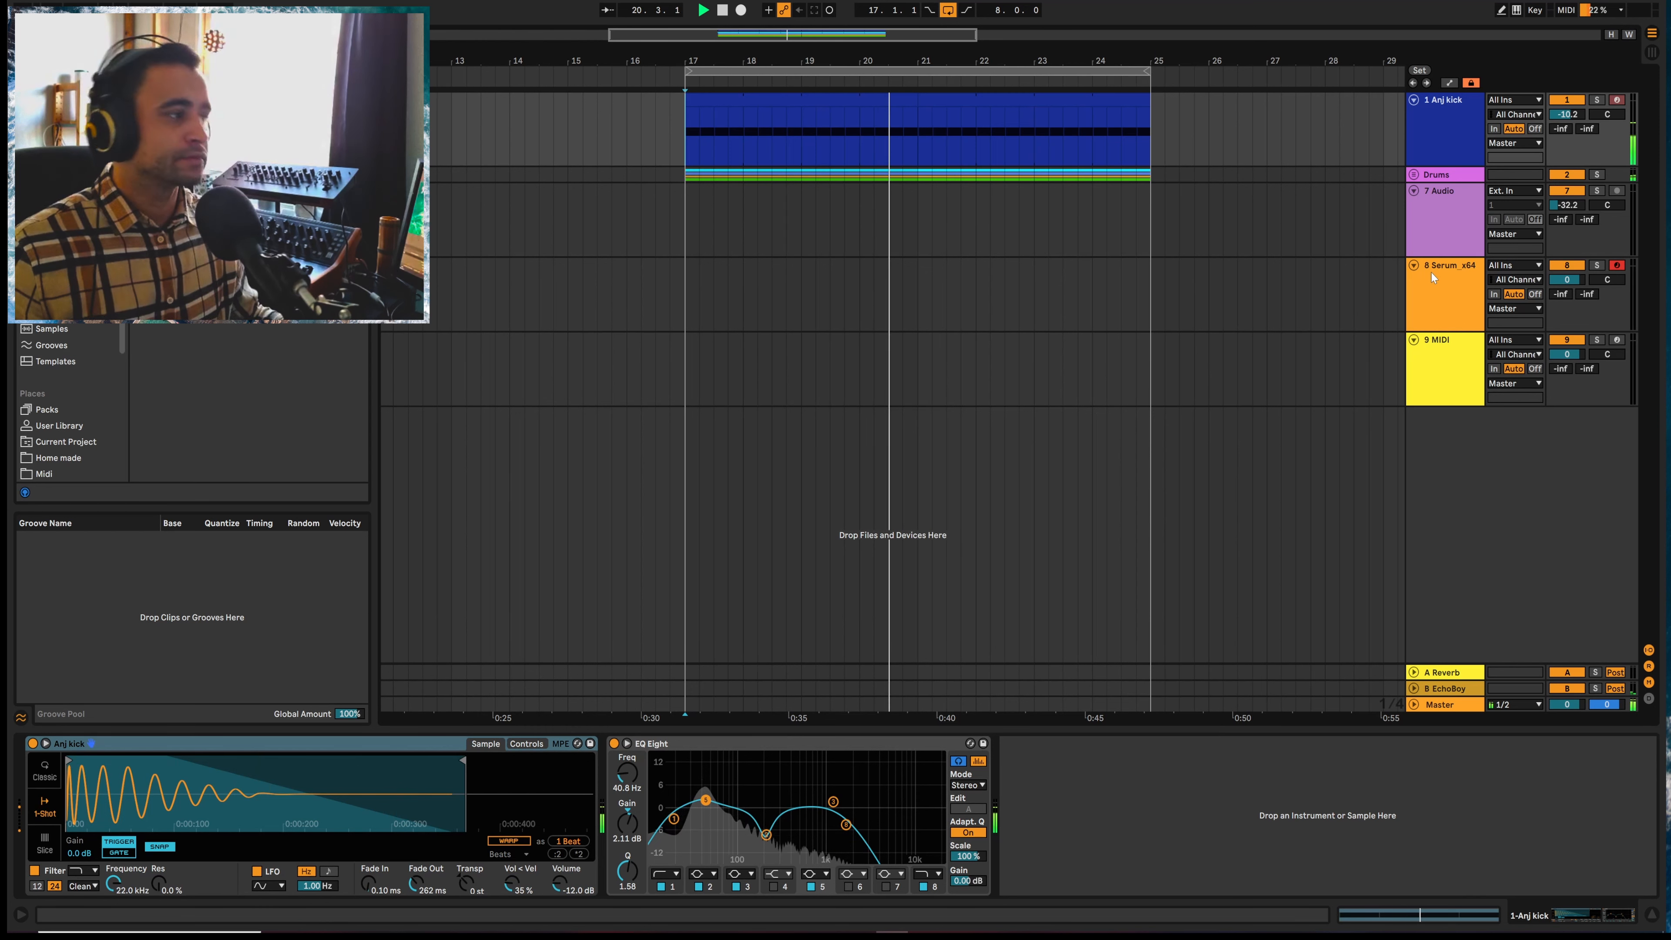
Stop playback and open the Serum synth window from the Serum_x64 track, moving it clear of the lower device chain
{"action": "key", "text": "space"}
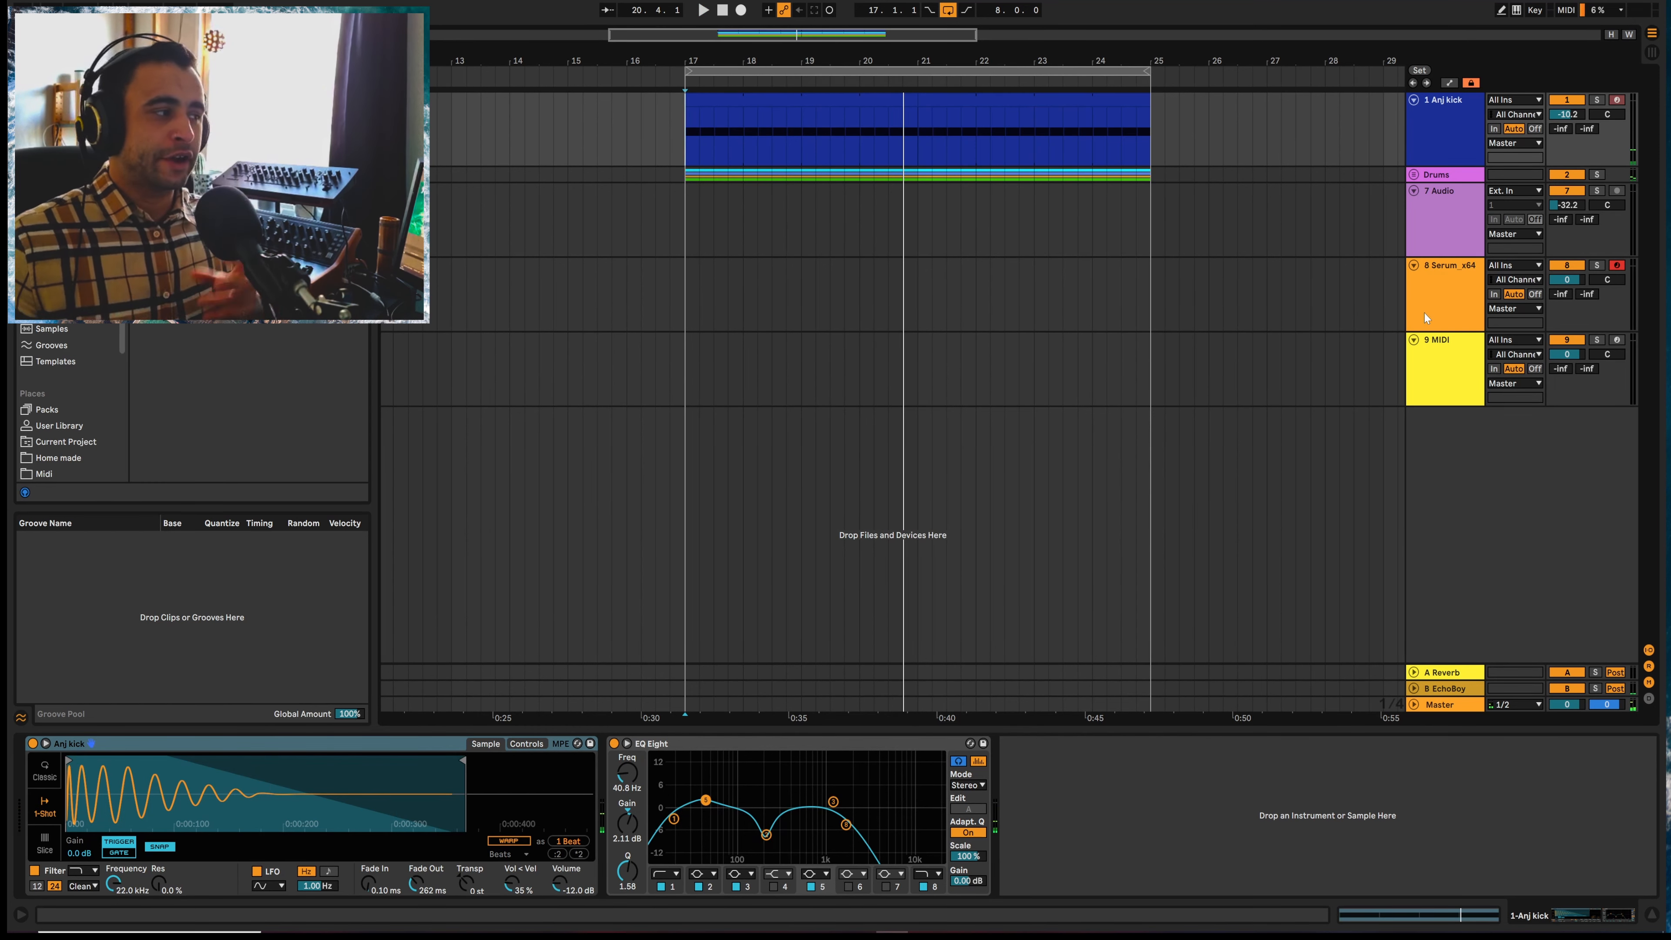
{"action": "left_click", "coordinate": [1424, 313]}
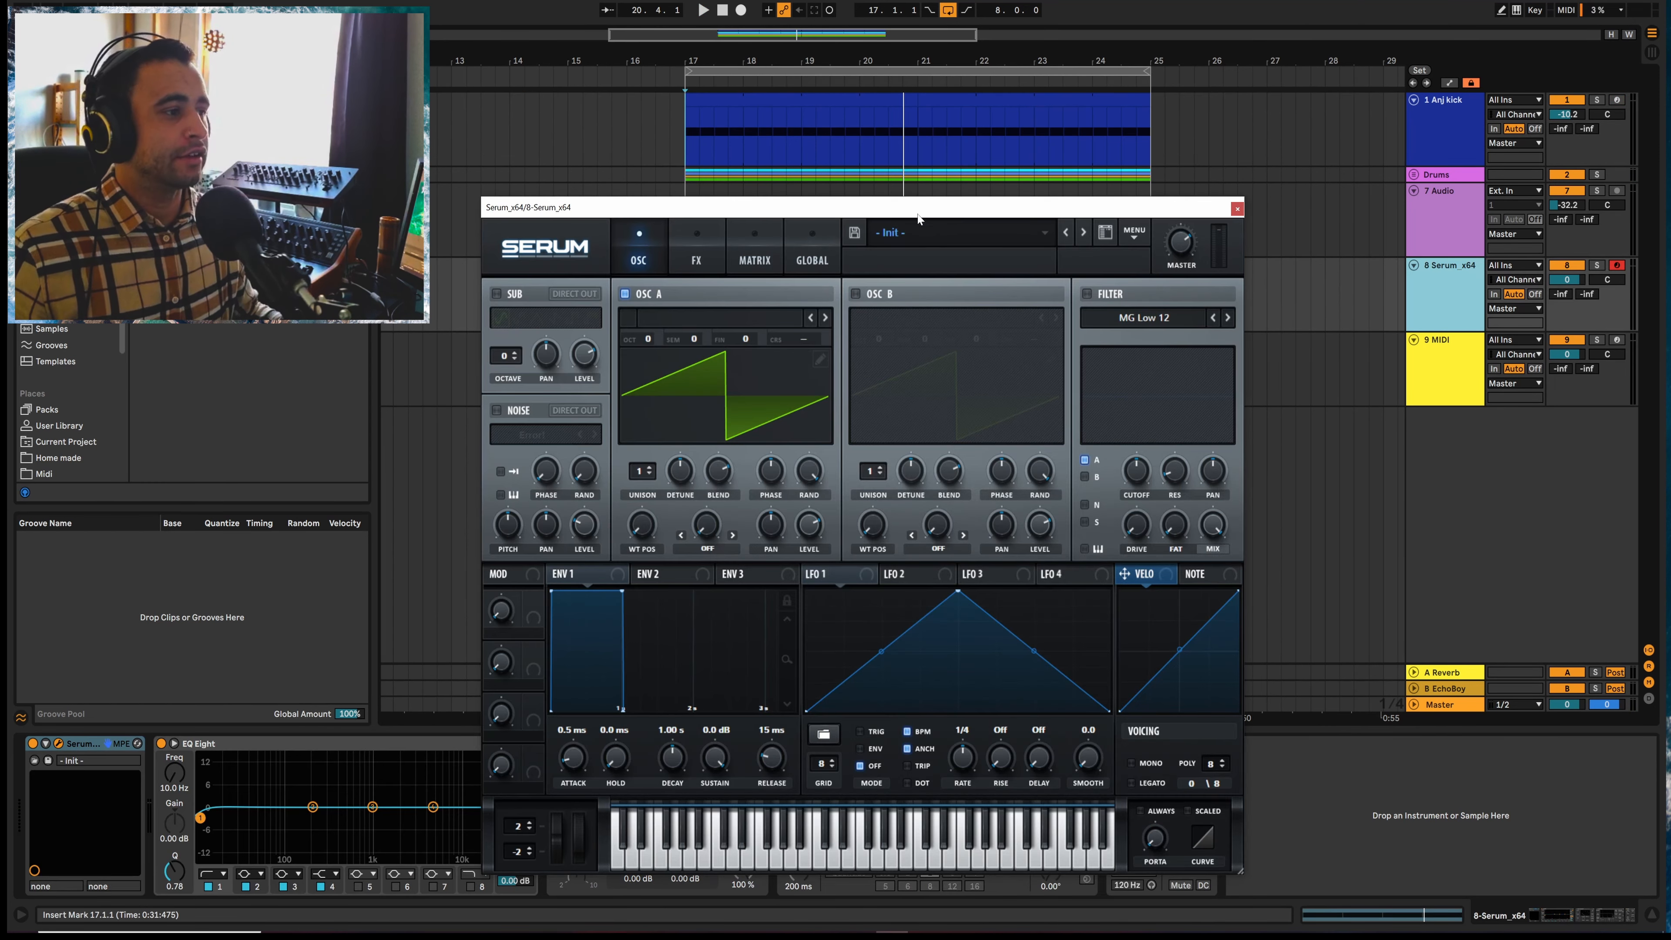
{"action": "left_click_drag", "start_coordinate": [919, 220], "coordinate": [922, 106]}
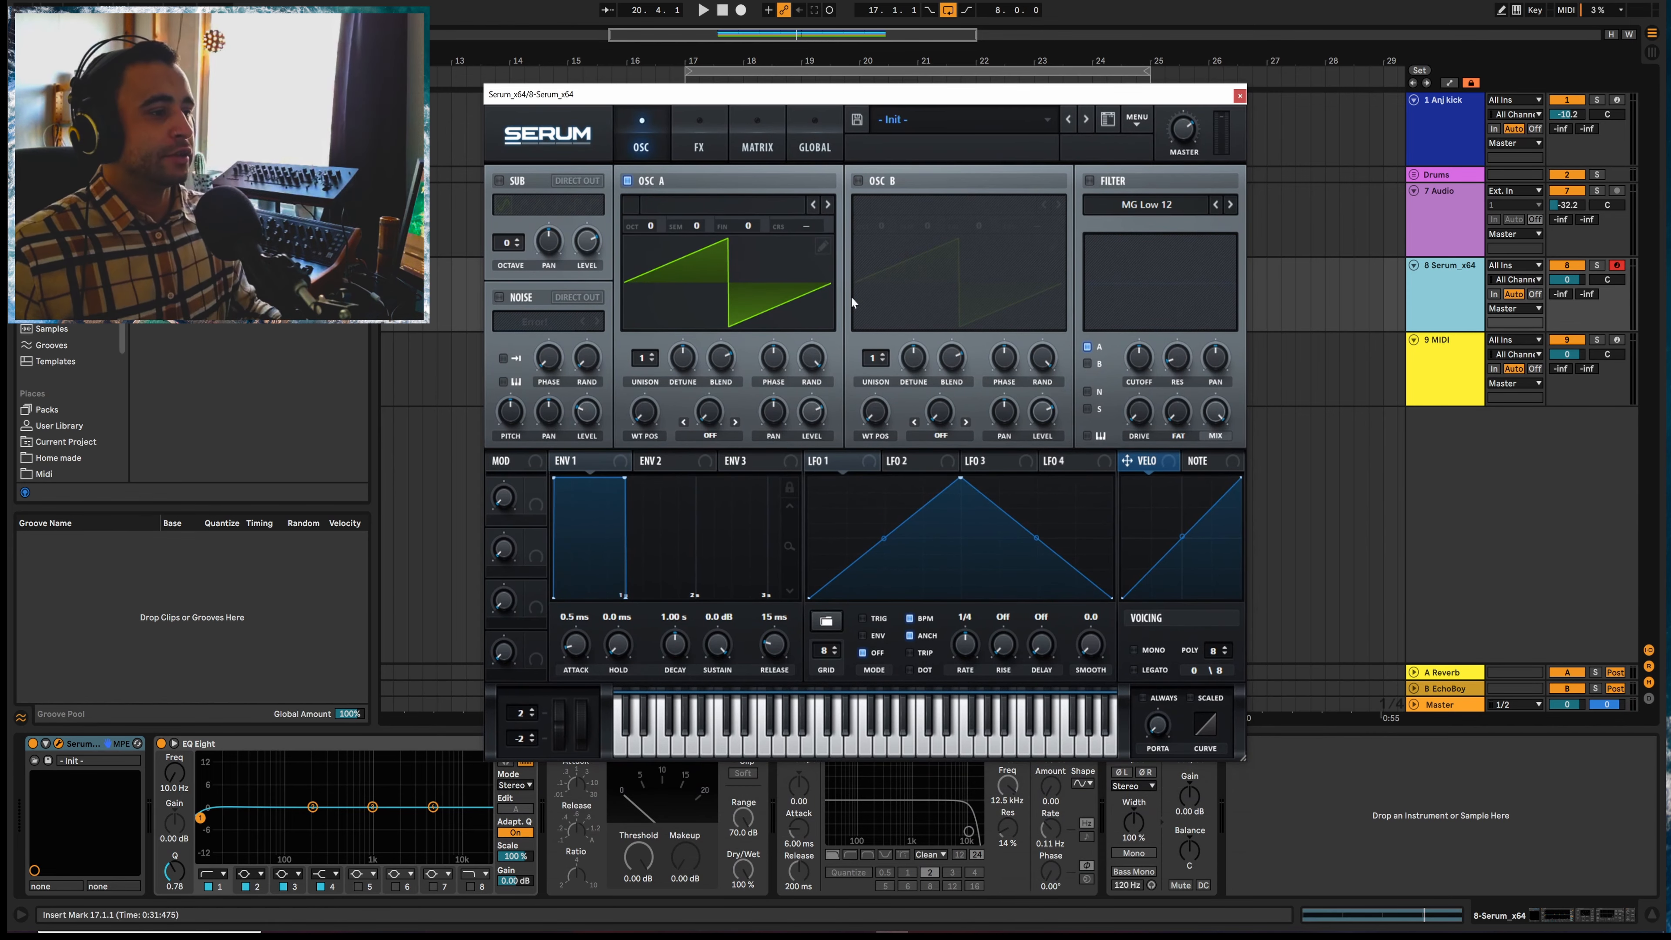
Enable Serum's filter with Env 2 modulating its cutoff, and lower the base cutoff frequency
{"action": "left_click", "coordinate": [1089, 181]}
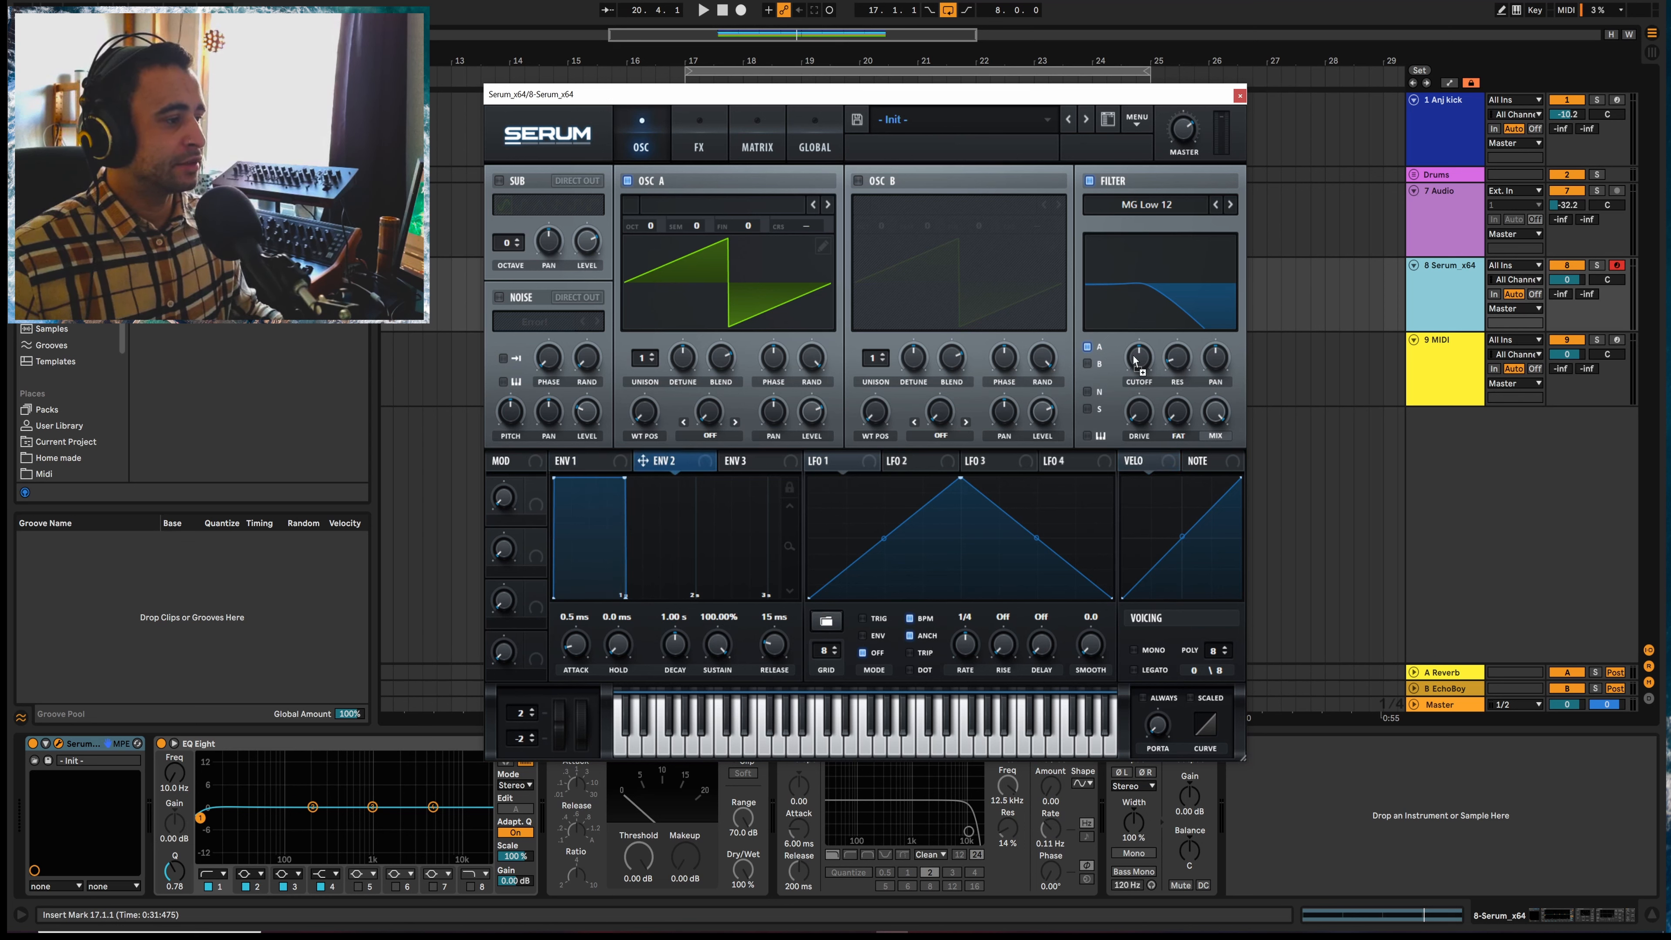
{"action": "left_click", "coordinate": [757, 149]}
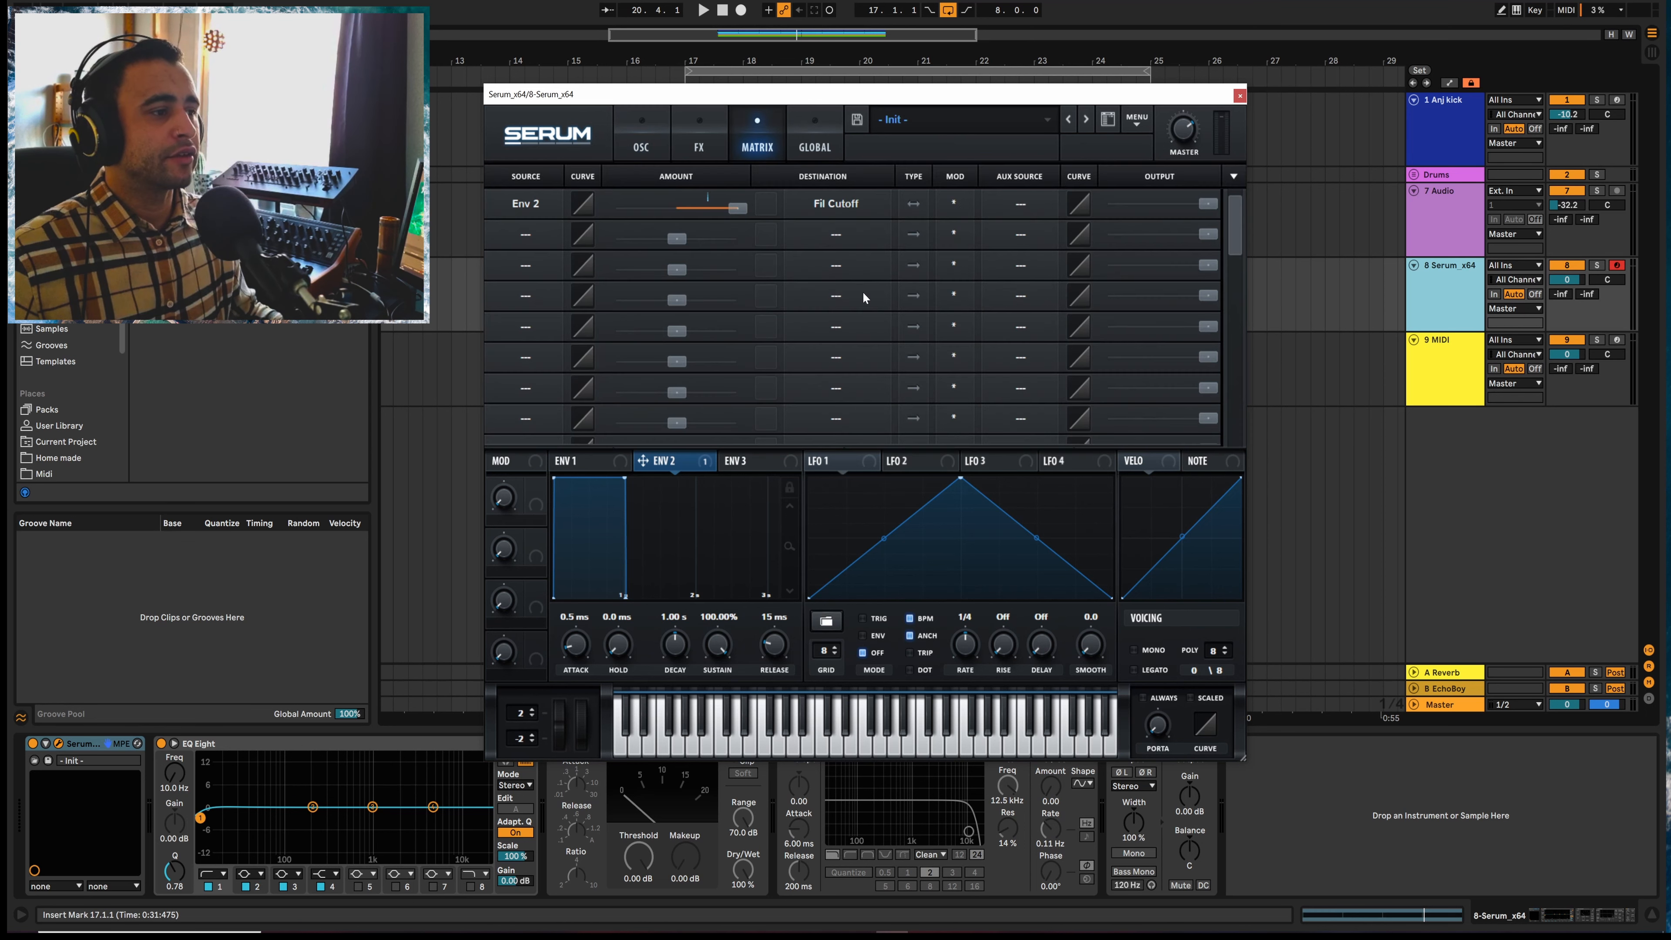
{"action": "left_click", "coordinate": [637, 149]}
{"action": "left_click_drag", "start_coordinate": [1143, 361], "coordinate": [1125, 400]}
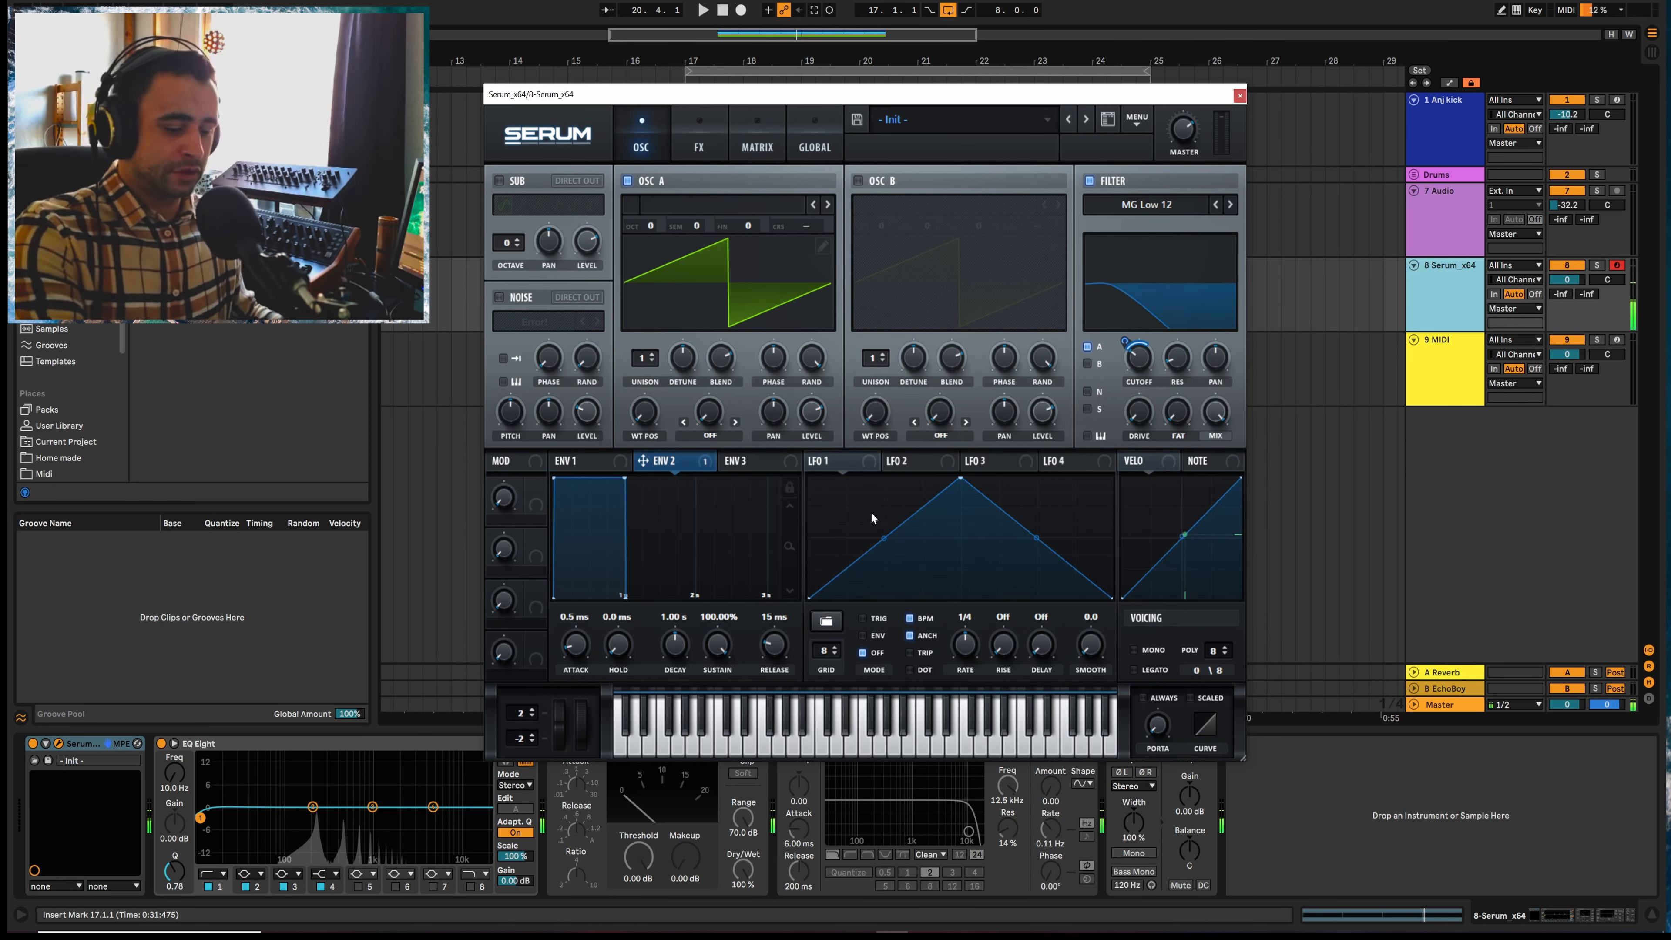
Set Osc A's octave to -2 and switch the filter type to MG Low 24
{"action": "mouse_move", "coordinate": [649, 221]}
{"action": "left_mouse_down"}
{"action": "mouse_move", "coordinate": [653, 253]}
{"action": "mouse_move", "coordinate": [646, 238]}
{"action": "left_mouse_up"}
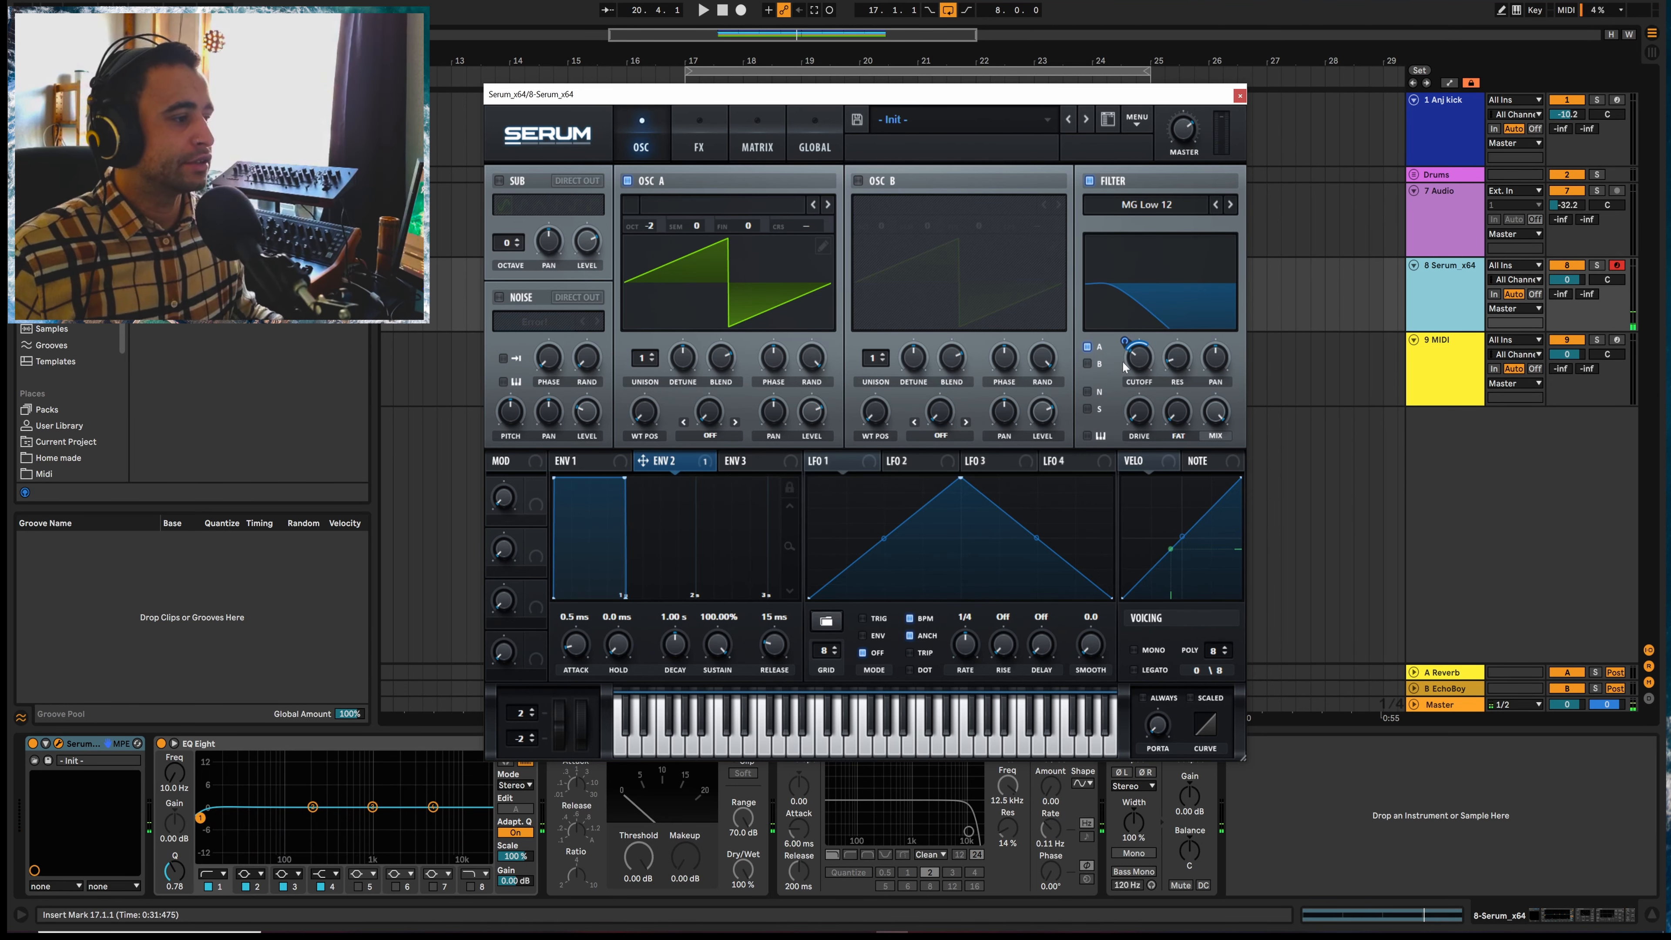
{"action": "left_click", "coordinate": [1230, 204]}
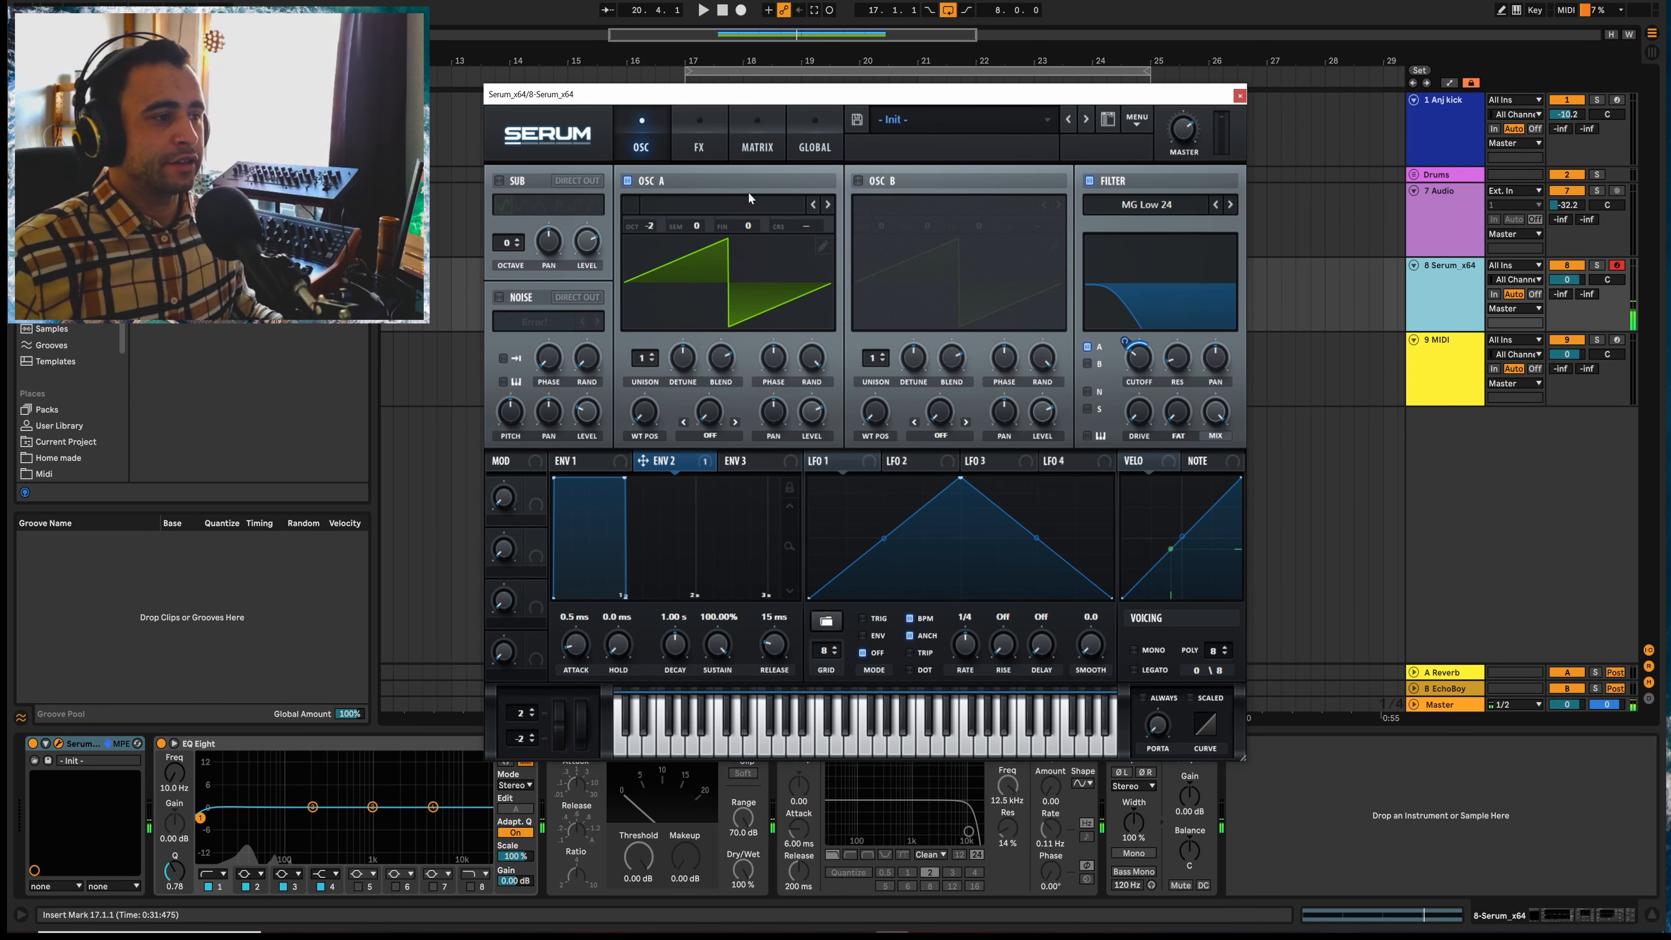
Load the analog SawRounded wavetable into Osc A and raise its wavetable position slightly towards a saw shape
{"action": "left_click", "coordinate": [746, 205]}
{"action": "mouse_move", "coordinate": [684, 223]}
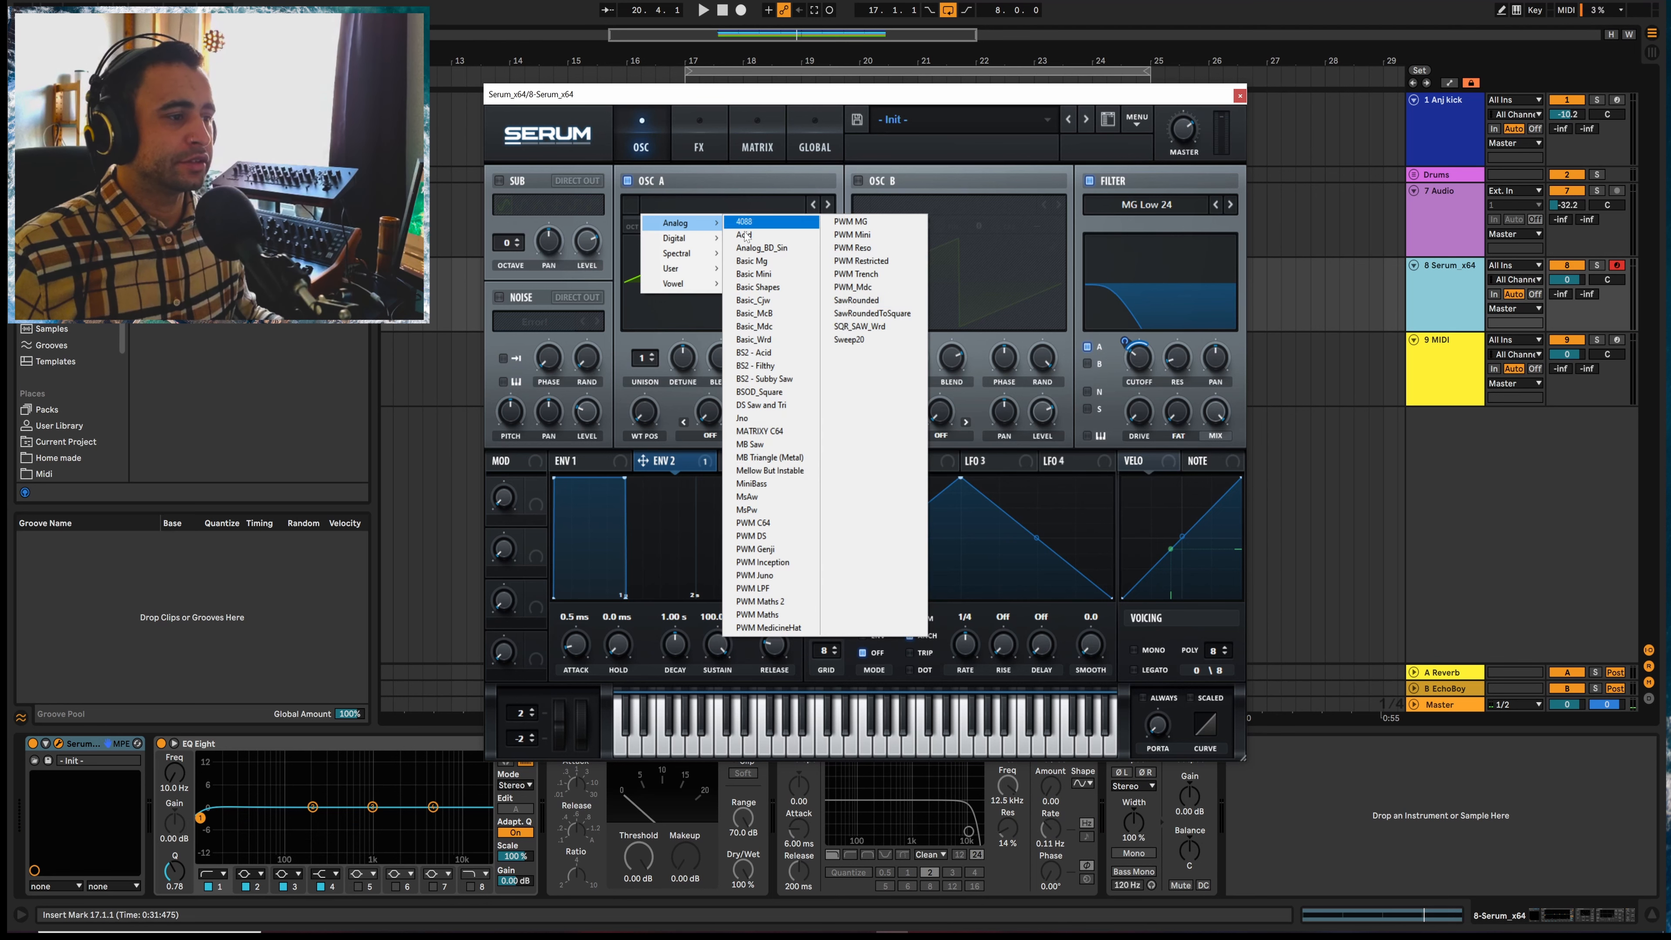
{"action": "left_click", "coordinate": [855, 300]}
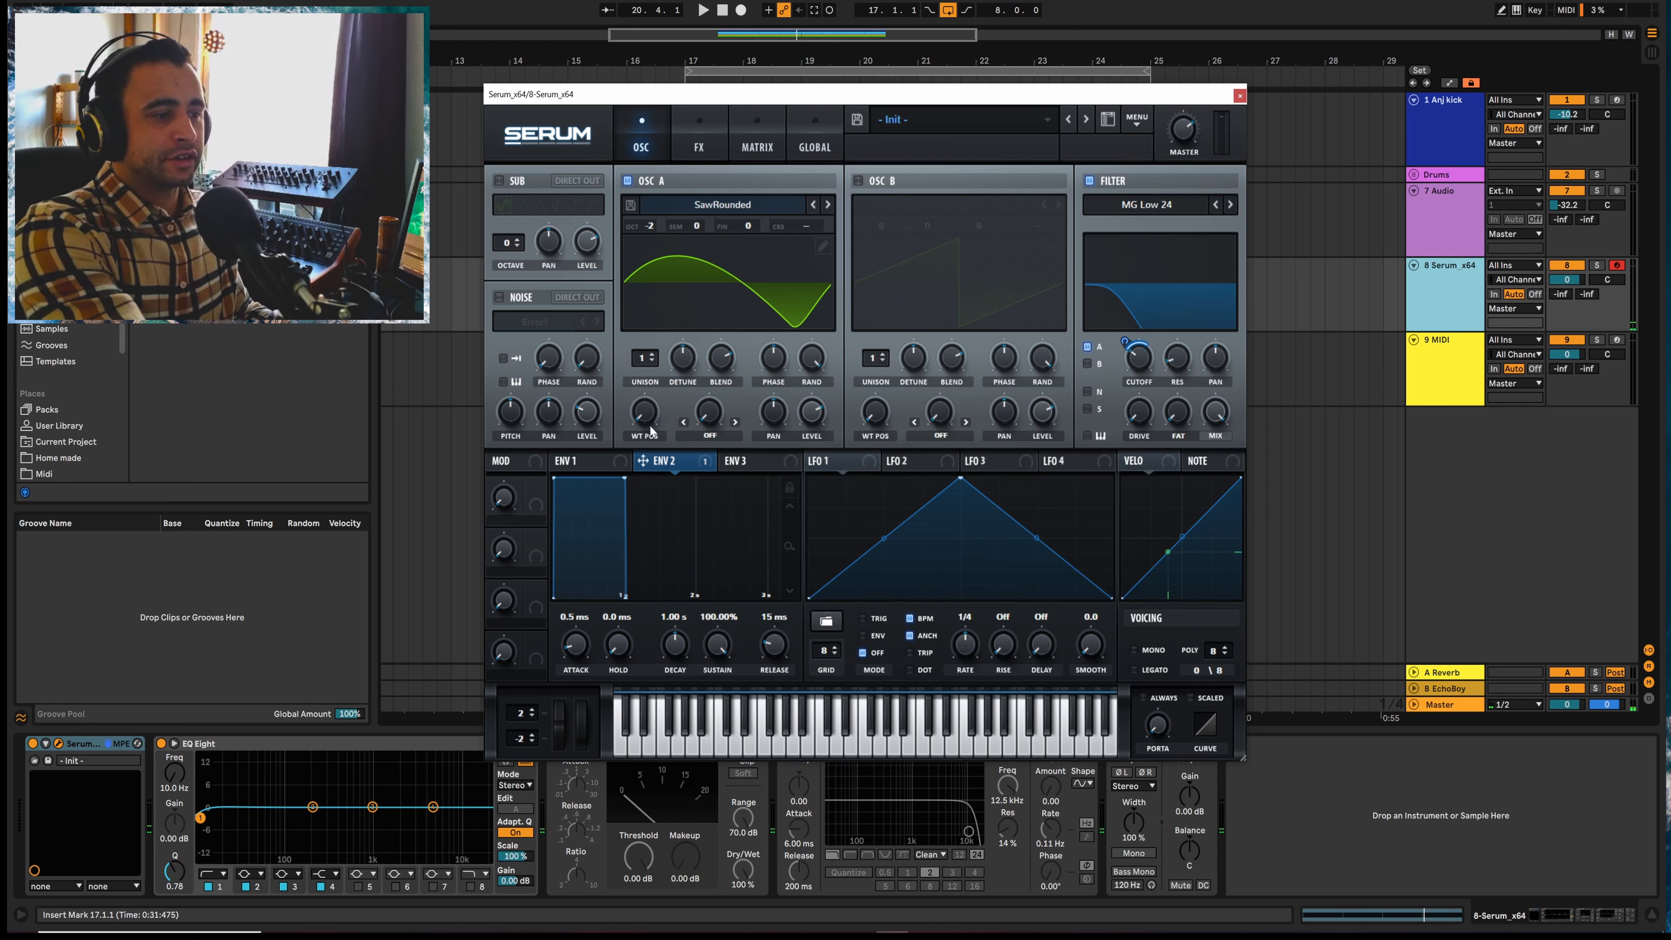
{"action": "left_click_drag", "start_coordinate": [644, 423], "coordinate": [653, 402]}
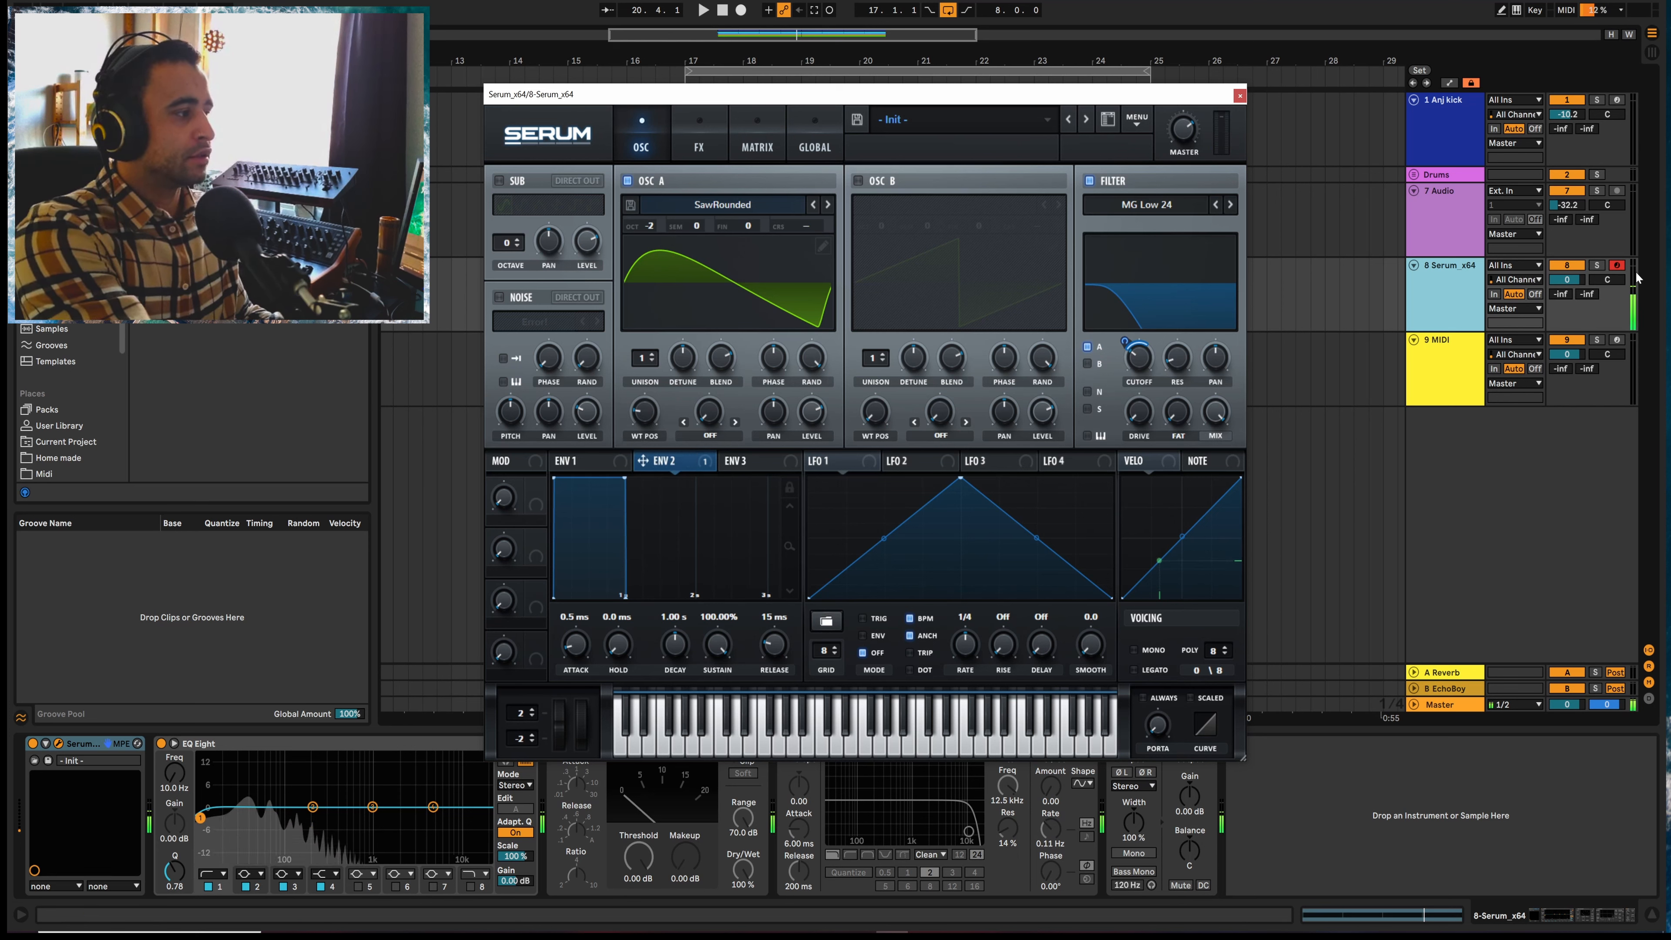
Set the Serum track's volume to -10.7 dB, balancing it against the playing drum loop
{"action": "left_click_drag", "start_coordinate": [1579, 283], "coordinate": [1579, 312]}
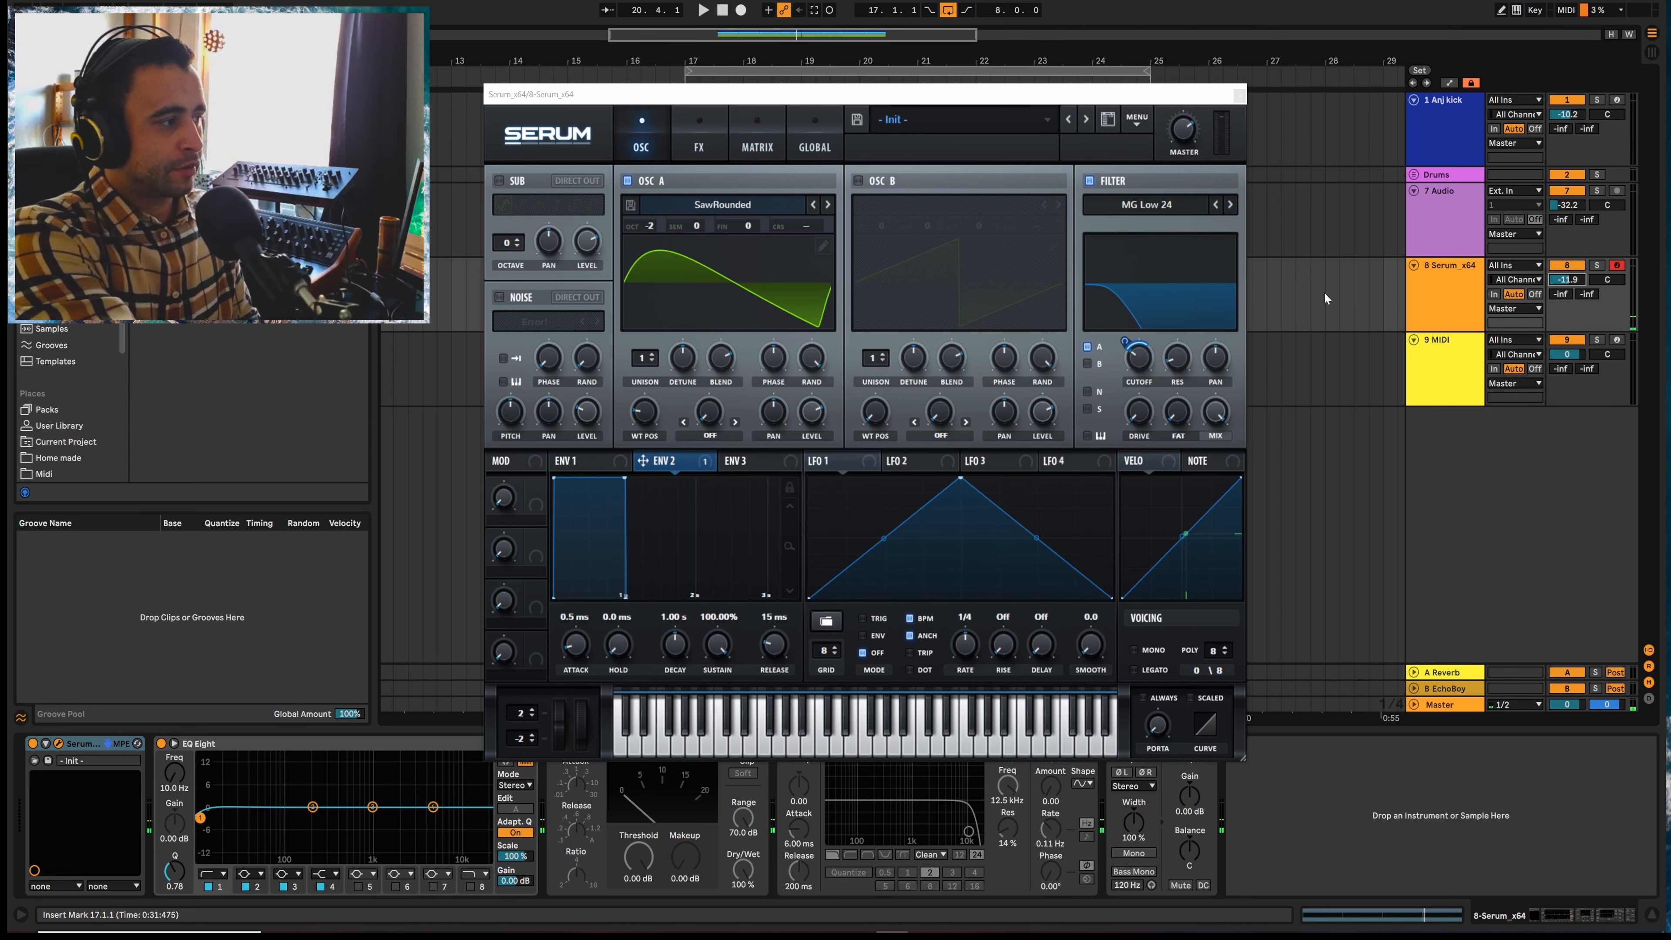
{"action": "key", "text": "space"}
{"action": "left_click_drag", "start_coordinate": [1551, 286], "coordinate": [1550, 281]}
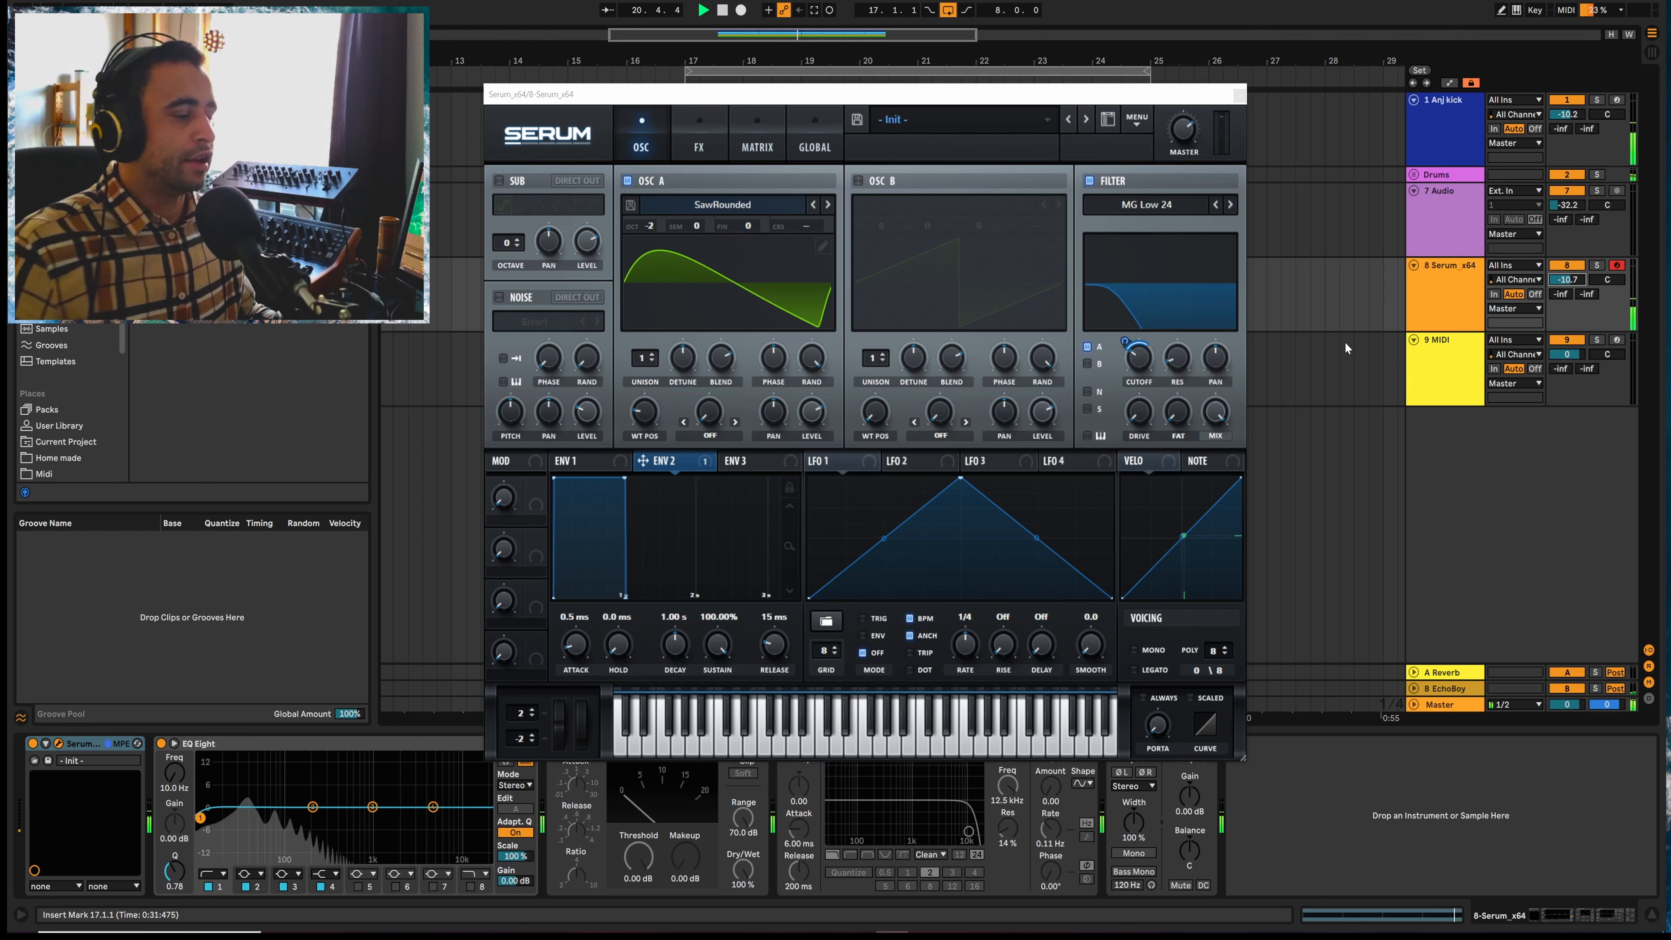
{"action": "key", "text": "space"}
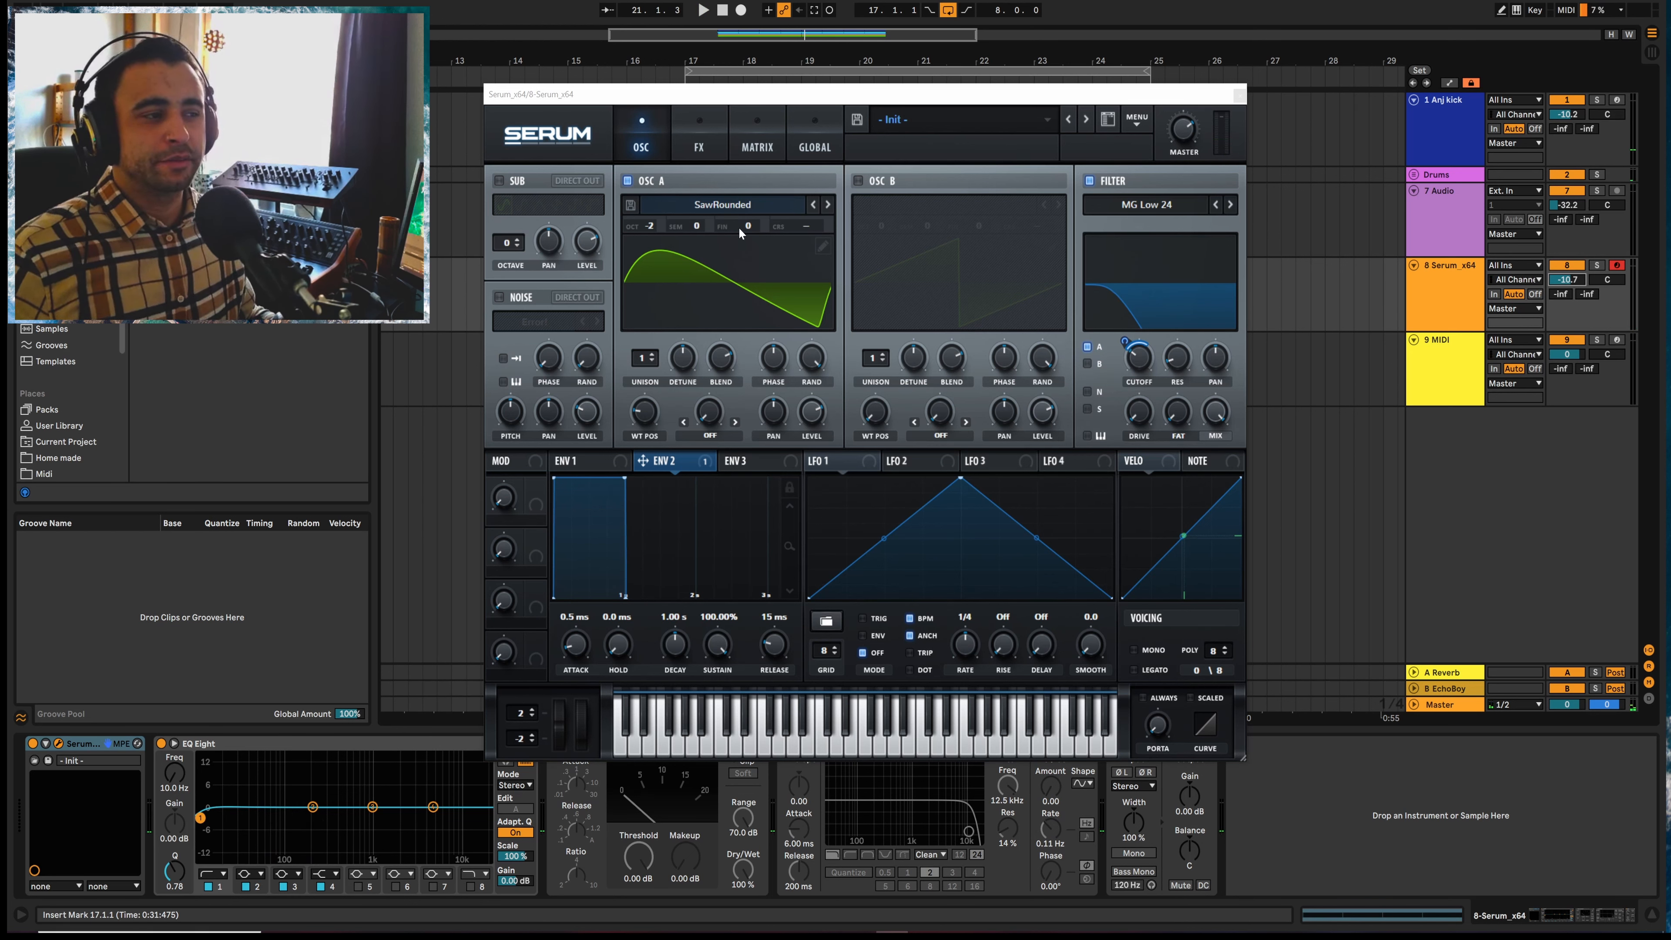
Enable Osc B, set its octave to -1 and lower its level to about 59%
{"action": "left_click", "coordinate": [858, 181]}
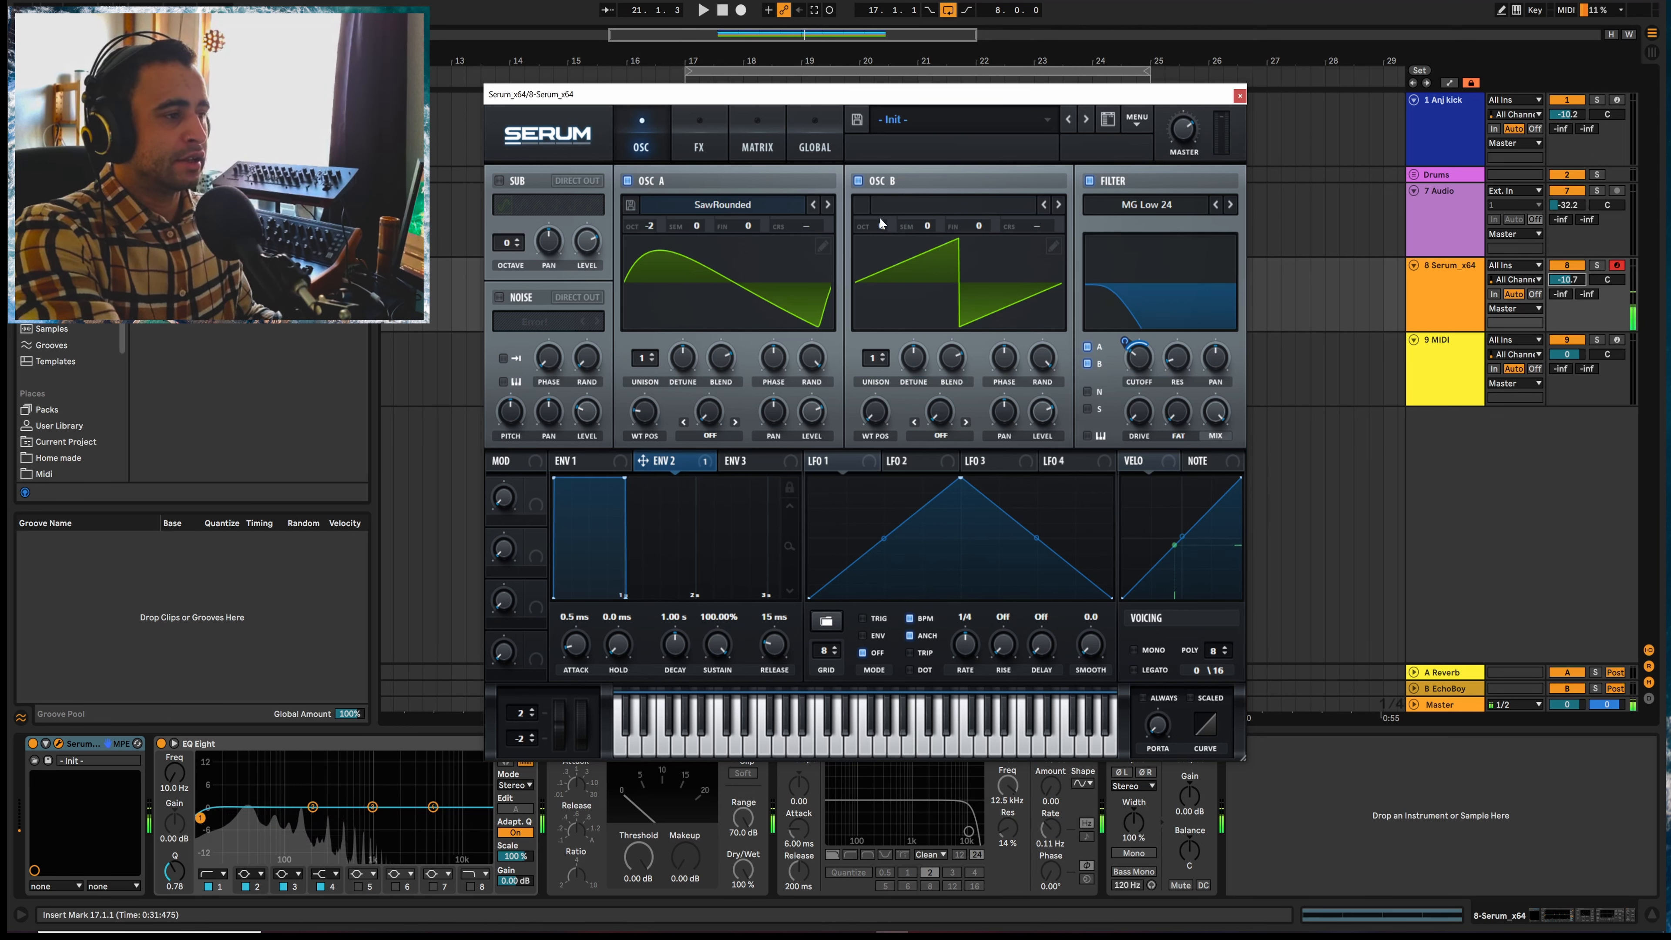
{"action": "left_click_drag", "start_coordinate": [879, 226], "coordinate": [878, 244]}
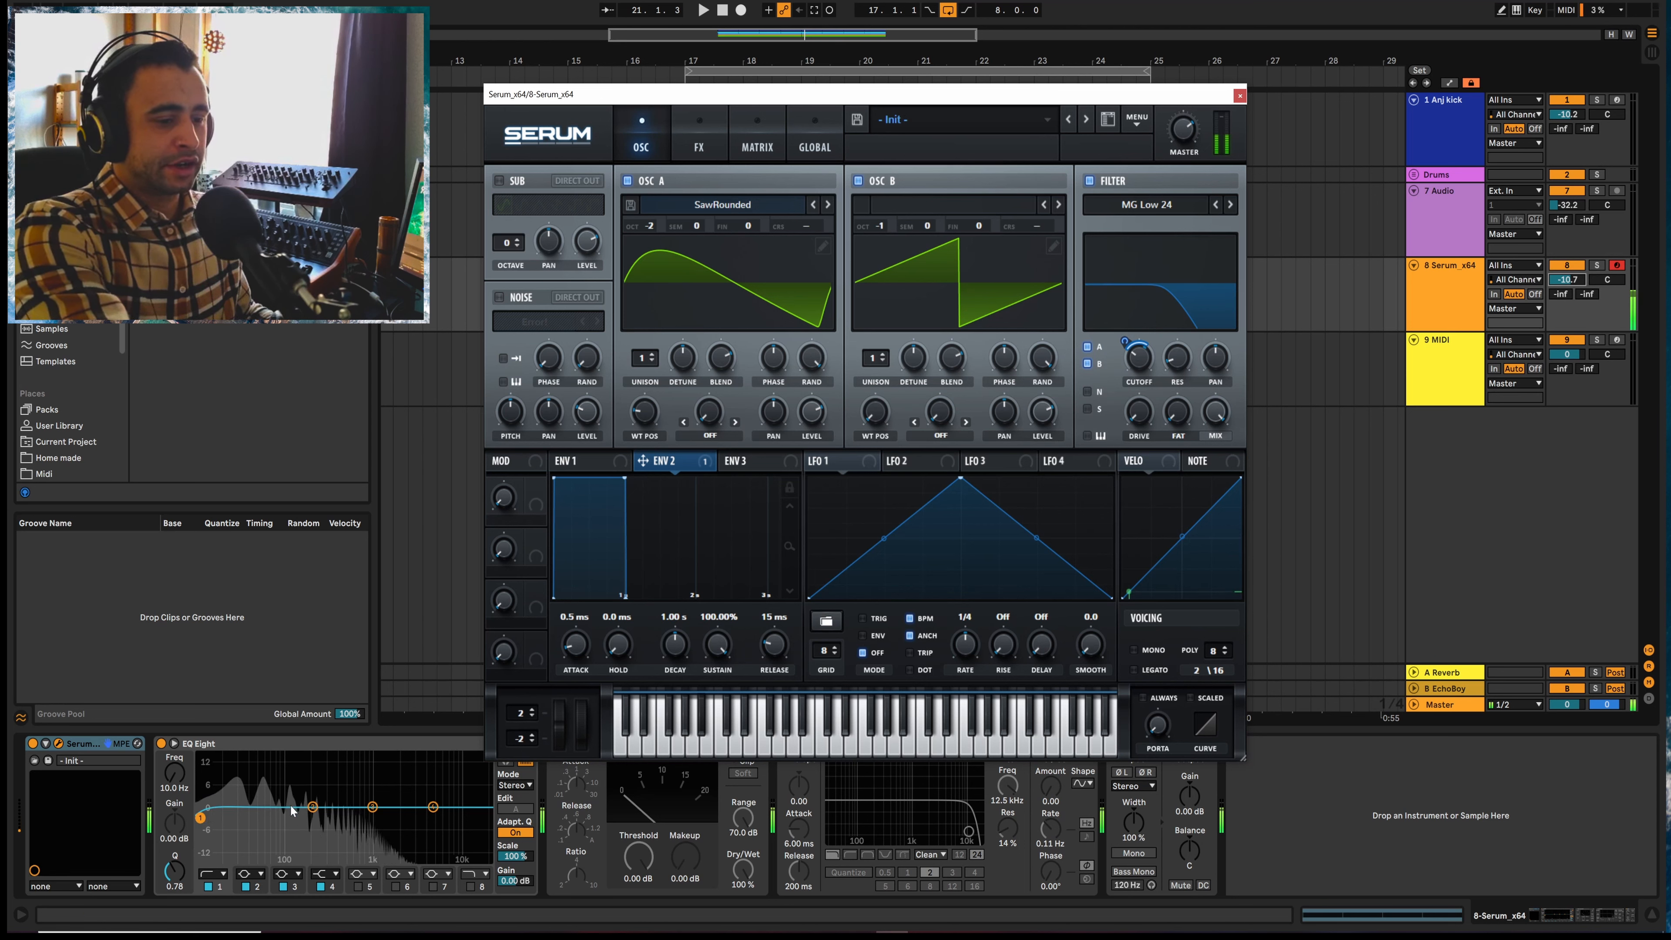
{"action": "mouse_move", "coordinate": [1048, 440]}
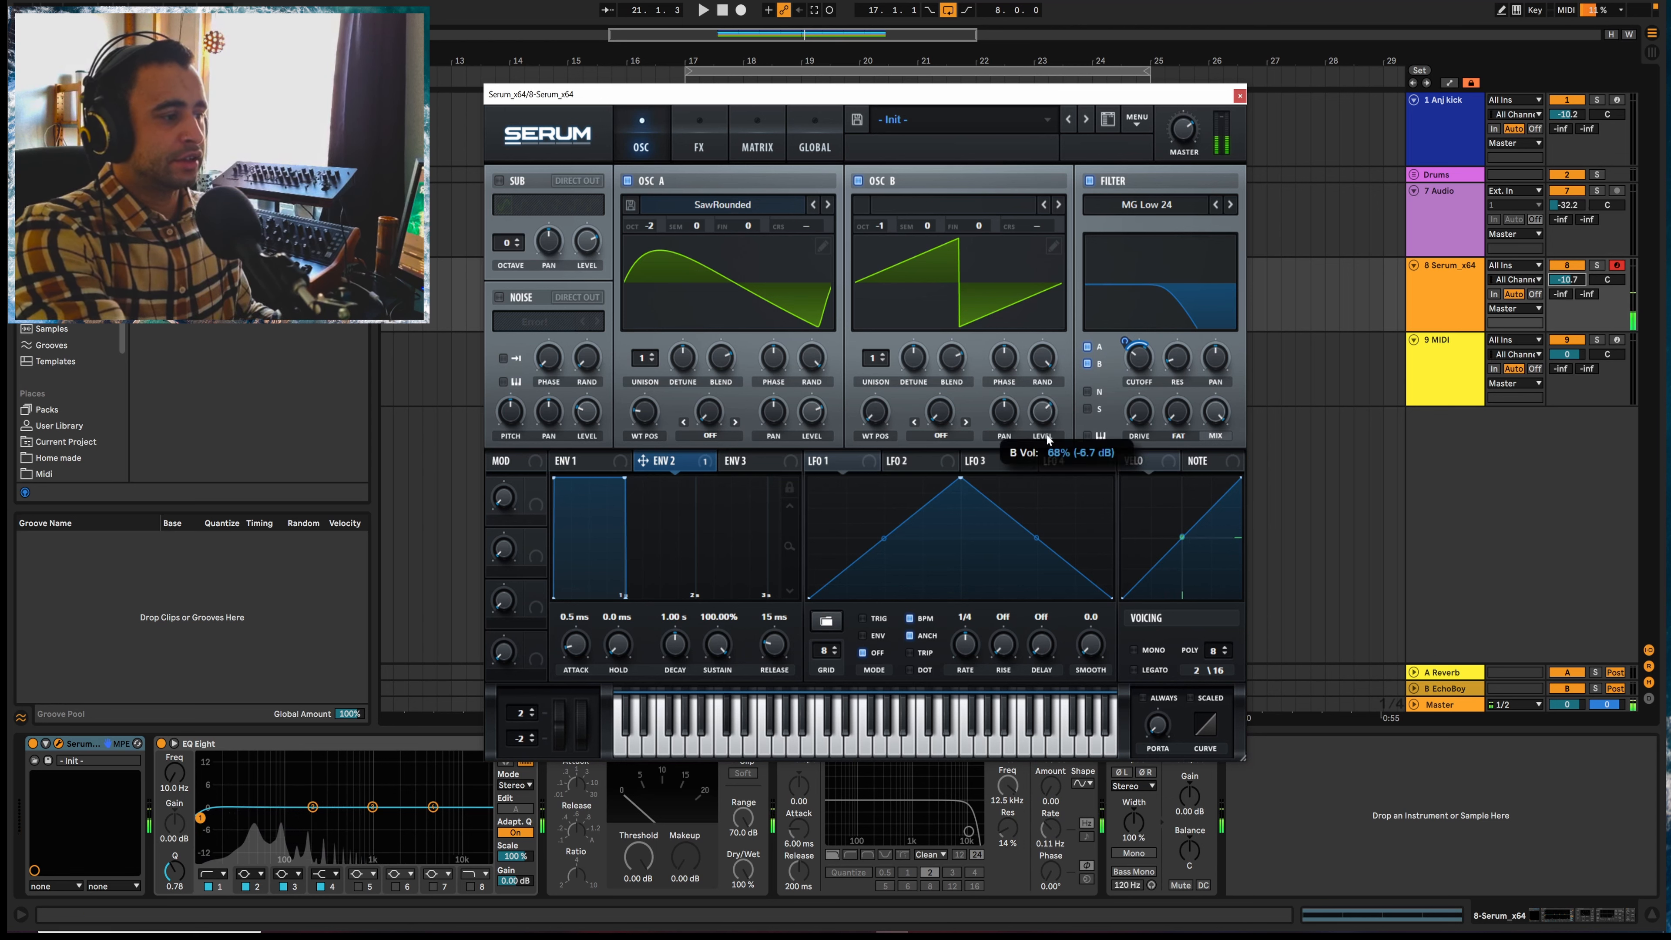
{"action": "left_click_drag", "start_coordinate": [1048, 439], "coordinate": [1048, 459]}
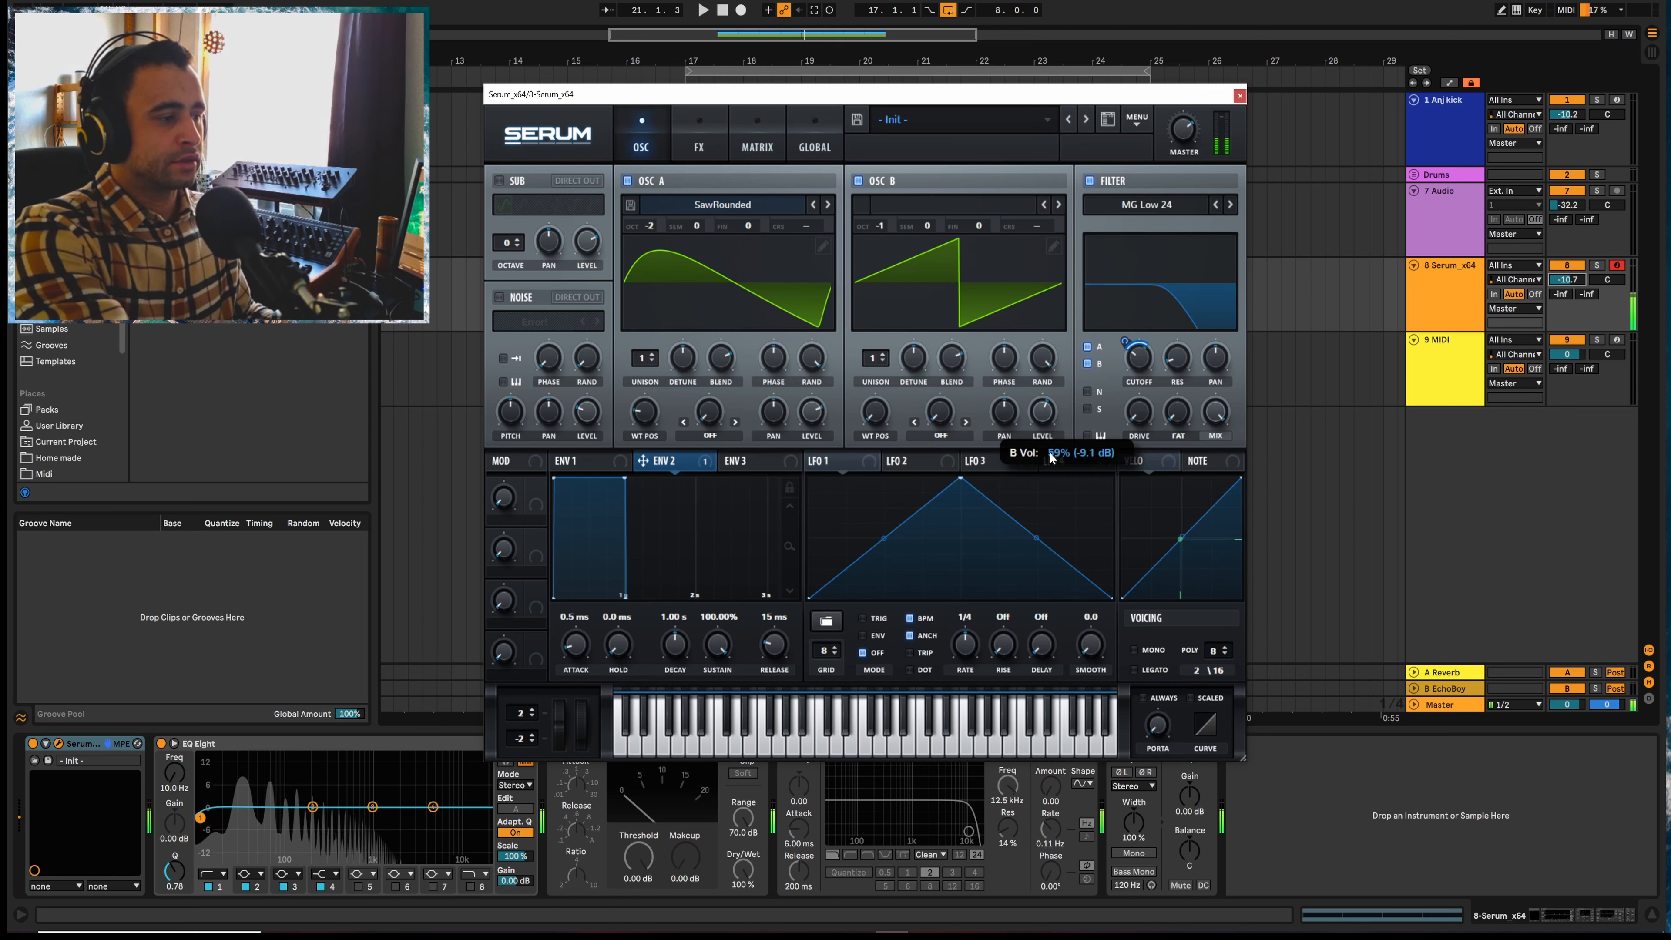
Lower the filter cutoff and shape Env 2 with 462 ms decay, about 54% sustain and 141 ms release
{"action": "left_click_drag", "start_coordinate": [1141, 357], "coordinate": [1140, 367]}
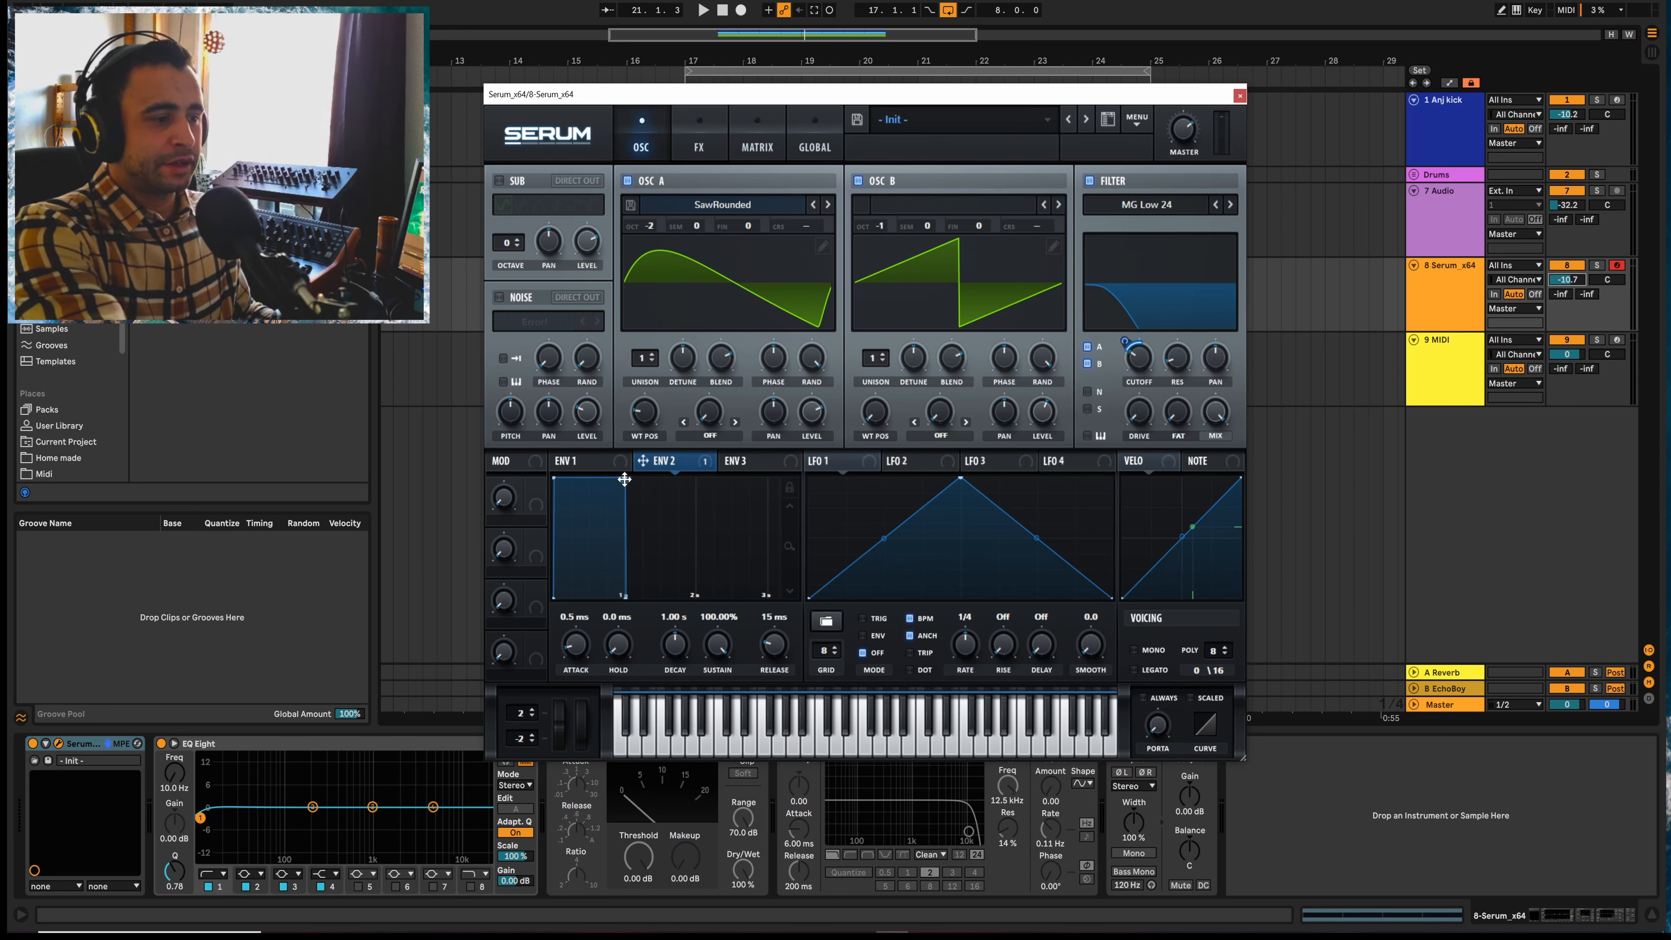
{"action": "left_click_drag", "start_coordinate": [624, 479], "coordinate": [602, 531]}
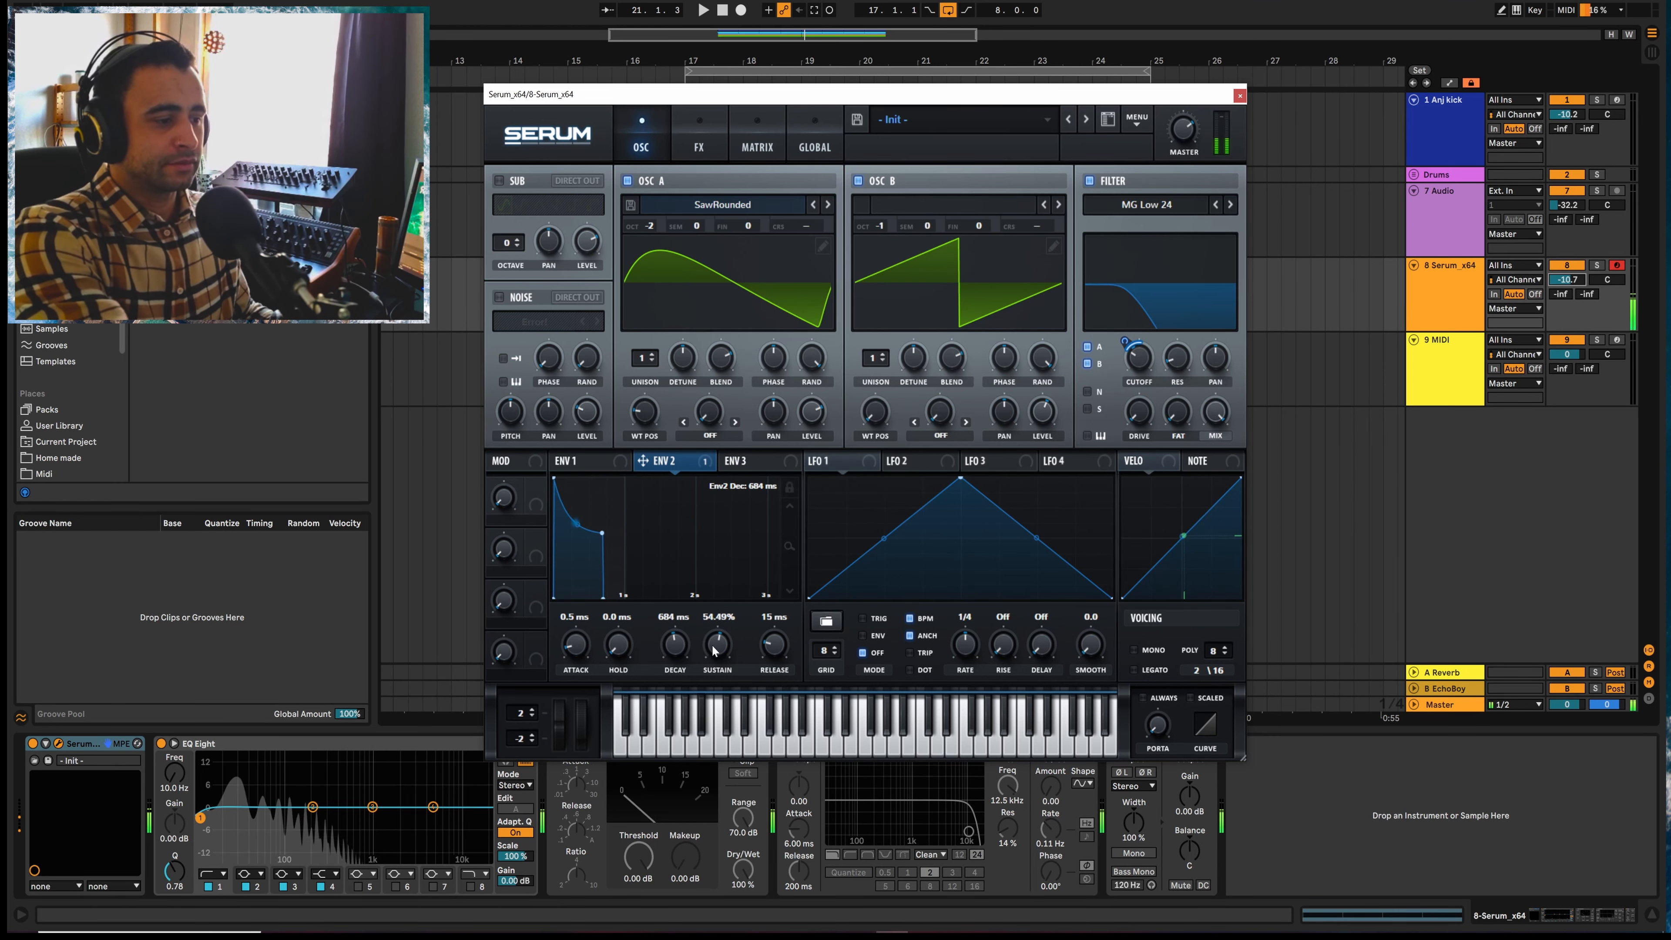
{"action": "left_click_drag", "start_coordinate": [774, 650], "coordinate": [719, 637]}
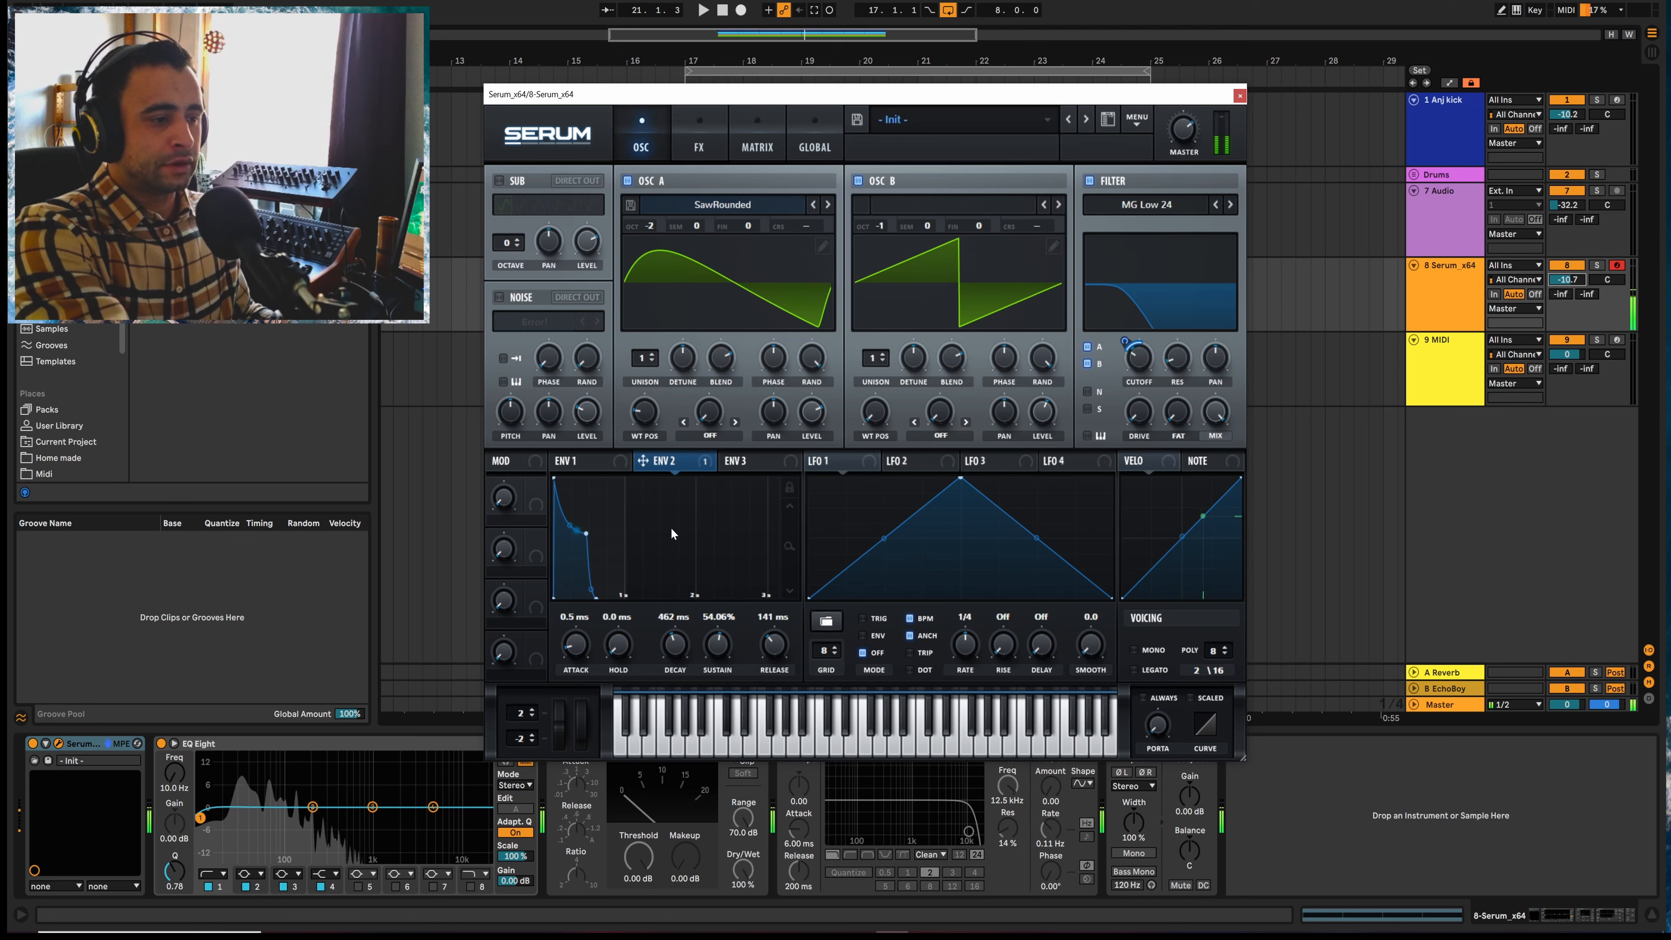
Compare Env 2 with Env 1, try Env 2 at zero sustain, and settle its sustain at about 38%
{"action": "left_click", "coordinate": [589, 464]}
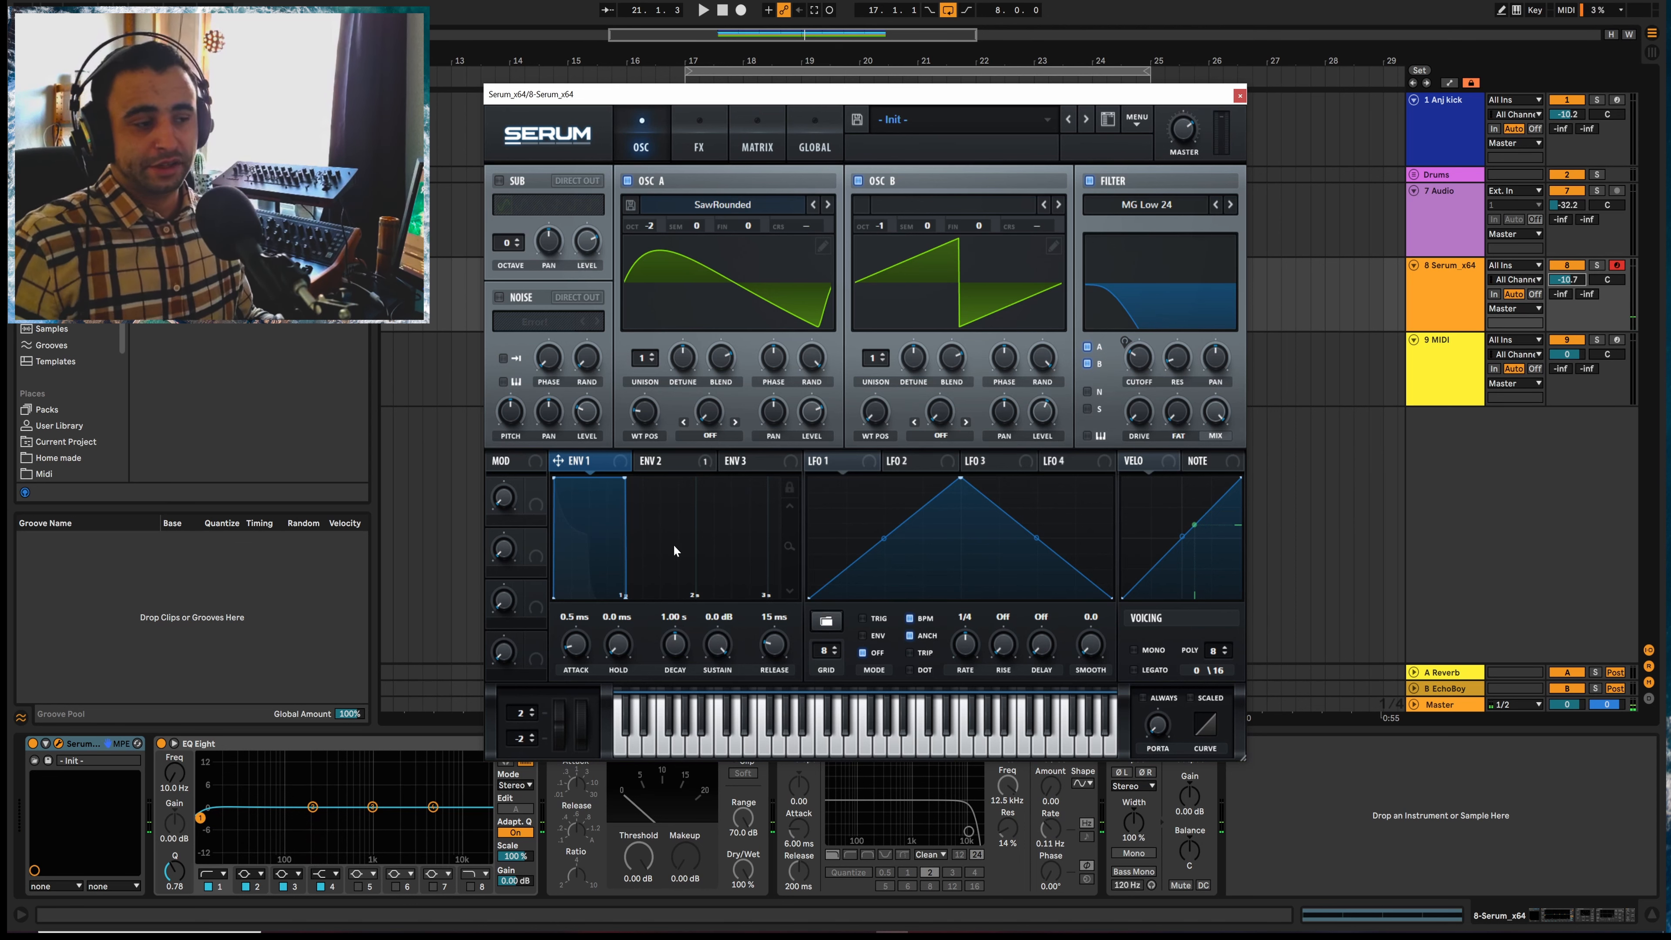
{"action": "left_click", "coordinate": [664, 464]}
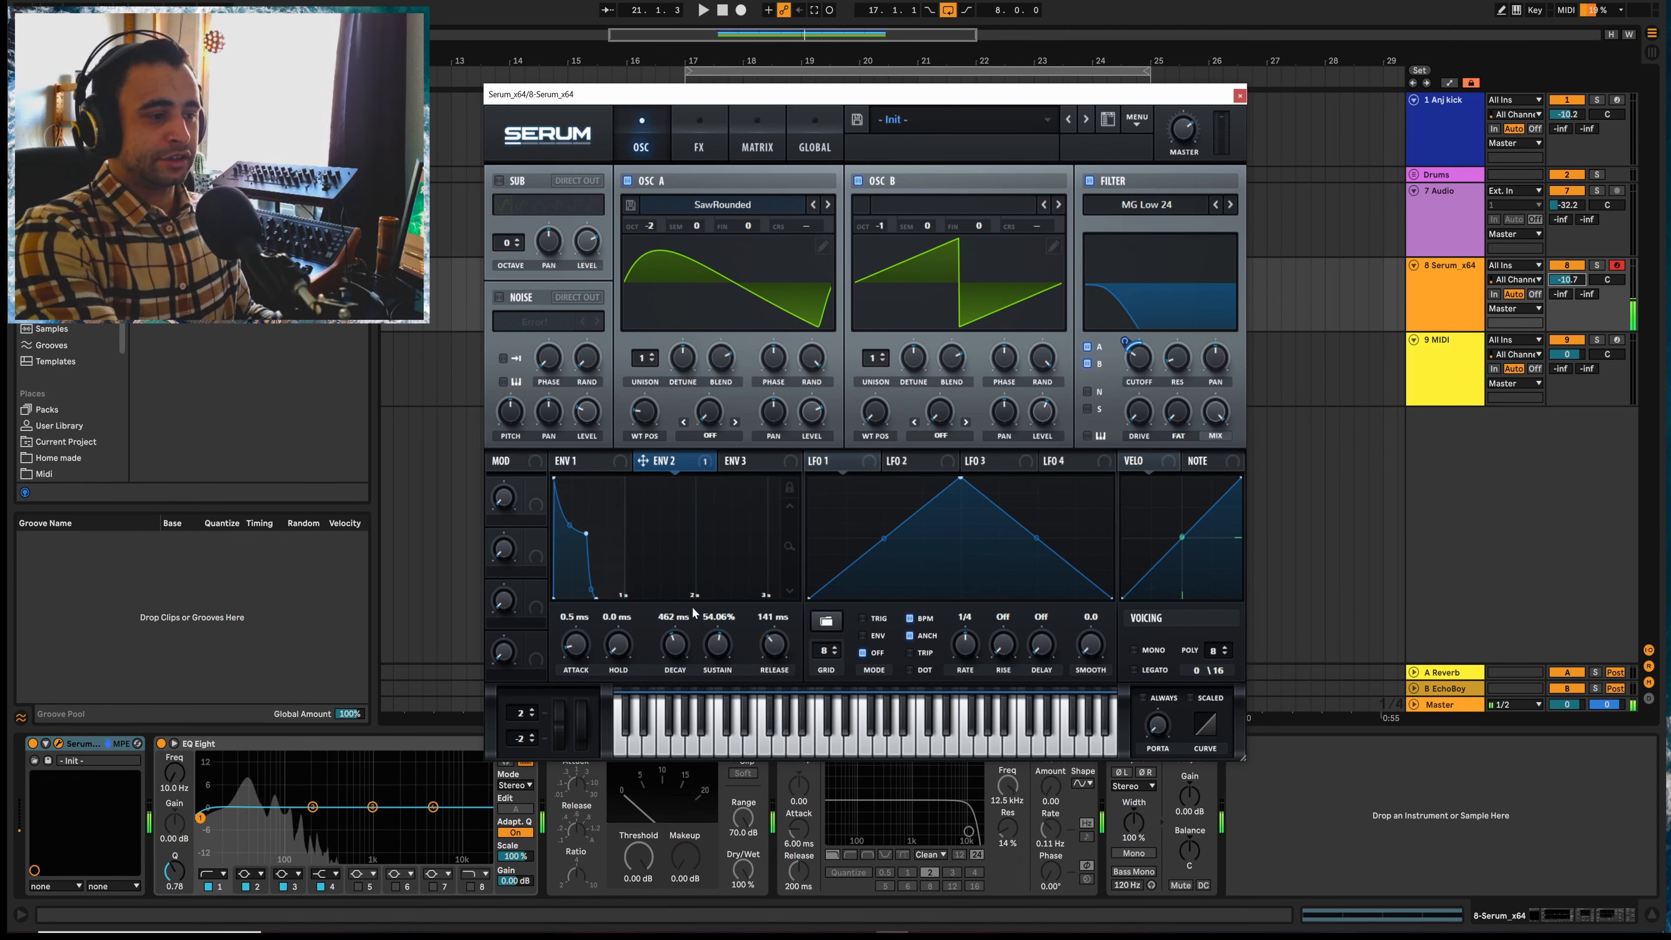
{"action": "left_click_drag", "start_coordinate": [717, 643], "coordinate": [710, 763]}
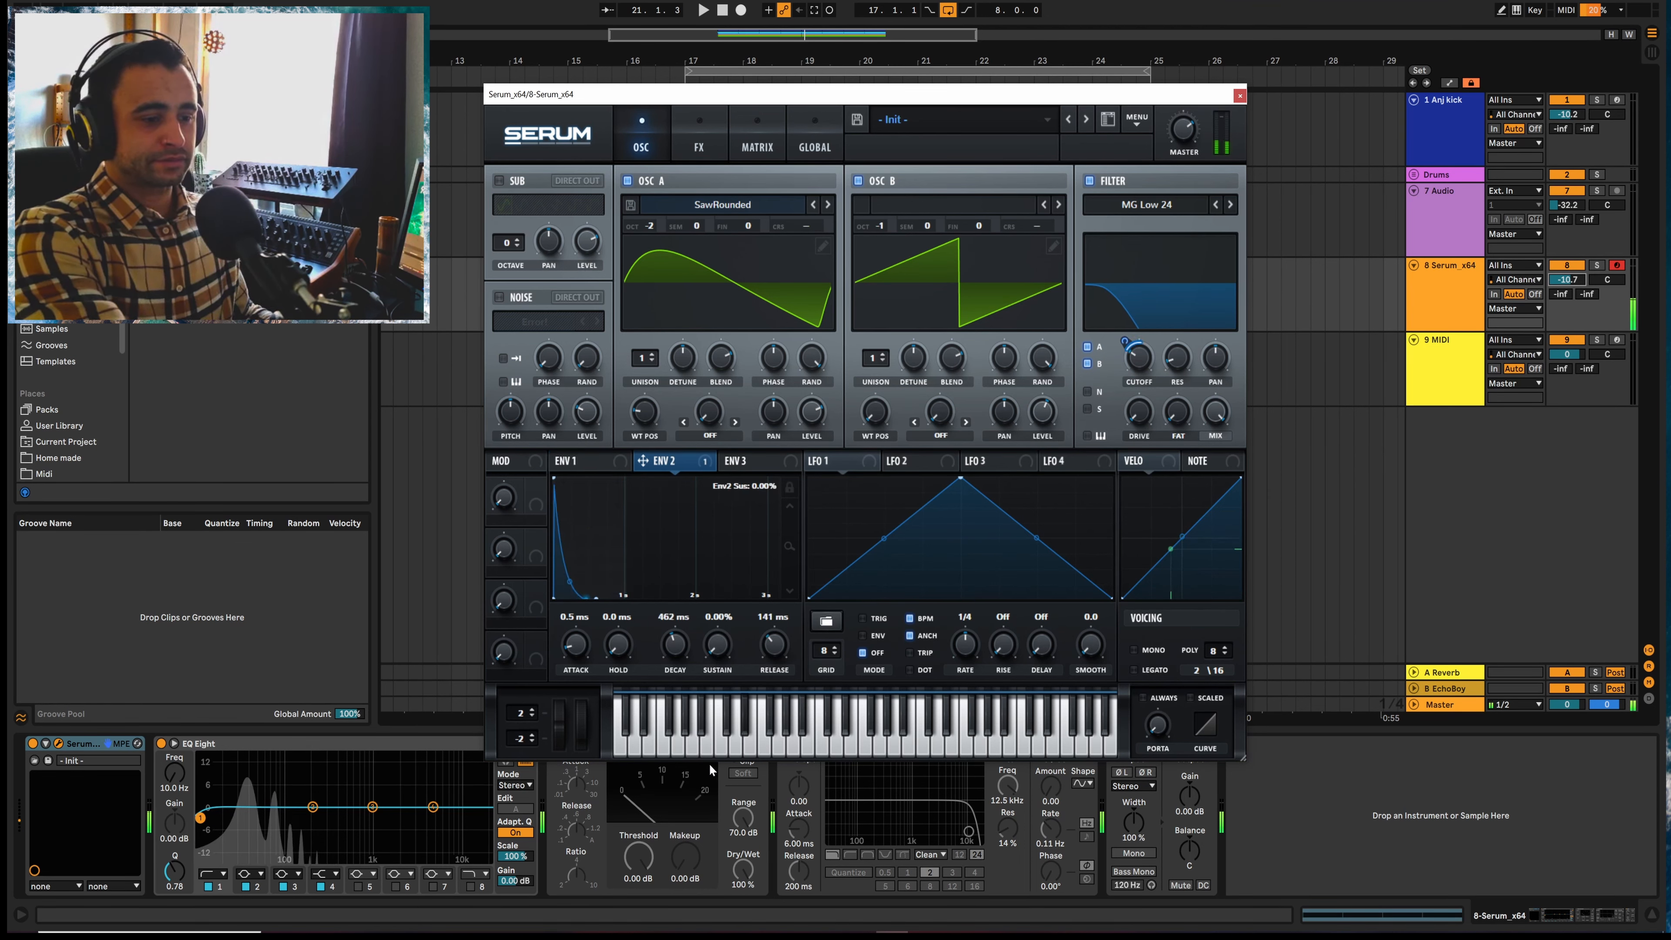
{"action": "left_click", "coordinate": [594, 467]}
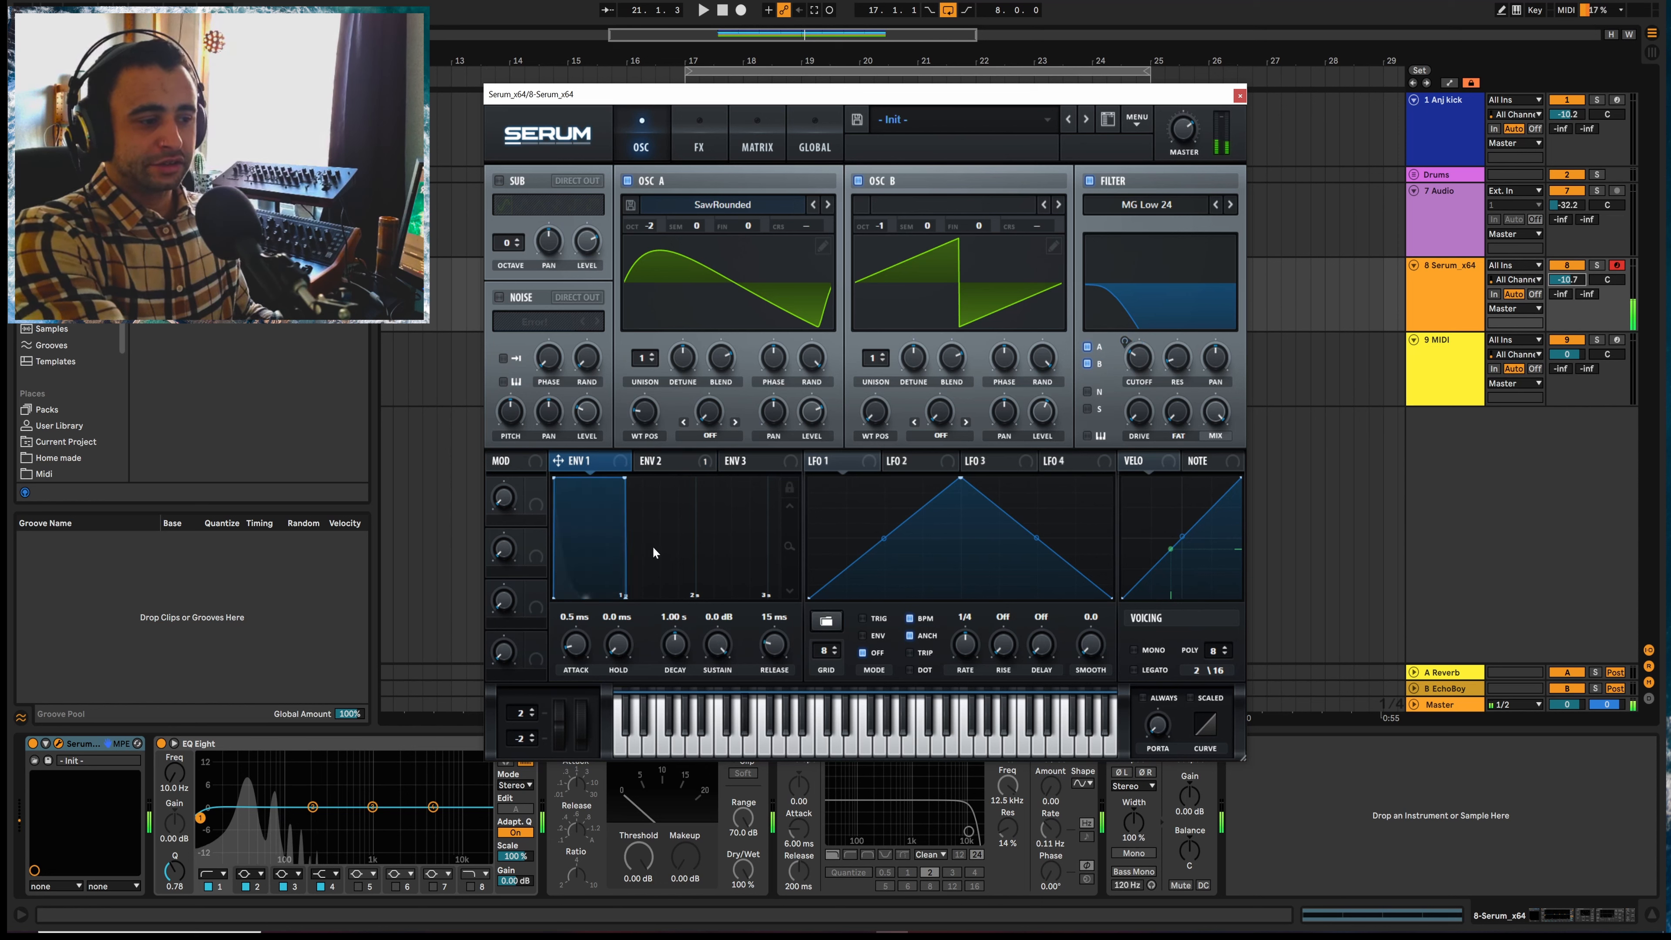
{"action": "left_click", "coordinate": [656, 461]}
{"action": "left_click_drag", "start_coordinate": [719, 652], "coordinate": [721, 596]}
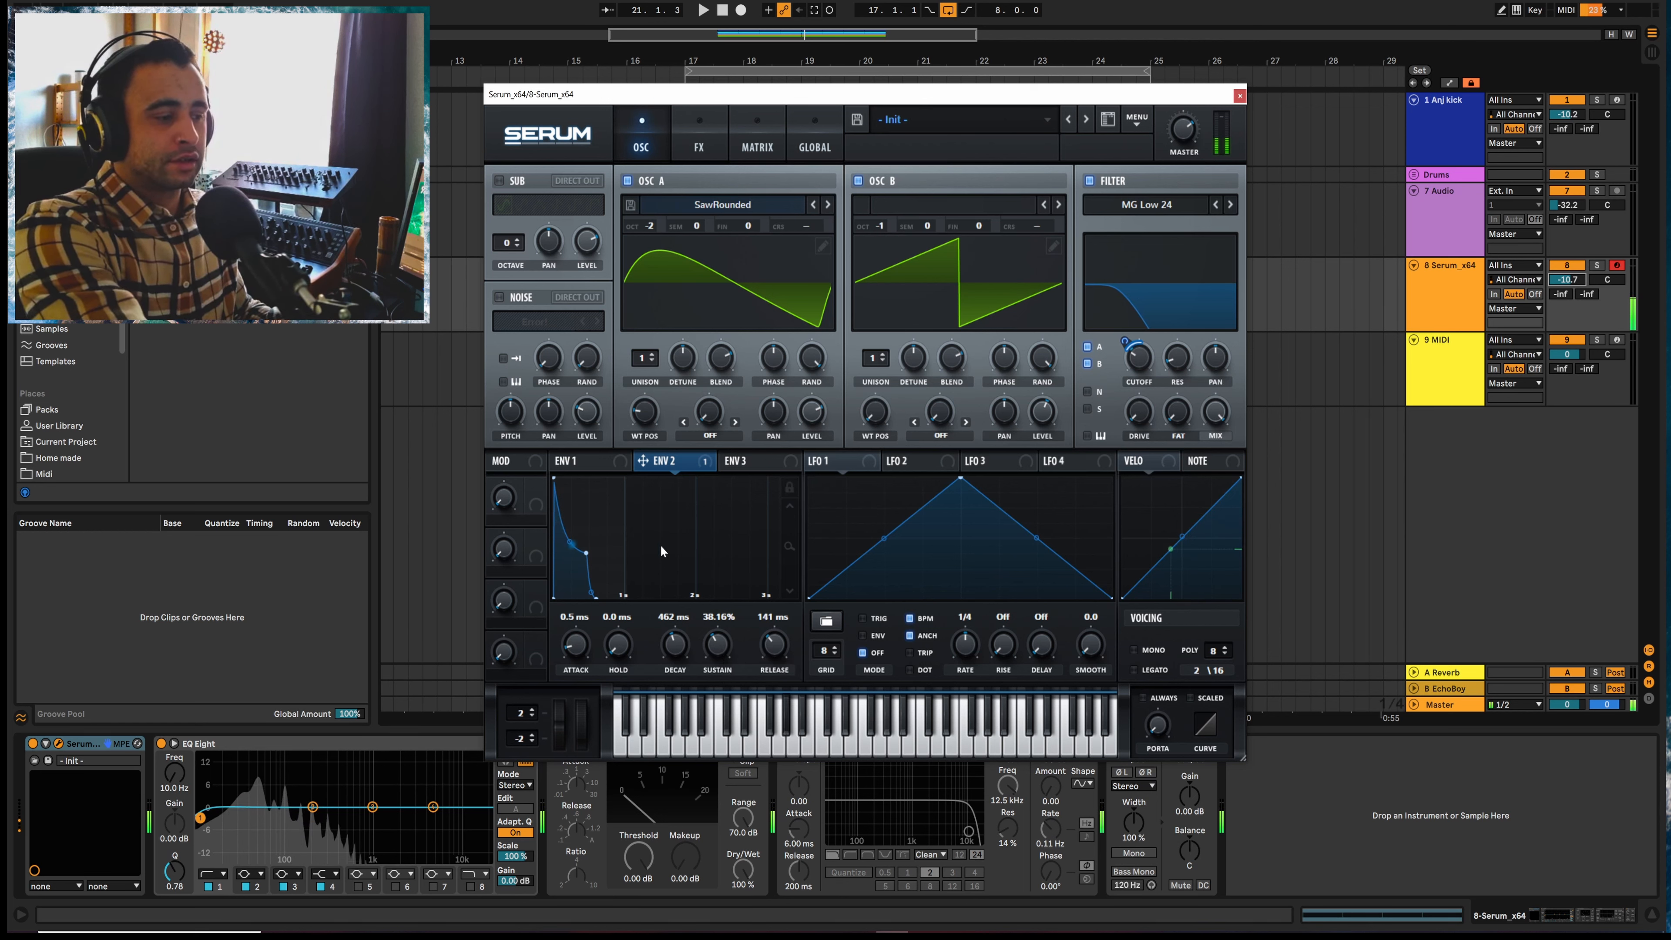
Turn on mono voicing with always-on portamento and raise the portamento time slightly
{"action": "left_click", "coordinate": [1133, 650]}
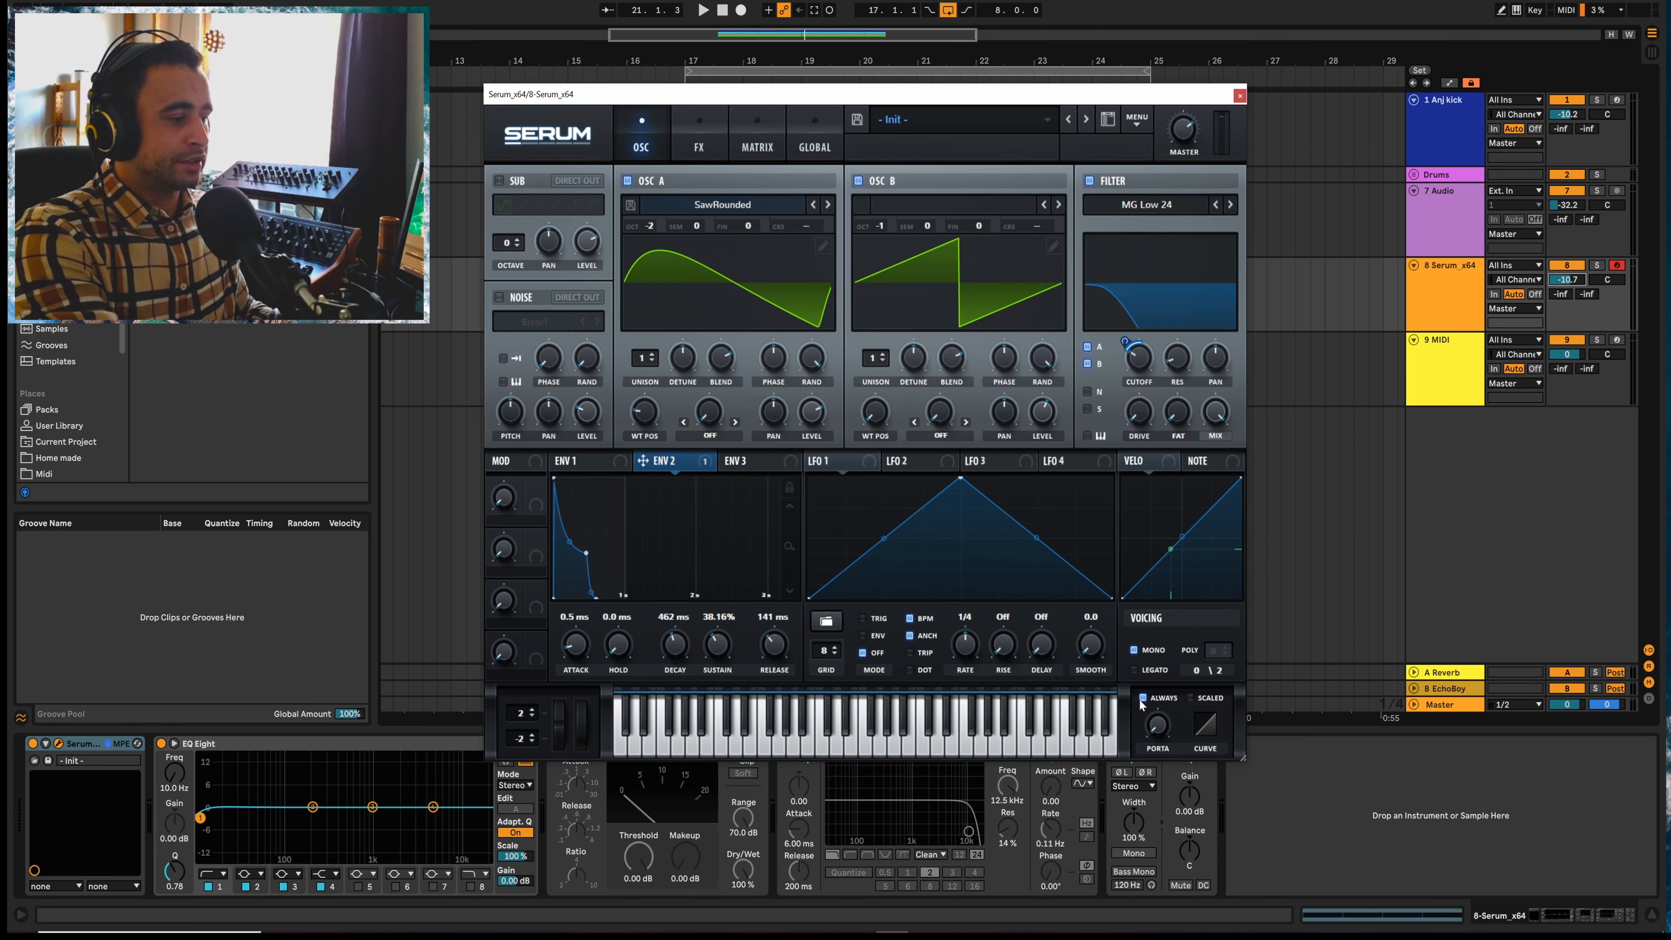
{"action": "left_click_drag", "start_coordinate": [1160, 734], "coordinate": [1161, 678]}
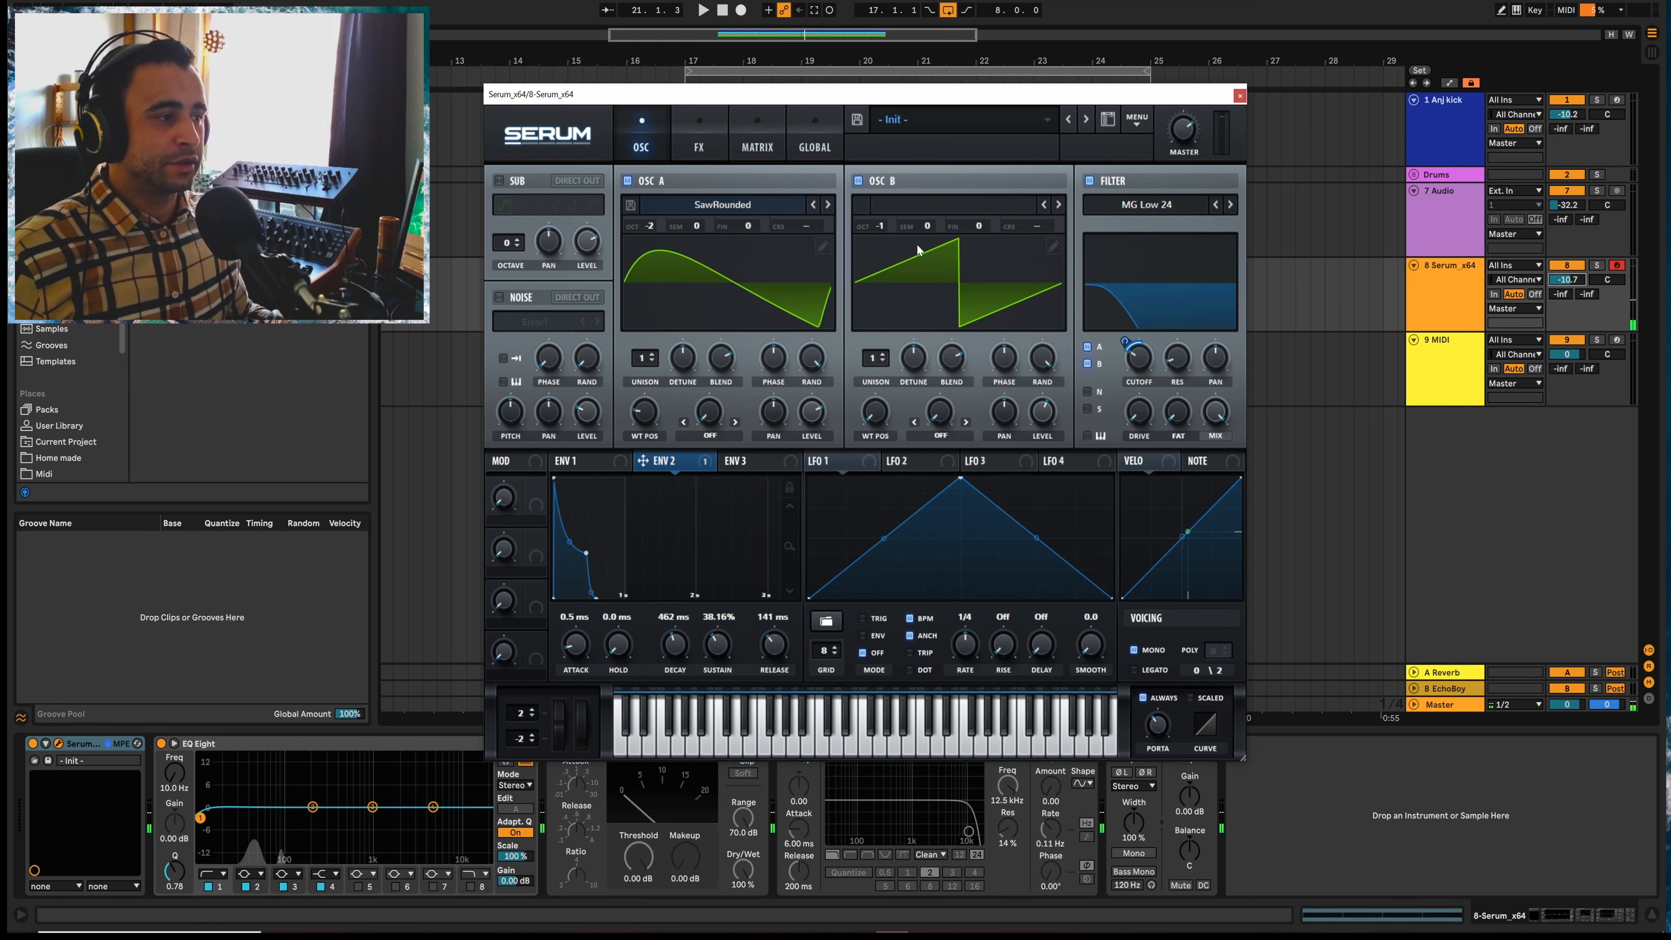
Tune Osc B up by 7 semitones
{"action": "scroll", "coordinate": [929, 223], "scroll_direction": "up", "scroll_amount": 1}
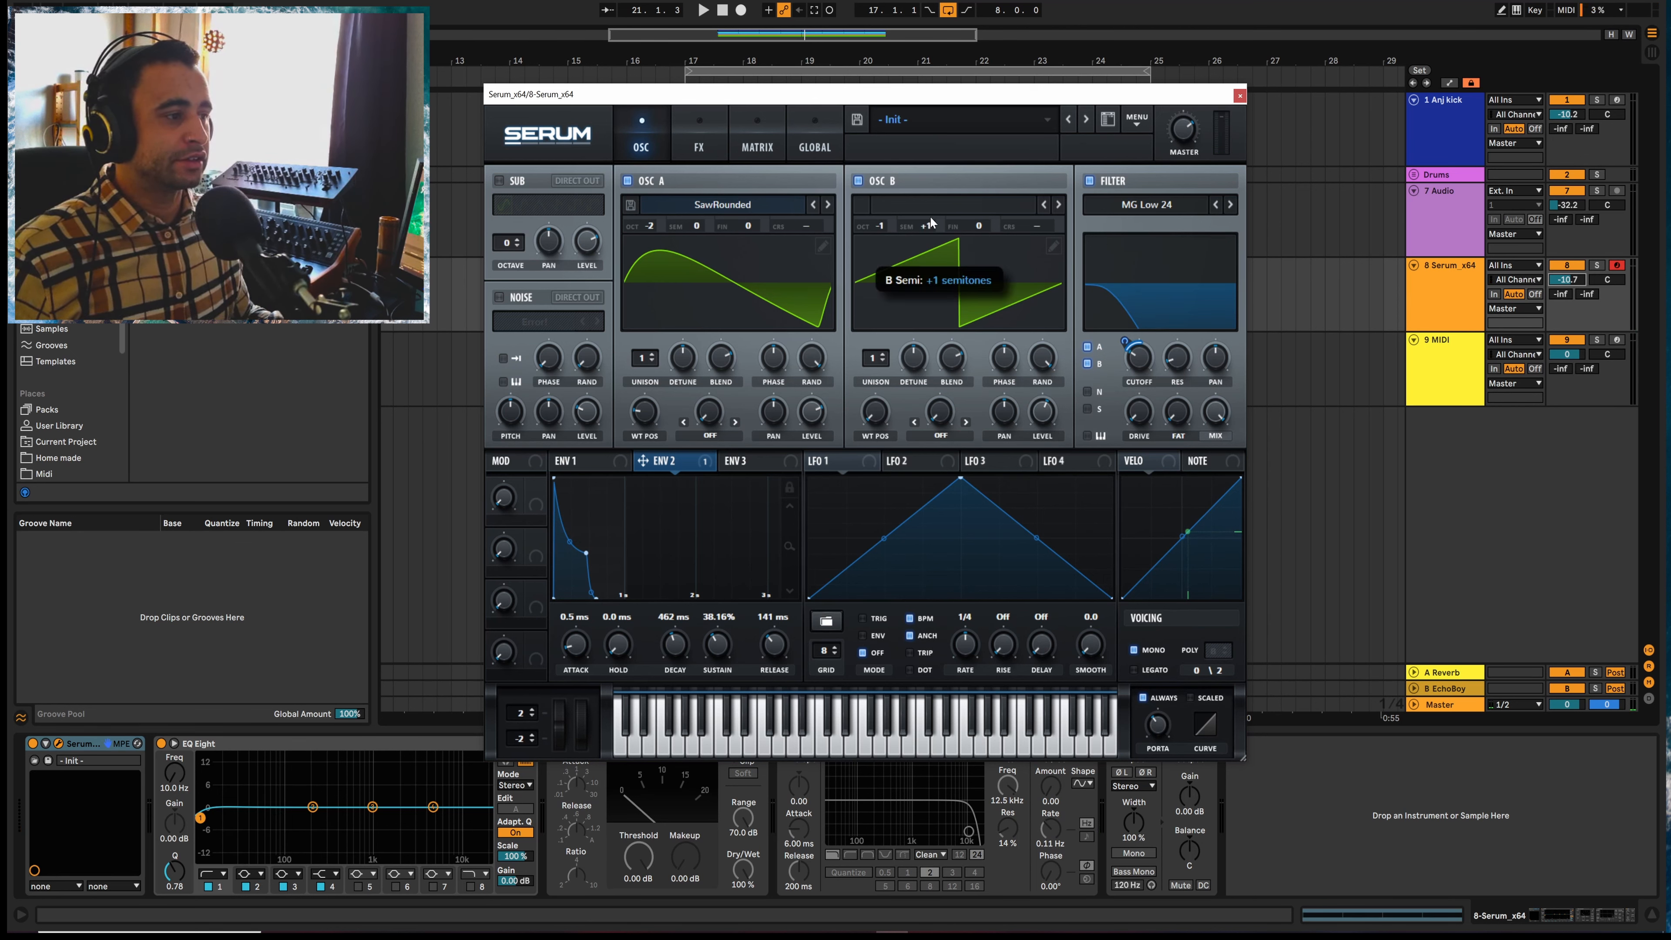
{"action": "left_click_drag", "start_coordinate": [930, 167], "coordinate": [931, 163]}
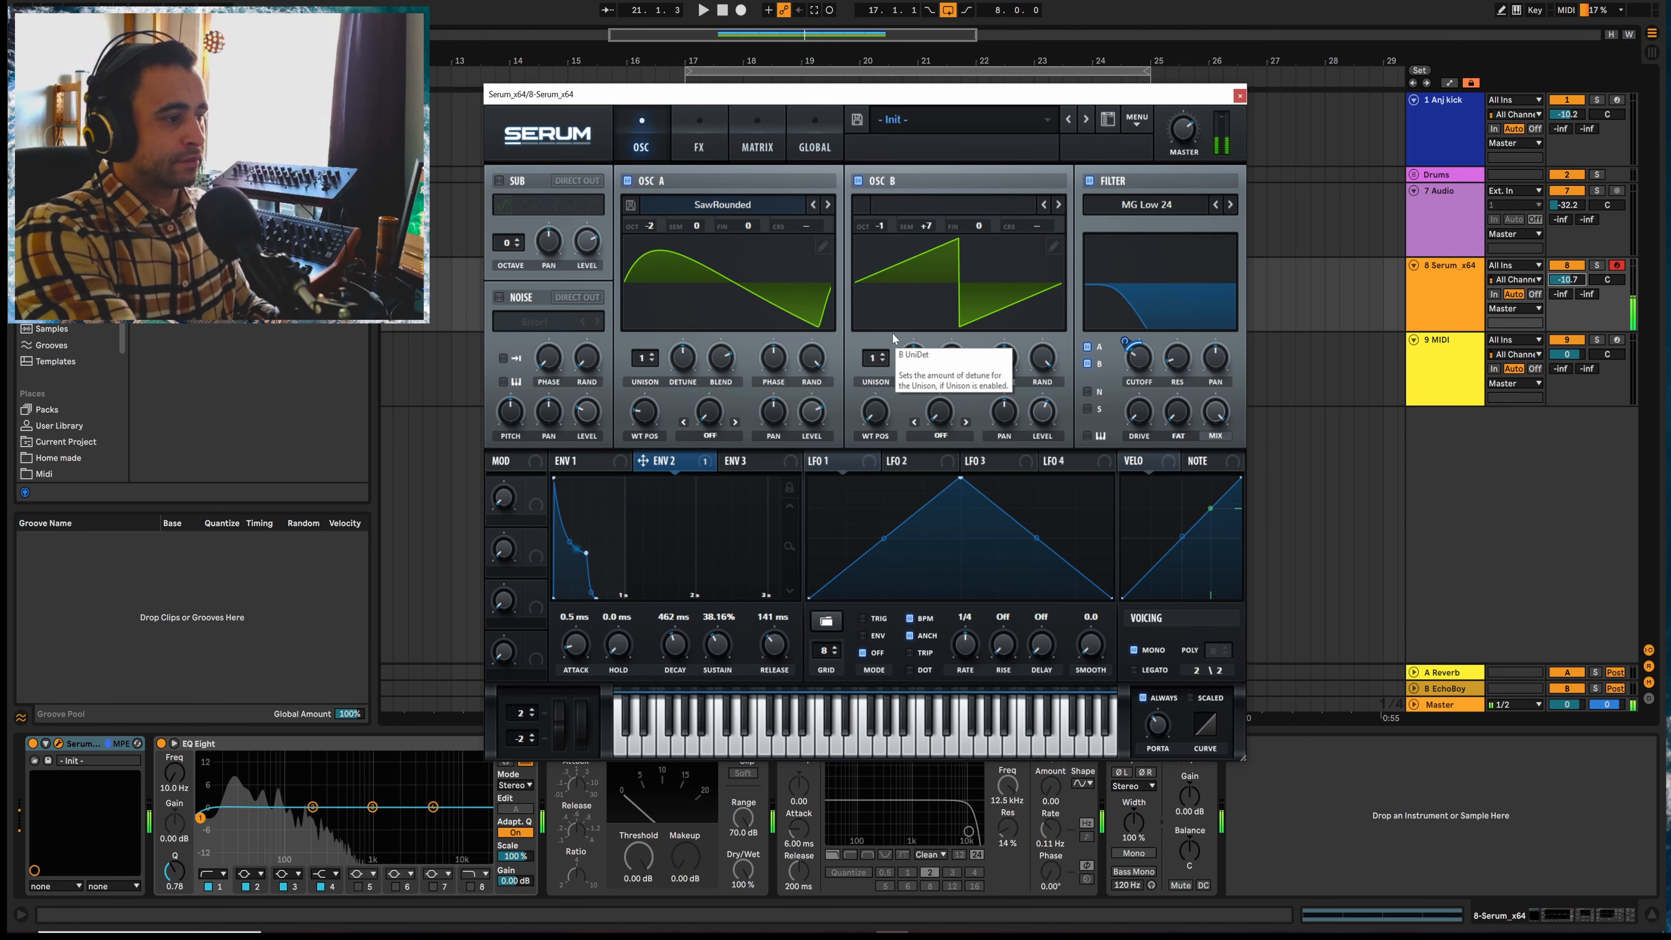
Set Osc A's unison to 3 voices and reduce its detune
{"action": "left_click", "coordinate": [653, 355]}
{"action": "left_click", "coordinate": [653, 355]}
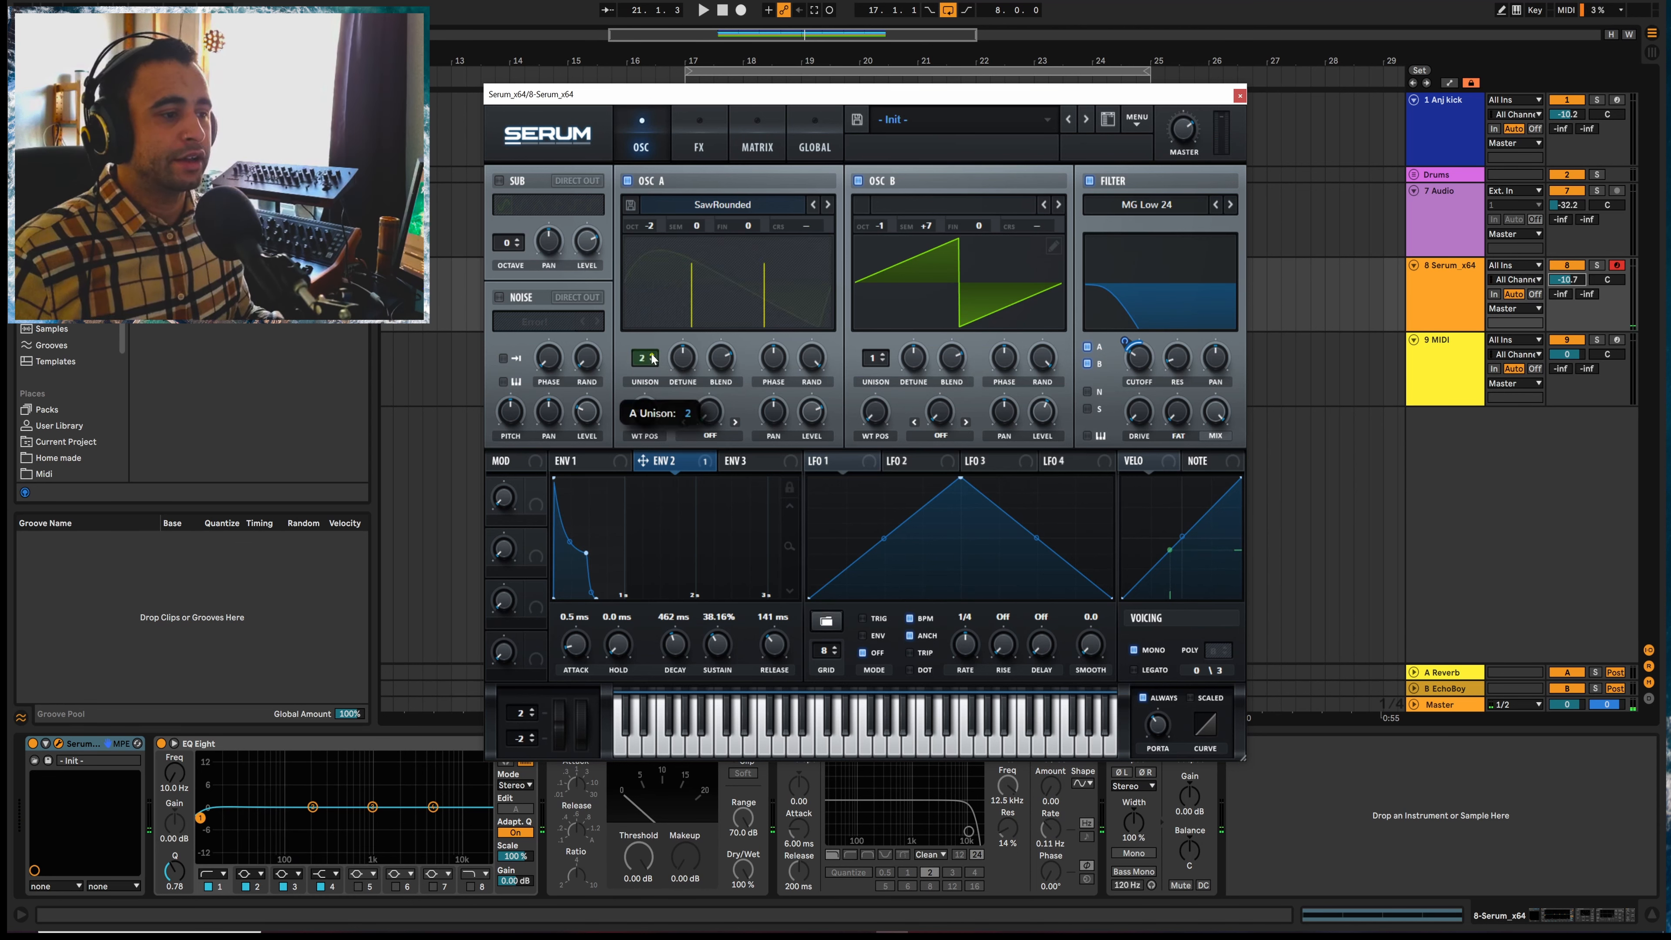
{"action": "left_click_drag", "start_coordinate": [692, 367], "coordinate": [701, 405]}
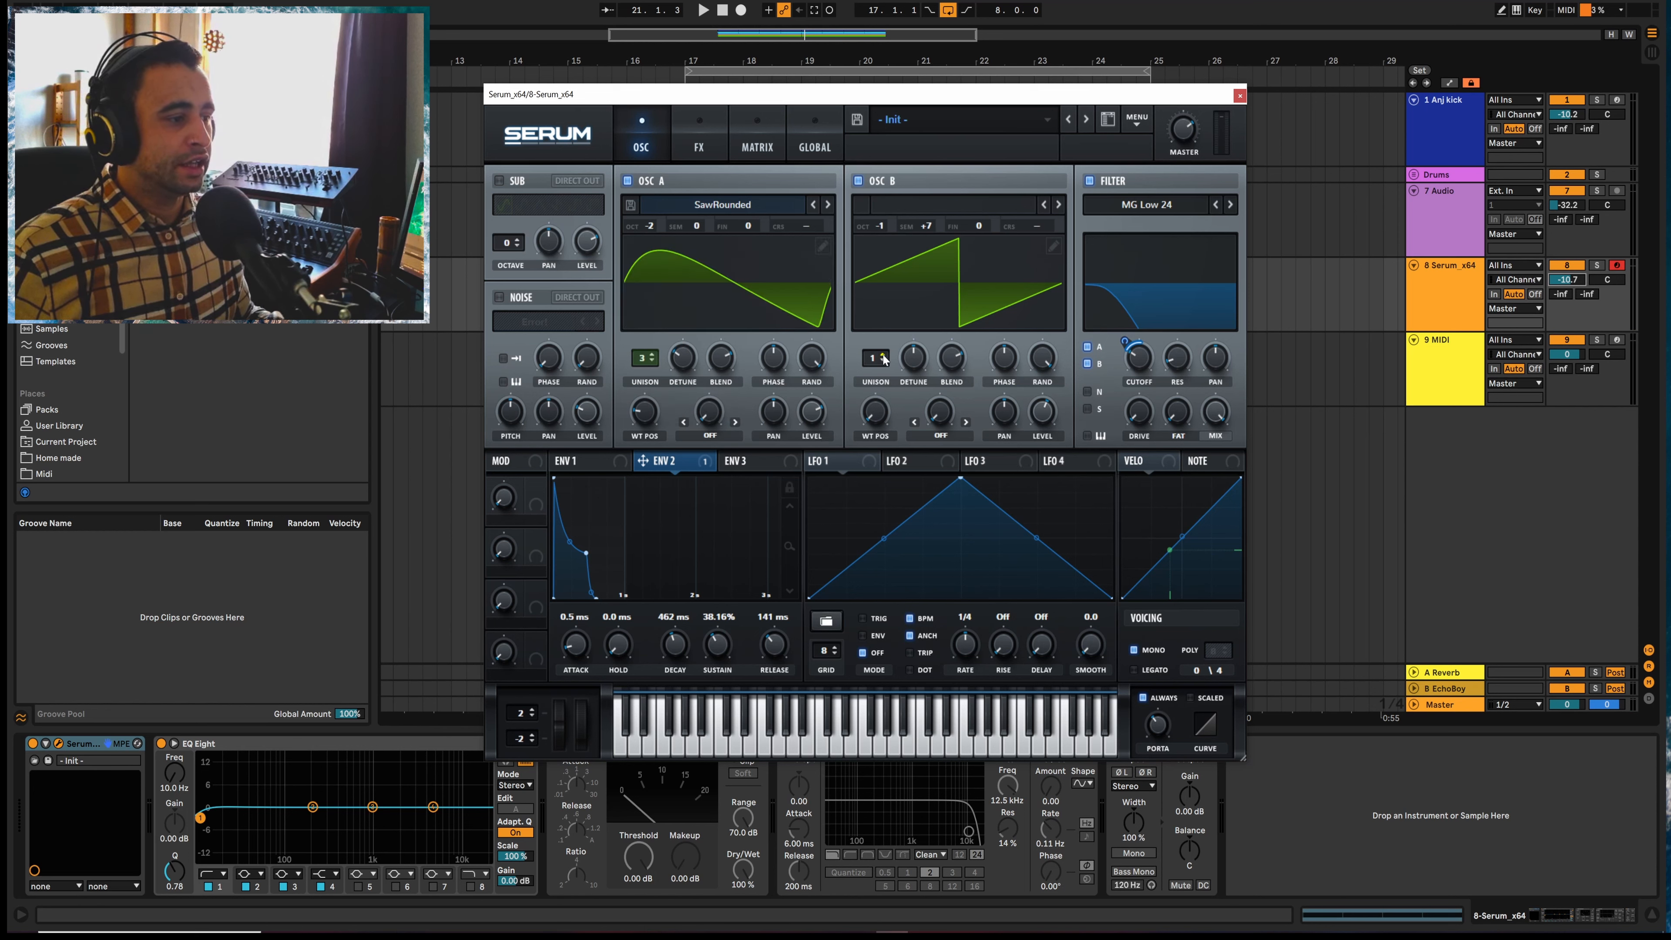
Set Osc B's unison to 5 voices and reduce its detune
{"action": "left_click", "coordinate": [883, 355]}
{"action": "left_click", "coordinate": [884, 355]}
{"action": "left_click", "coordinate": [884, 355]}
{"action": "left_click", "coordinate": [883, 354]}
{"action": "left_click_drag", "start_coordinate": [913, 360], "coordinate": [917, 397]}
Set the random phase of both Osc B and Osc A to 0%
{"action": "left_click_drag", "start_coordinate": [1041, 359], "coordinate": [1065, 580]}
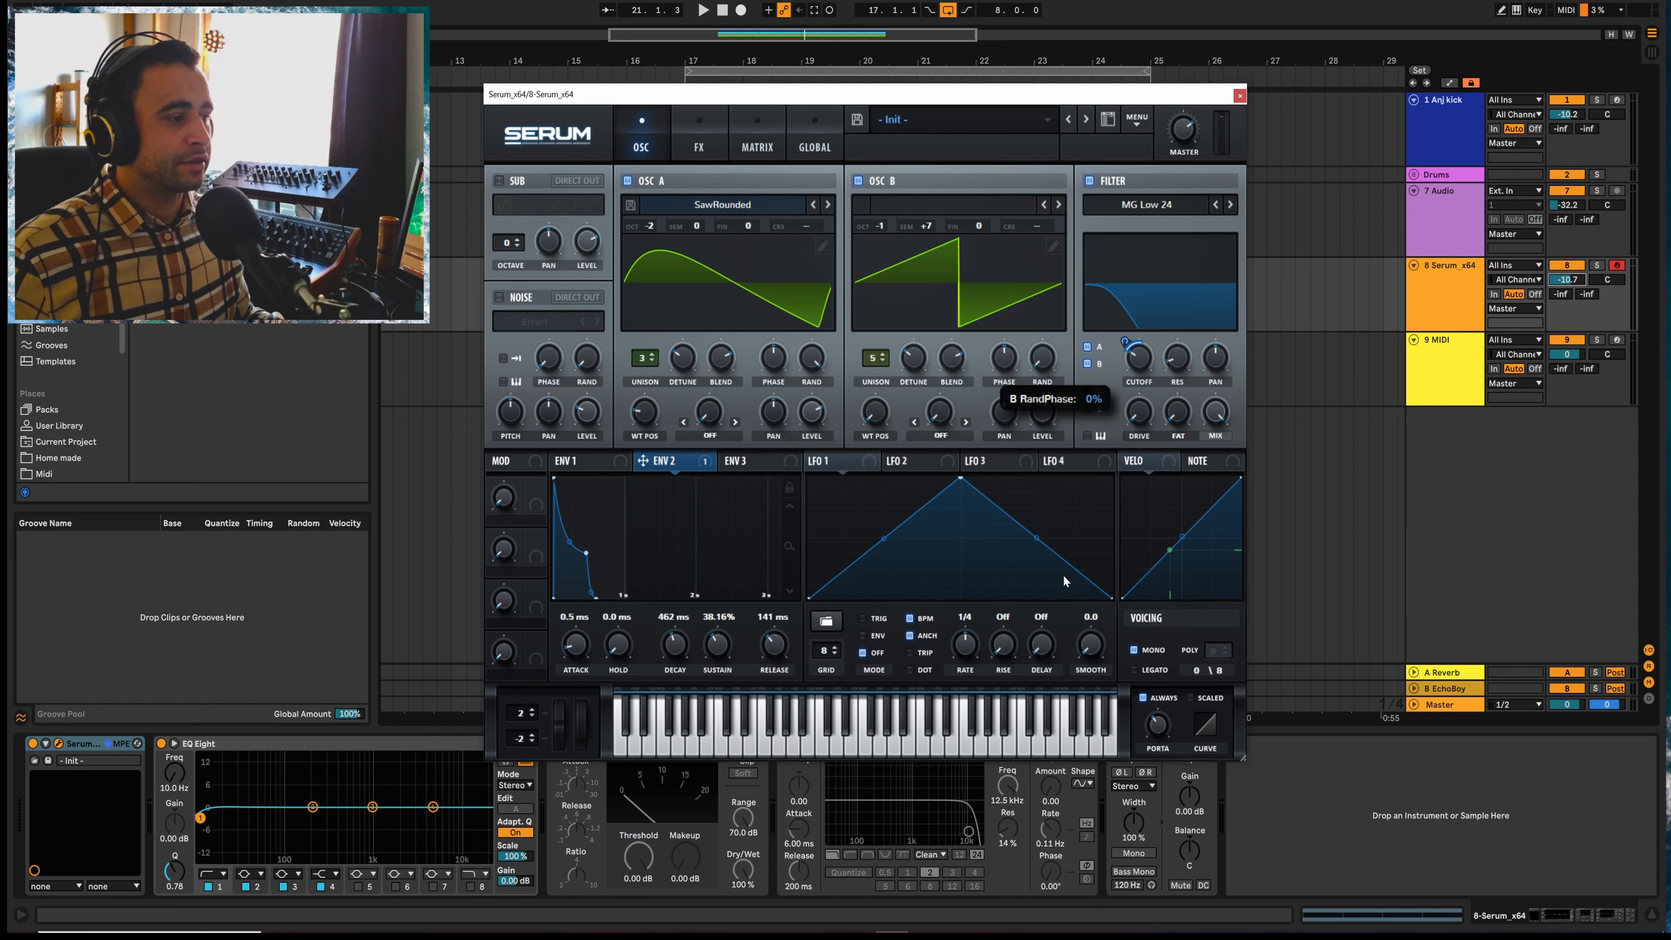
{"action": "left_click_drag", "start_coordinate": [812, 359], "coordinate": [827, 756]}
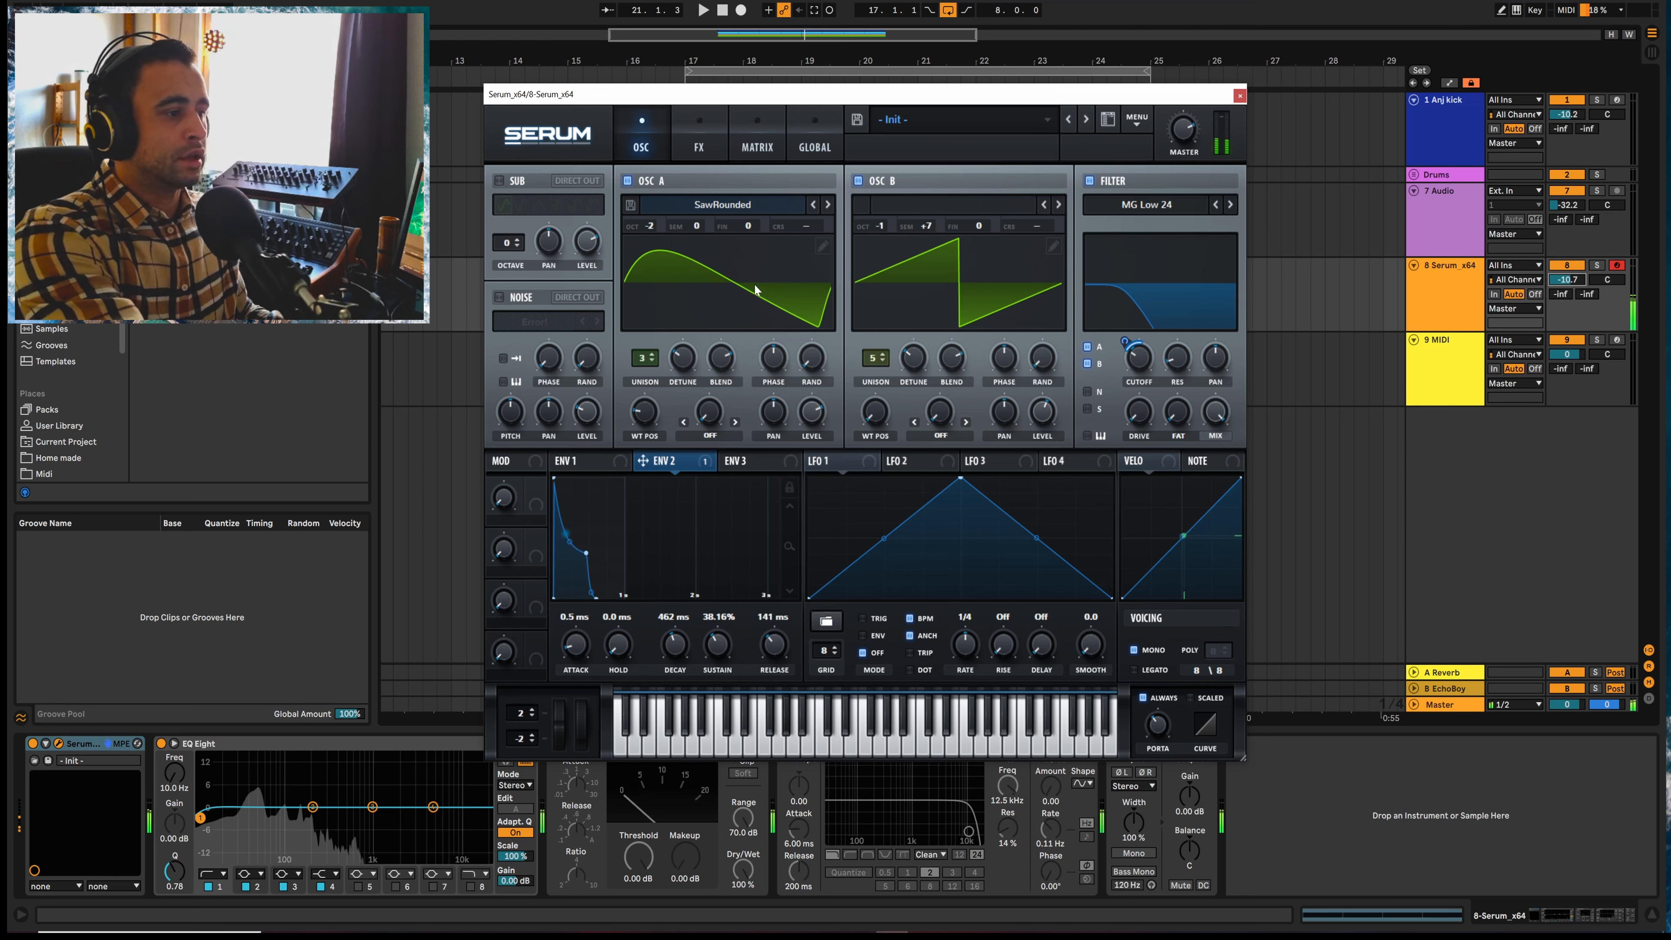
{"action": "left_click", "coordinate": [1142, 121]}
{"action": "left_click", "coordinate": [1080, 138]}
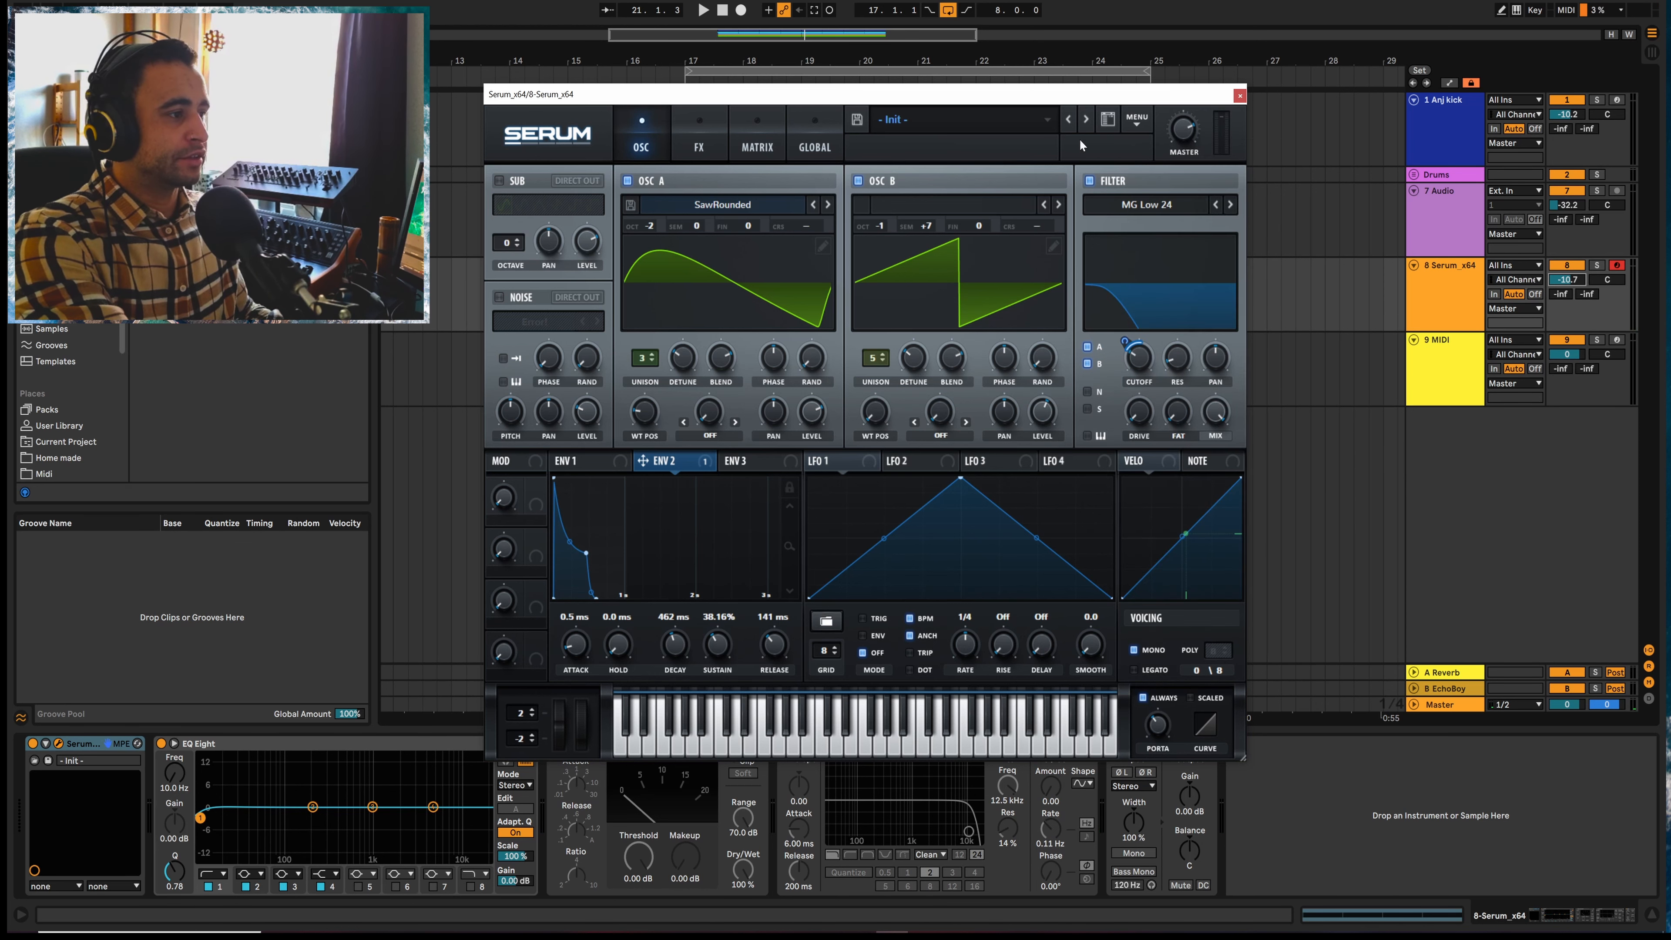
Narrow the global unison width to about 68 for Osc A and about 69 for Osc B
{"action": "left_click", "coordinate": [832, 149]}
{"action": "left_click_drag", "start_coordinate": [587, 329], "coordinate": [614, 396]}
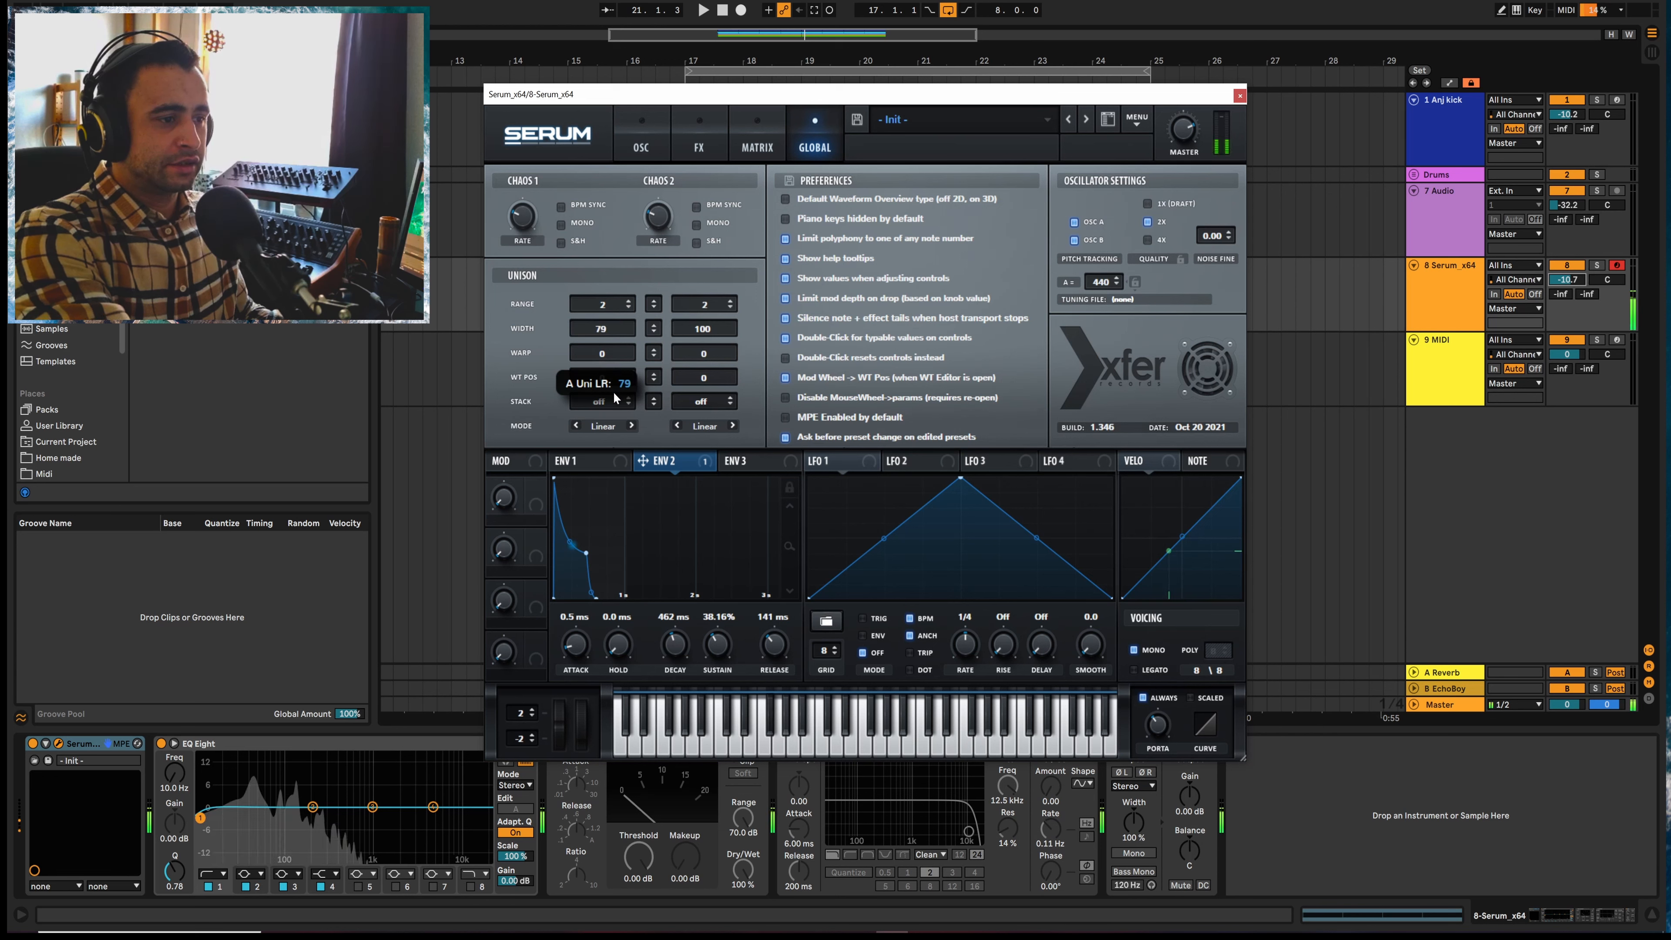
{"action": "left_click_drag", "start_coordinate": [704, 344], "coordinate": [720, 394]}
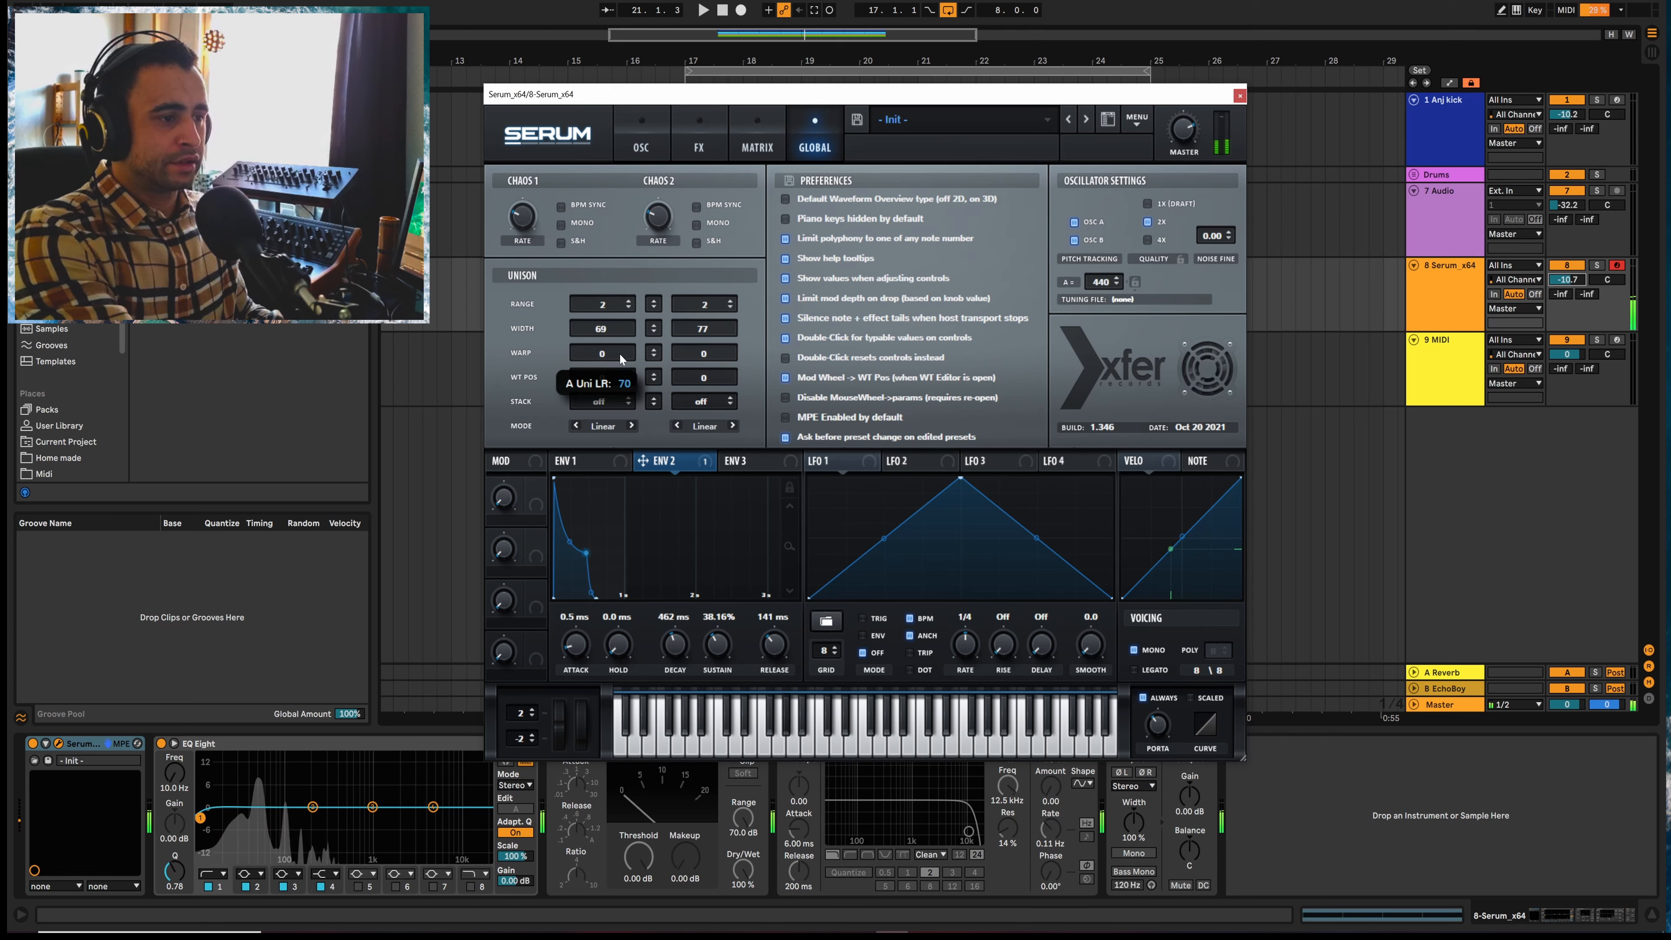
{"action": "left_click_drag", "start_coordinate": [620, 353], "coordinate": [619, 355]}
{"action": "left_click_drag", "start_coordinate": [714, 327], "coordinate": [717, 362]}
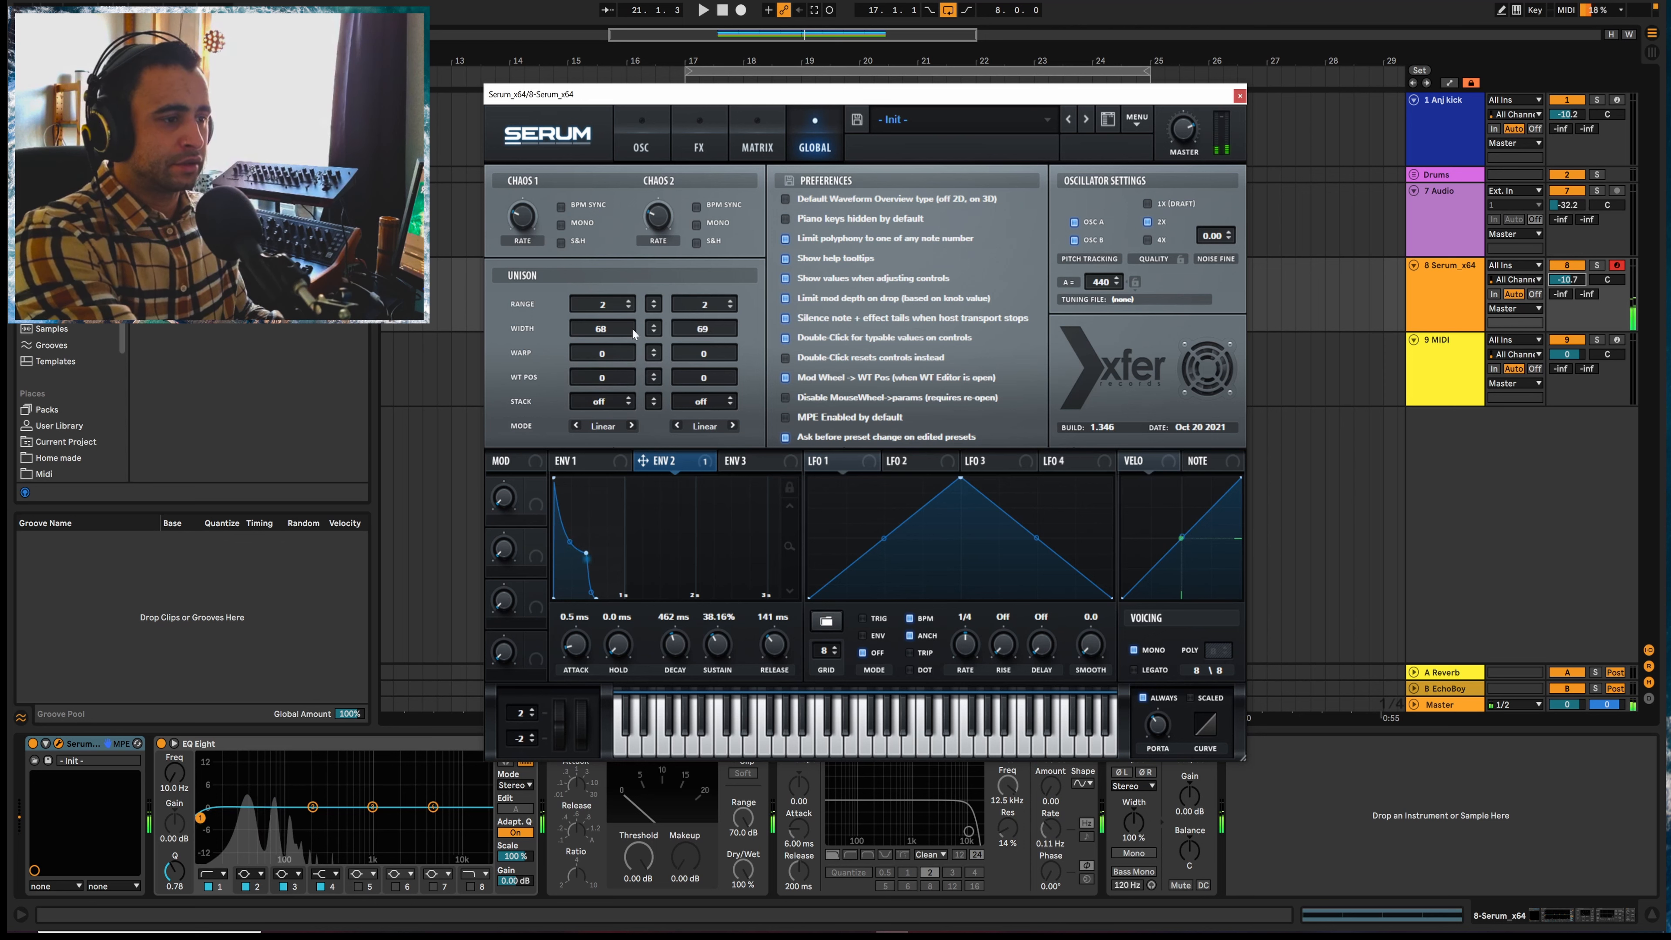
{"action": "left_click_drag", "start_coordinate": [609, 329], "coordinate": [608, 335]}
Return to the oscillator page and increase Env 2's modulation amount on the filter cutoff
{"action": "left_click", "coordinate": [638, 146]}
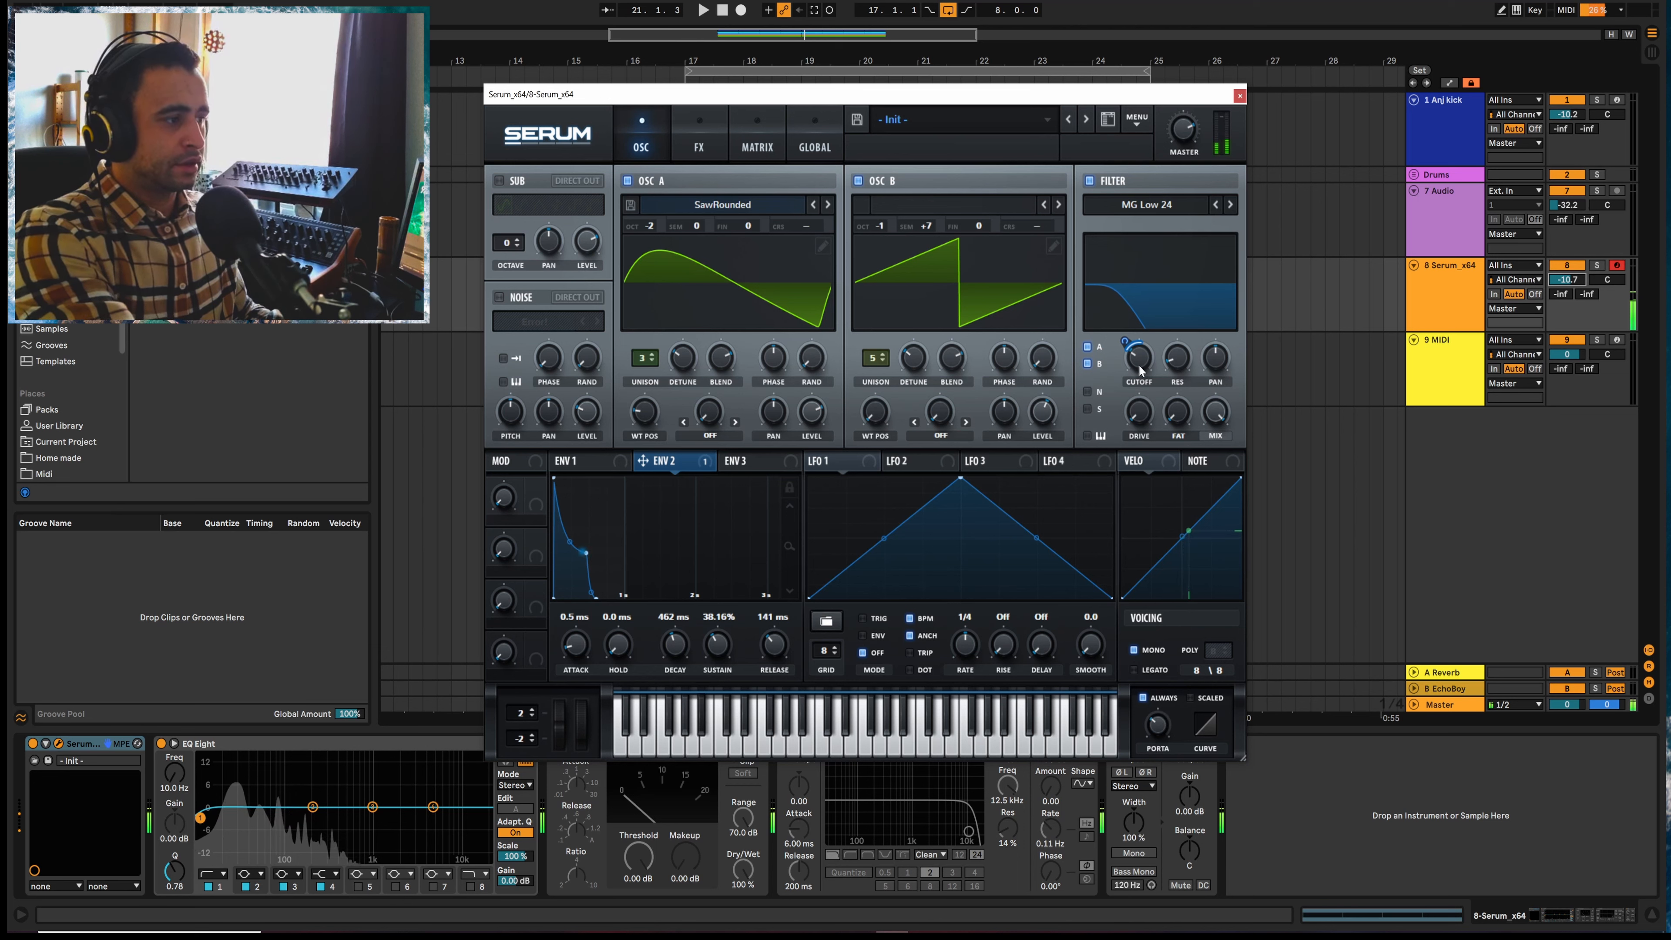
{"action": "left_click_drag", "start_coordinate": [1124, 340], "coordinate": [1125, 327]}
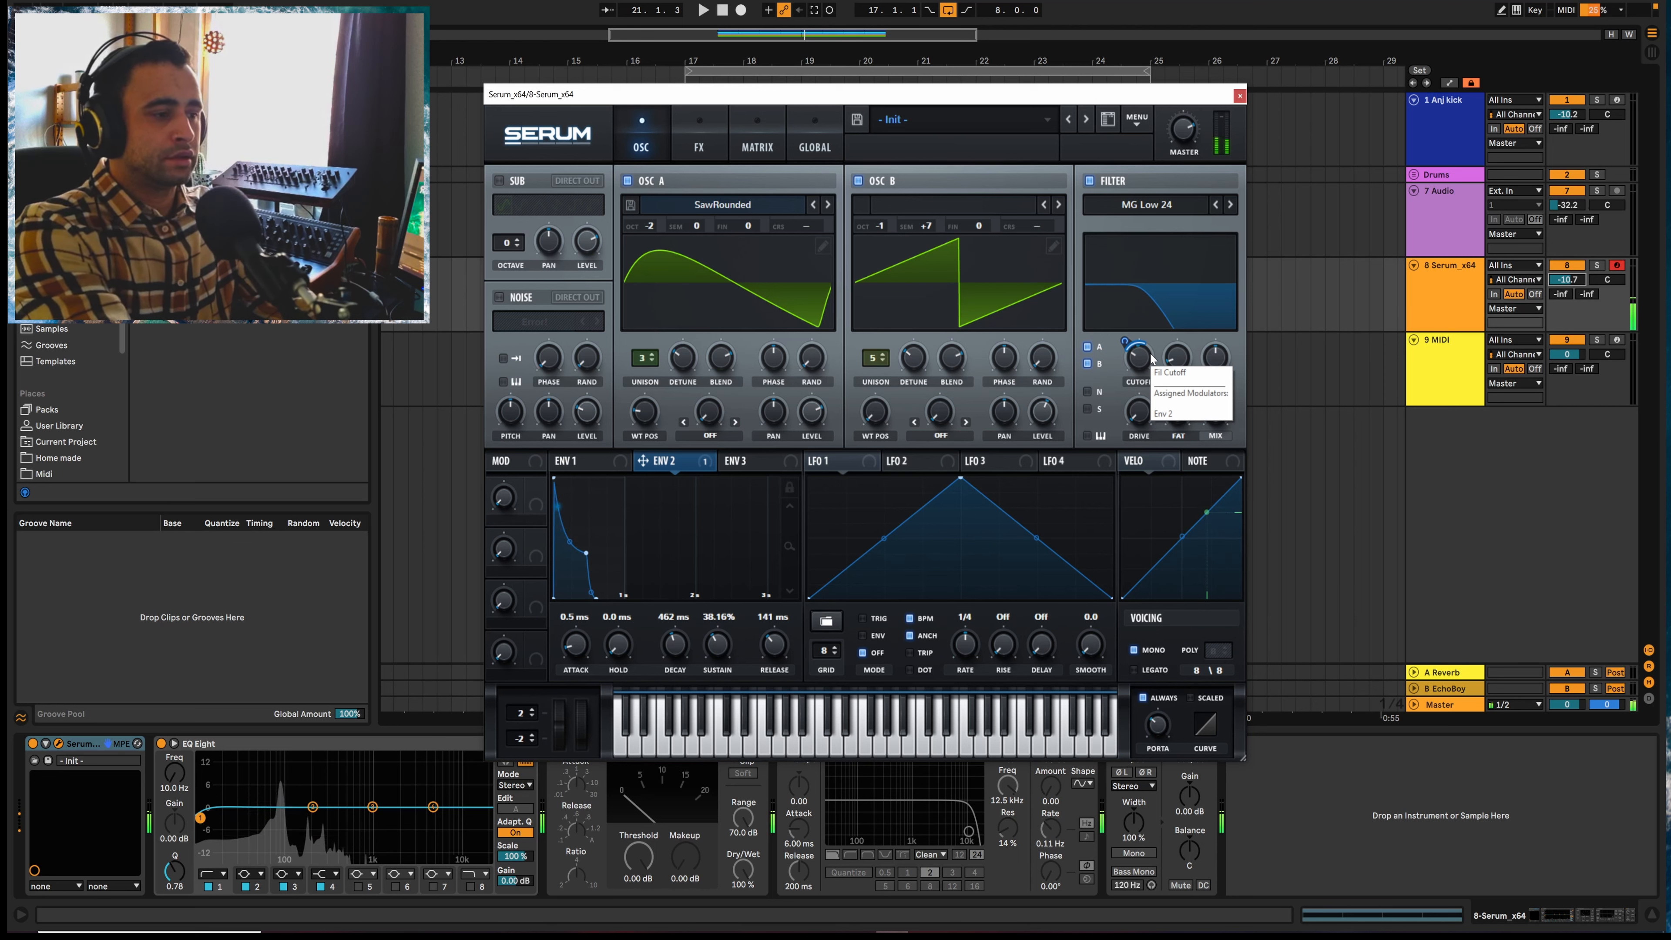
Load the analog SawRoundedToSquare wavetable into Osc B and adjust the oscillator's detune and level
{"action": "left_click", "coordinate": [1023, 209]}
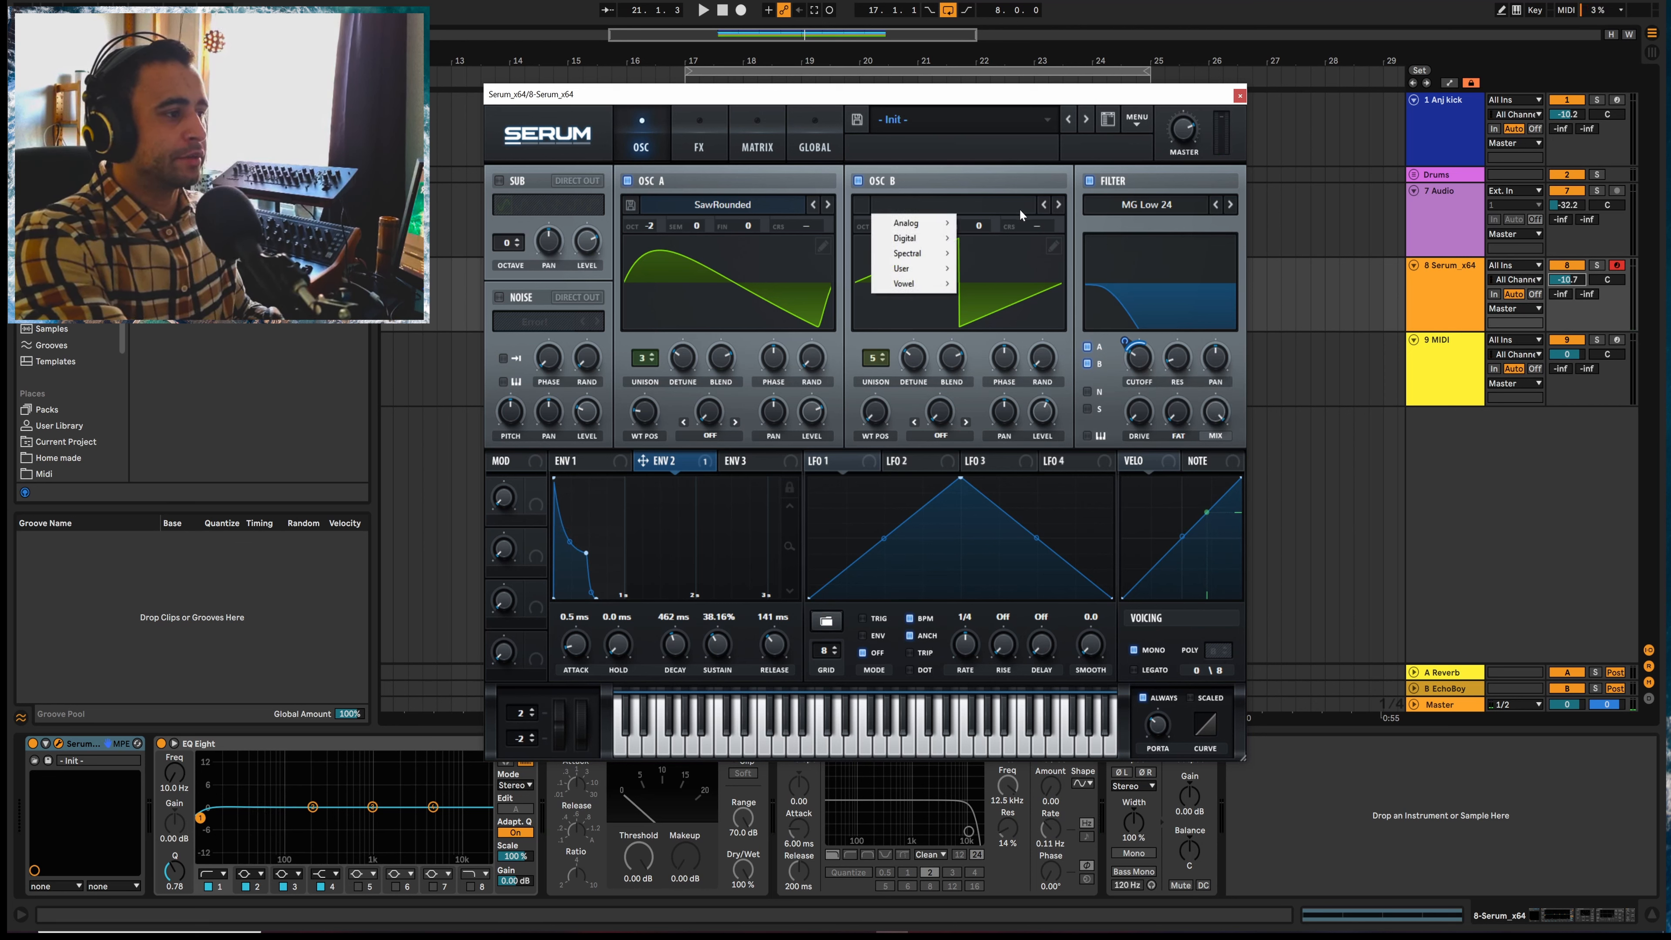
{"action": "mouse_move", "coordinate": [926, 222]}
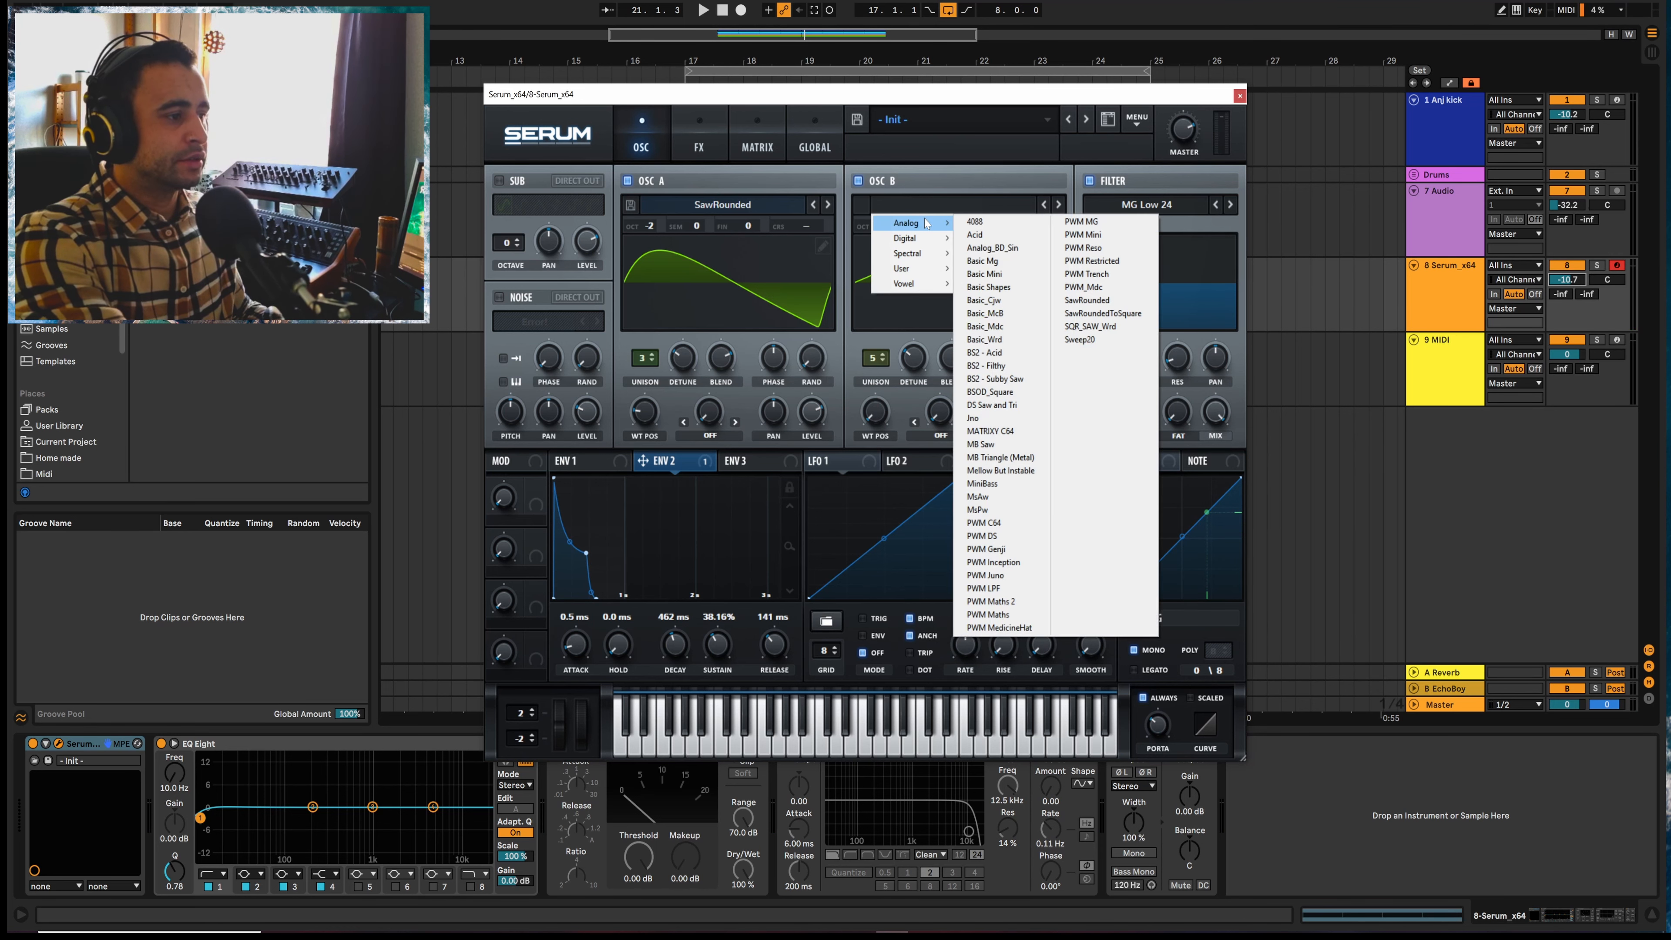
{"action": "left_click", "coordinate": [1107, 313]}
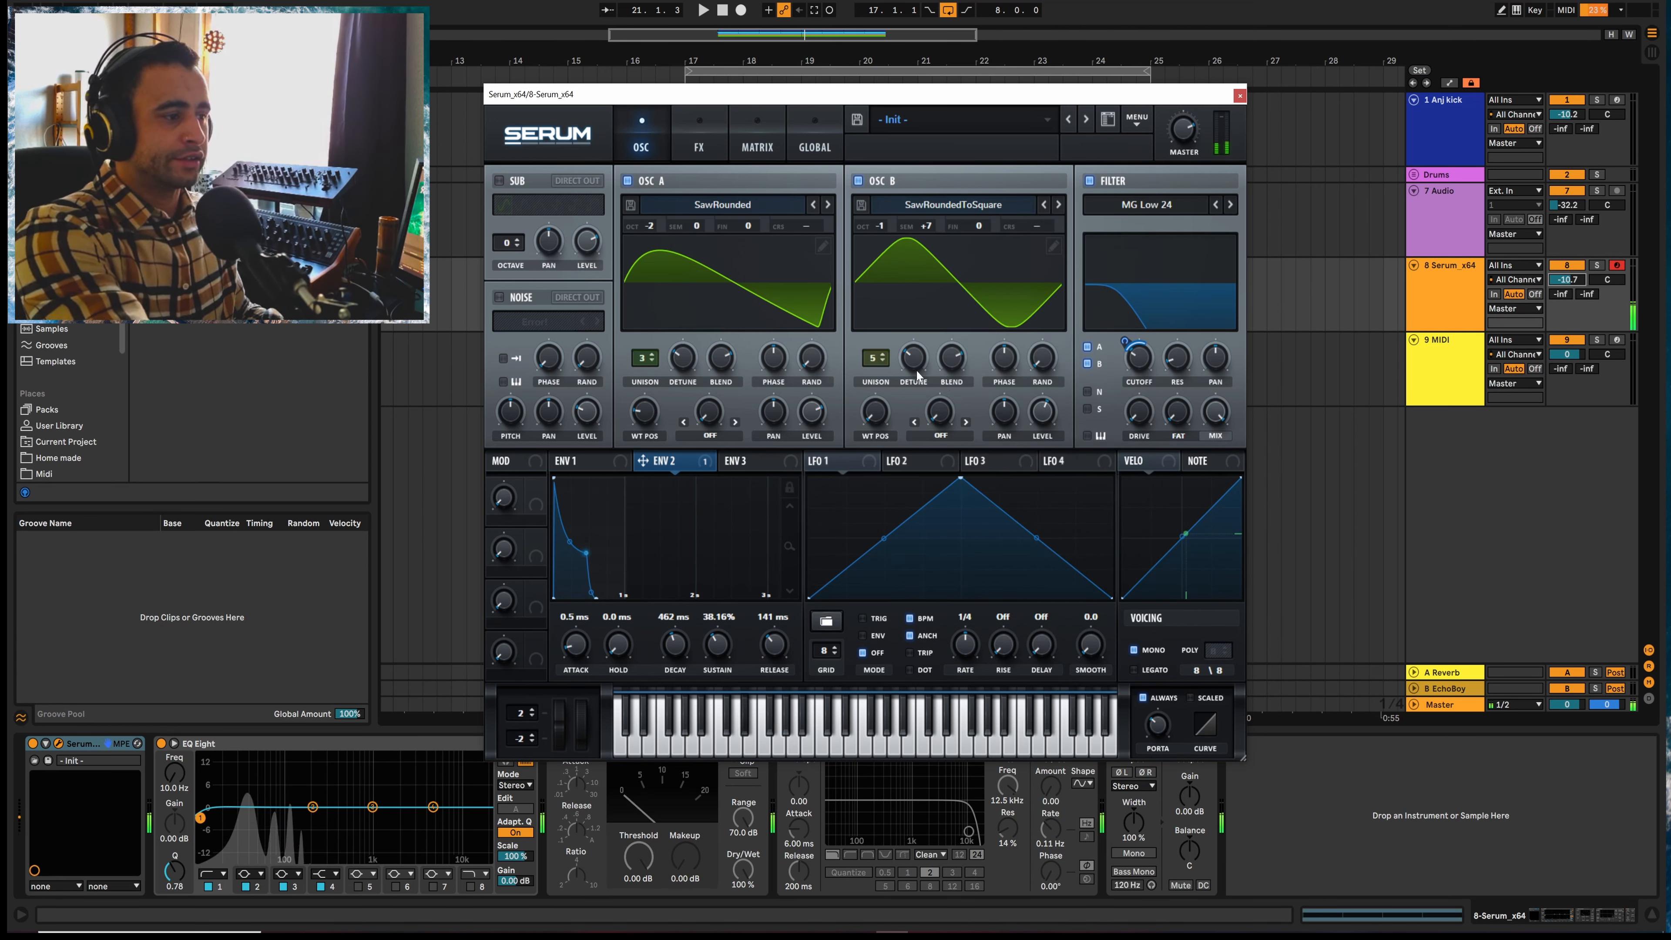
{"action": "left_click_drag", "start_coordinate": [912, 363], "coordinate": [1042, 413]}
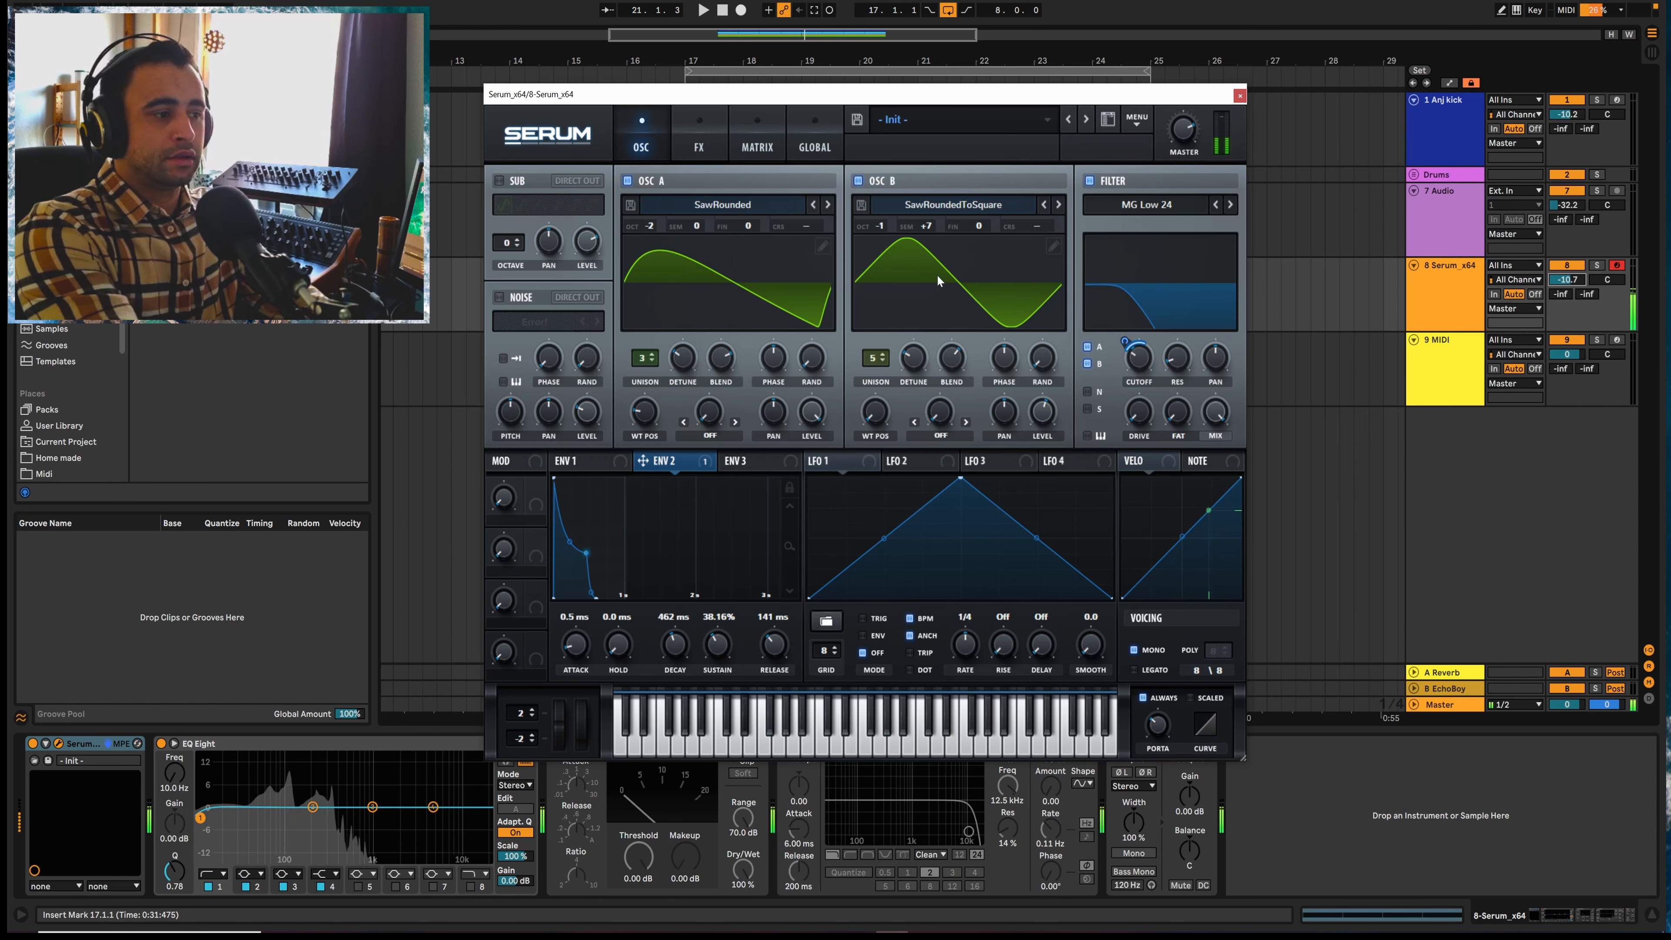
Enable the Tube distortion effect with more drive, and lower the Serum track's volume to -12.5 dB
{"action": "left_click", "coordinate": [707, 154]}
{"action": "left_click", "coordinate": [506, 212]}
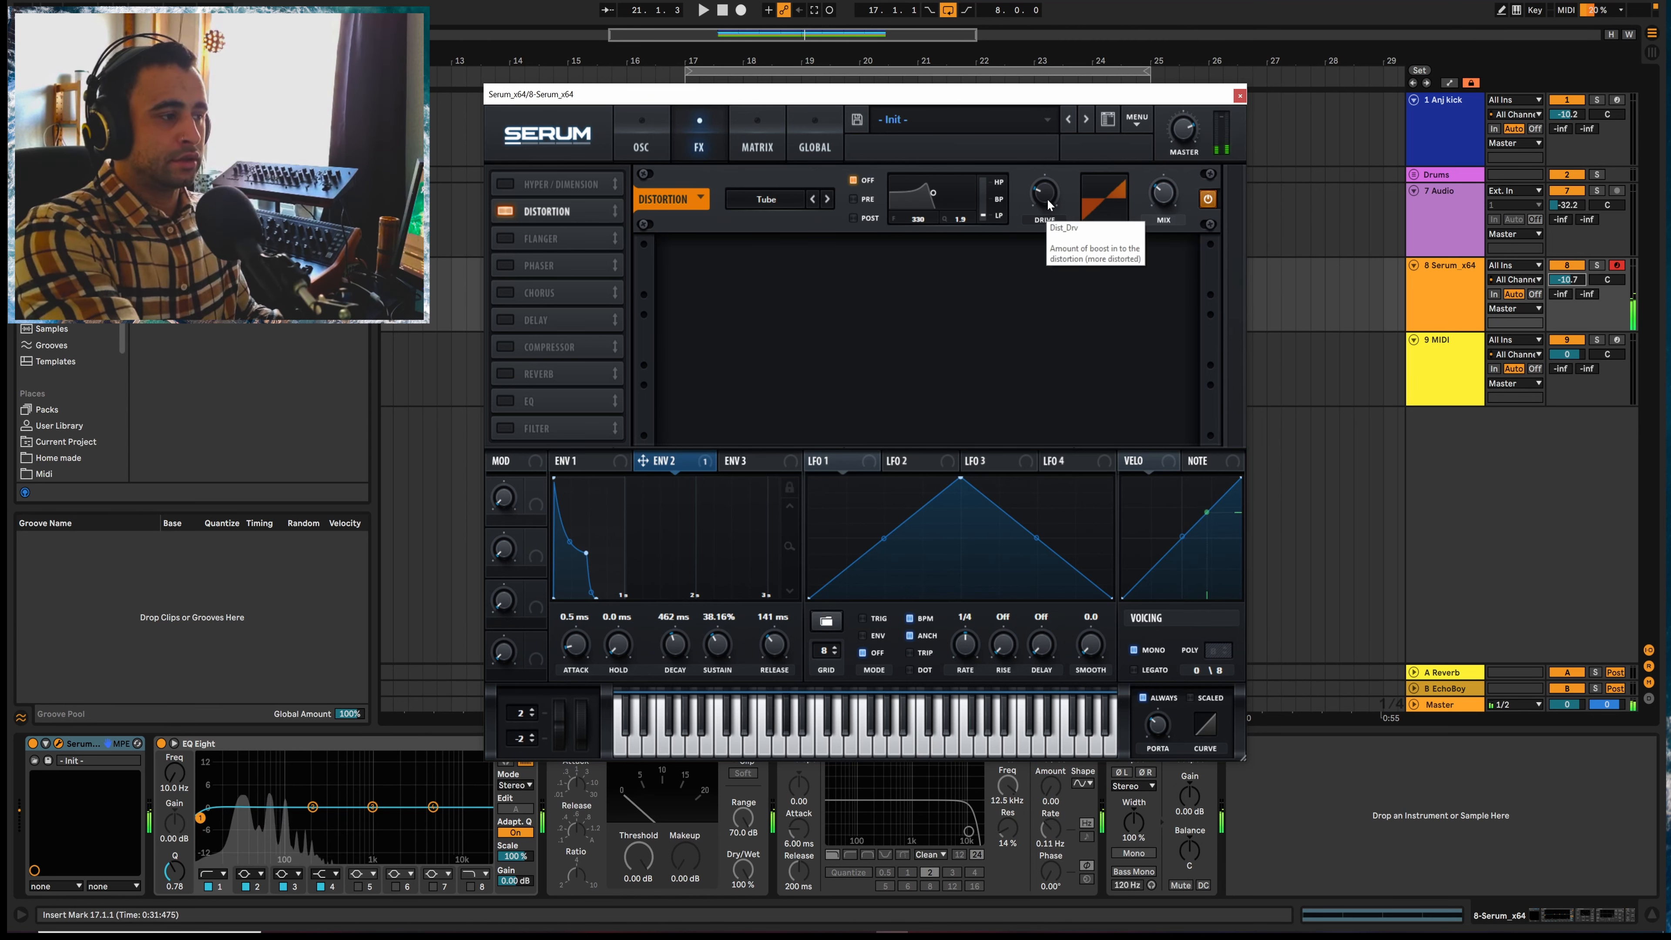
{"action": "left_click_drag", "start_coordinate": [1046, 210], "coordinate": [1049, 187]}
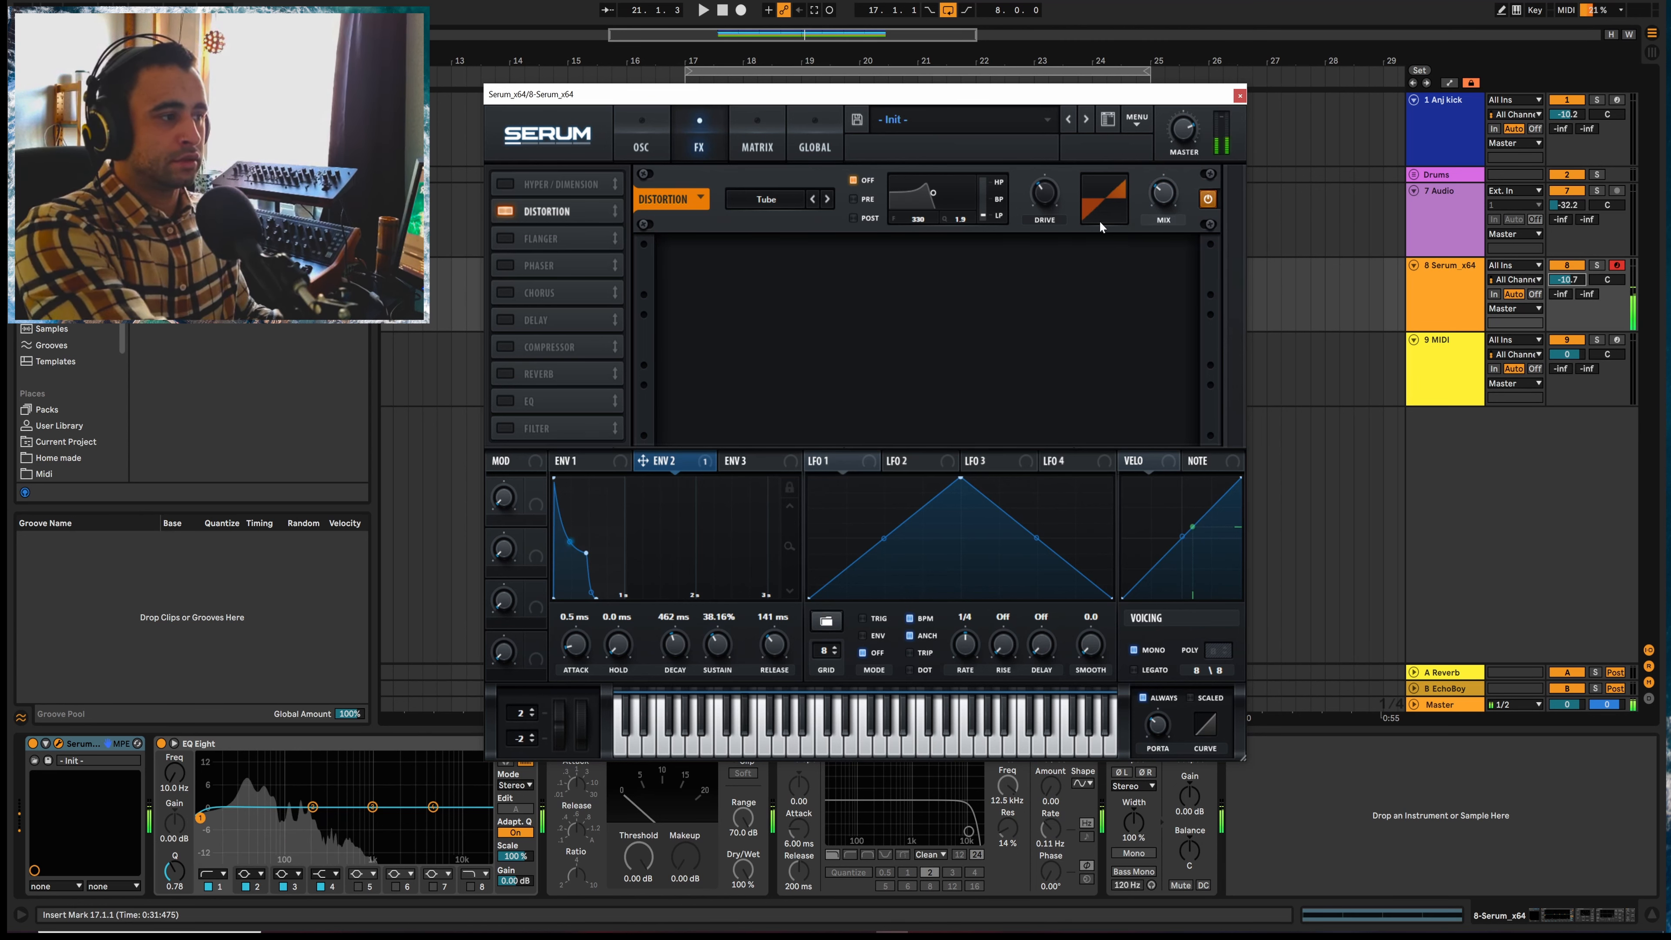
{"action": "left_click", "coordinate": [1357, 260]}
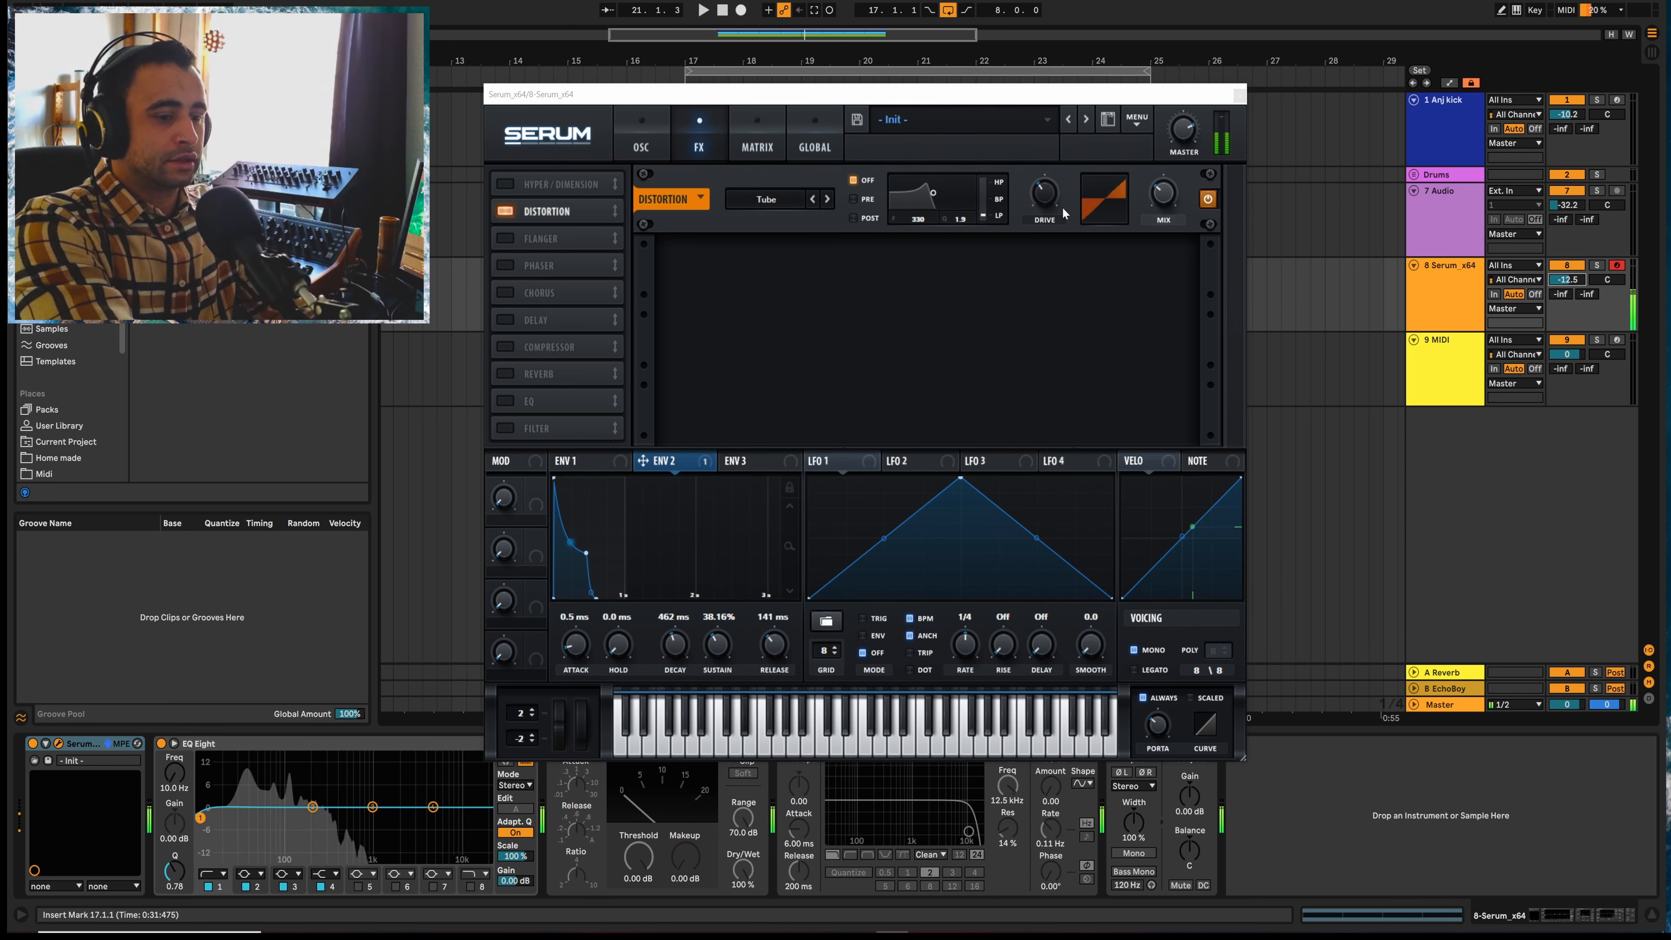
Enable the compressor effect and shorten its release time
{"action": "left_click", "coordinate": [507, 348]}
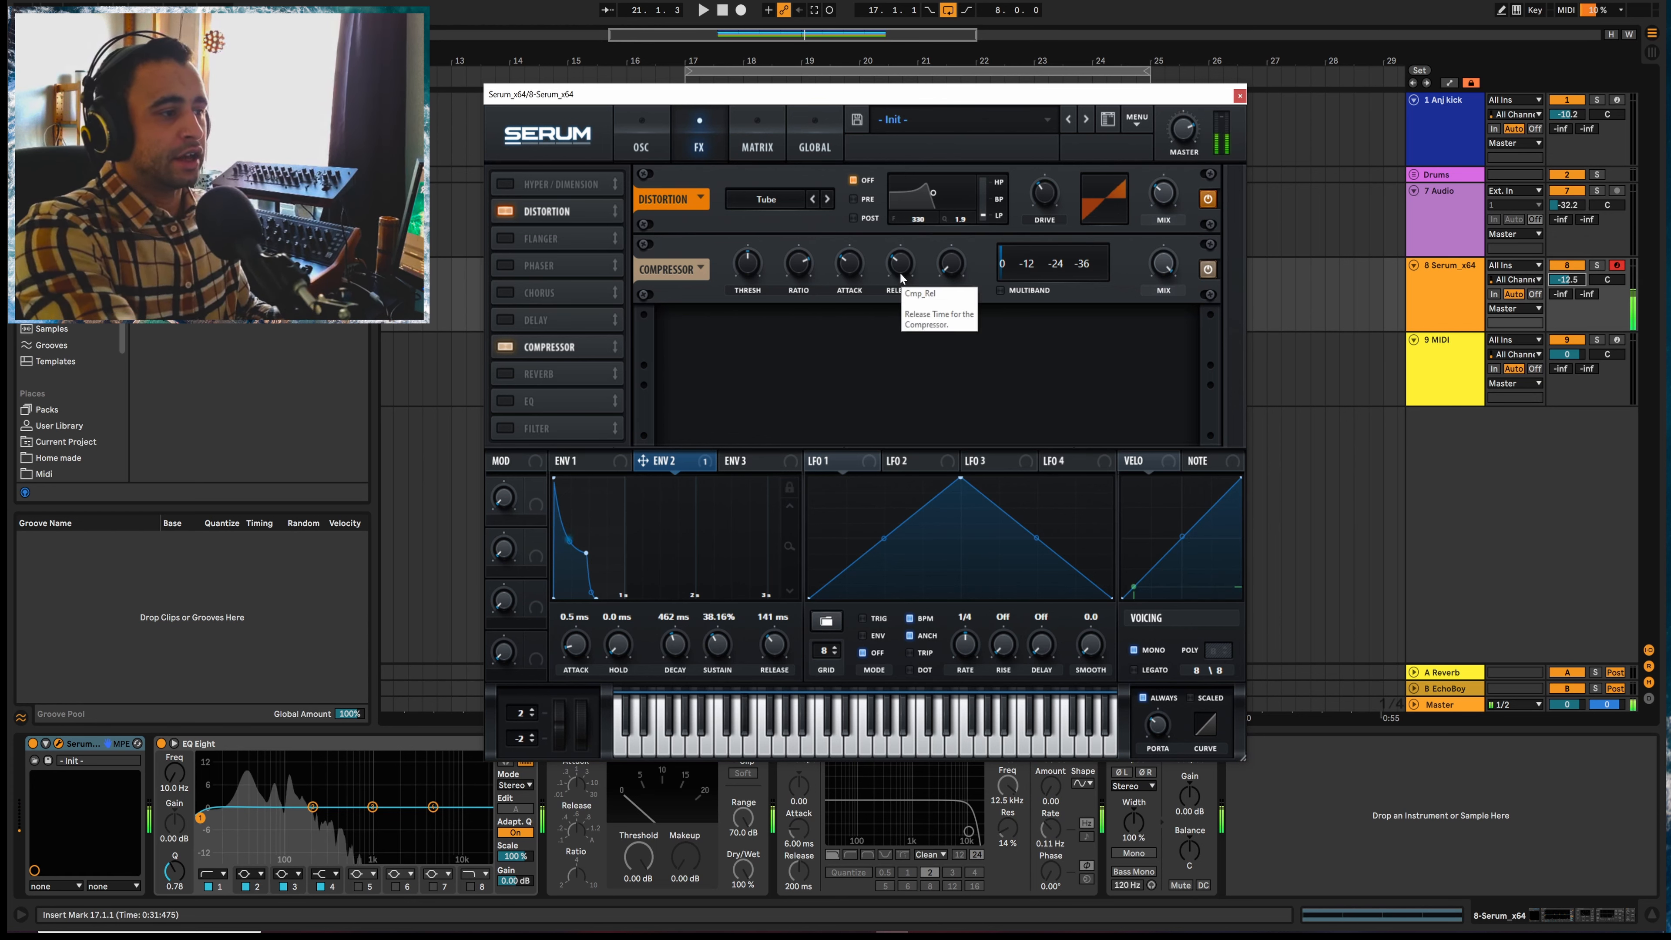
{"action": "left_click_drag", "start_coordinate": [898, 274], "coordinate": [899, 285]}
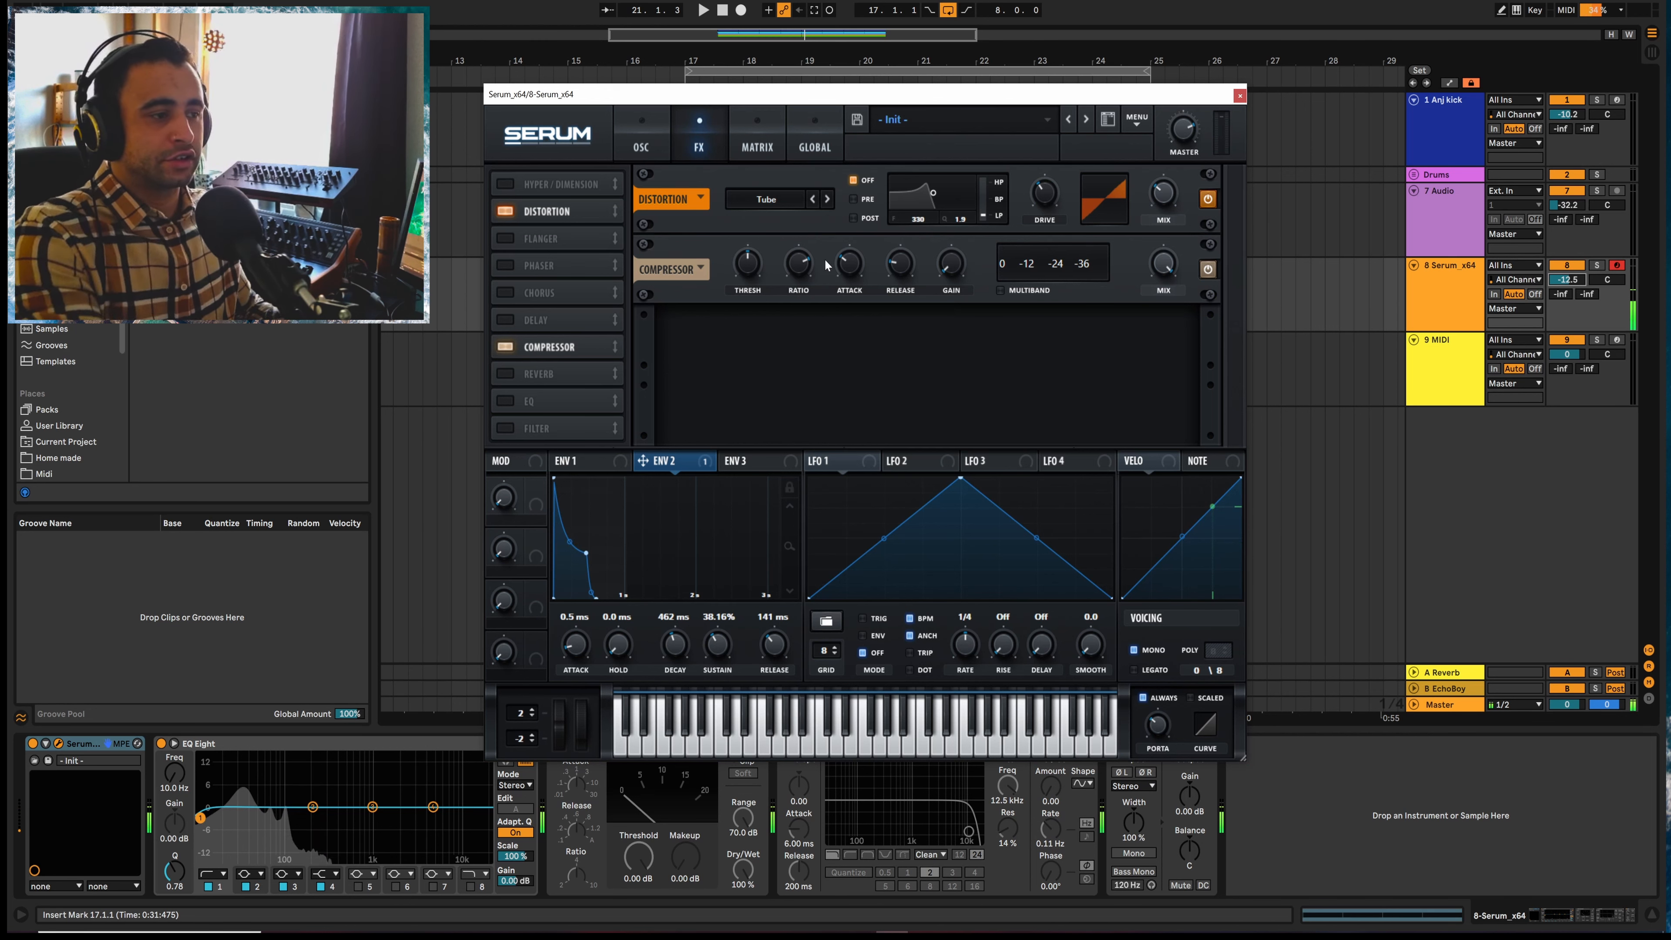
Enable a Hall reverb, raise its low cut and size, and reduce its spin
{"action": "left_click", "coordinate": [506, 374]}
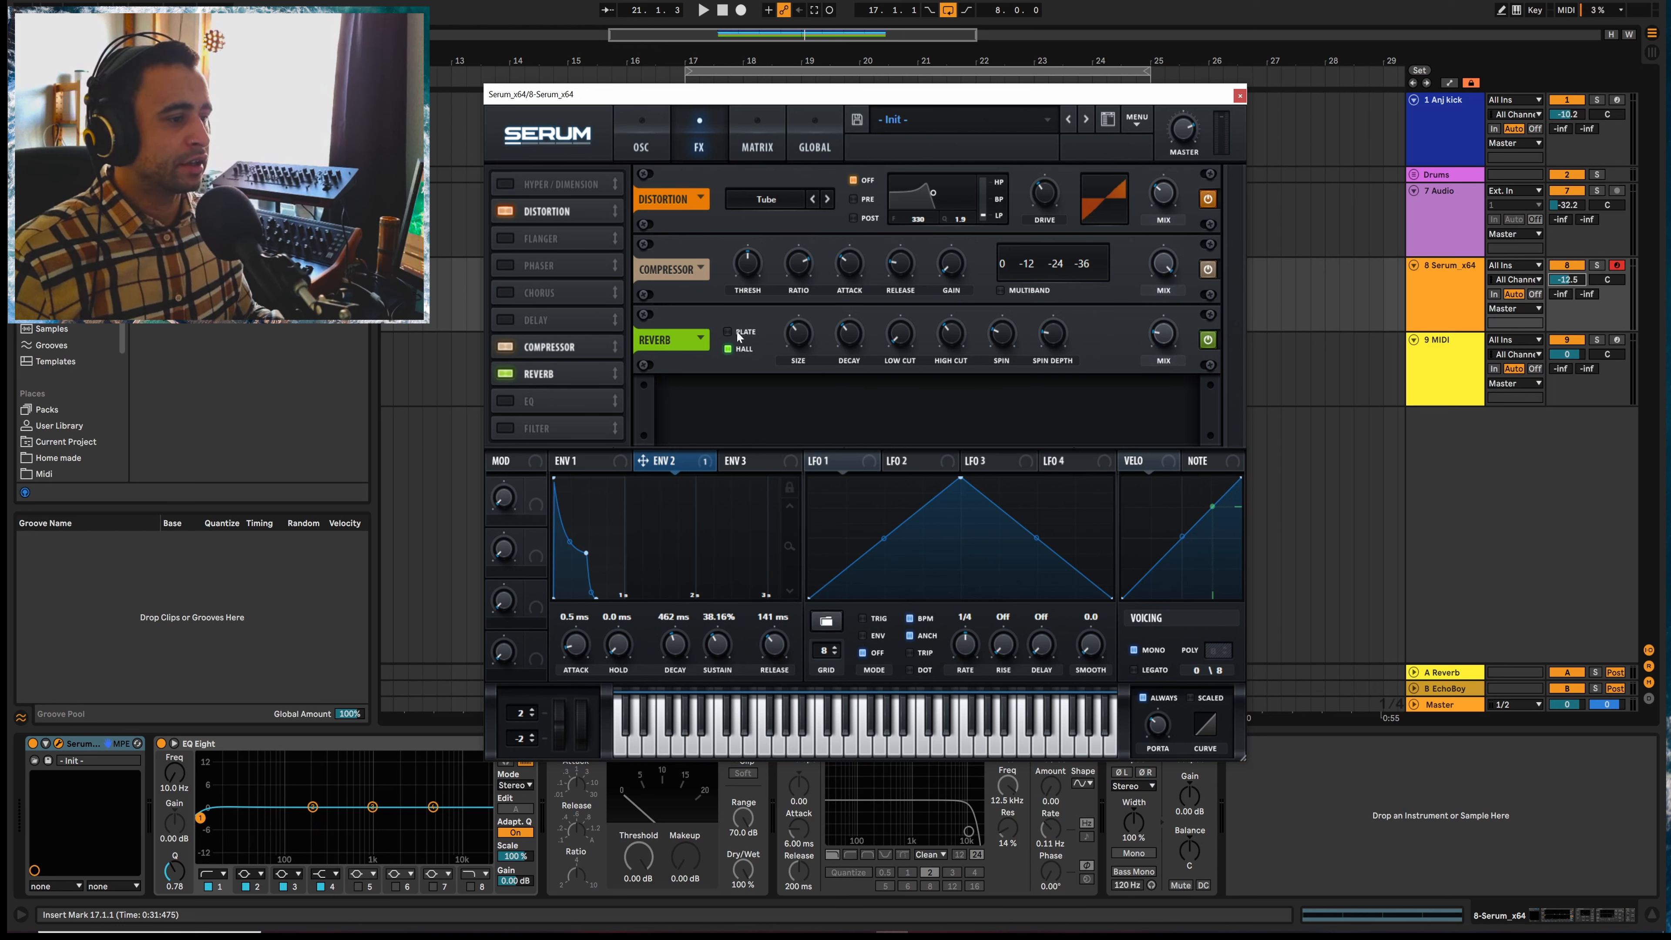
{"action": "left_click_drag", "start_coordinate": [900, 337], "coordinate": [963, 314]}
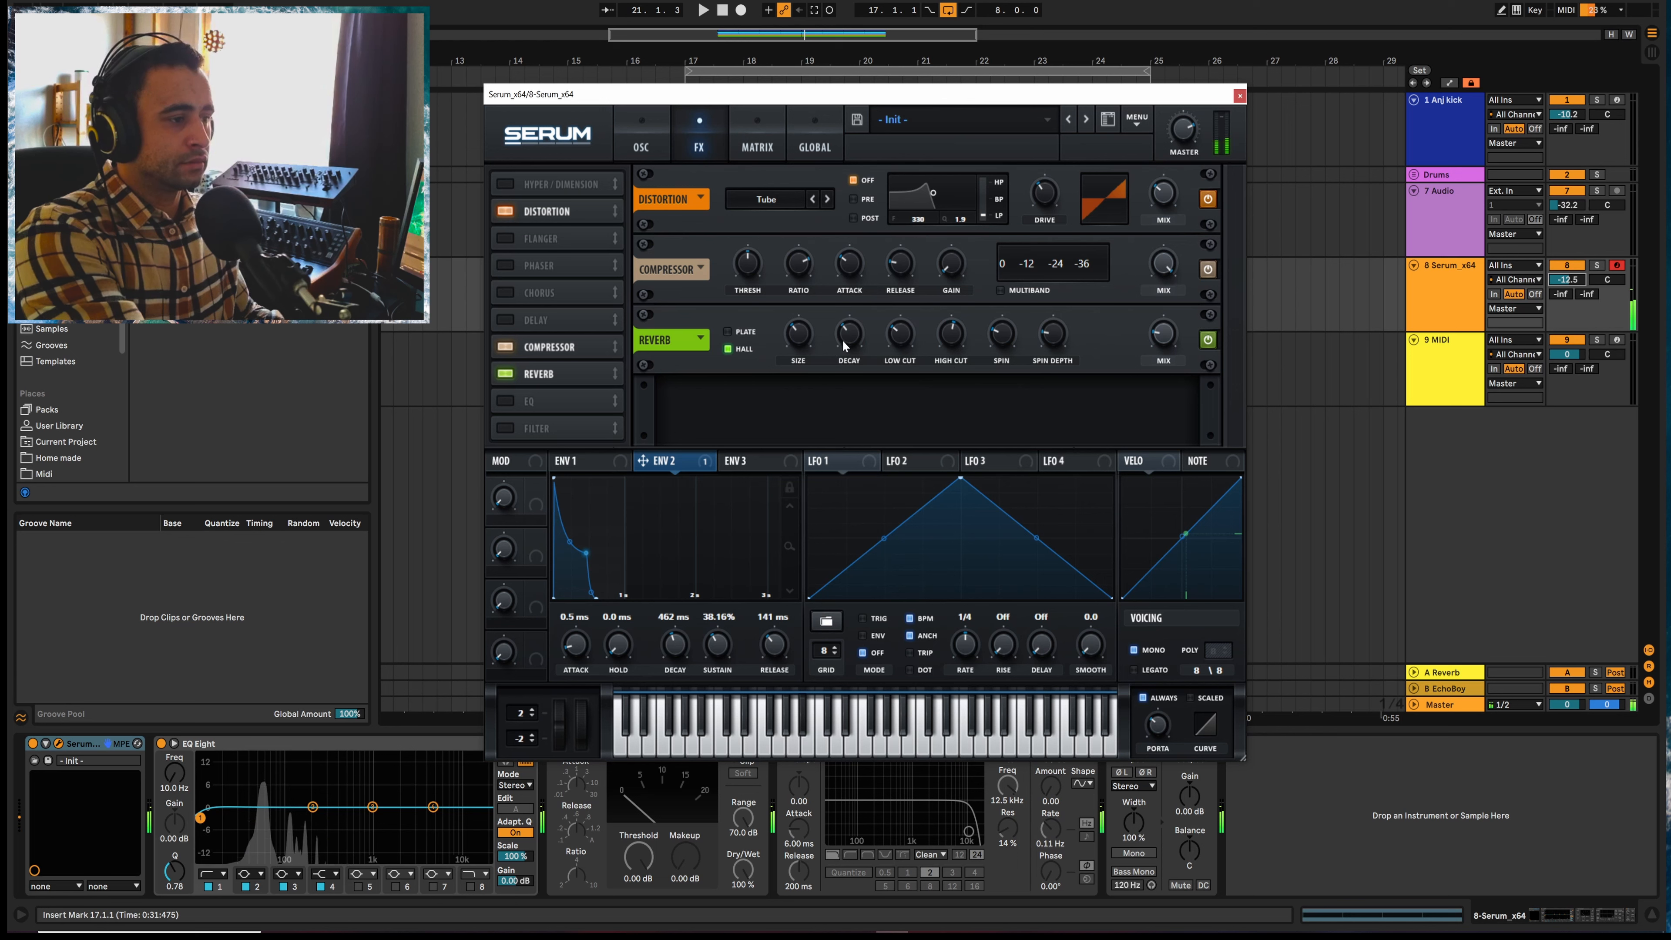
{"action": "left_click_drag", "start_coordinate": [798, 339], "coordinate": [797, 309]}
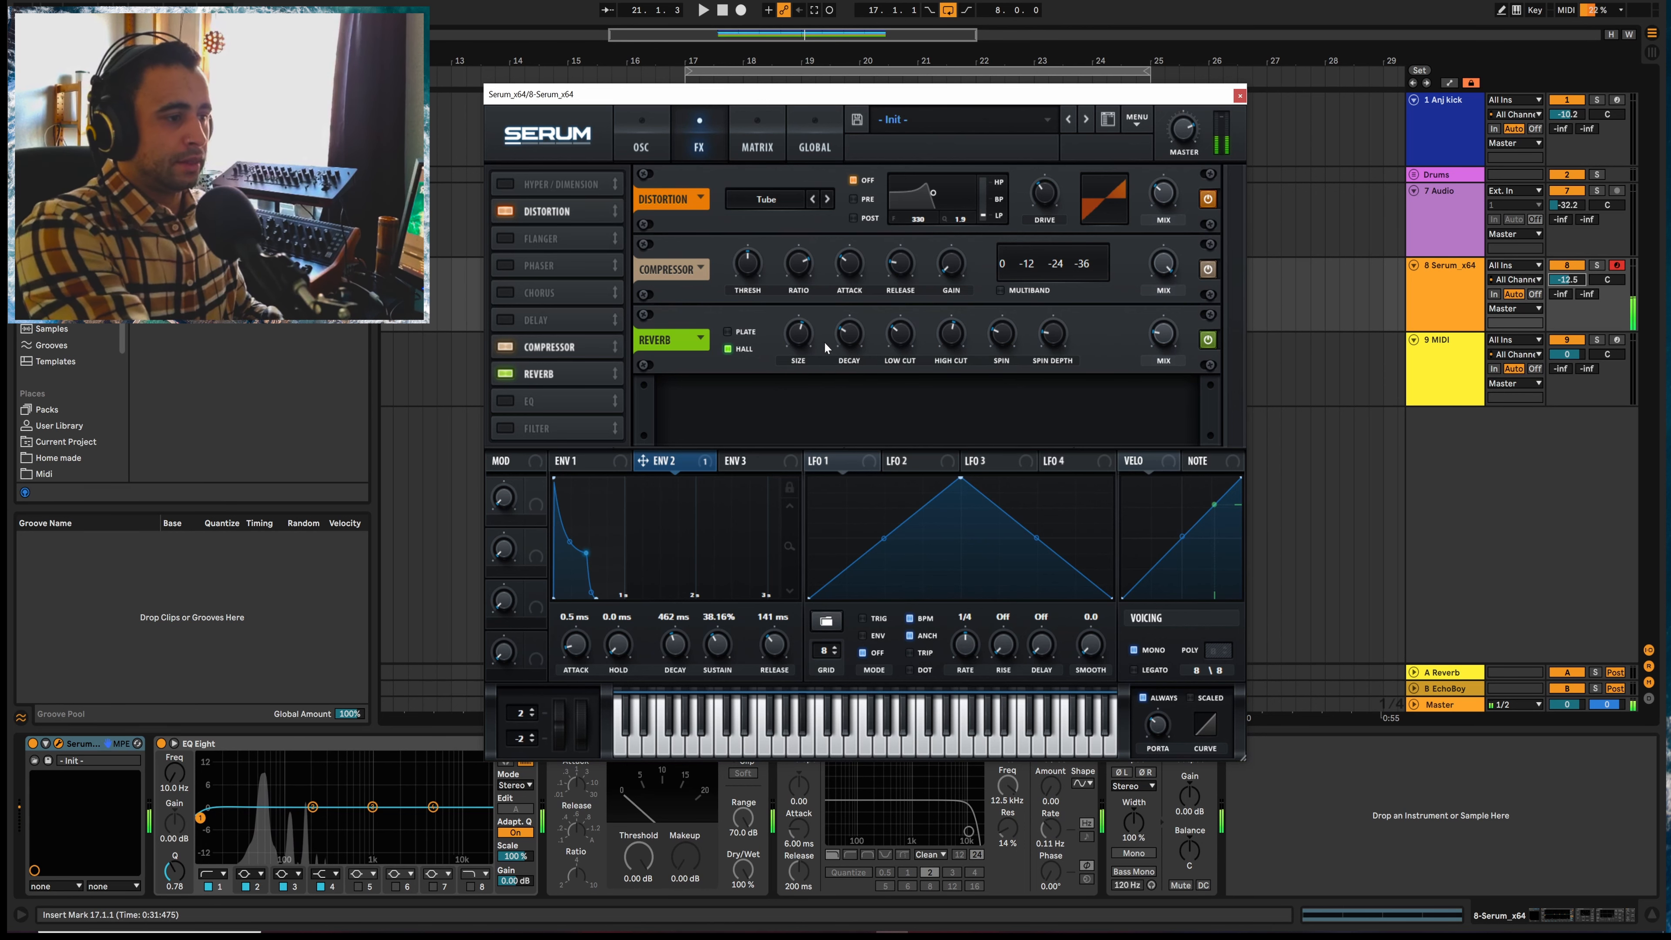
{"action": "left_click_drag", "start_coordinate": [1053, 336], "coordinate": [1005, 424]}
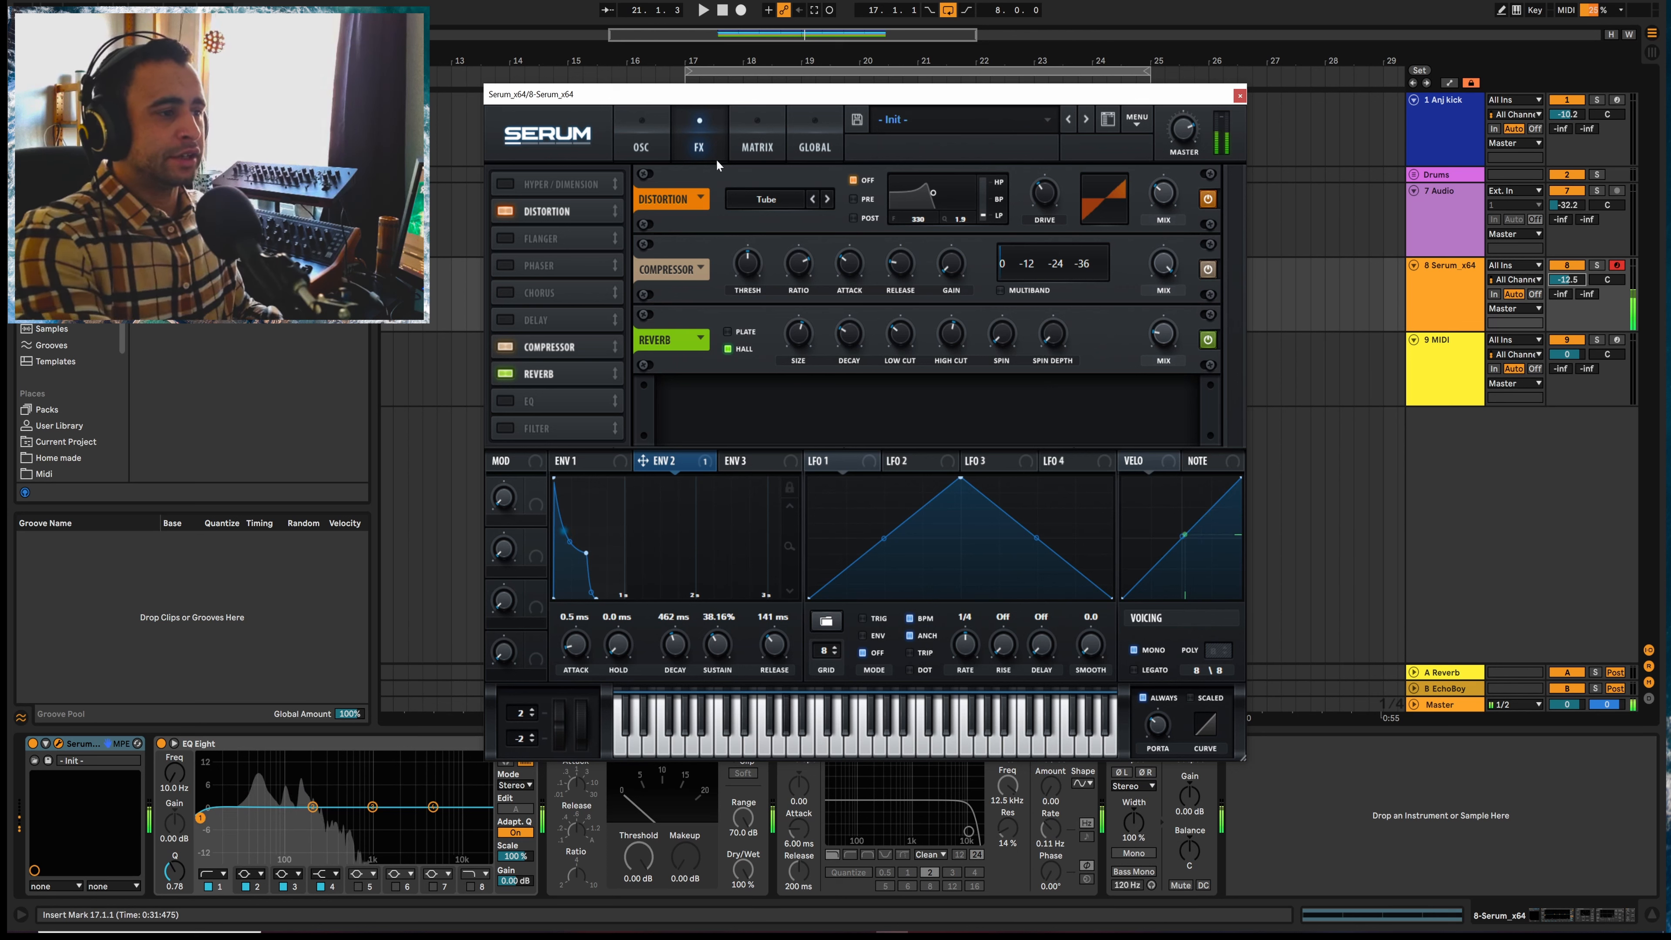
{"action": "left_click", "coordinate": [644, 147]}
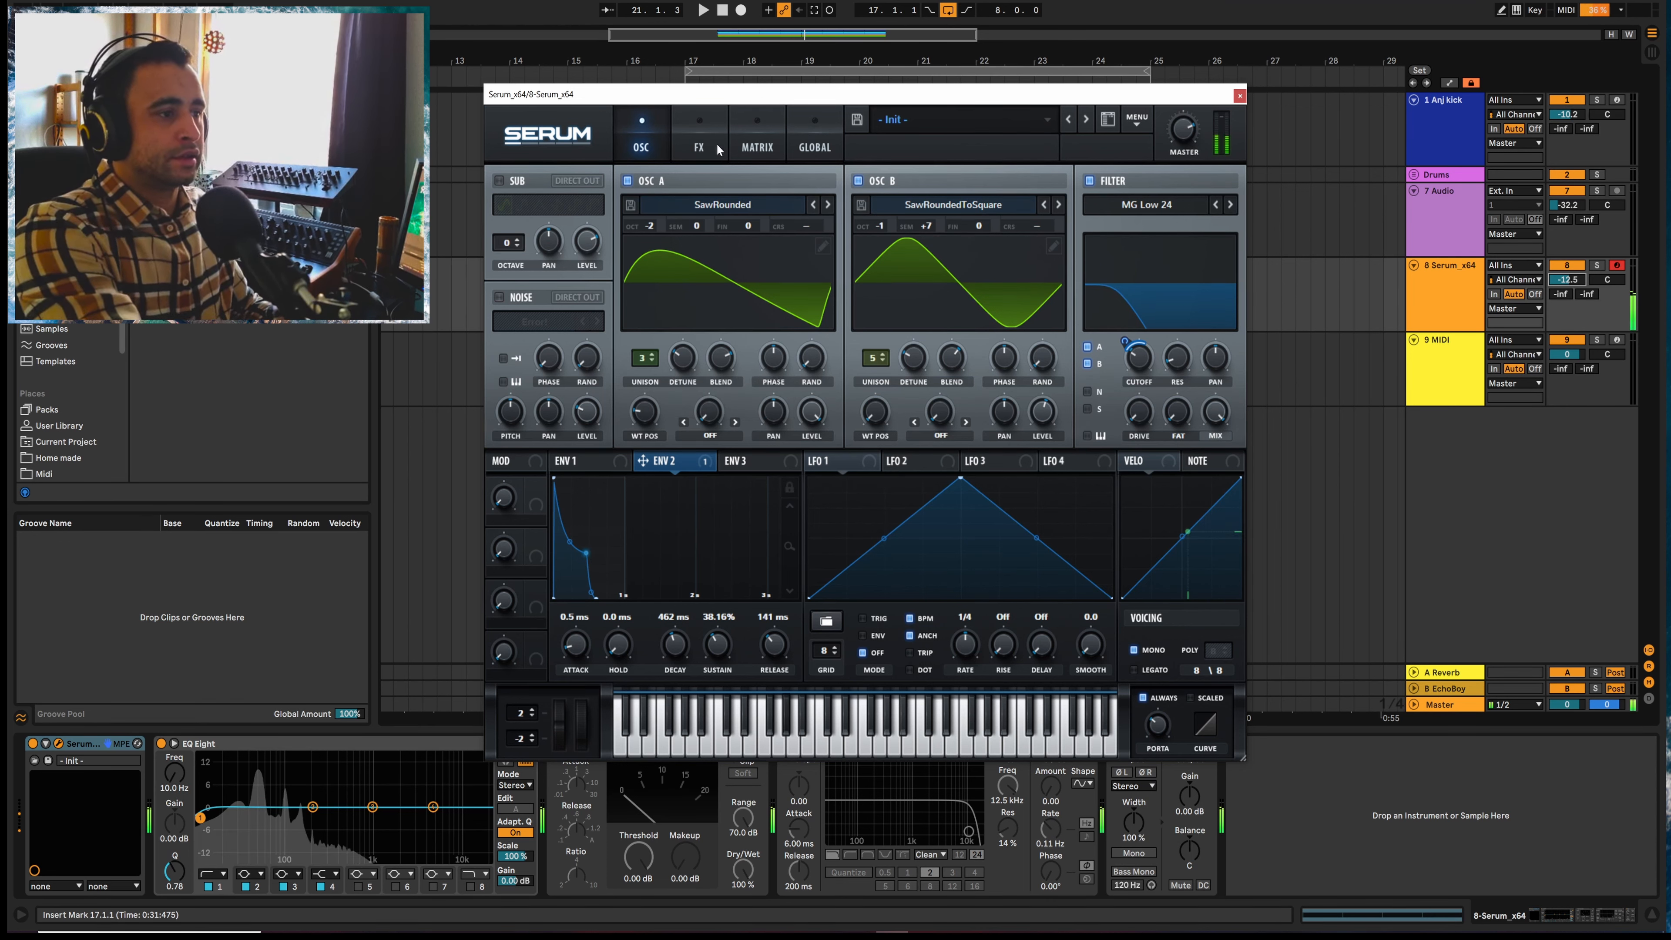
{"action": "left_click", "coordinate": [699, 139]}
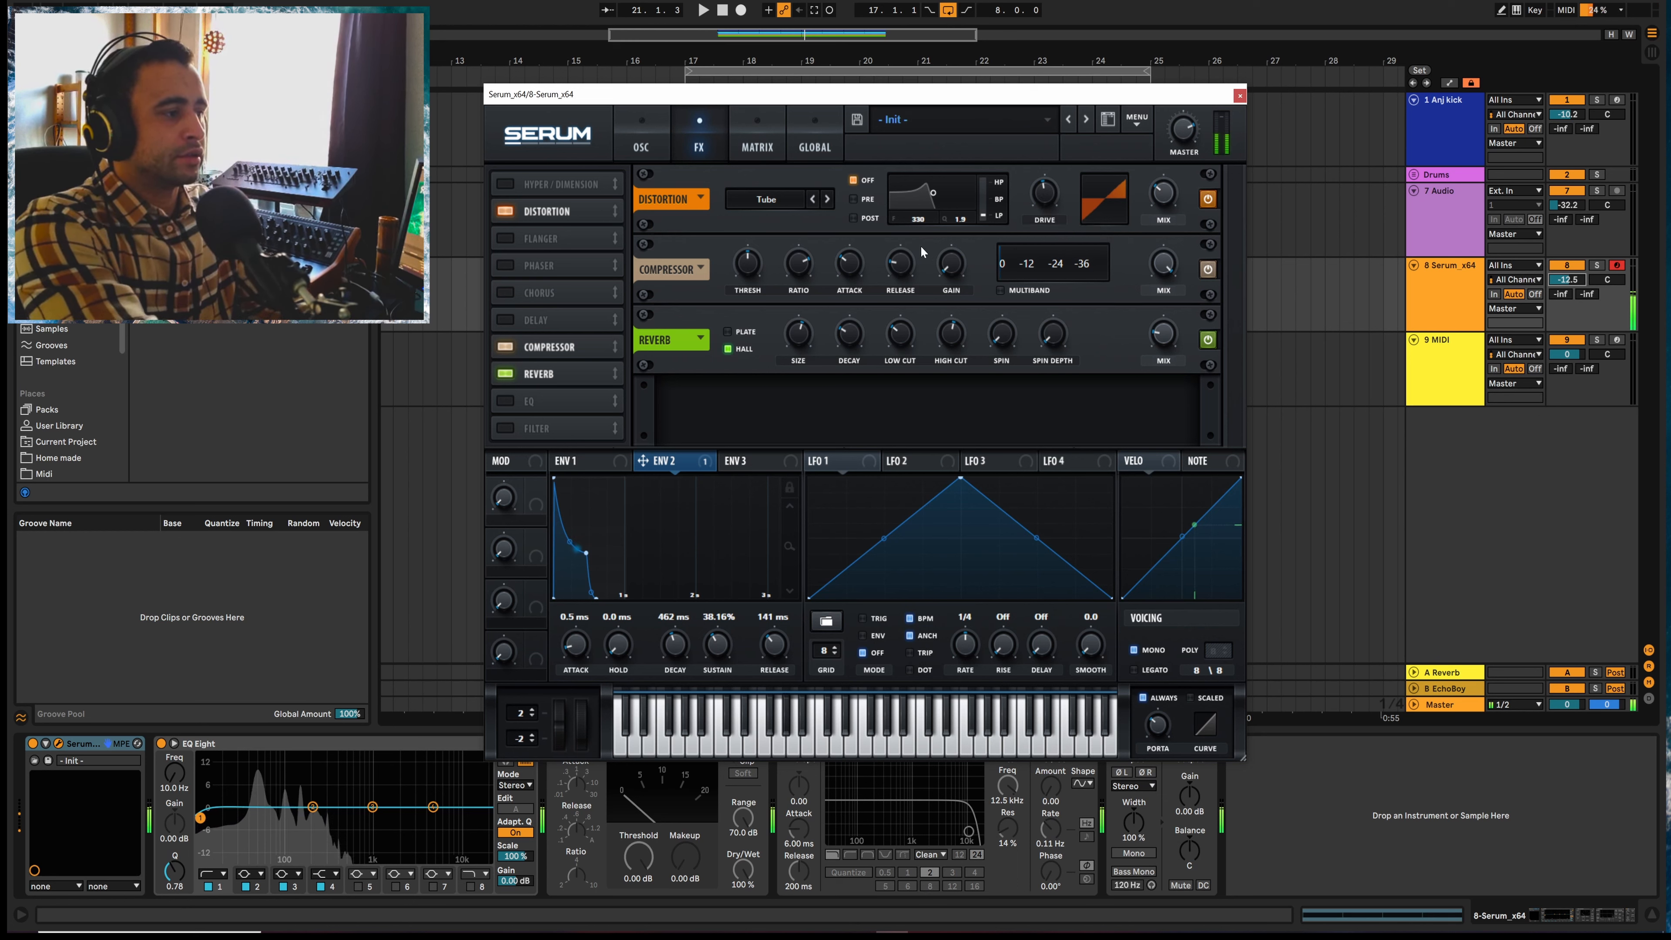
{"action": "mouse_move", "coordinate": [1151, 189]}
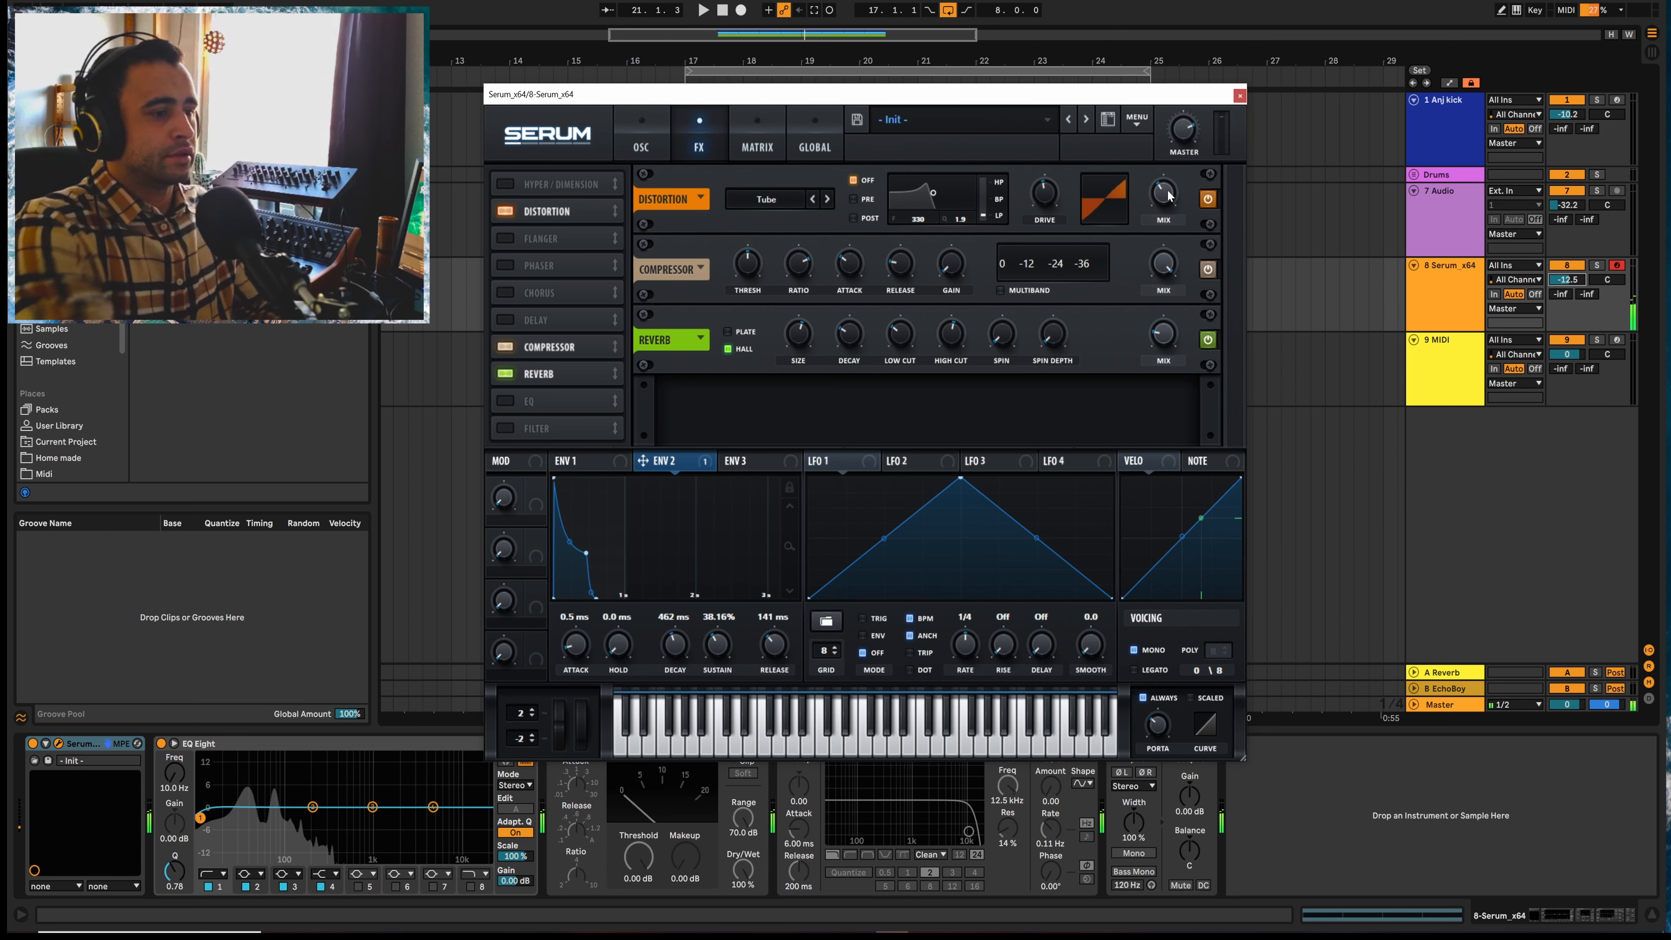
Load the analog J 60 noise into the noise oscillator, routed through the filter and played as a one-shot
{"action": "left_click", "coordinate": [638, 149]}
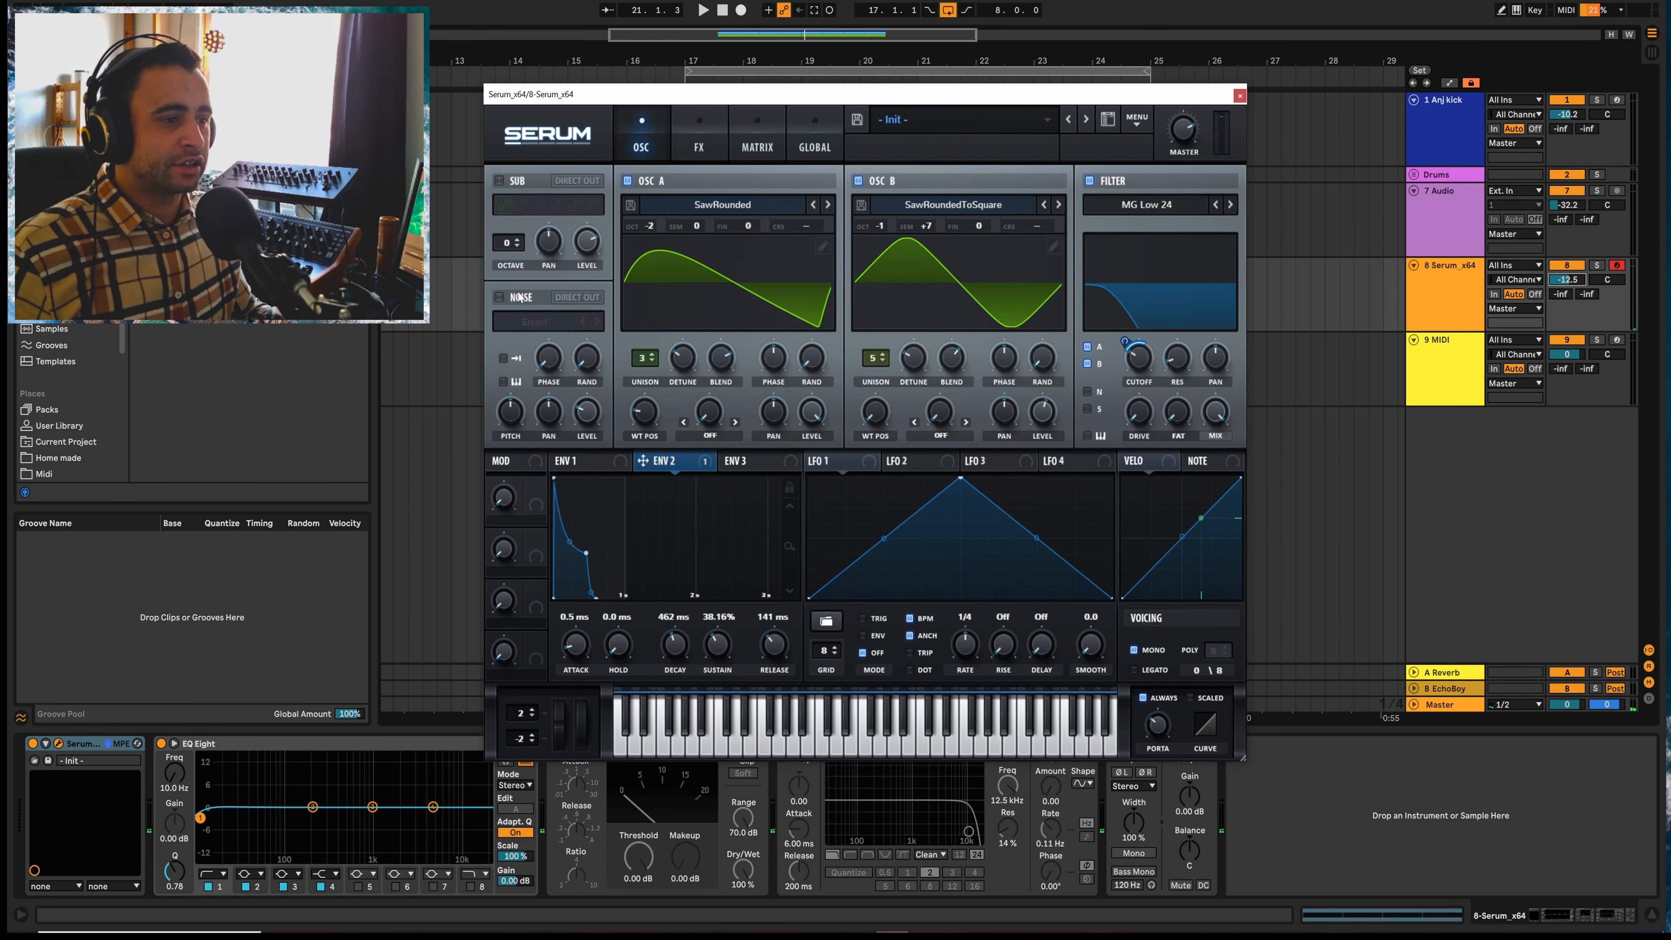
{"action": "left_click", "coordinate": [551, 327]}
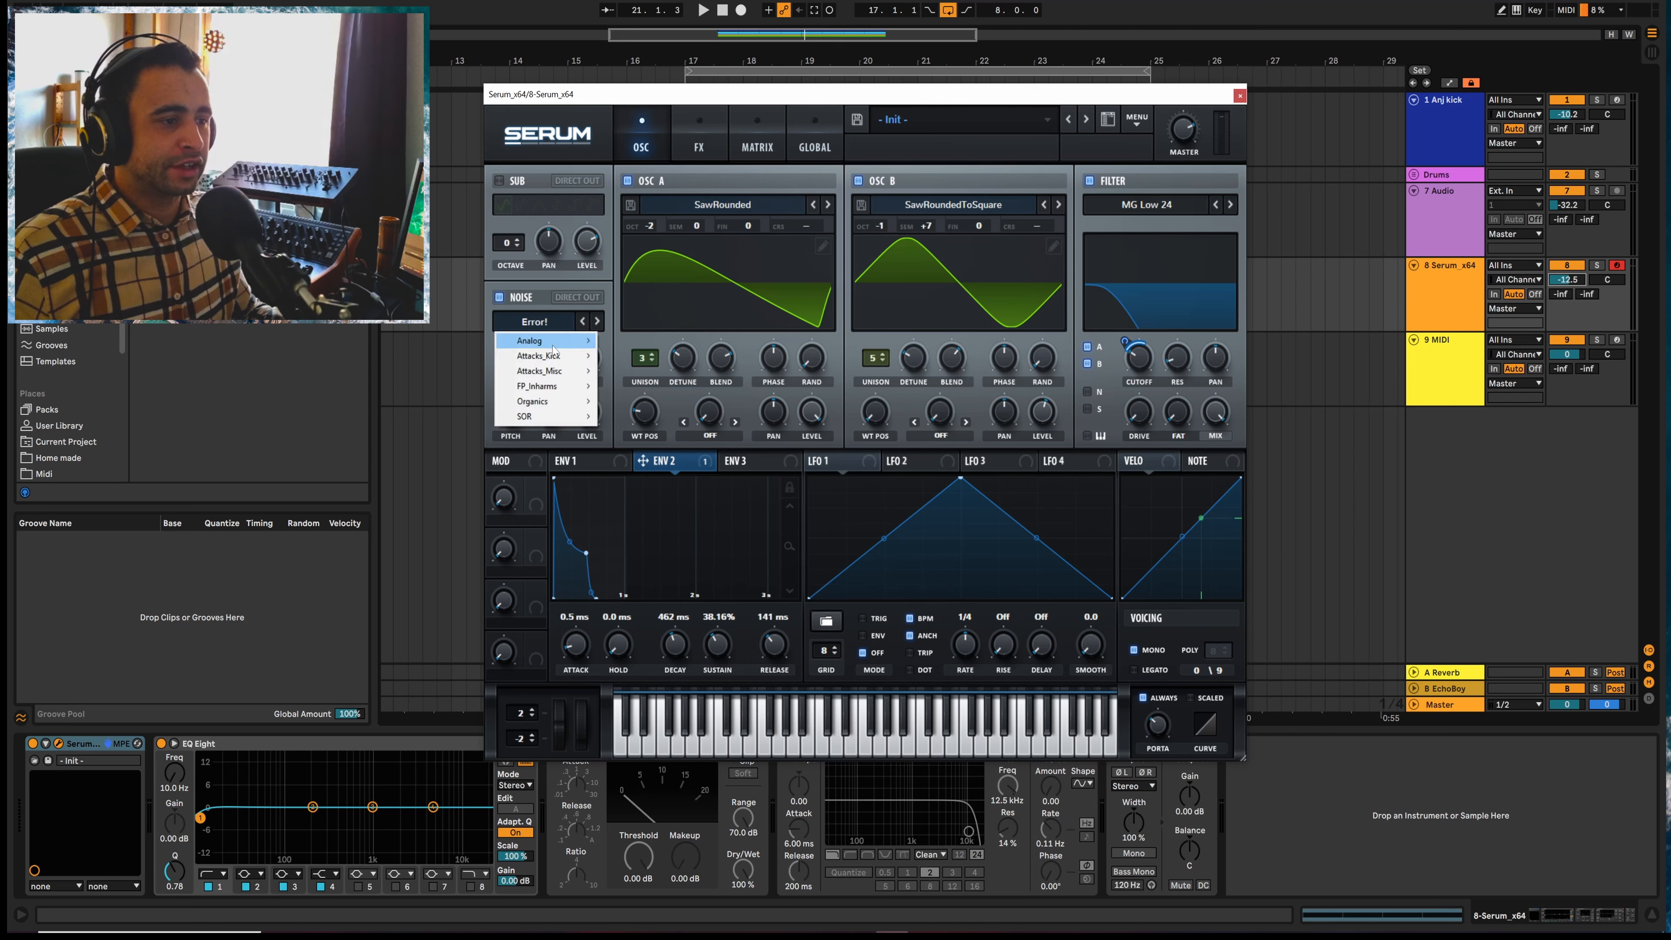
{"action": "mouse_move", "coordinate": [572, 341]}
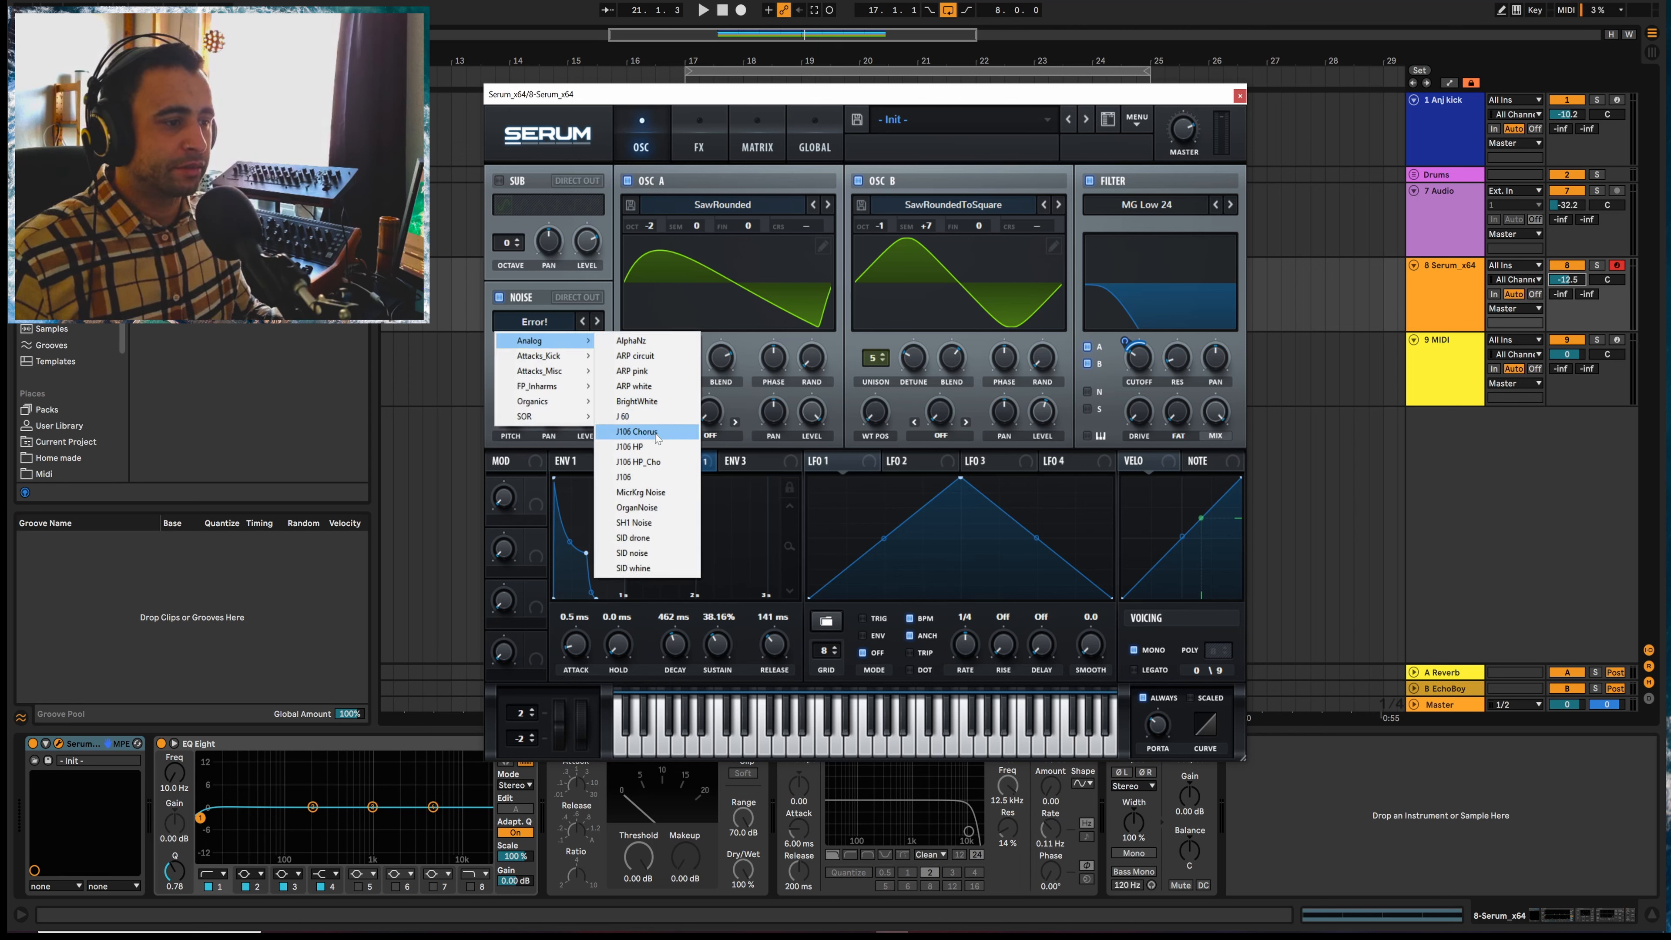
{"action": "left_click", "coordinate": [661, 417]}
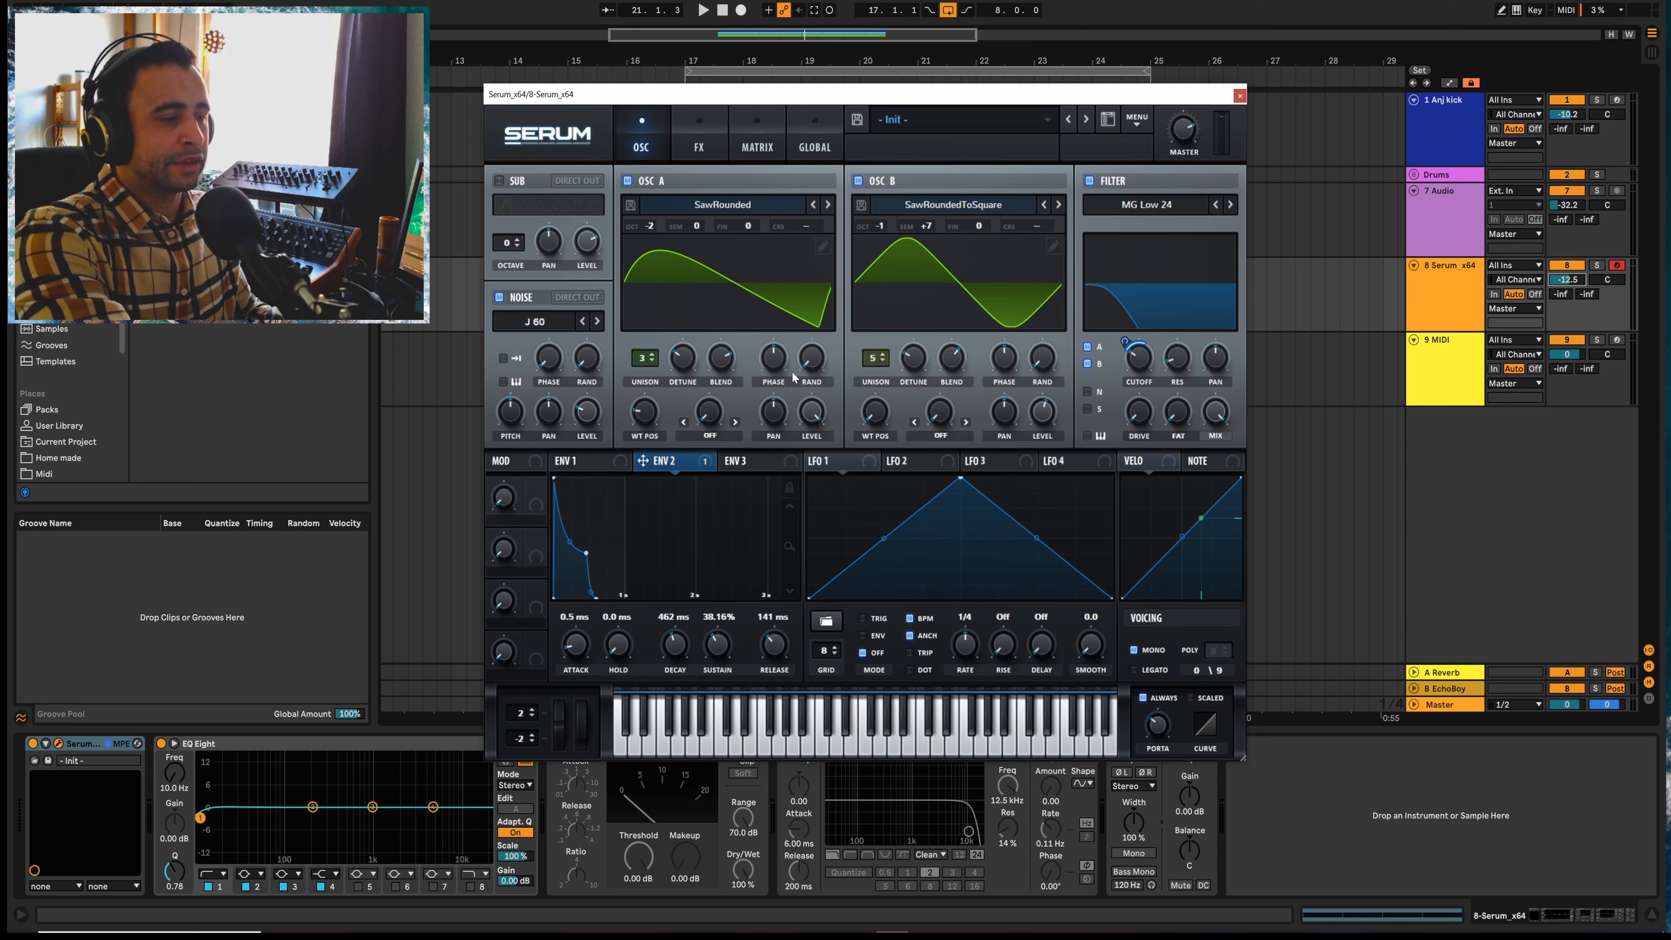
{"action": "left_click", "coordinate": [1087, 392]}
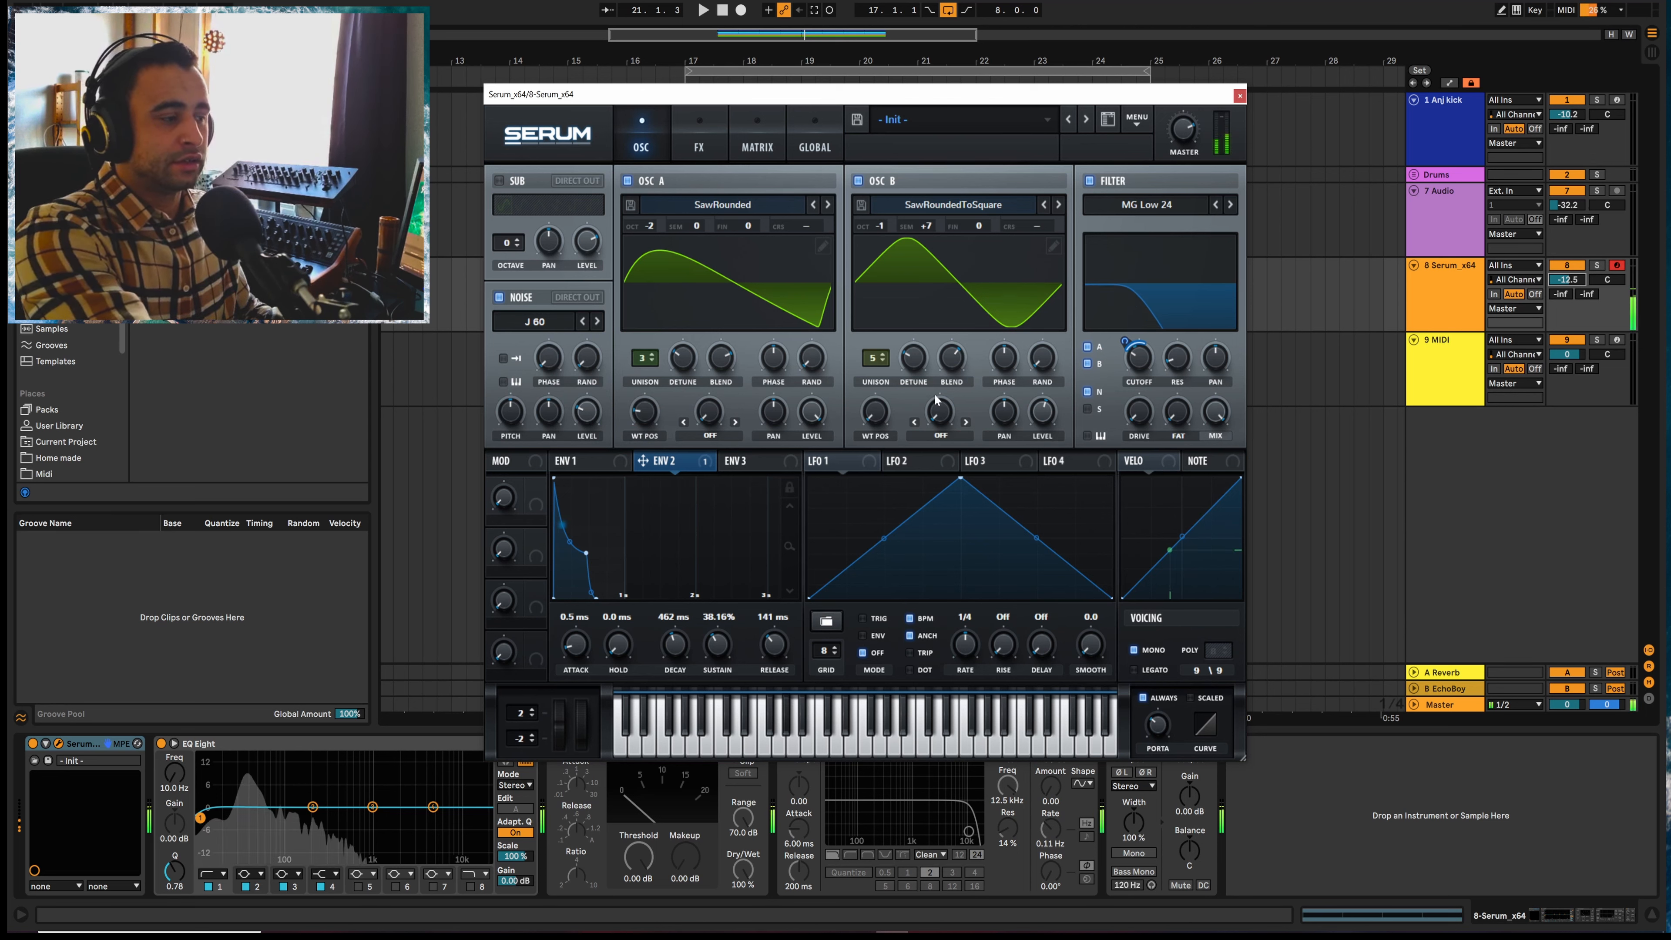
{"action": "mouse_move", "coordinate": [1152, 380]}
{"action": "left_mouse_down"}
{"action": "mouse_move", "coordinate": [1148, 327]}
{"action": "mouse_move", "coordinate": [1145, 362]}
{"action": "left_mouse_up"}
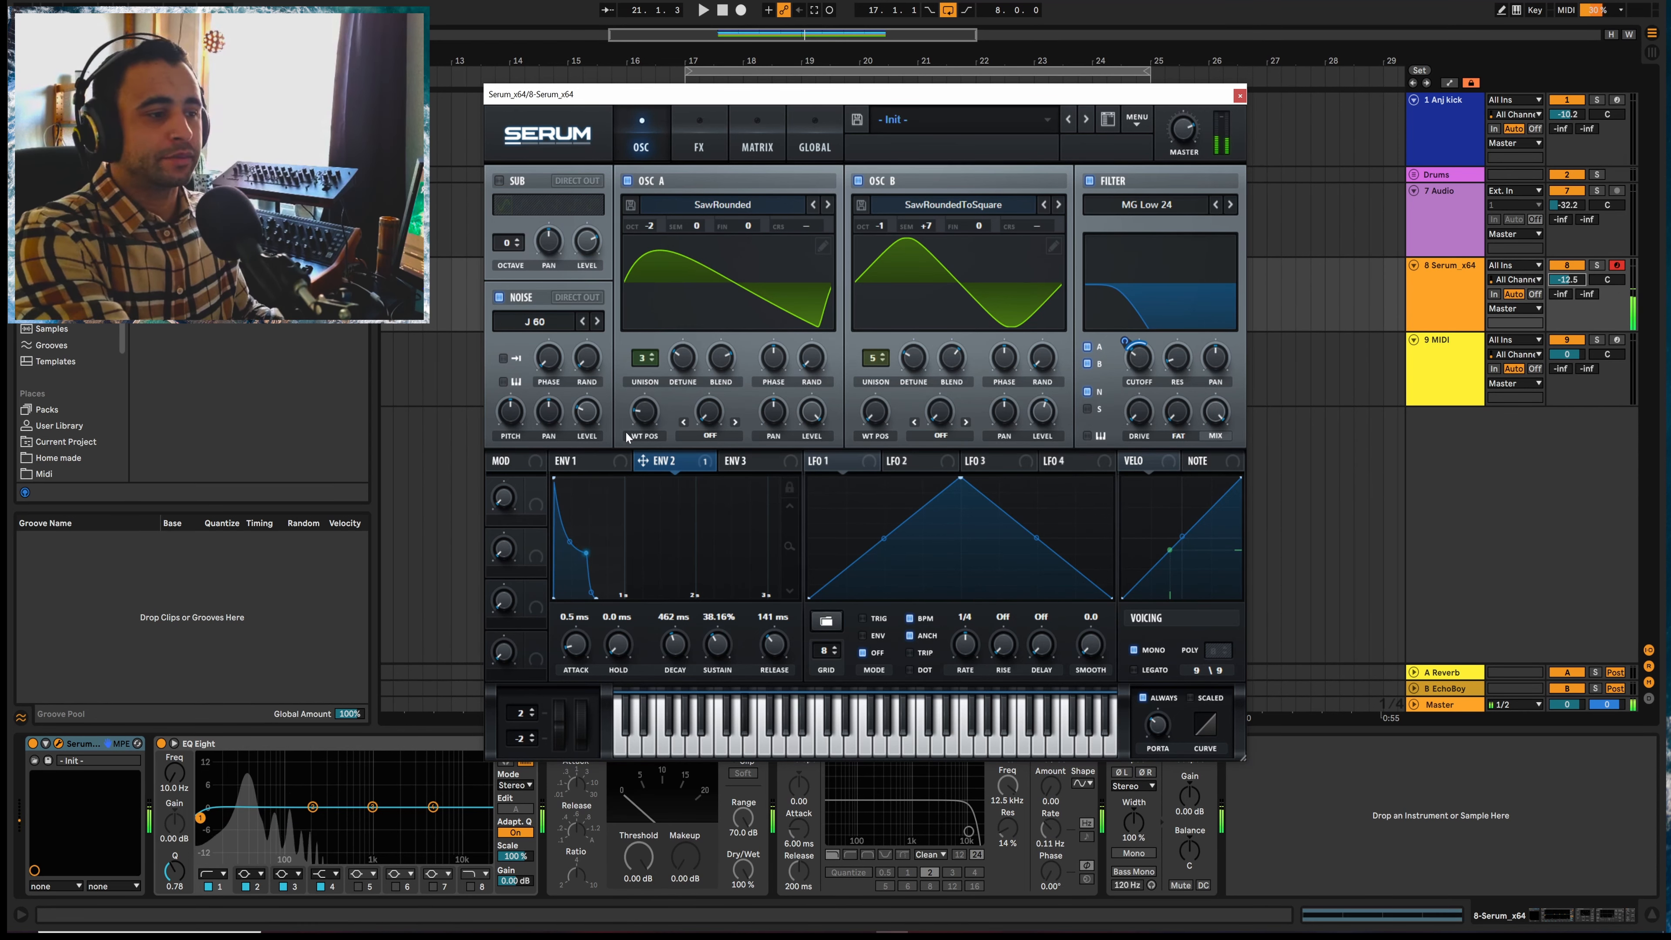
{"action": "left_click", "coordinate": [504, 360]}
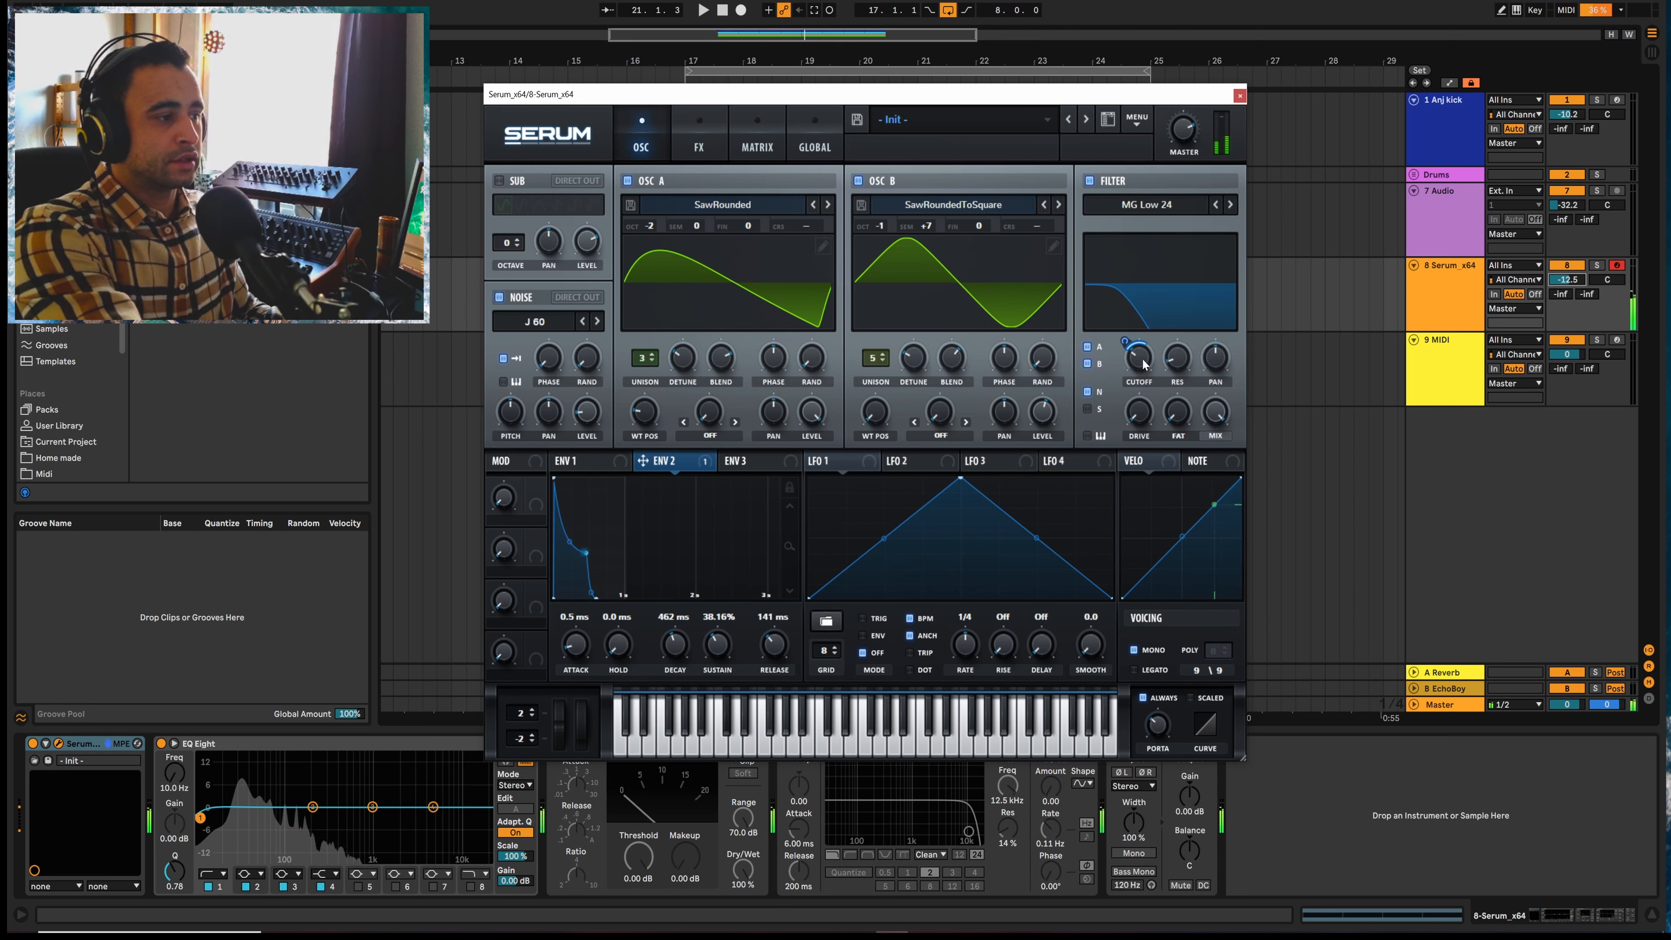
Fine-tune the filter cutoff and raise the filter's drive and fat amounts
{"action": "mouse_move", "coordinate": [1144, 364]}
{"action": "left_mouse_down"}
{"action": "mouse_move", "coordinate": [1149, 339]}
{"action": "mouse_move", "coordinate": [1144, 362]}
{"action": "left_mouse_up"}
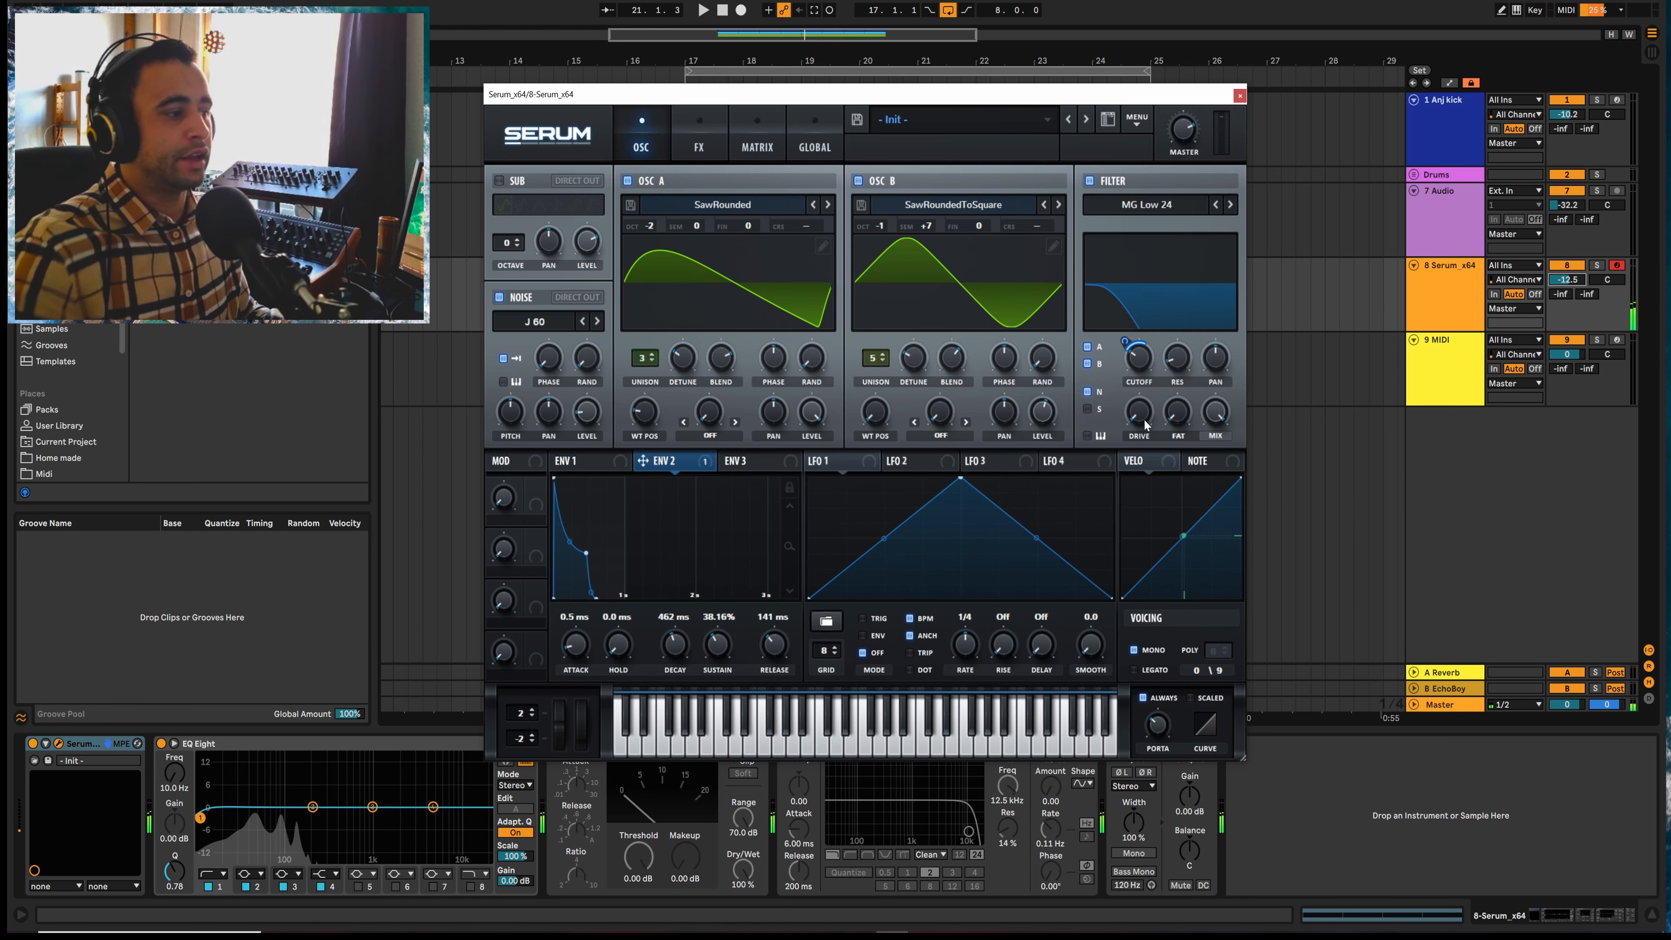
{"action": "left_click_drag", "start_coordinate": [1145, 423], "coordinate": [1180, 395]}
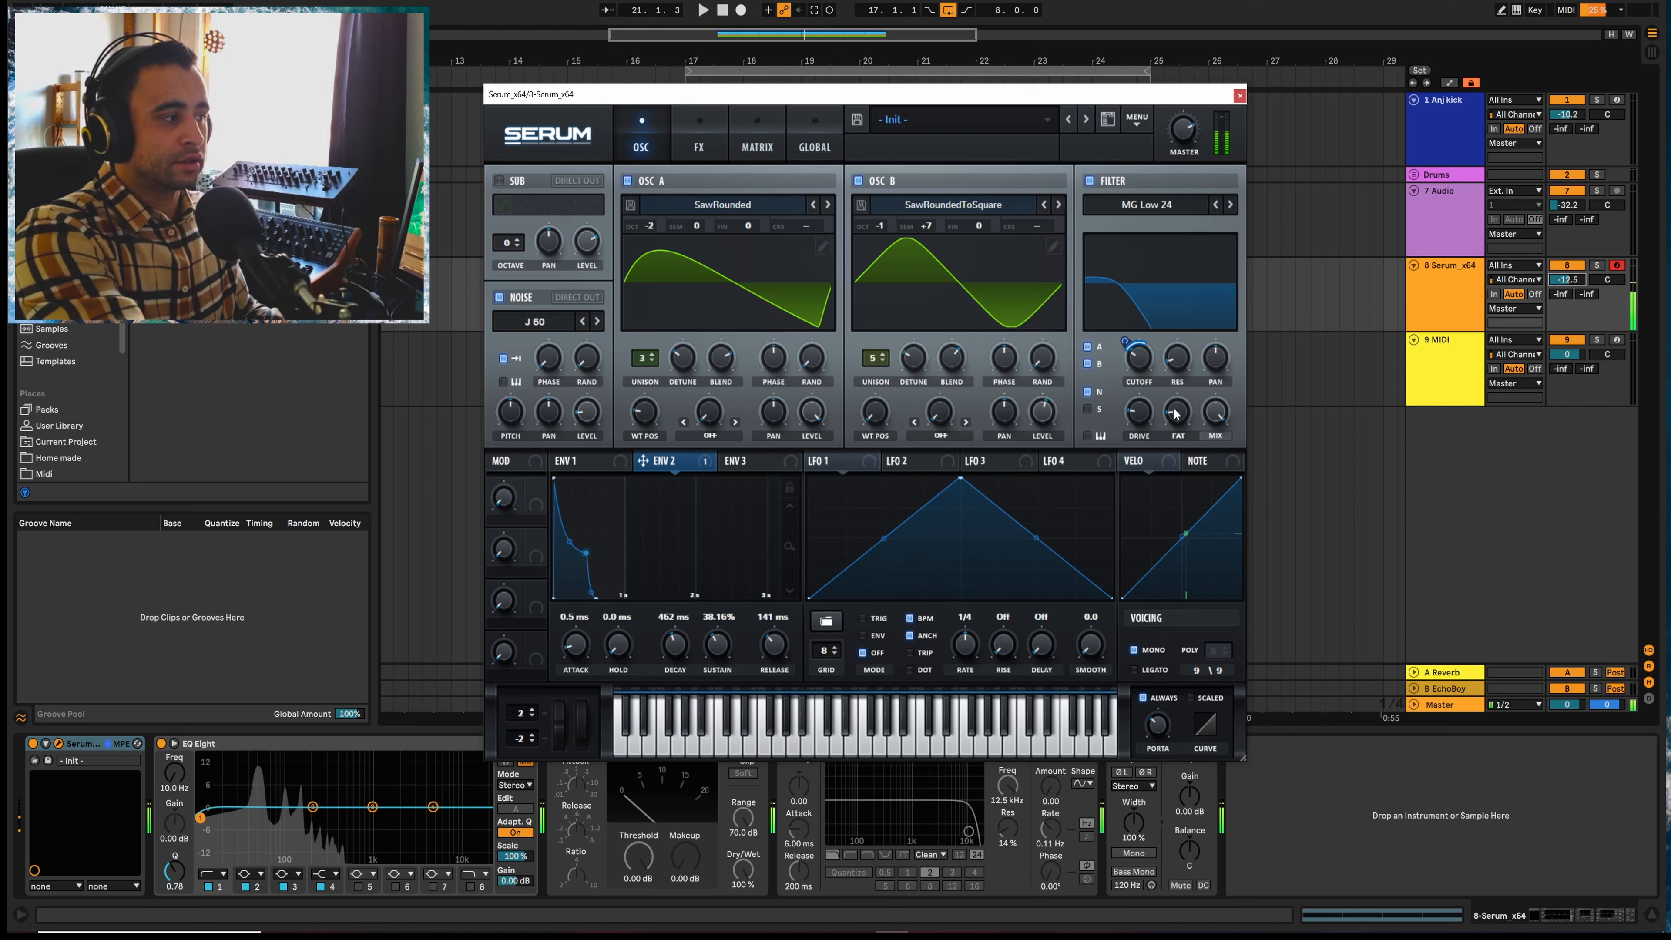
Set Env 1's attack to 2.4 ms and Env 2's attack to 26 ms
{"action": "left_click", "coordinate": [594, 462]}
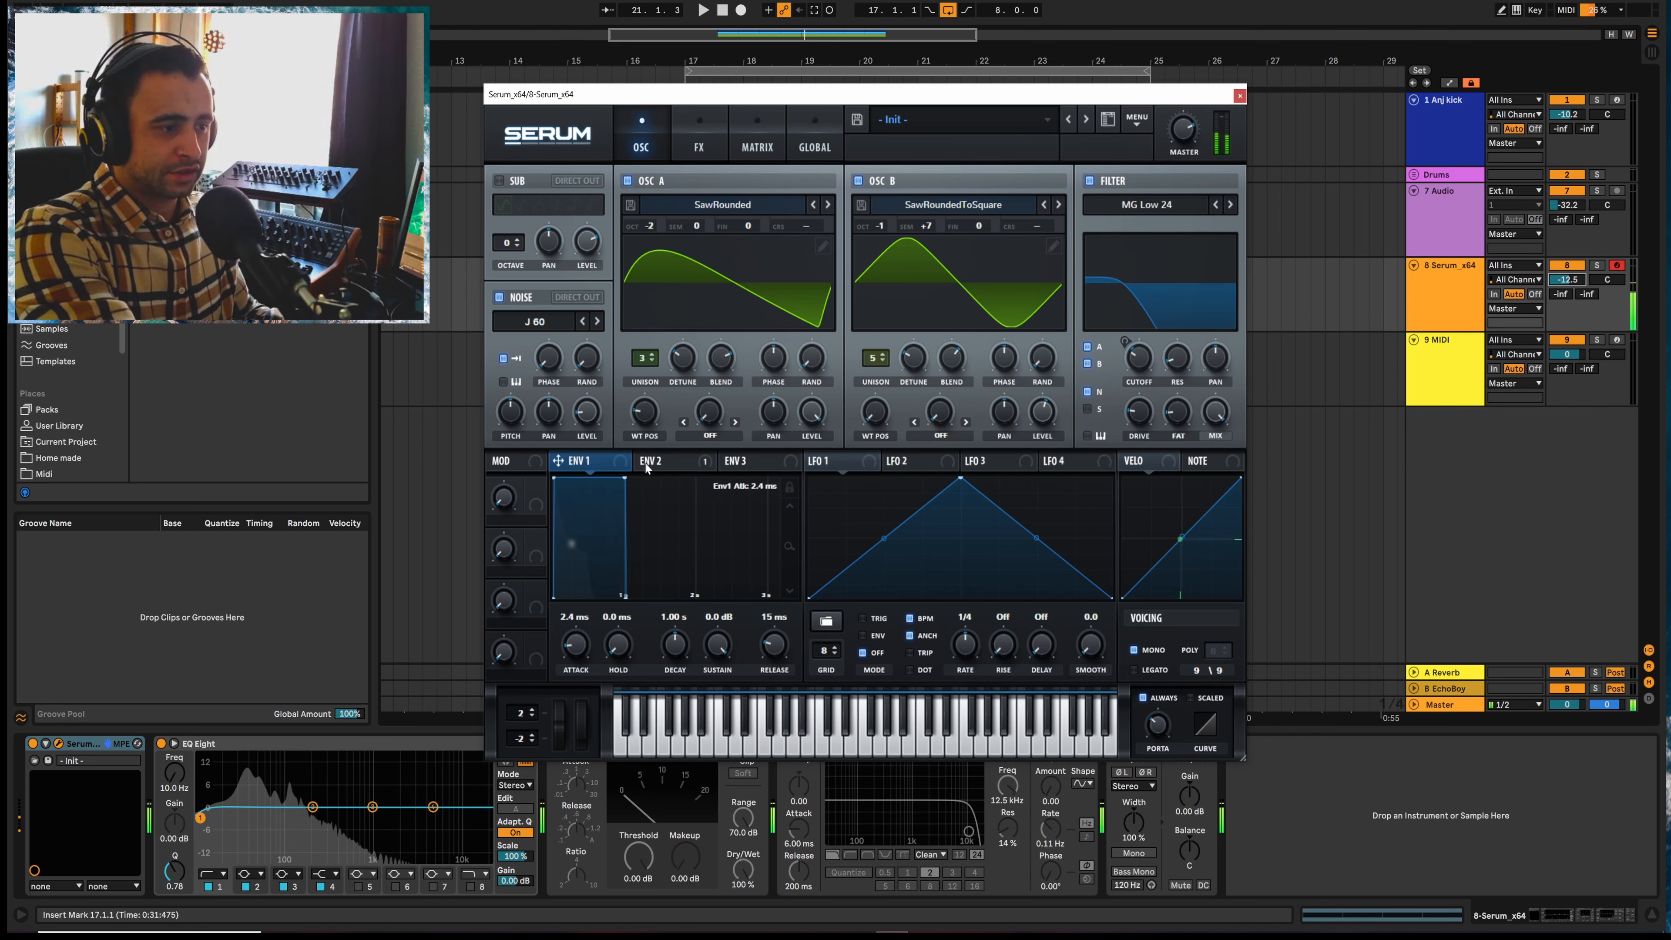
{"action": "left_click", "coordinate": [663, 461]}
{"action": "left_click_drag", "start_coordinate": [573, 652], "coordinate": [575, 620]}
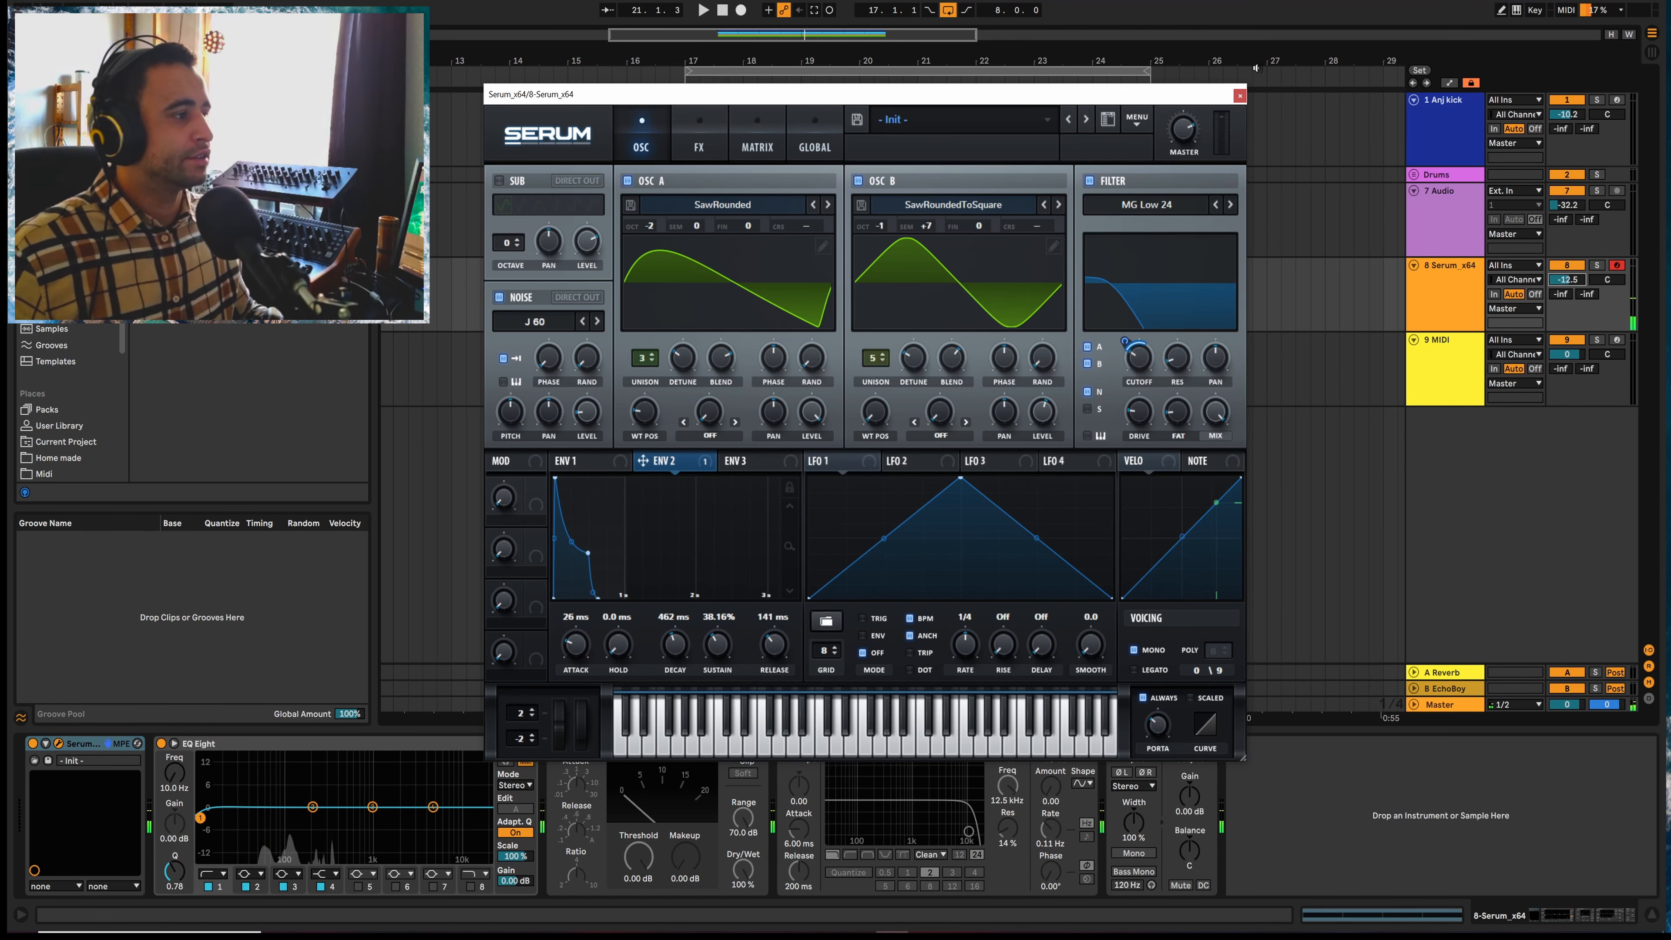
Close the synth window and create an empty 4-bar MIDI clip at bar 17 on the Serum track, opened for editing
{"action": "left_click", "coordinate": [1239, 96]}
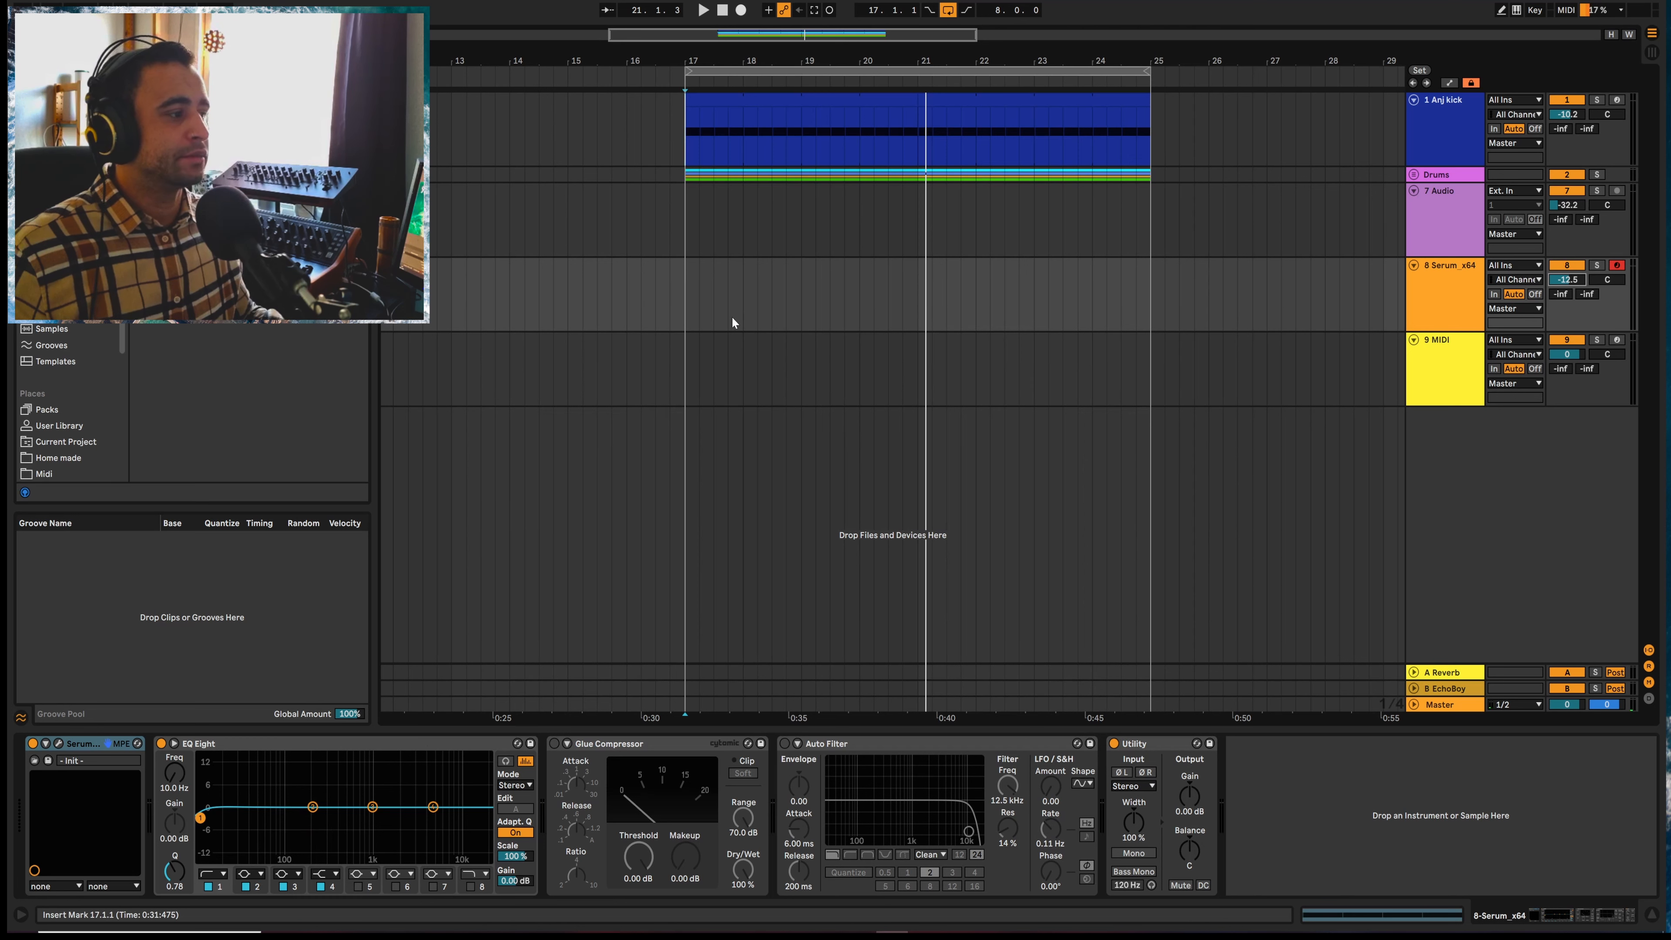
{"action": "left_click_drag", "start_coordinate": [689, 310], "coordinate": [901, 306]}
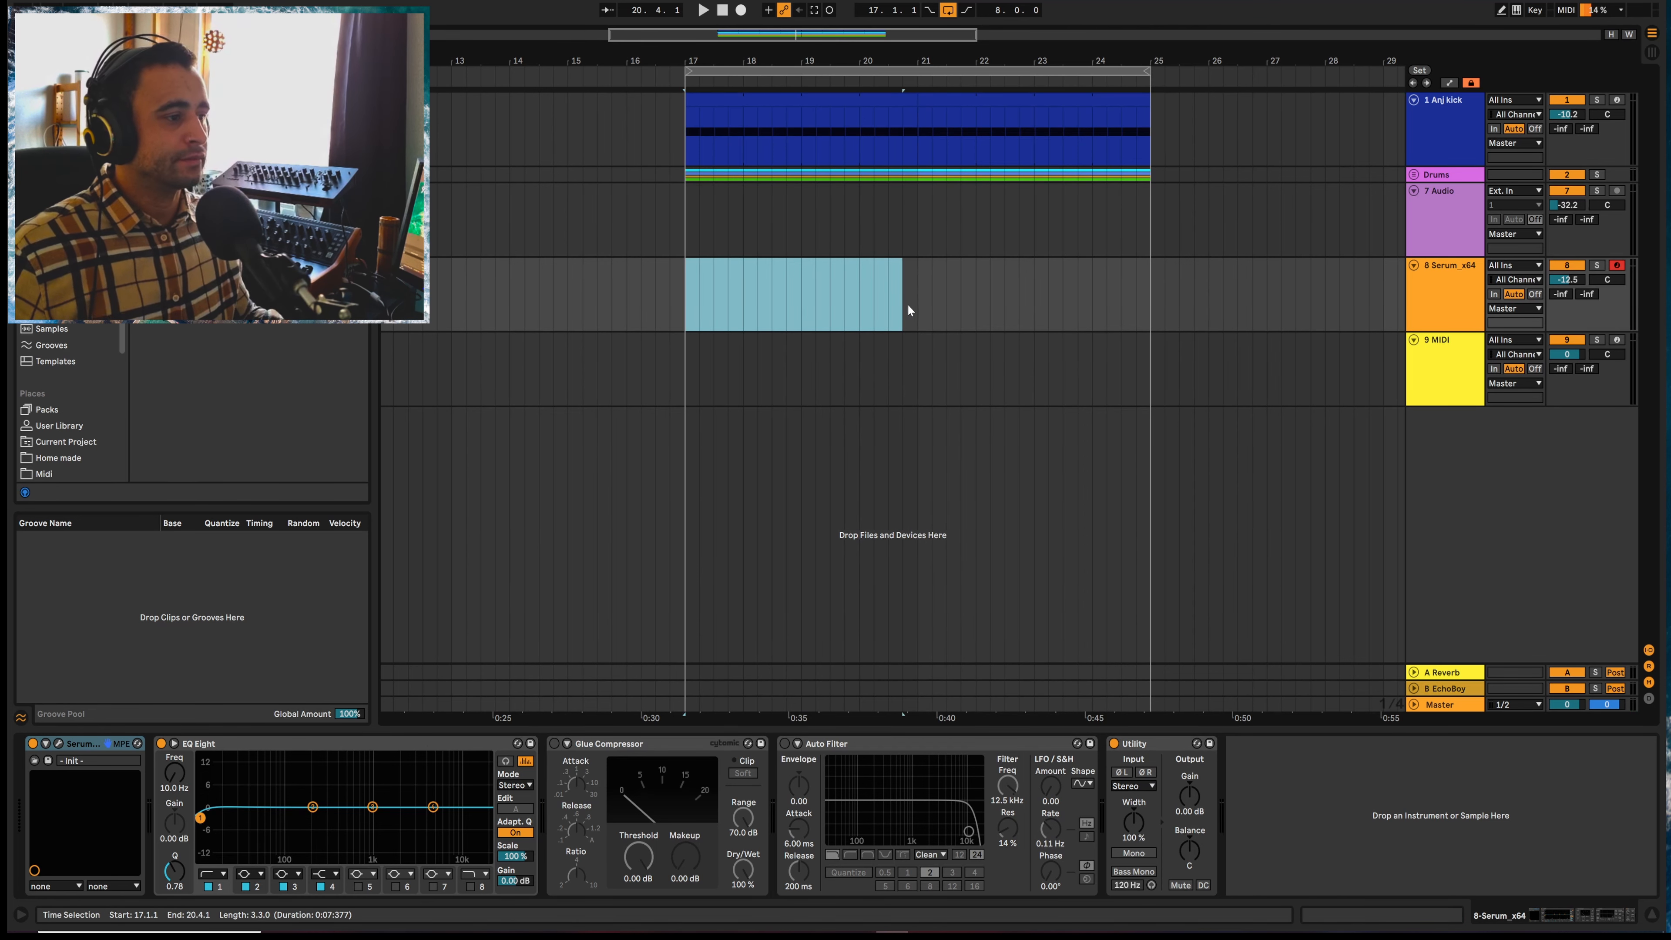
{"action": "key", "text": "ctrl+shift+m"}
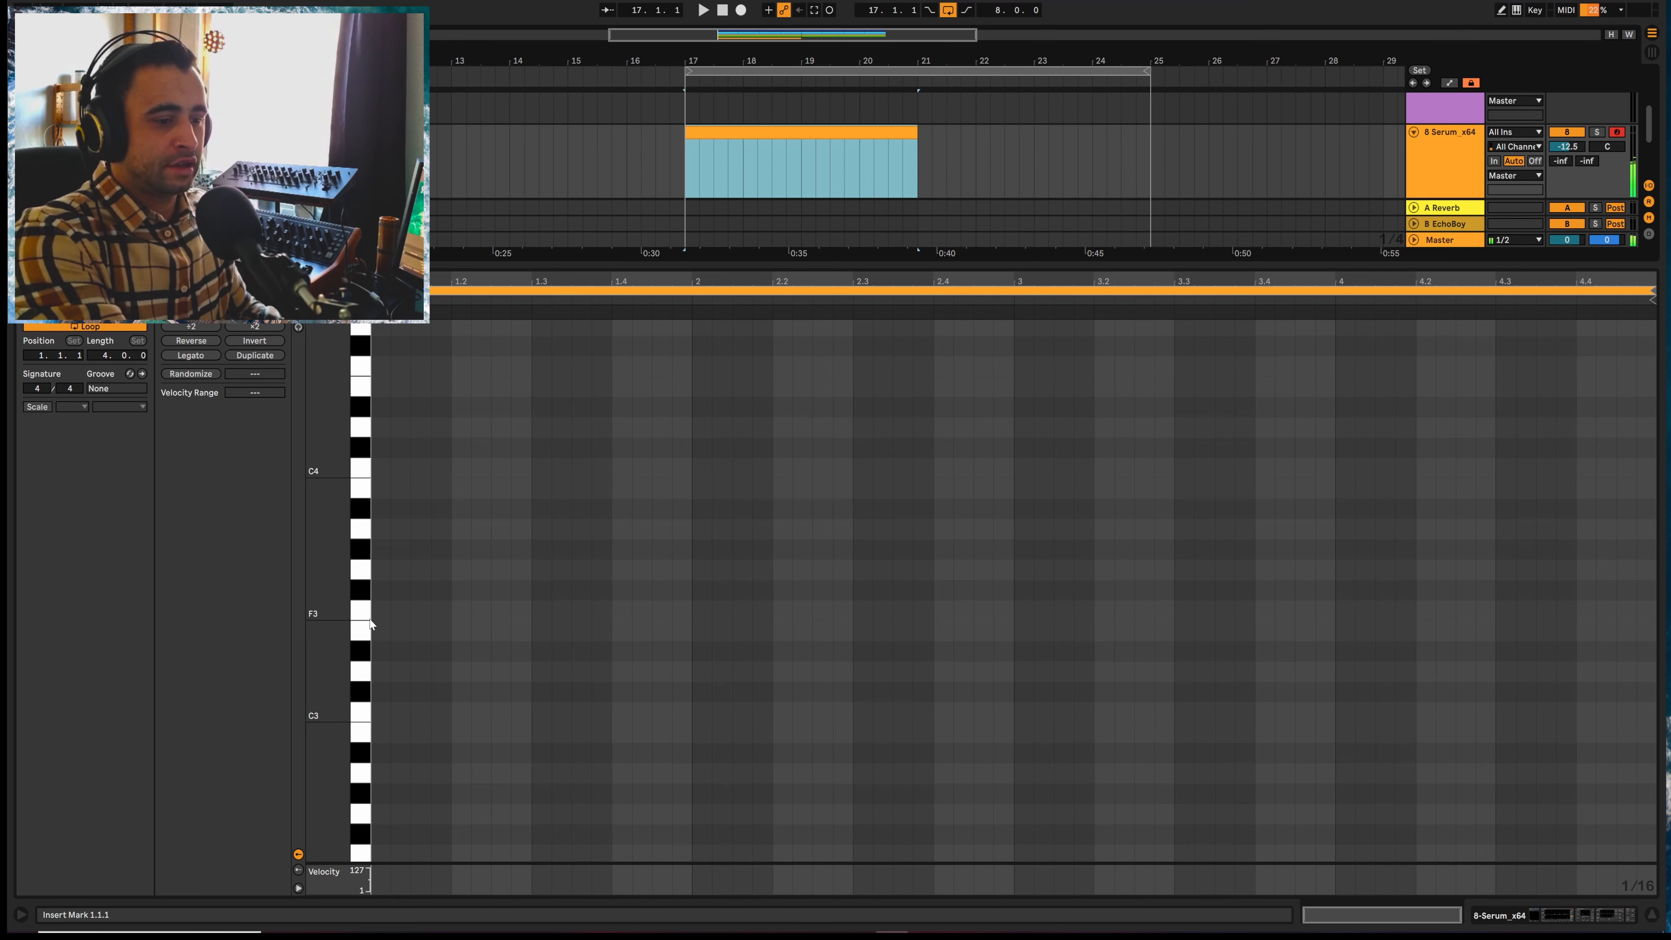
Draw a one-bar note at the start of the clip and transpose it down to D#2
{"action": "double_click", "coordinate": [380, 750]}
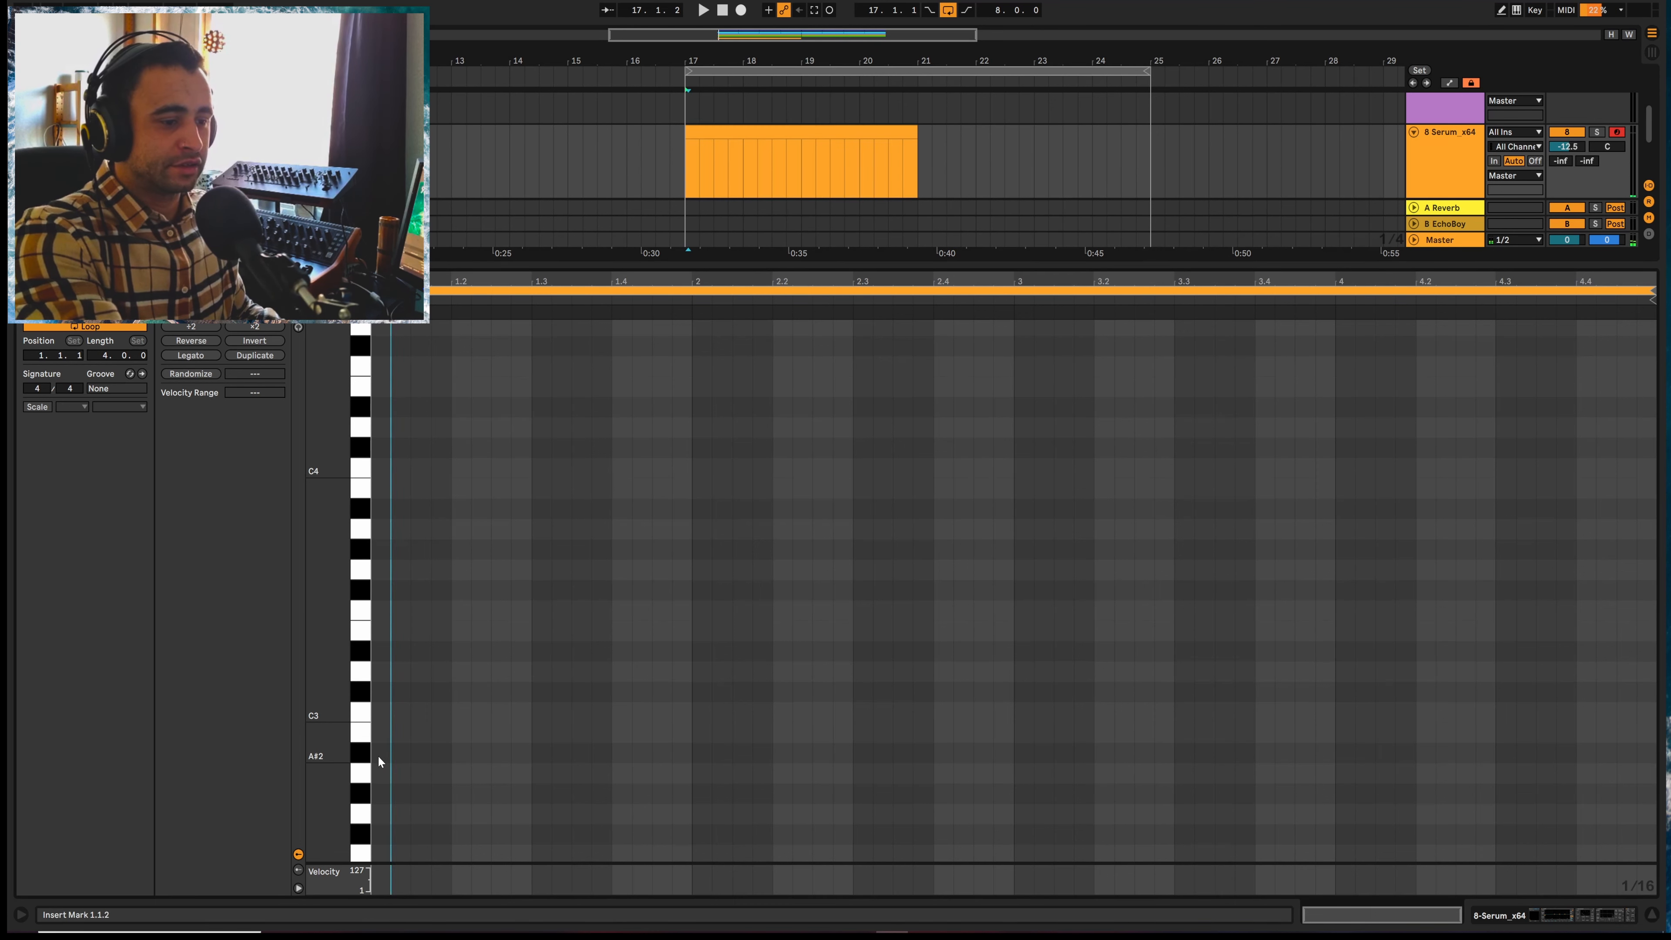
{"action": "left_click_drag", "start_coordinate": [388, 754], "coordinate": [692, 784]}
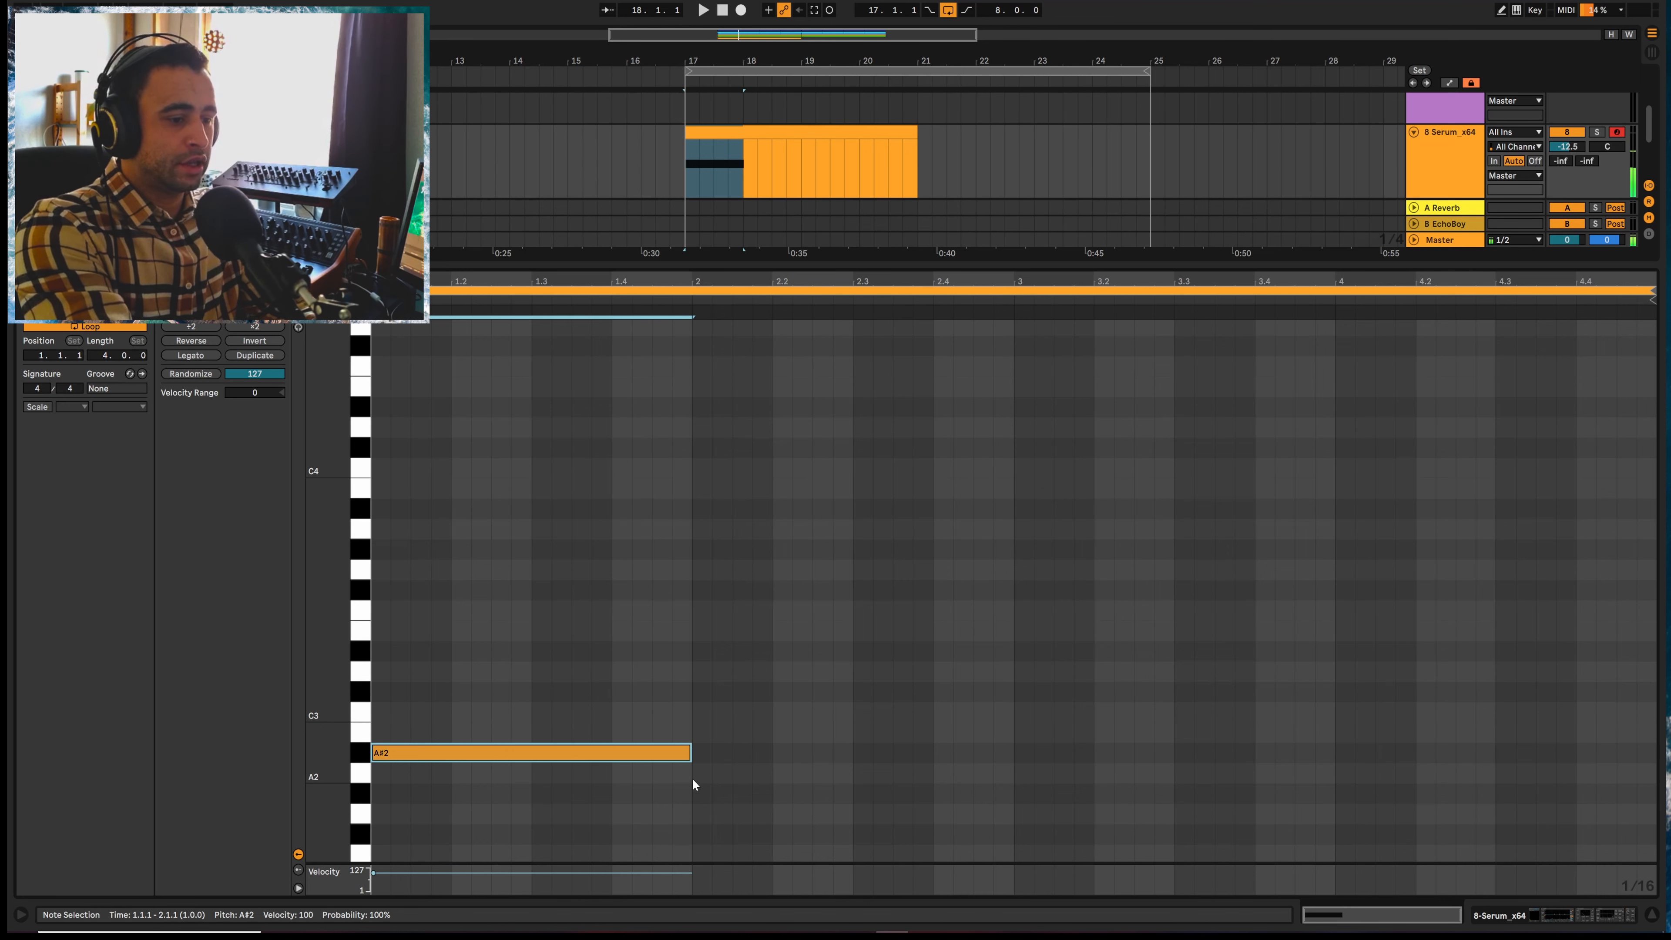
{"action": "scroll", "coordinate": [690, 776], "scroll_direction": "down", "scroll_amount": 3}
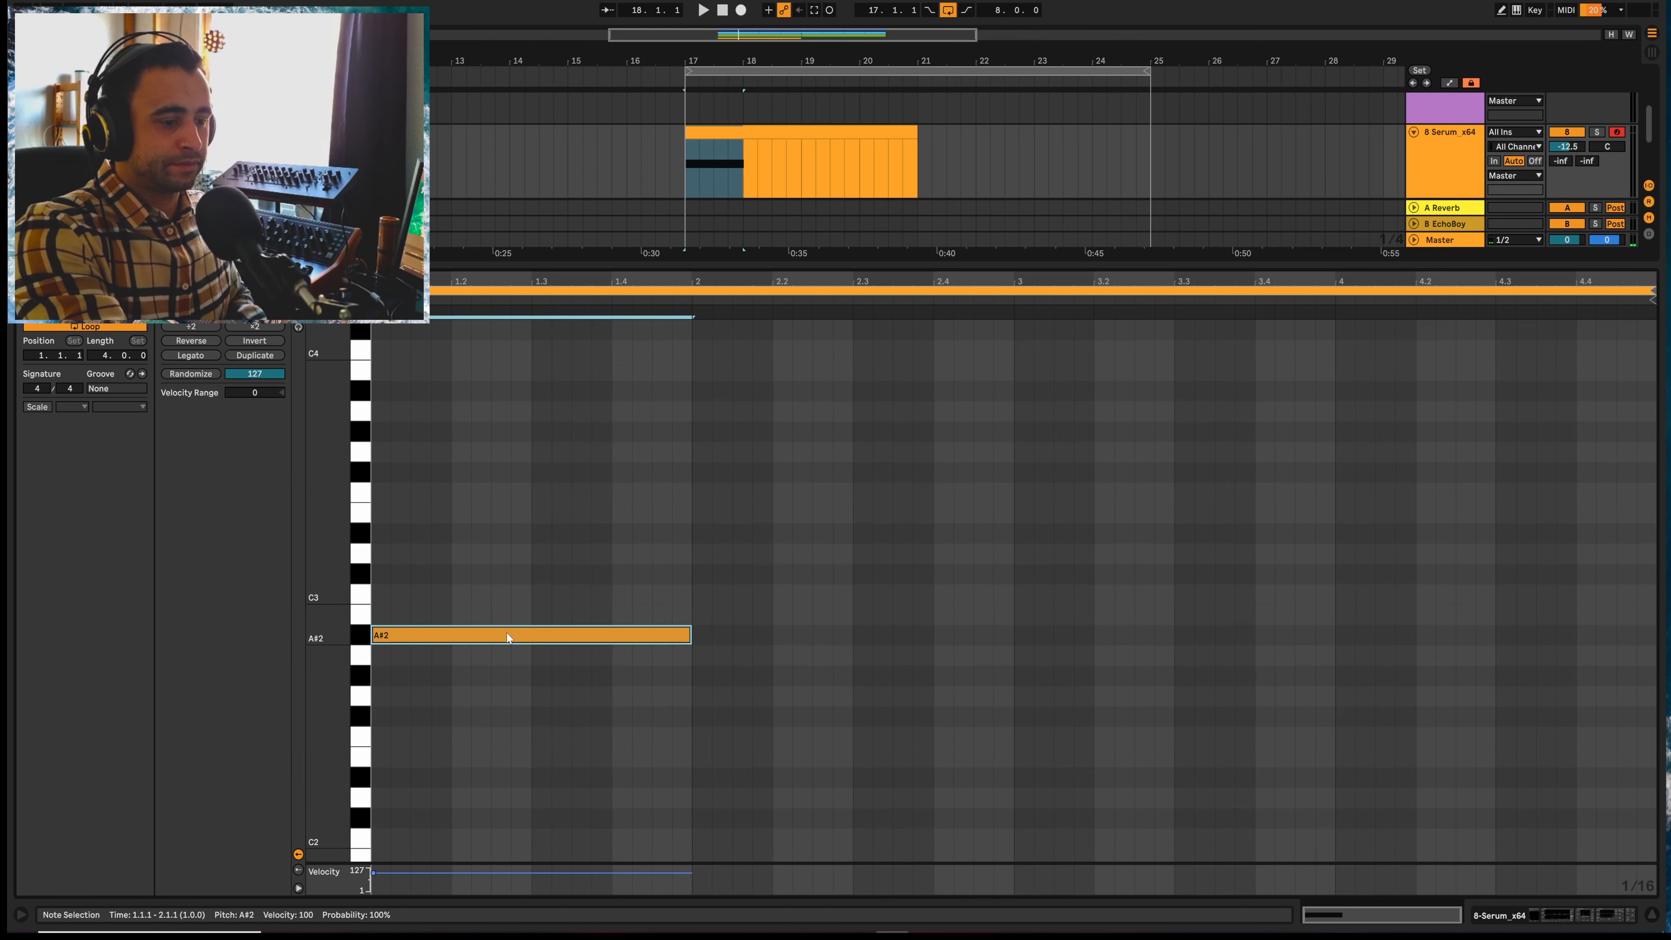
{"action": "key", "text": "Down"}
{"action": "key", "text": "Down"}
{"action": "key", "text": "Down"}
{"action": "key", "text": "Down"}
{"action": "key", "text": "Down"}
{"action": "key", "text": "Down"}
{"action": "key", "text": "Down"}
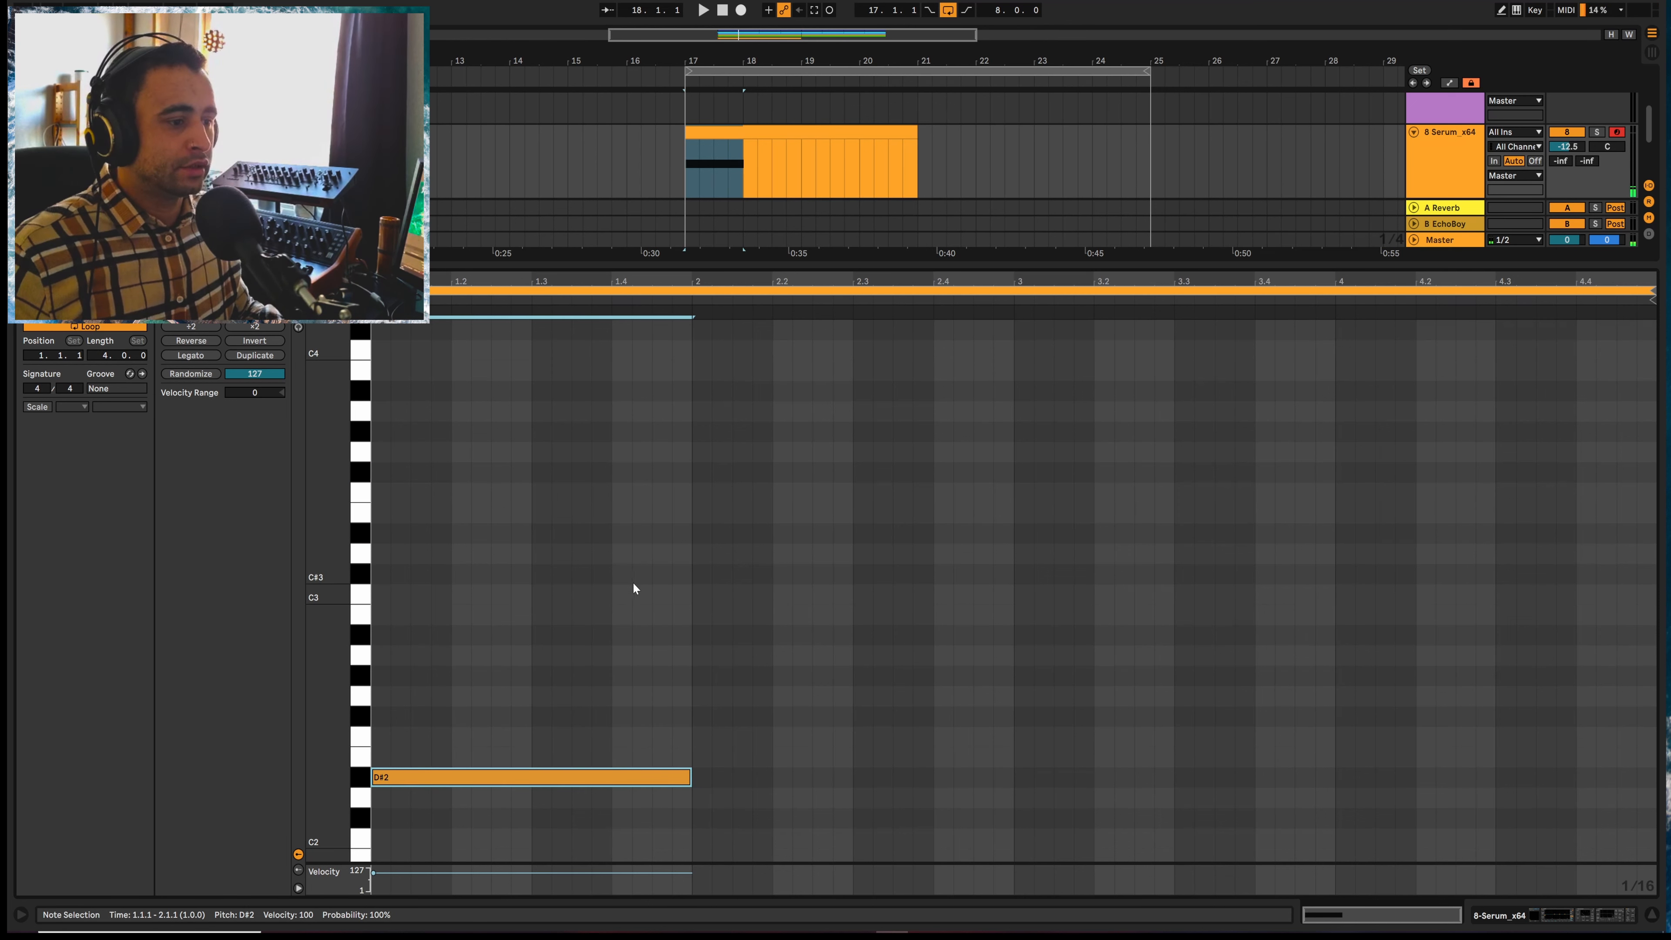
Add three consecutive 1/16 notes, C#3, D#3 and F#3, at the end of bar 1 and play the result
{"action": "double_click", "coordinate": [645, 570]}
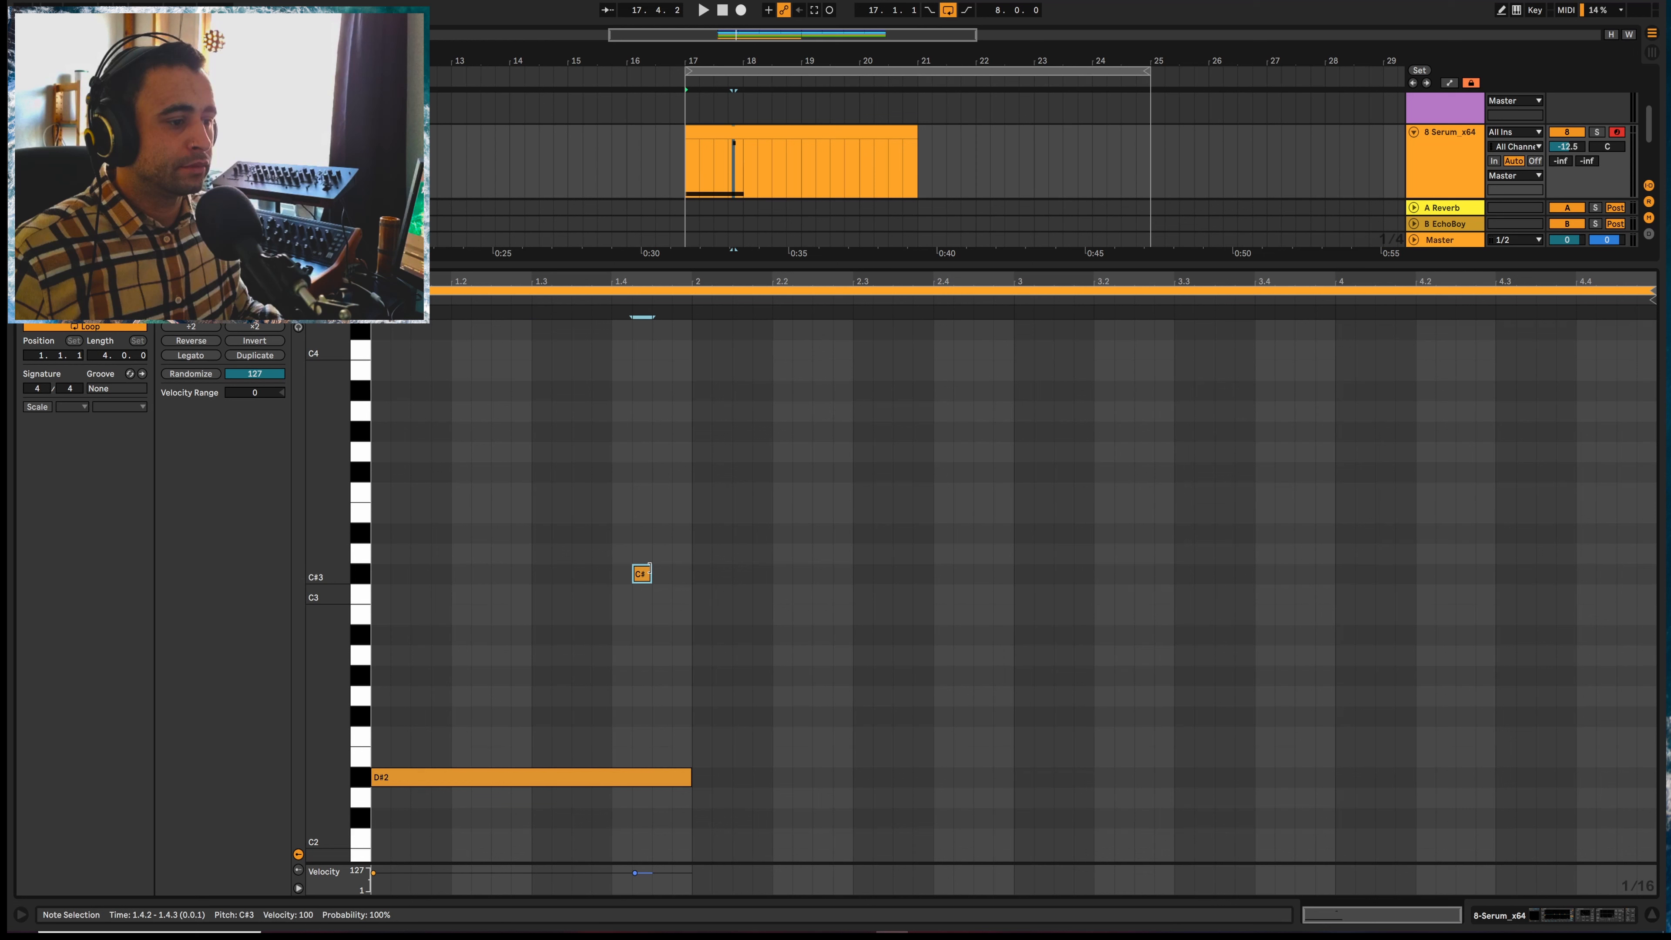
{"action": "double_click", "coordinate": [661, 534]}
{"action": "double_click", "coordinate": [681, 472]}
{"action": "key", "text": "space"}
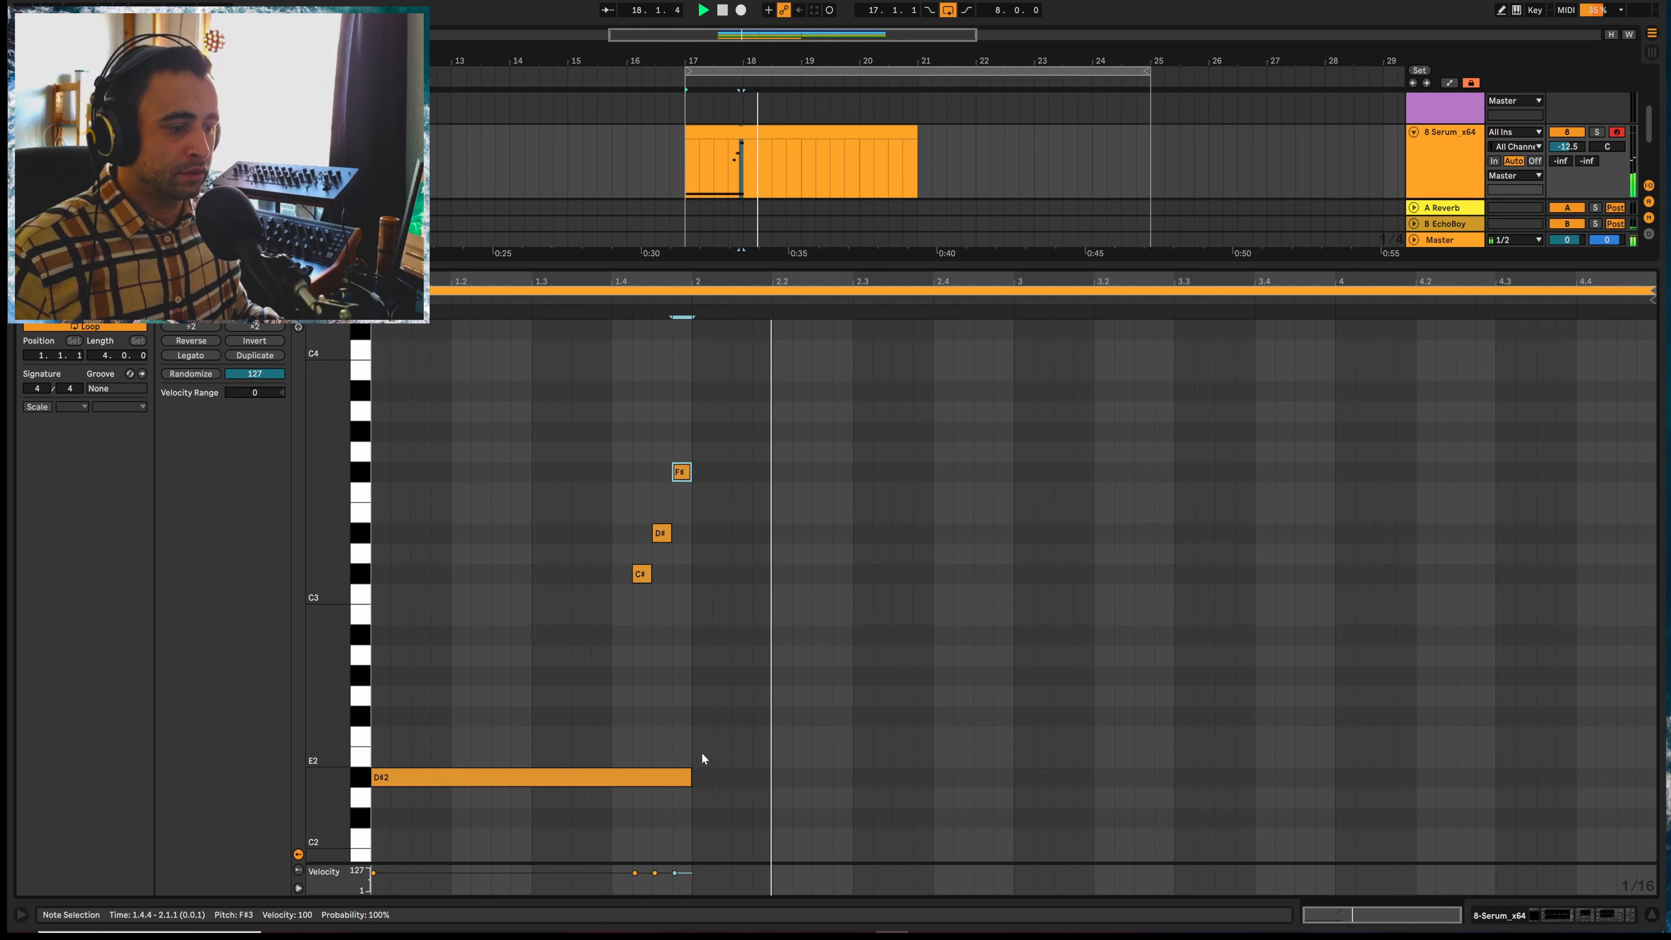
{"action": "key", "text": "space"}
Copy the one-bar D#2 note into bar 2 at pitch A#1 and play the part
{"action": "scroll", "coordinate": [686, 725], "scroll_direction": "down", "scroll_amount": 3}
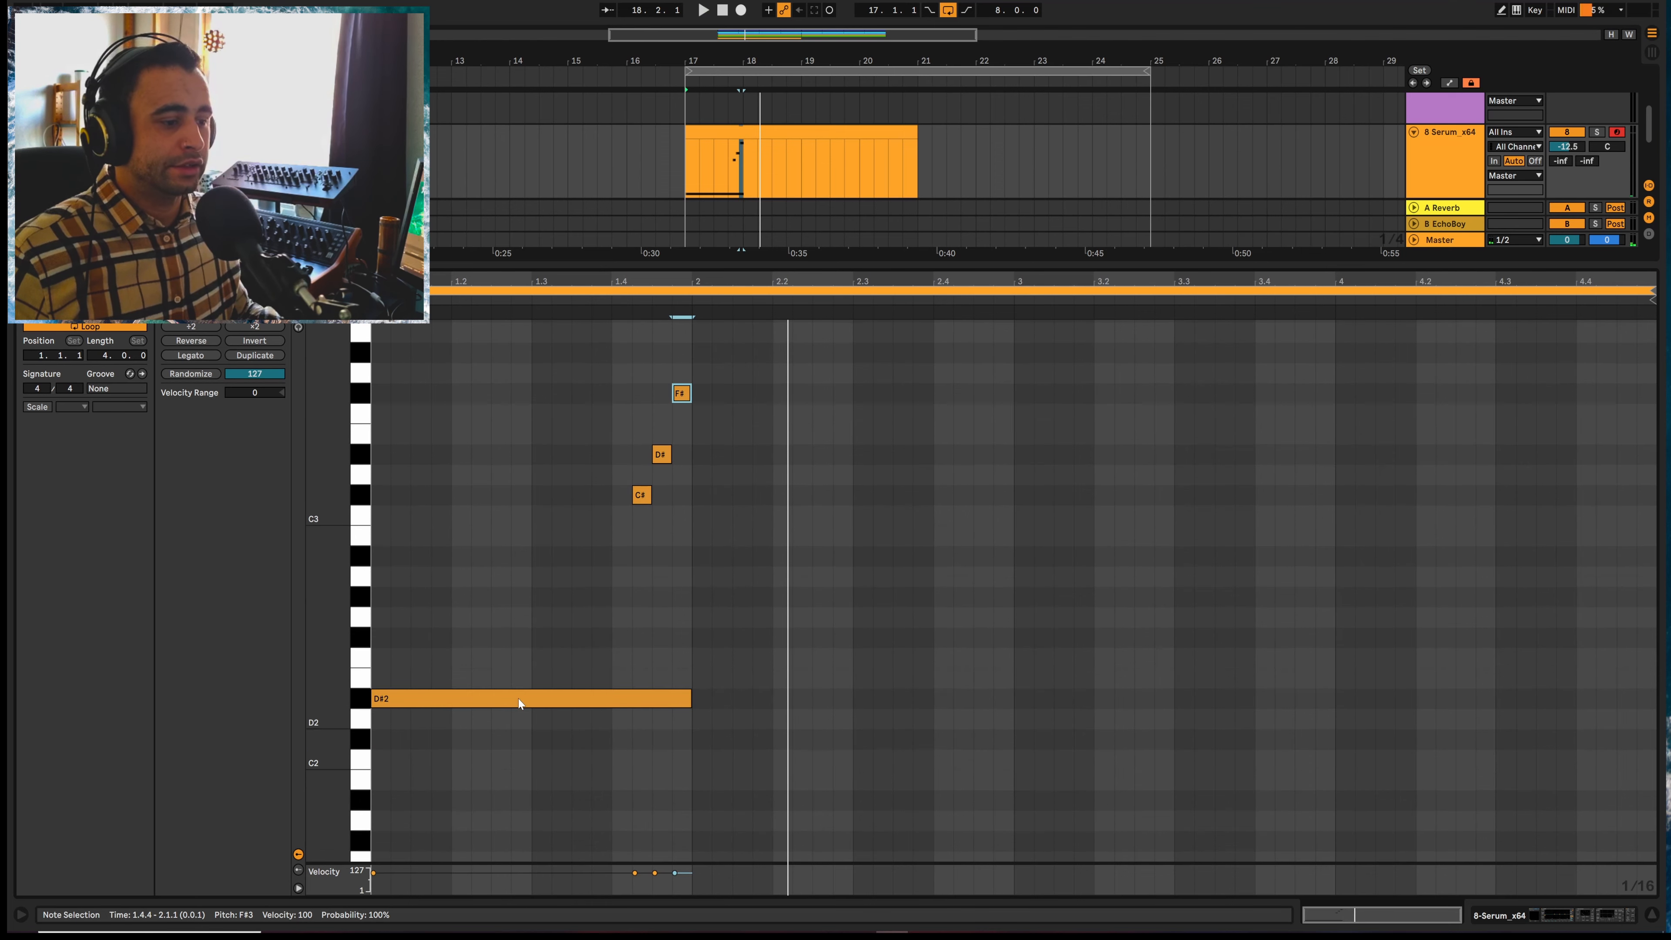
{"action": "left_click", "coordinate": [516, 698]}
{"action": "left_click_drag", "start_coordinate": [516, 698], "coordinate": [845, 797]}
{"action": "key", "text": "space"}
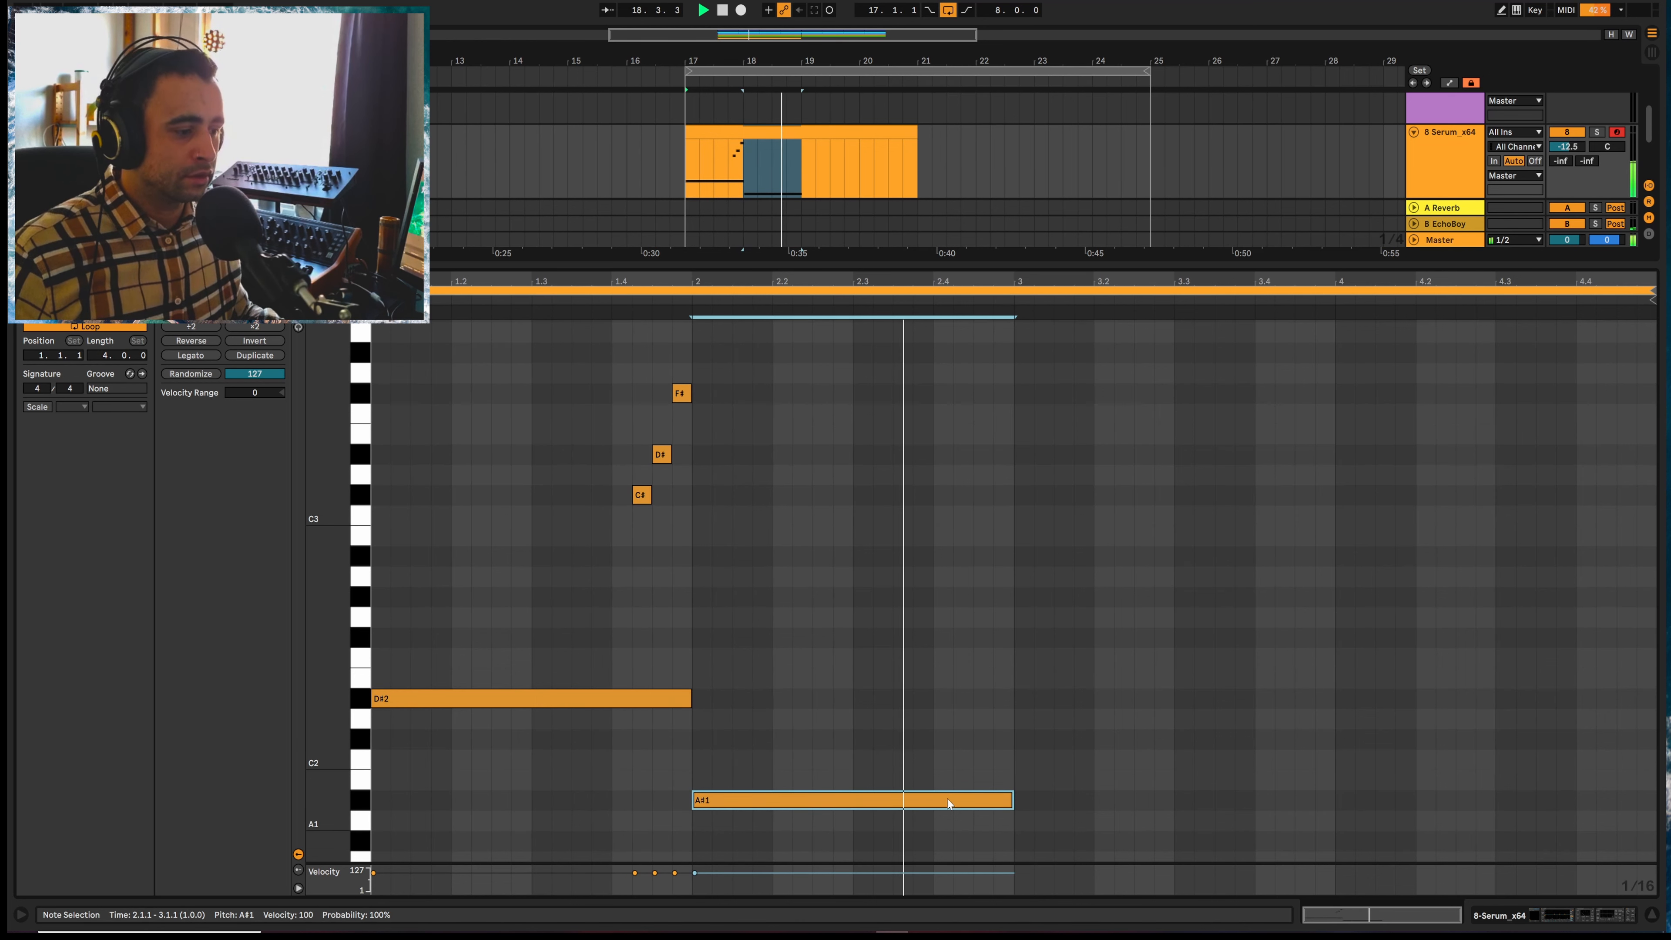
{"action": "key", "text": "space"}
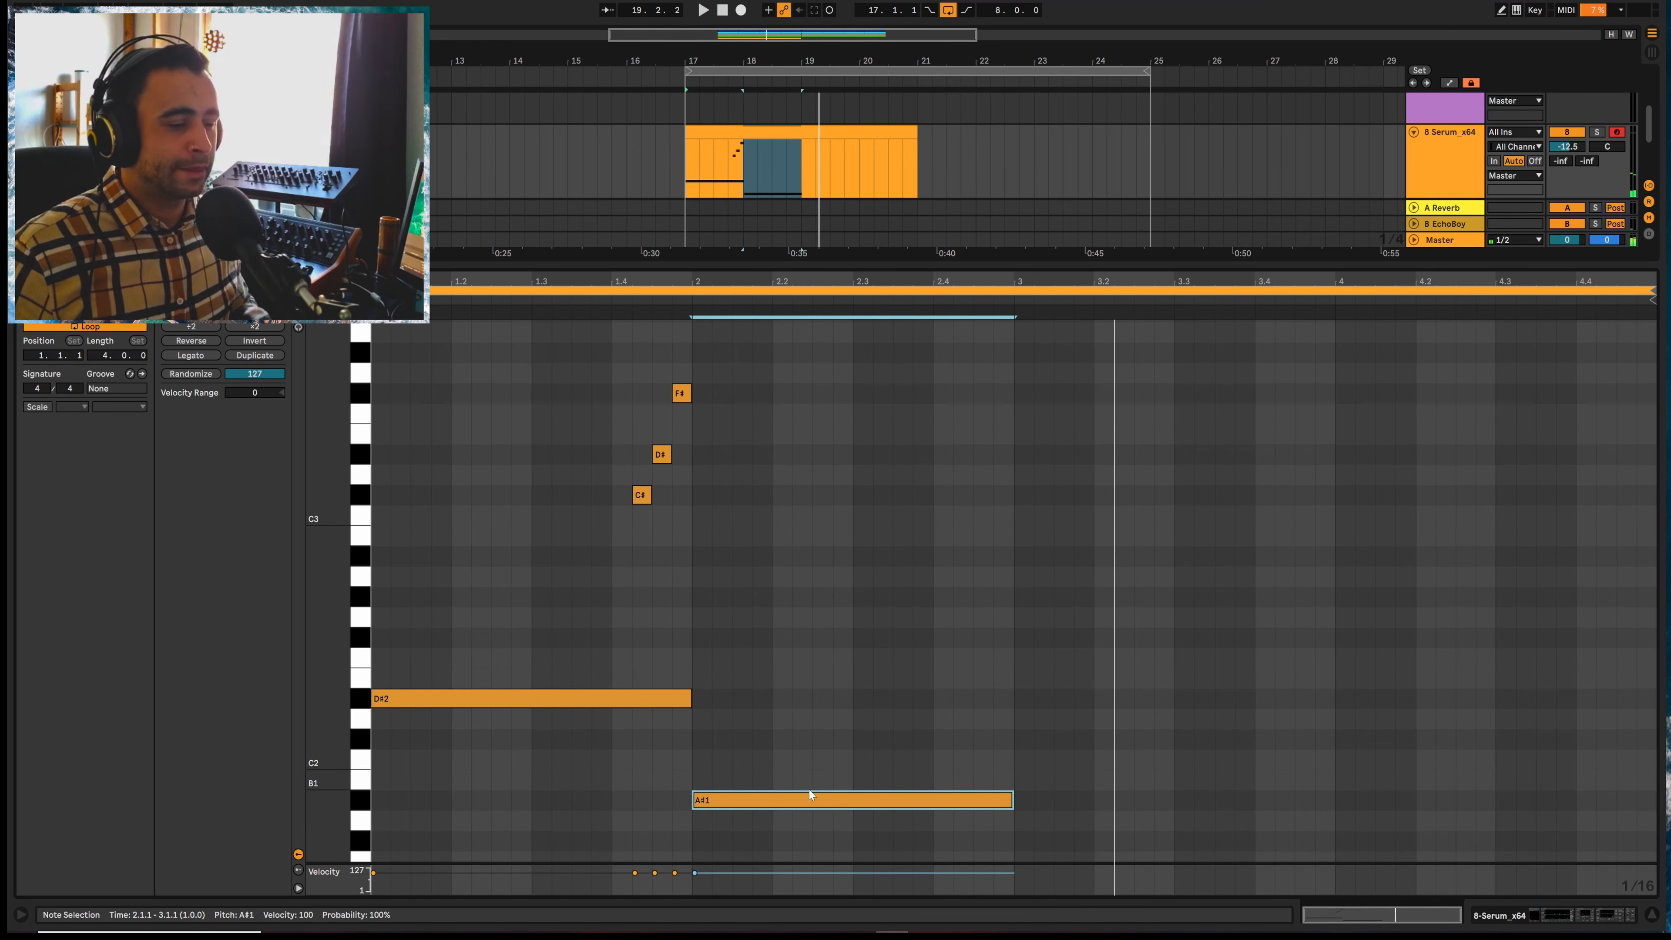
Duplicate the EQ Eight on the Serum track and set the copy to M/S mode, editing the side channel
{"action": "left_click", "coordinate": [1555, 917]}
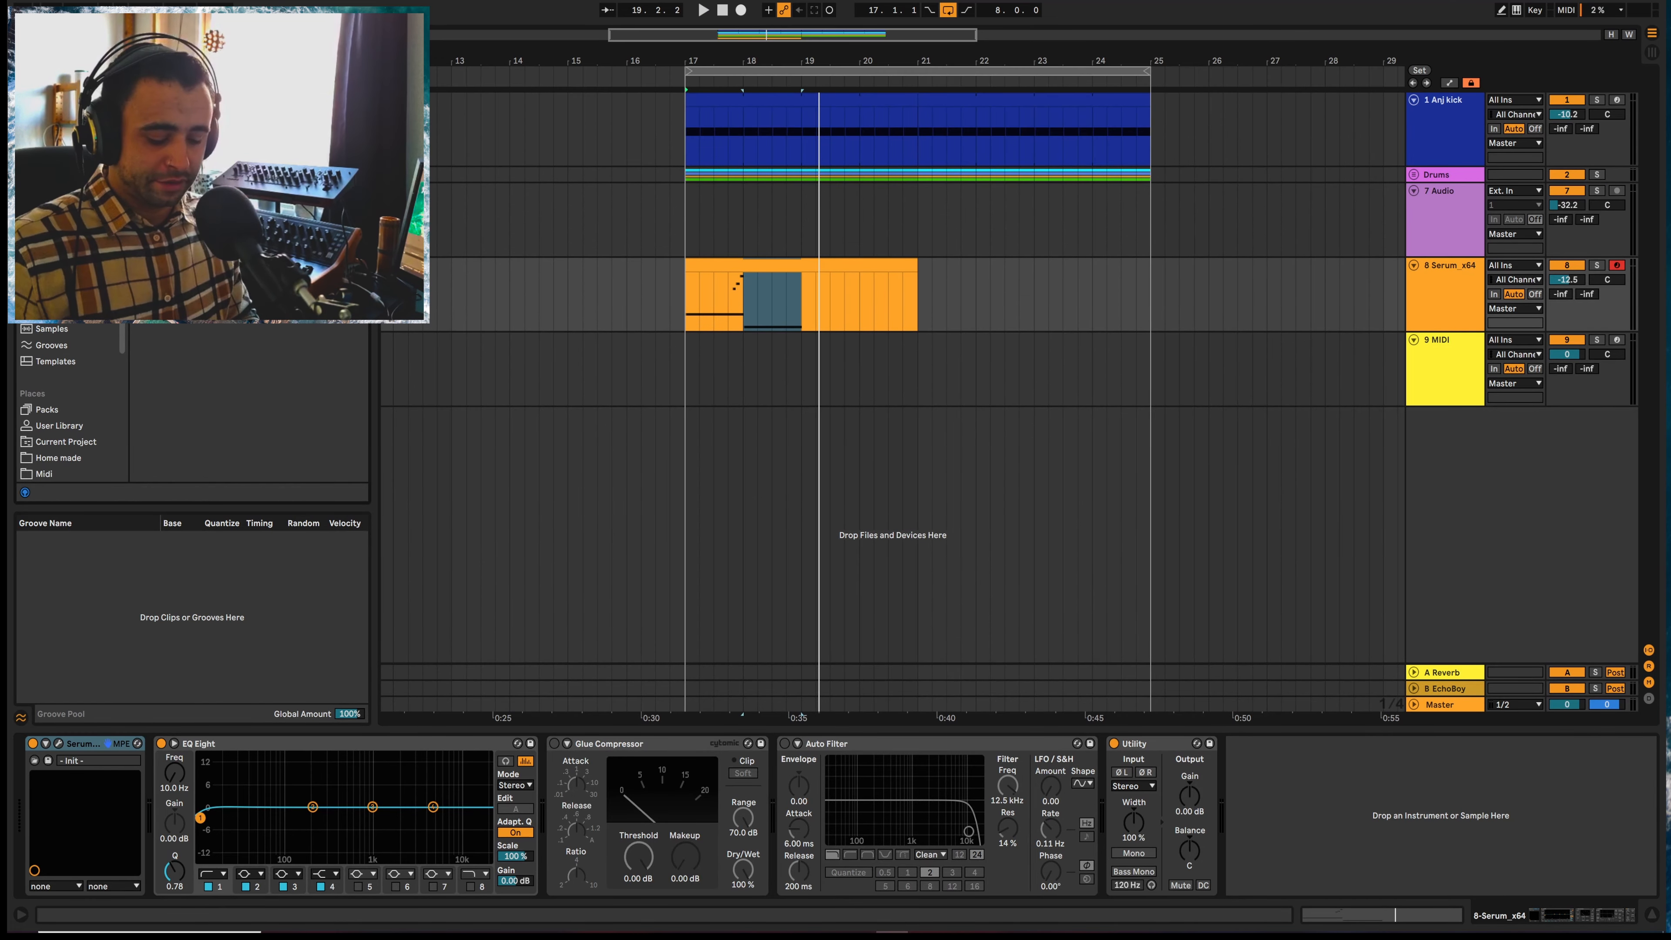
{"action": "left_click", "coordinate": [361, 745]}
{"action": "key", "text": "ctrl+d"}
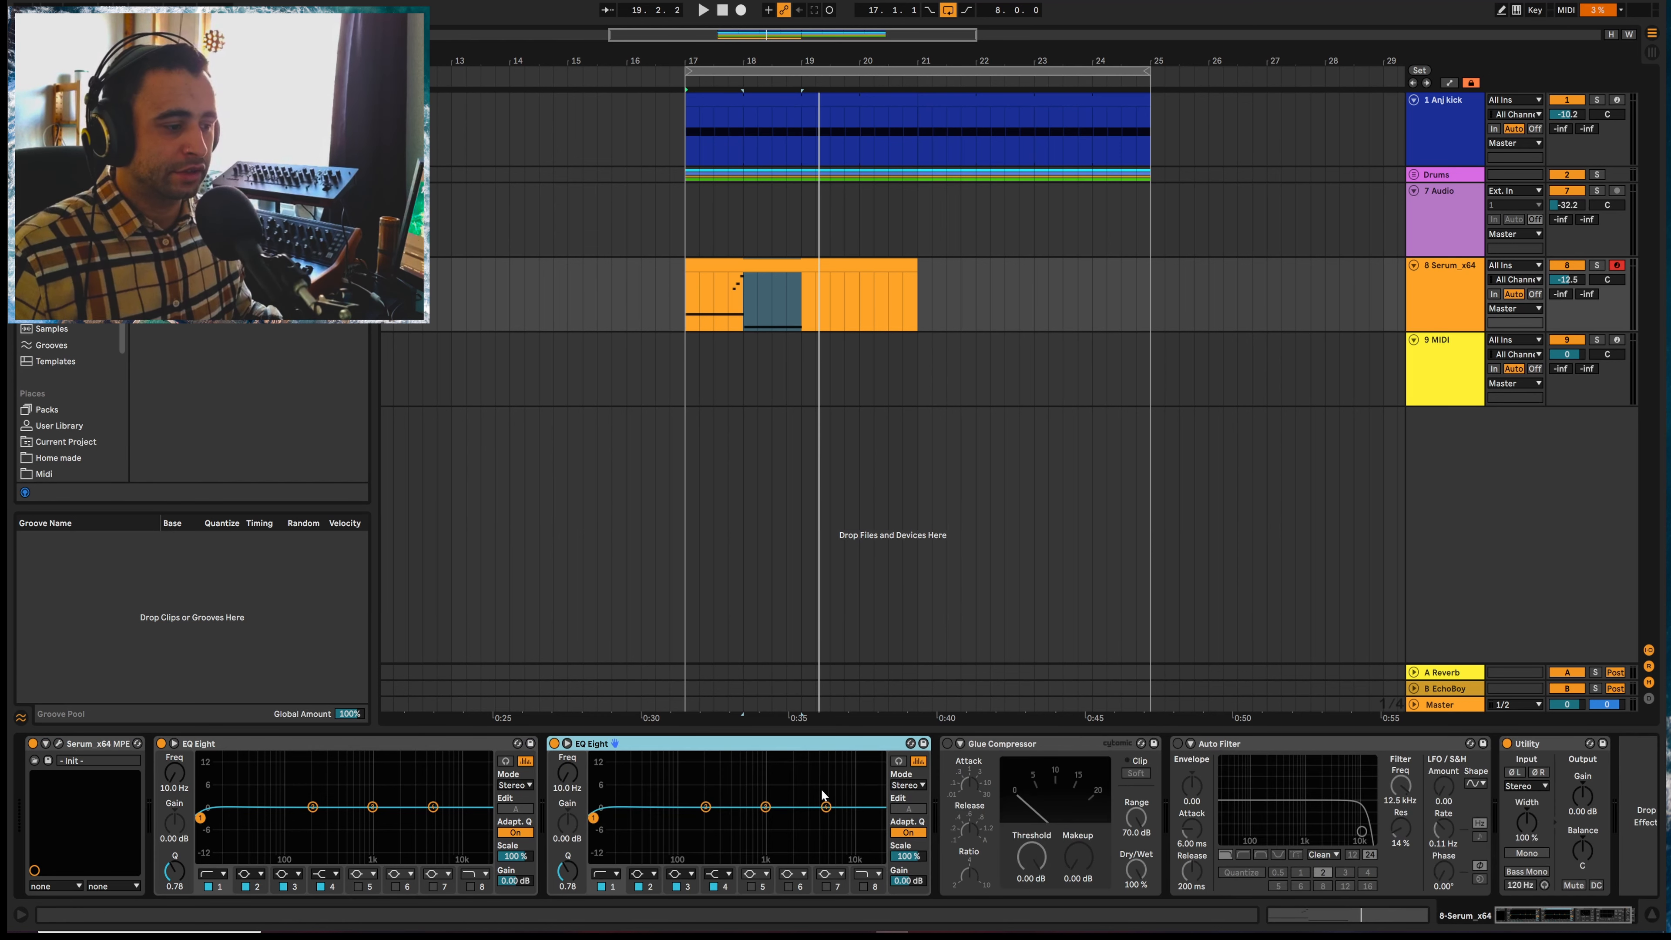
{"action": "left_click", "coordinate": [896, 786]}
{"action": "left_click", "coordinate": [901, 787]}
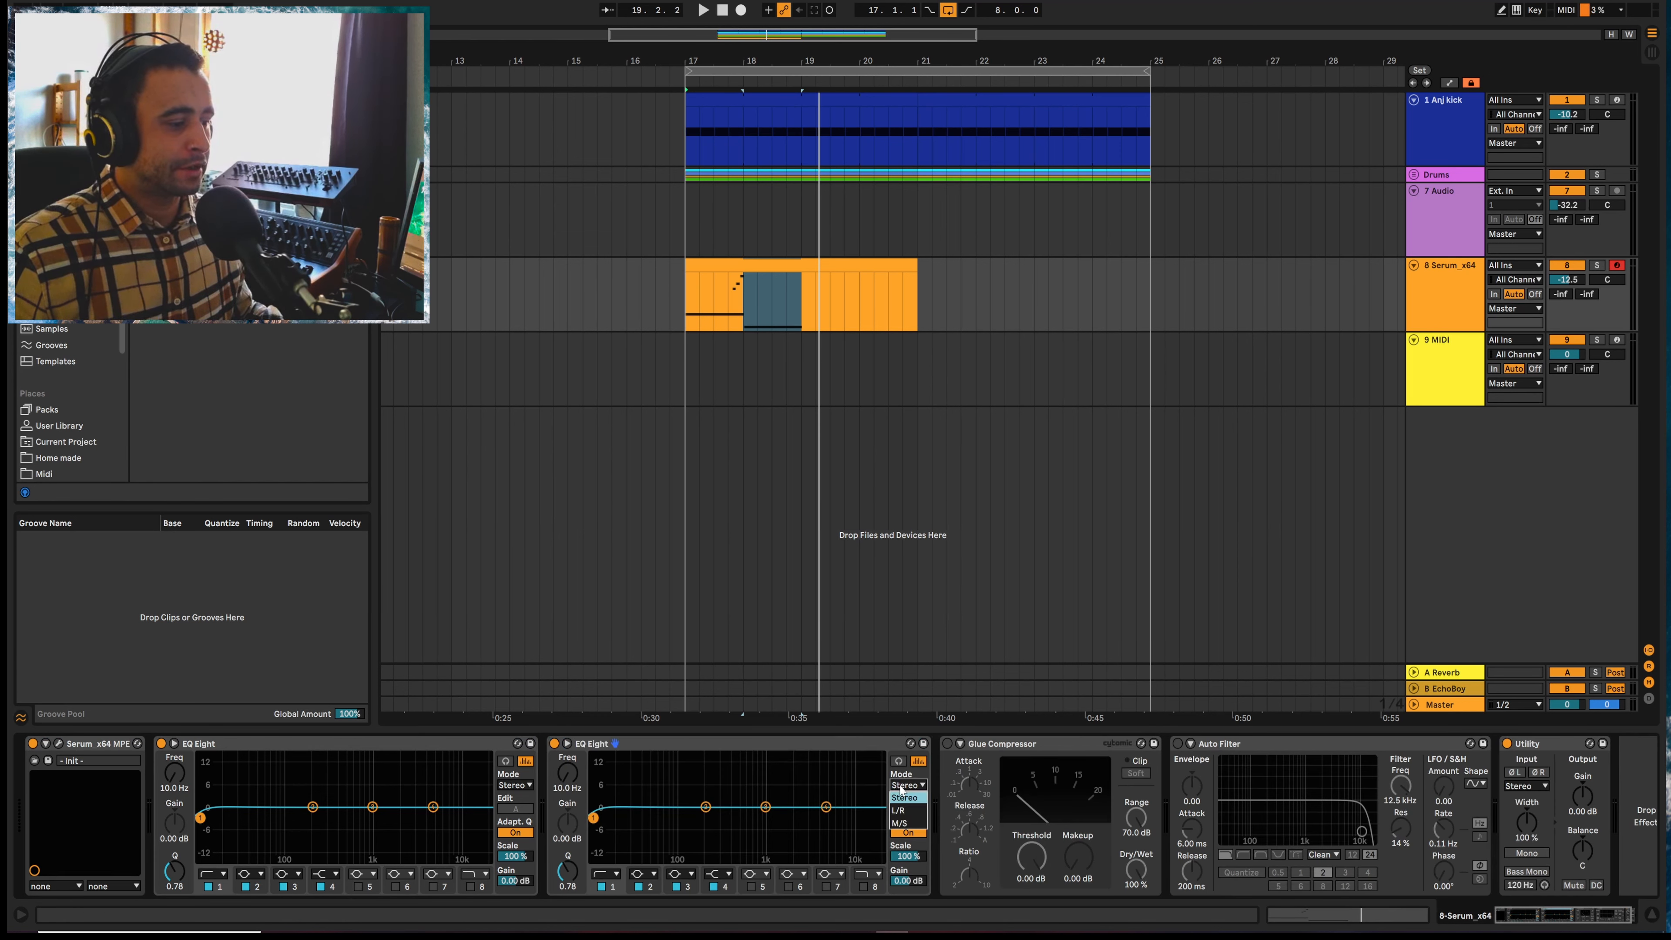
{"action": "left_click", "coordinate": [899, 815]}
{"action": "left_click", "coordinate": [901, 811]}
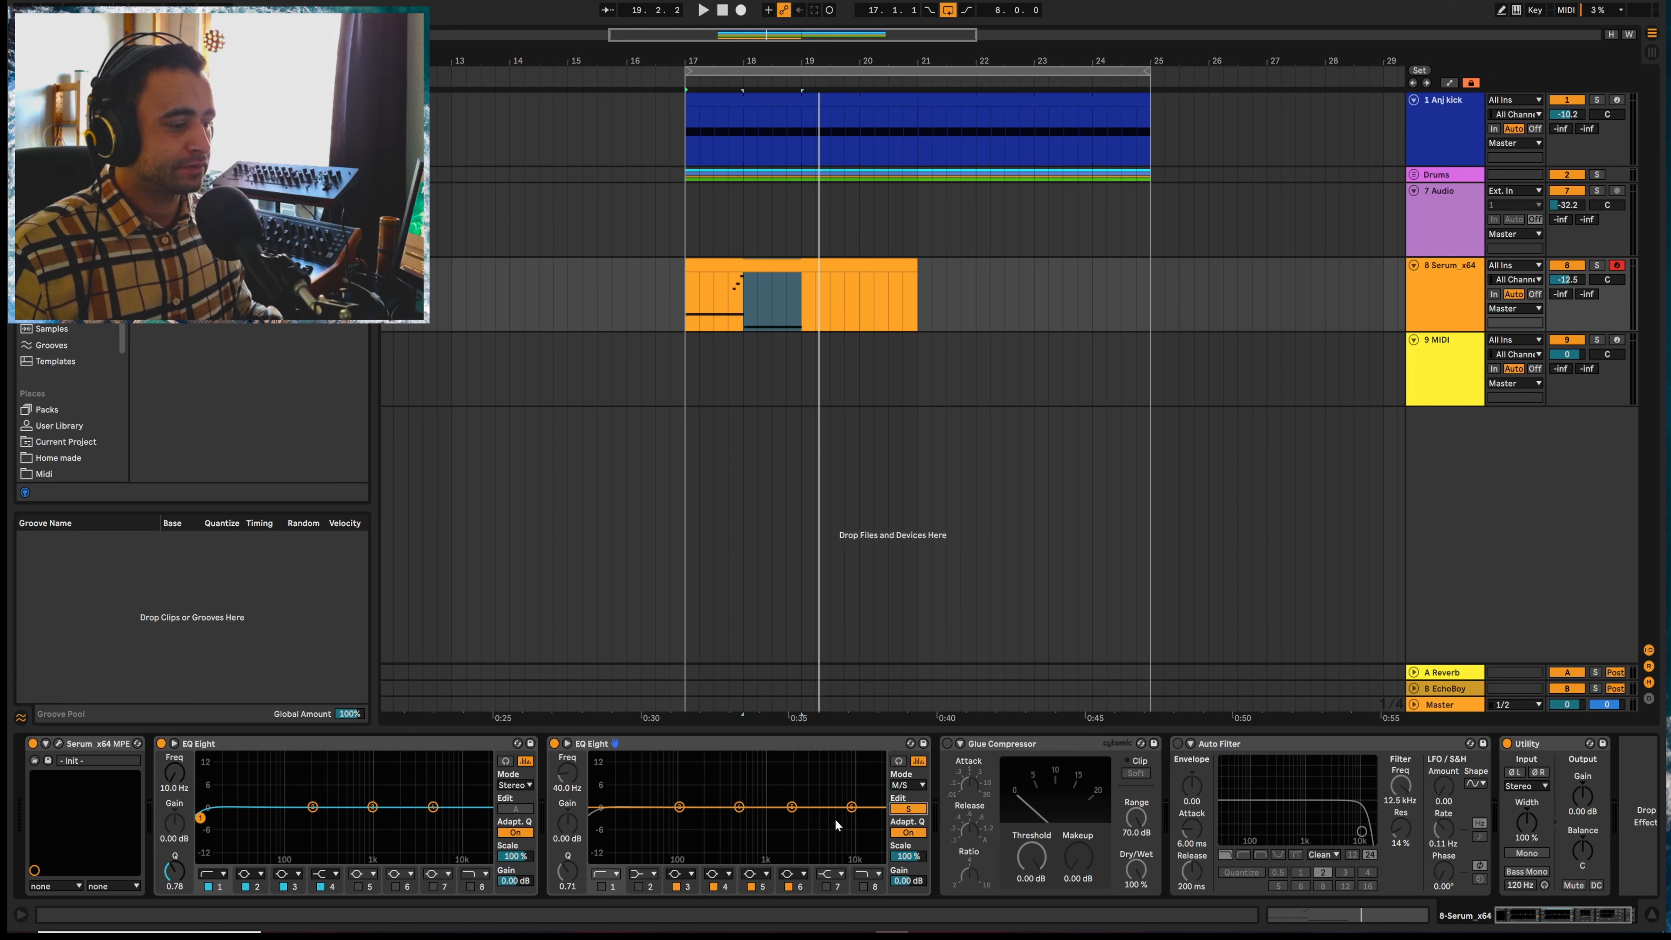
On the second EQ's side channel, enable a low cut at about 147 Hz and boost 639 Hz by 1.86 dB during playback
{"action": "left_click", "coordinate": [601, 886]}
{"action": "left_click_drag", "start_coordinate": [642, 819], "coordinate": [694, 817]}
{"action": "key", "text": "space"}
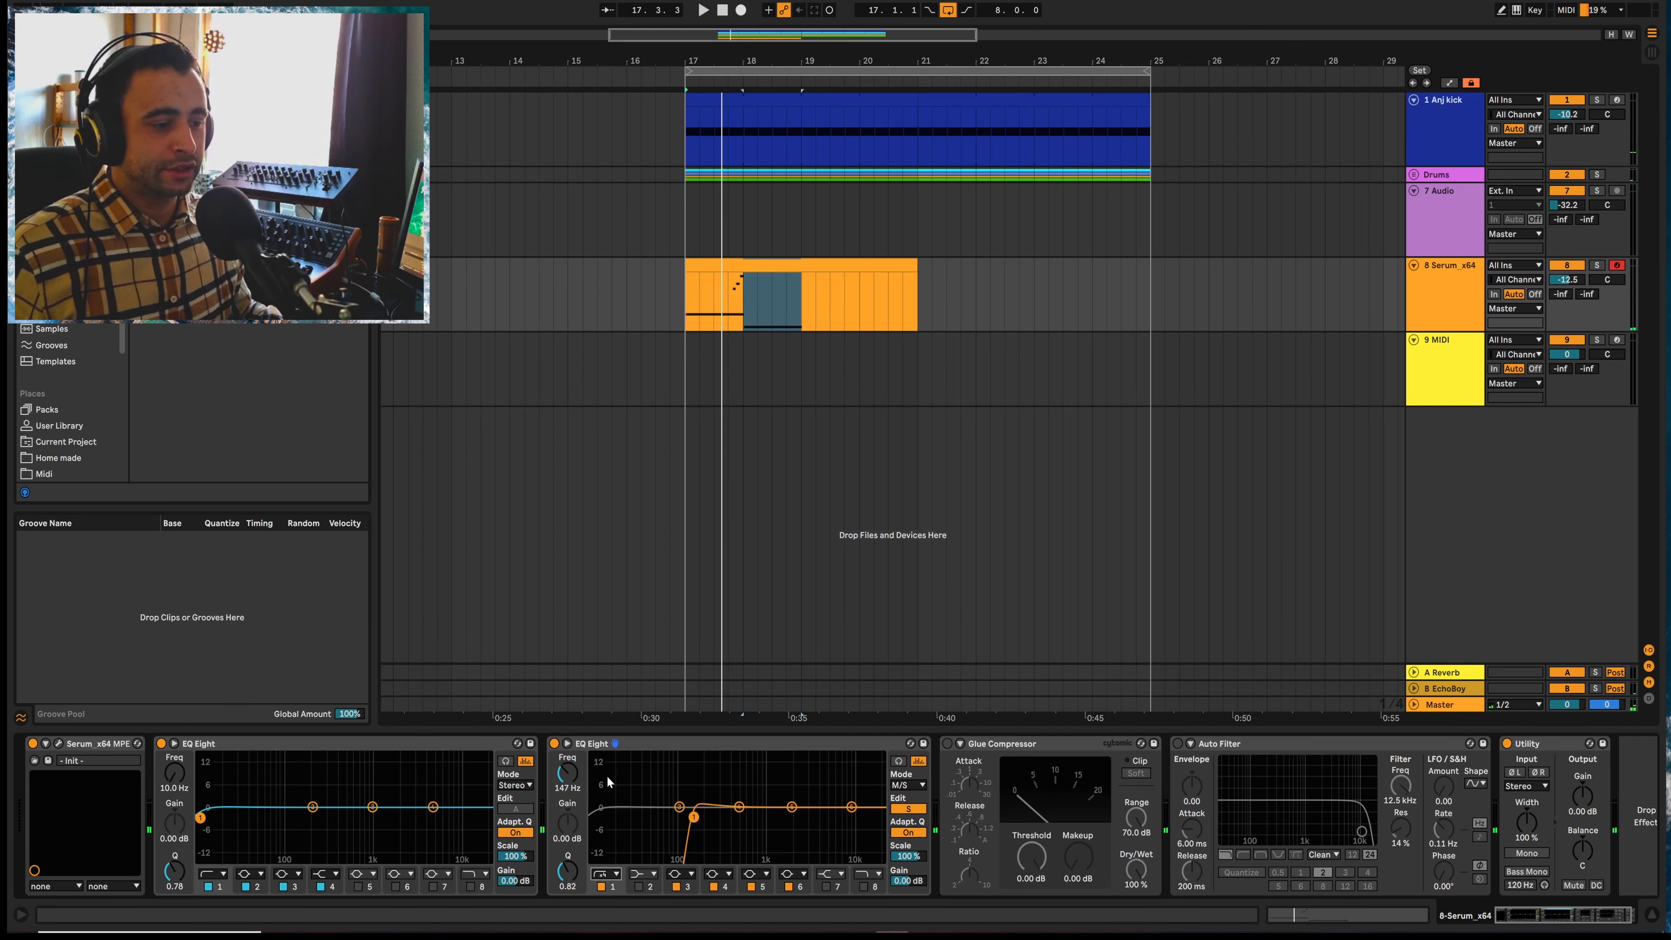
{"action": "key", "text": "space"}
{"action": "left_click_drag", "start_coordinate": [694, 817], "coordinate": [749, 800]}
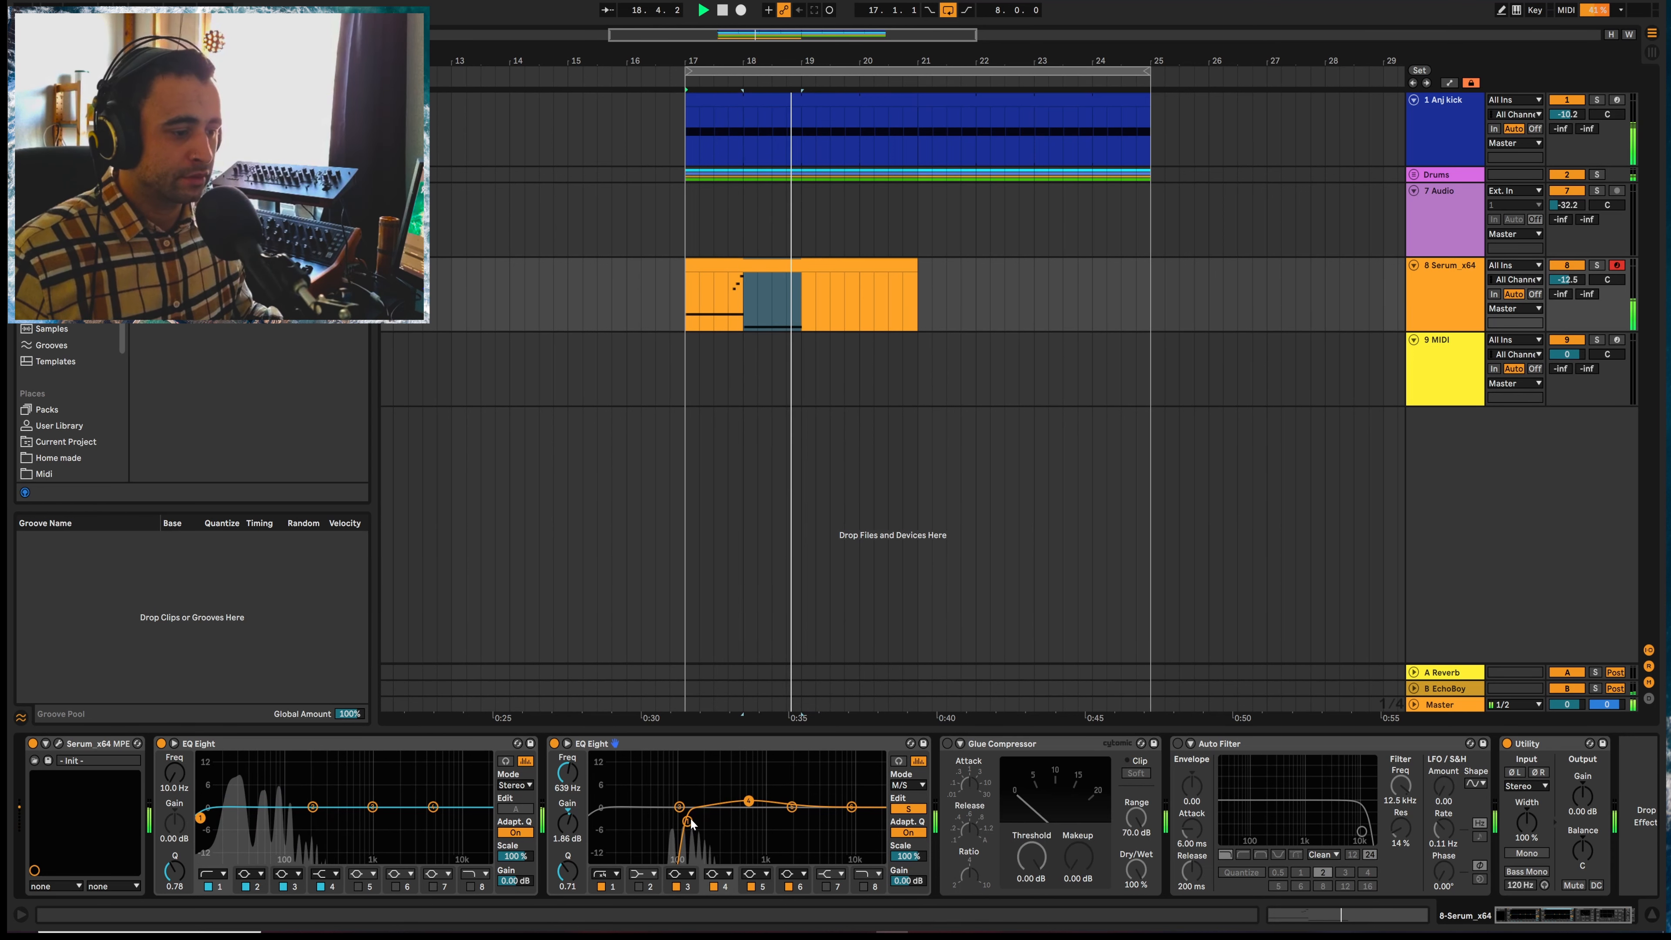
{"action": "key", "text": "space"}
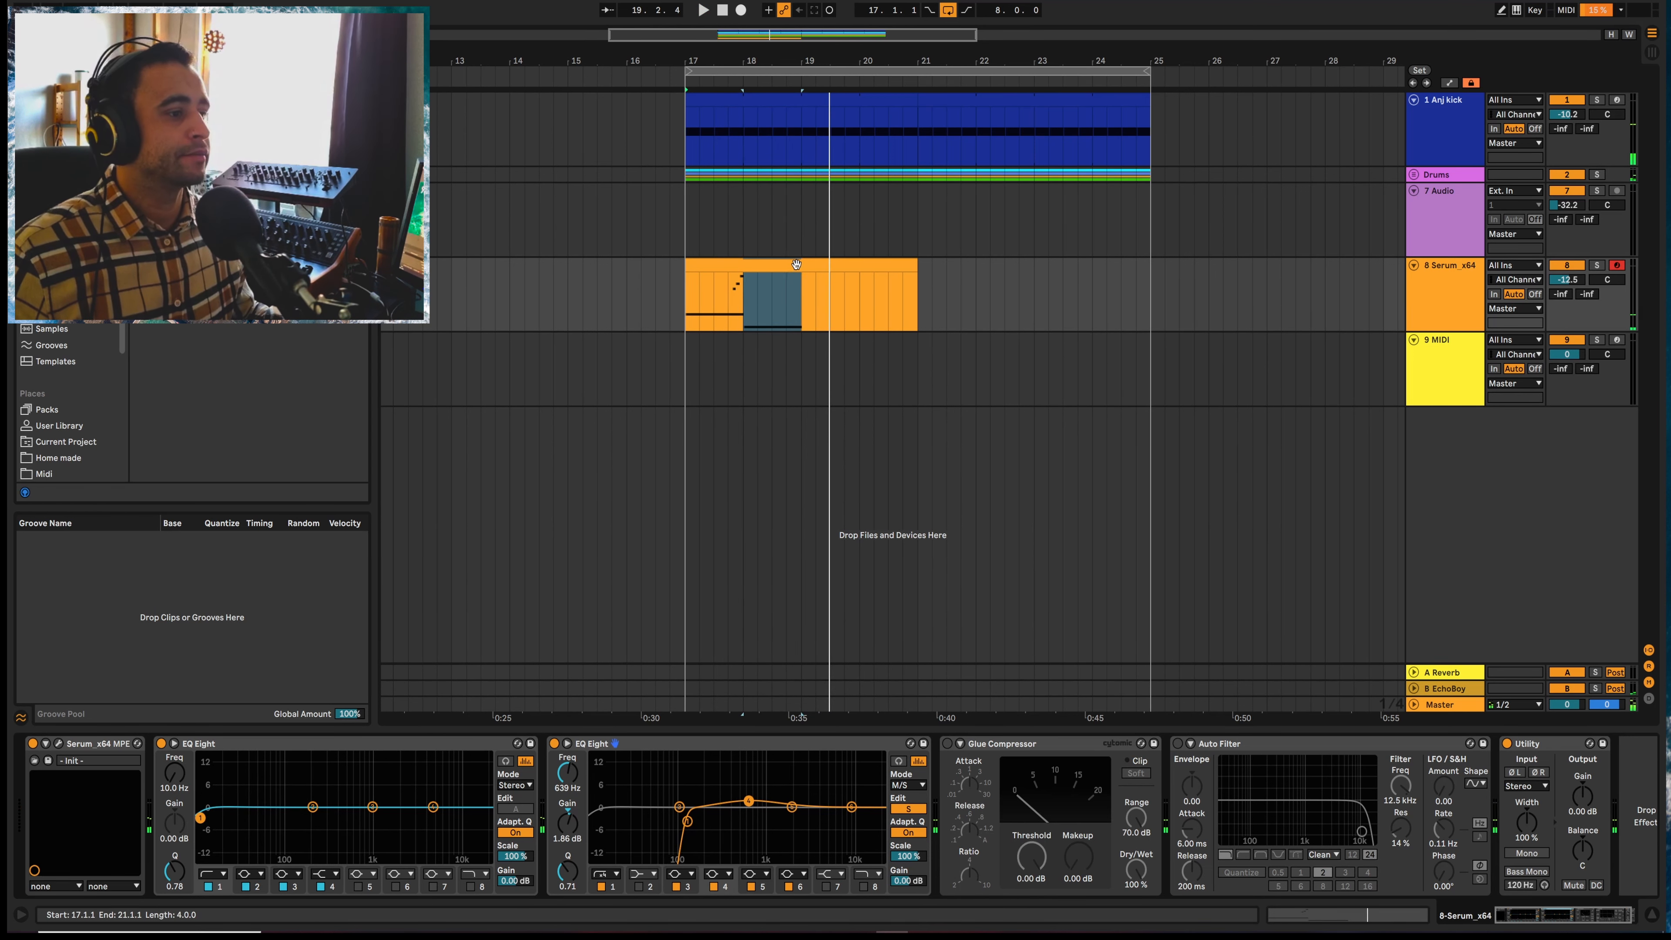
Reopen the Serum clip and transpose the long note in bar 1 up to A#2
{"action": "double_click", "coordinate": [793, 269]}
{"action": "left_click", "coordinate": [567, 697]}
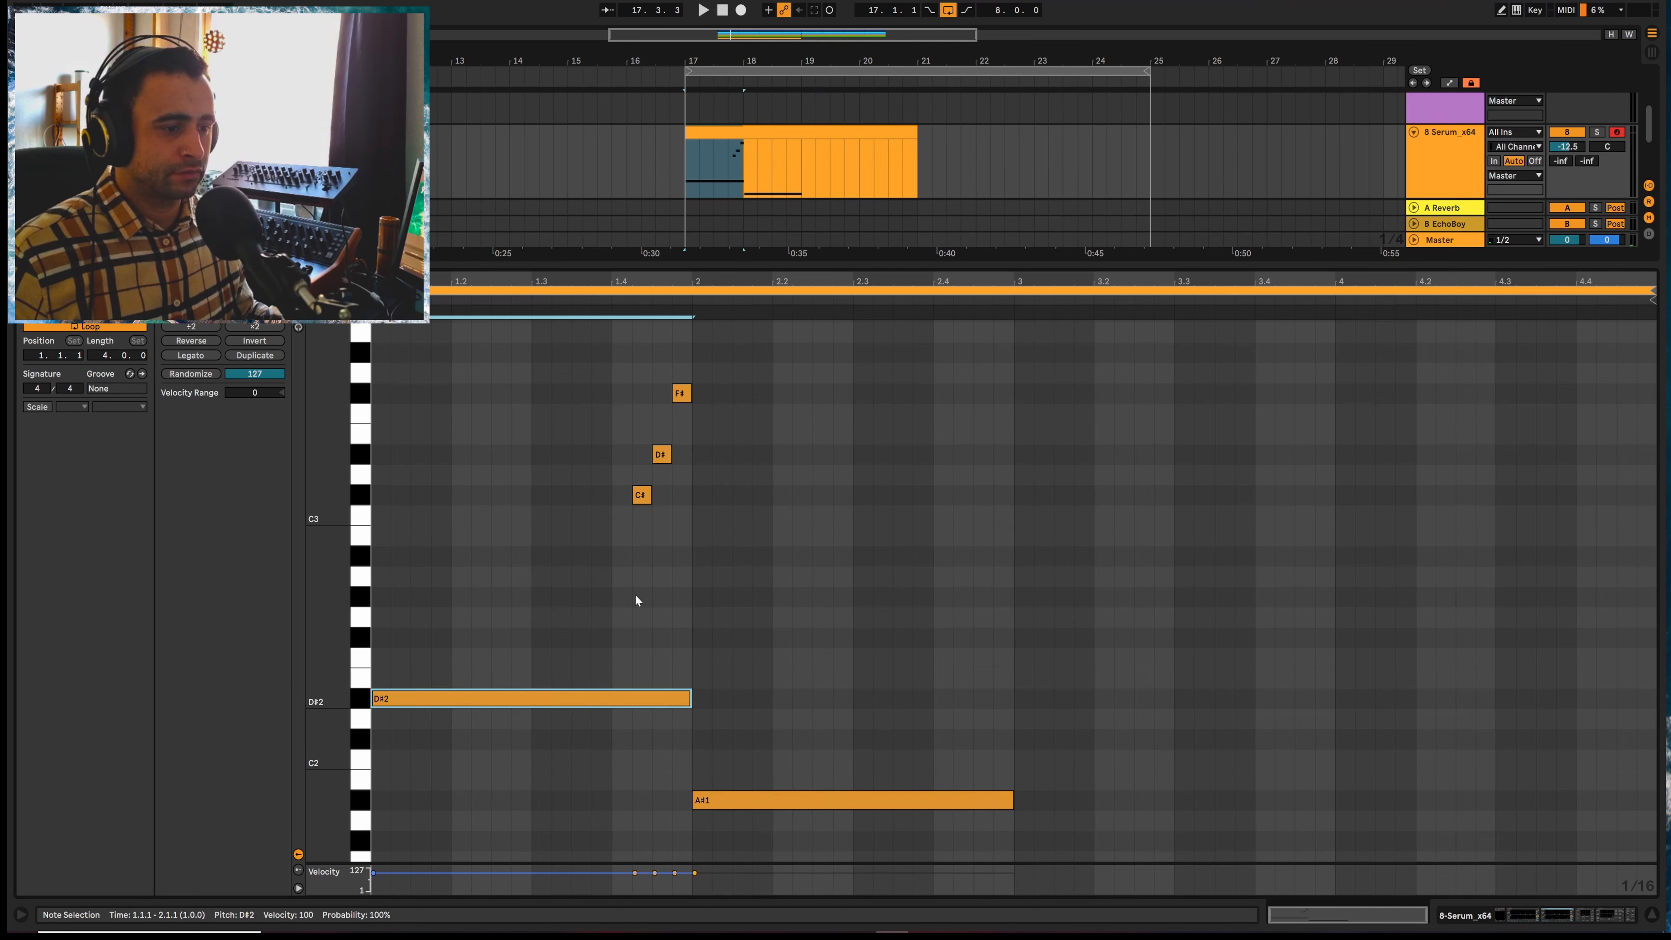
{"action": "key", "text": "Up"}
{"action": "key", "text": "Up"}
{"action": "key", "text": "Up"}
{"action": "key", "text": "Up"}
{"action": "key", "text": "Up"}
{"action": "key", "text": "Up"}
{"action": "key", "text": "Up"}
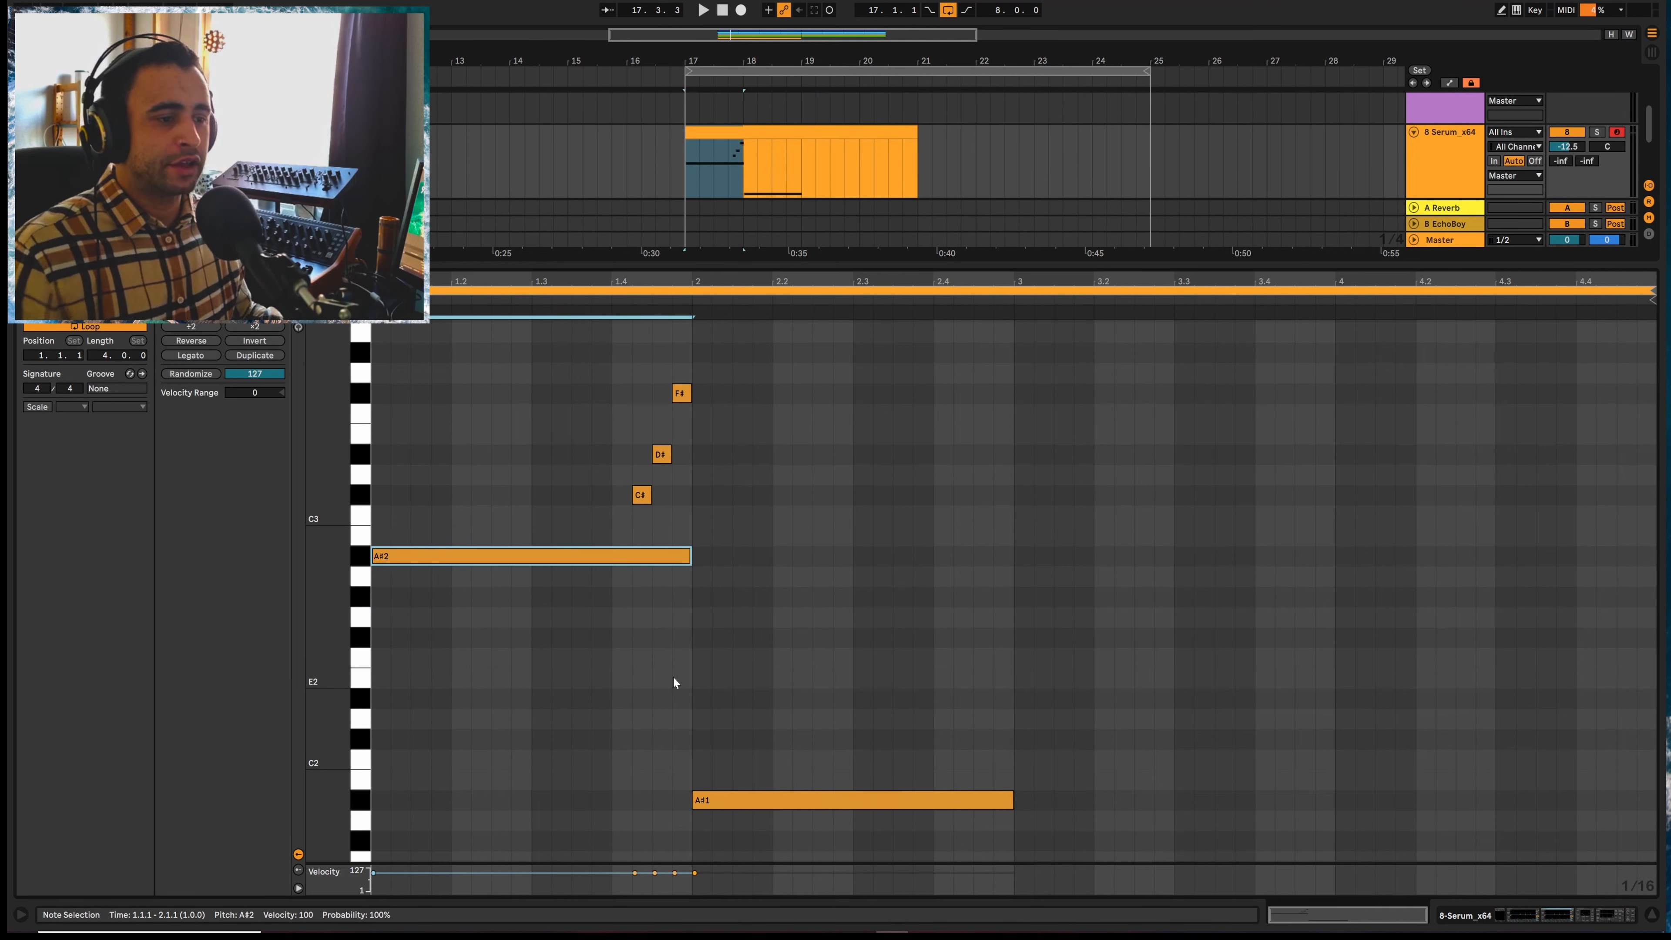
{"action": "key", "text": "space"}
{"action": "key", "text": "space"}
Transpose the long note in bar 2 up to G2, auditioning D#2 on the way
{"action": "left_click", "coordinate": [771, 800]}
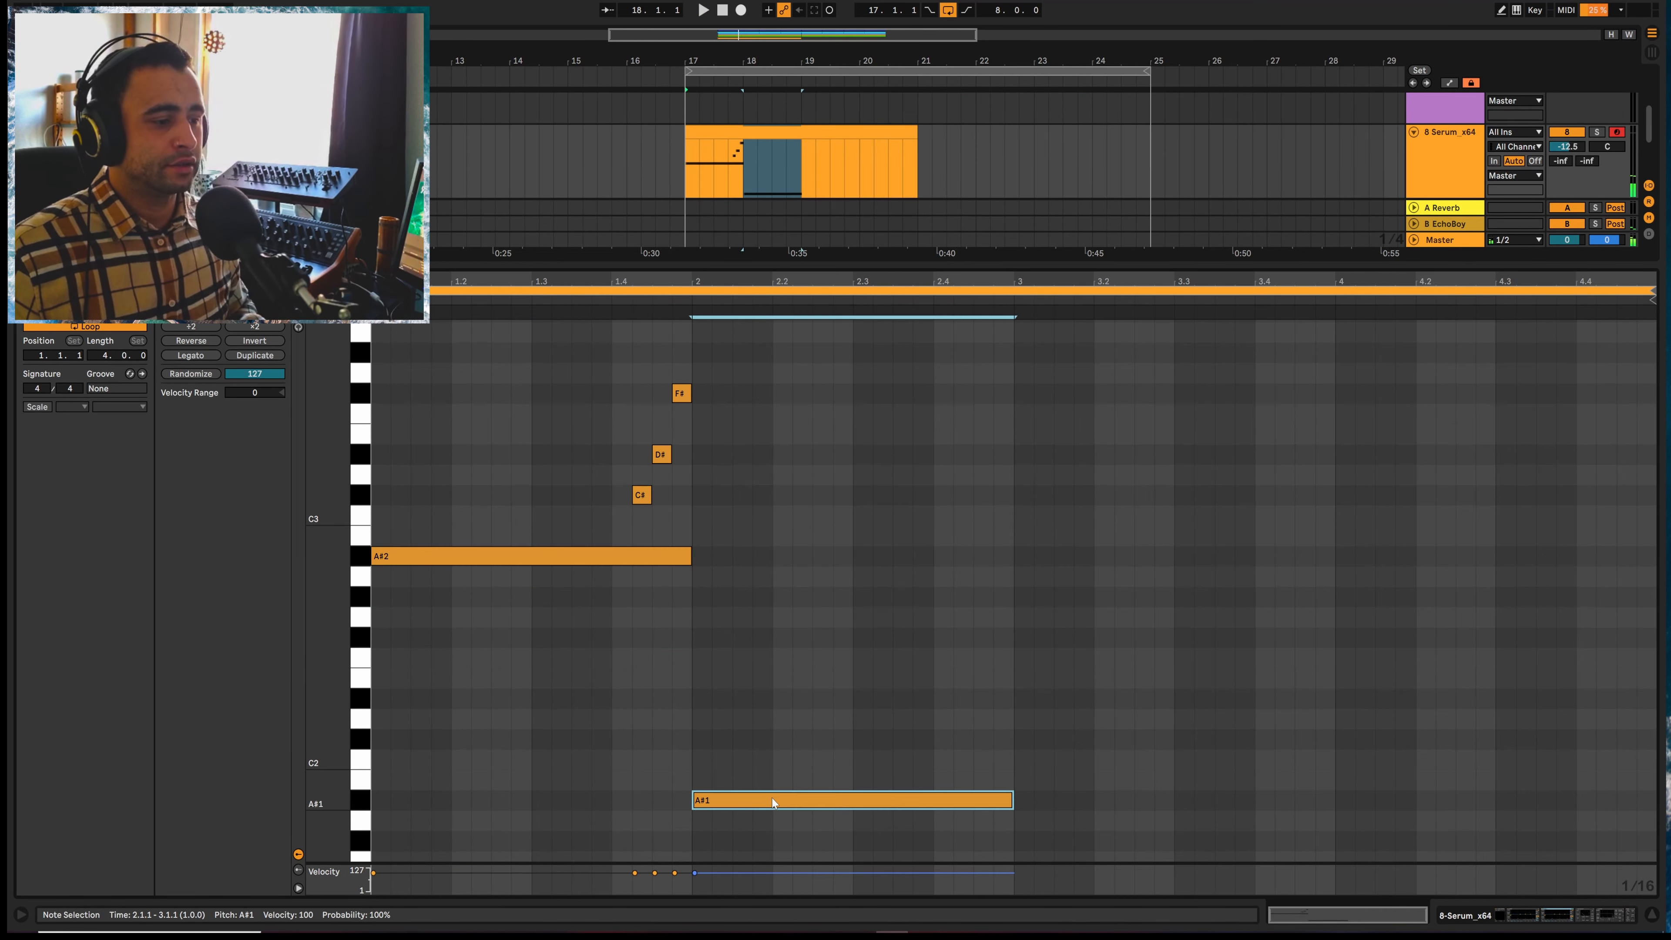
{"action": "key", "text": "Up"}
{"action": "key", "text": "Up"}
{"action": "key", "text": "Up"}
{"action": "key", "text": "Up"}
{"action": "key", "text": "Up"}
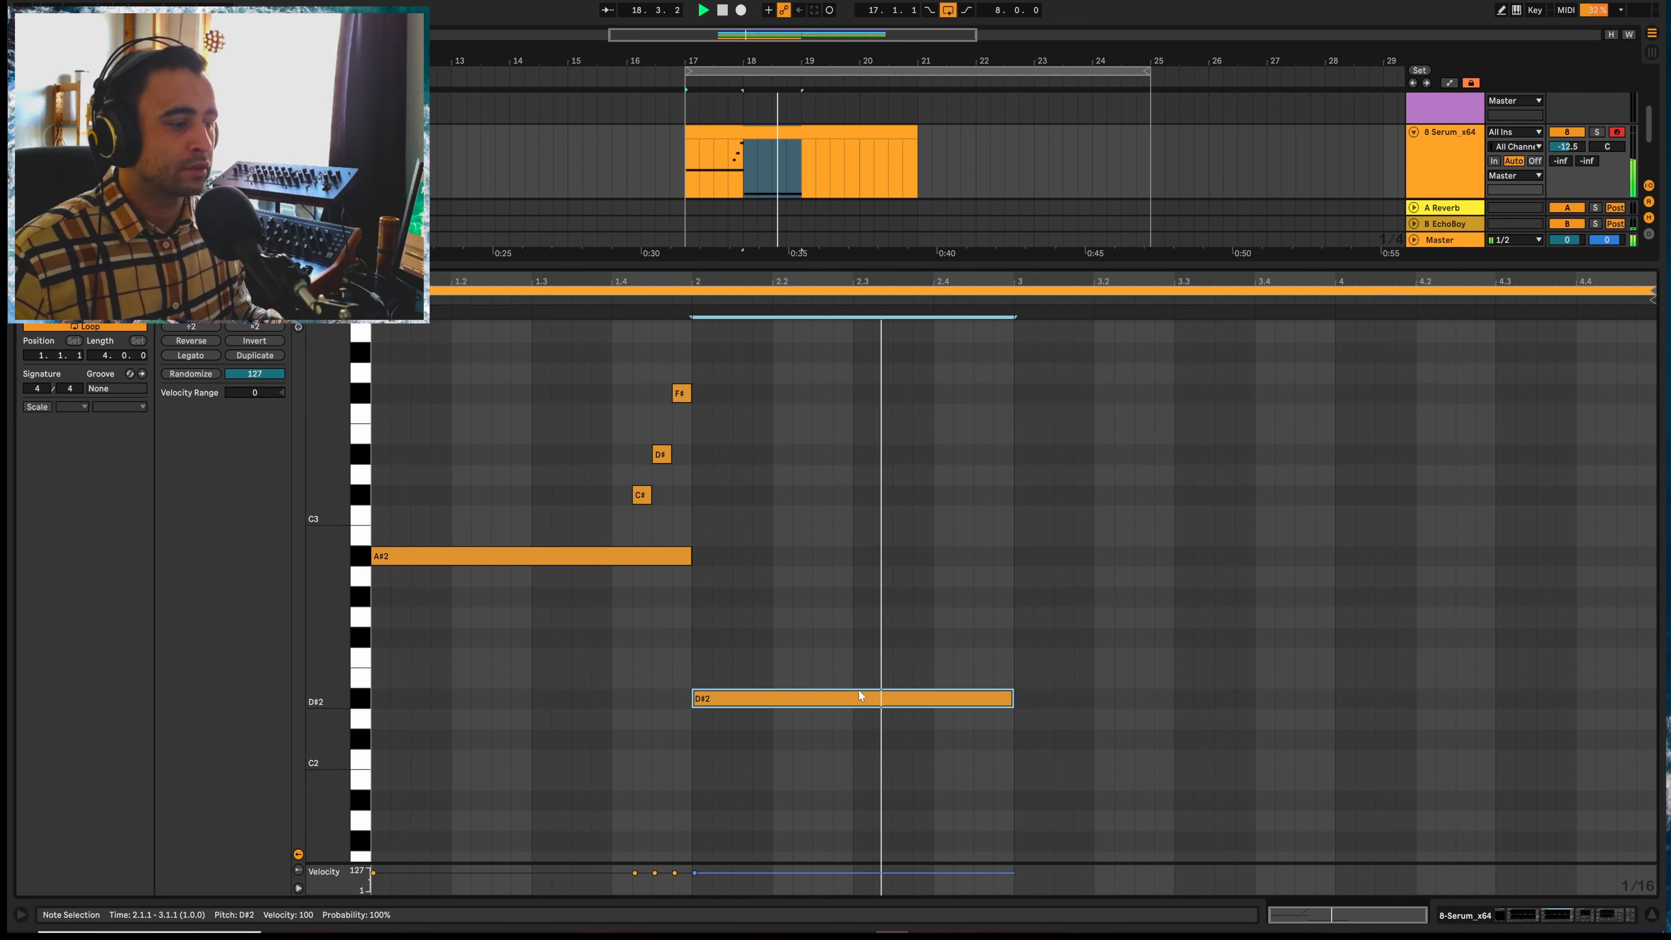
{"action": "key", "text": "space"}
{"action": "key", "text": "Up"}
{"action": "key", "text": "Up"}
{"action": "key", "text": "Up"}
{"action": "key", "text": "Up"}
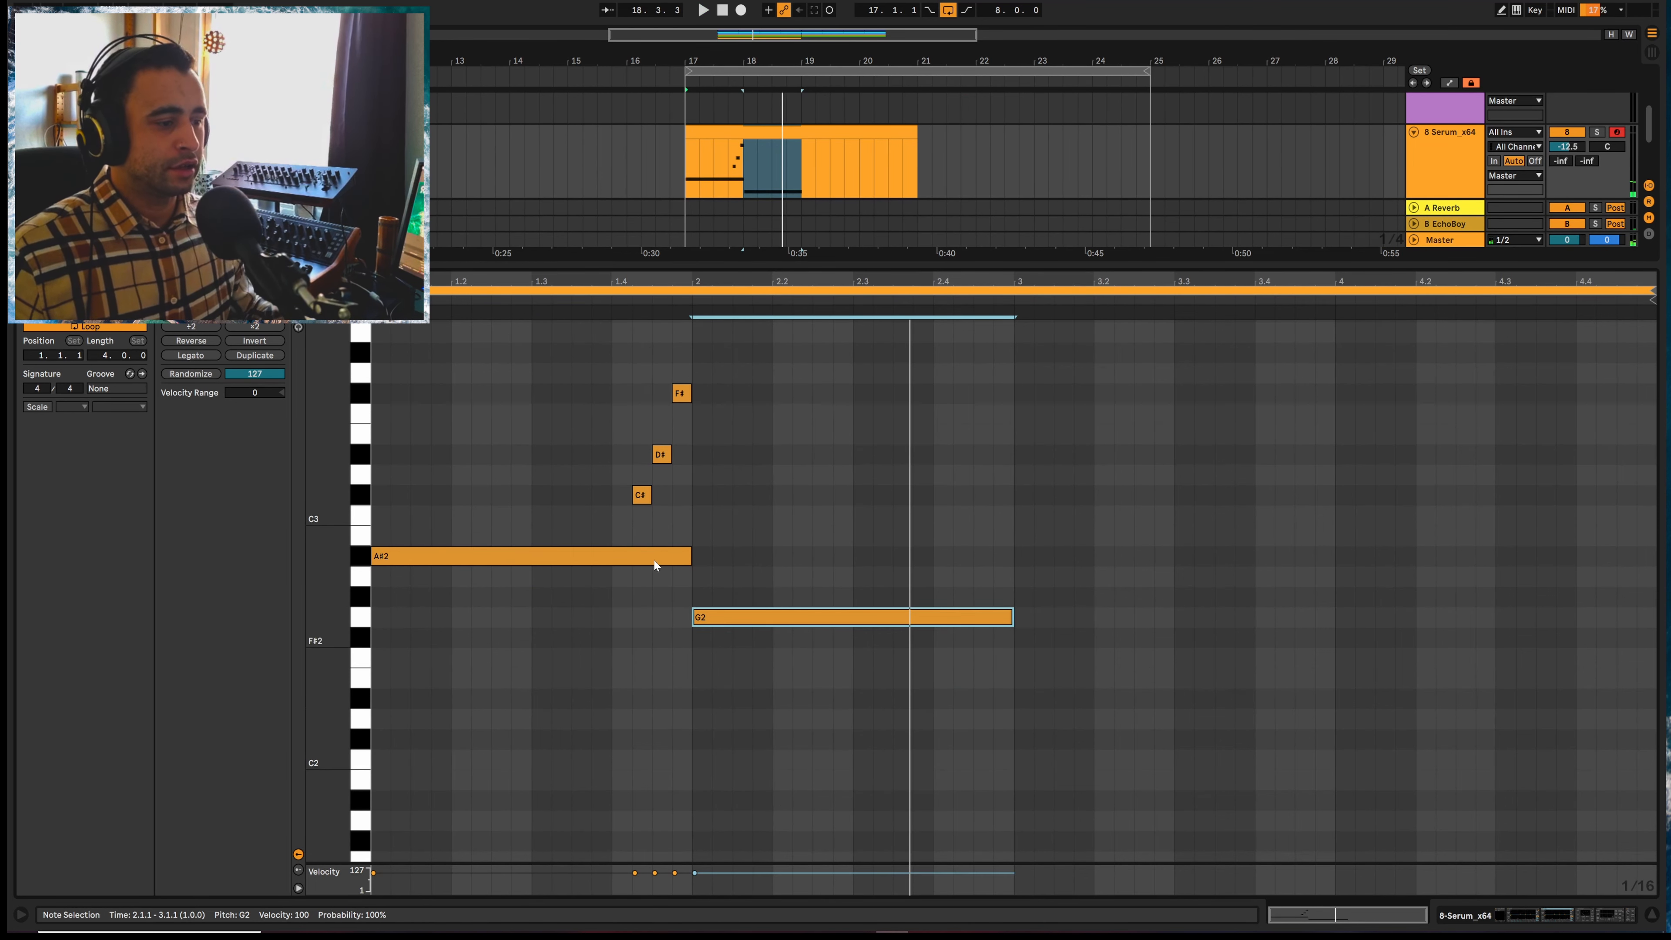
Trim the bar 2 note to start at 2.1.3, raise it to G#2 and audition it
{"action": "left_click_drag", "start_coordinate": [695, 617], "coordinate": [732, 612]}
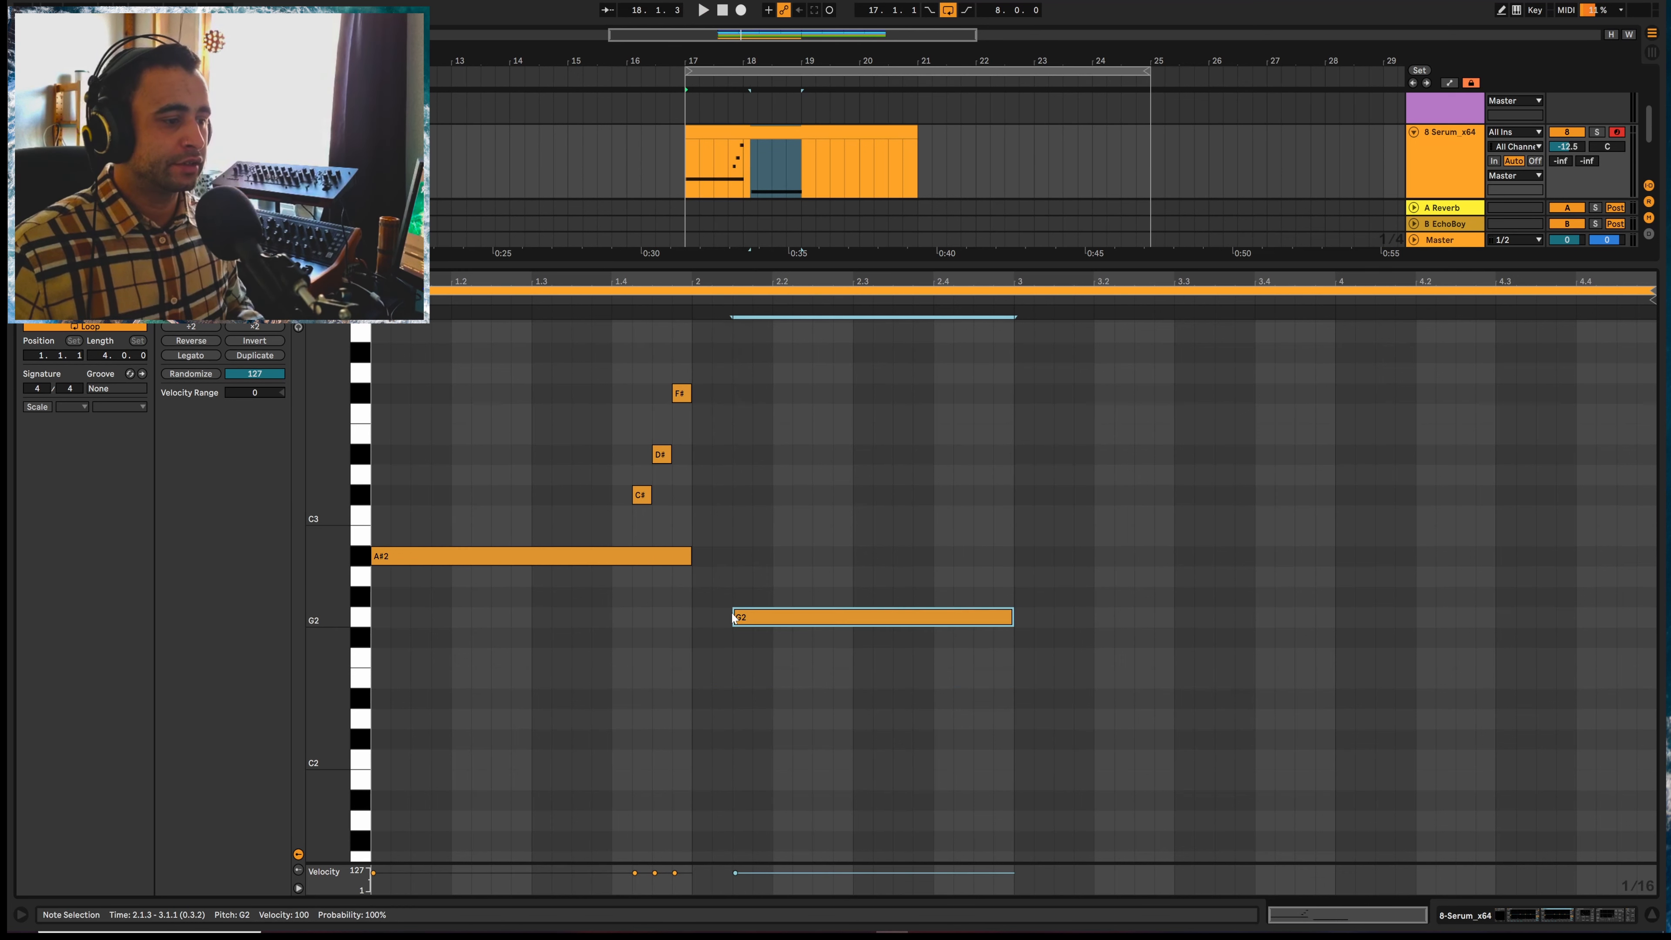
{"action": "key", "text": "Up"}
{"action": "key", "text": "space"}
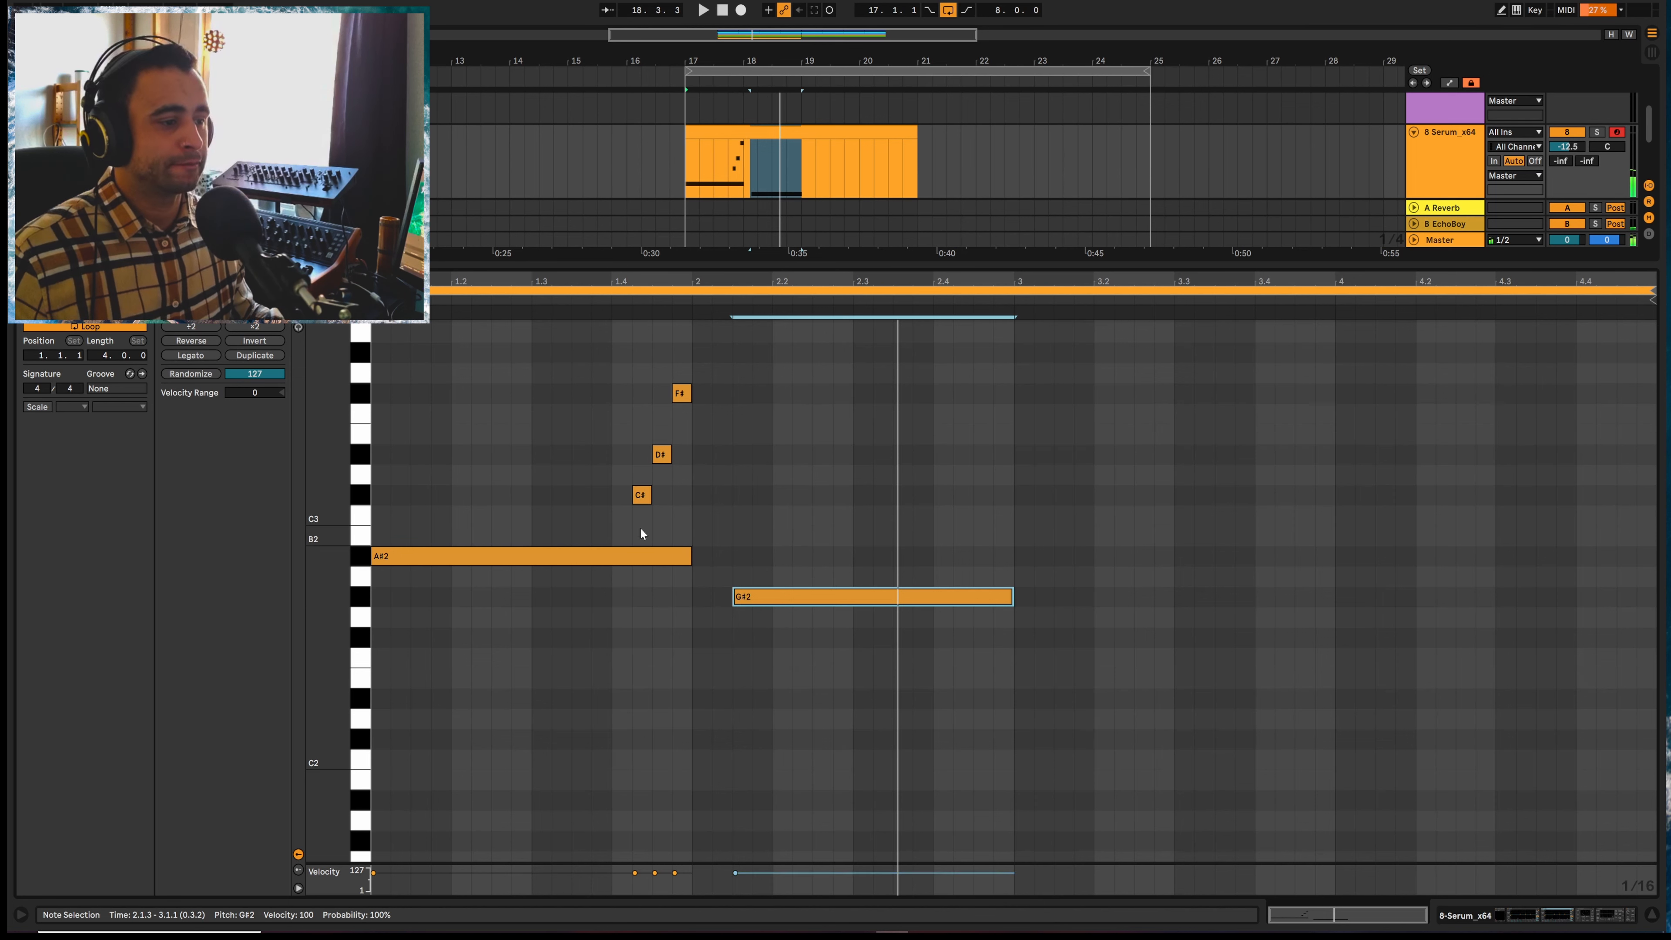
{"action": "key", "text": "space"}
Copy the three short notes to the end of bar 2 and the G#2 note to bar 3 at F#2
{"action": "mouse_move", "coordinate": [639, 530]}
{"action": "left_mouse_down"}
{"action": "mouse_move", "coordinate": [687, 438]}
{"action": "mouse_move", "coordinate": [692, 382]}
{"action": "left_mouse_up"}
{"action": "left_click_drag", "start_coordinate": [737, 507], "coordinate": [978, 500]}
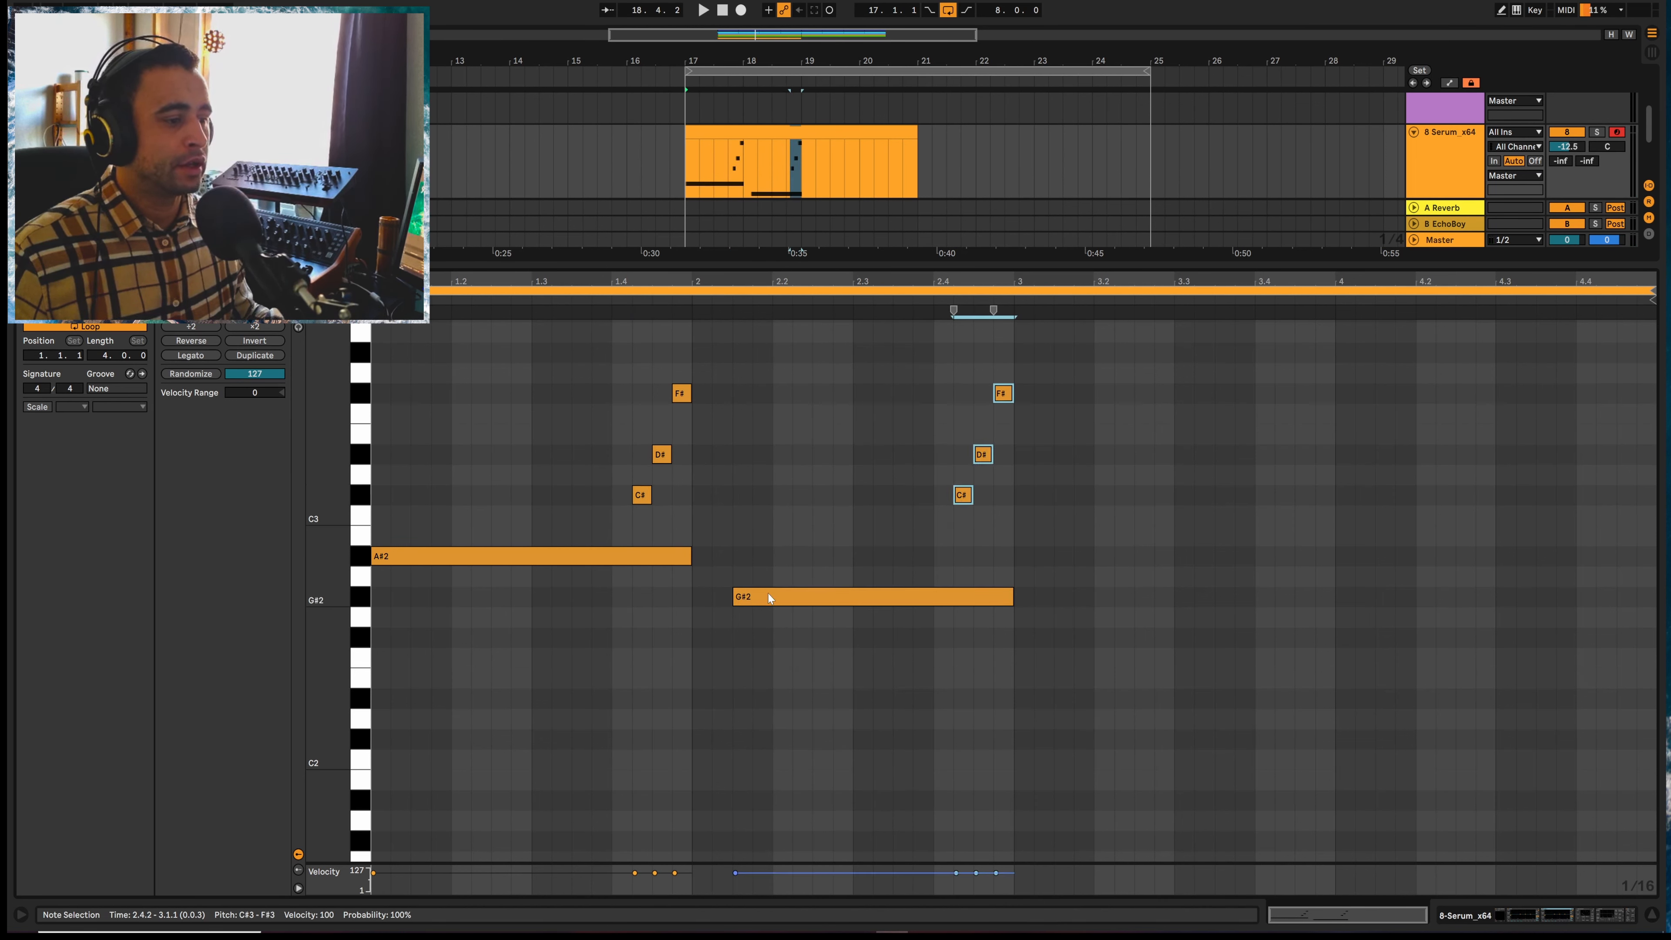
{"action": "left_click_drag", "start_coordinate": [768, 594], "coordinate": [1096, 643]}
{"action": "key", "text": "space"}
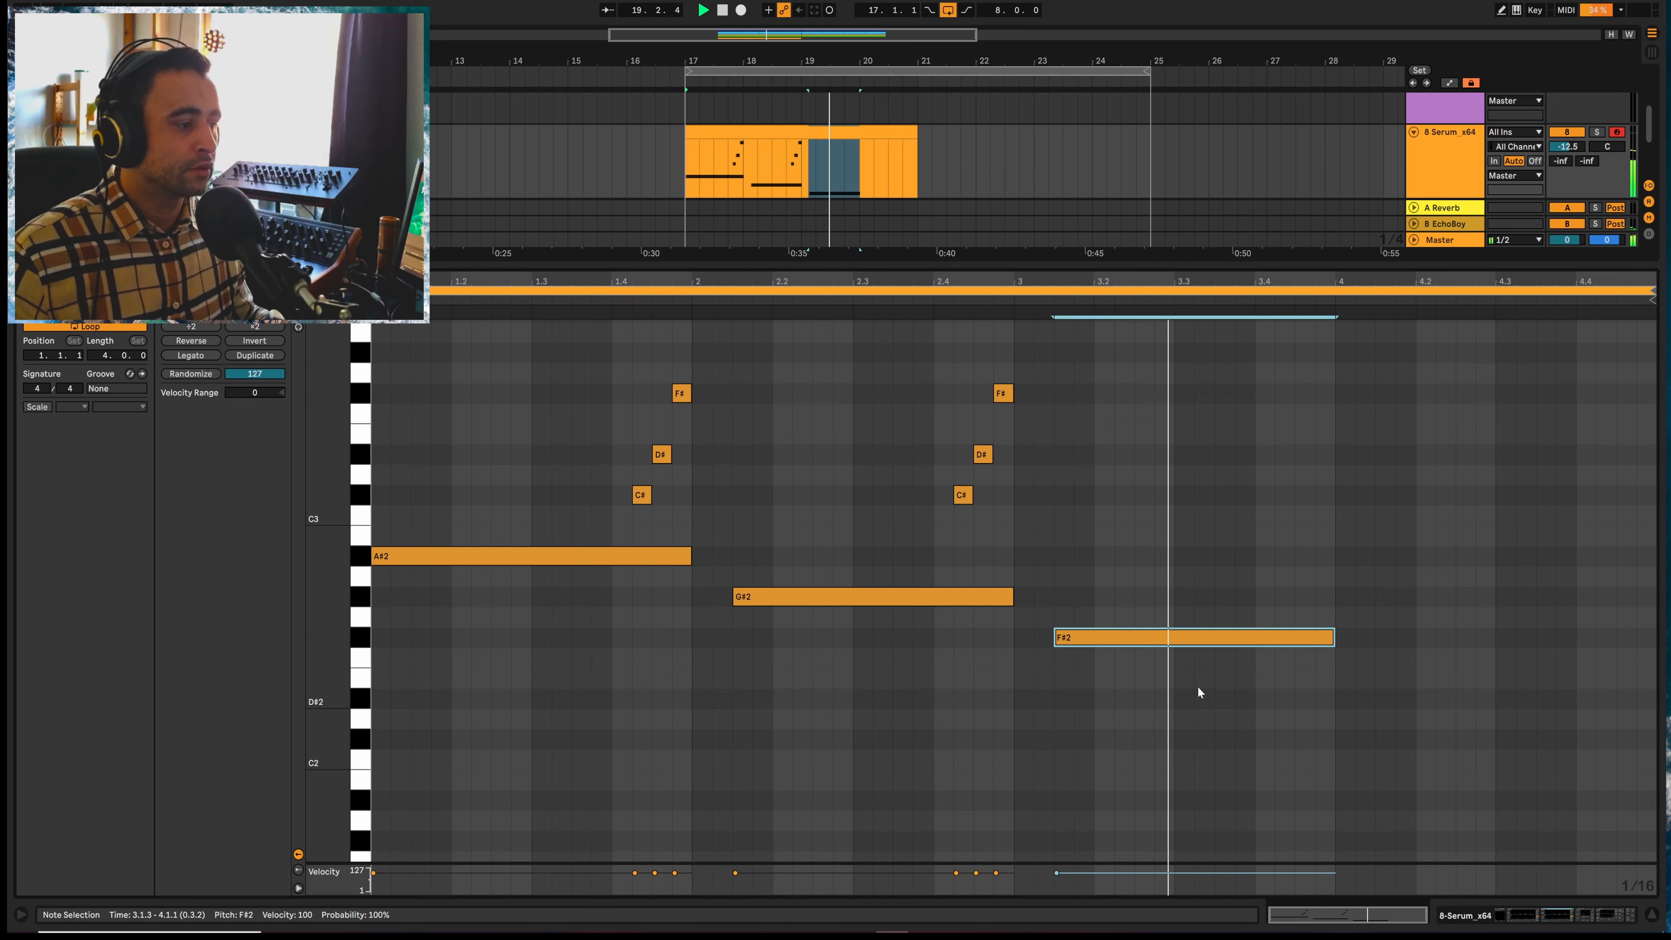
{"action": "key", "text": "space"}
Copy the F#2 note to the start of bar 4 at D#2 and extend it to the clip's end
{"action": "left_click_drag", "start_coordinate": [1183, 637], "coordinate": [1464, 706]}
{"action": "key", "text": "space"}
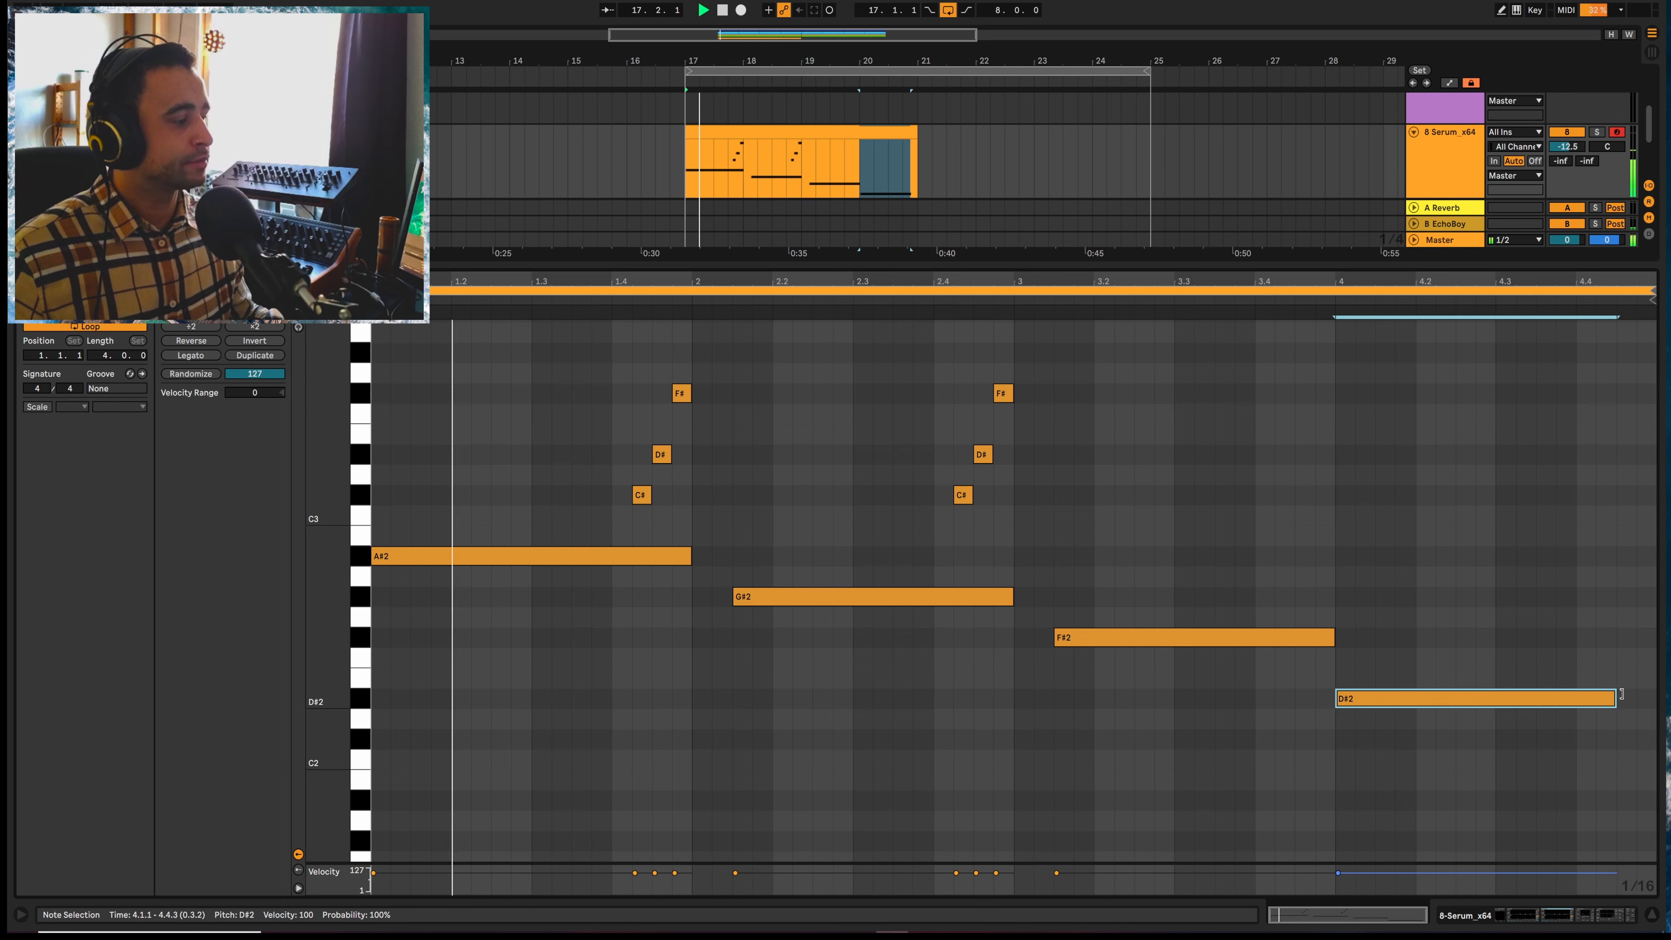
{"action": "left_click_drag", "start_coordinate": [1622, 693], "coordinate": [1656, 696]}
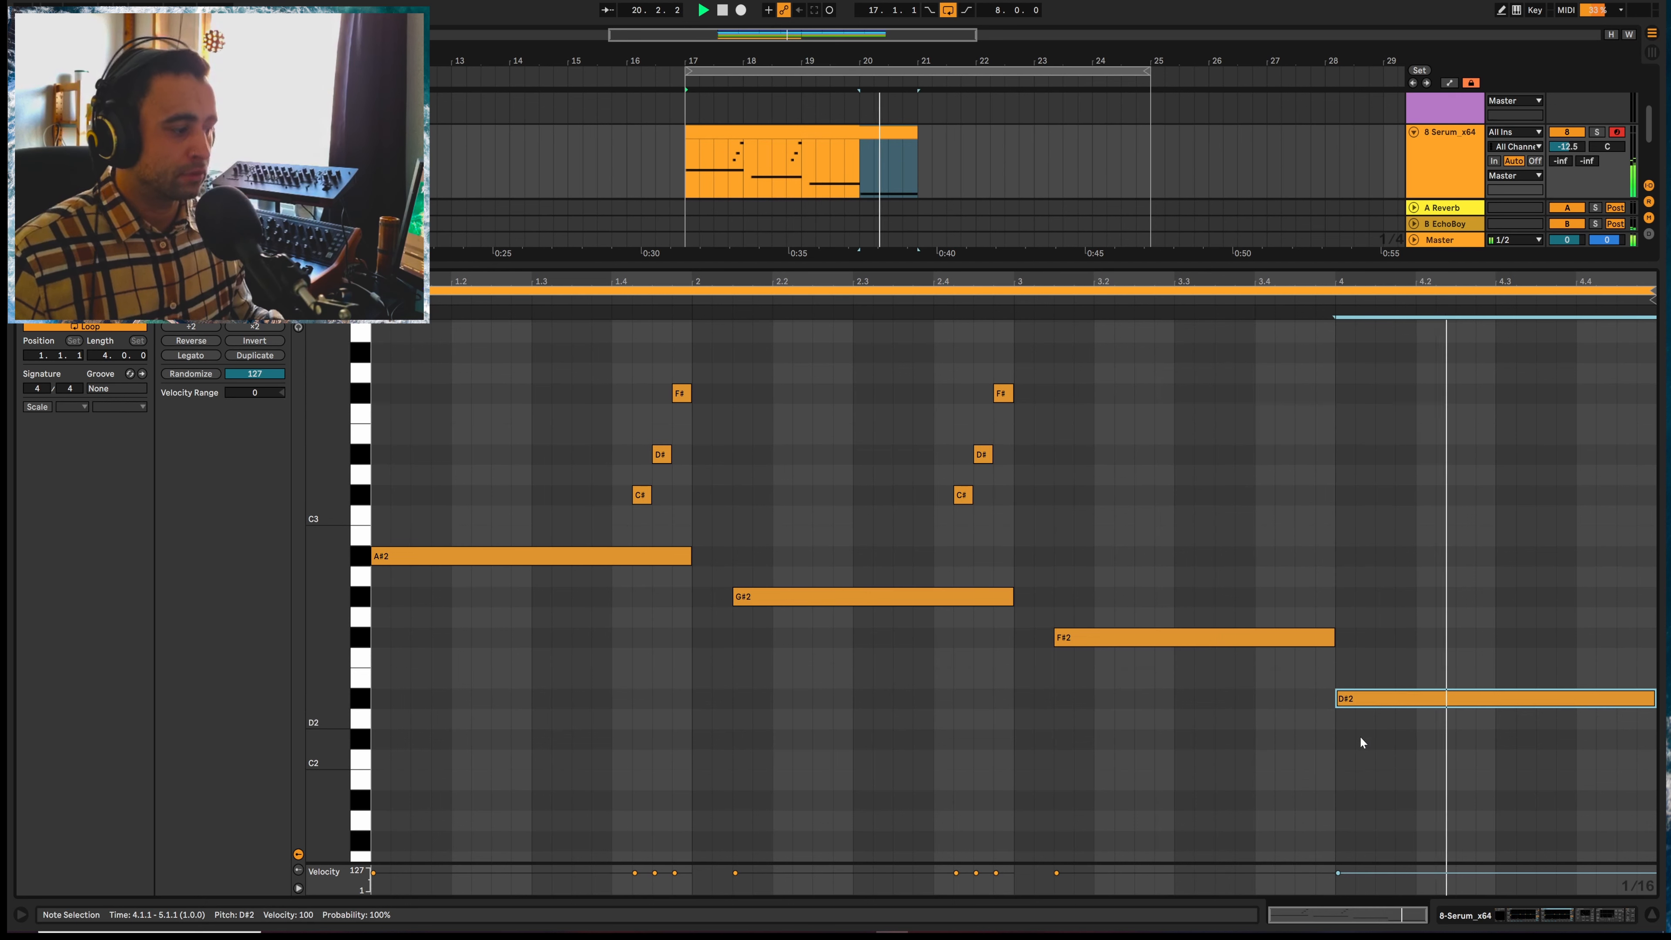
{"action": "key", "text": "space"}
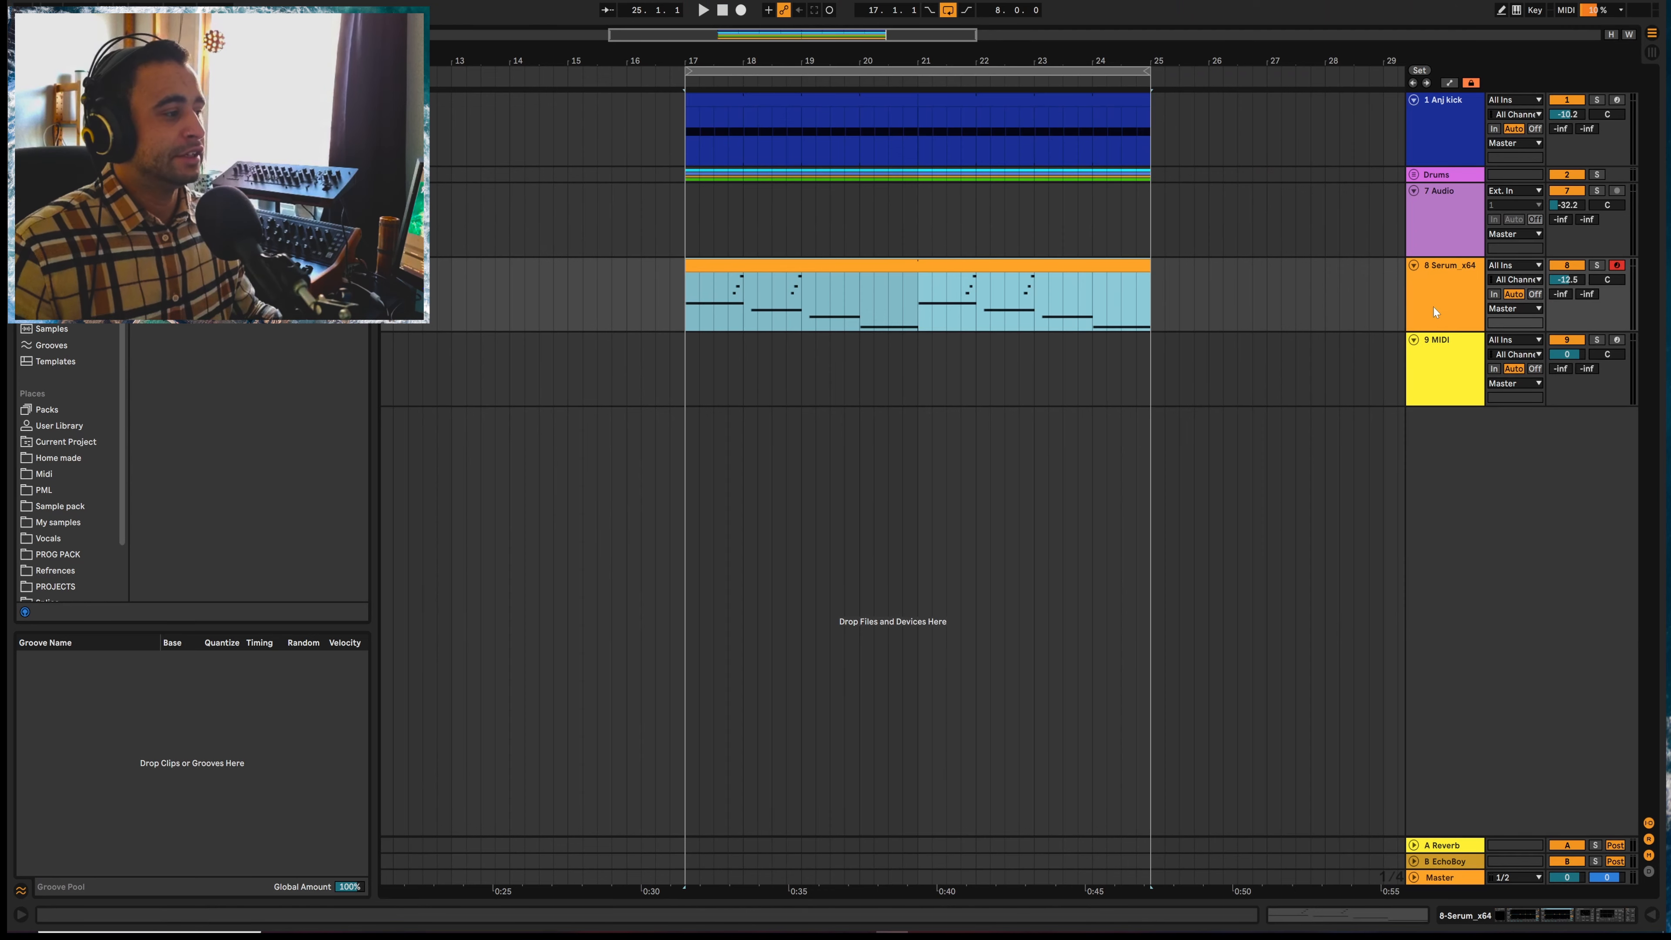
Insert a new MIDI track below the Serum track and reselect the Serum track
{"action": "left_click", "coordinate": [1435, 307]}
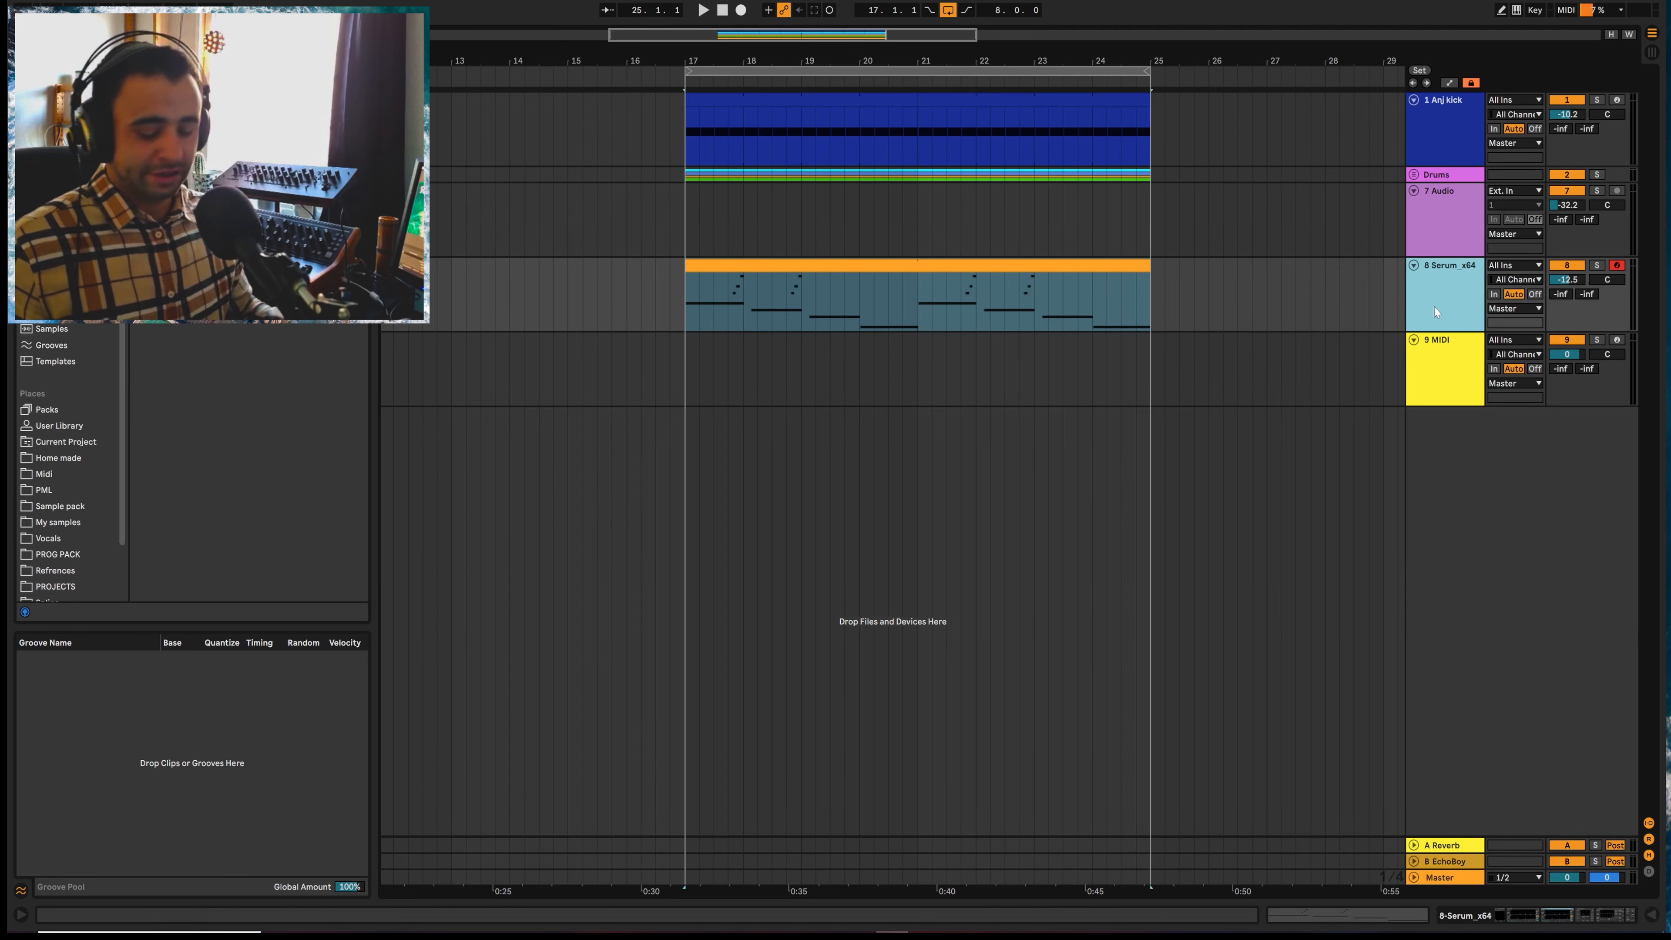
{"action": "key", "text": "ctrl+shift+t"}
{"action": "left_click", "coordinate": [1443, 313]}
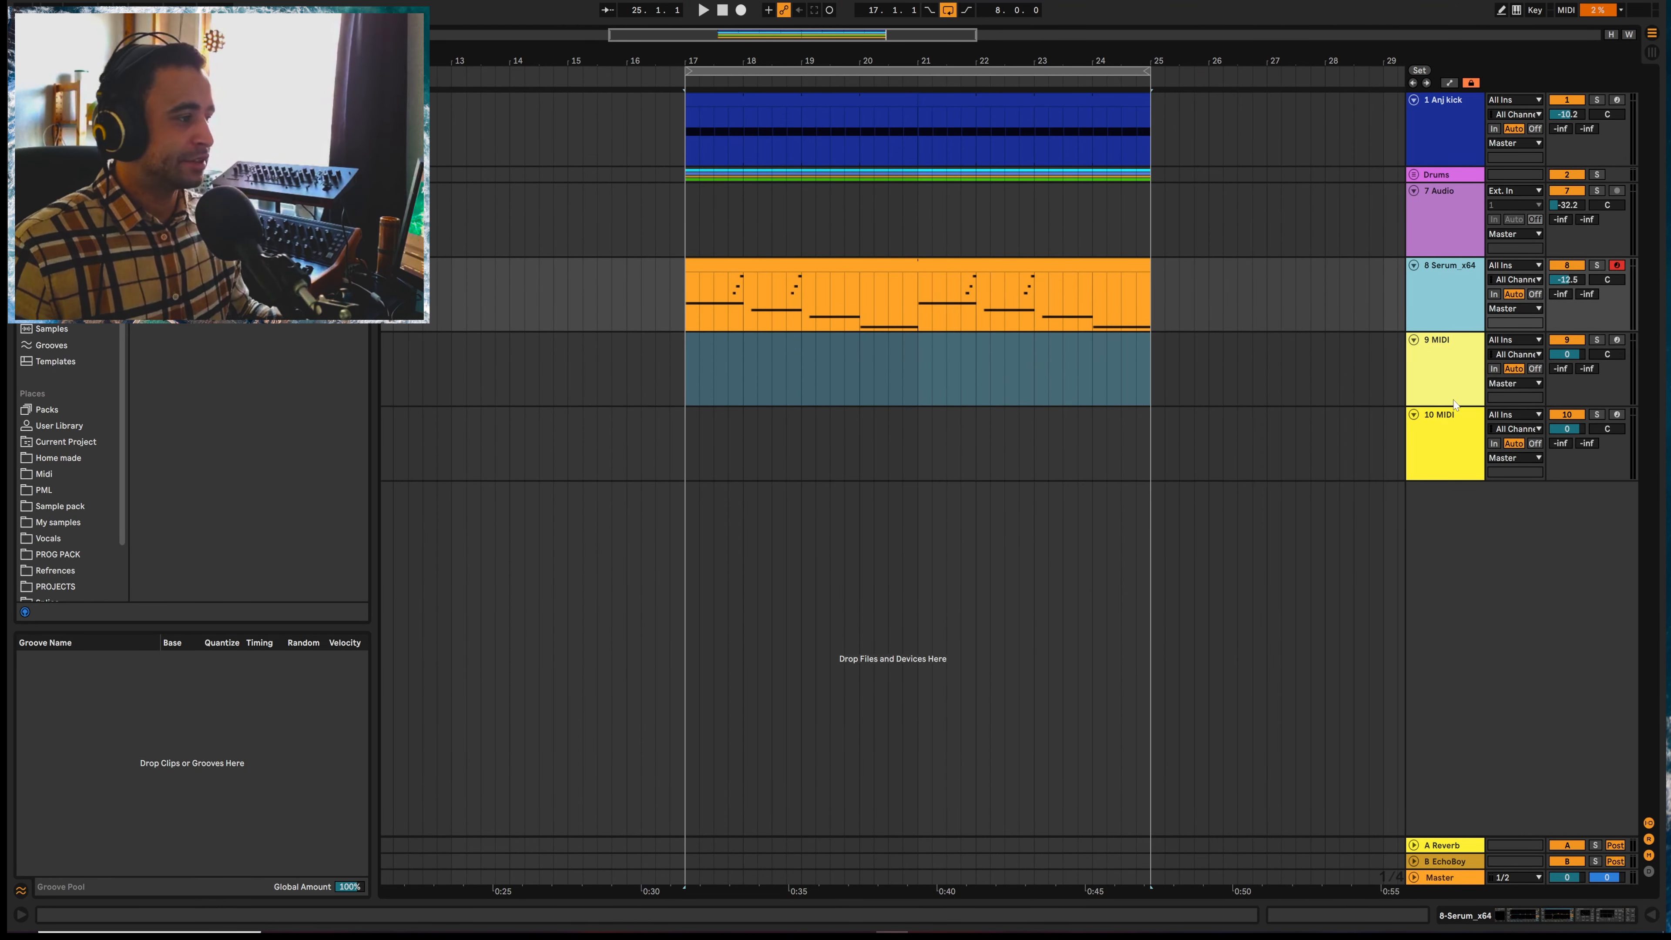
Save the Serum sound as the preset "Grimey bass" in the OOTL Free pack folder and close the plugin window
{"action": "left_click", "coordinate": [1503, 913]}
{"action": "left_click", "coordinate": [58, 743]}
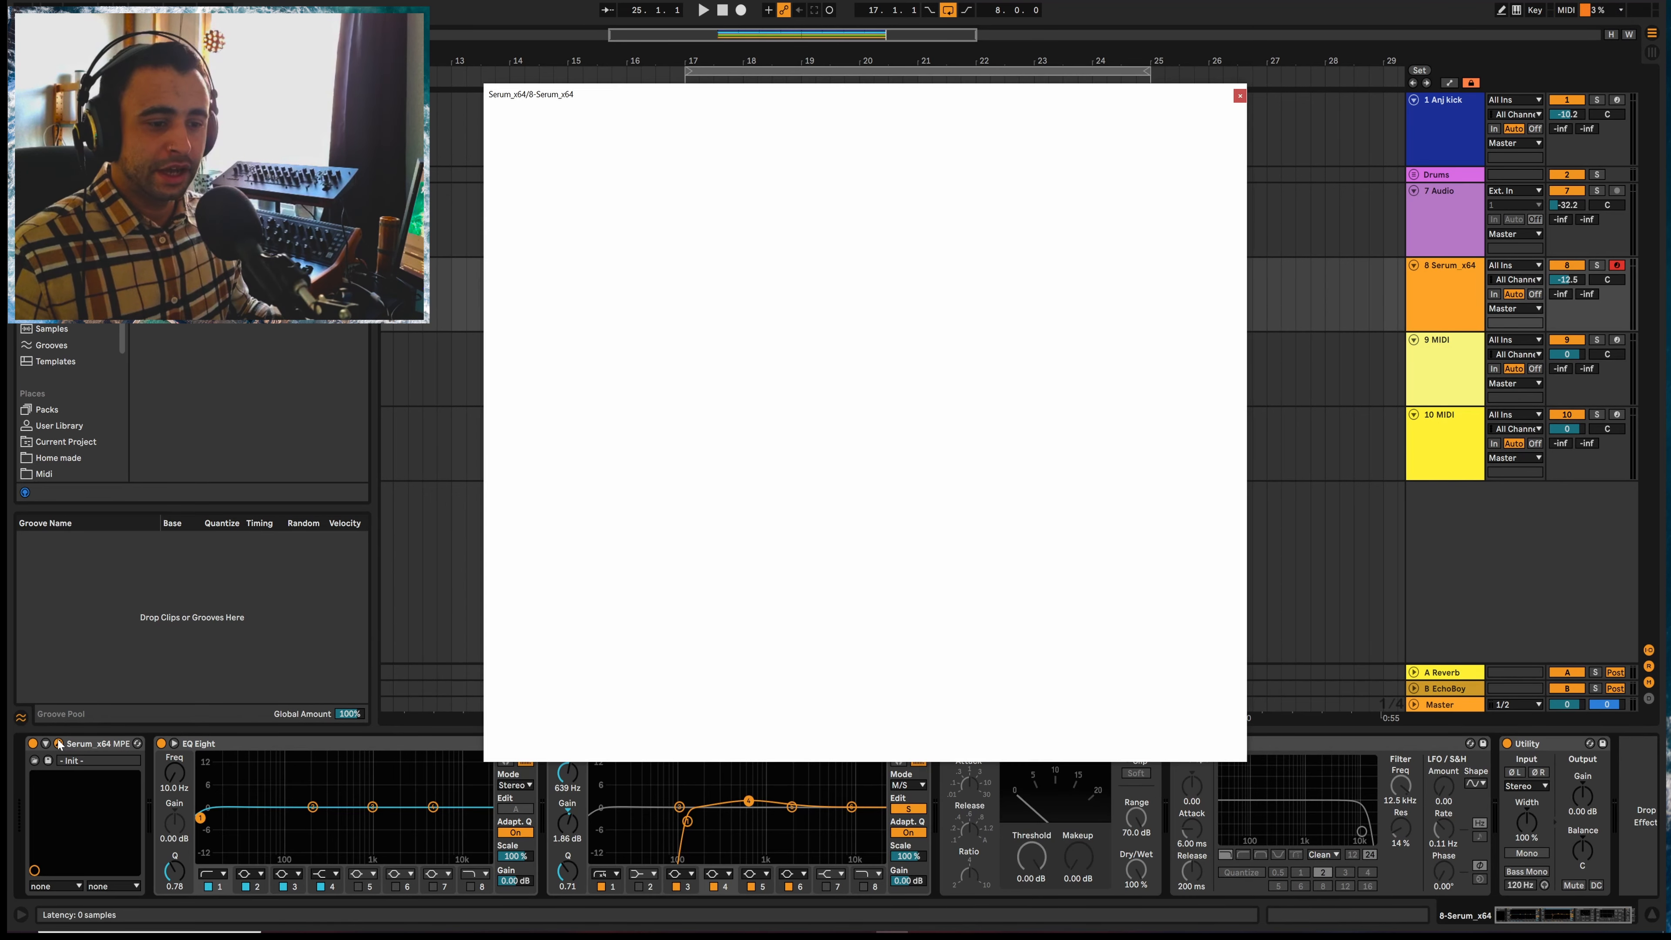
{"action": "left_click", "coordinate": [858, 119]}
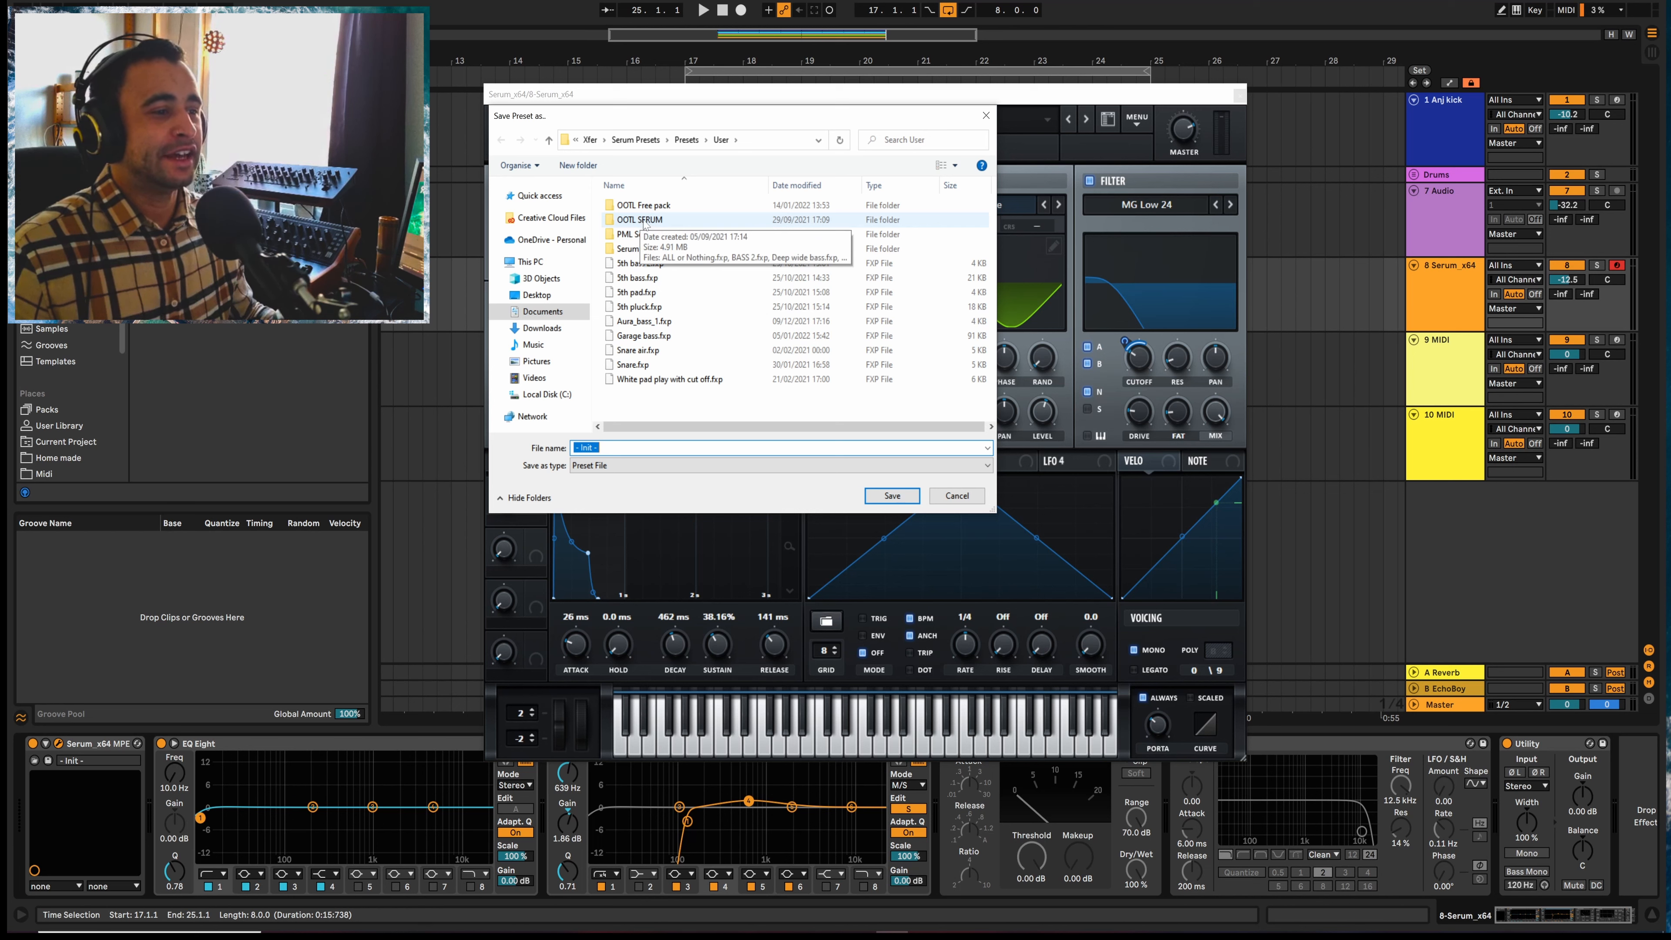
{"action": "double_click", "coordinate": [644, 221]}
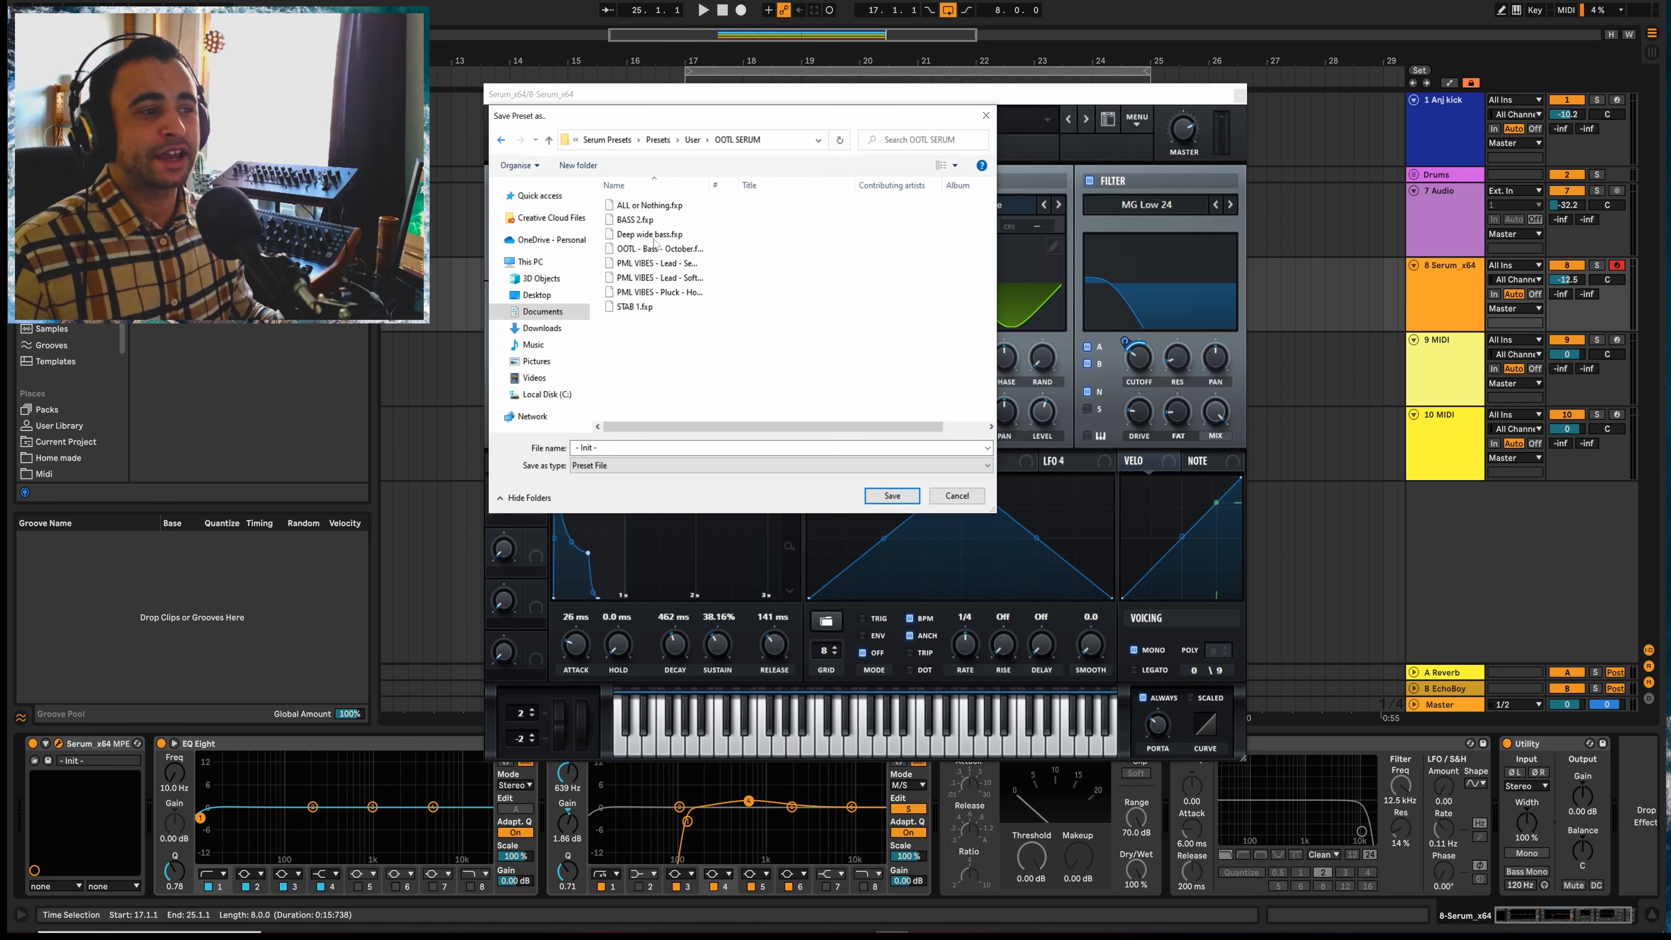
{"action": "key", "text": "alt+Left"}
{"action": "double_click", "coordinate": [652, 204]}
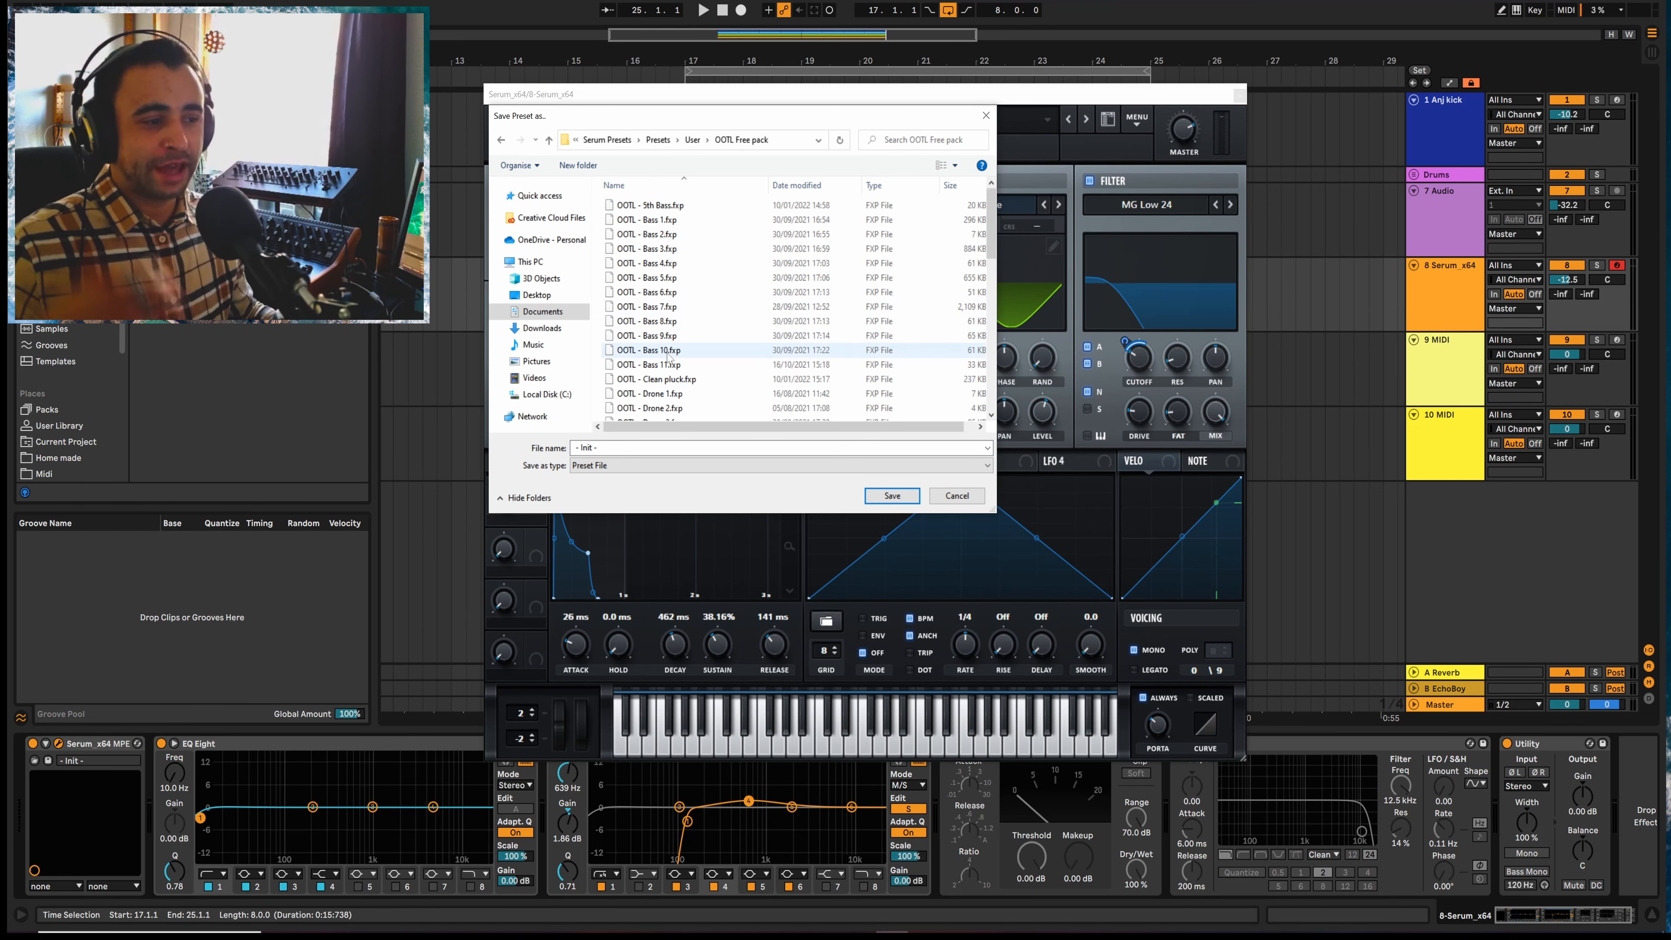
{"action": "left_click", "coordinate": [631, 449]}
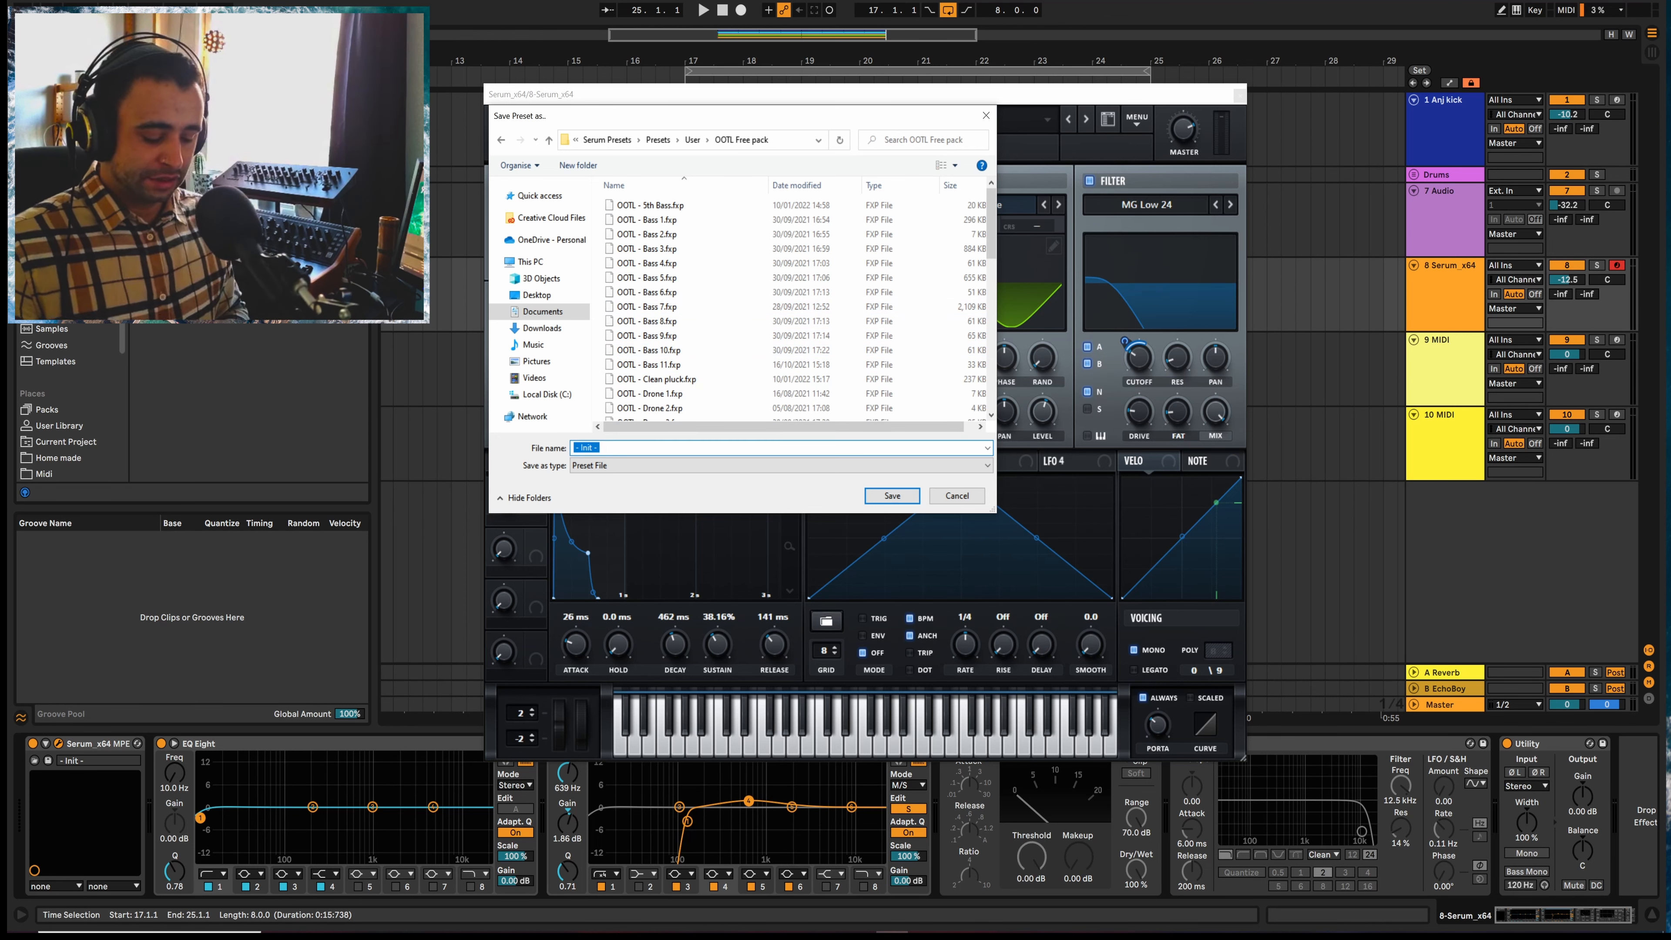
{"action": "type", "text": "Grim"}
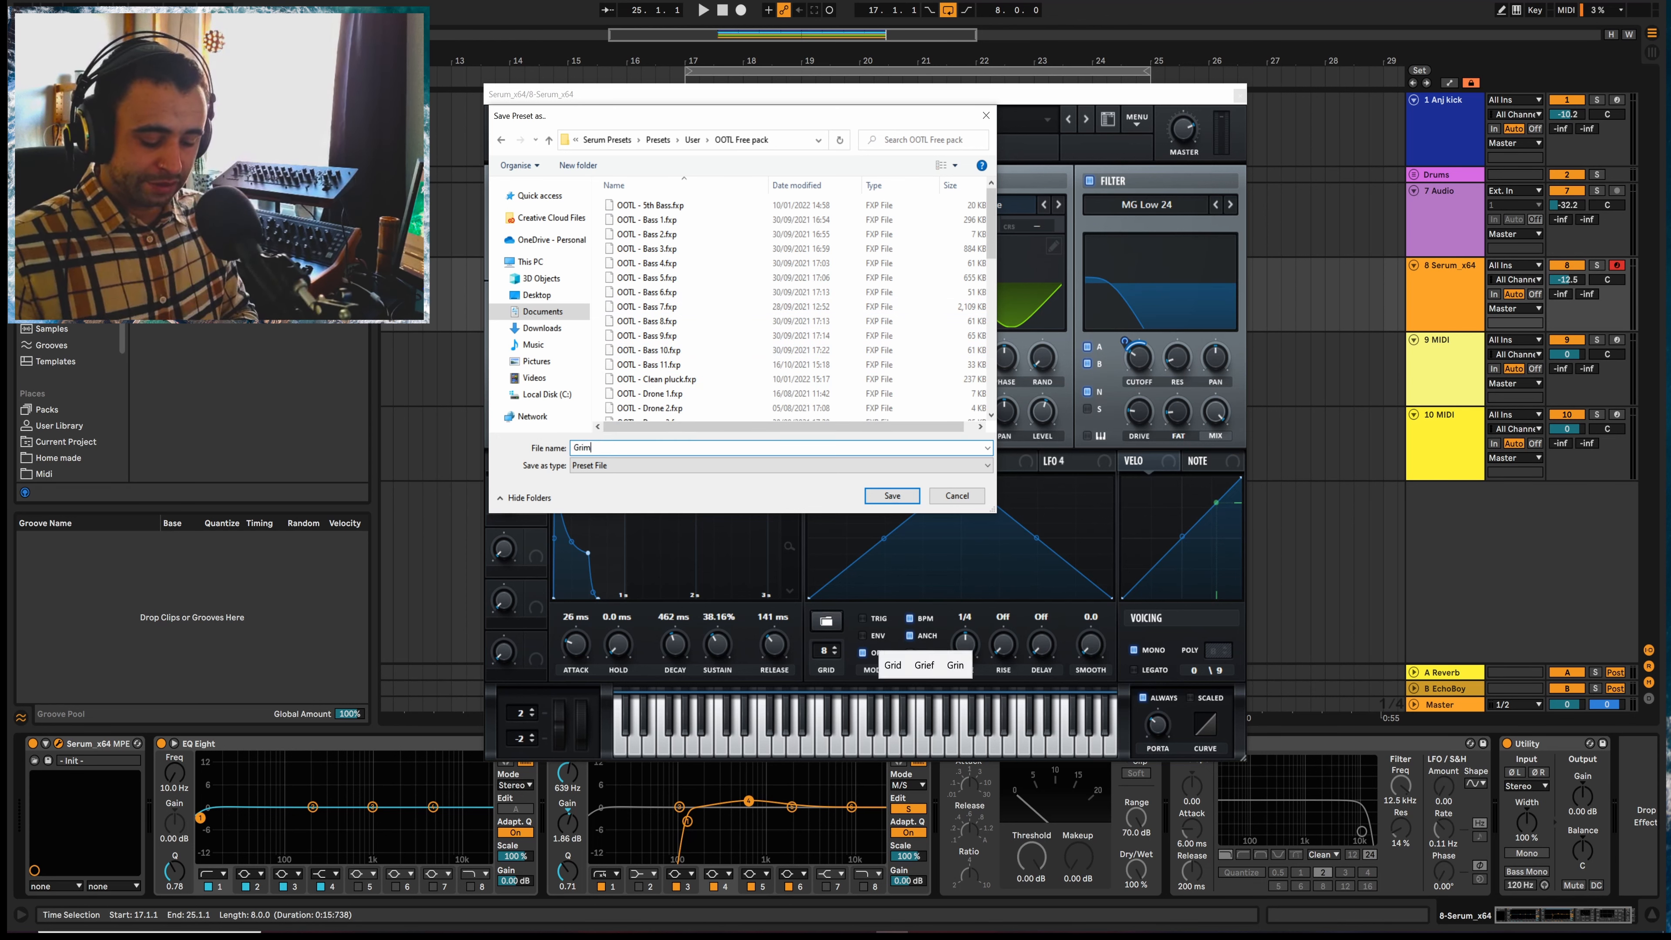
{"action": "type", "text": "ey bass"}
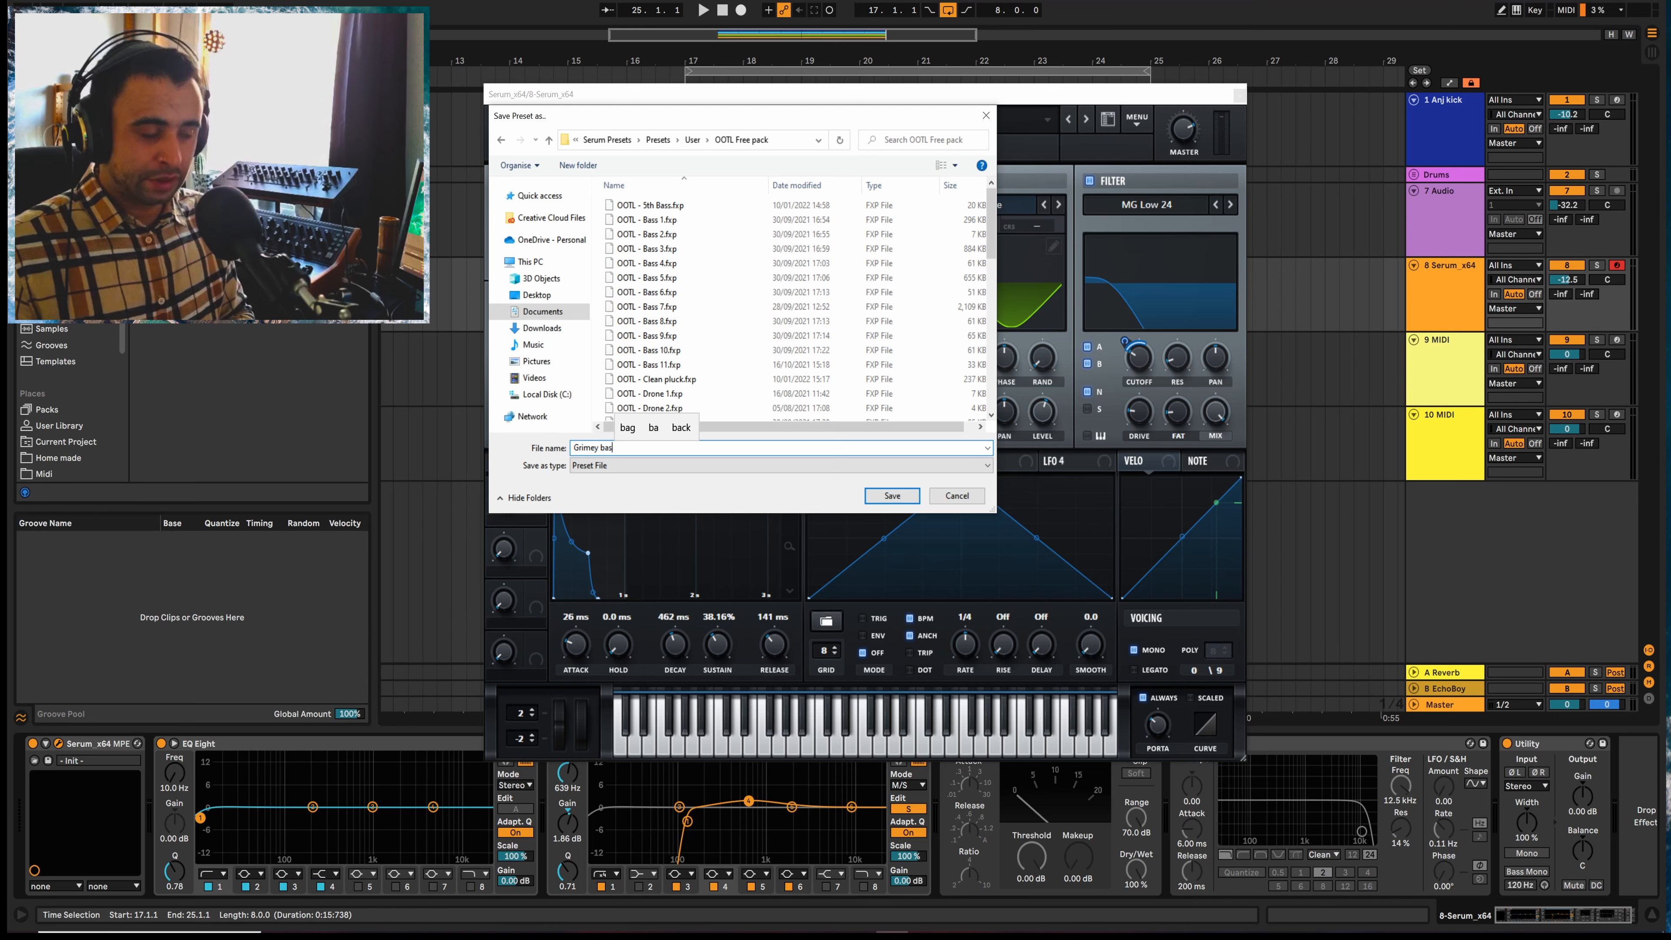
{"action": "left_click", "coordinate": [883, 503]}
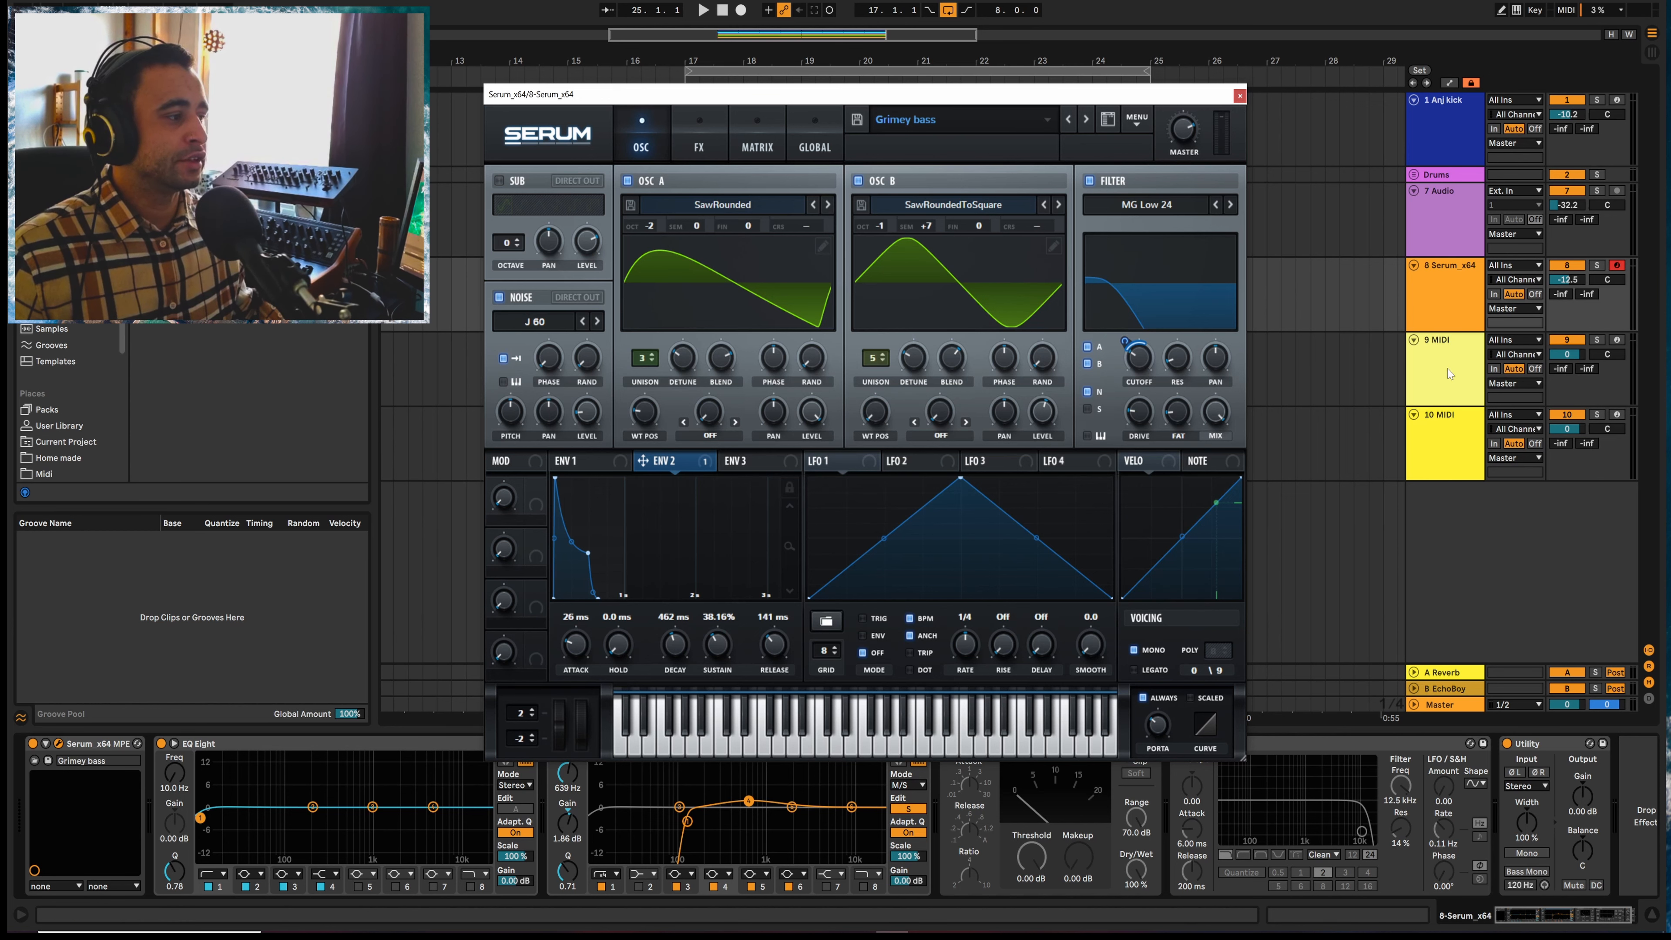
{"action": "left_click", "coordinate": [1239, 96]}
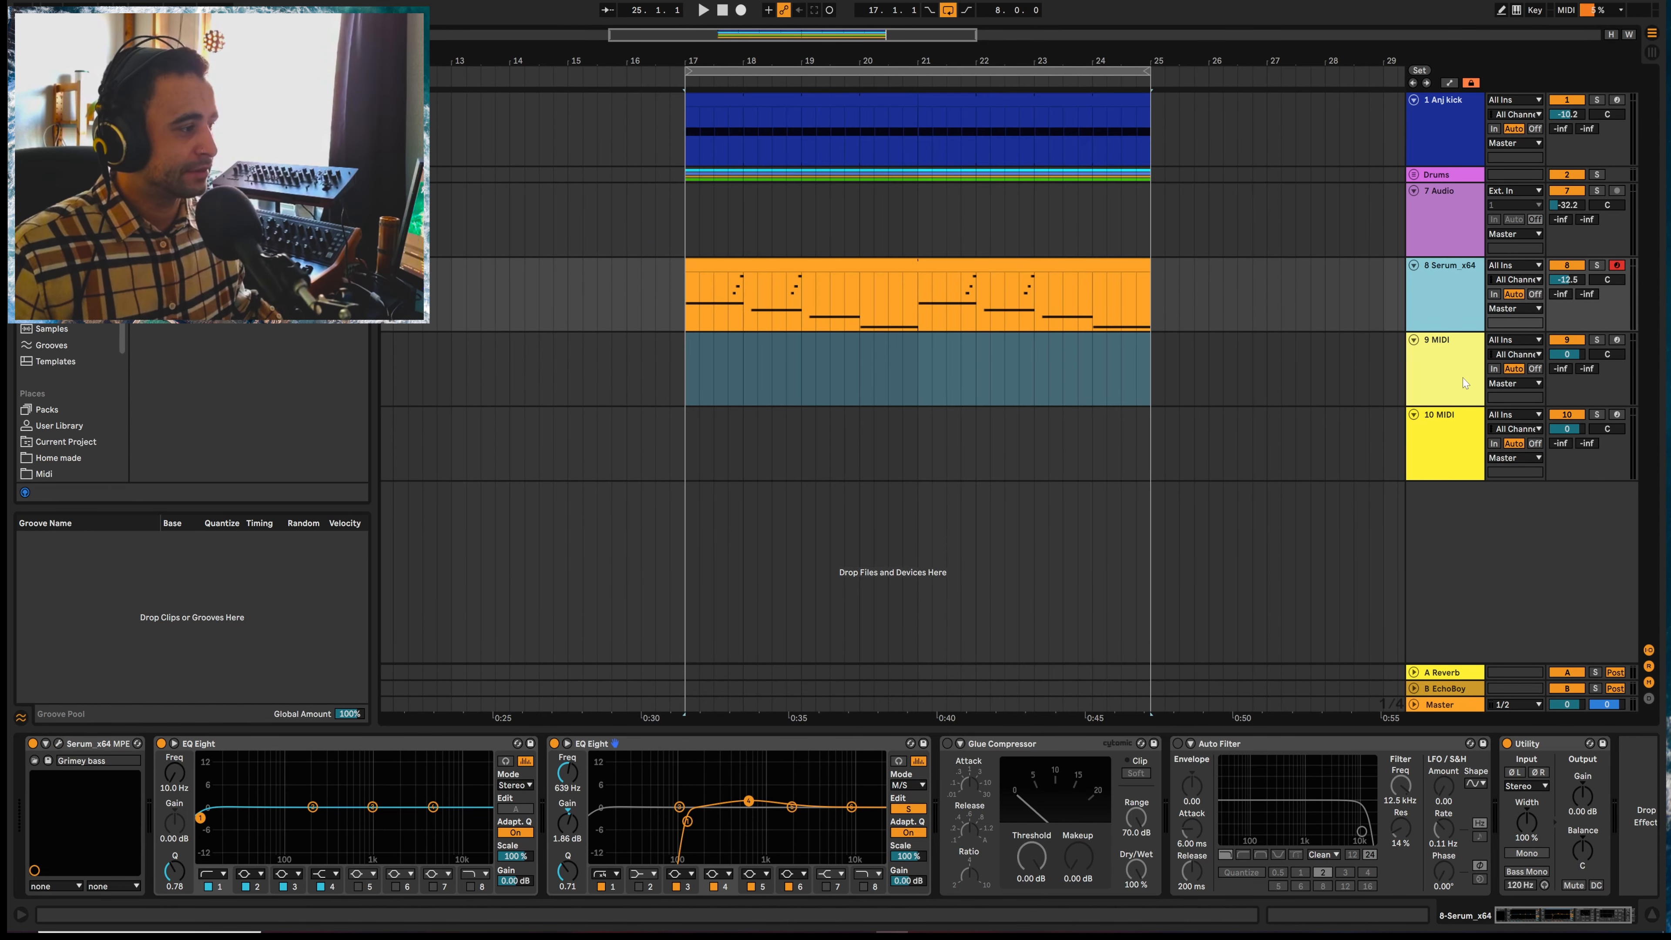
Duplicate the Serum track and reset the copy's Serum instance to the Init preset
{"action": "key", "text": "ctrl+d"}
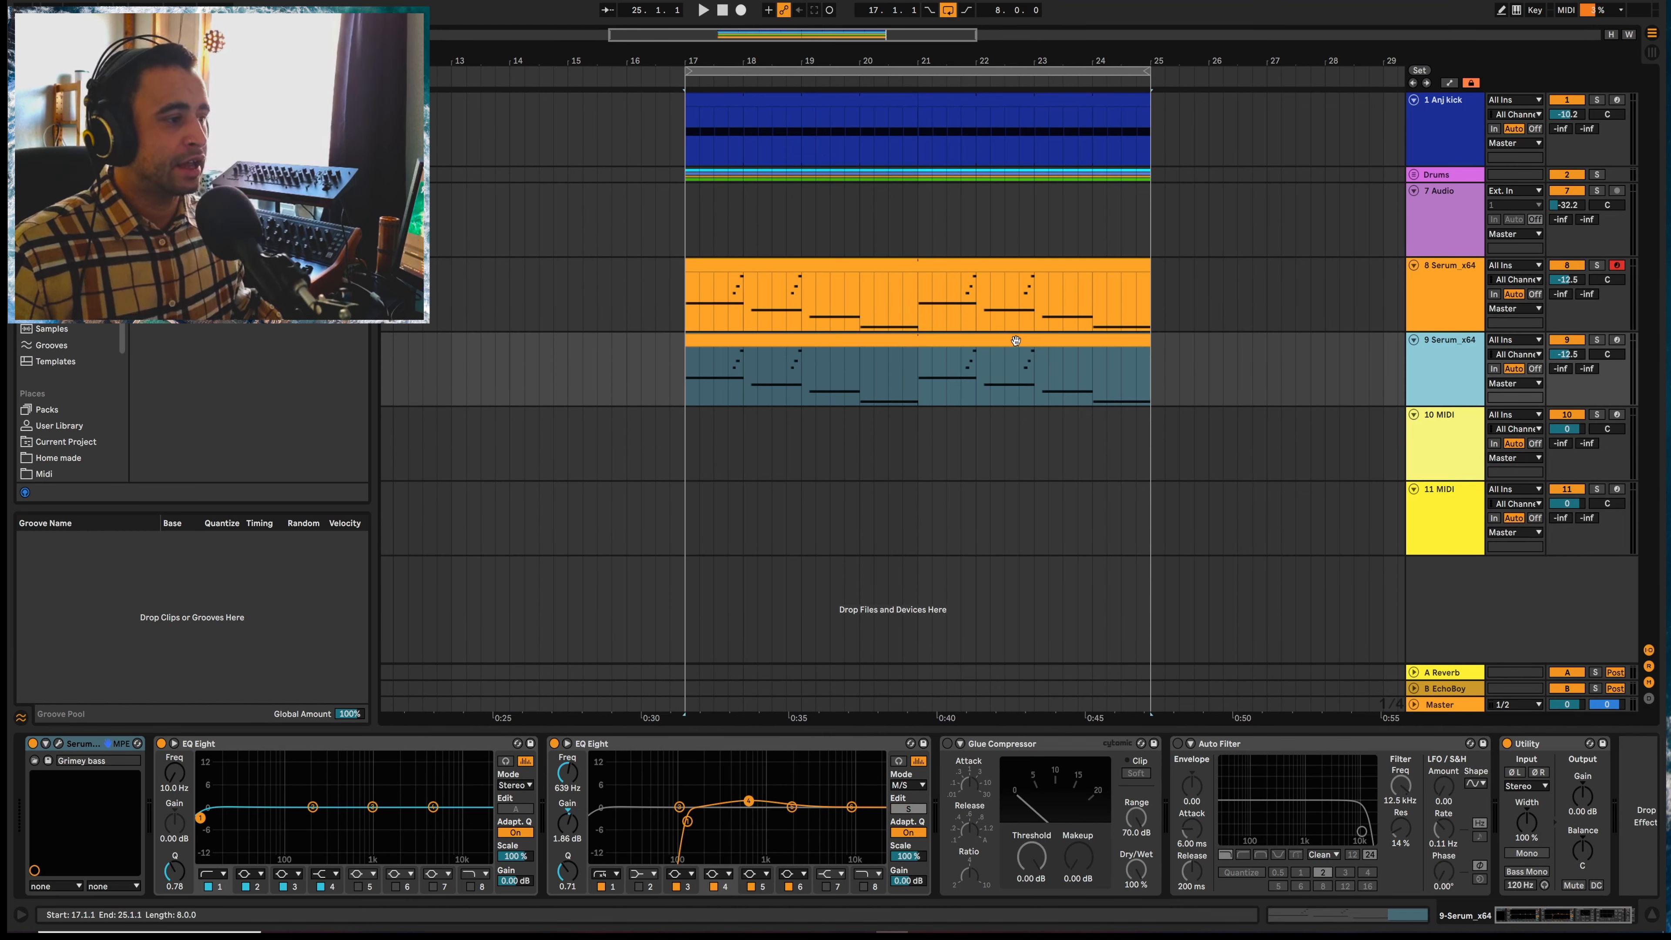
{"action": "left_click", "coordinate": [1017, 356]}
{"action": "left_click", "coordinate": [1428, 383]}
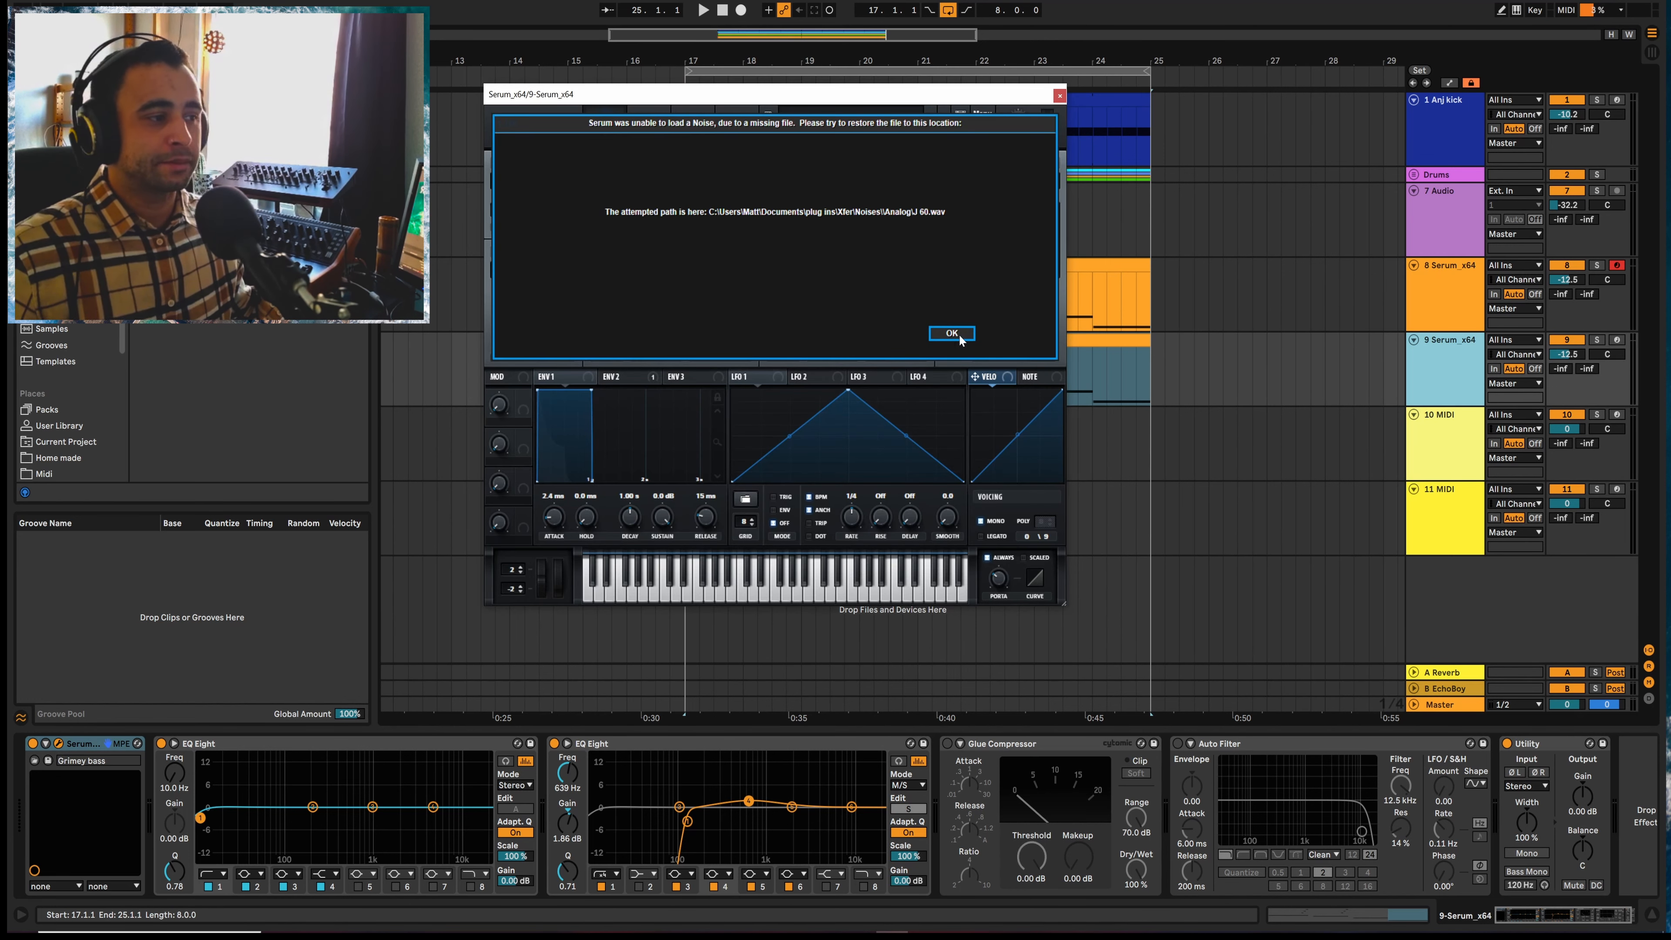
{"action": "left_click", "coordinate": [965, 337]}
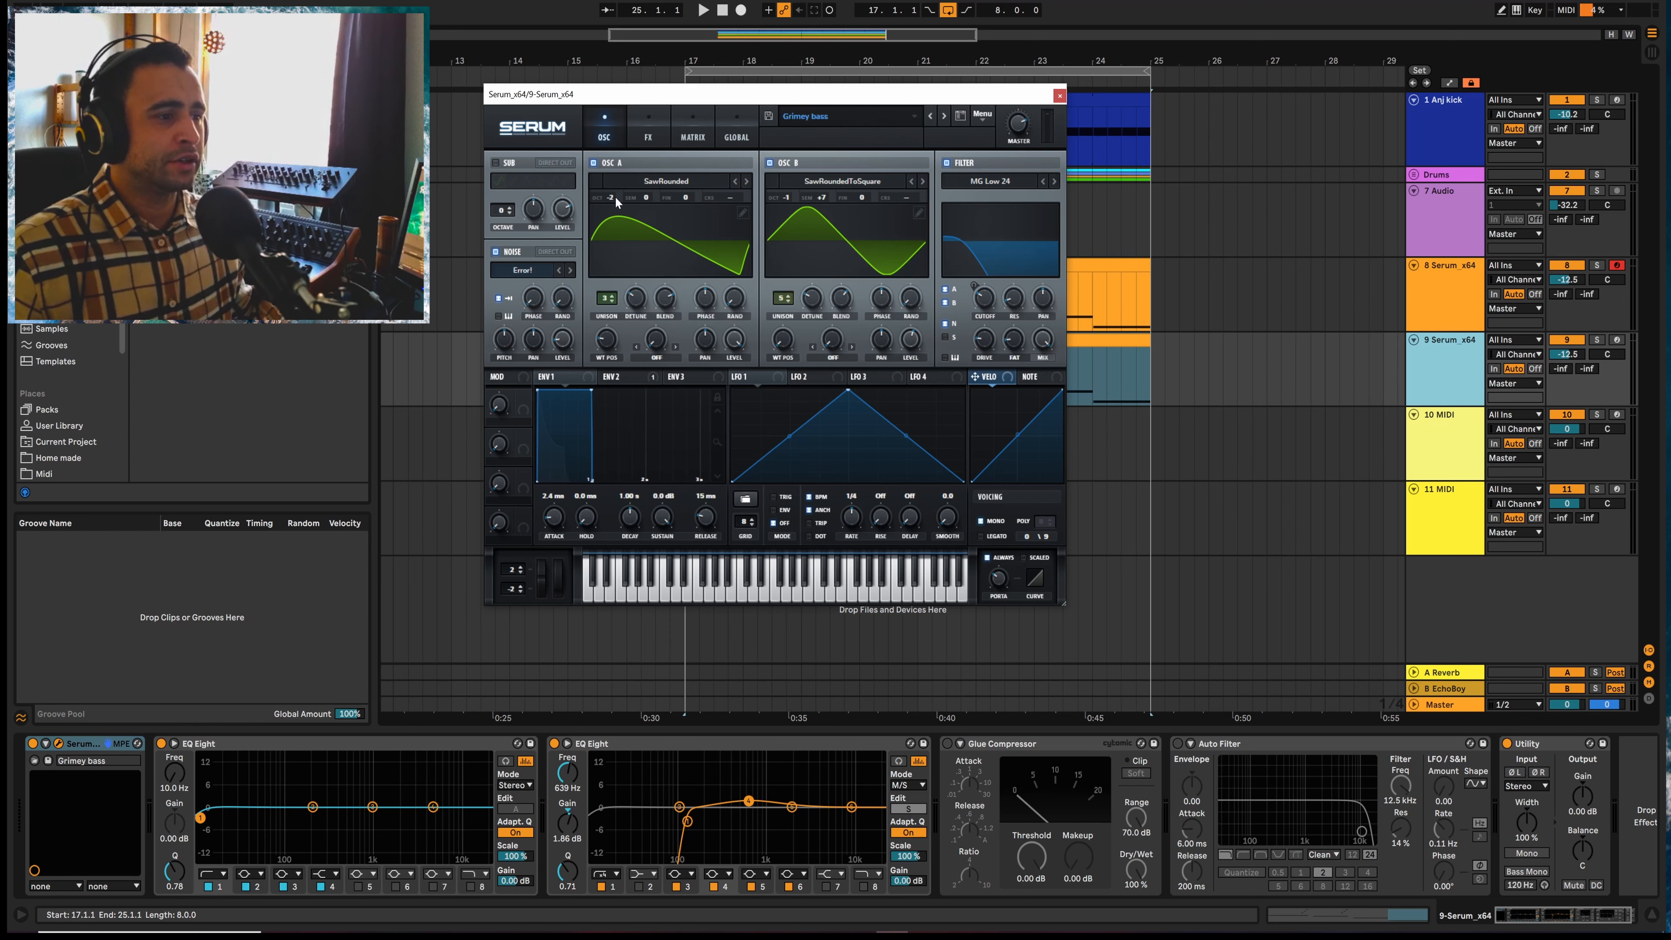
{"action": "left_click", "coordinate": [983, 118]}
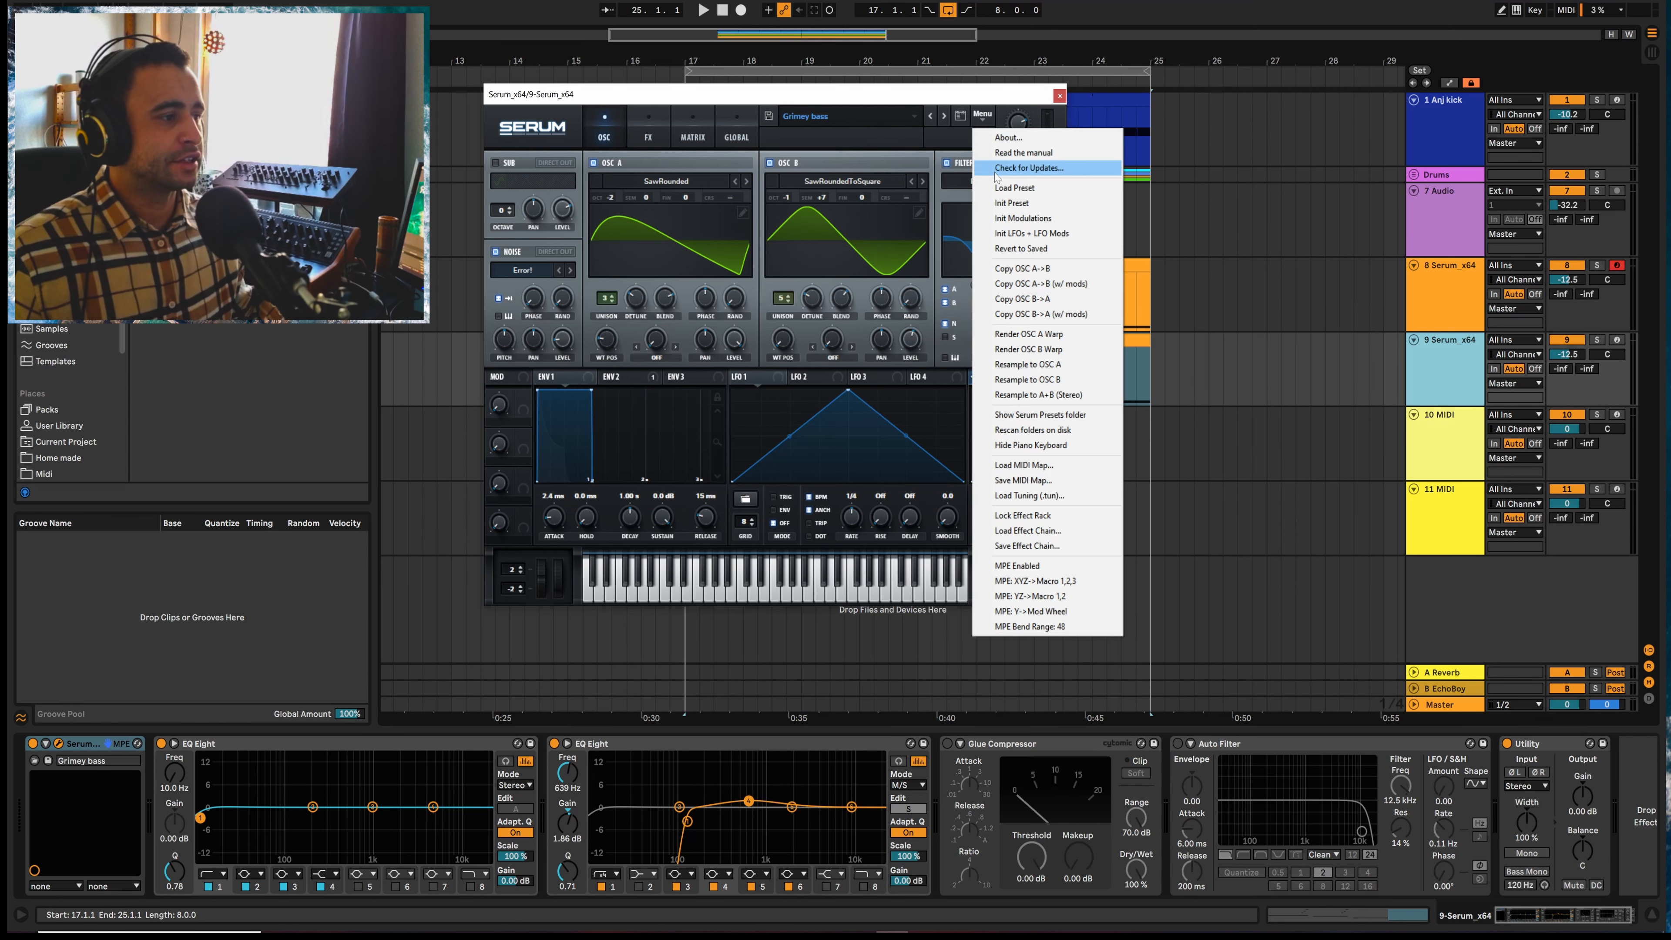
{"action": "left_click", "coordinate": [990, 135]}
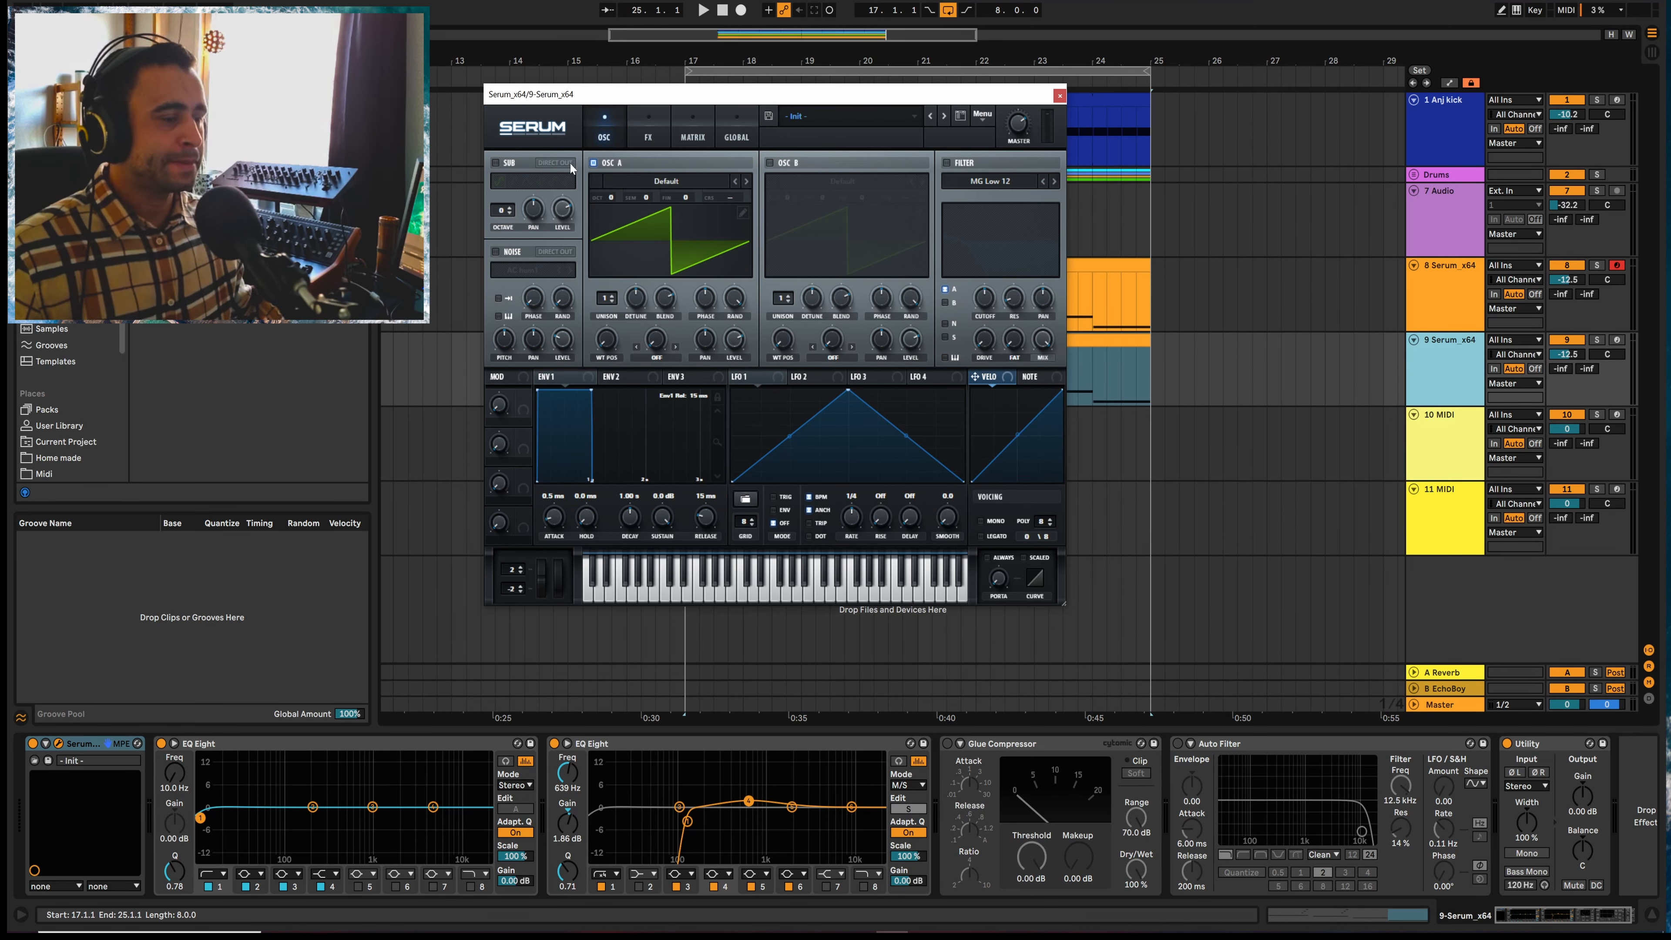
Enable the filter as MG Low 24, assign Env 2 to its cutoff and check the routing in the modulation matrix
{"action": "left_click", "coordinate": [946, 162]}
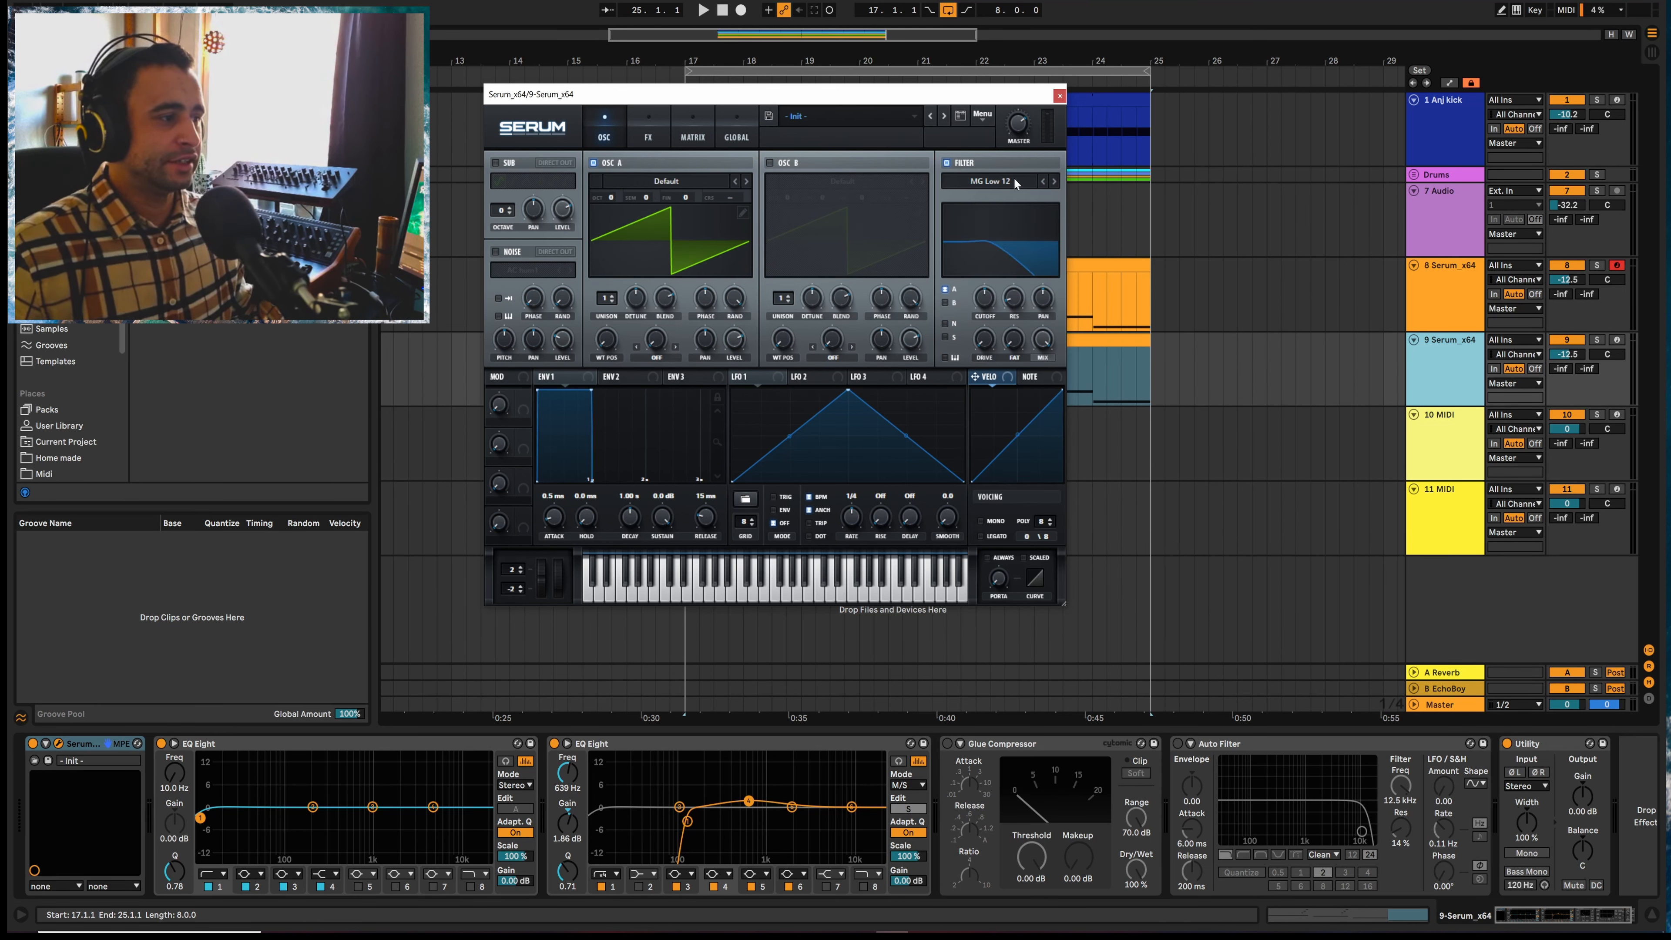
{"action": "left_click", "coordinate": [1053, 181]}
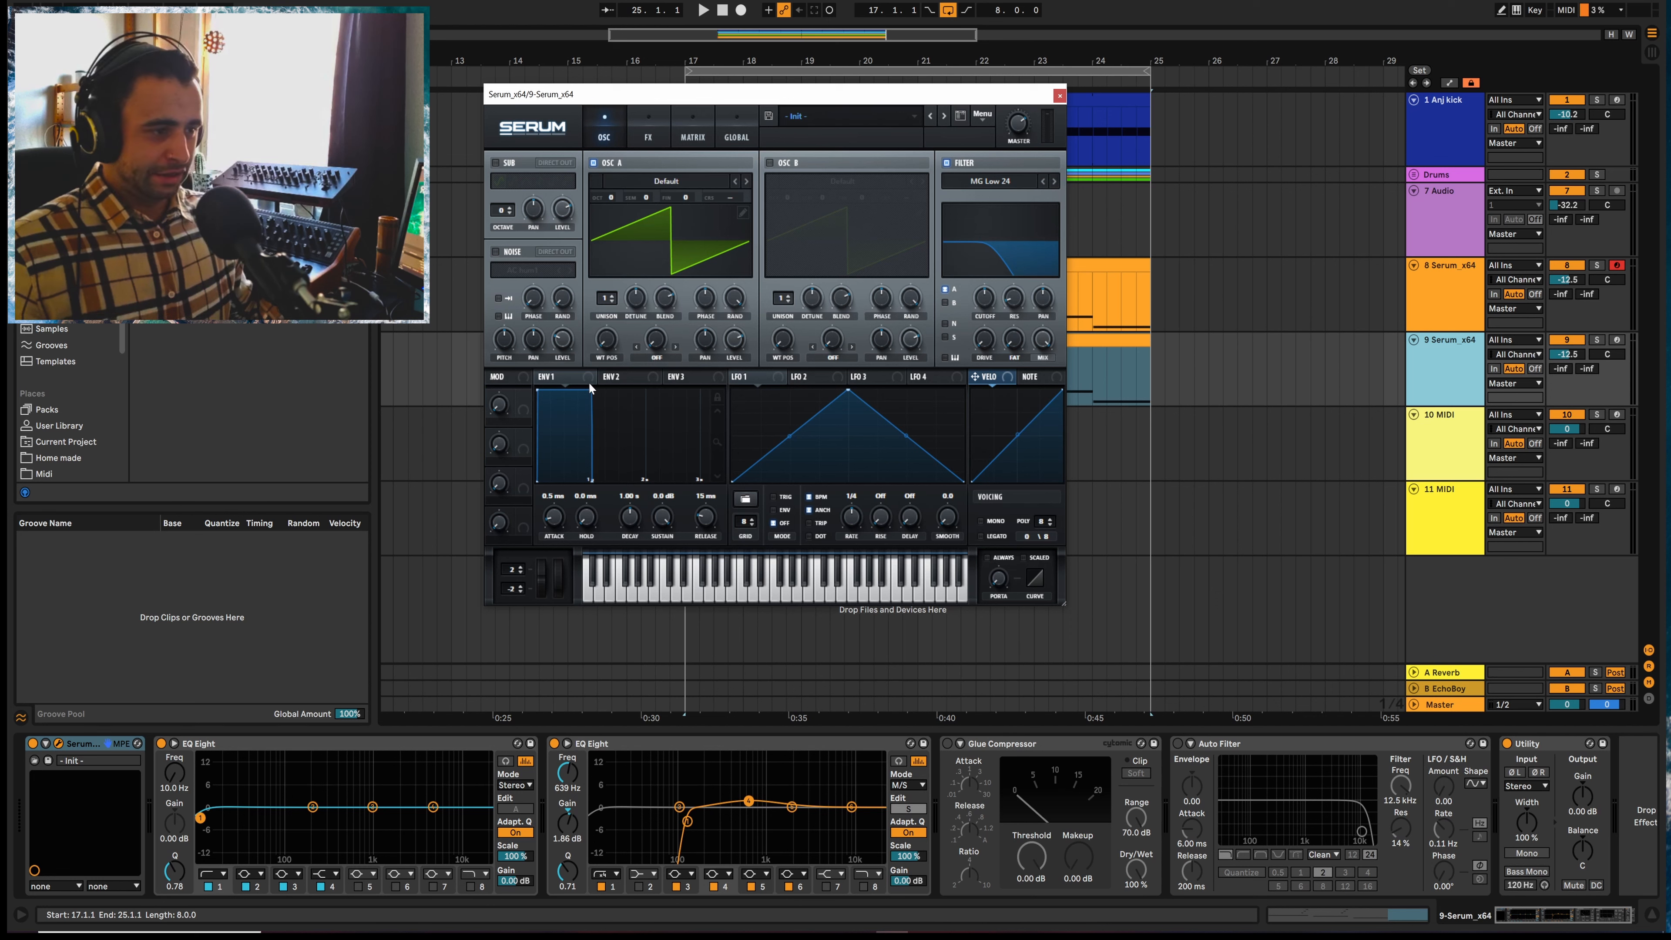
{"action": "left_click_drag", "start_coordinate": [979, 298], "coordinate": [983, 299]}
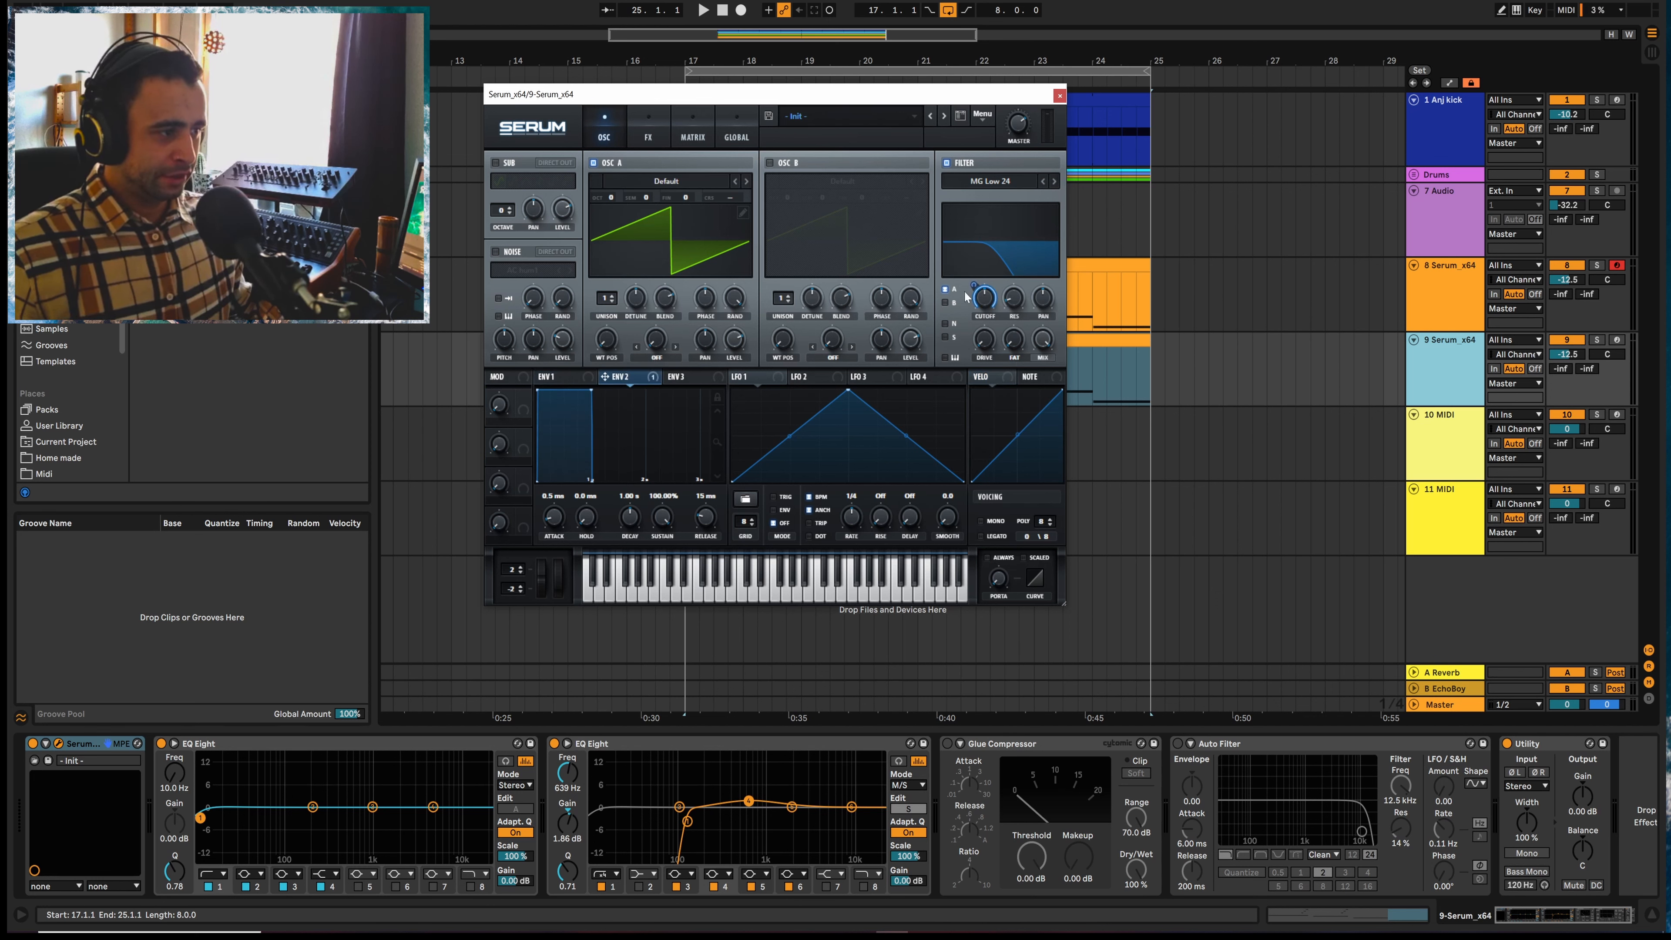
{"action": "left_click", "coordinate": [692, 138]}
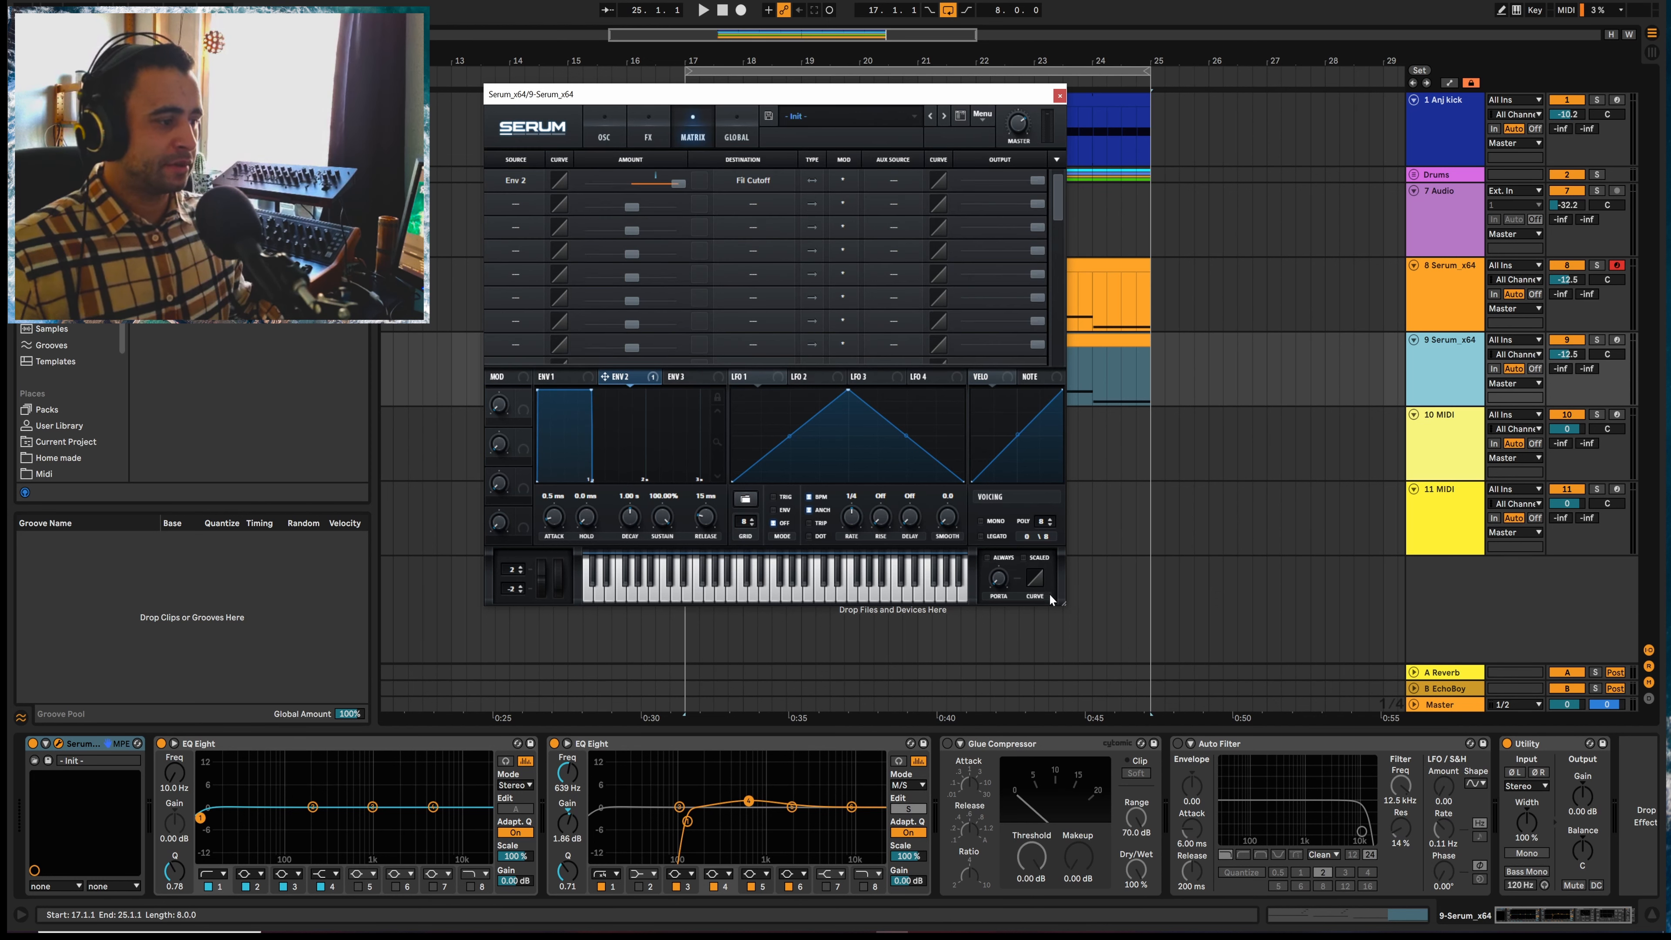
Enlarge the Serum window and reposition it so the whole interface fits on screen
{"action": "left_click_drag", "start_coordinate": [1064, 602], "coordinate": [1204, 720]}
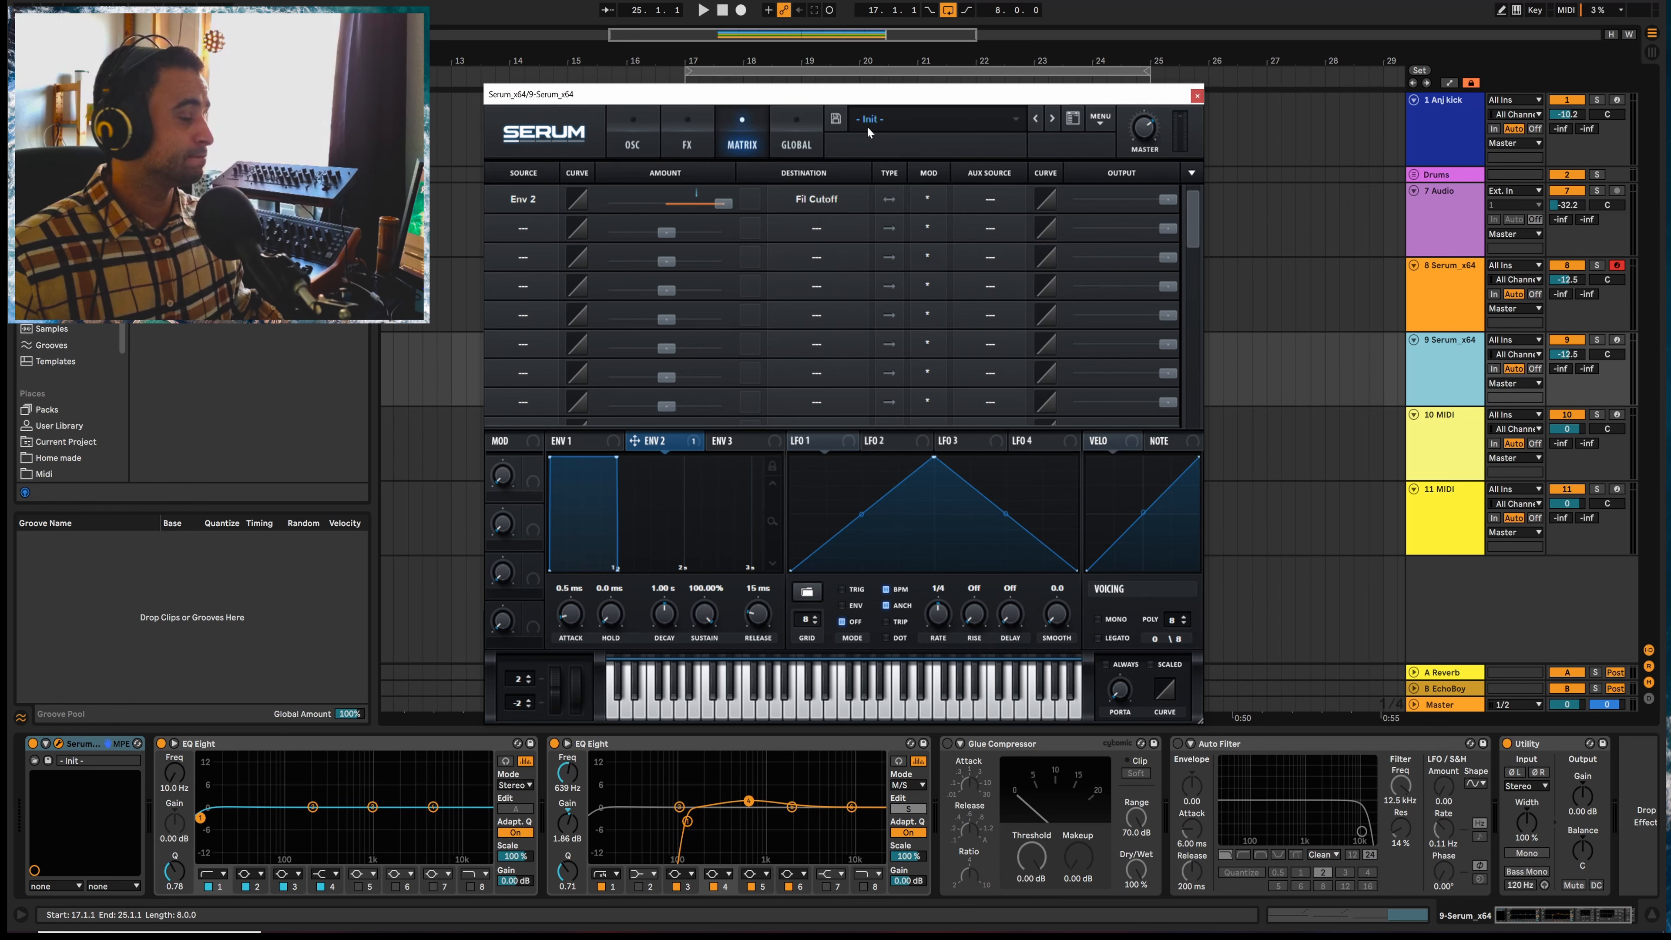
{"action": "left_click_drag", "start_coordinate": [864, 95], "coordinate": [794, 45]}
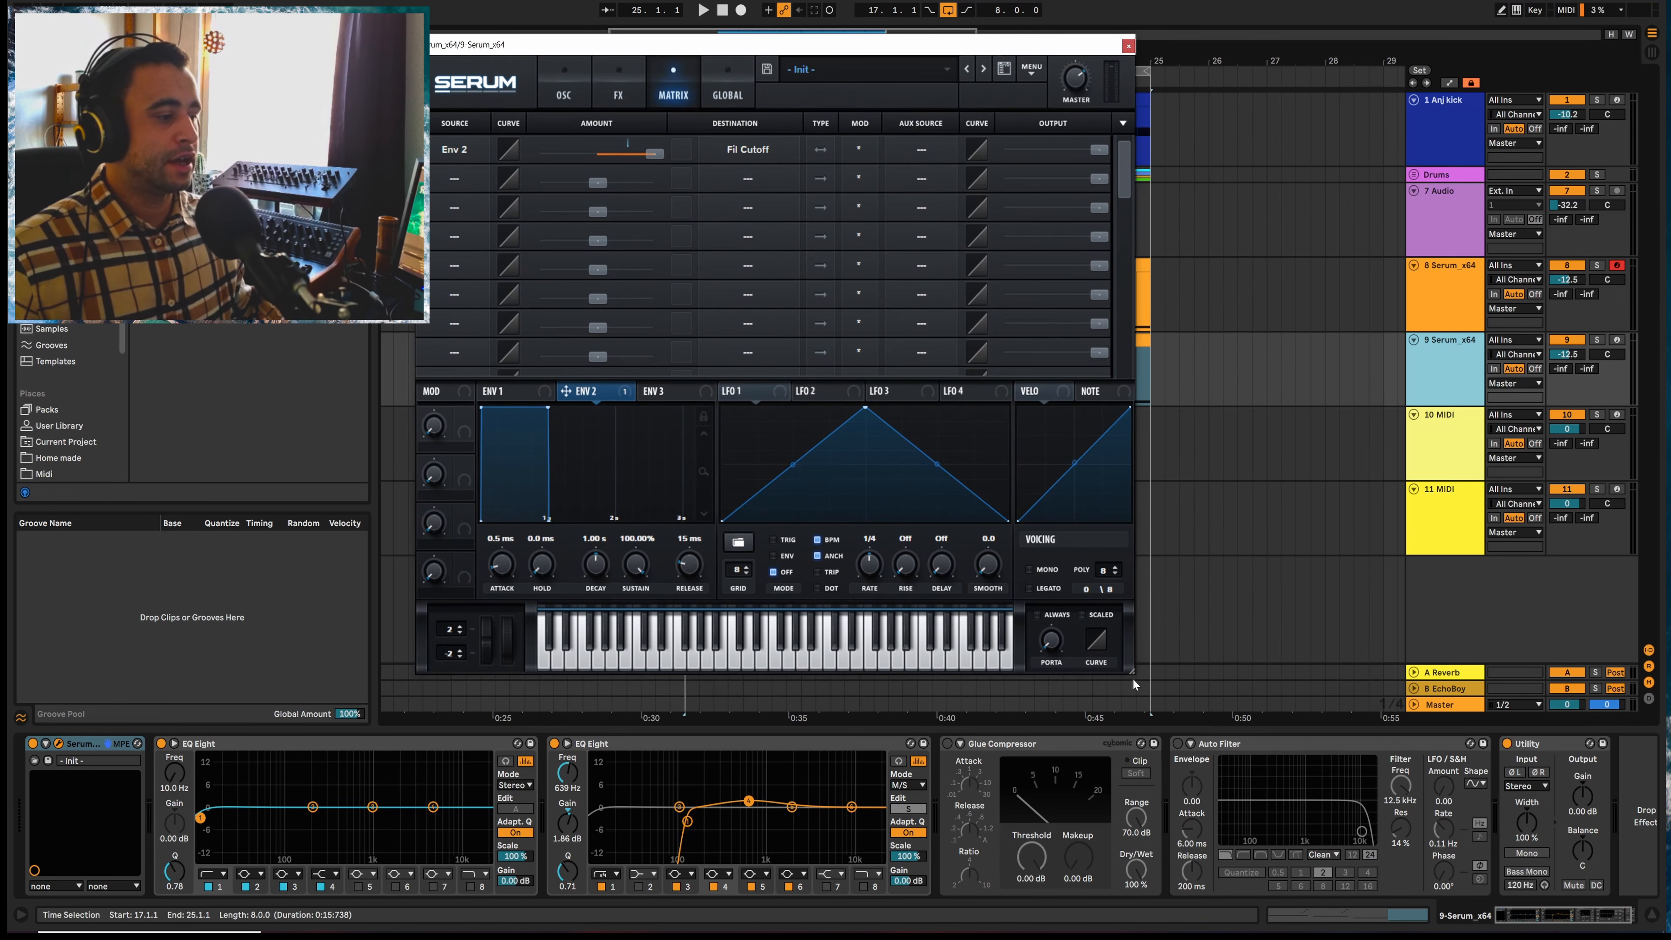
{"action": "left_click_drag", "start_coordinate": [1132, 678], "coordinate": [1277, 809]}
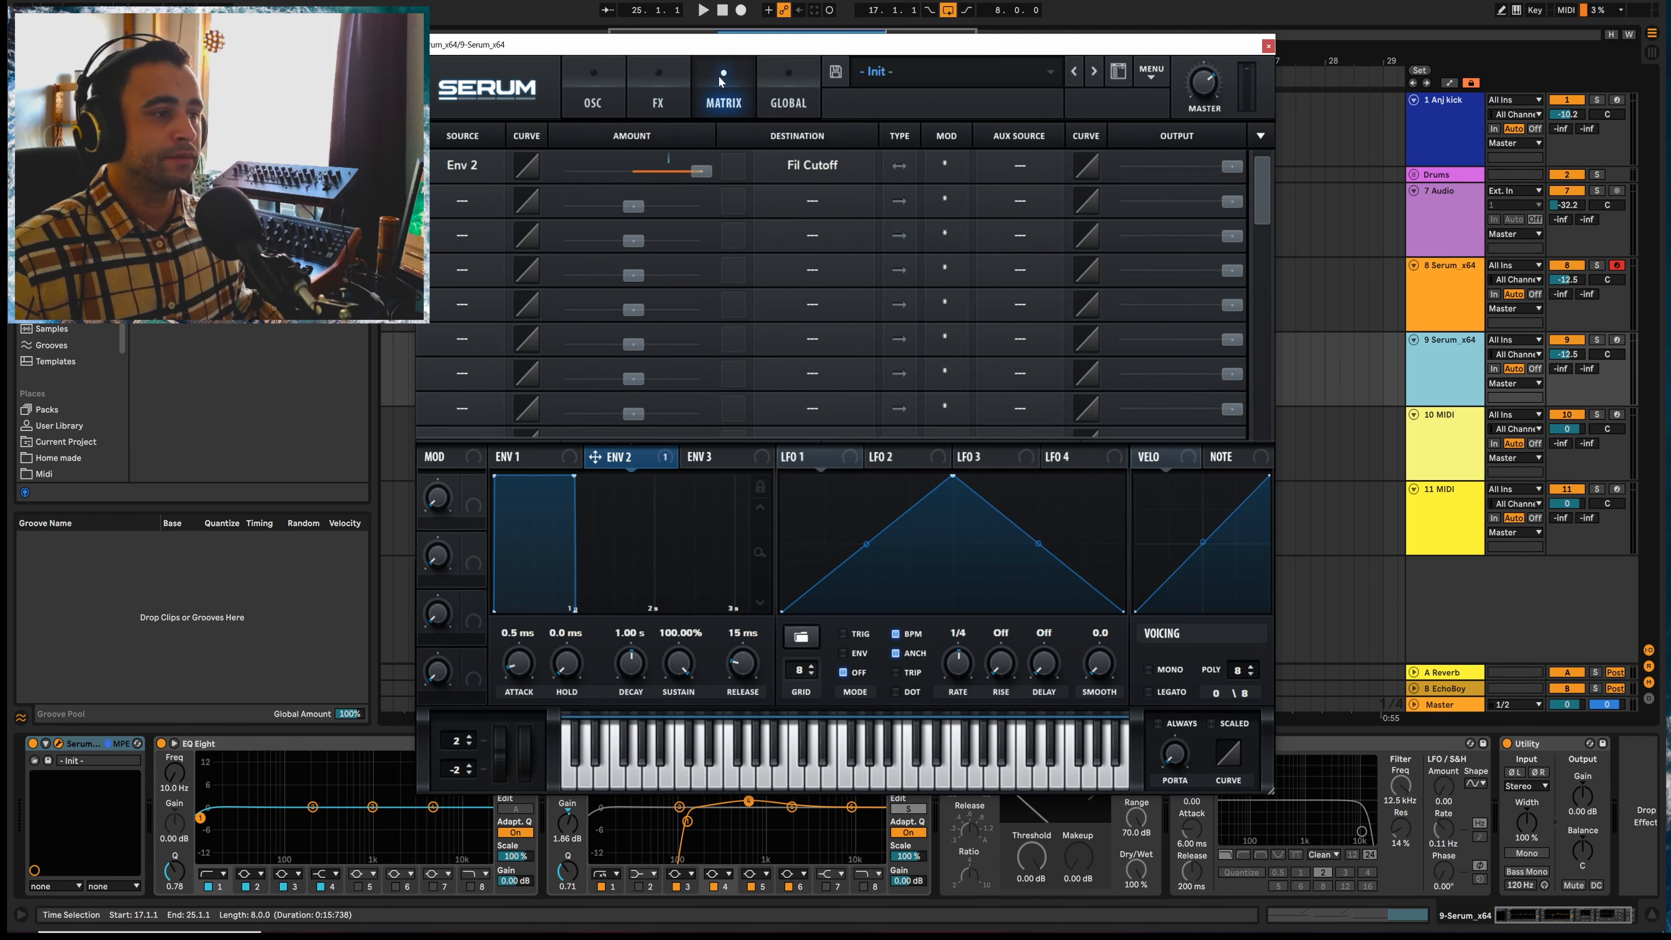
{"action": "mouse_move", "coordinate": [740, 47]}
{"action": "left_mouse_down"}
{"action": "mouse_move", "coordinate": [713, 33]}
{"action": "mouse_move", "coordinate": [739, 32]}
{"action": "left_mouse_up"}
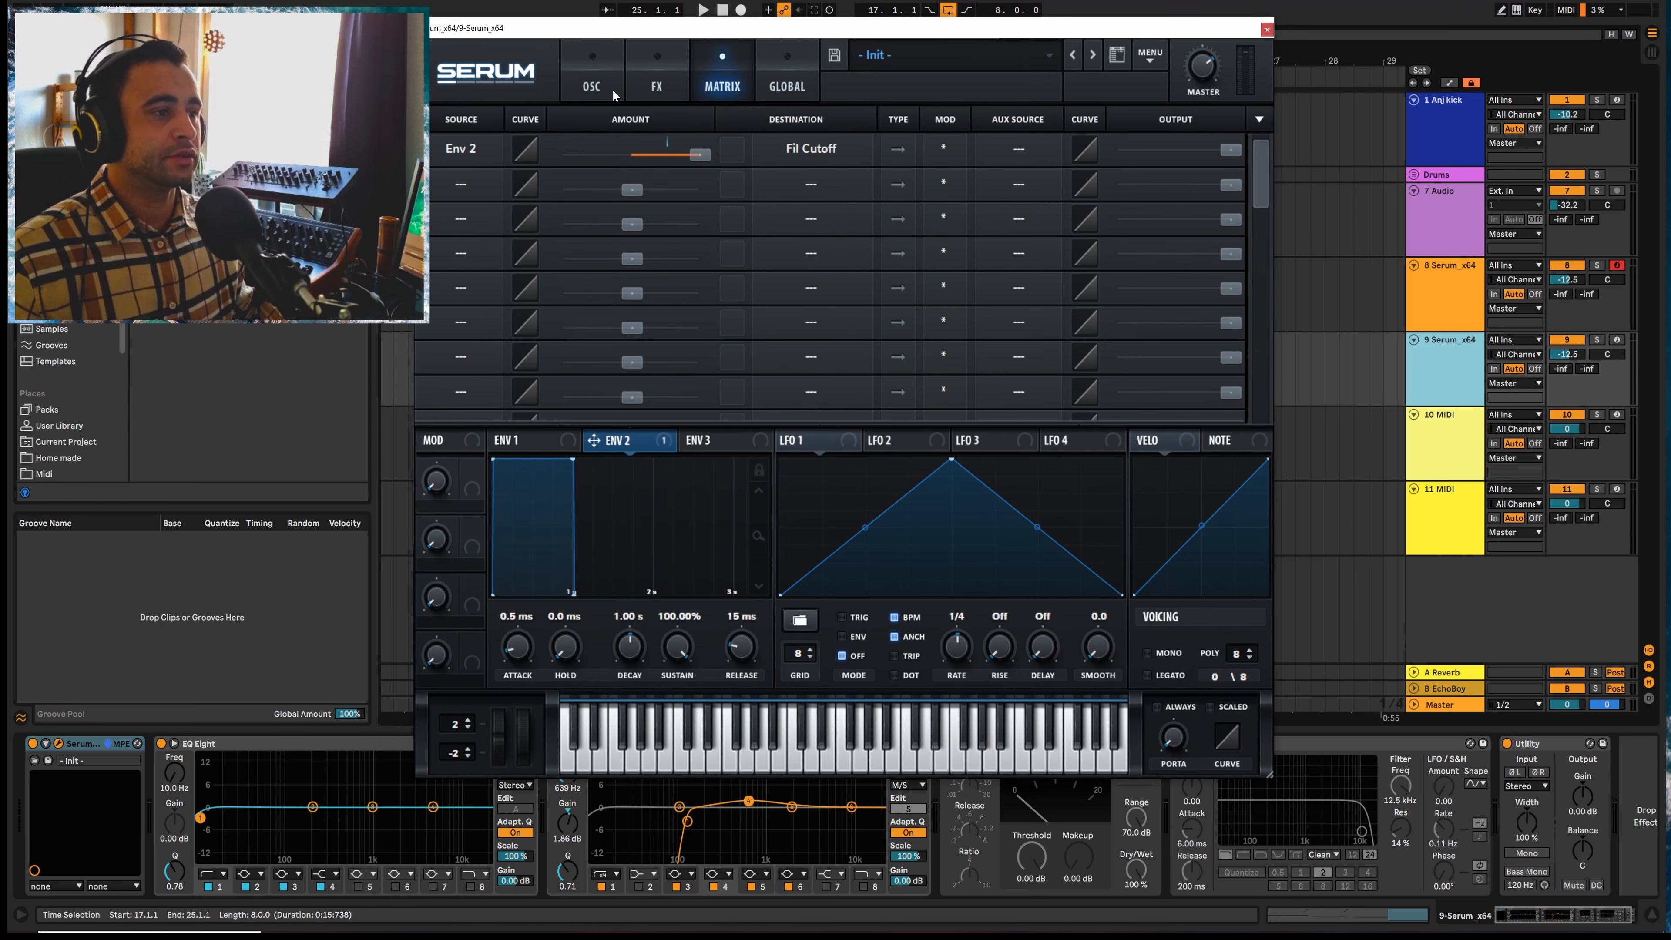
Arm the duplicated Serum track and reduce Env 2's modulation depth on the filter cutoff
{"action": "left_click", "coordinate": [591, 86]}
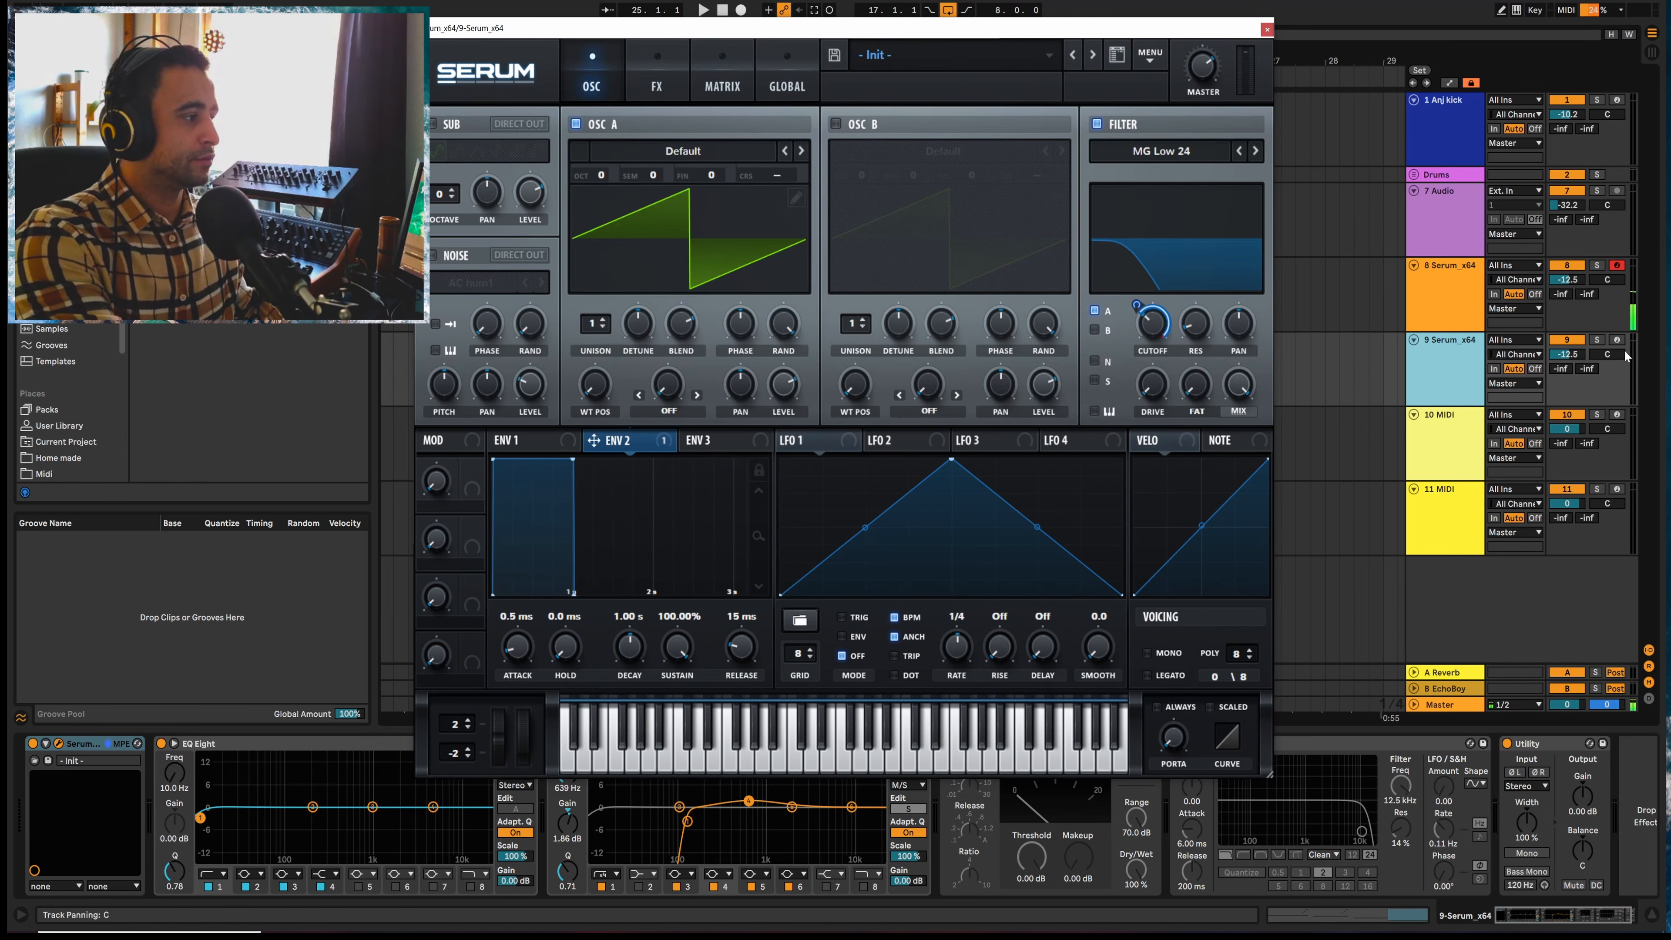
{"action": "left_click", "coordinate": [1447, 356]}
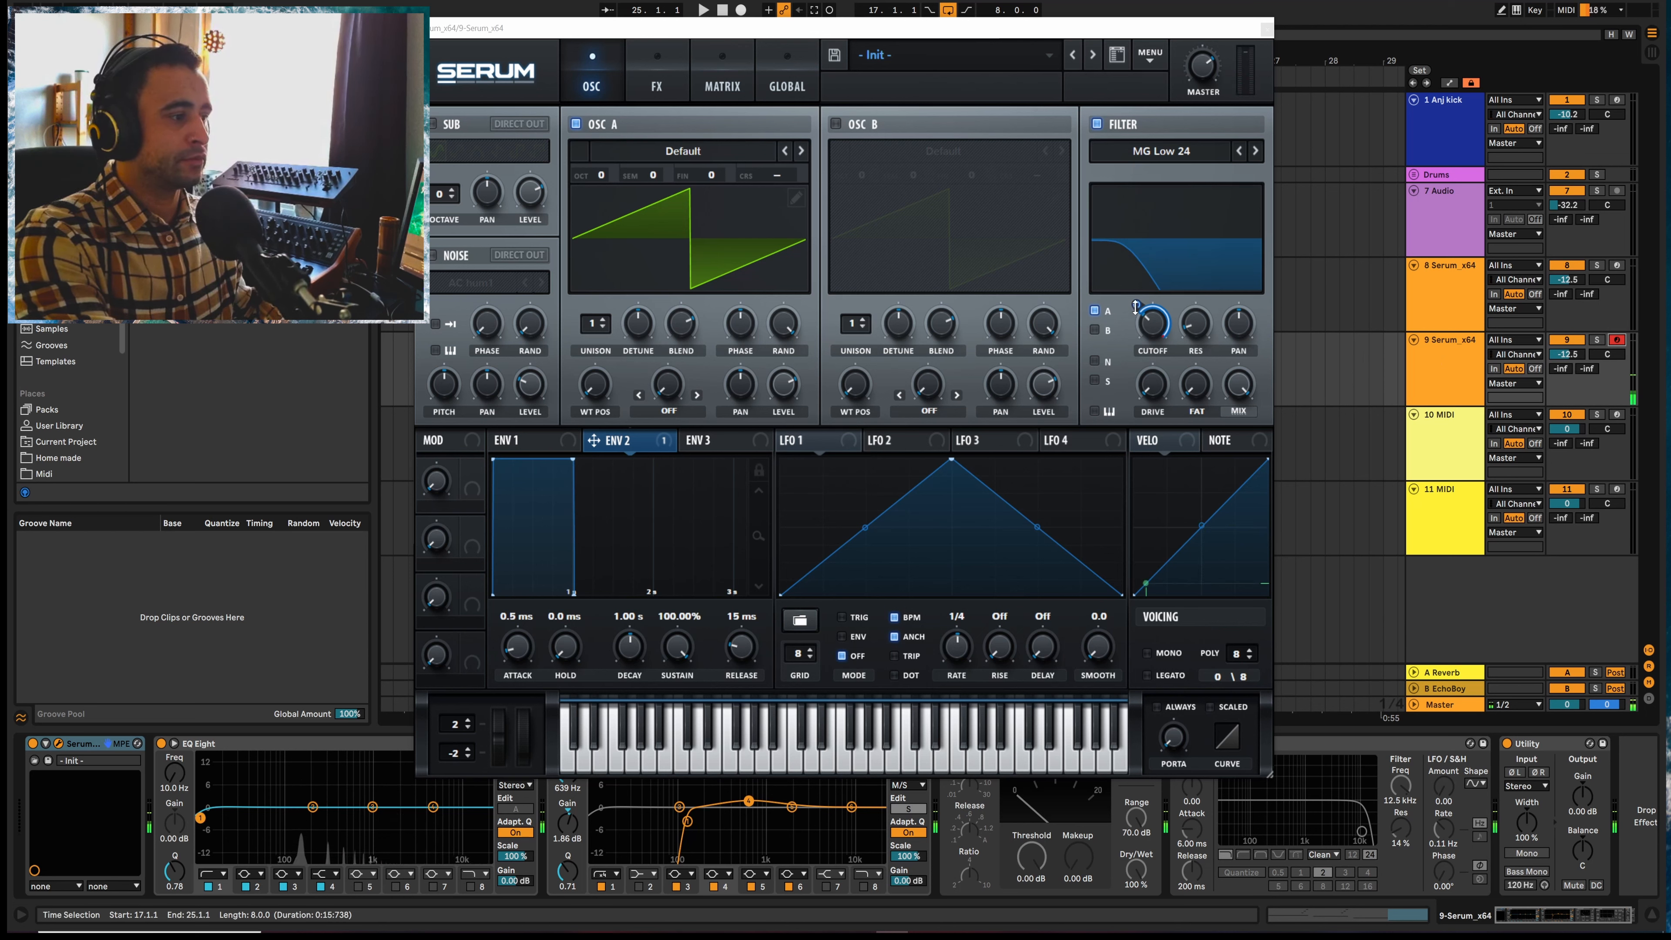
{"action": "left_click_drag", "start_coordinate": [1136, 306], "coordinate": [1152, 382]}
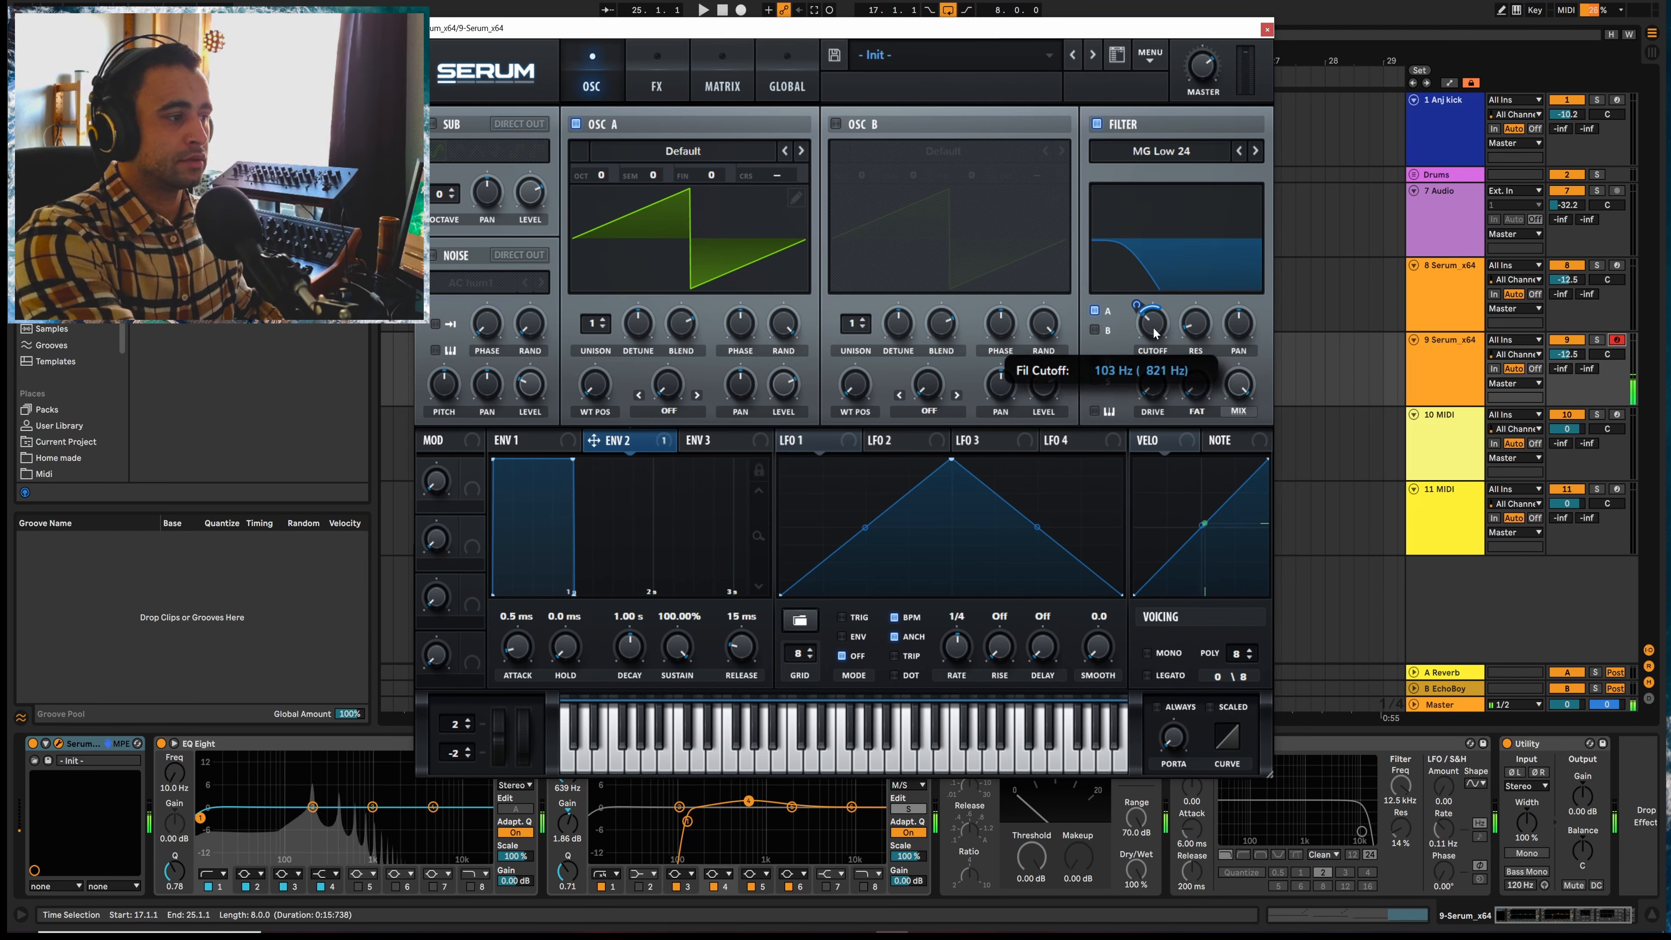
Load the analog SawRounded wavetable into oscillator A
{"action": "left_click", "coordinate": [692, 152]}
{"action": "mouse_move", "coordinate": [629, 171]}
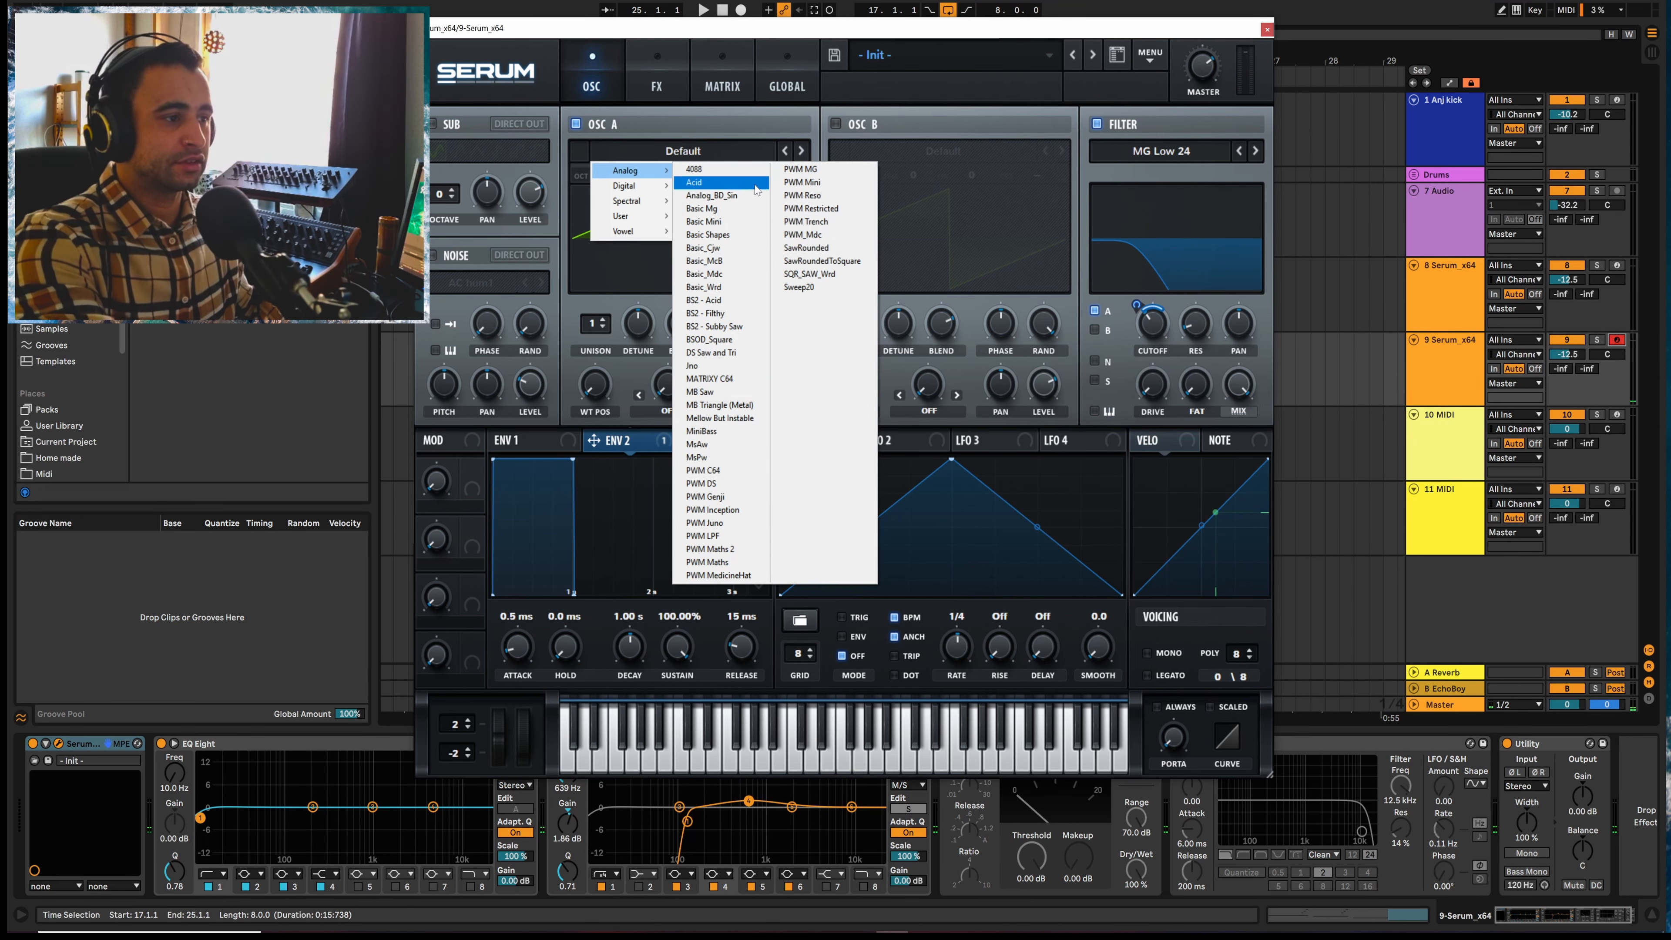
{"action": "left_click", "coordinate": [816, 248]}
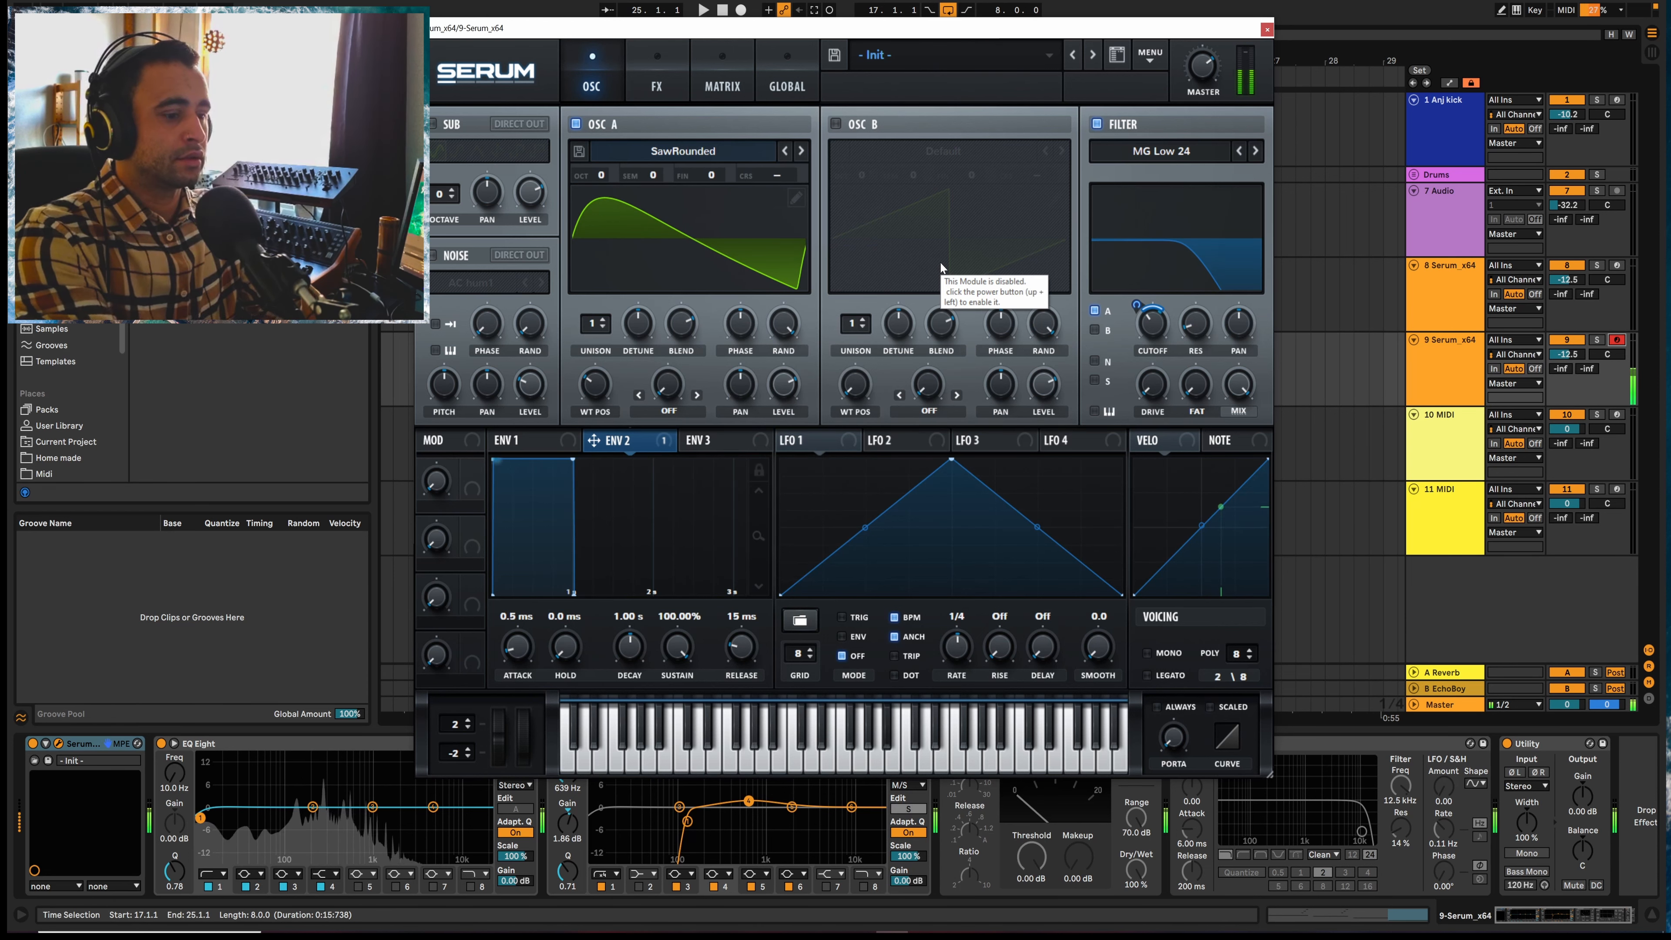
Shape Env 2 with a 926 ms decay, 44.28% sustain and 141 ms release
{"action": "left_click_drag", "start_coordinate": [573, 463], "coordinate": [535, 535]}
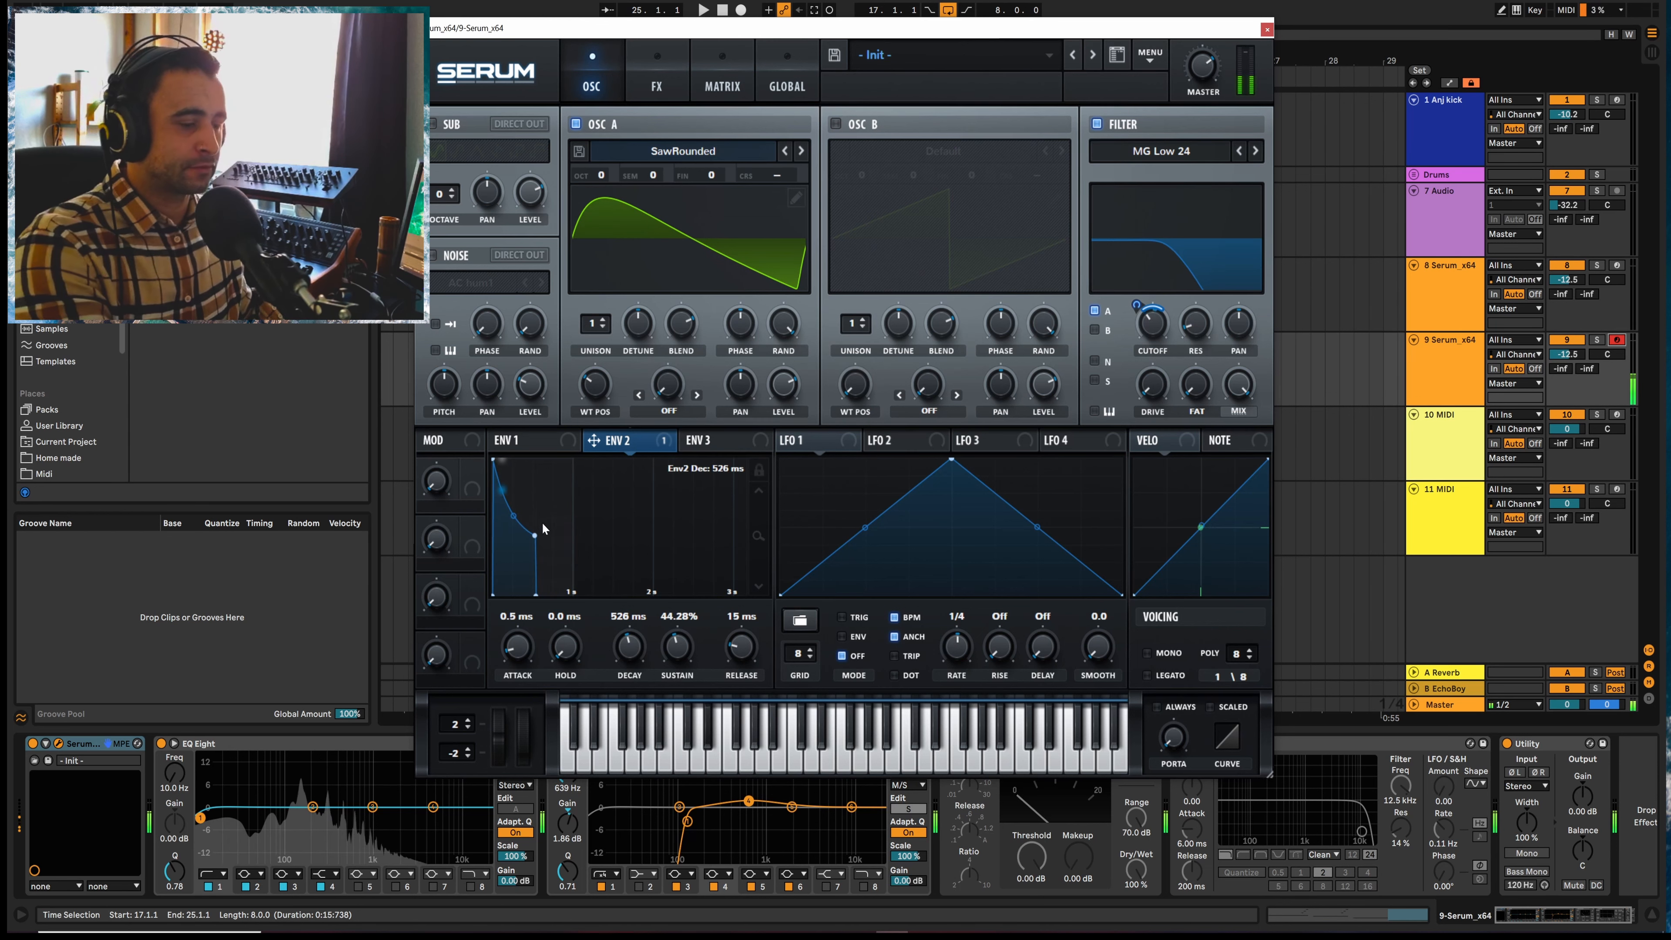
{"action": "left_click_drag", "start_coordinate": [741, 648], "coordinate": [740, 634]}
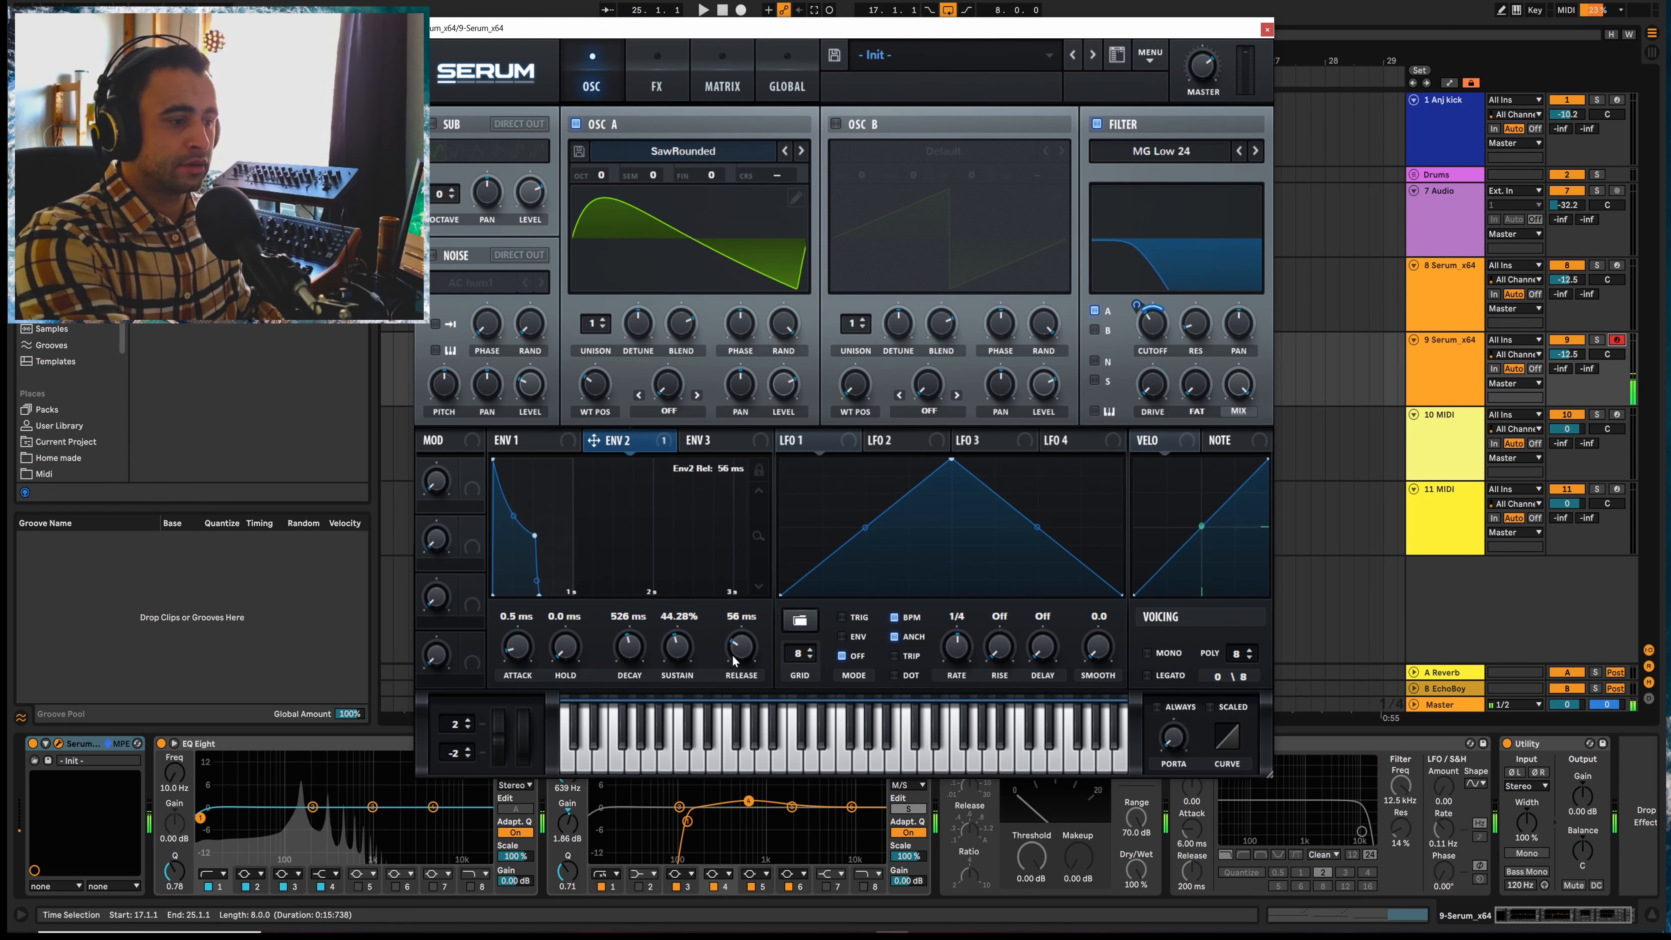
{"action": "left_click_drag", "start_coordinate": [631, 652], "coordinate": [631, 642]}
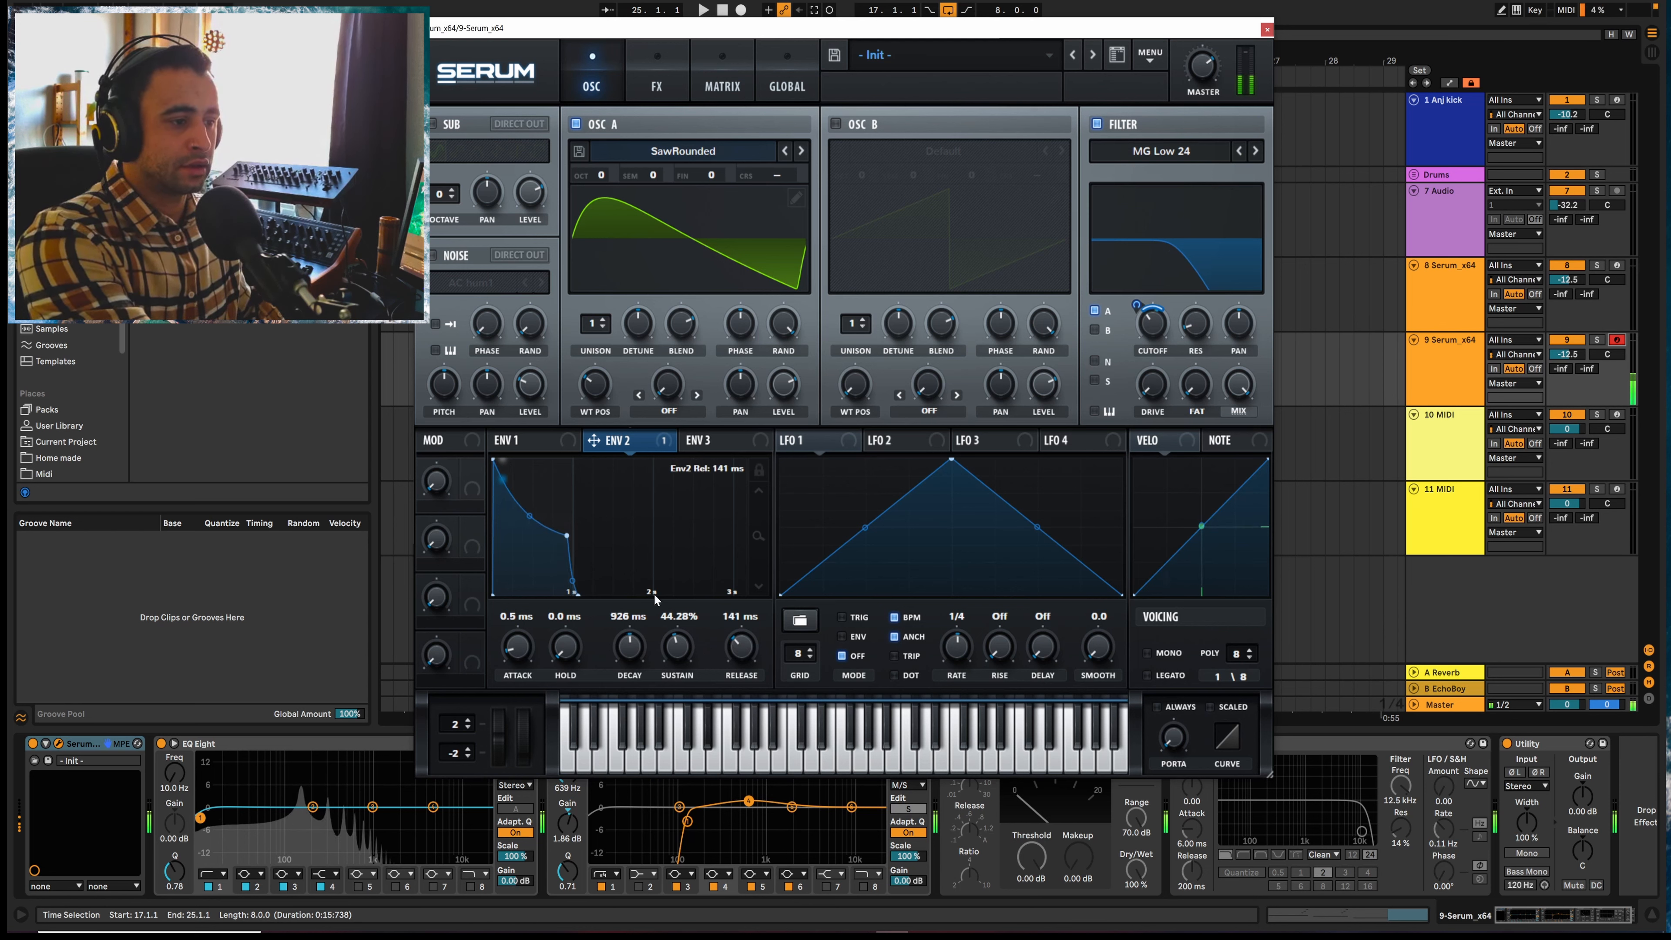
Shape Env 1 with a 489 ms decay, -19.1 dB sustain and 205 ms release
{"action": "left_click", "coordinate": [540, 441]}
{"action": "left_click_drag", "start_coordinate": [573, 527], "coordinate": [544, 550]}
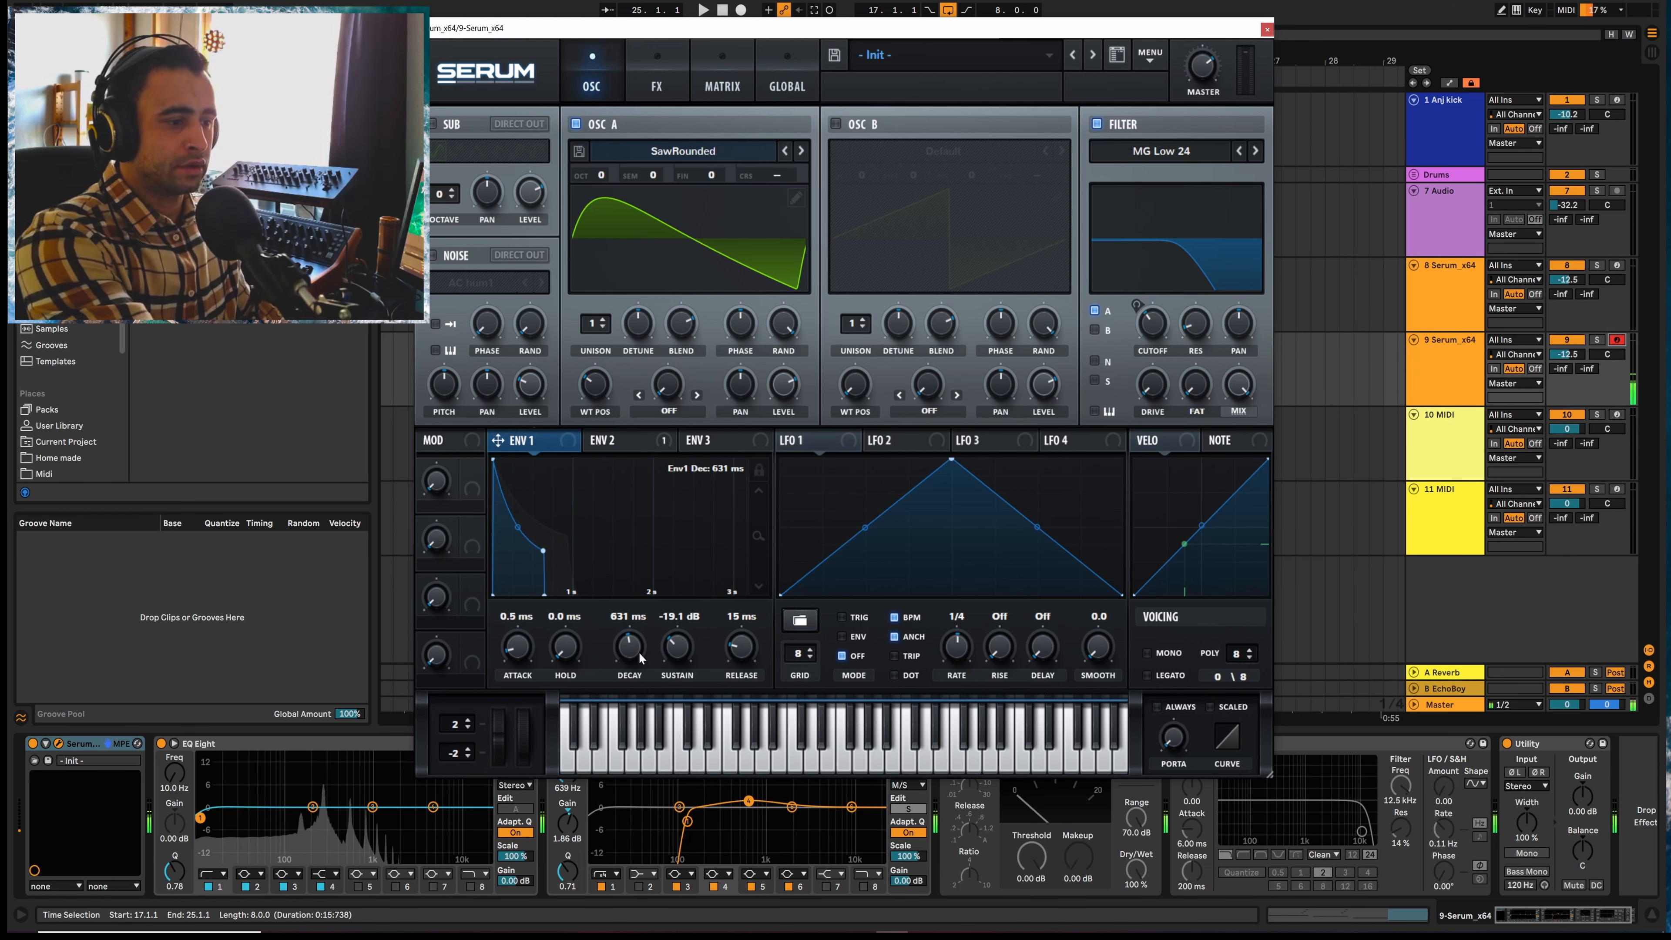
{"action": "left_click_drag", "start_coordinate": [636, 654], "coordinate": [637, 661]}
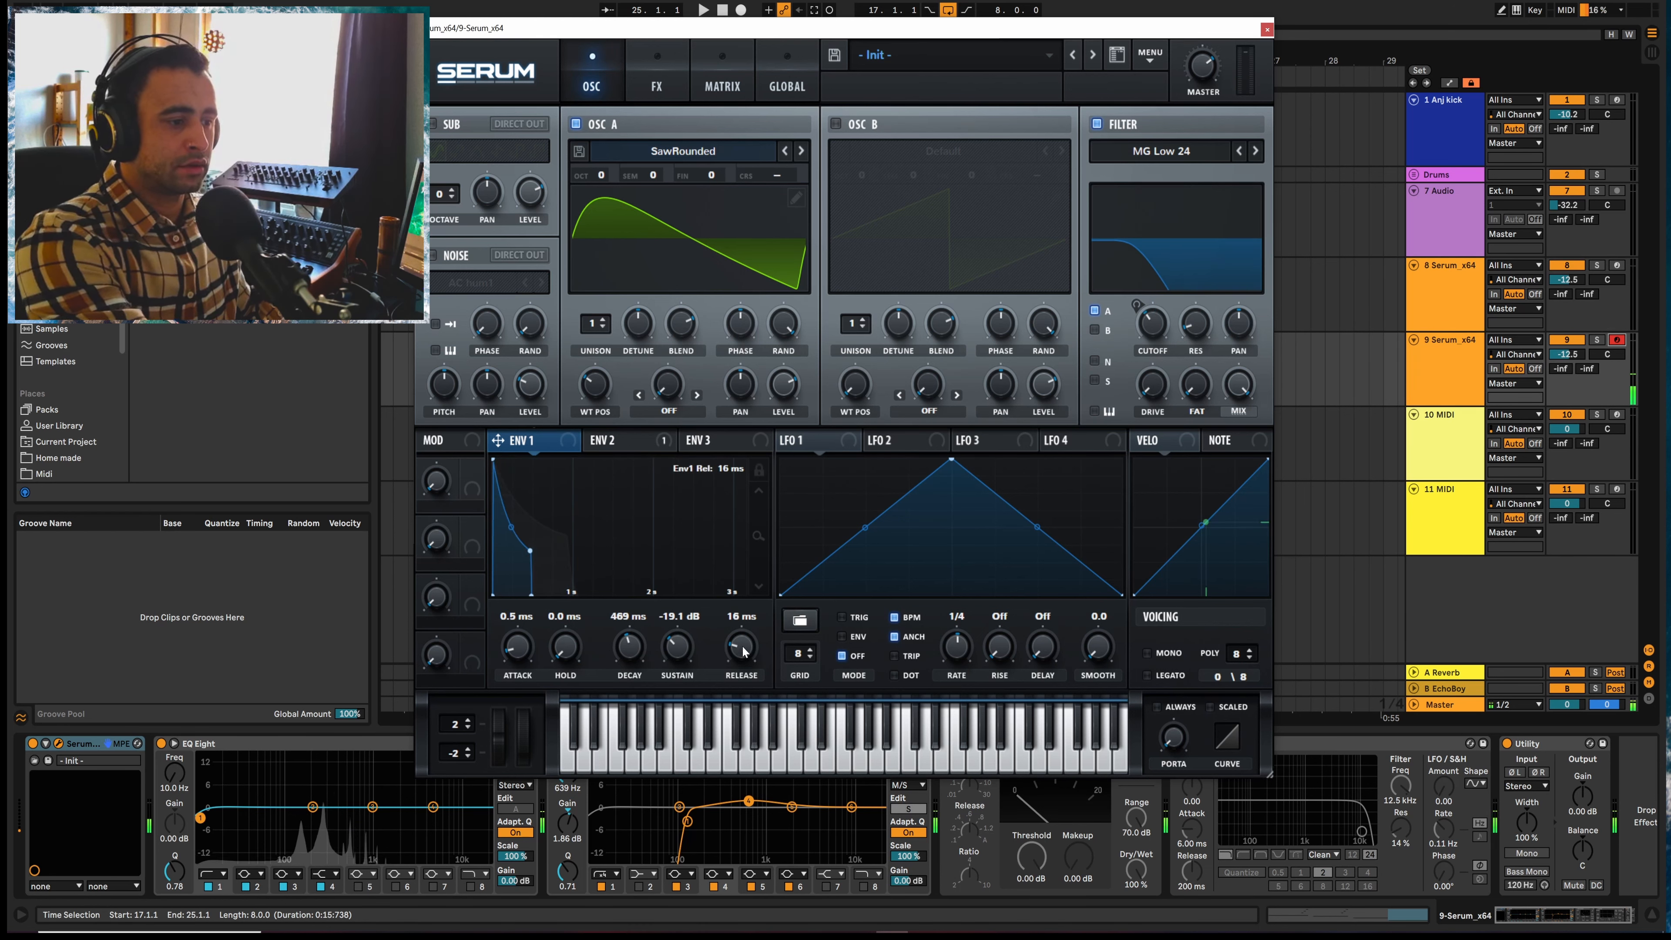
{"action": "left_click_drag", "start_coordinate": [754, 665], "coordinate": [753, 649]}
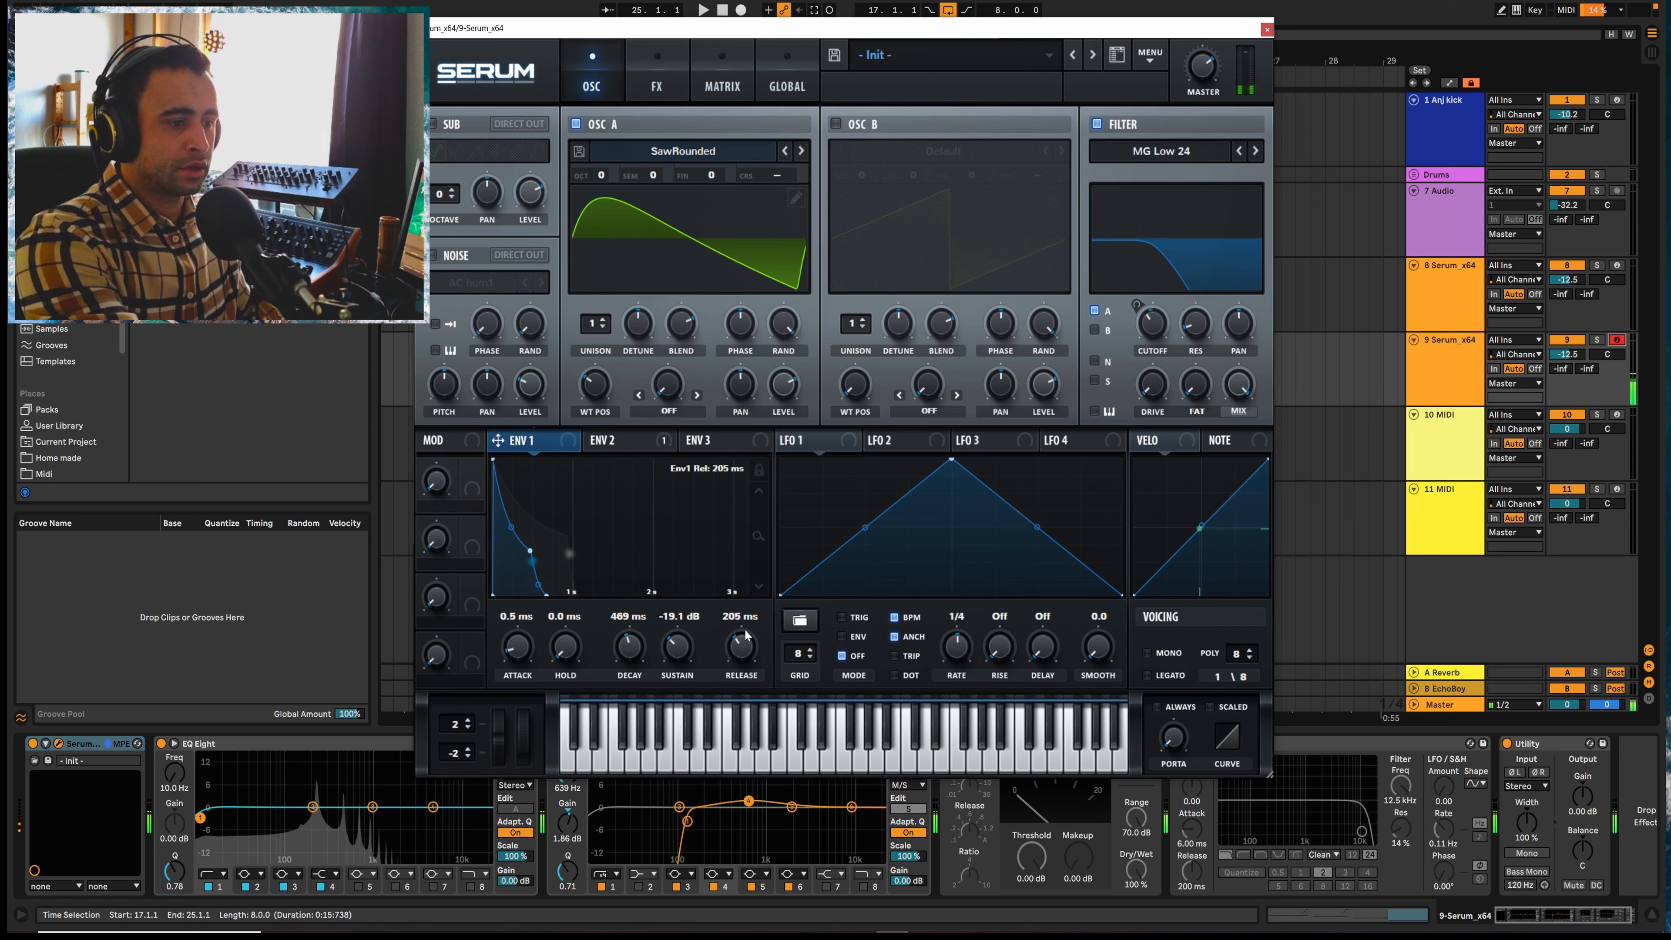
Set Env 2's release to 259 ms, decay to 504 ms and sustain to 47.78%
{"action": "left_click", "coordinate": [628, 442]}
{"action": "left_click_drag", "start_coordinate": [737, 655], "coordinate": [737, 645]}
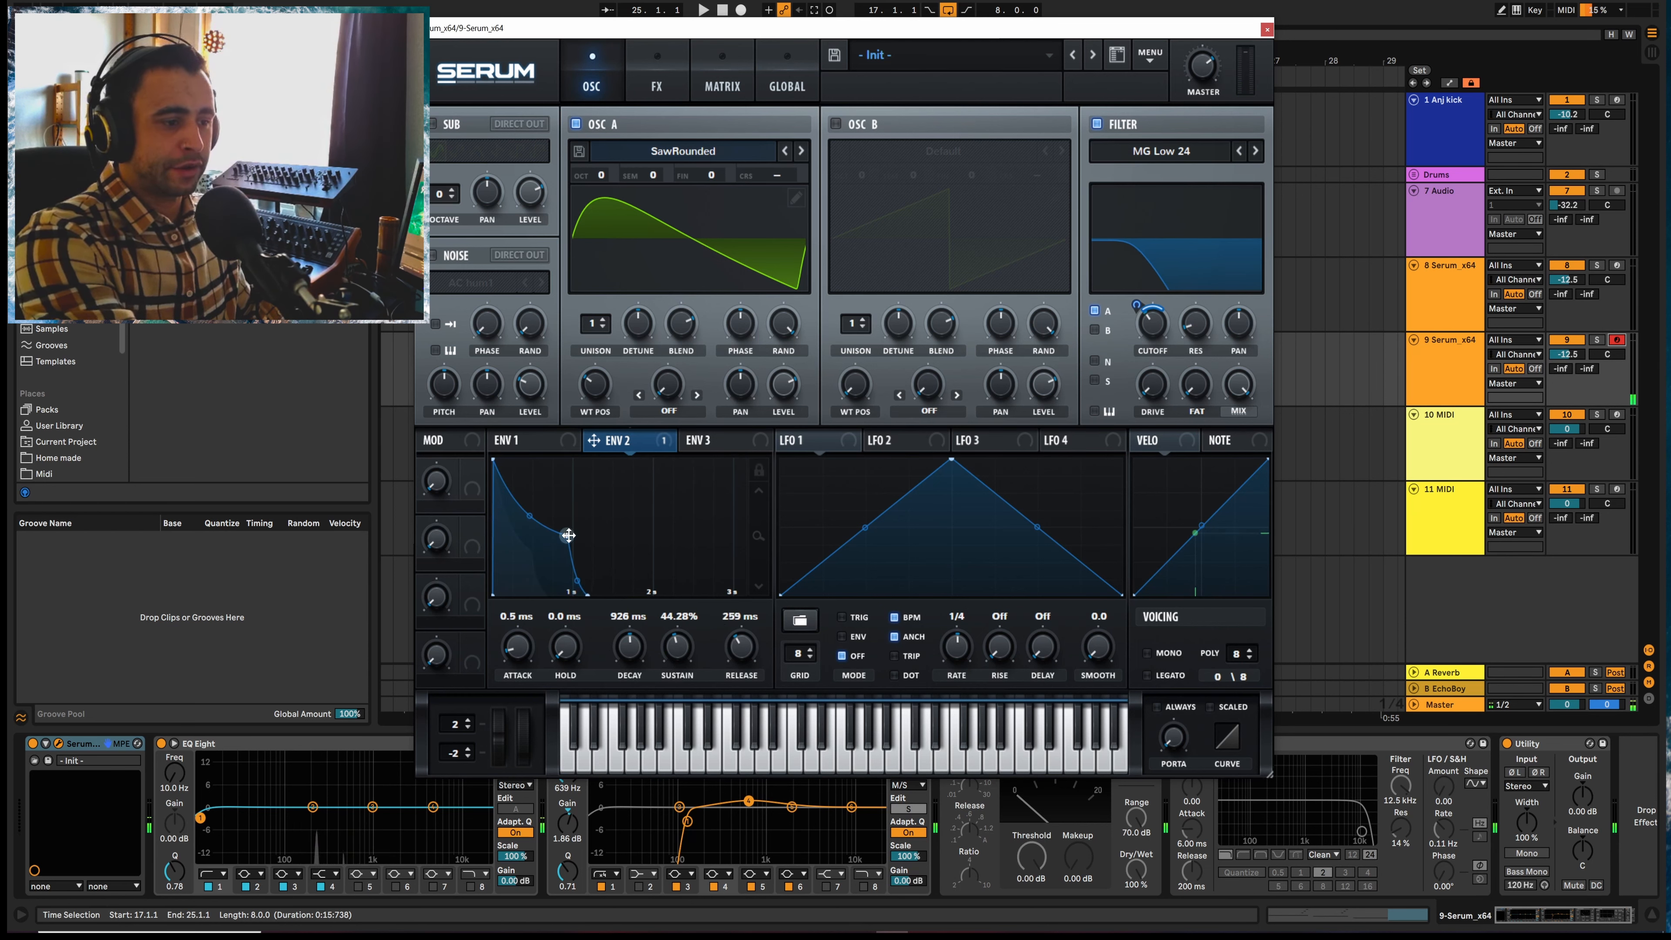
{"action": "left_click_drag", "start_coordinate": [567, 536], "coordinate": [528, 521]}
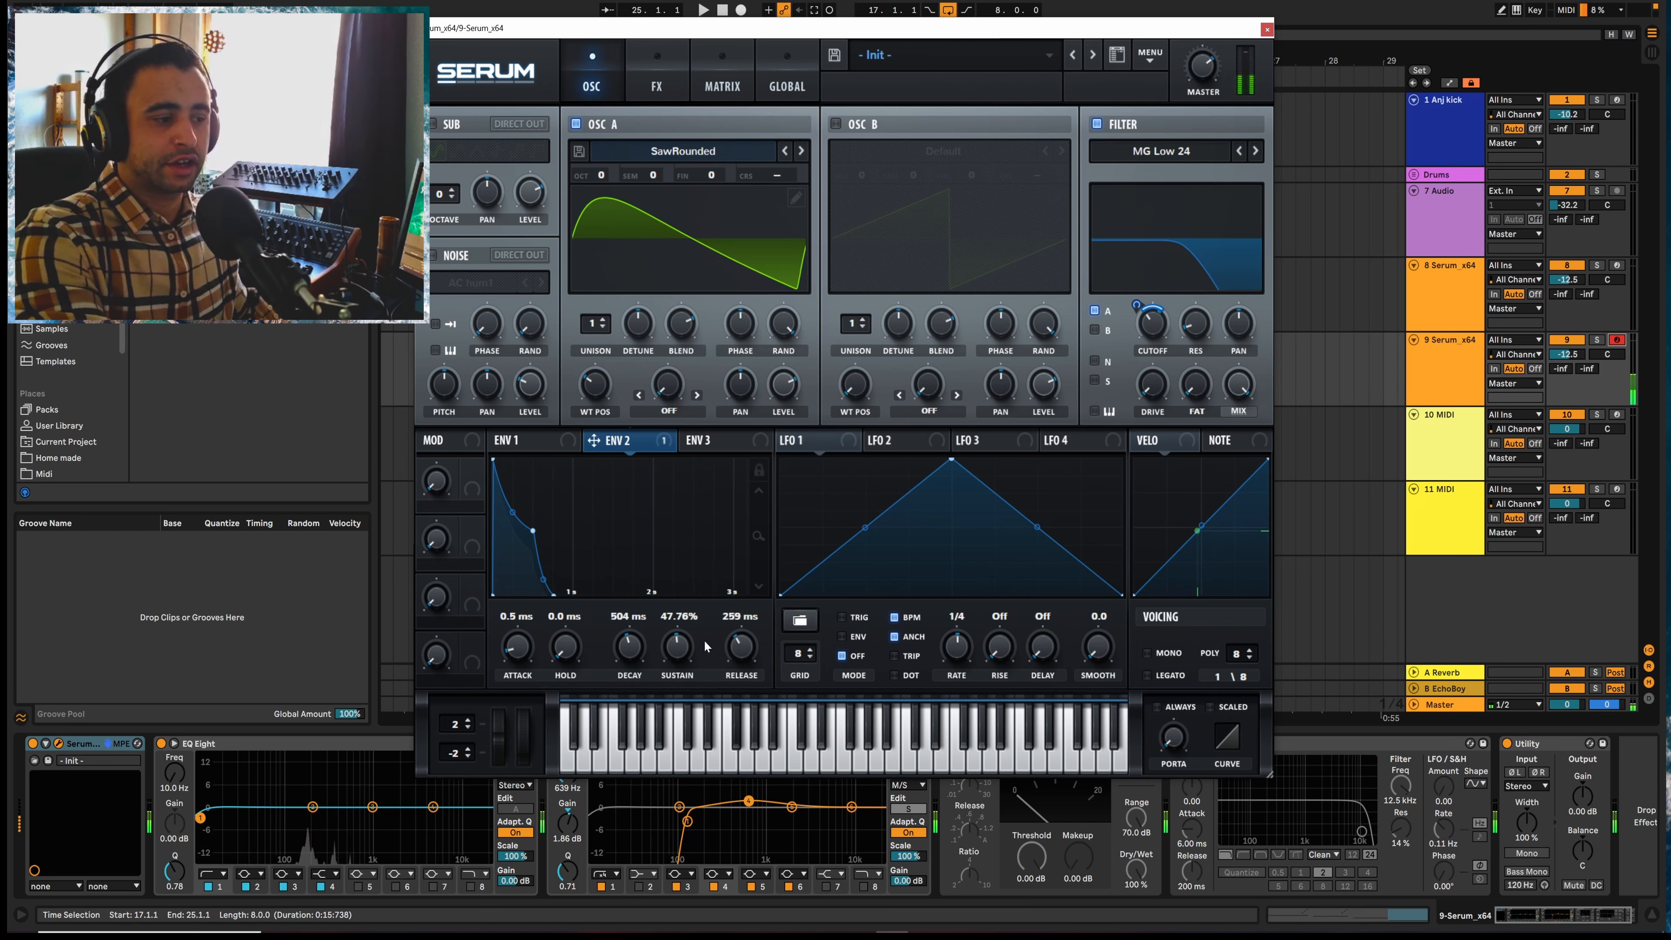
Set Env 2's release to 446 ms, and Env 1 to a 408 ms decay, -11.8 dB sustain and 424 ms release
{"action": "left_click_drag", "start_coordinate": [741, 648], "coordinate": [739, 656]}
{"action": "left_click", "coordinate": [532, 441]}
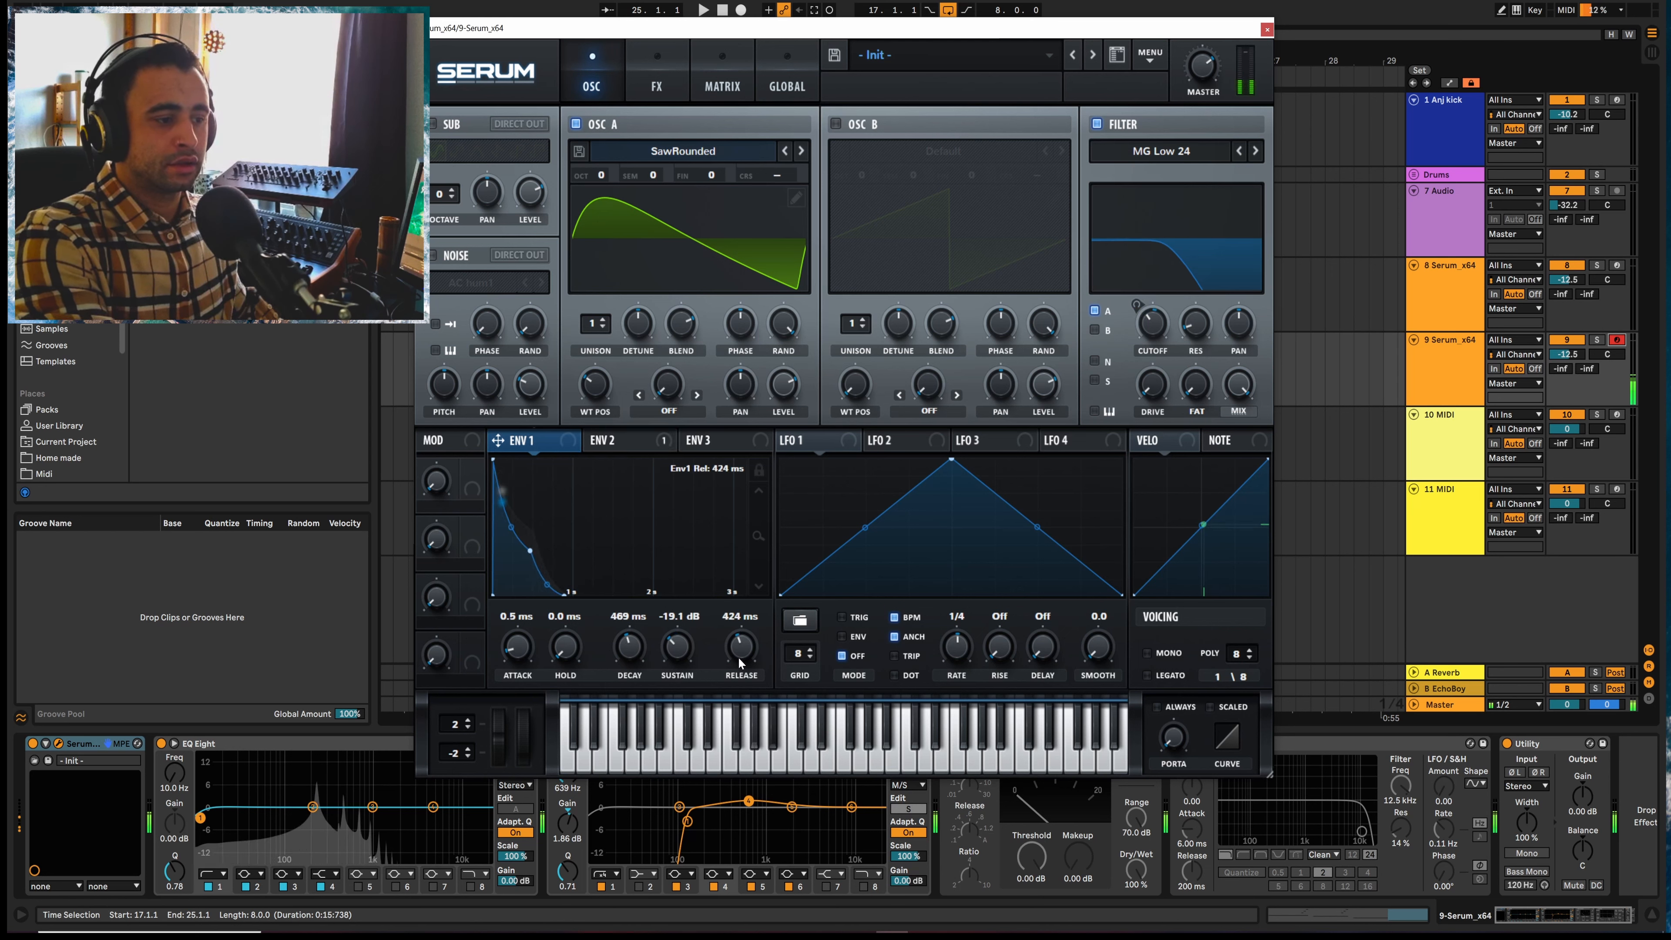
{"action": "left_click_drag", "start_coordinate": [530, 551], "coordinate": [522, 524]}
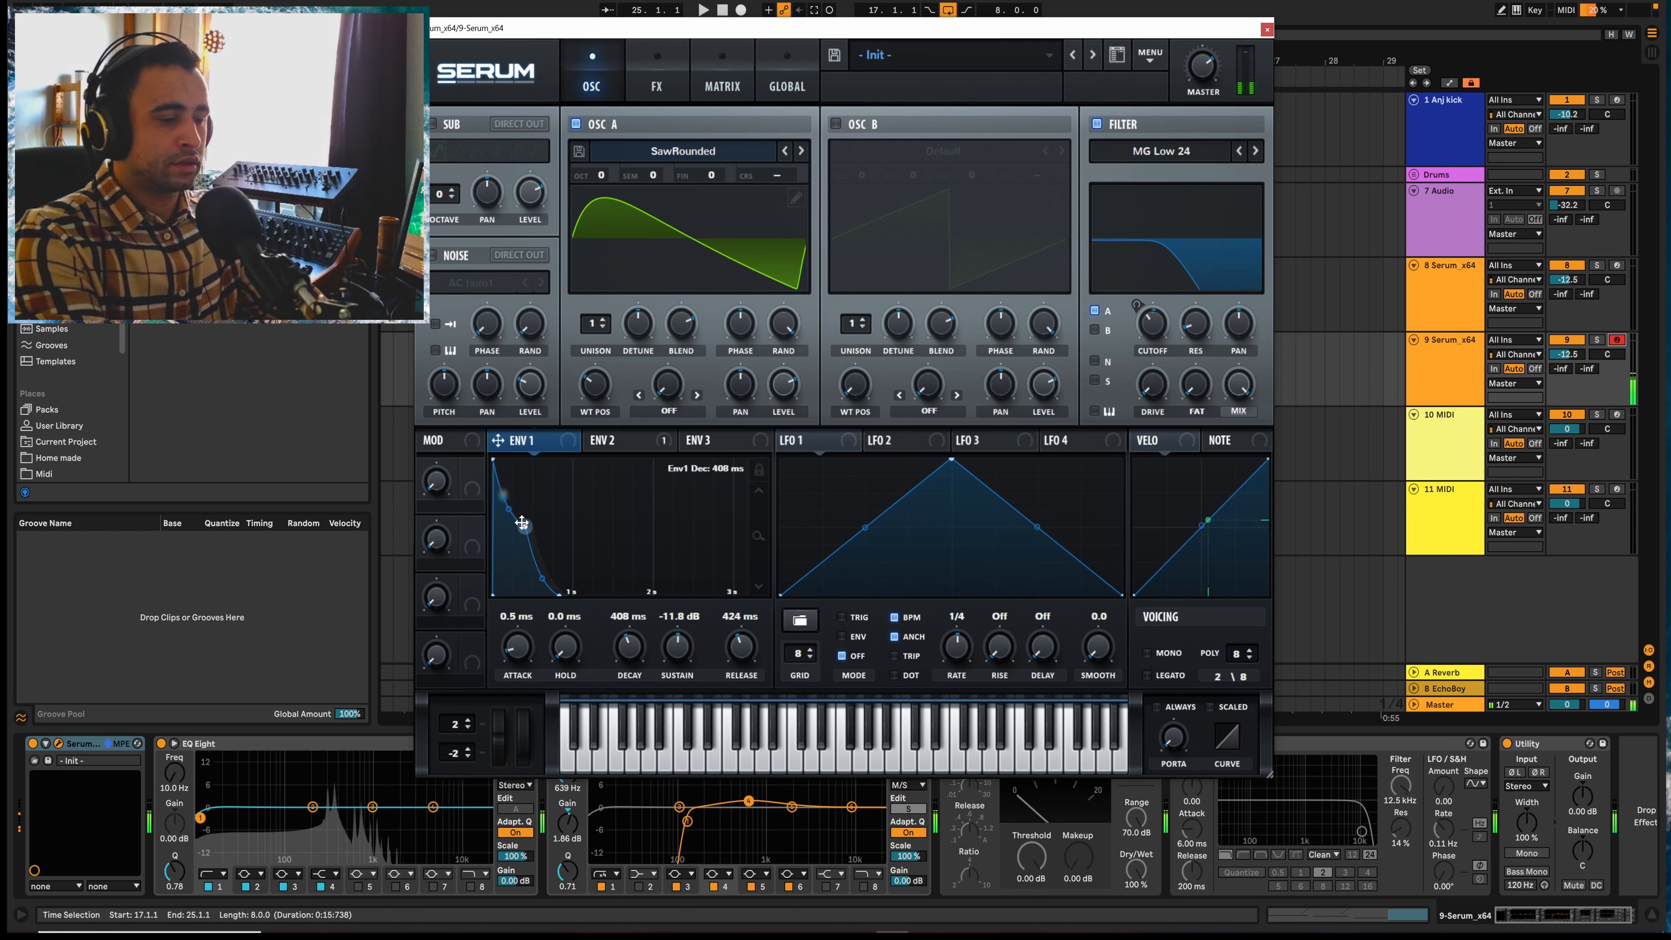
{"action": "left_click", "coordinate": [628, 445]}
{"action": "left_click", "coordinate": [520, 447]}
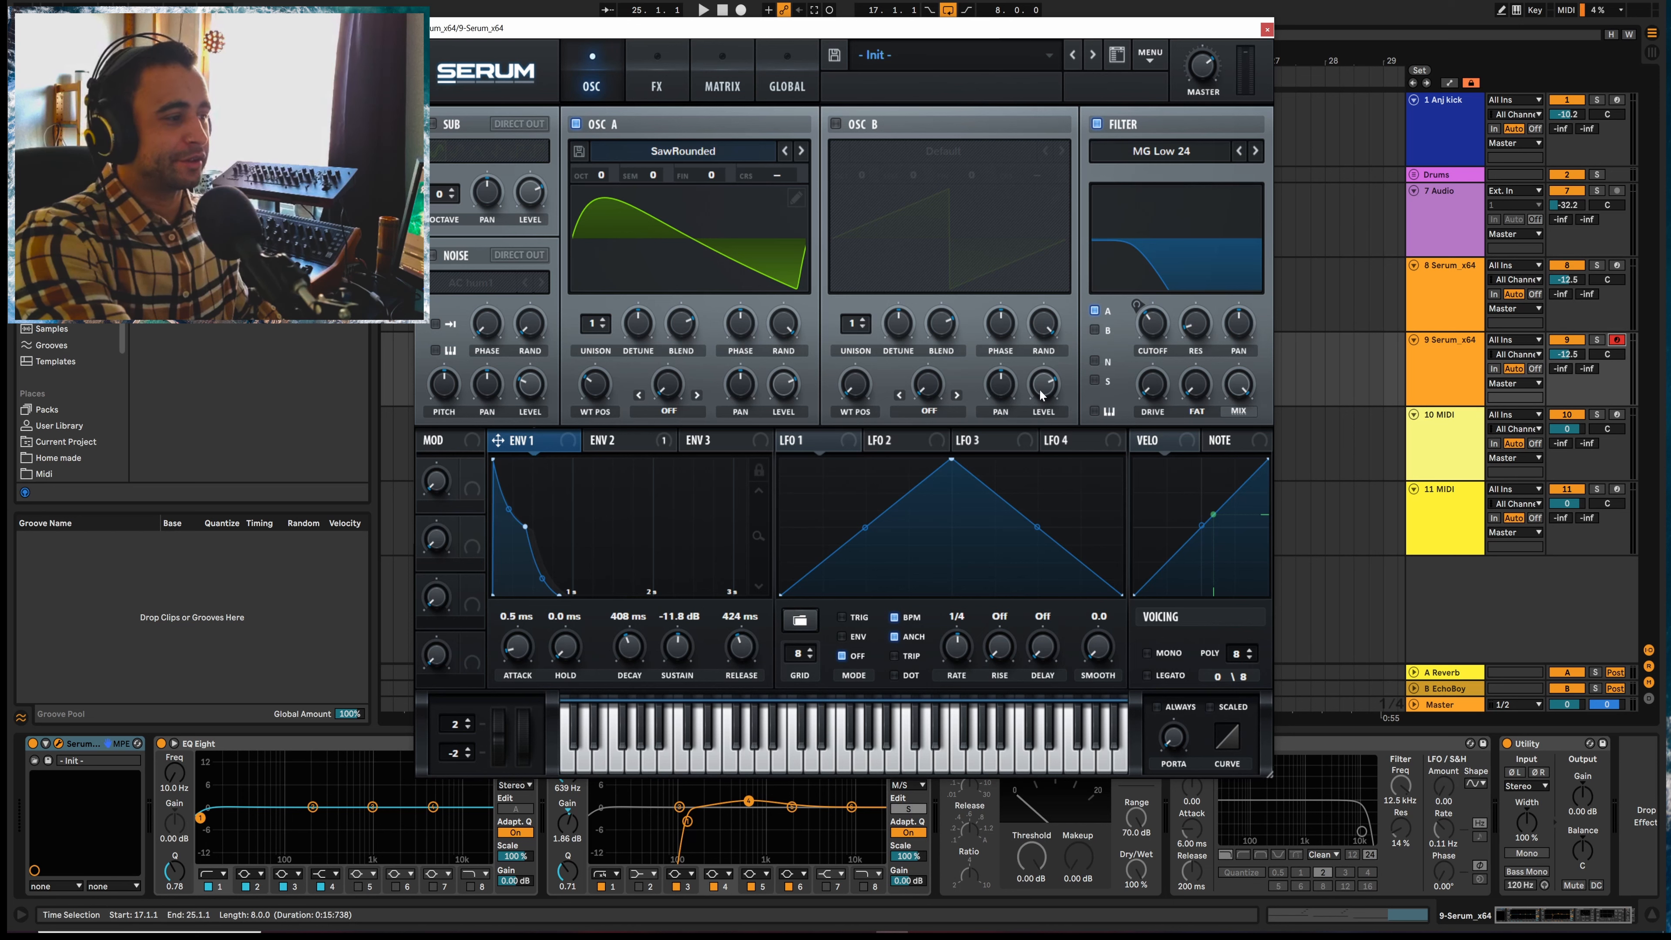
{"action": "left_click", "coordinate": [622, 445]}
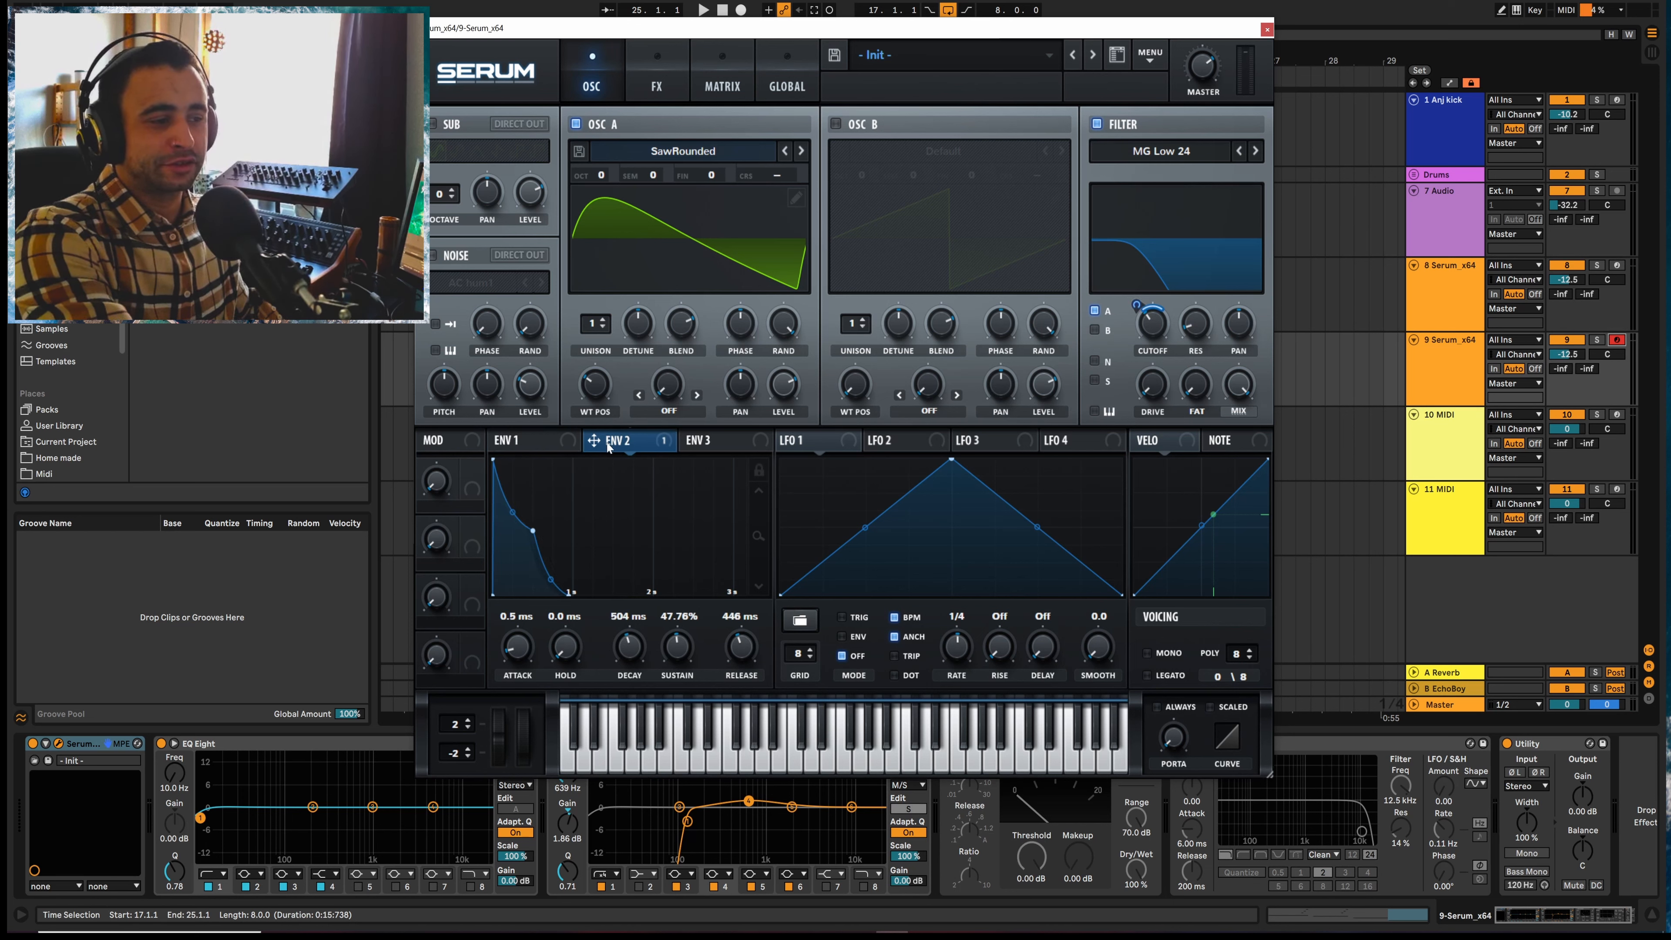
{"action": "left_click", "coordinate": [537, 442]}
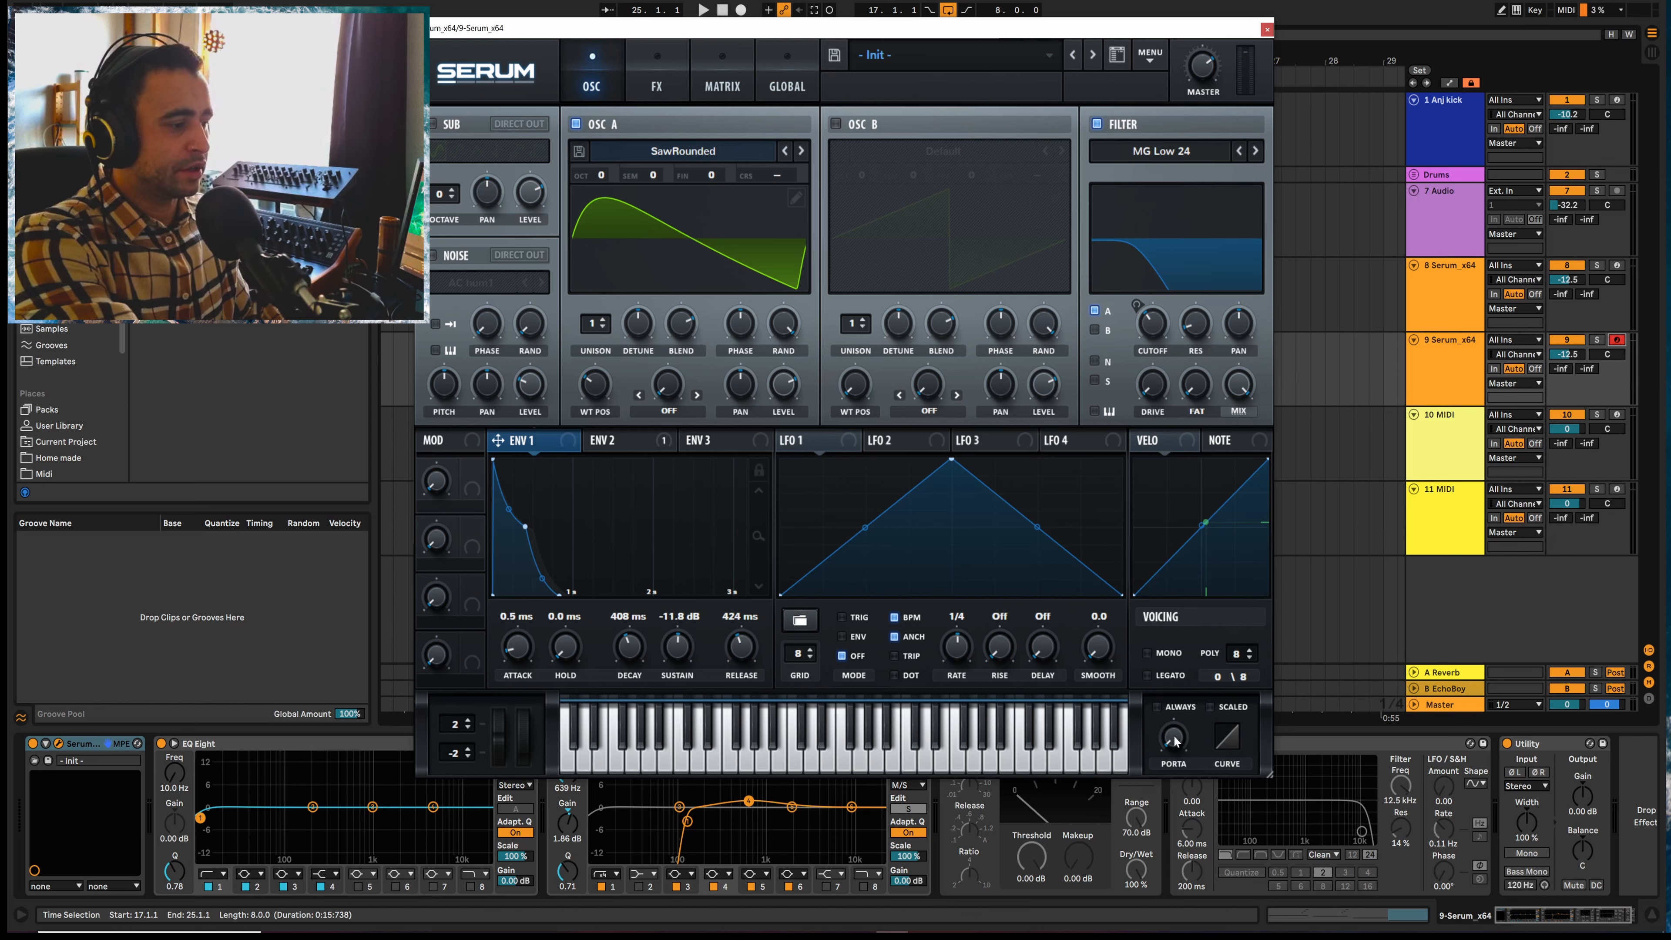
Add some drive to the MG Low 24 filter and set its Fat amount to 8%
{"action": "left_click_drag", "start_coordinate": [1180, 741], "coordinate": [1181, 718]}
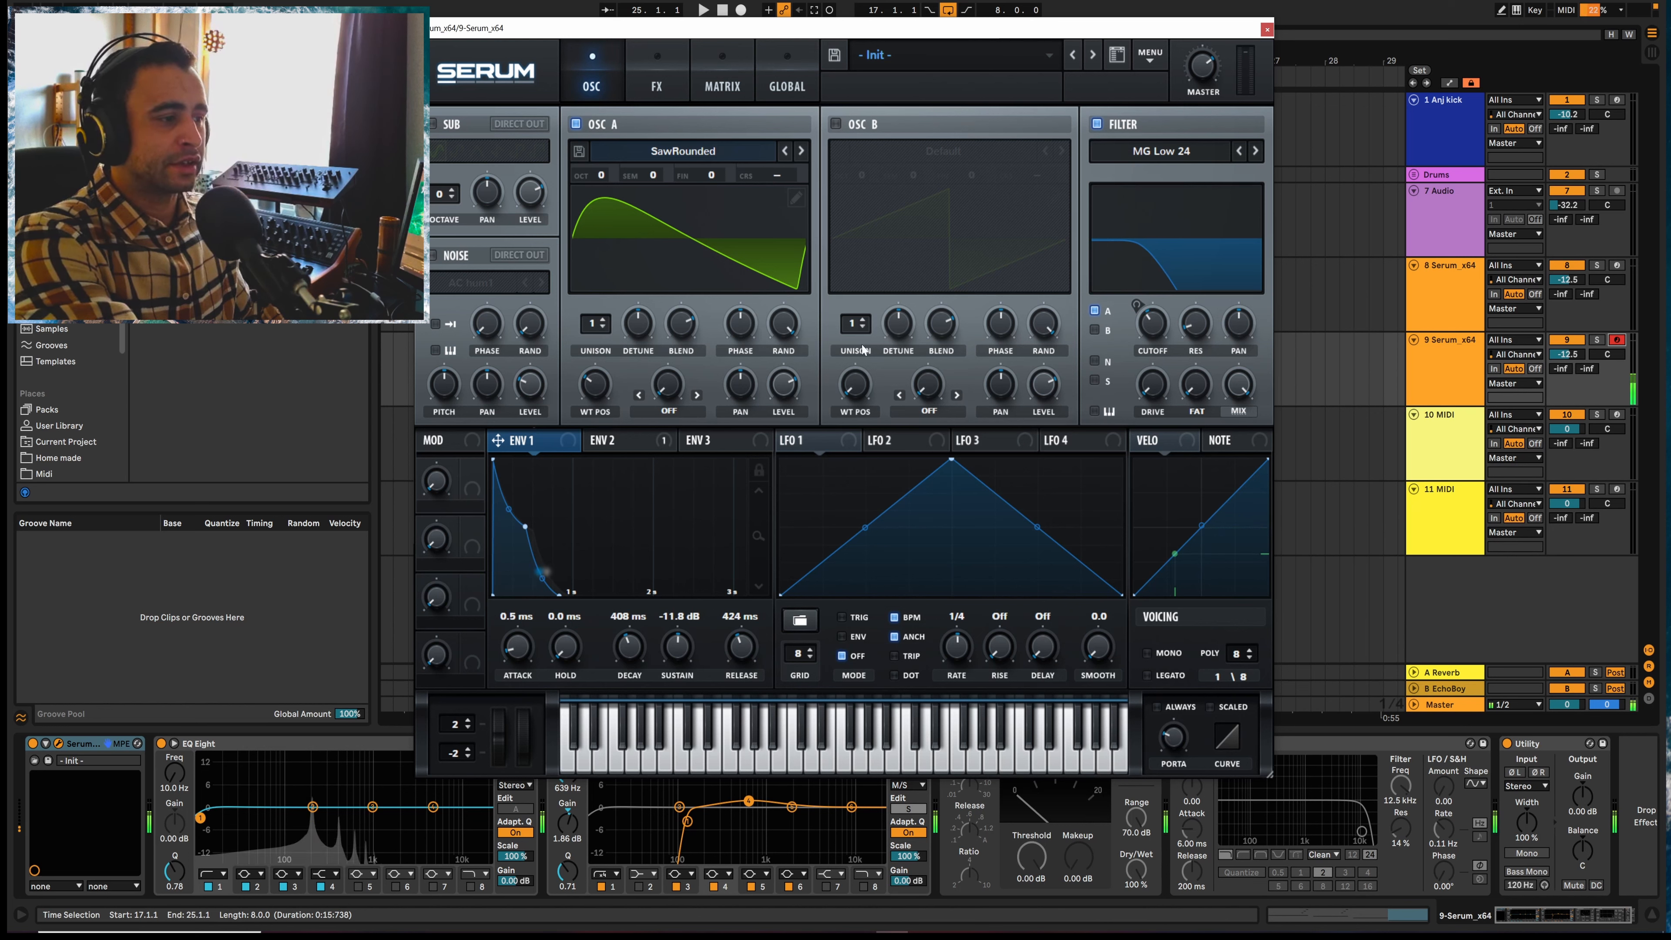
{"action": "left_click_drag", "start_coordinate": [1155, 391], "coordinate": [1197, 379]}
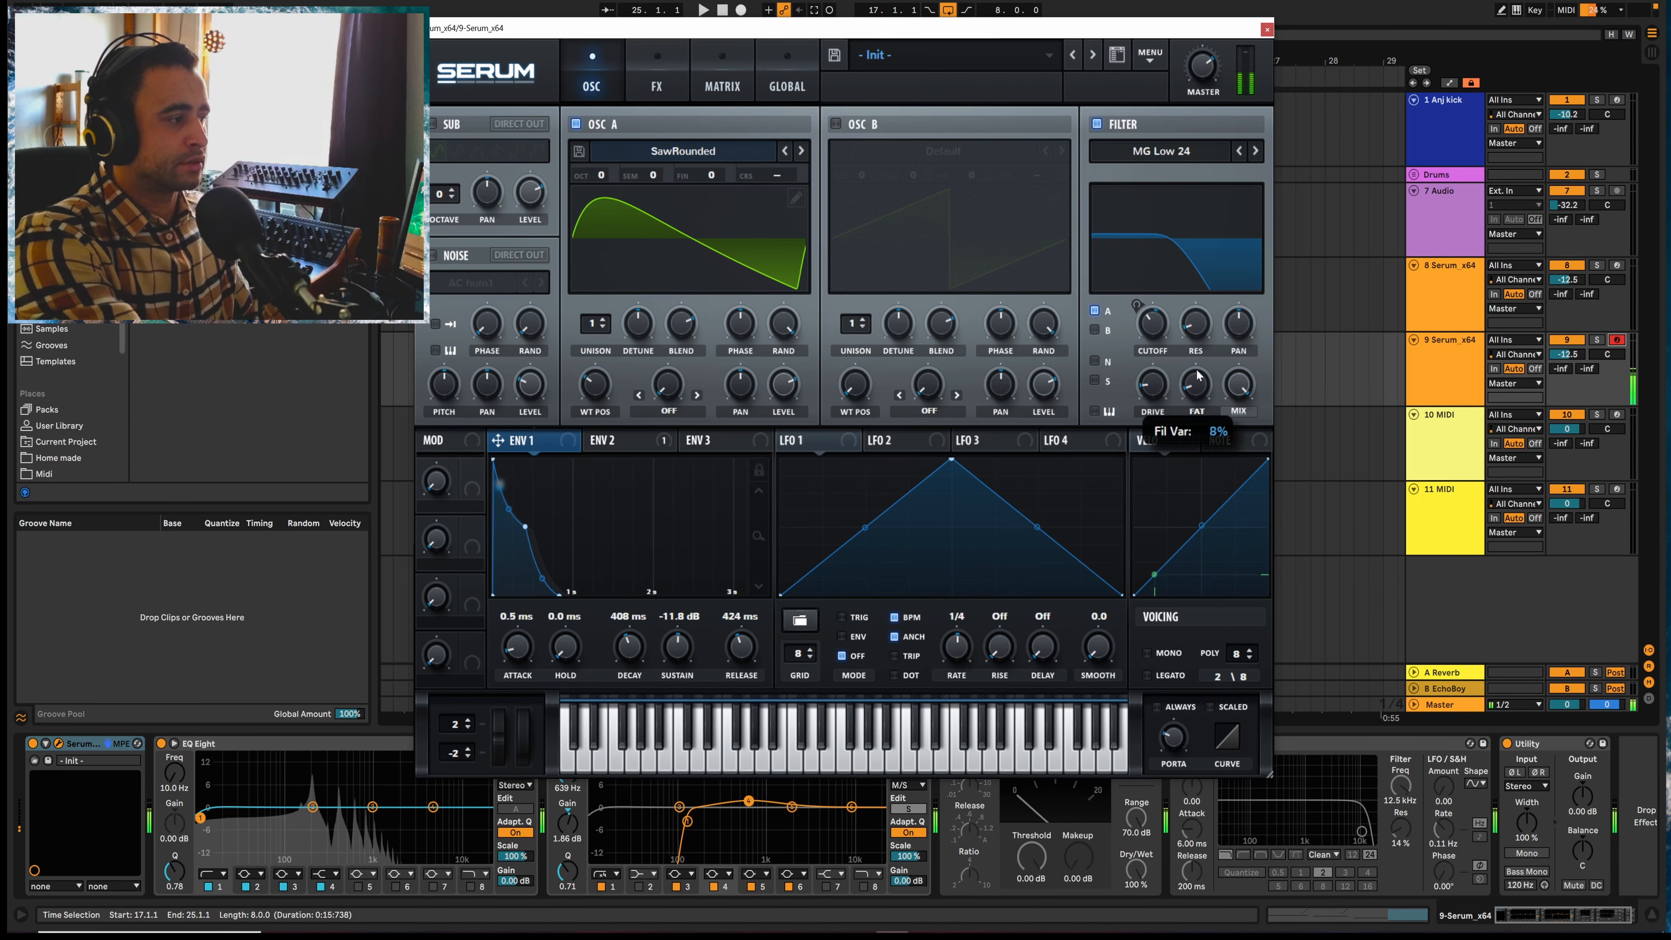
Lower the second Serum track's volume to -13.9 dB and move the first EQ Eight's low cut to 121 Hz
{"action": "left_click_drag", "start_coordinate": [1569, 354], "coordinate": [1569, 366]}
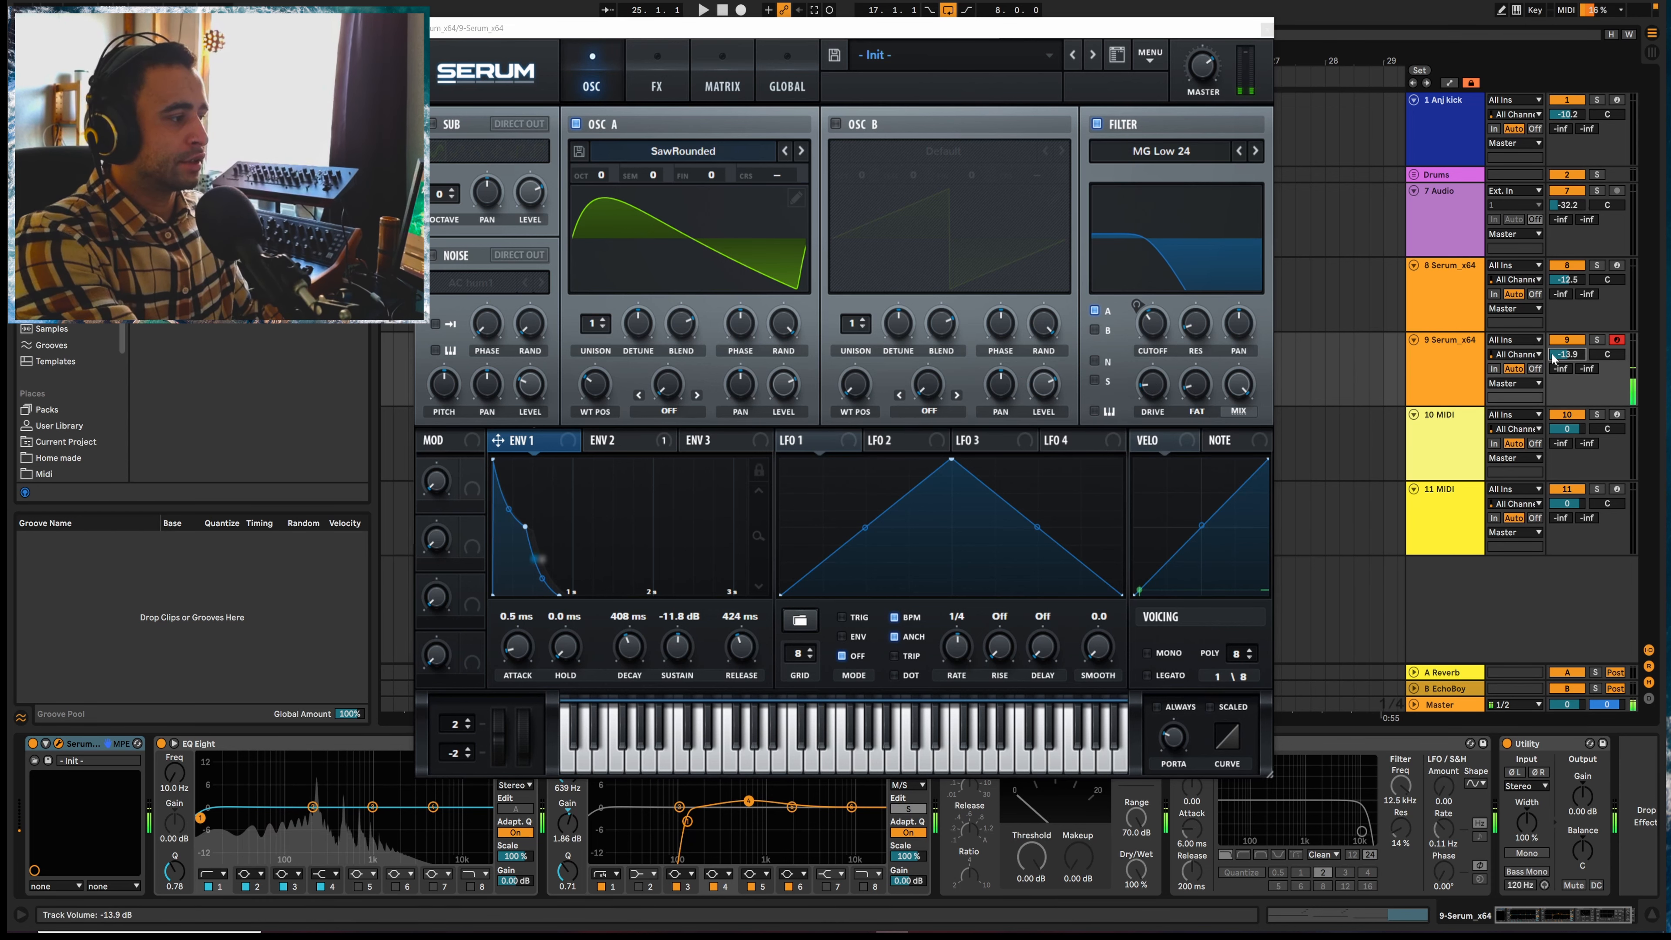
{"action": "left_click_drag", "start_coordinate": [201, 818], "coordinate": [294, 820]}
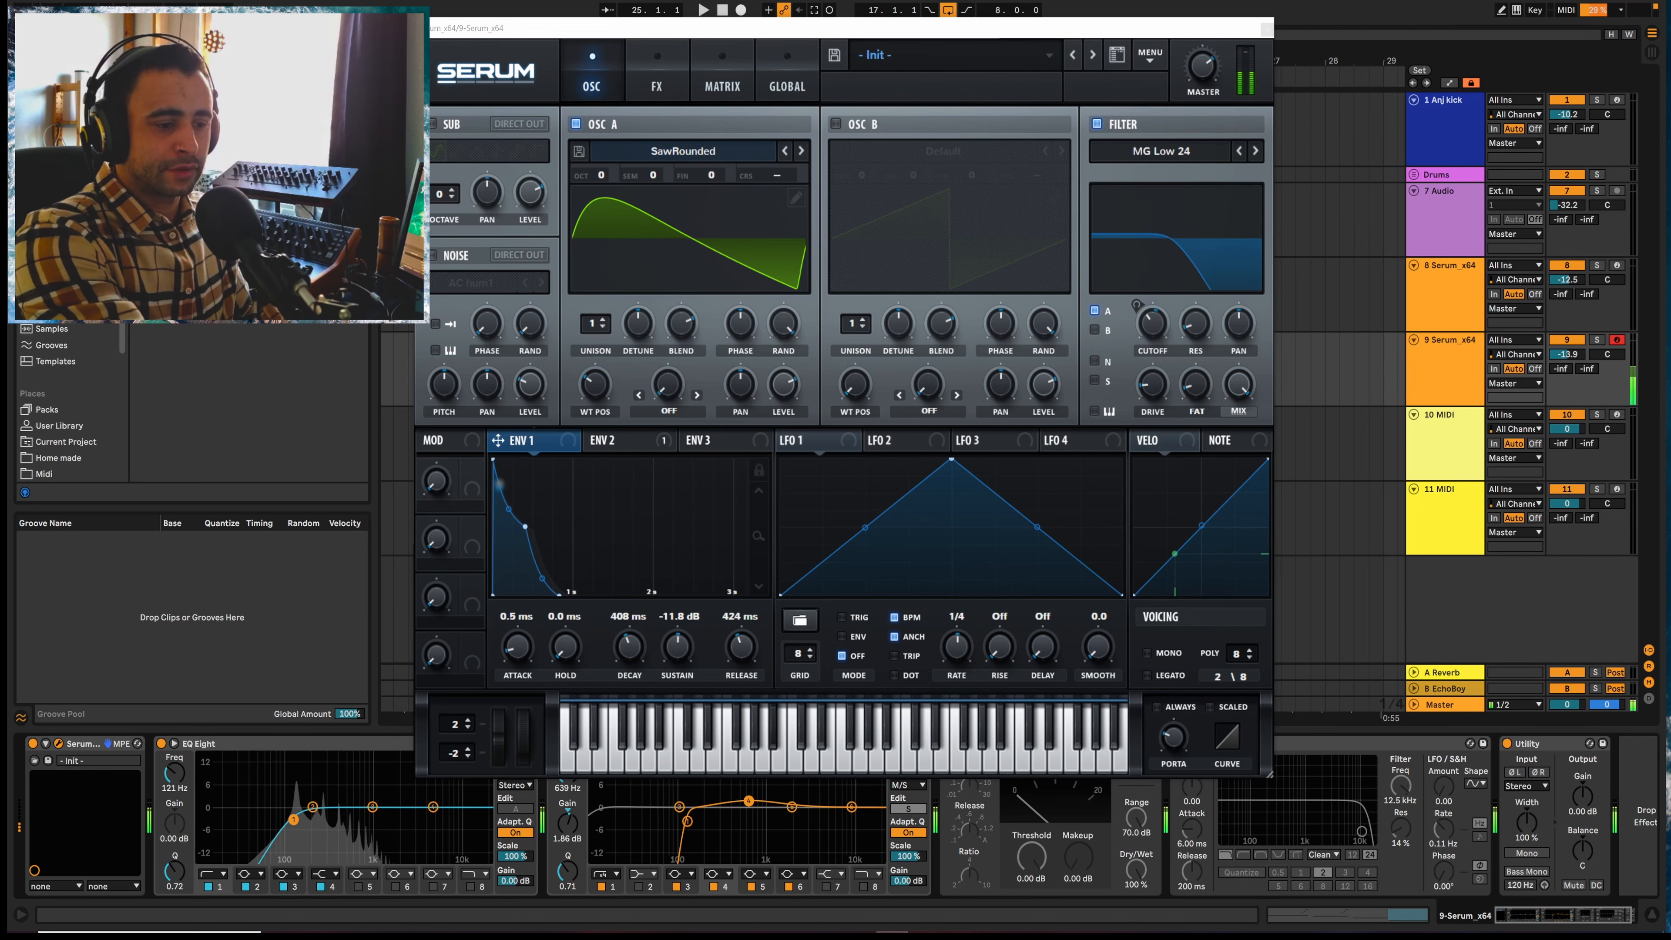
Enable Serum's EQ and reverb effects, switch the reverb to Plate and lower its pre-delay
{"action": "left_click", "coordinate": [646, 93]}
{"action": "left_click", "coordinate": [439, 372]}
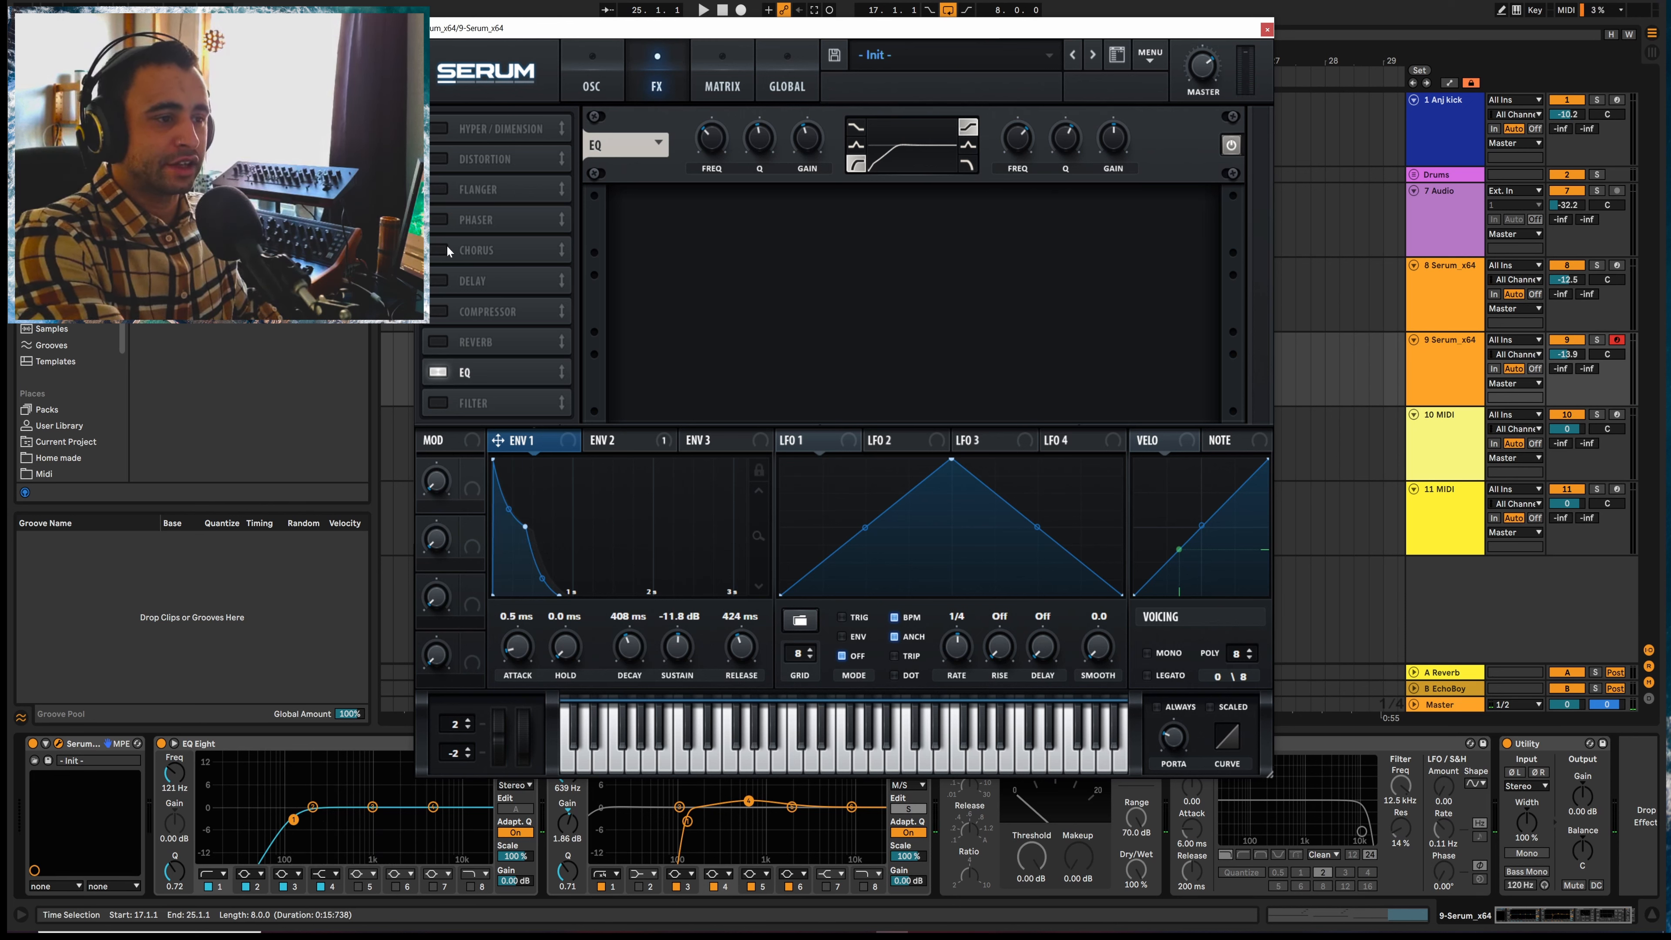
{"action": "left_click", "coordinate": [438, 344]}
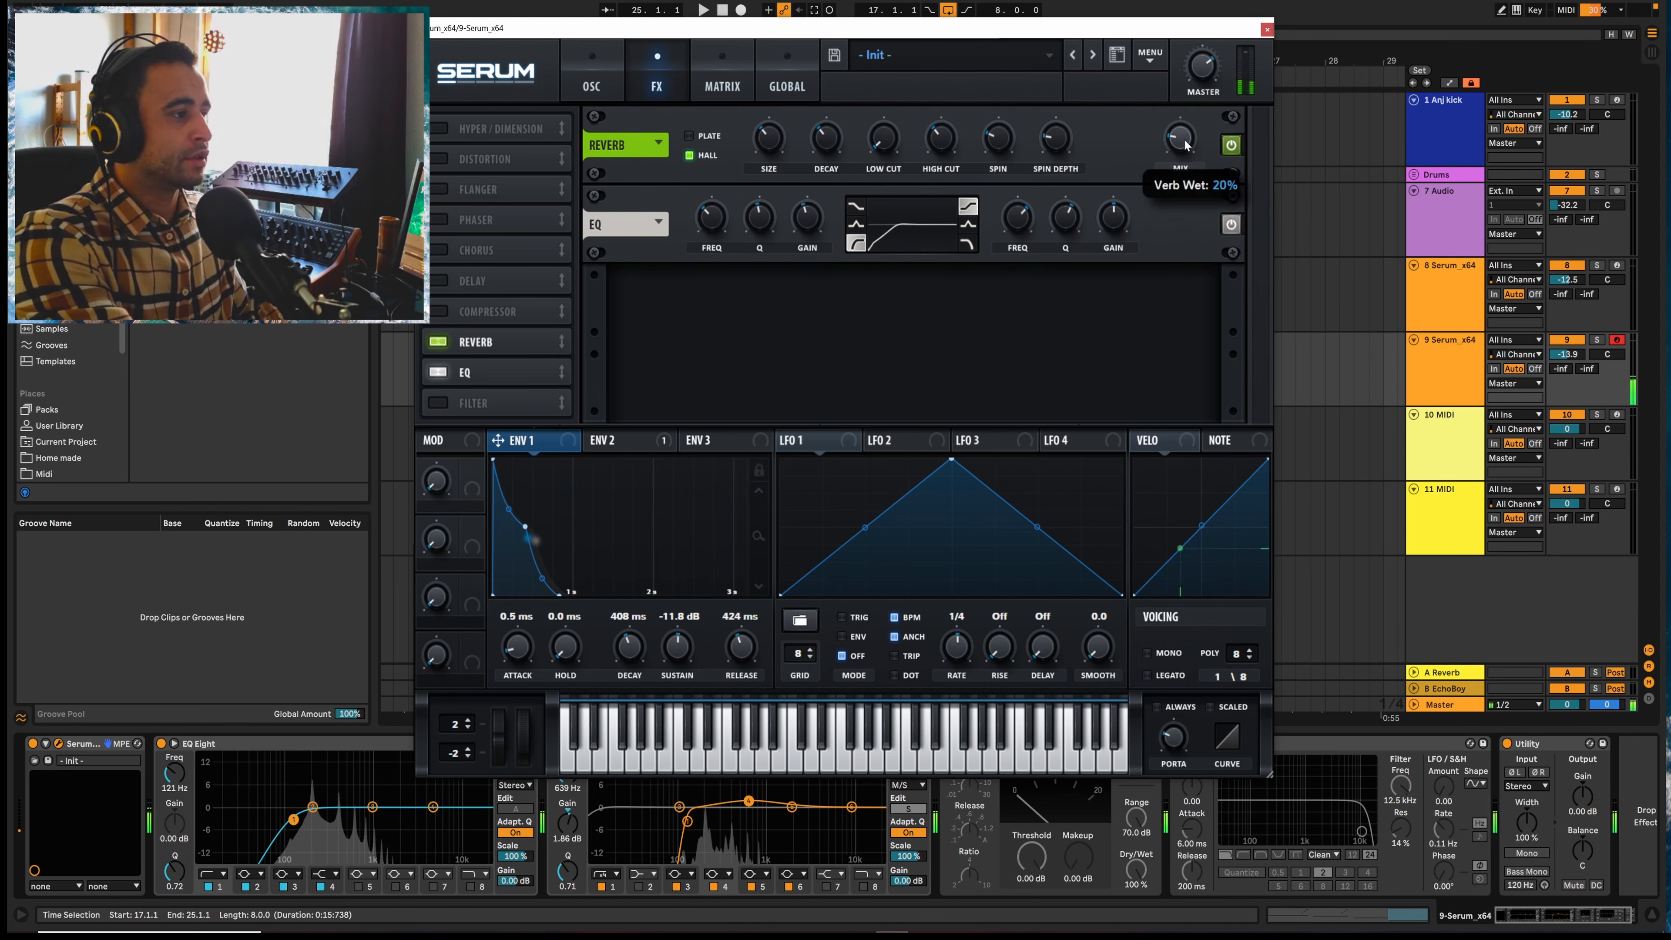
{"action": "left_click", "coordinate": [689, 135]}
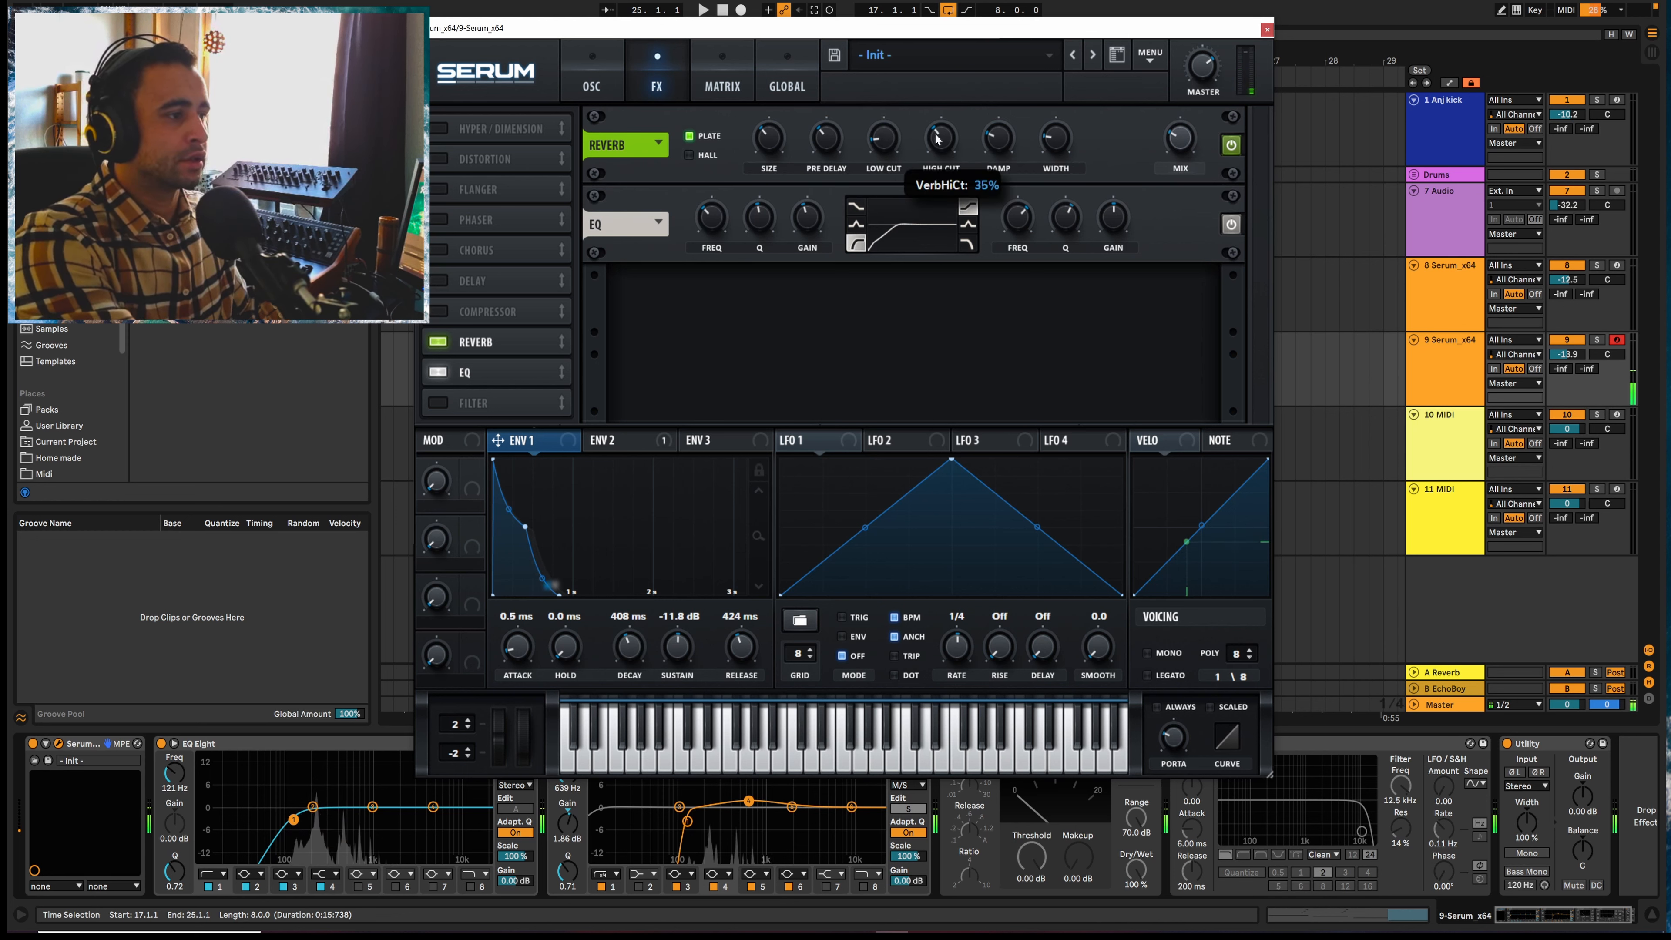
{"action": "left_click_drag", "start_coordinate": [816, 137], "coordinate": [828, 175]}
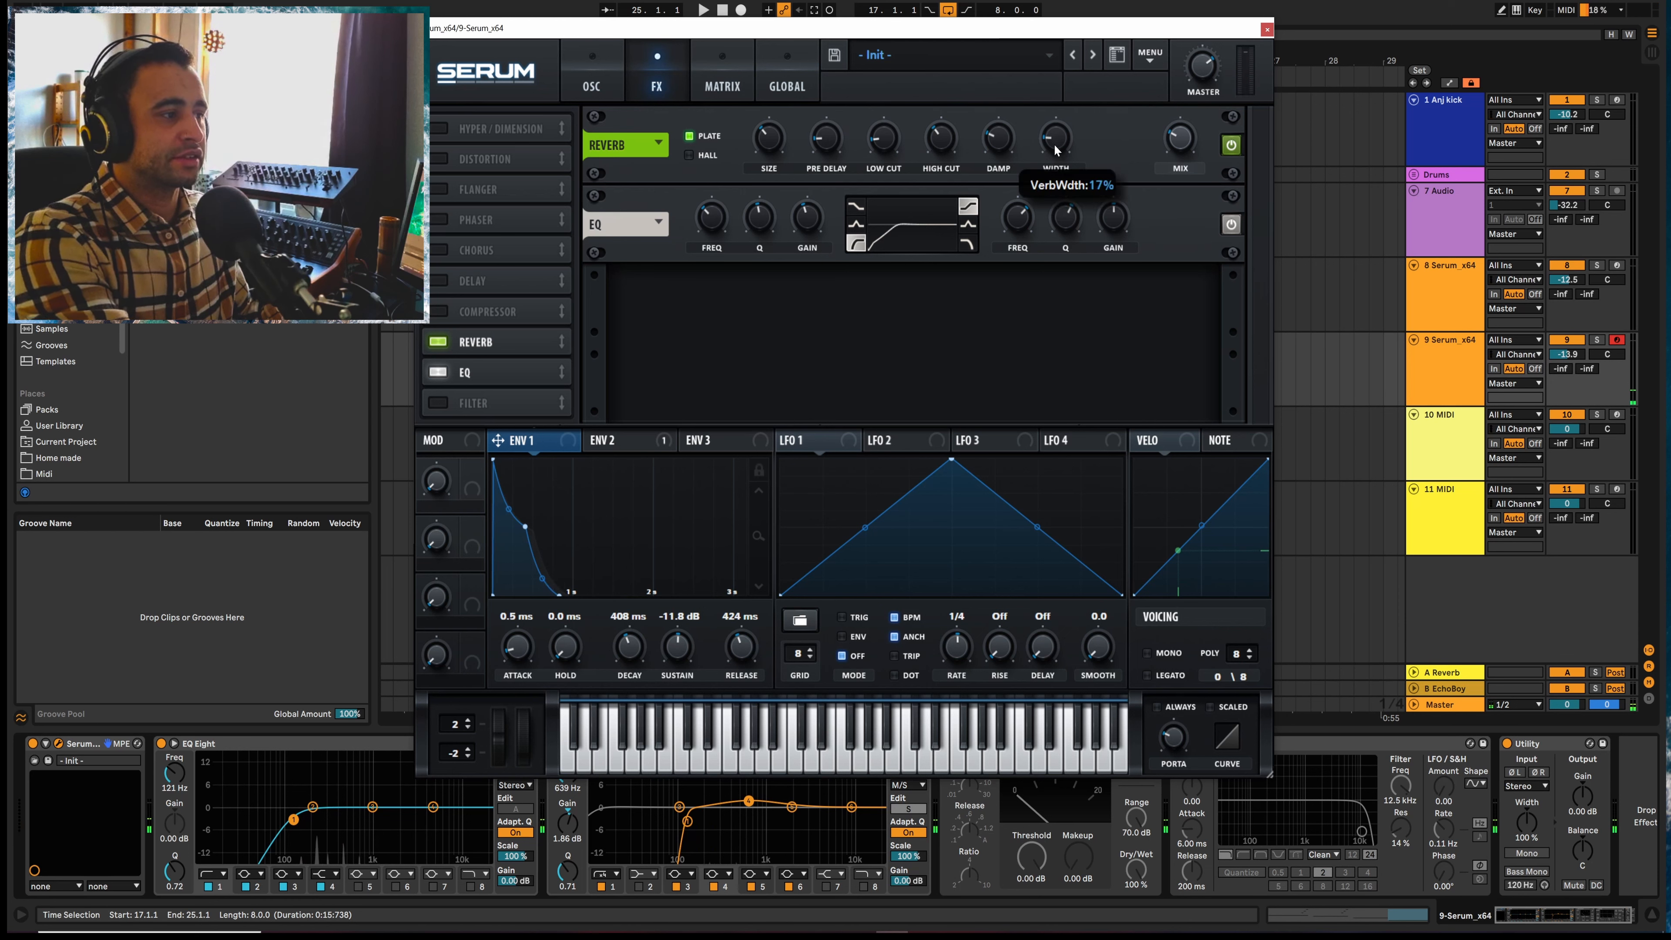
Give oscillator A 3 unison voices with less detune and blend, and modulate the filter pan with LFO 1 at a 2 bar rate
{"action": "left_click", "coordinate": [607, 98]}
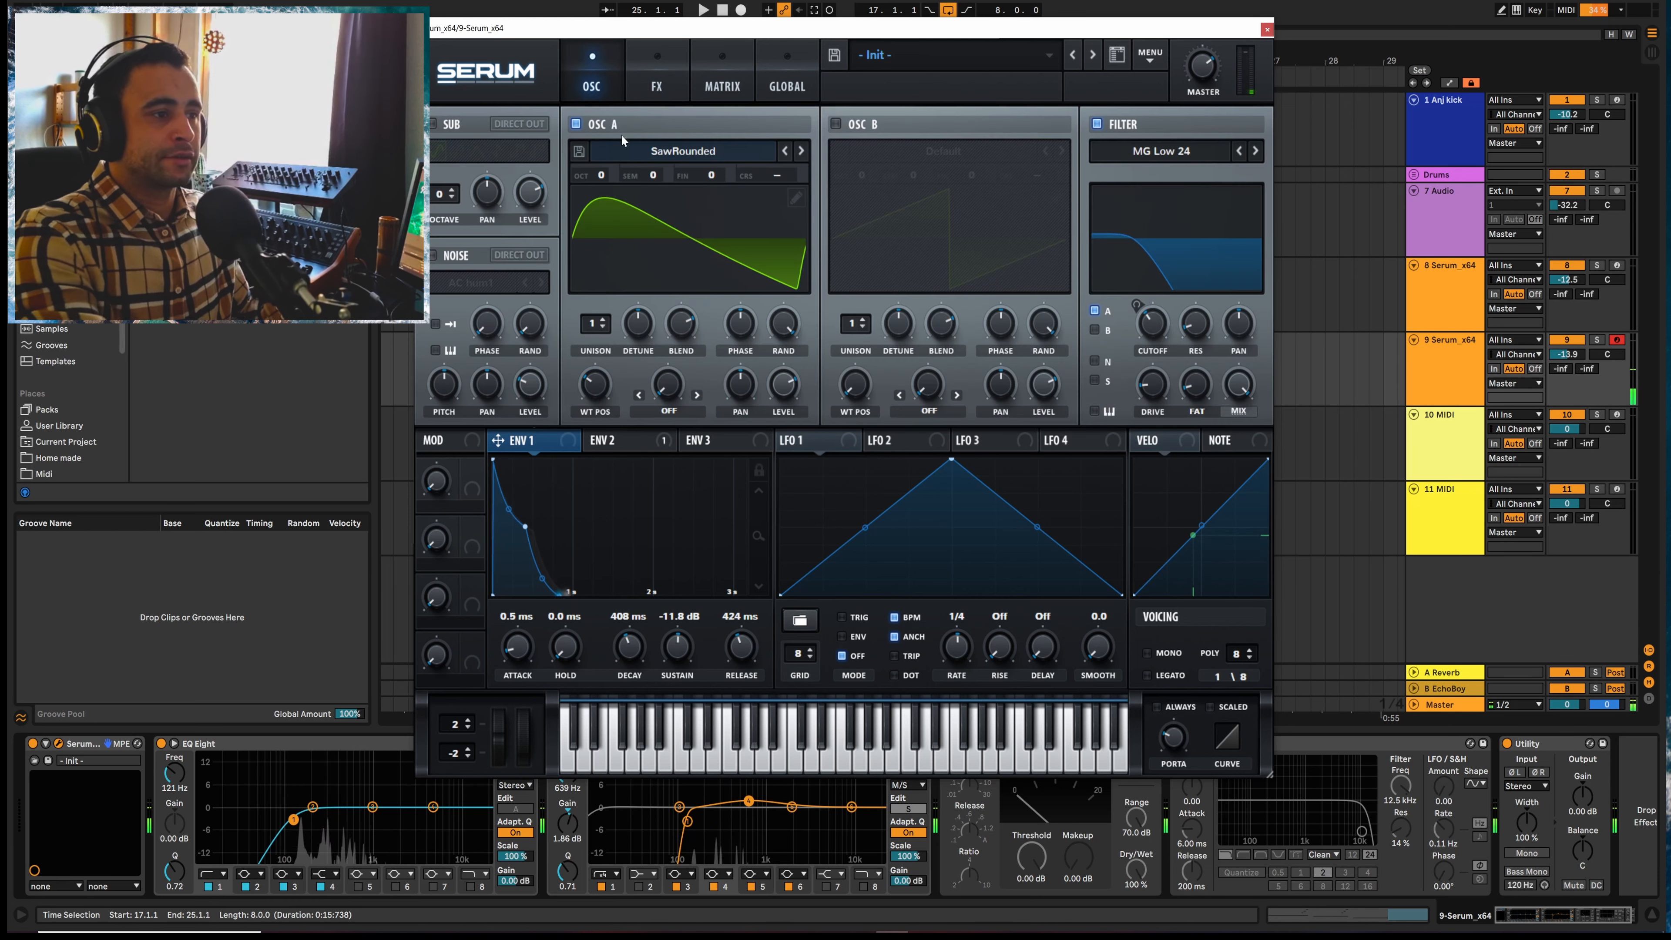
{"action": "left_click", "coordinate": [604, 319]}
{"action": "left_click", "coordinate": [604, 319]}
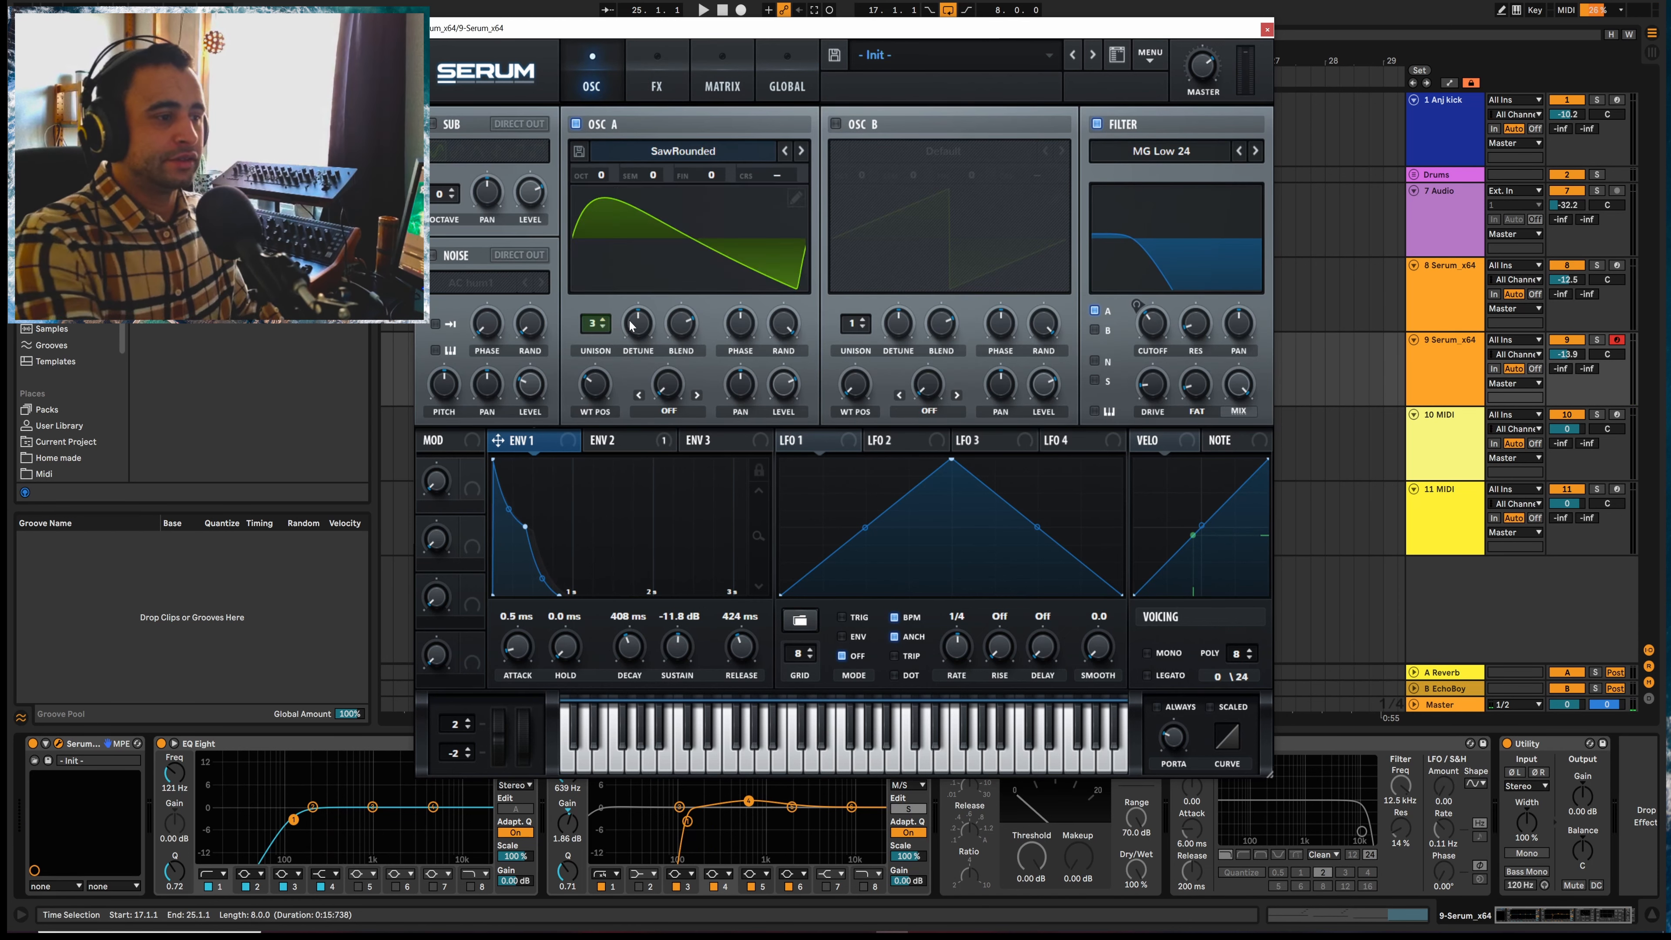
{"action": "left_click_drag", "start_coordinate": [637, 323], "coordinate": [634, 371]}
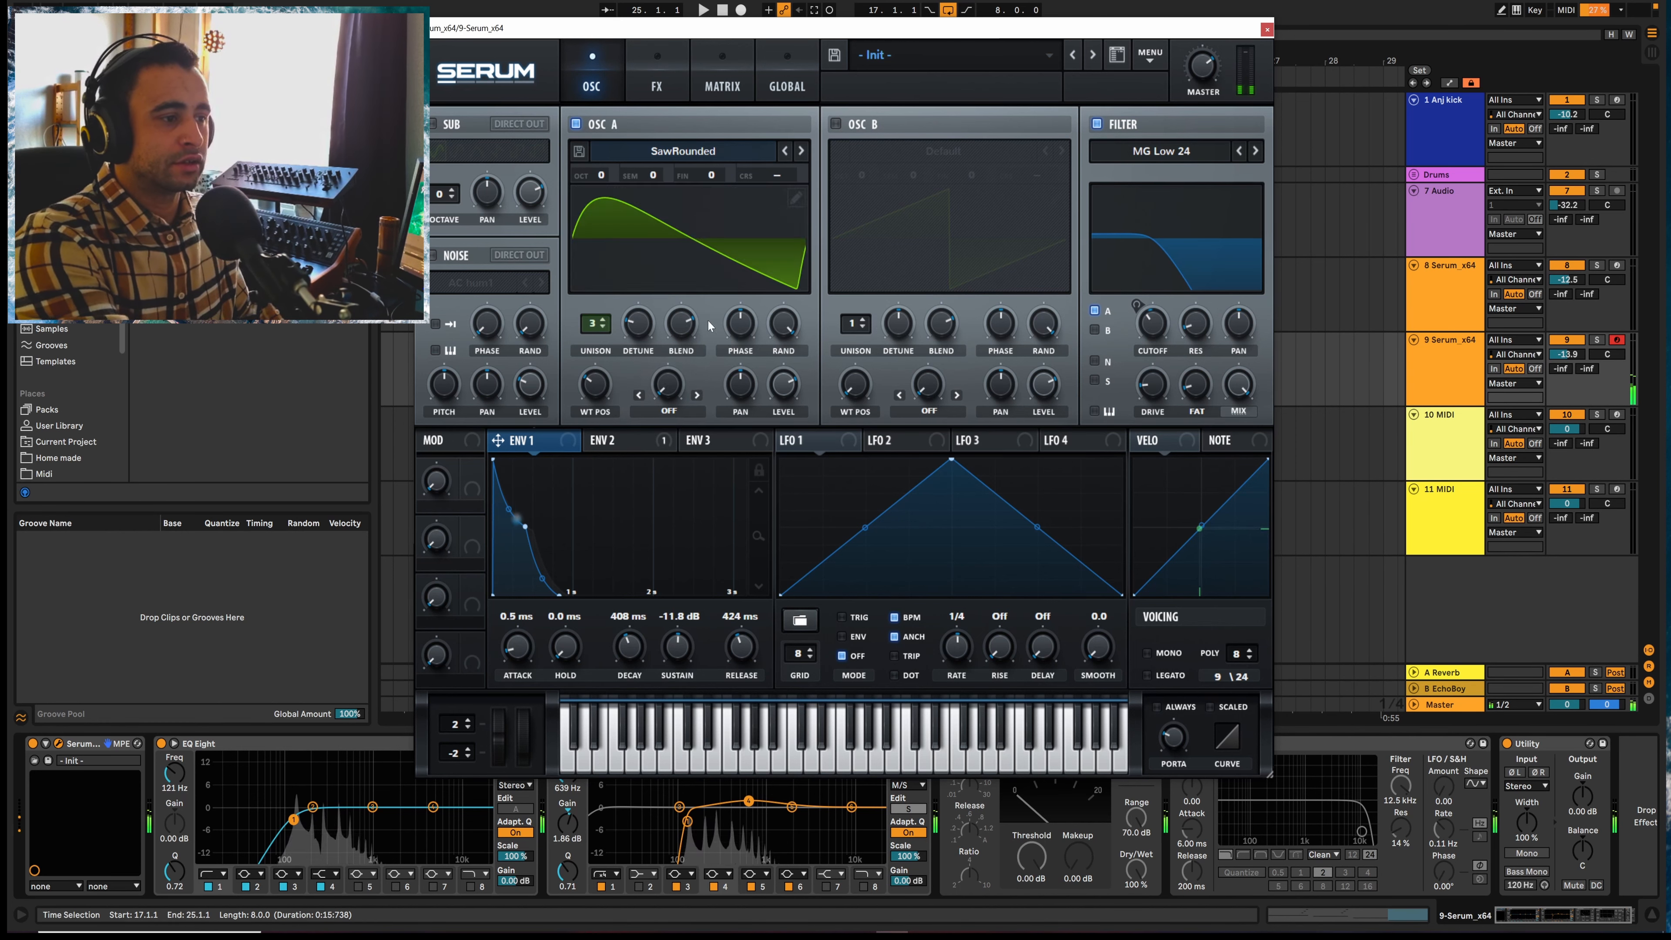
{"action": "left_click_drag", "start_coordinate": [693, 319], "coordinate": [694, 344]}
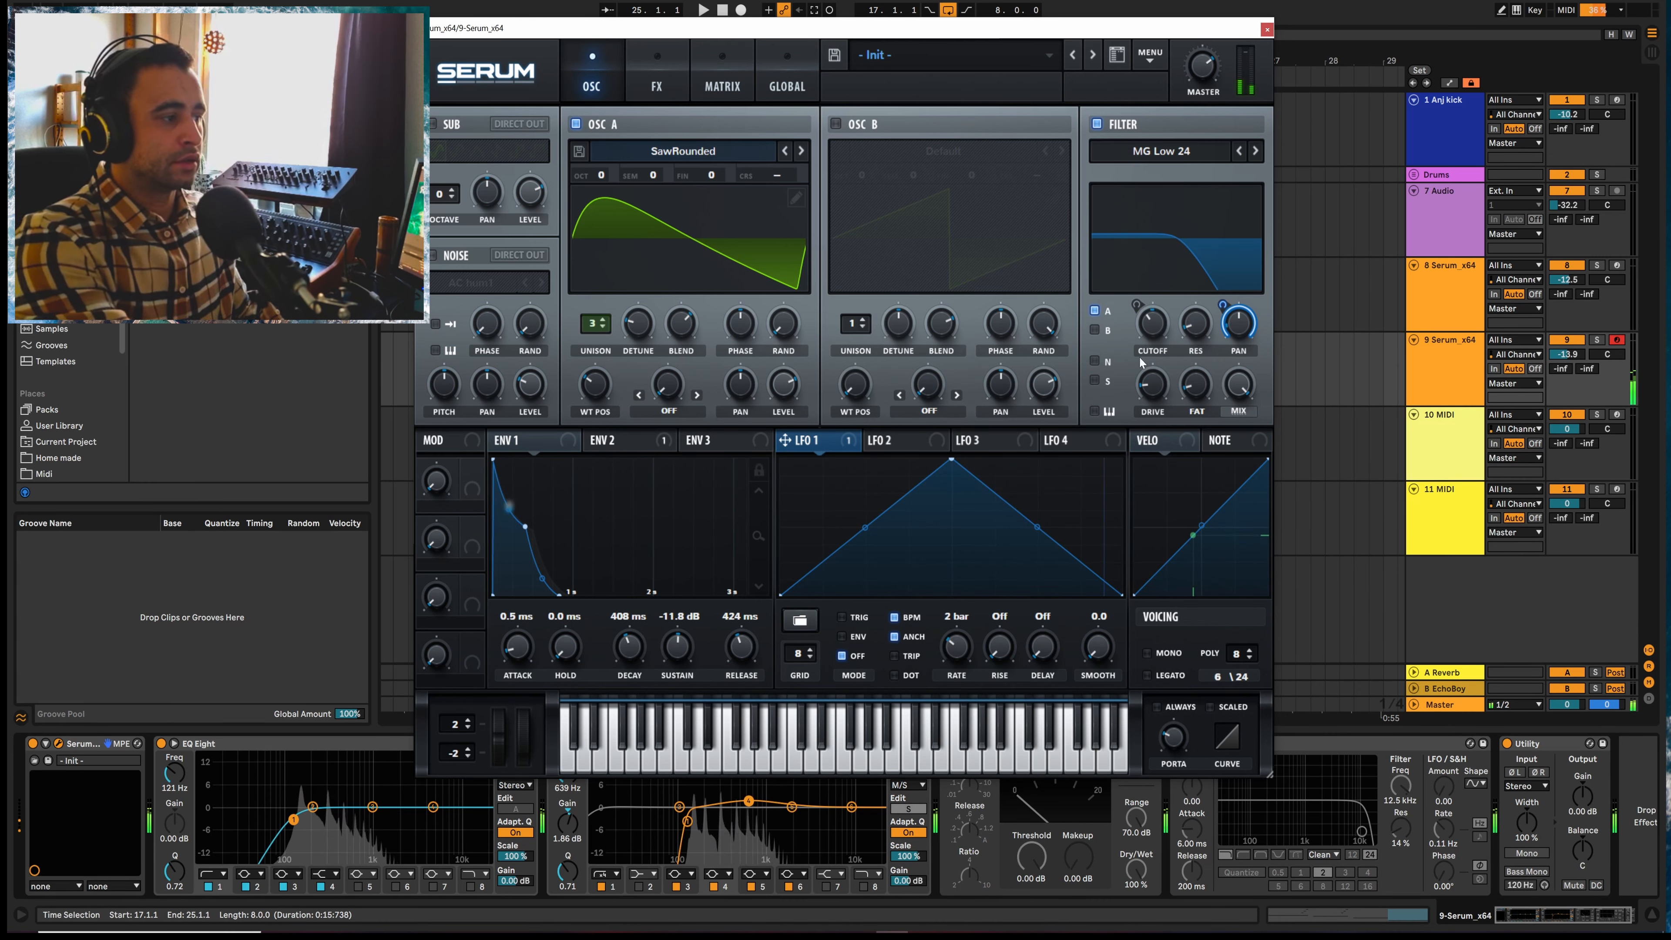
{"action": "left_click_drag", "start_coordinate": [1223, 305], "coordinate": [1225, 343]}
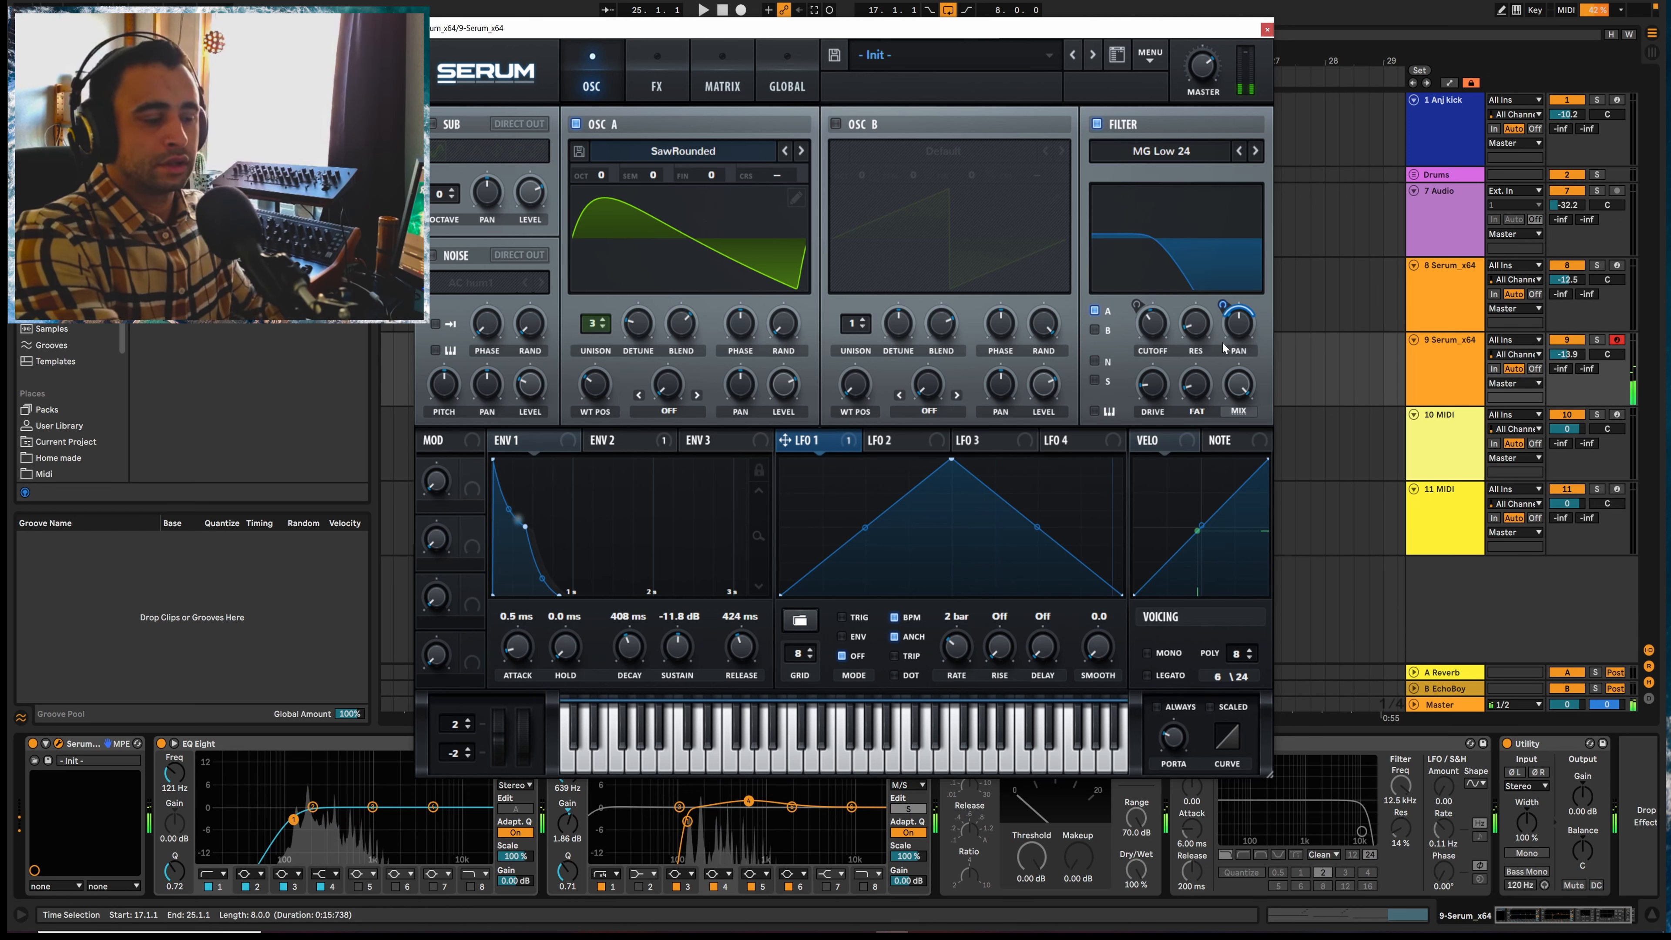
Enable oscillator B with its level turned fully down, and dial in FM (from B) as oscillator A's warp
{"action": "left_click", "coordinate": [834, 124]}
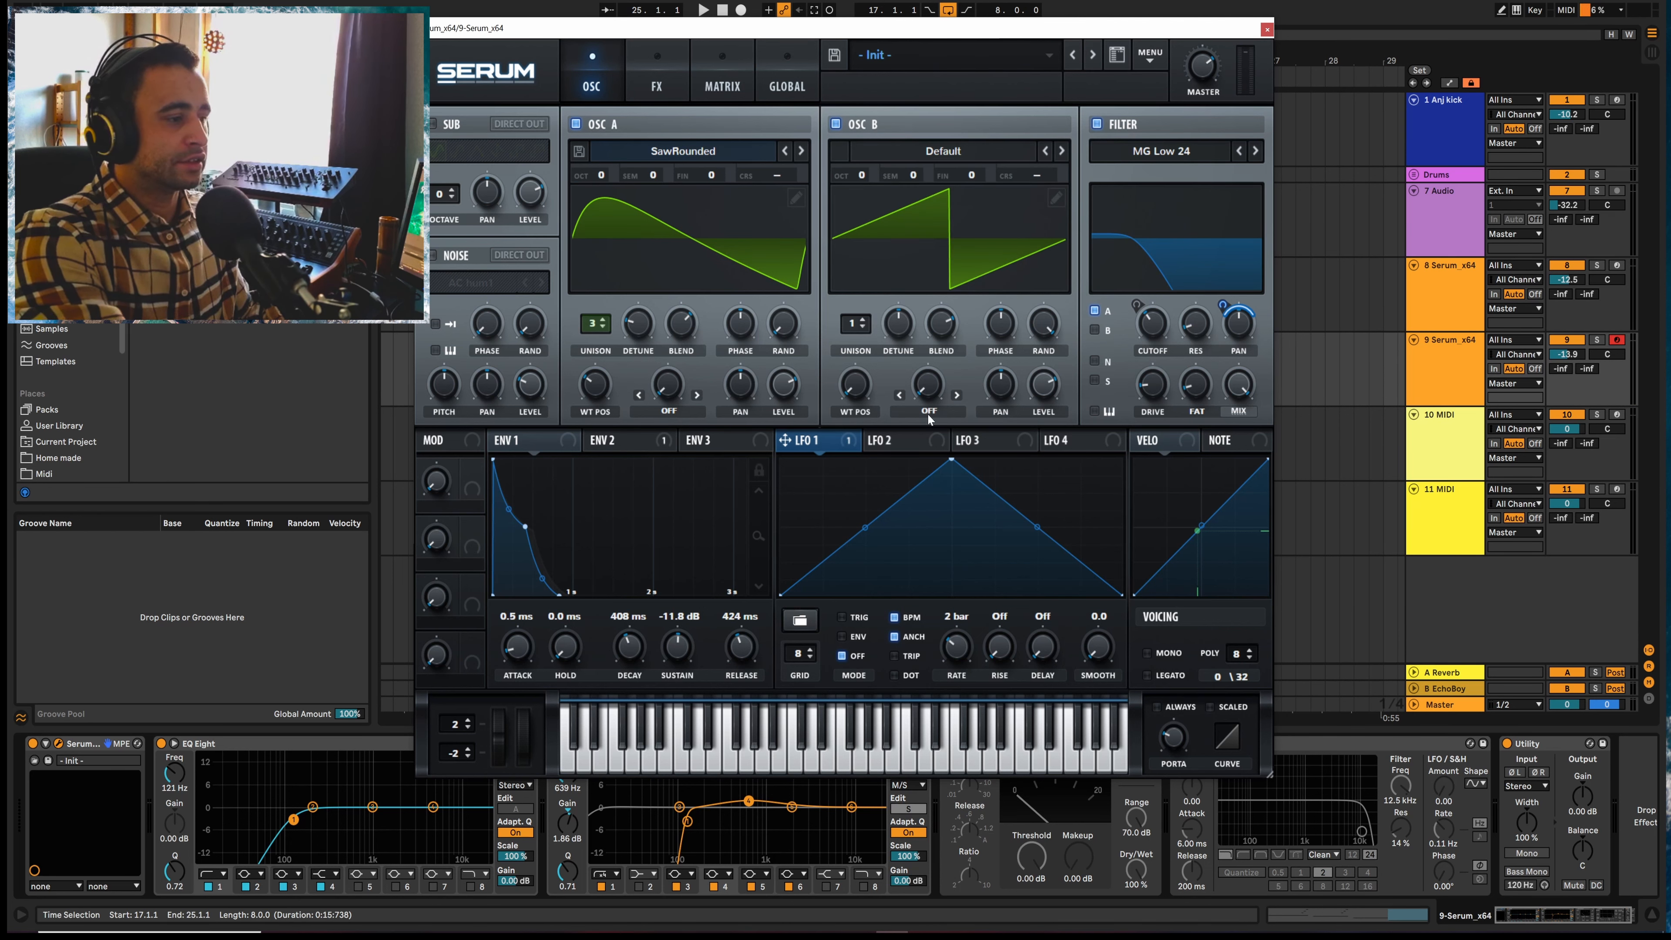
{"action": "left_click", "coordinate": [658, 411]}
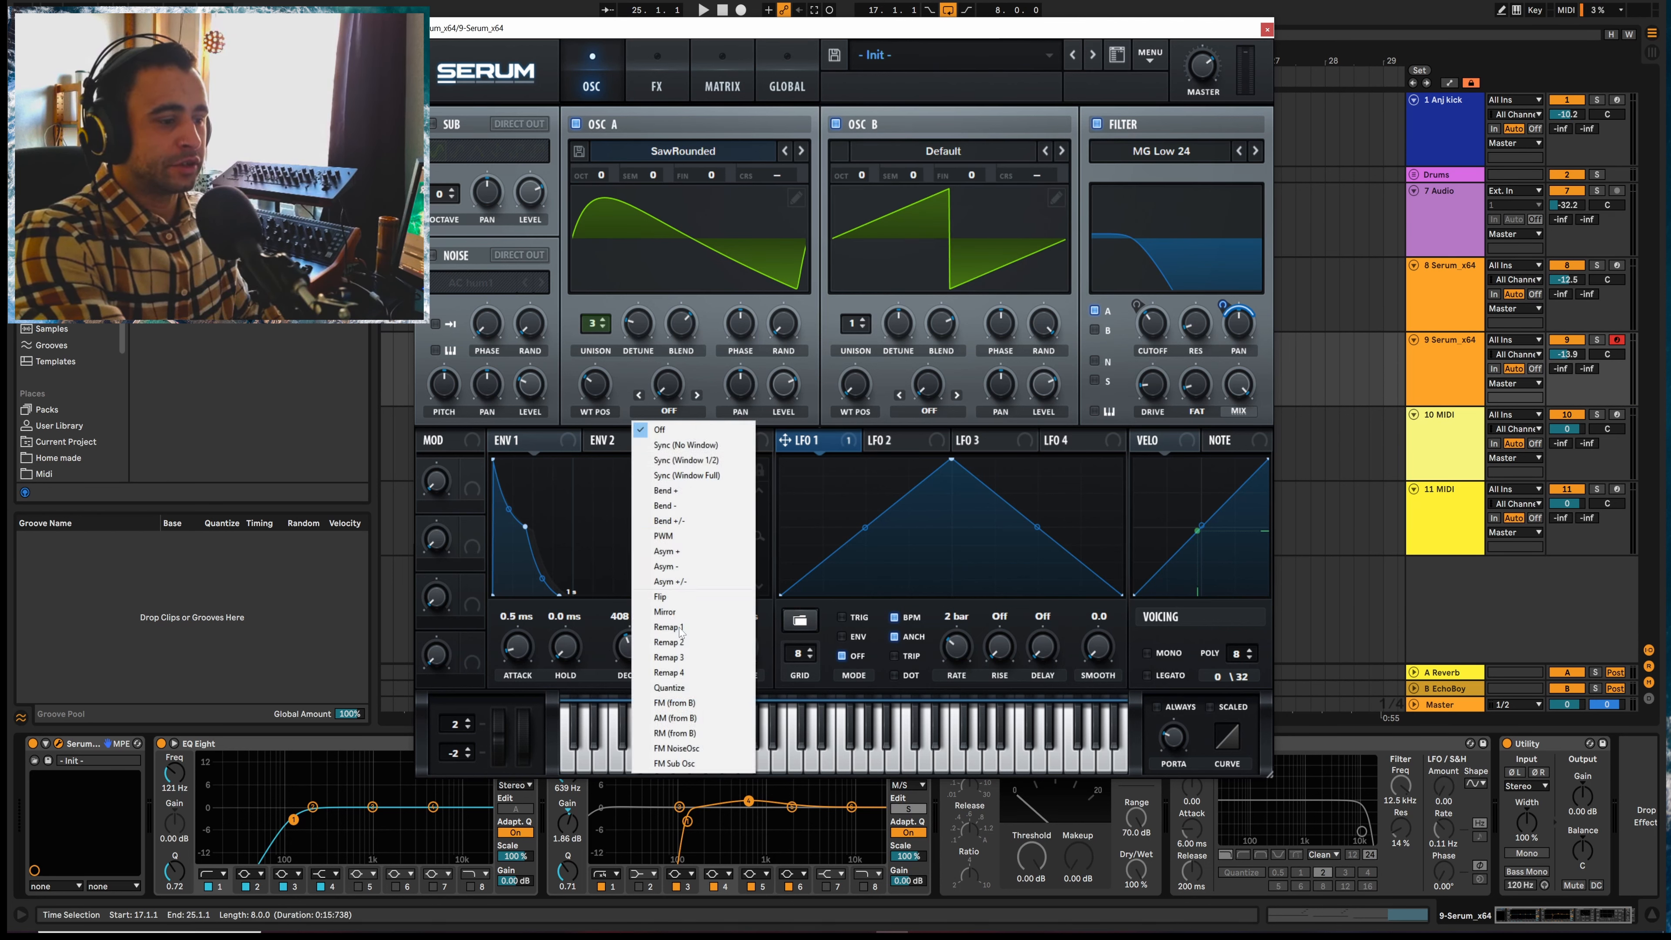
{"action": "left_click", "coordinate": [678, 703]}
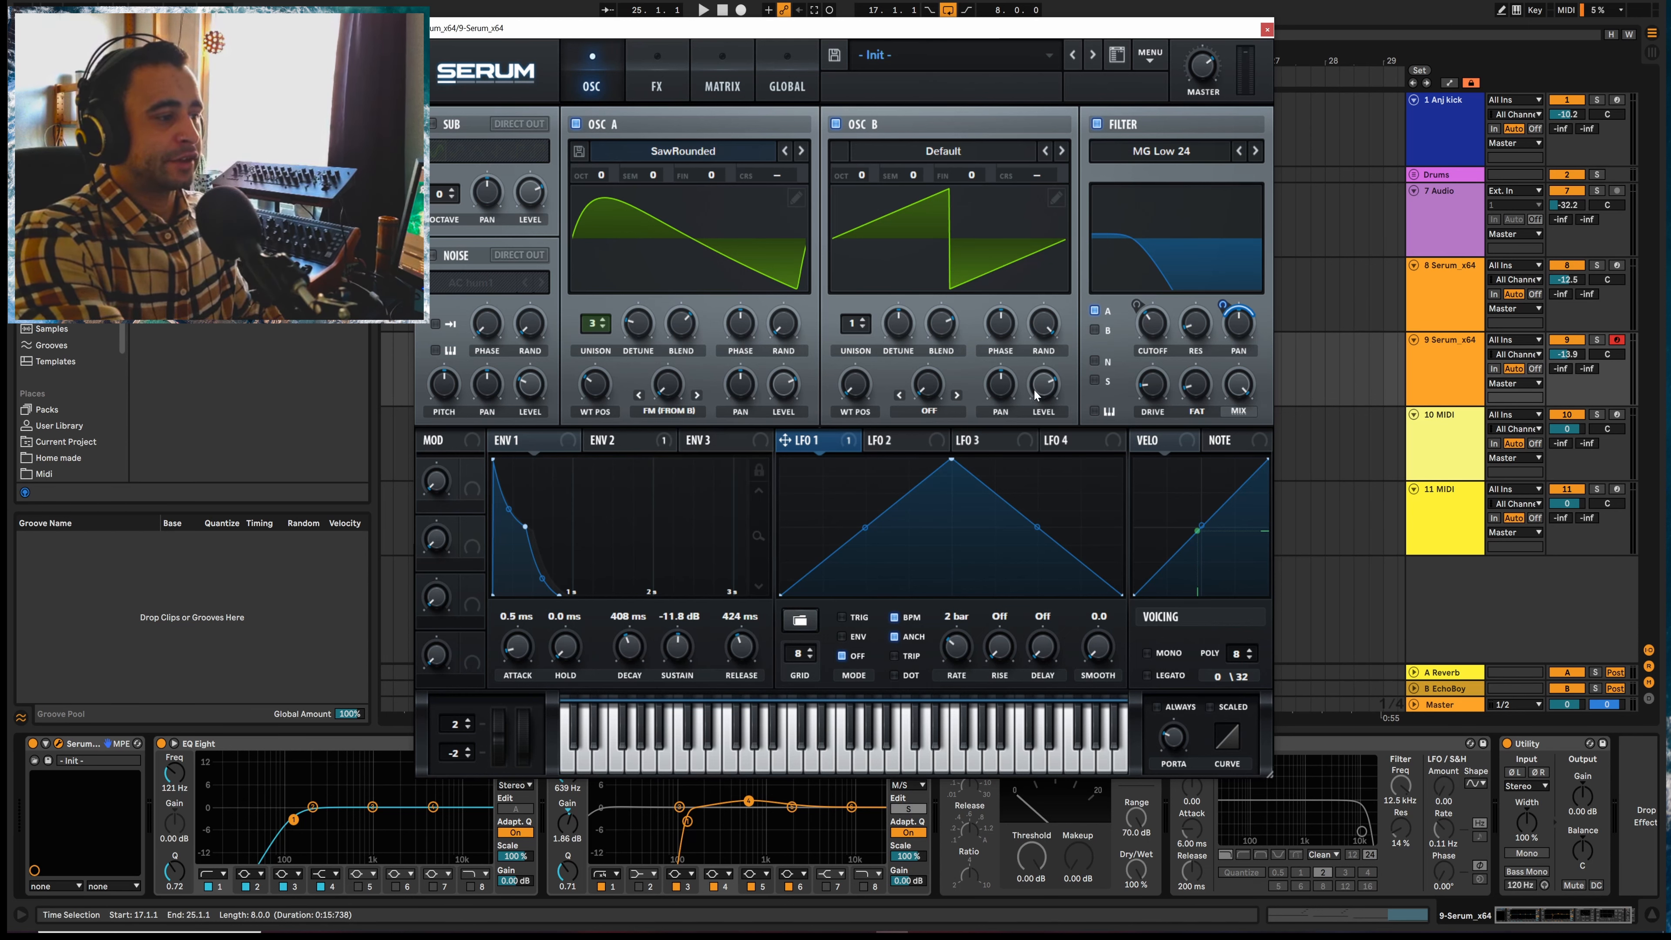
{"action": "left_click_drag", "start_coordinate": [1035, 395], "coordinate": [1057, 639]}
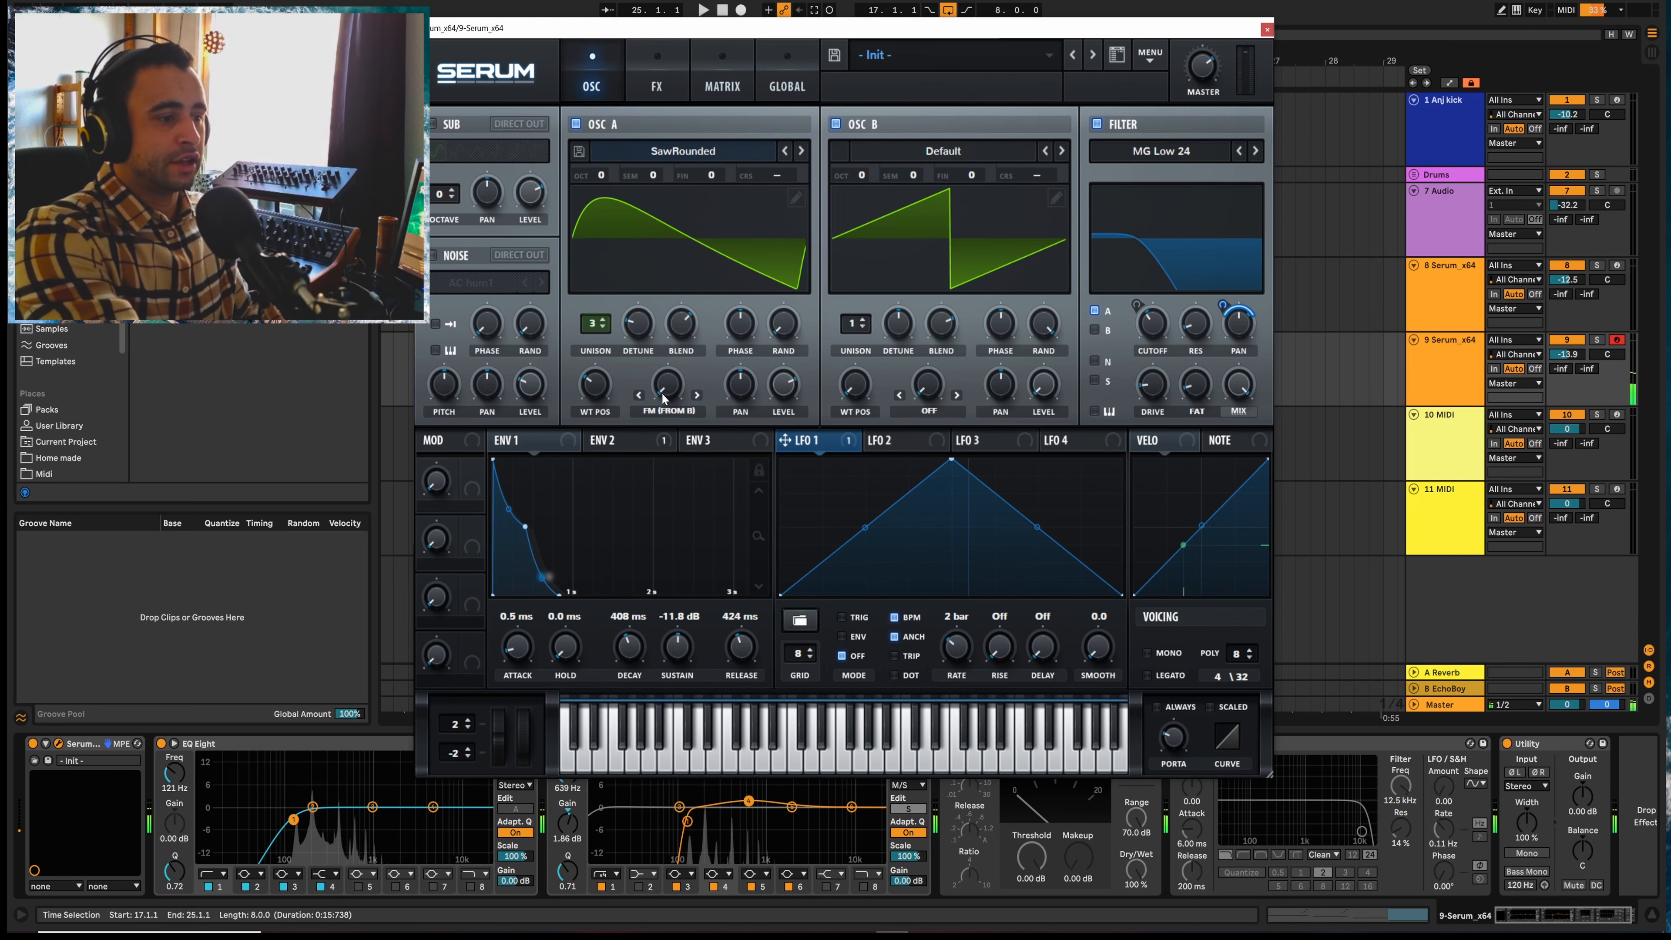
{"action": "left_click_drag", "start_coordinate": [662, 392], "coordinate": [671, 286]}
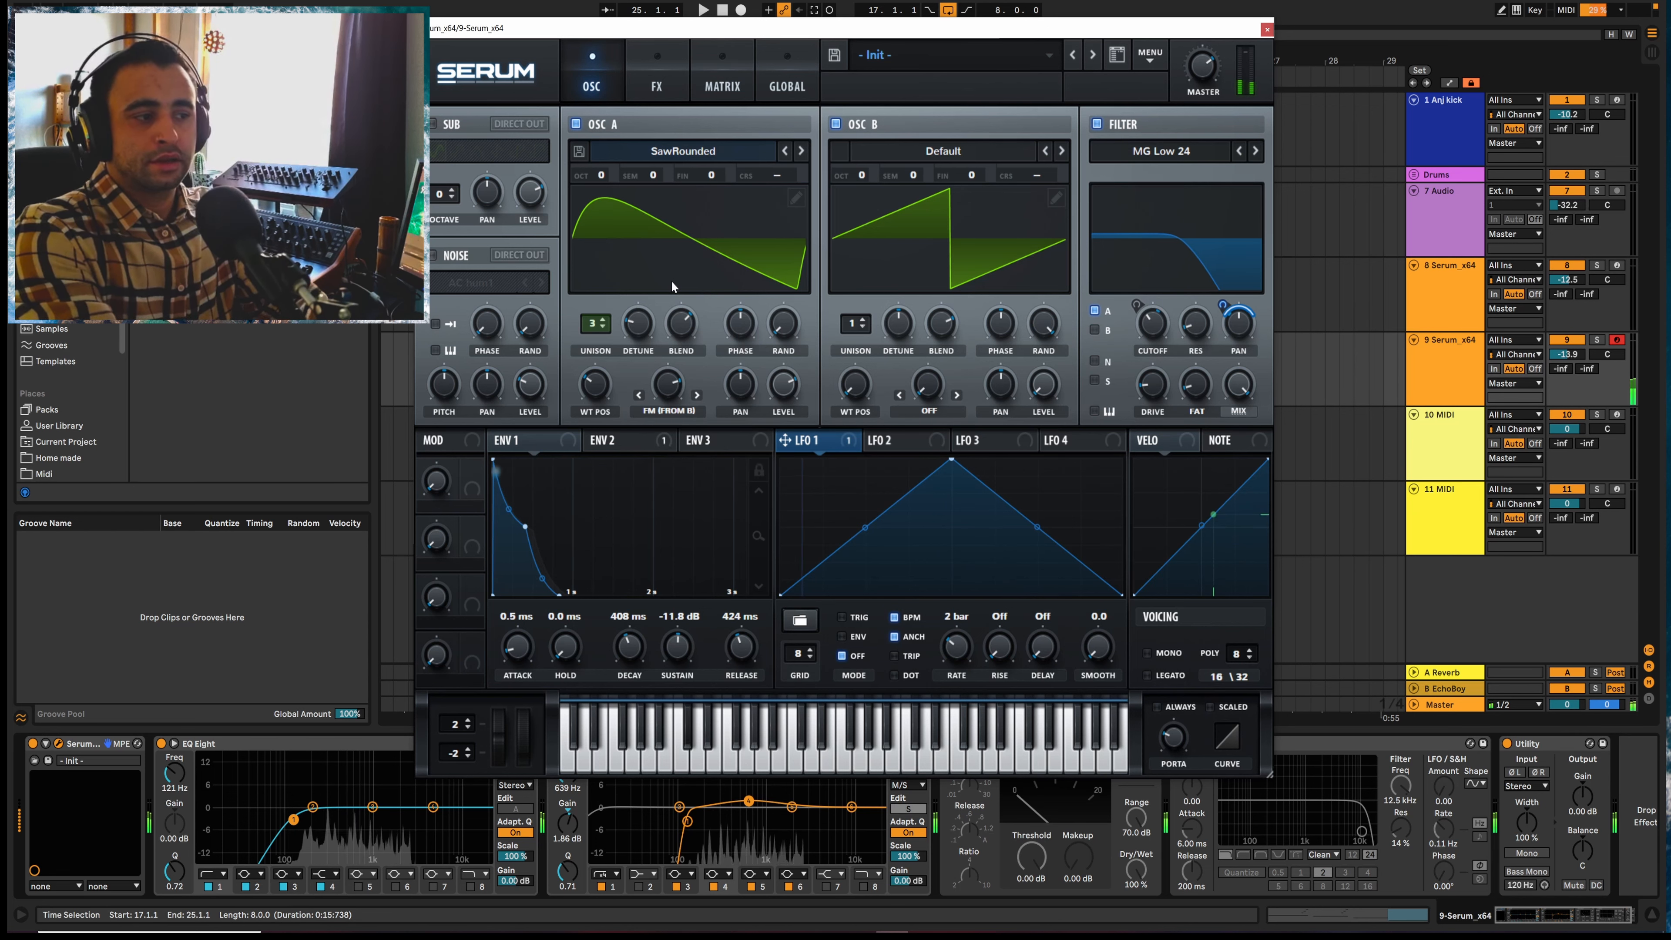
{"action": "left_click_drag", "start_coordinate": [680, 442], "coordinate": [679, 475]}
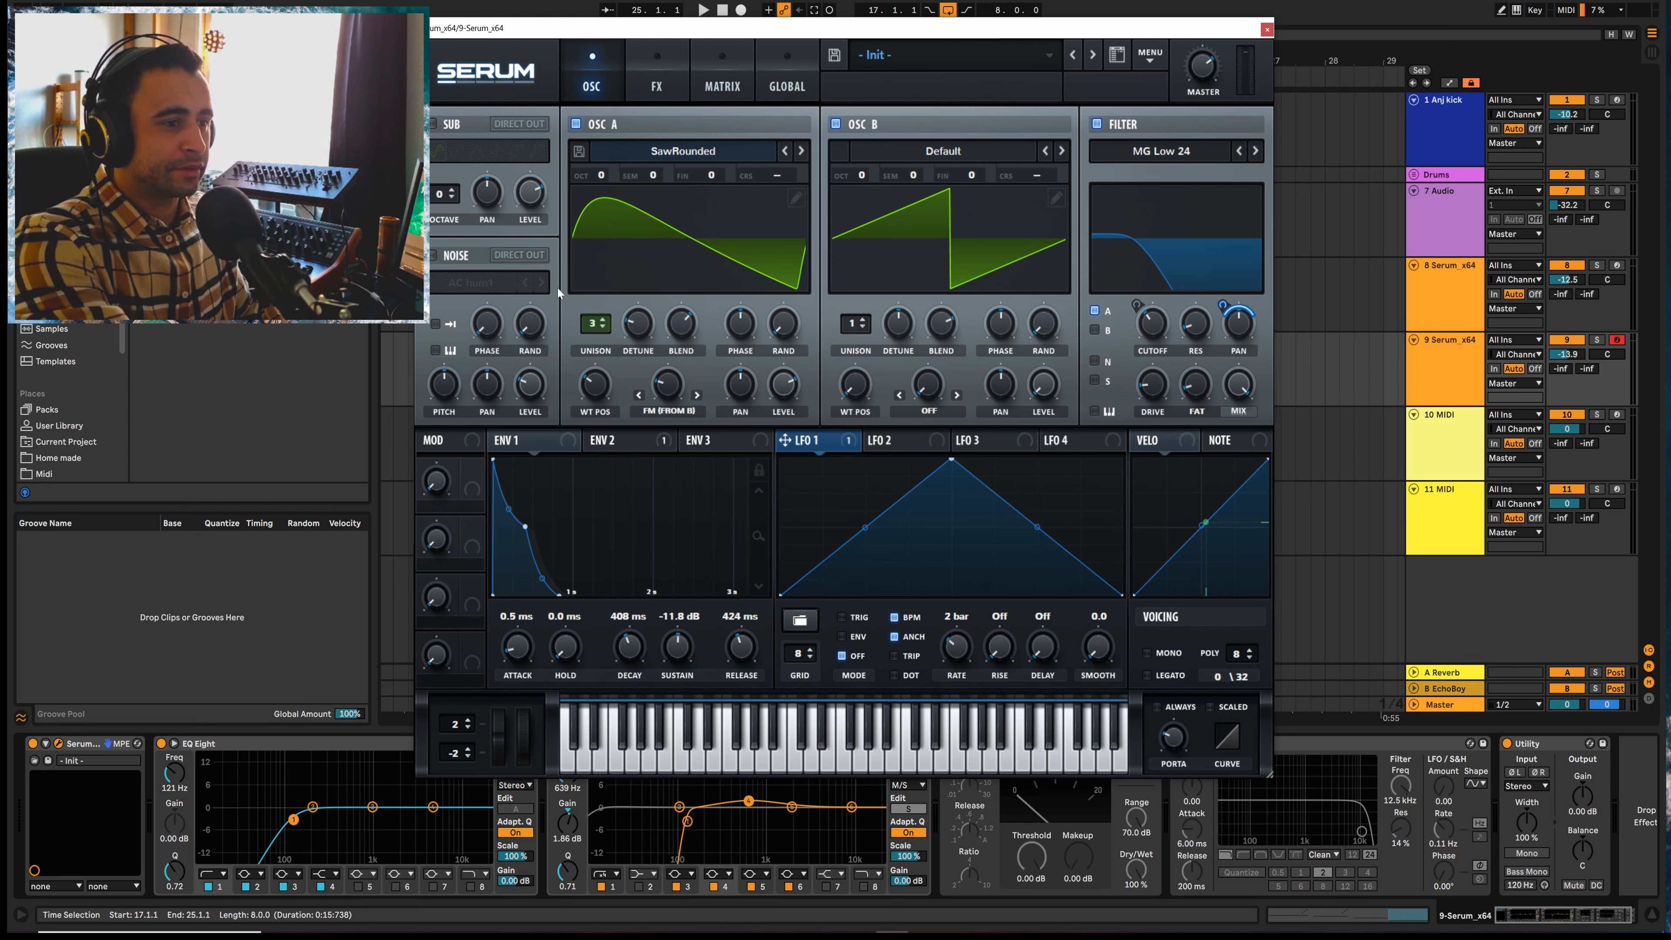
Turn on the noise oscillator with AC hum1 and route it through the filter
{"action": "left_click", "coordinate": [433, 255]}
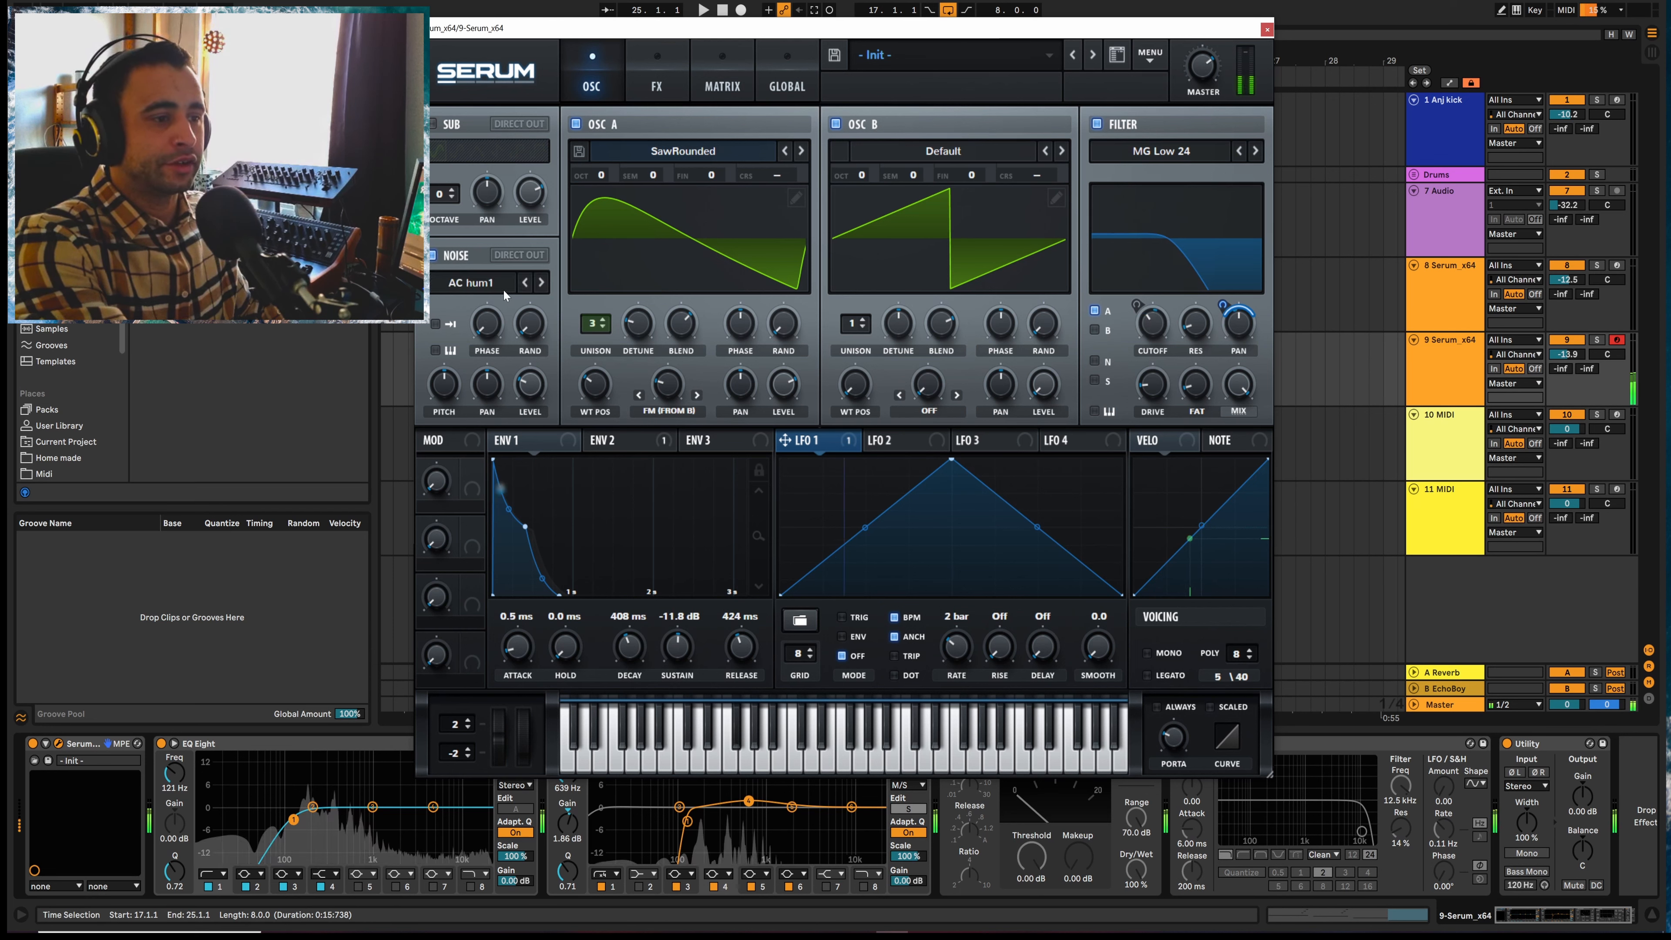
{"action": "left_click", "coordinate": [1095, 361]}
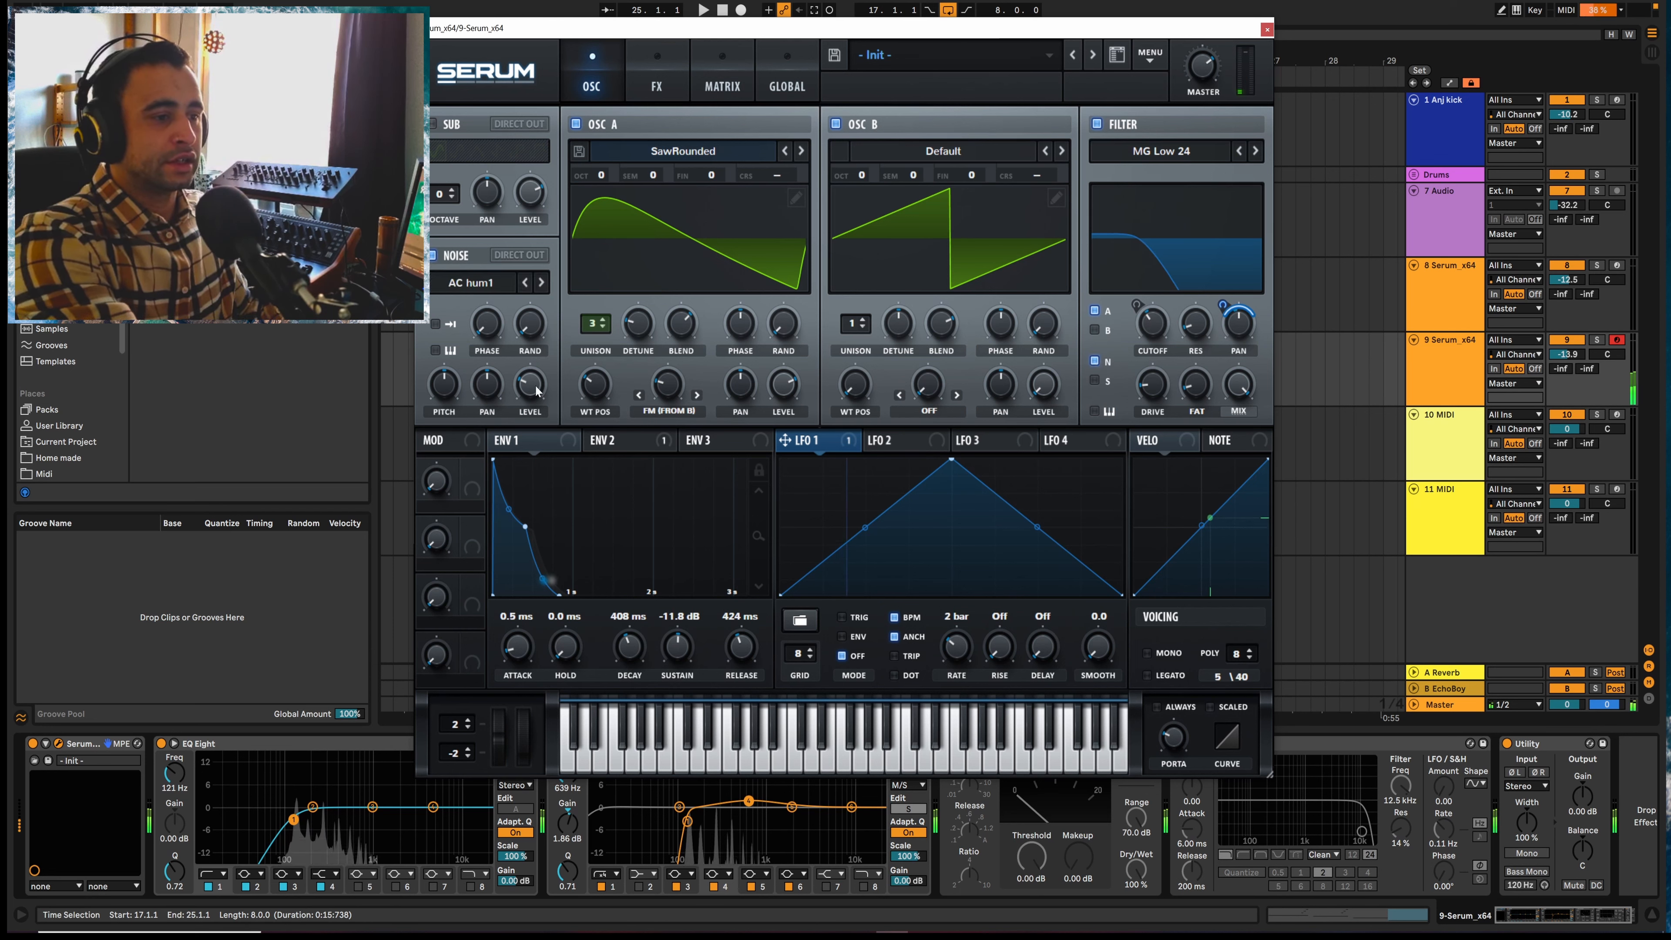
Assign LFO 2 as a modulation source for the filter cutoff
{"action": "mouse_move", "coordinate": [1163, 331]}
{"action": "left_mouse_down"}
{"action": "mouse_move", "coordinate": [1160, 298]}
{"action": "mouse_move", "coordinate": [1156, 326]}
{"action": "left_mouse_up"}
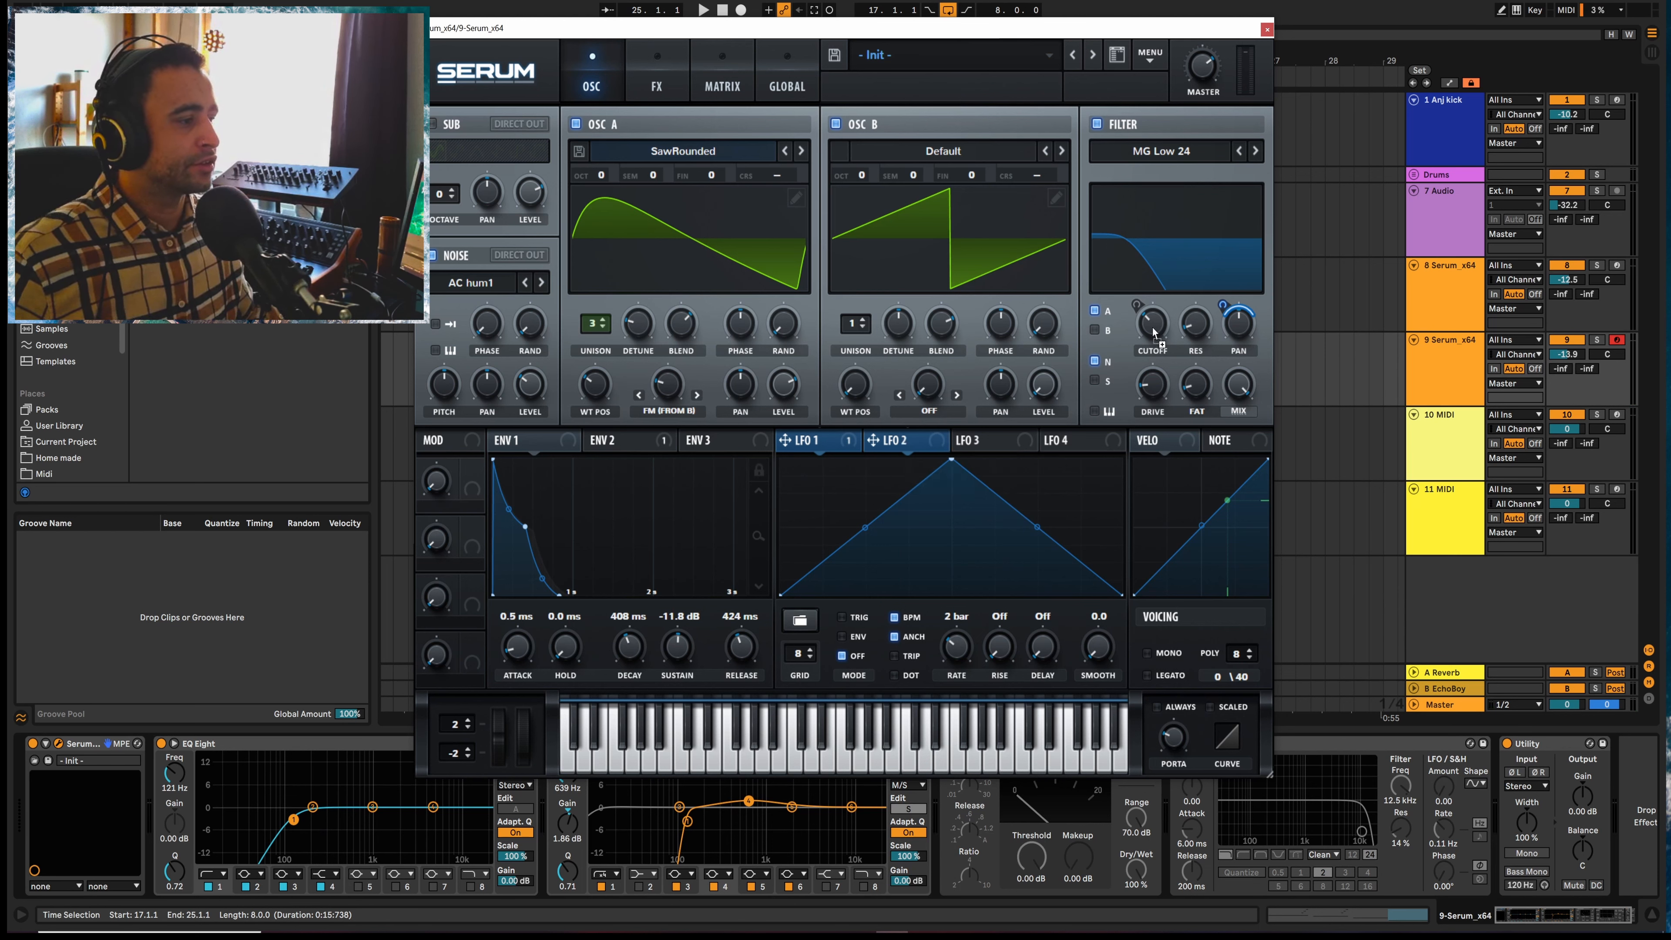
{"action": "mouse_move", "coordinate": [1153, 333]}
{"action": "left_mouse_down"}
{"action": "mouse_move", "coordinate": [1133, 317]}
{"action": "mouse_move", "coordinate": [1134, 335]}
{"action": "left_mouse_up"}
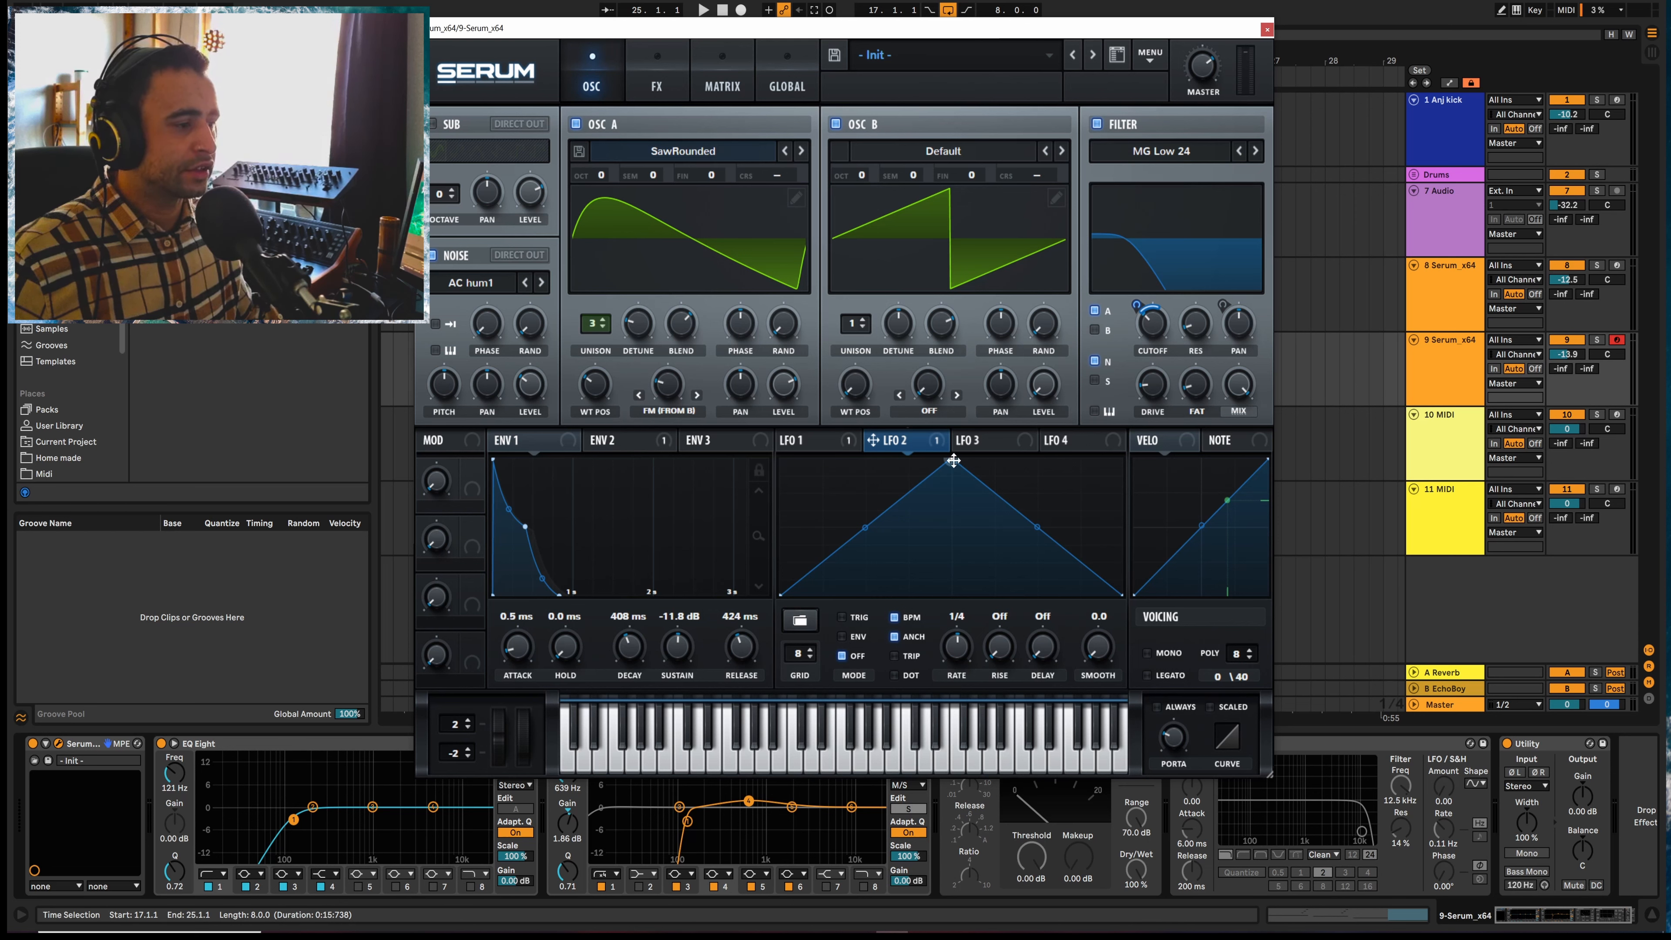
Load the SlightMovement shape into LFO 2 and raise two of its points into a lower and a higher peak
{"action": "left_click_drag", "start_coordinate": [954, 460], "coordinate": [951, 487]}
{"action": "left_click", "coordinate": [799, 620]}
{"action": "mouse_move", "coordinate": [831, 640]}
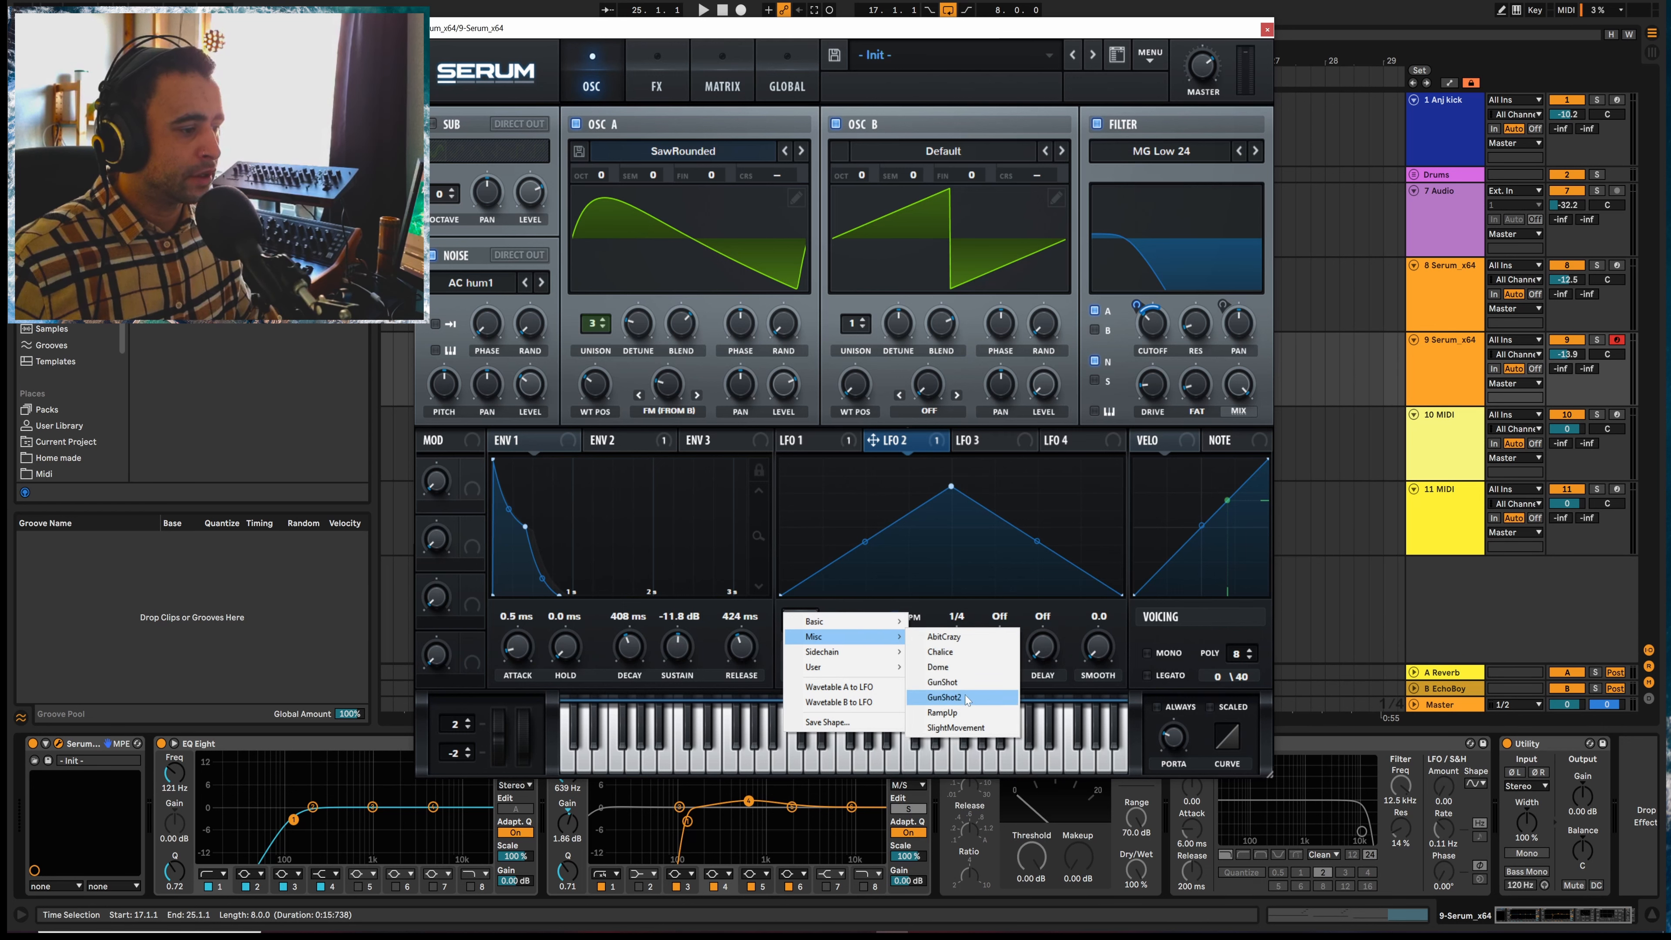
{"action": "left_click", "coordinate": [960, 727]}
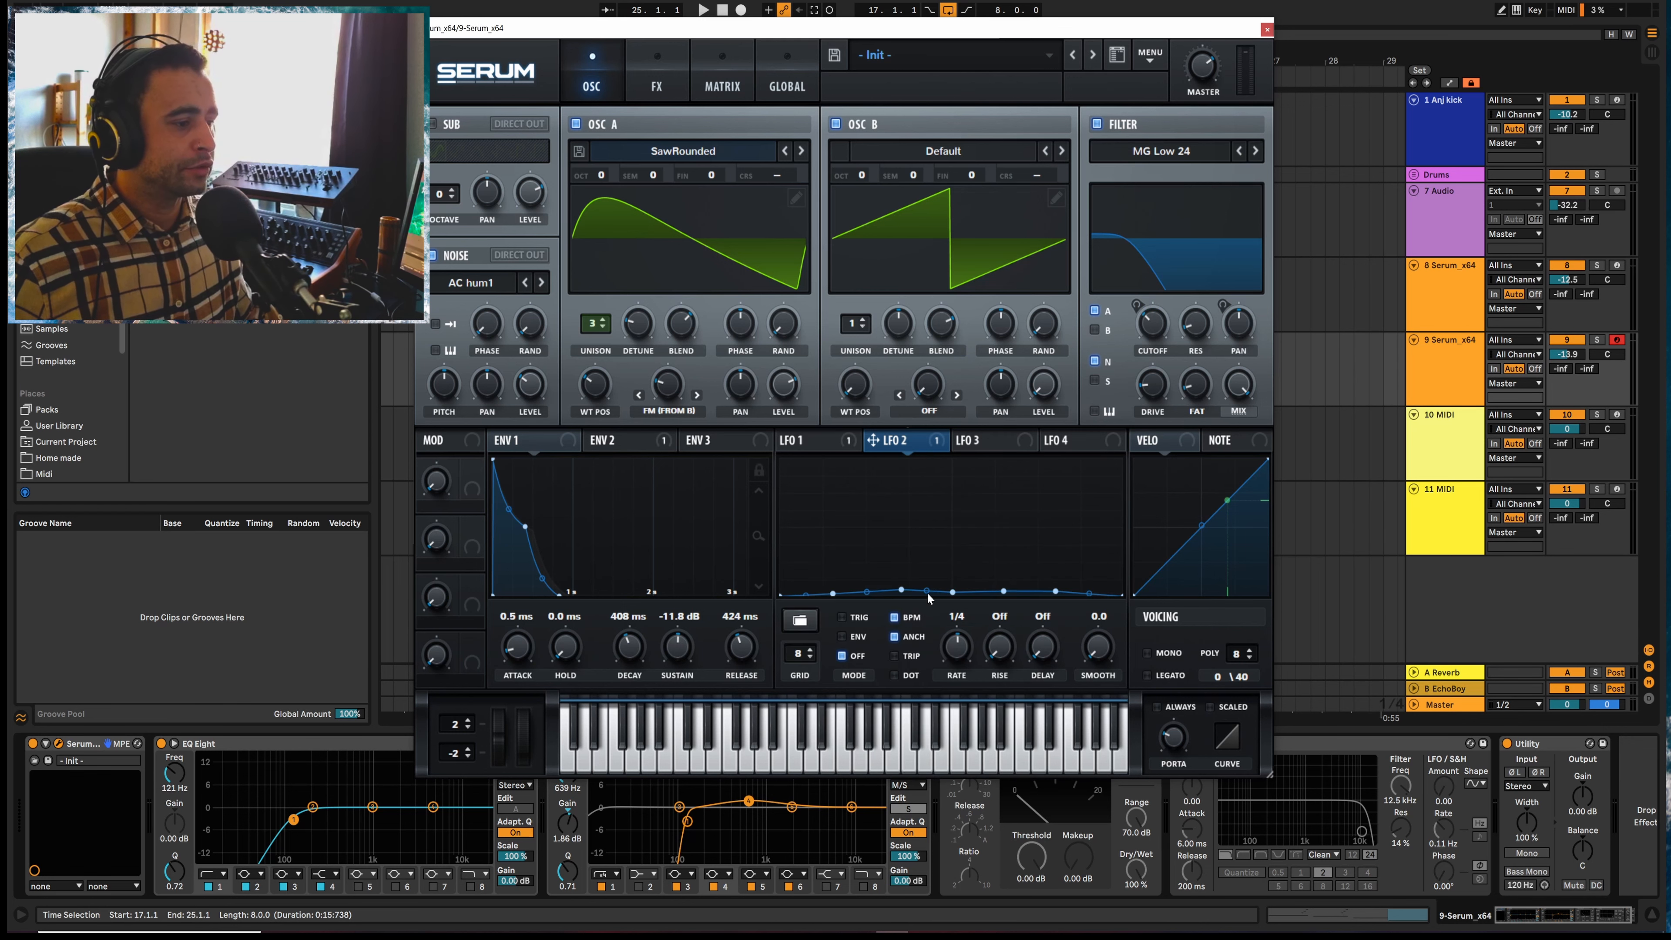
{"action": "left_click_drag", "start_coordinate": [902, 590], "coordinate": [902, 564]}
{"action": "left_click_drag", "start_coordinate": [1003, 591], "coordinate": [1055, 538]}
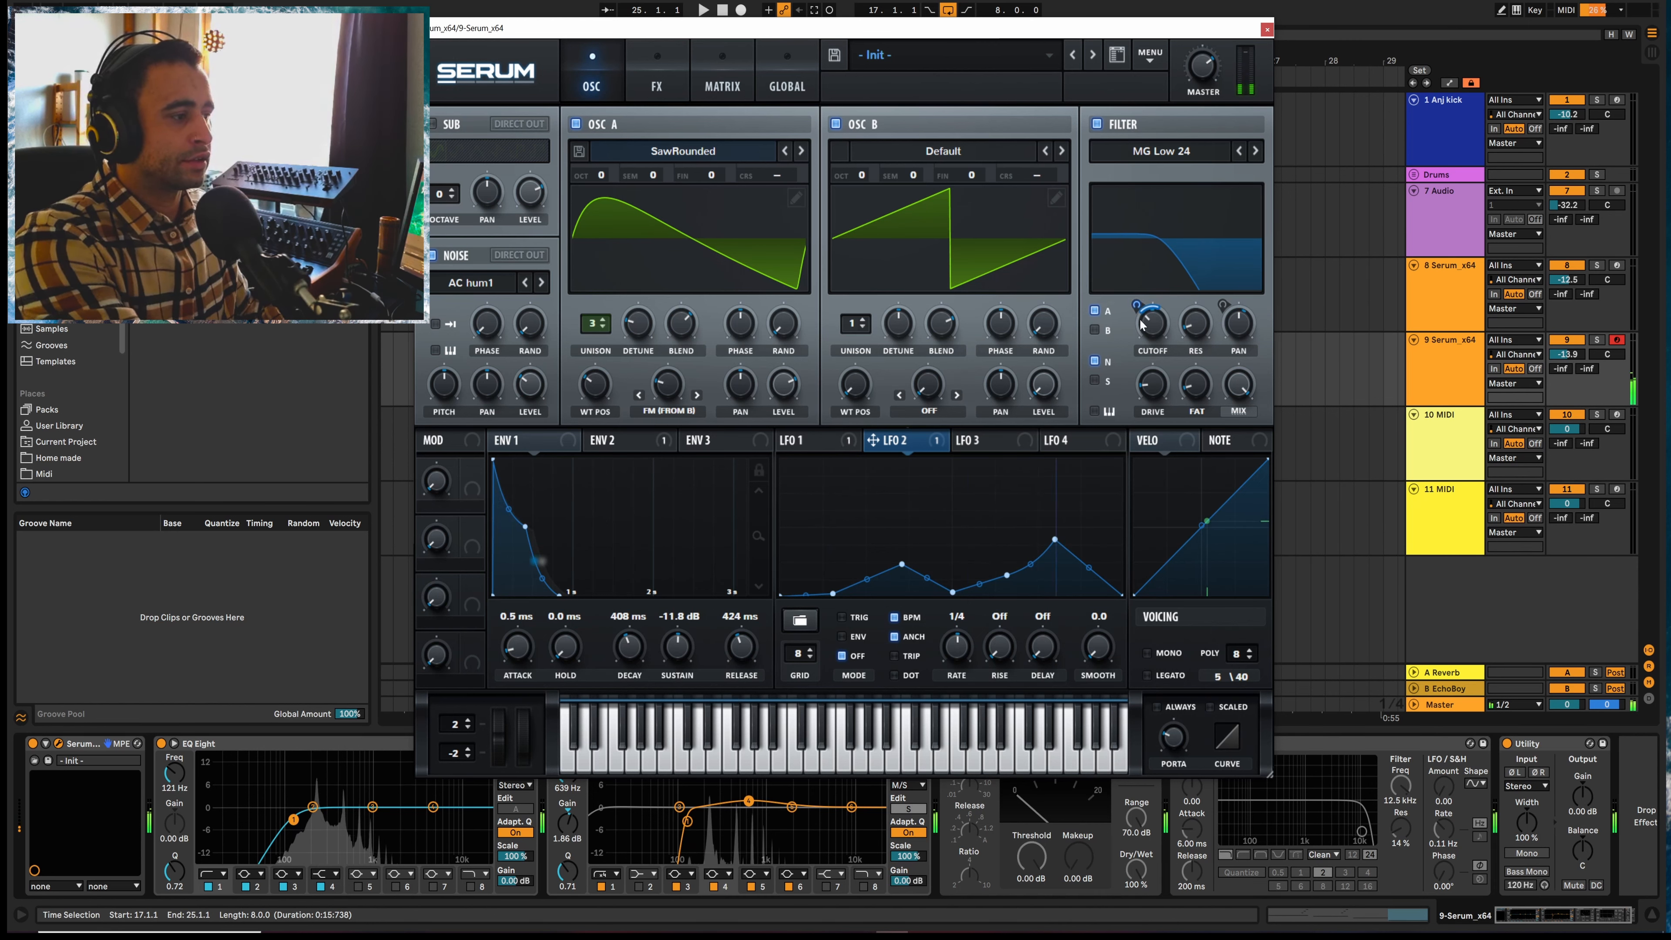
Adjust LFO 2's modulation depth on the filter cutoff and set the LFO rate to 1/2
{"action": "left_click_drag", "start_coordinate": [1137, 305], "coordinate": [1137, 291]}
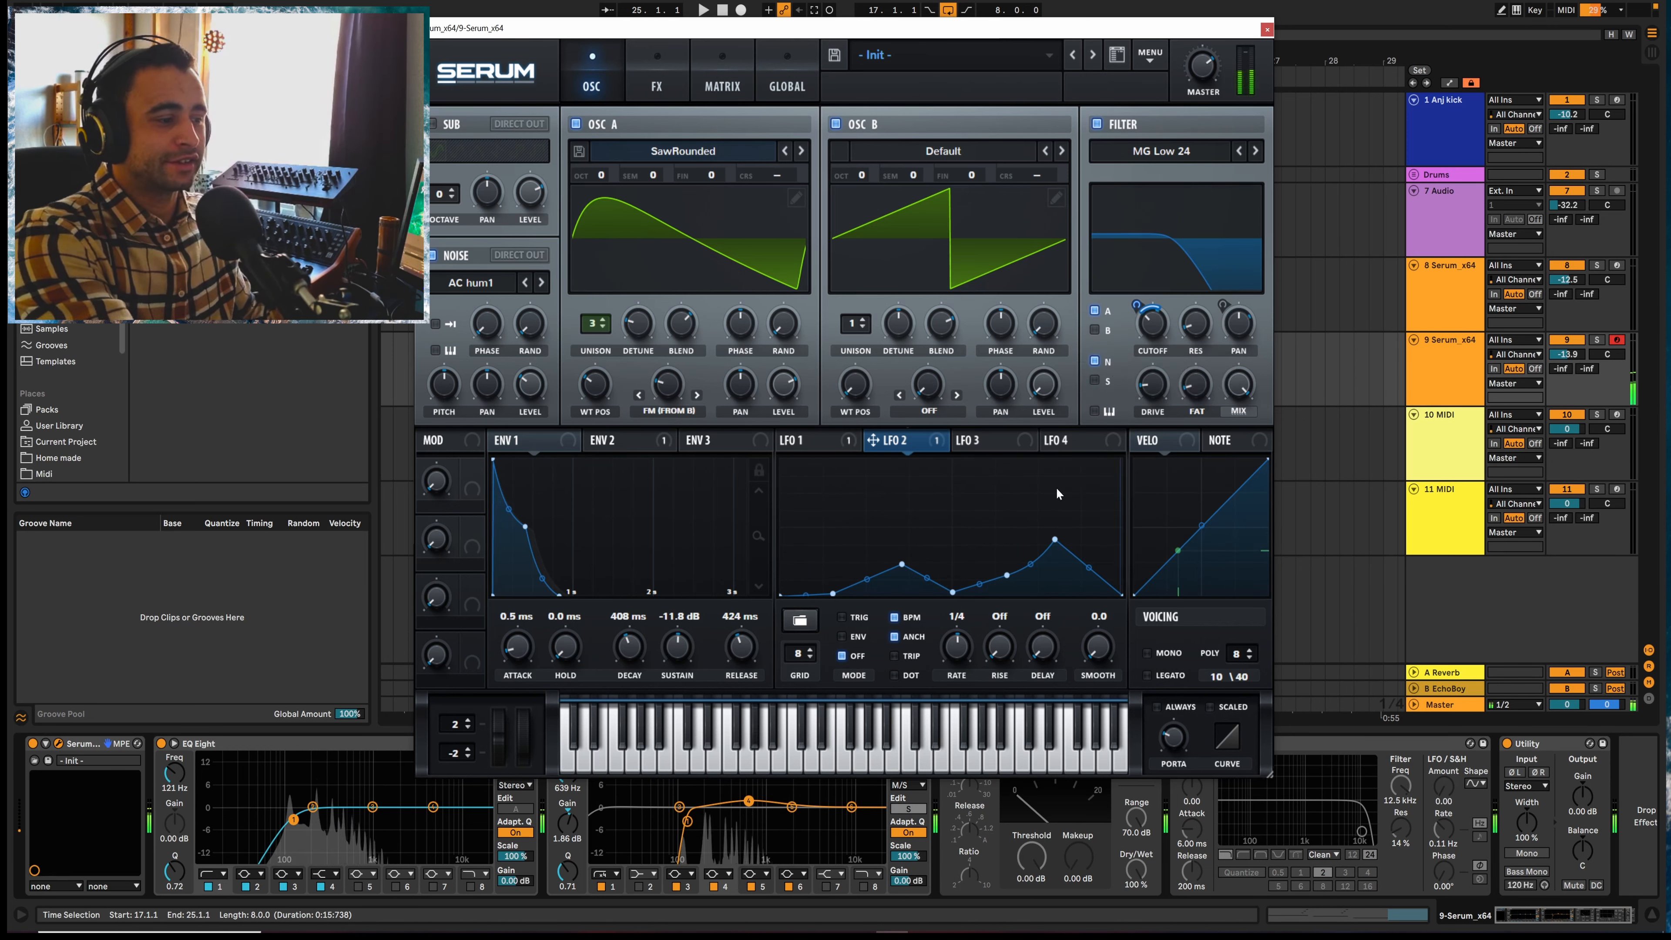
{"action": "mouse_move", "coordinate": [958, 650]}
{"action": "left_mouse_down"}
{"action": "mouse_move", "coordinate": [959, 668]}
{"action": "mouse_move", "coordinate": [968, 632]}
{"action": "left_mouse_up"}
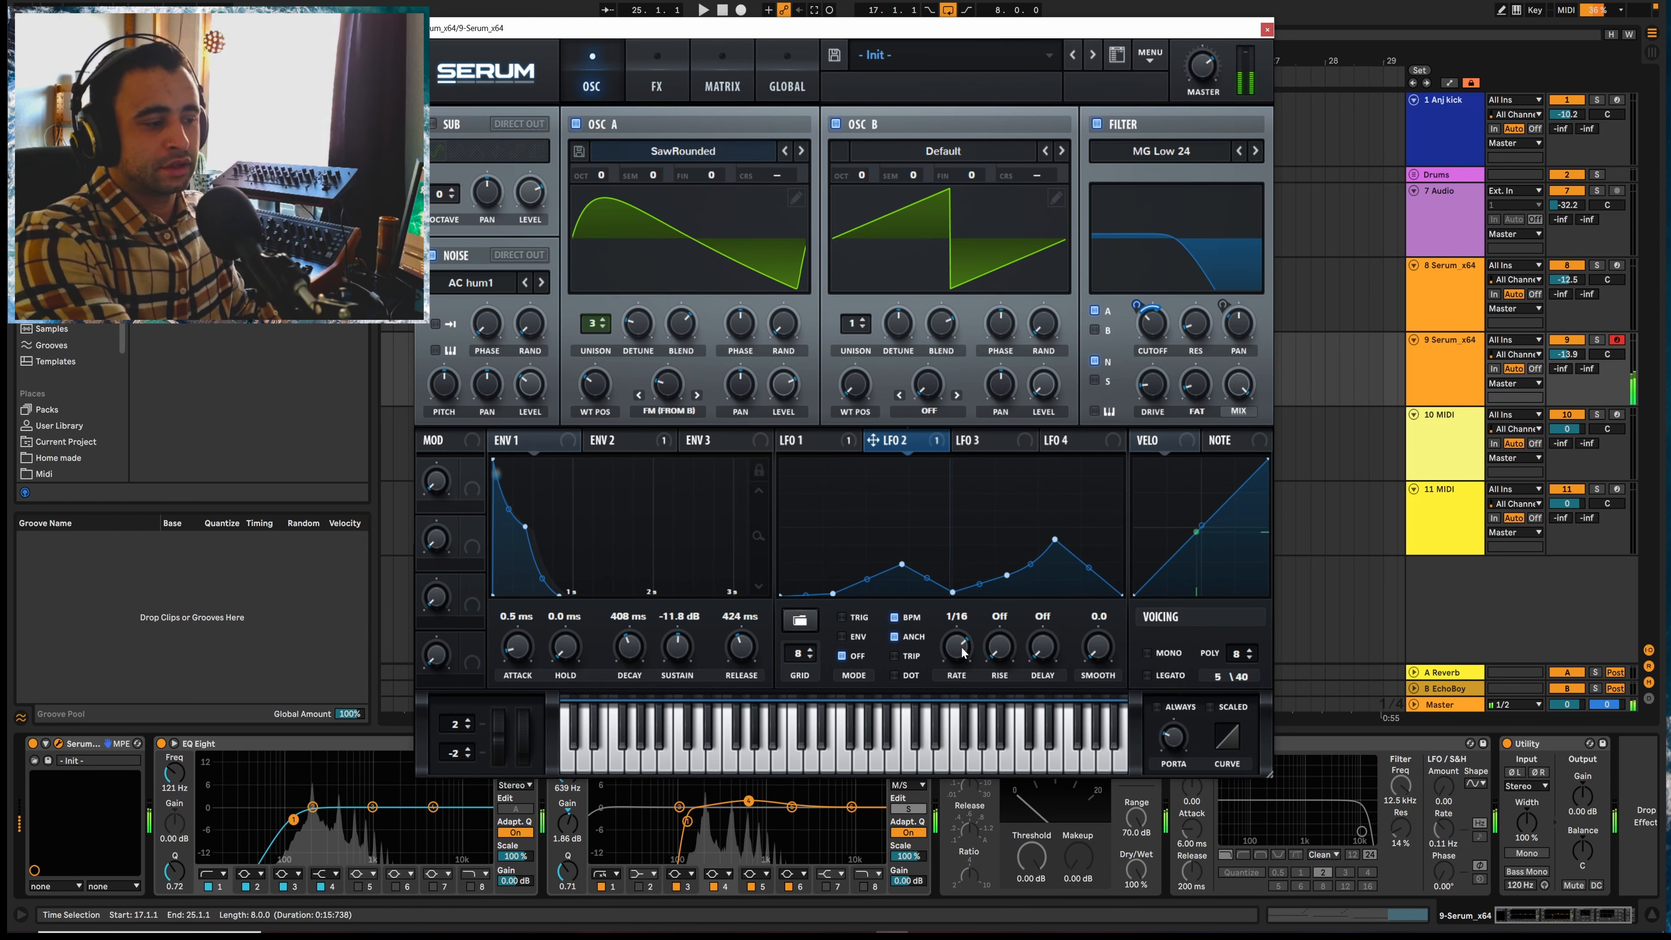
{"action": "left_click_drag", "start_coordinate": [962, 651], "coordinate": [964, 694]}
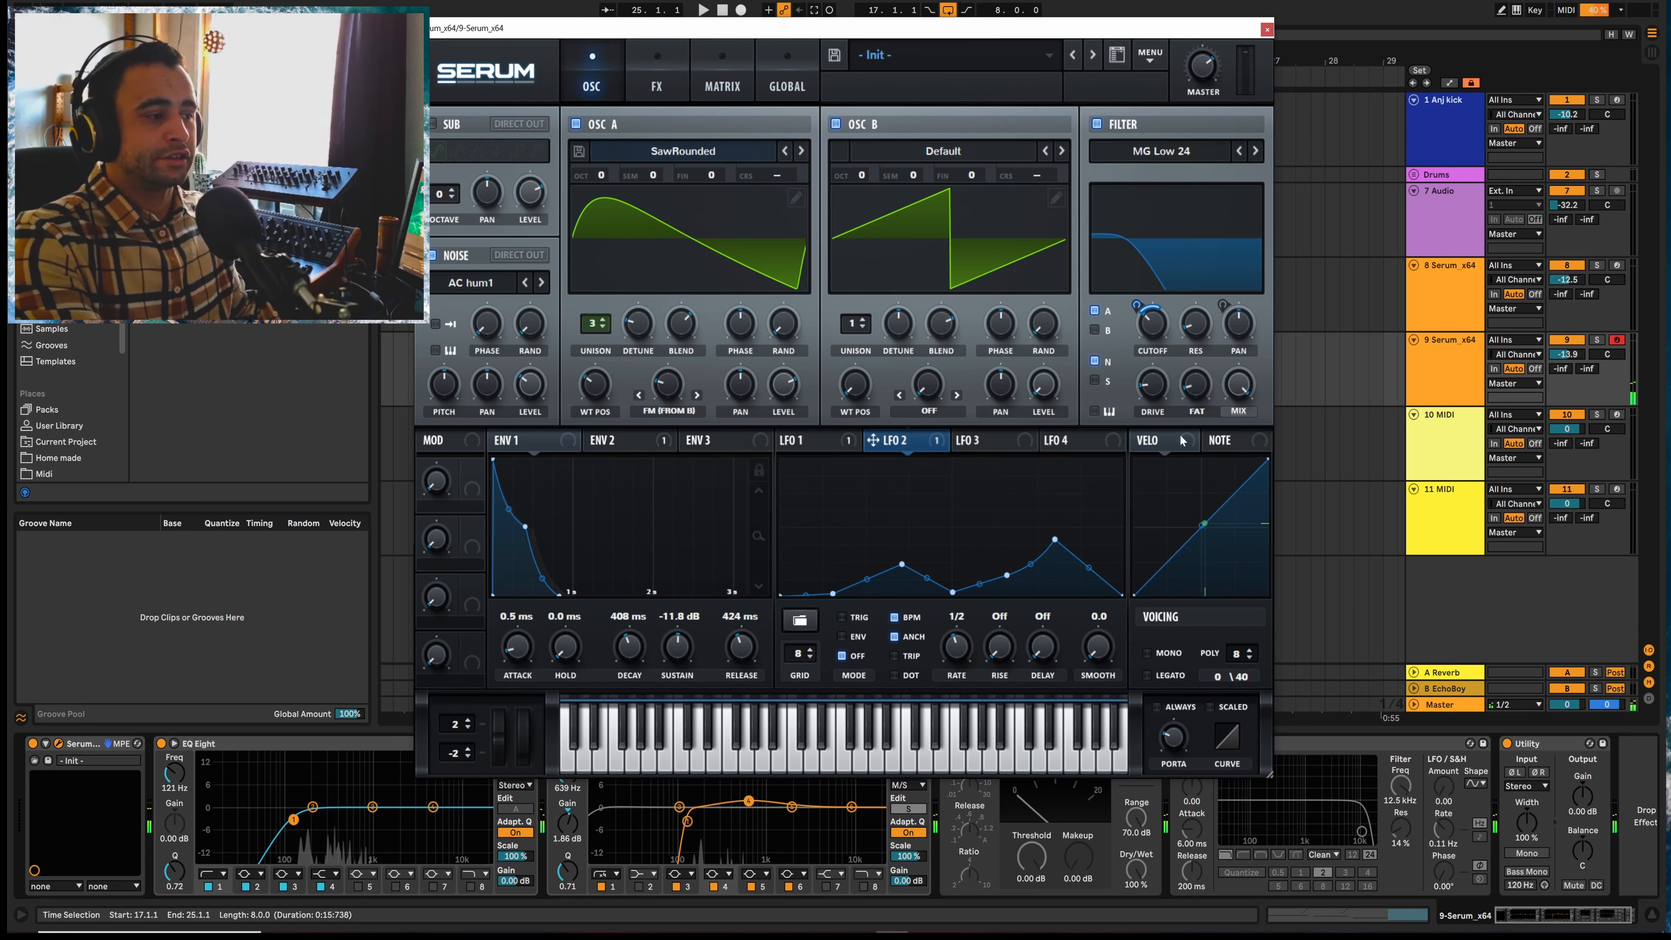
Assign note velocity as a modulation source for the filter cutoff
{"action": "left_click_drag", "start_coordinate": [1140, 440], "coordinate": [1153, 333]}
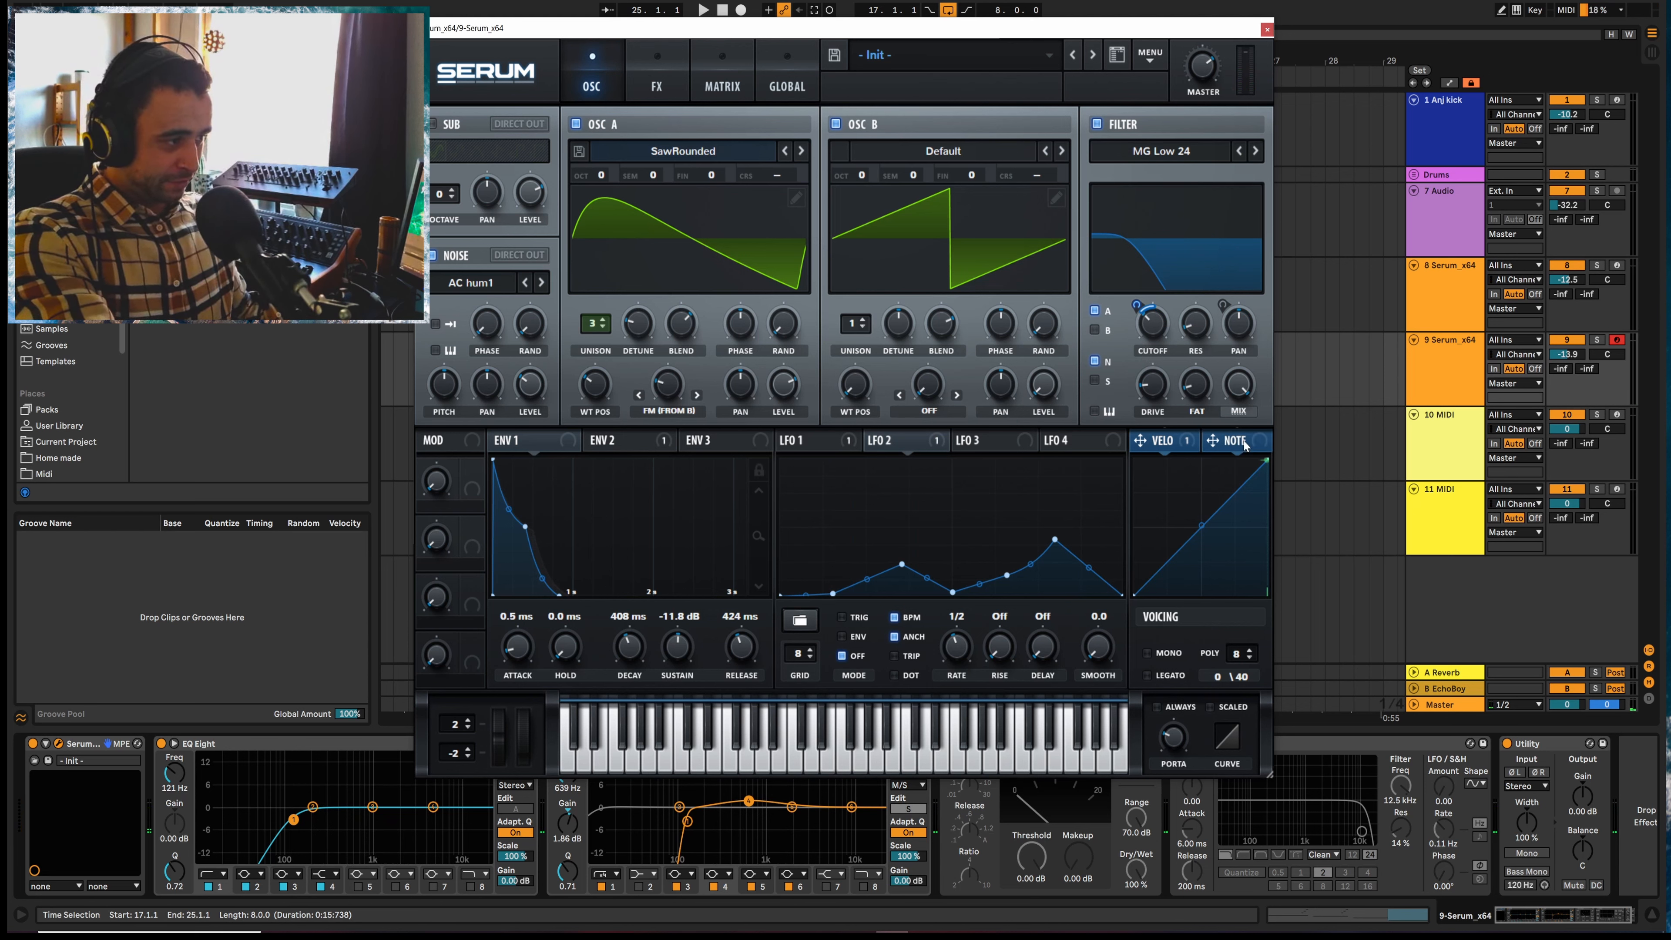
Modulate the filter cutoff from the note number at a depth of 20, with filter key tracking enabled and the base cutoff lowered
{"action": "left_click_drag", "start_coordinate": [1245, 440], "coordinate": [1138, 339]}
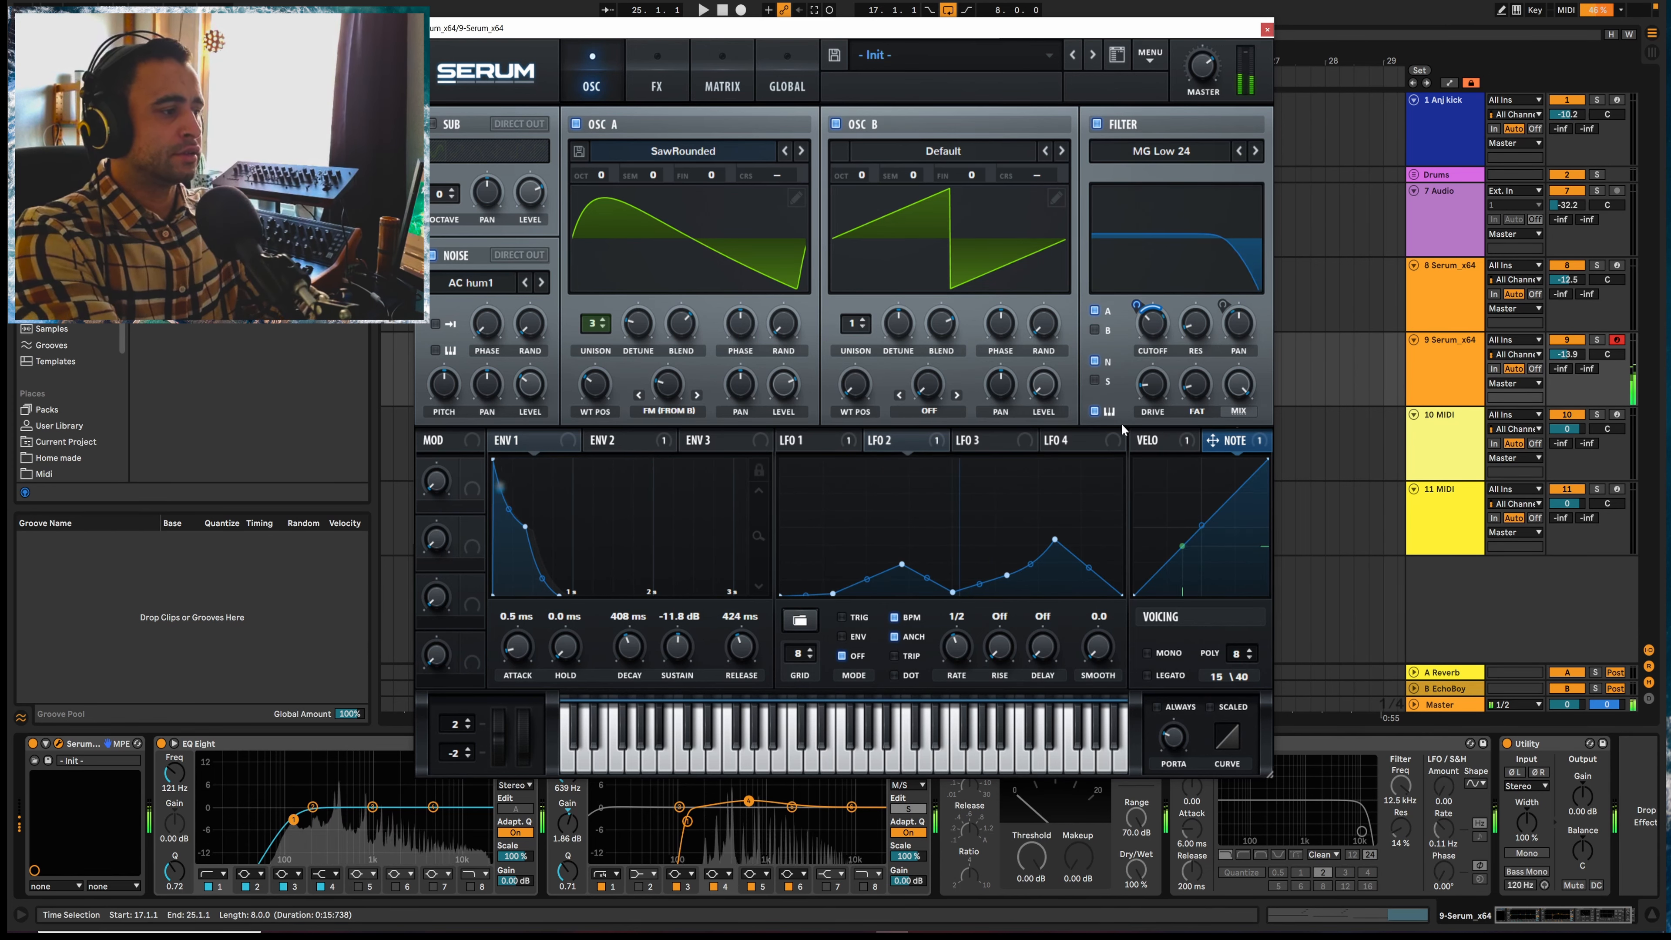
{"action": "mouse_move", "coordinate": [1138, 307]}
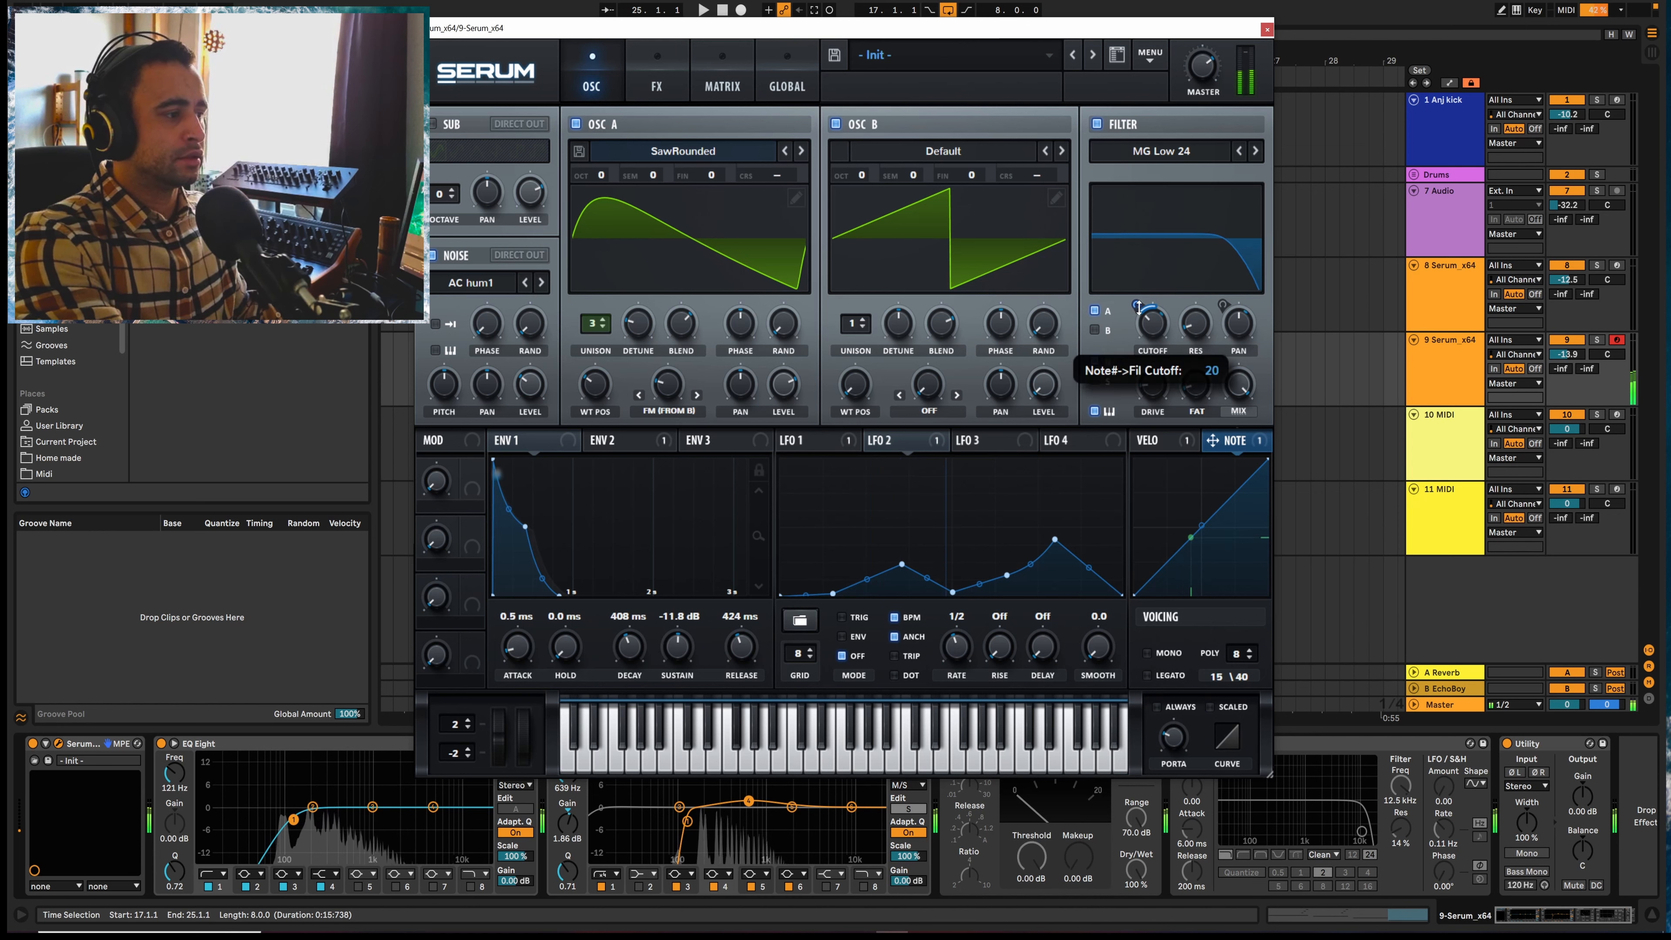
{"action": "left_click_drag", "start_coordinate": [1153, 324], "coordinate": [1157, 349]}
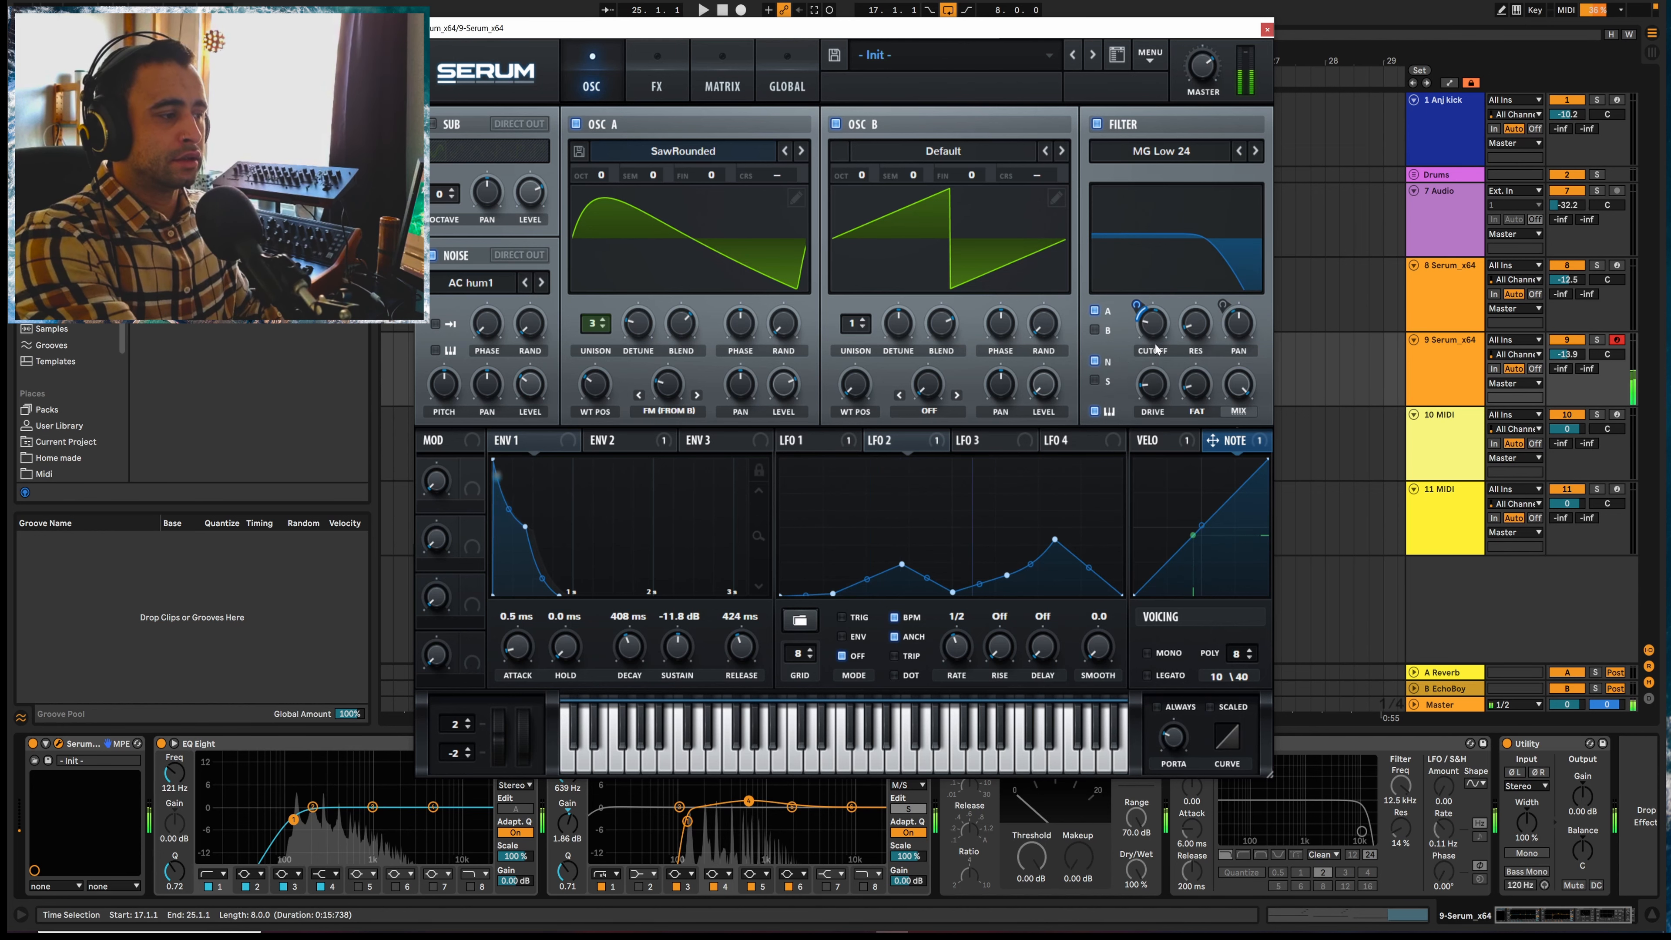
{"action": "mouse_move", "coordinate": [1156, 349]}
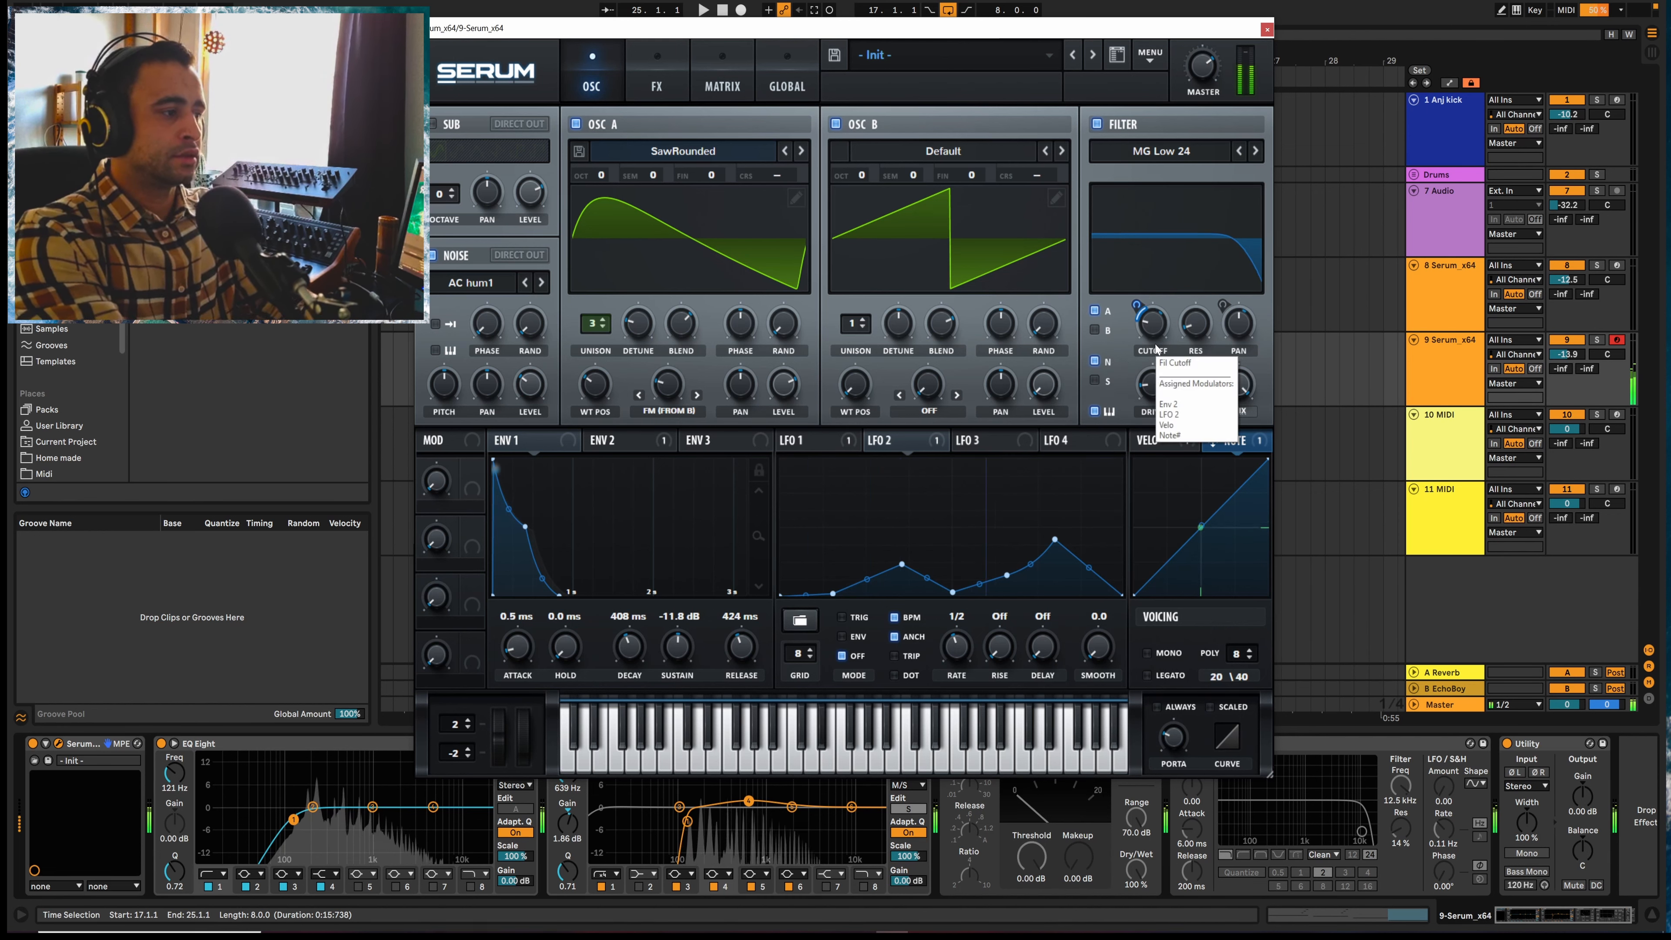
{"action": "mouse_move", "coordinate": [1205, 324]}
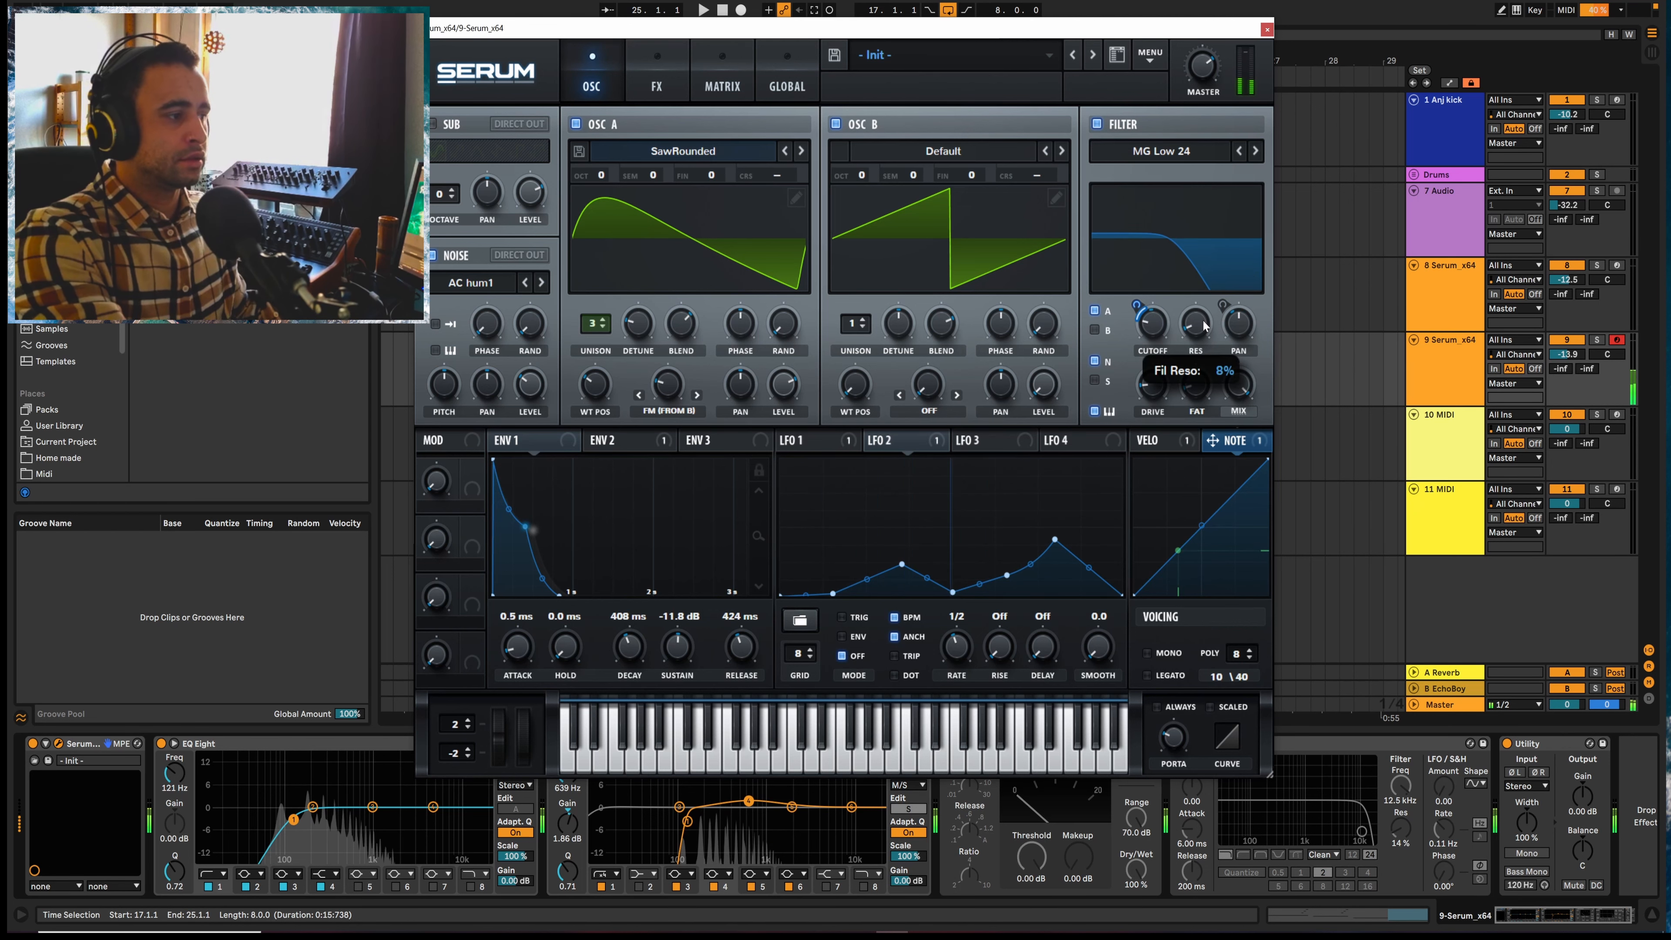
{"action": "mouse_move", "coordinate": [535, 407]}
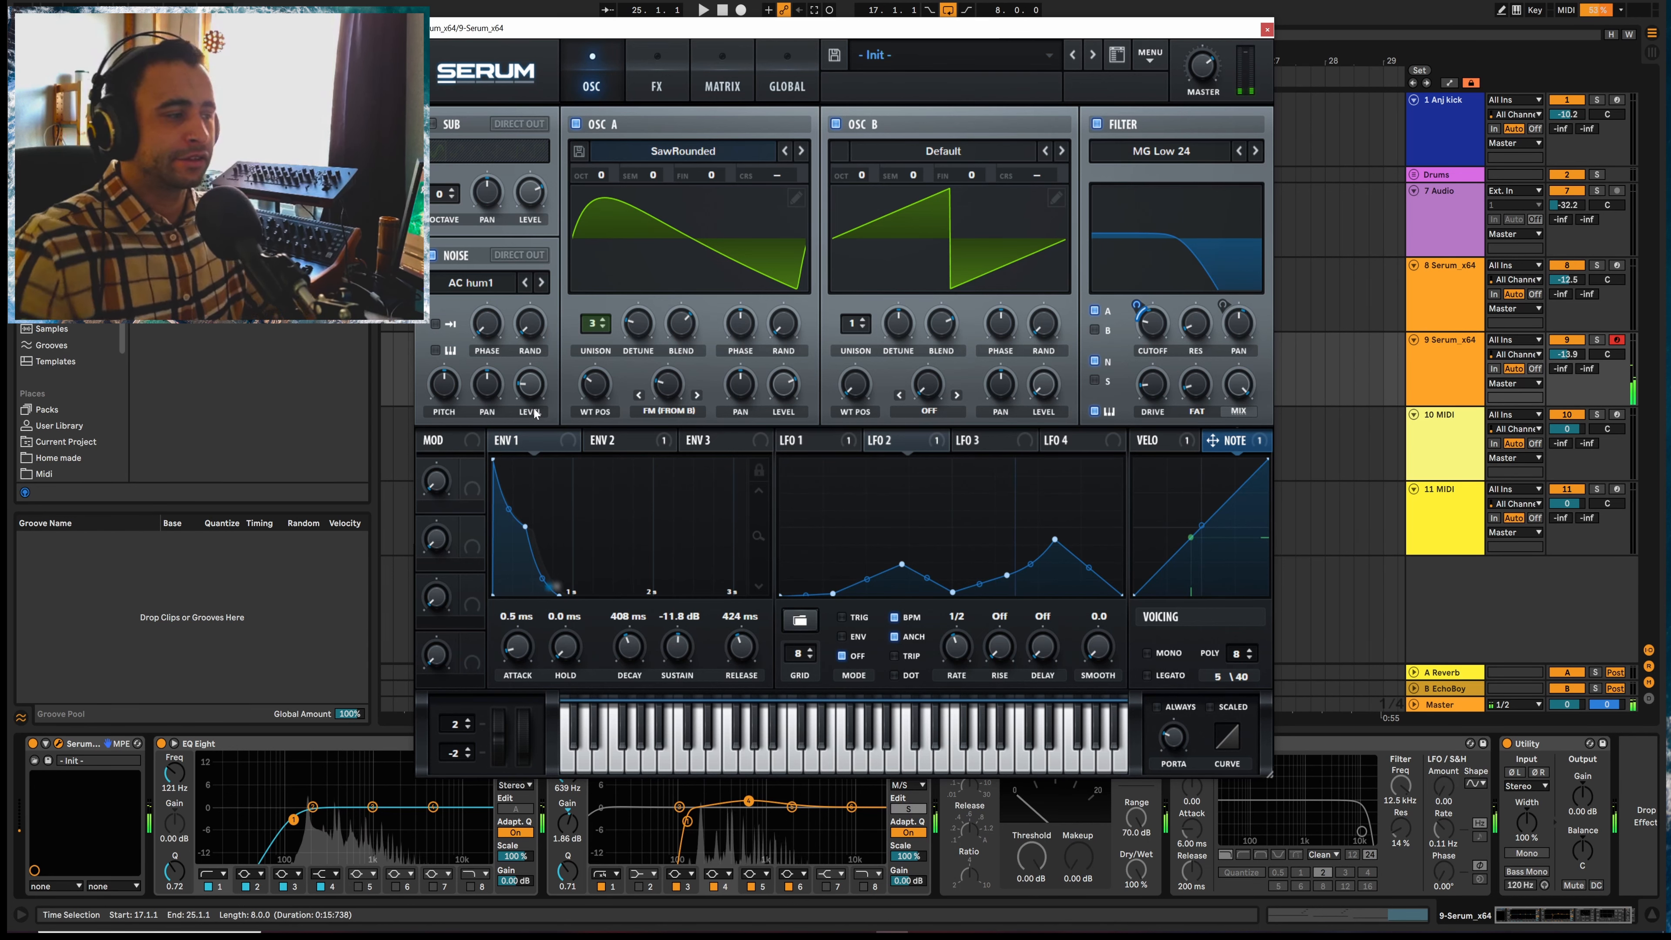
Enable the chorus and delay effects, and shift the delay's filter to 1534 with a width of 1.0
{"action": "left_click", "coordinate": [656, 93]}
{"action": "left_click", "coordinate": [440, 252]}
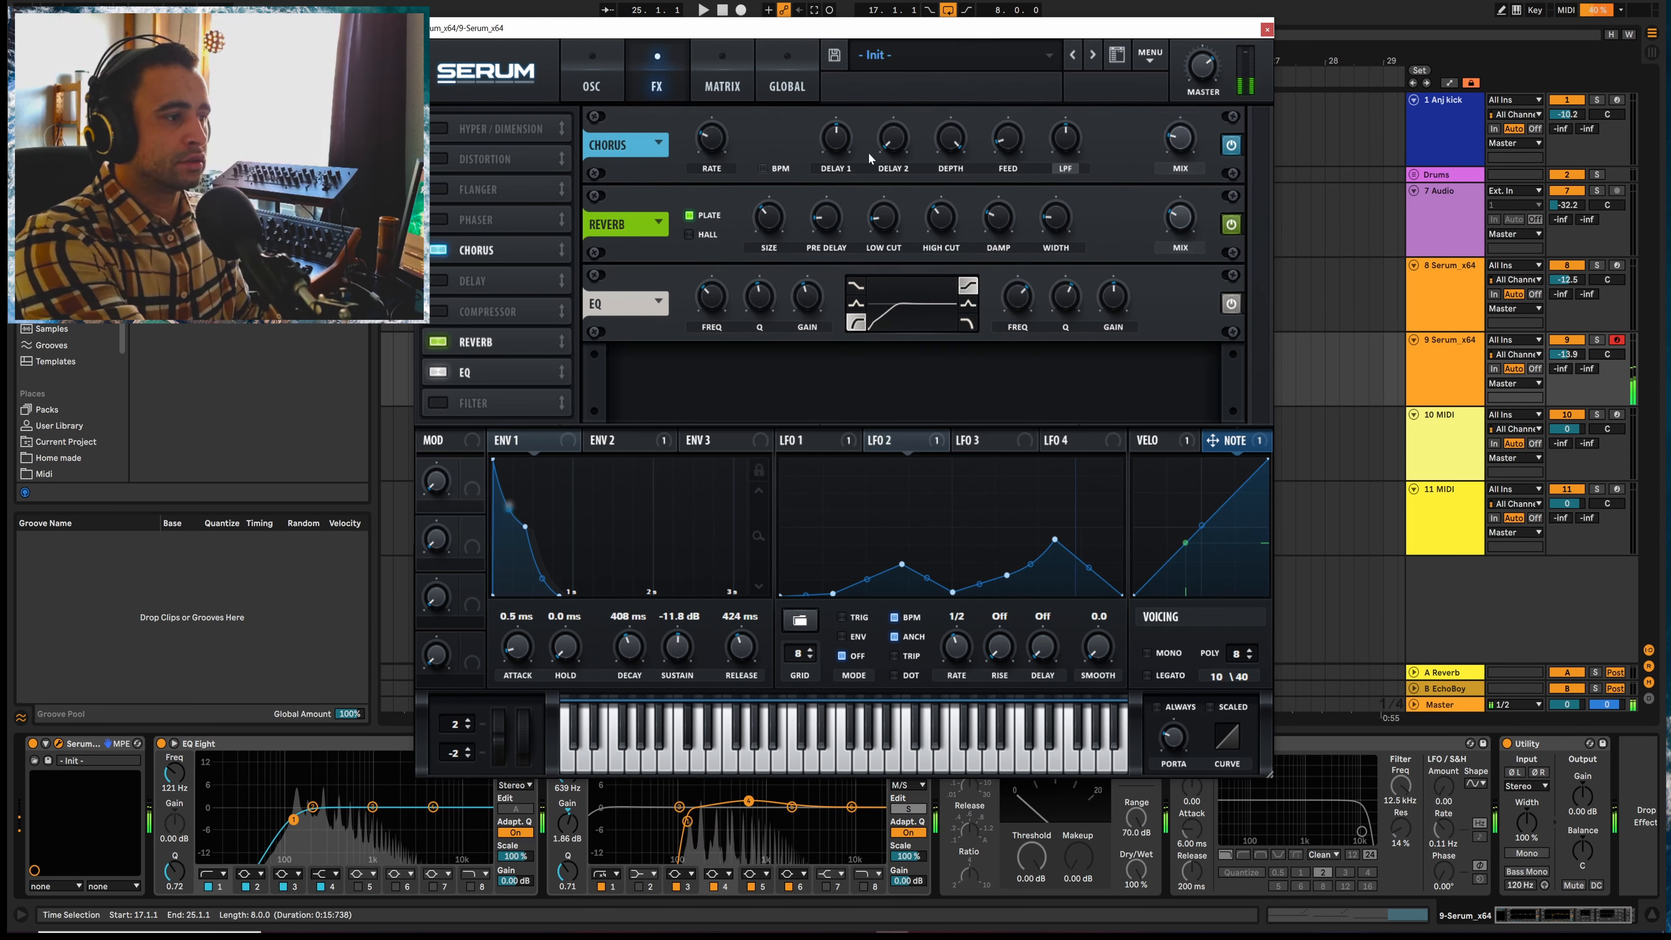
{"action": "mouse_move", "coordinate": [1062, 153]}
{"action": "left_click_drag", "start_coordinate": [1067, 170], "coordinate": [1068, 171]}
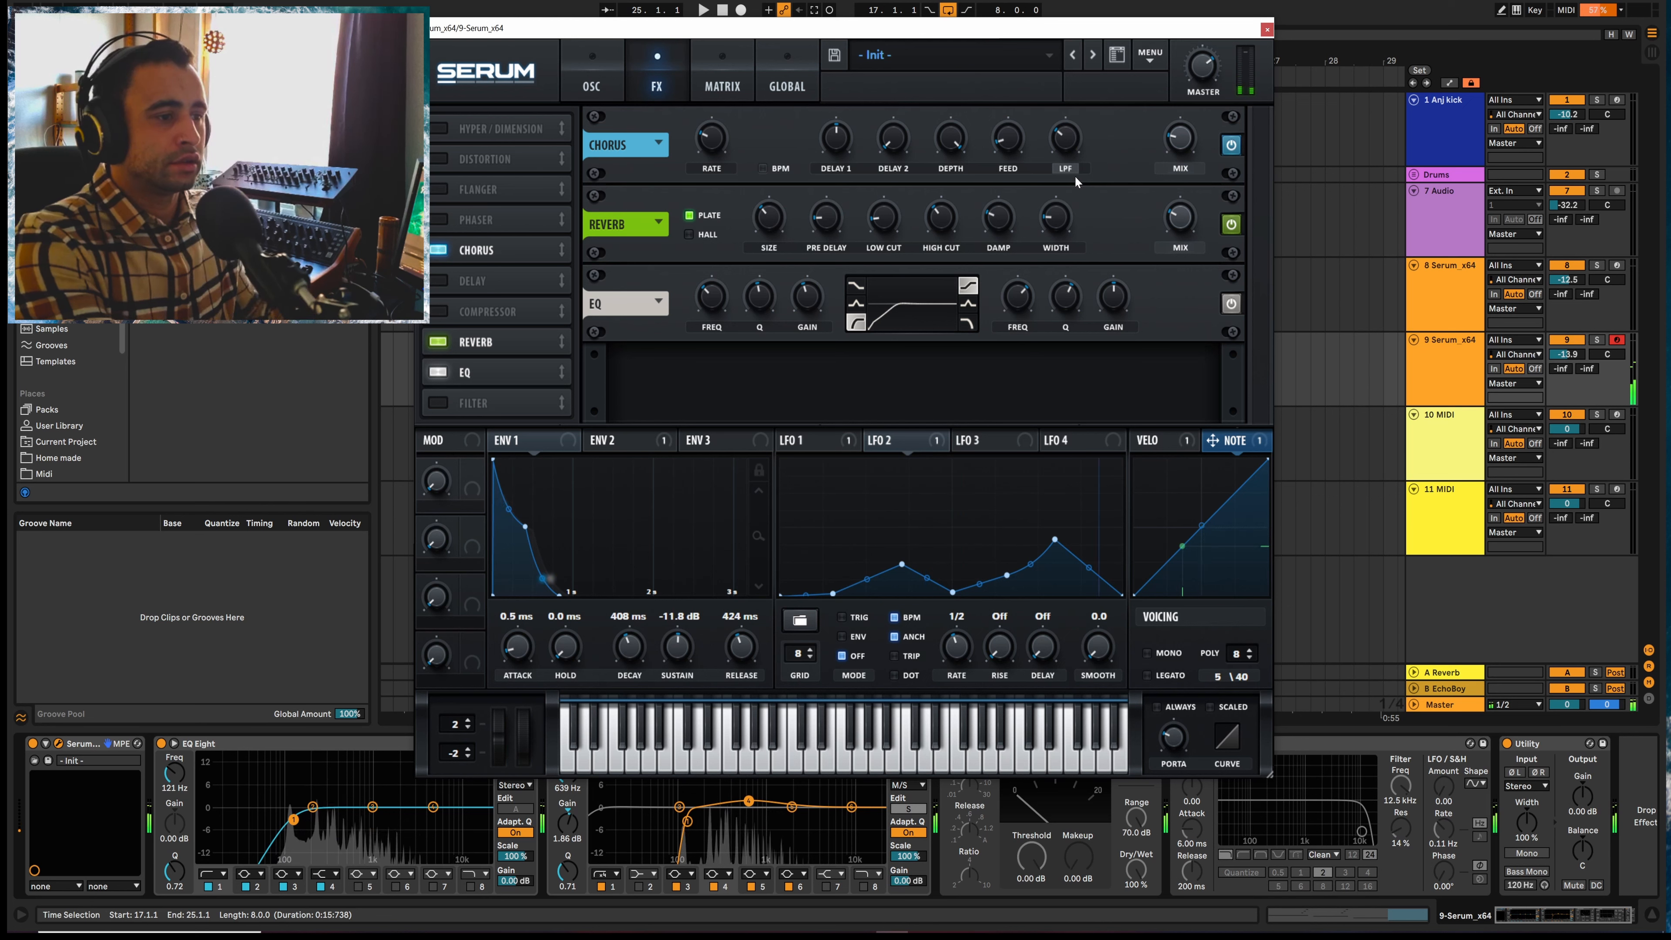
{"action": "left_click", "coordinate": [438, 282]}
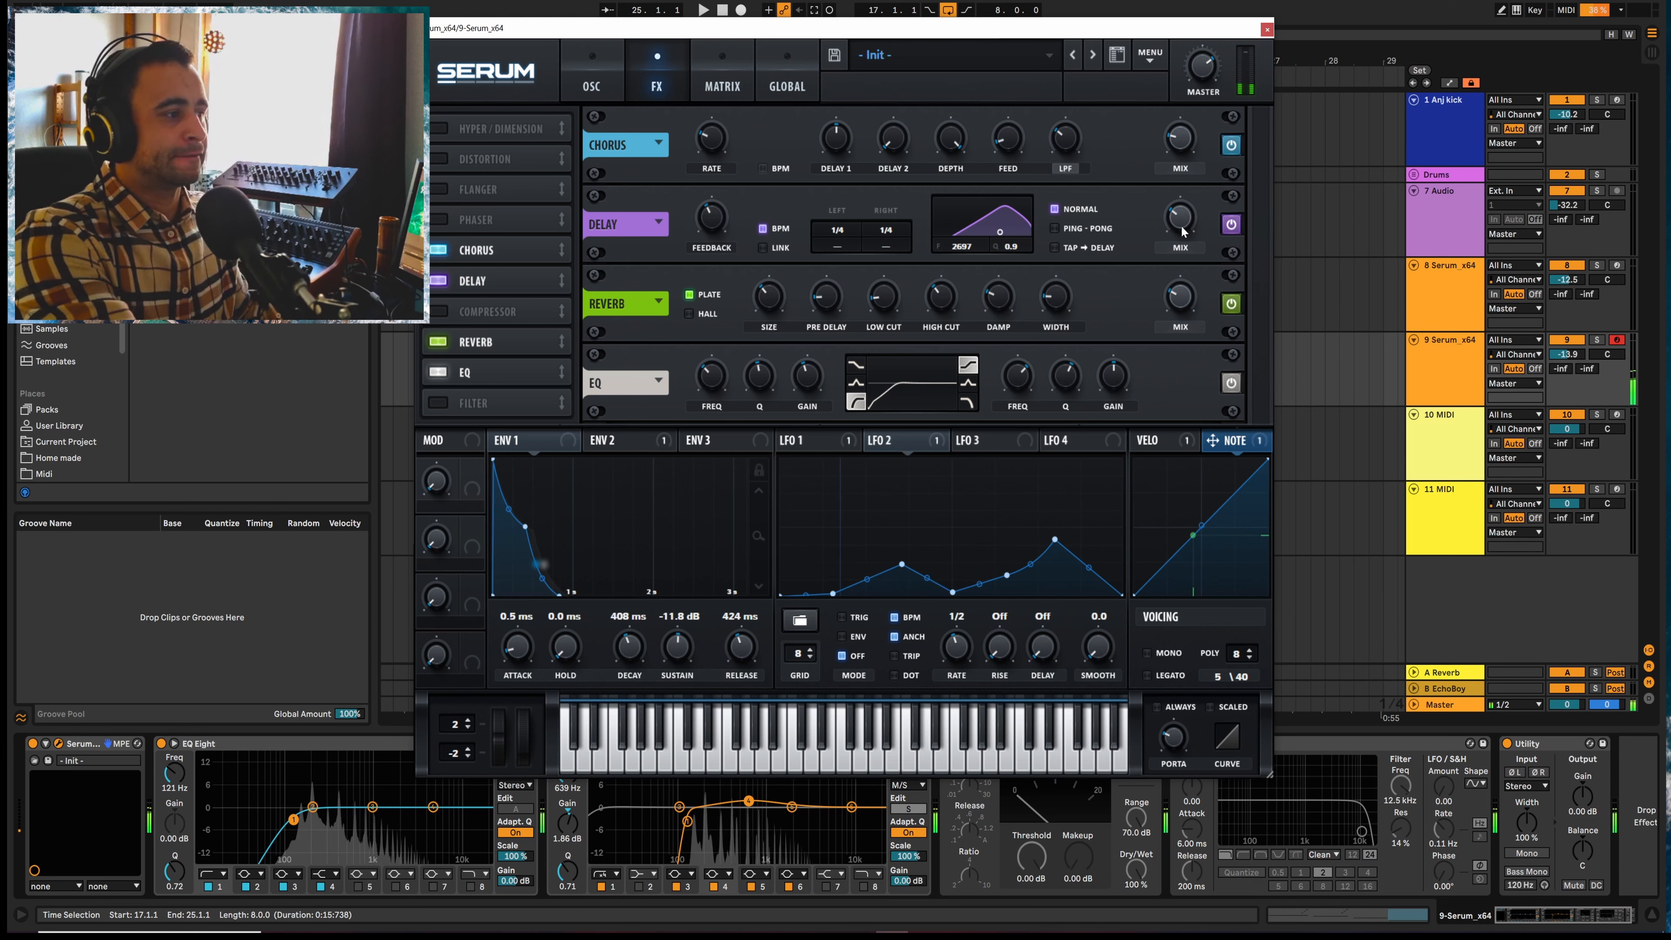
{"action": "left_click_drag", "start_coordinate": [1025, 230], "coordinate": [992, 242]}
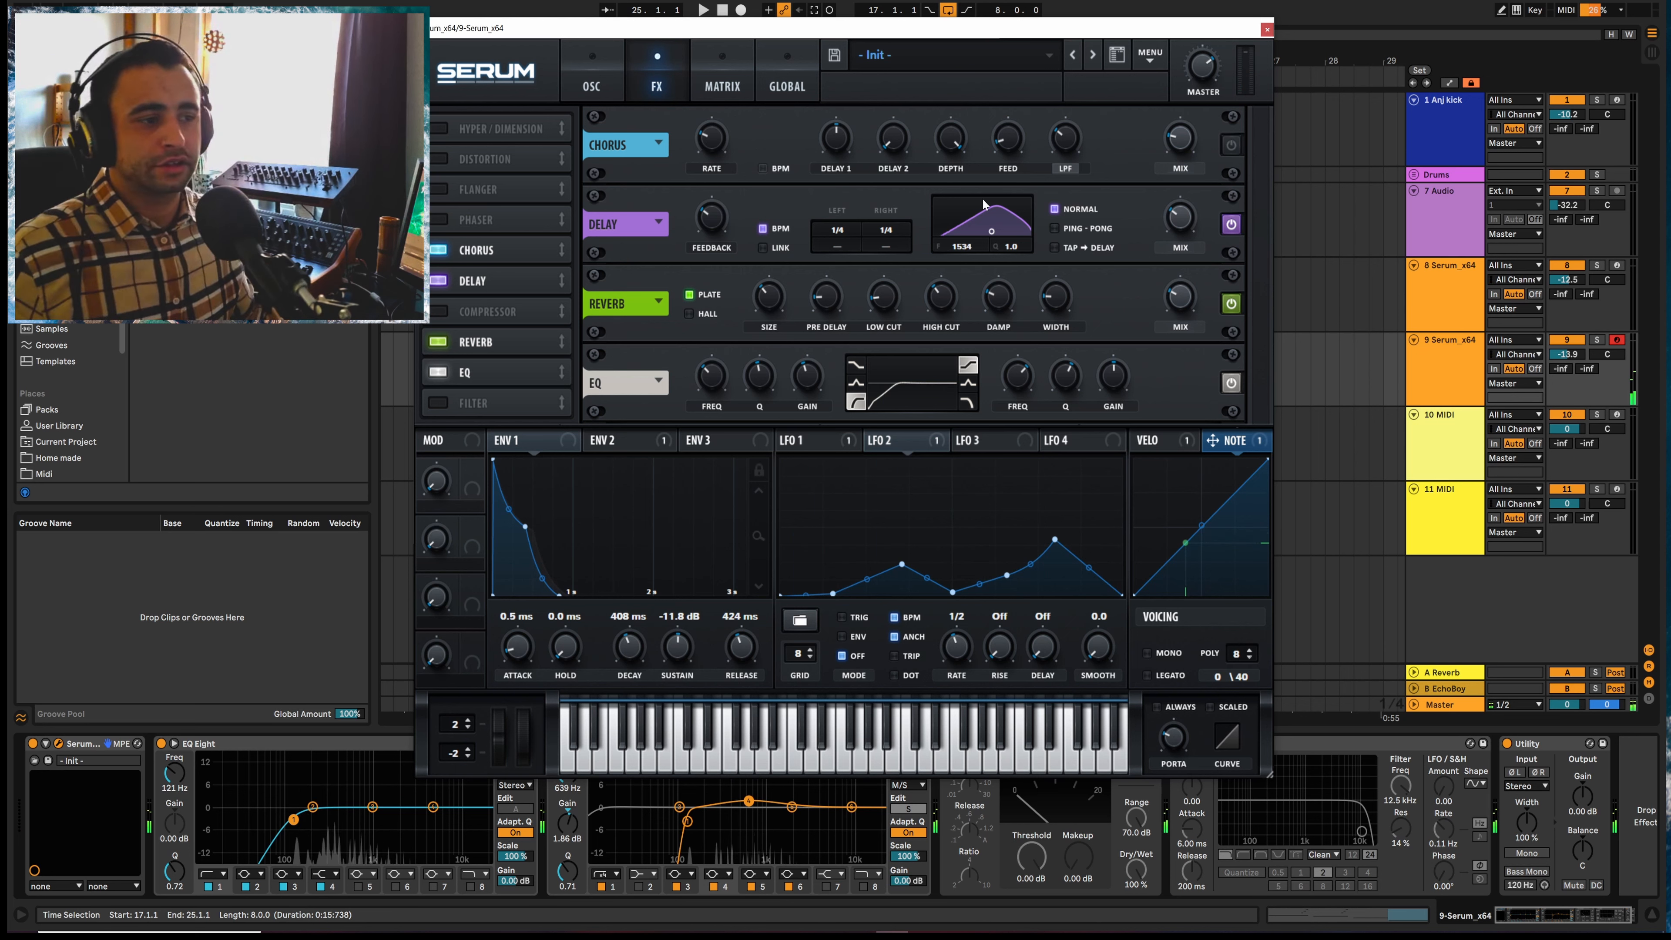
Enable the compressor effect, lengthen its attack slightly and set its threshold to about -25 dB
{"action": "left_click", "coordinate": [457, 309]}
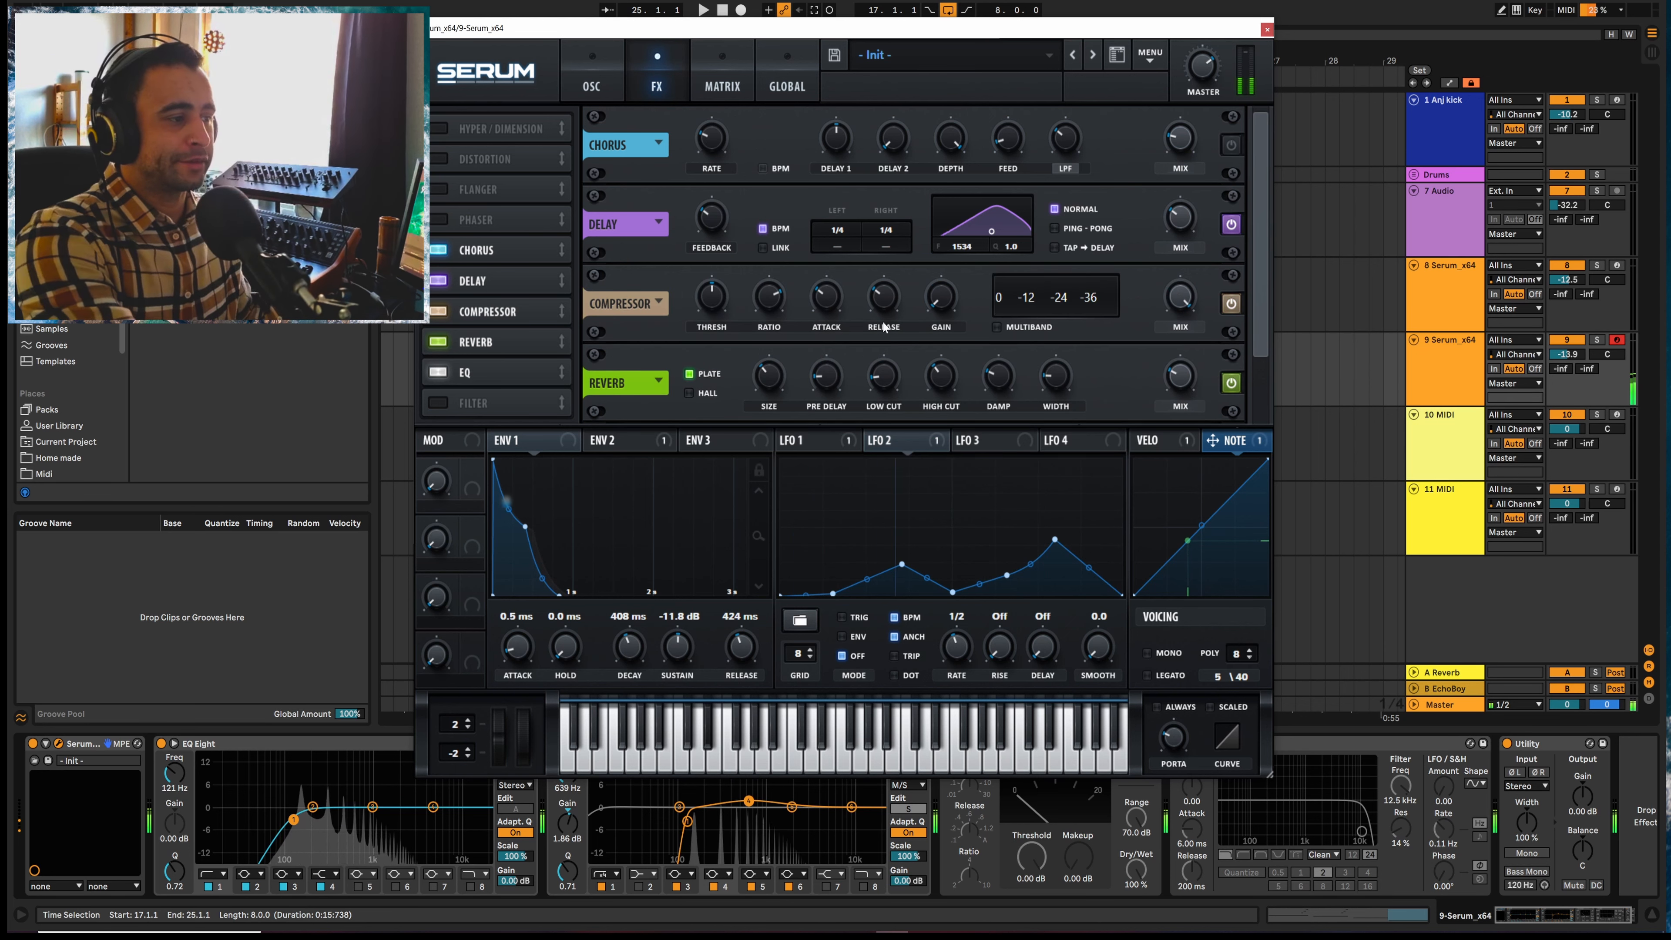
{"action": "left_click_drag", "start_coordinate": [830, 304], "coordinate": [832, 292]}
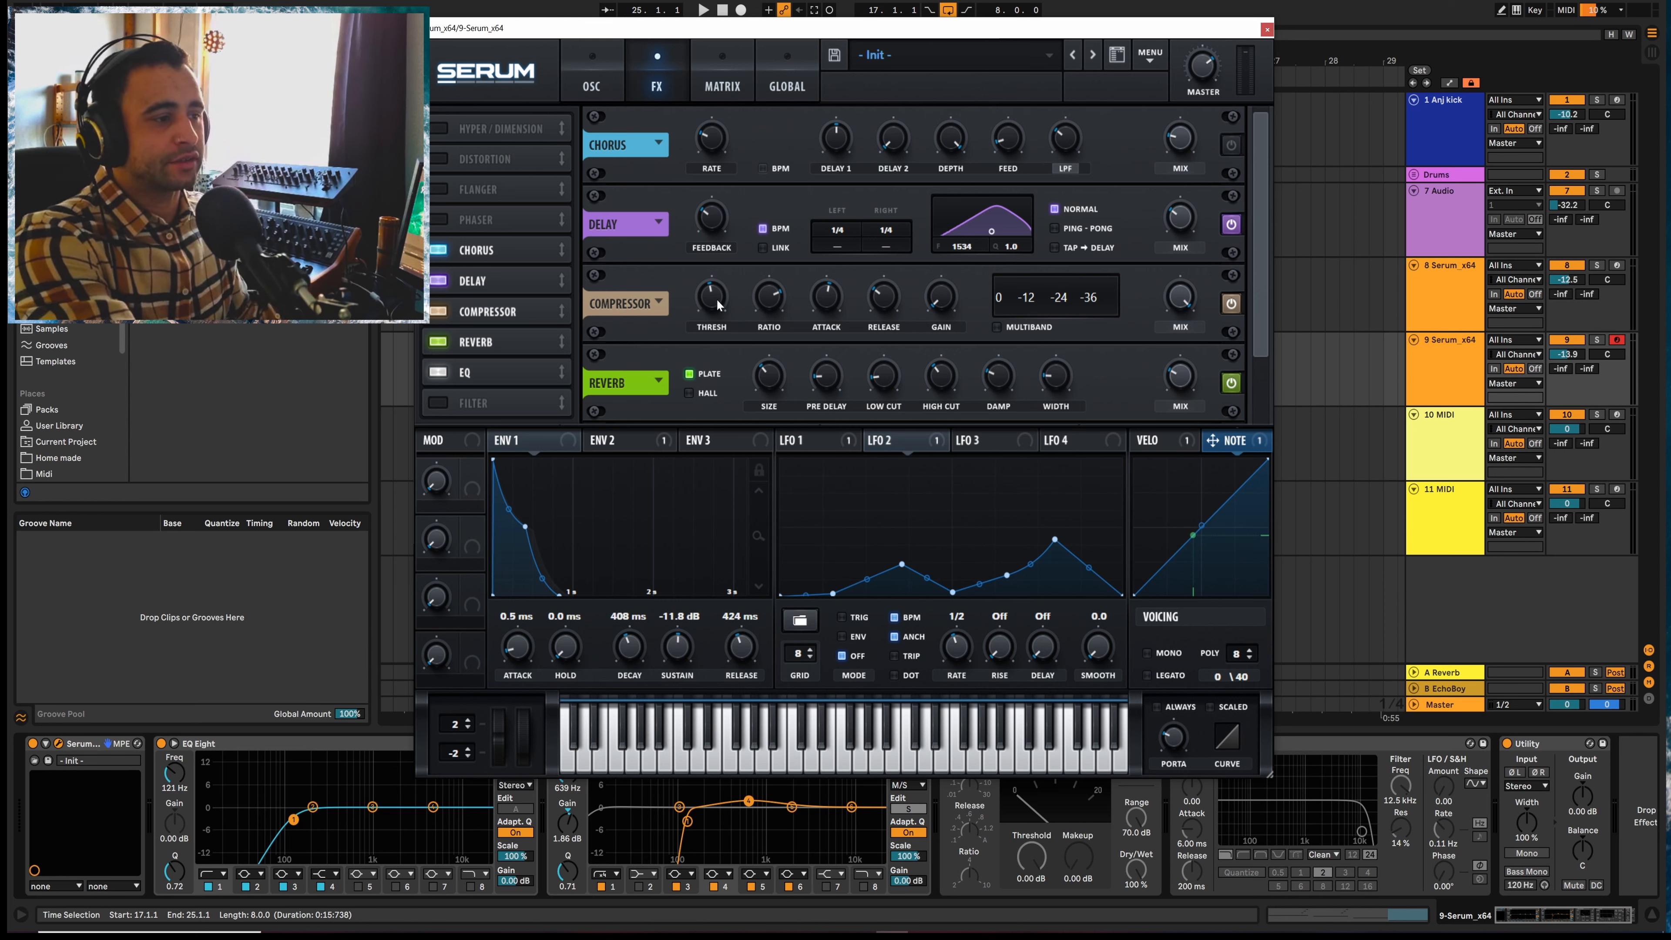
{"action": "left_click_drag", "start_coordinate": [718, 303], "coordinate": [719, 356]}
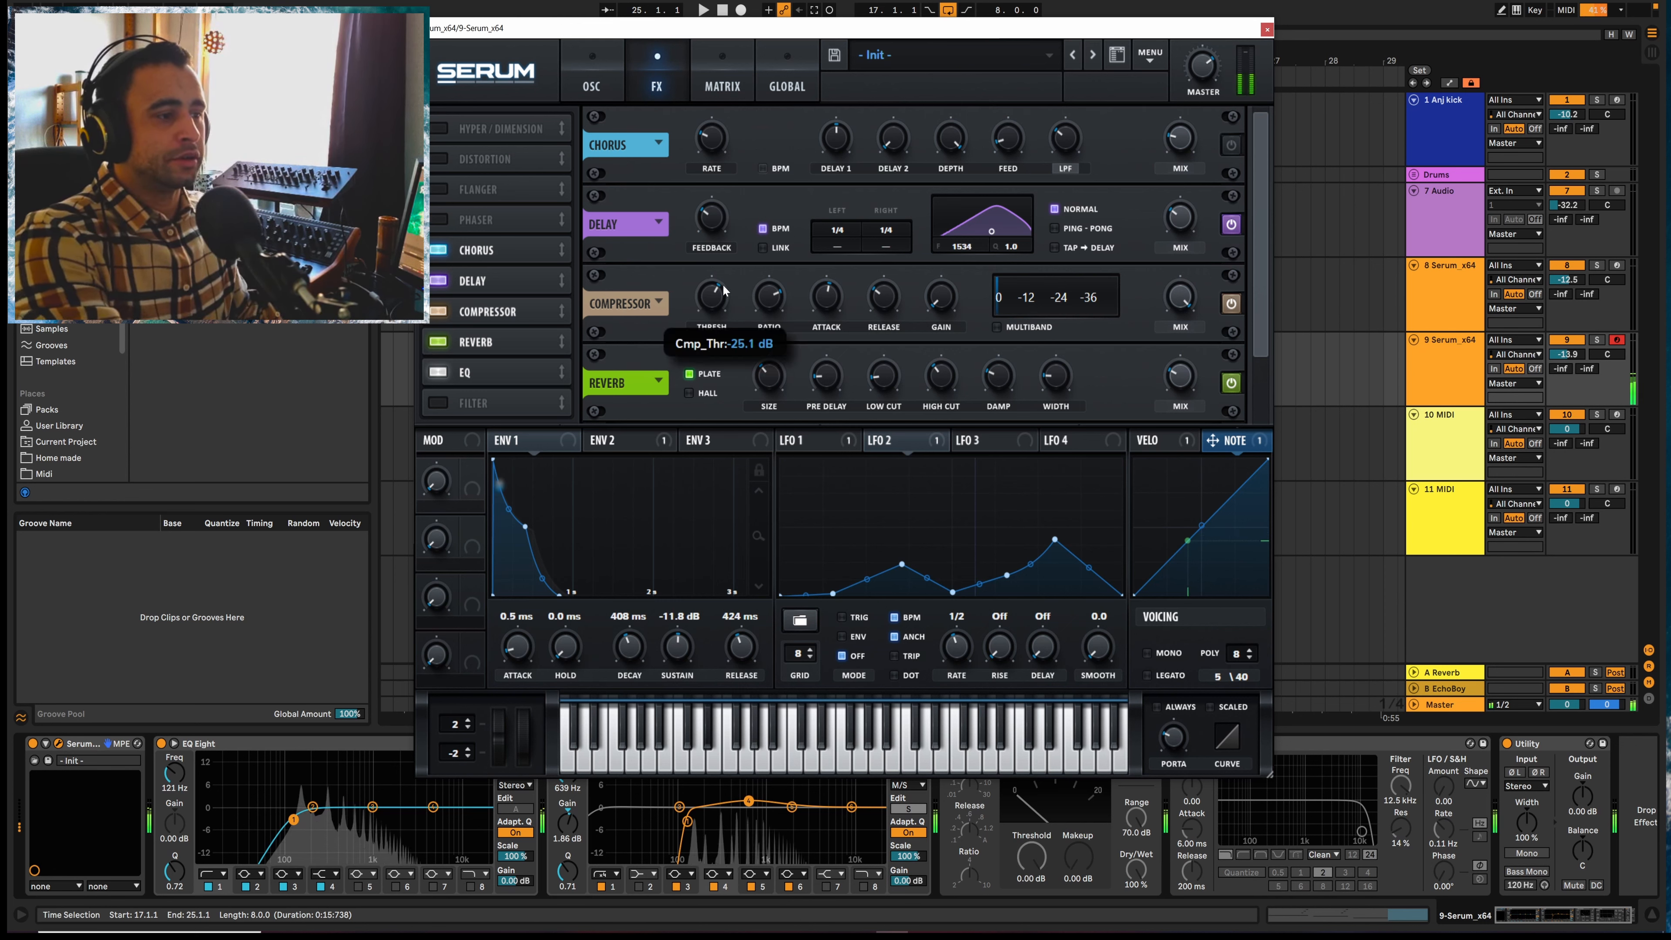
{"action": "left_click_drag", "start_coordinate": [725, 290], "coordinate": [726, 285]}
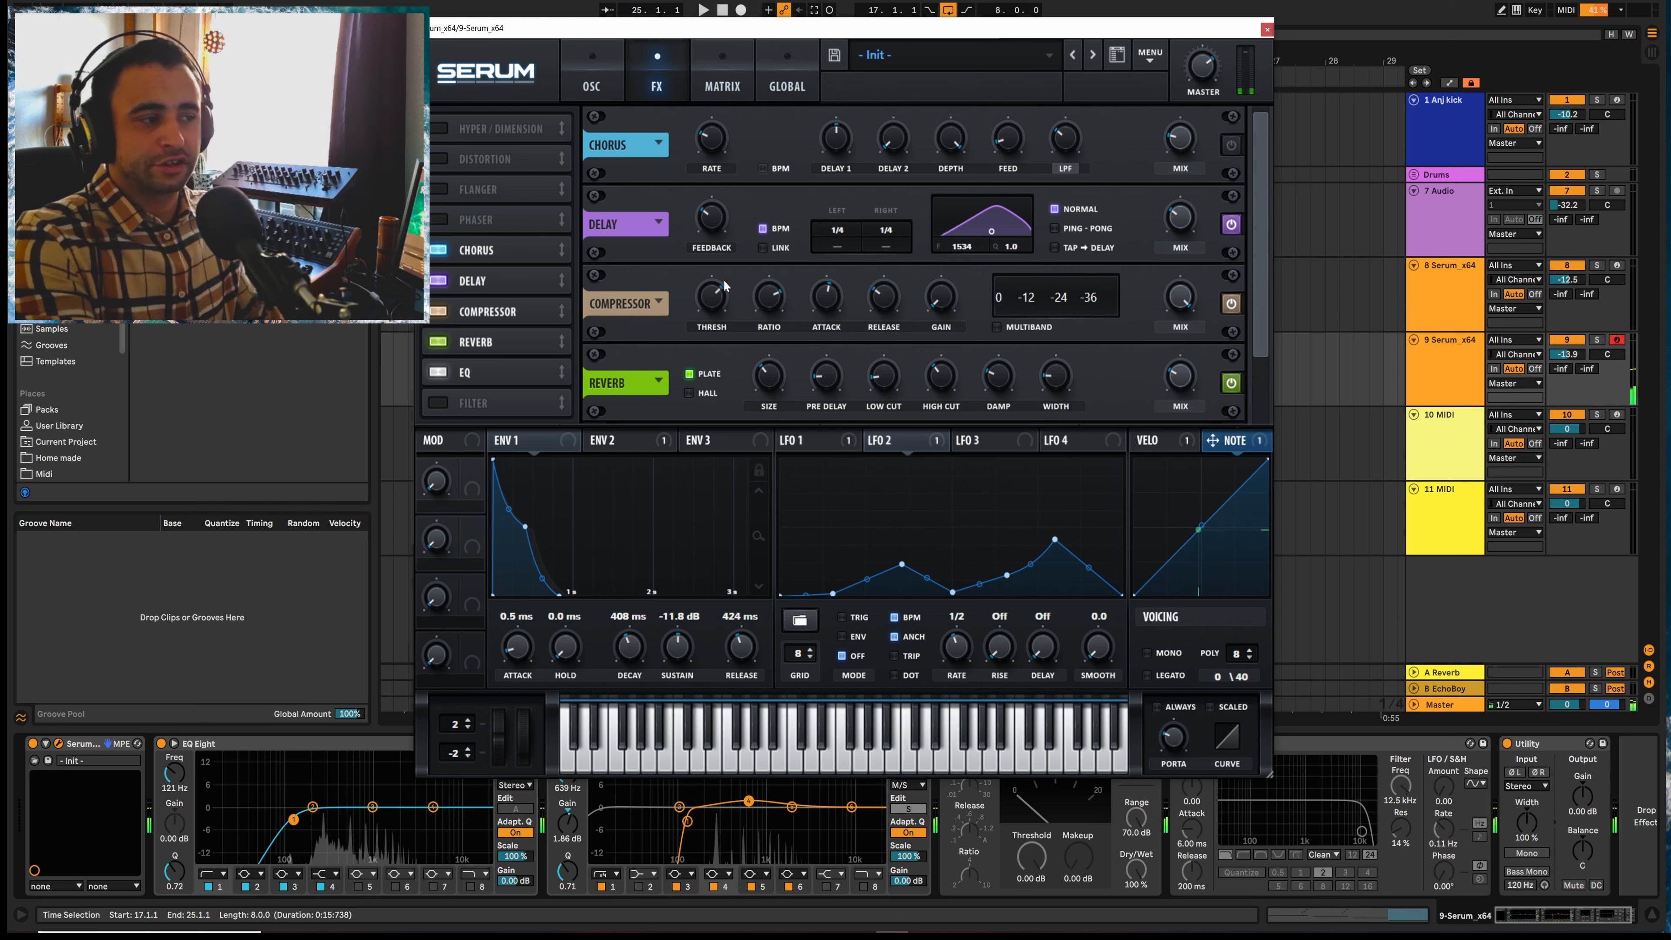
{"action": "mouse_move", "coordinate": [885, 306]}
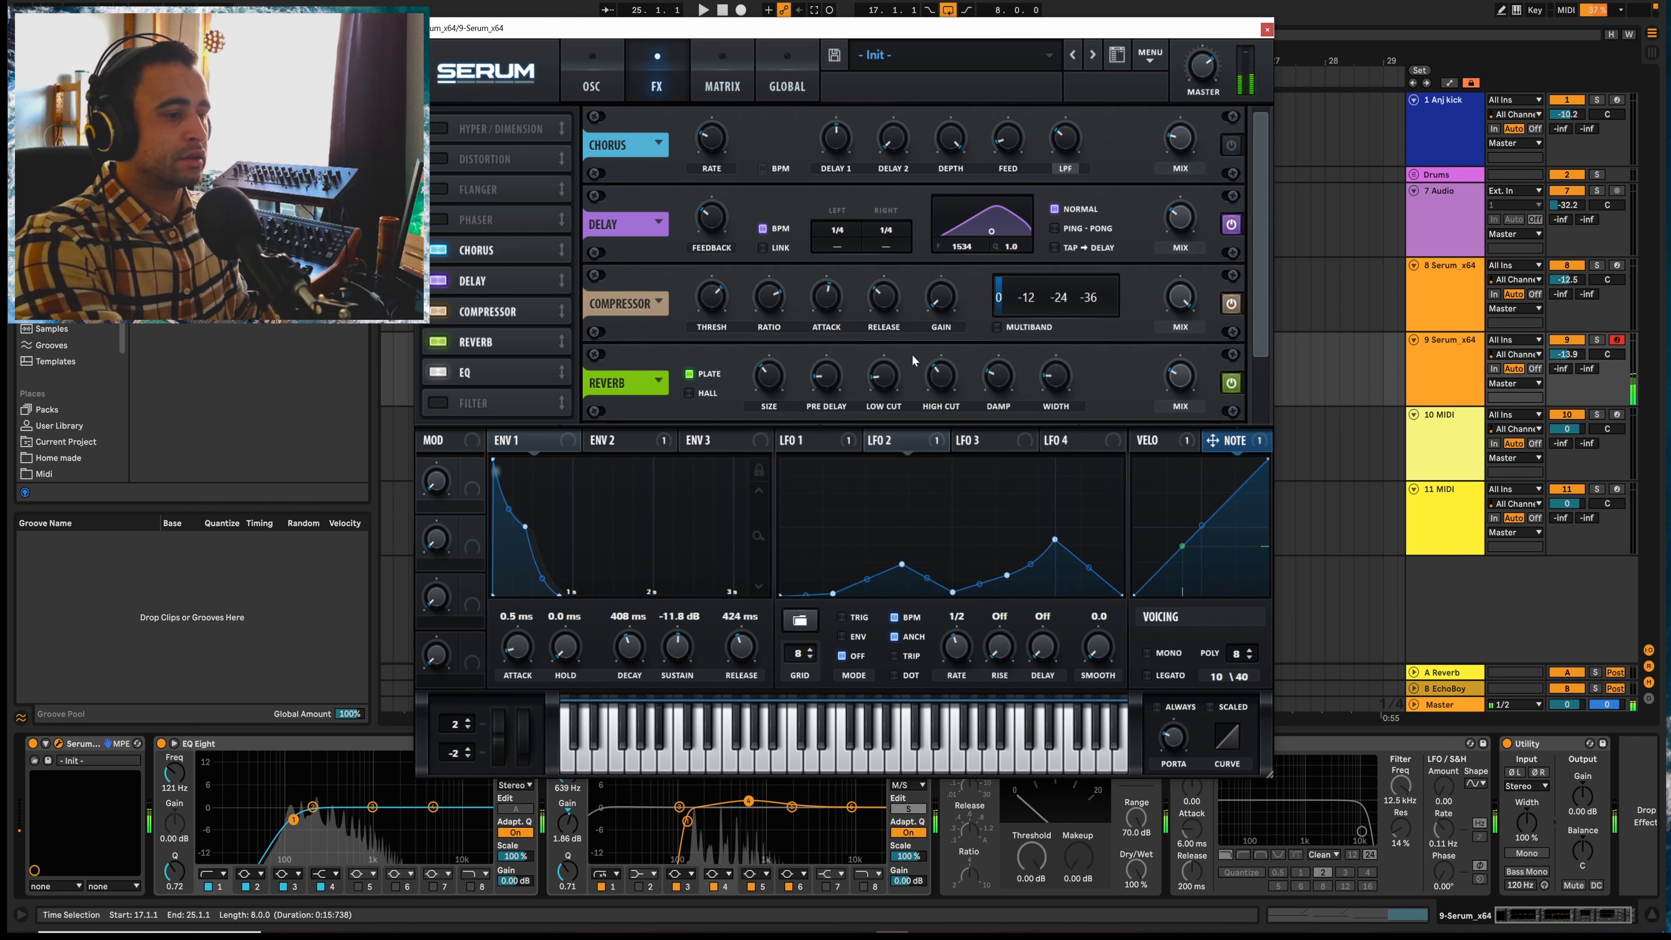
Load the Analog_BD_Sin wavetable into oscillator B and fine-tune oscillator A's FM amount
{"action": "left_click", "coordinate": [592, 87]}
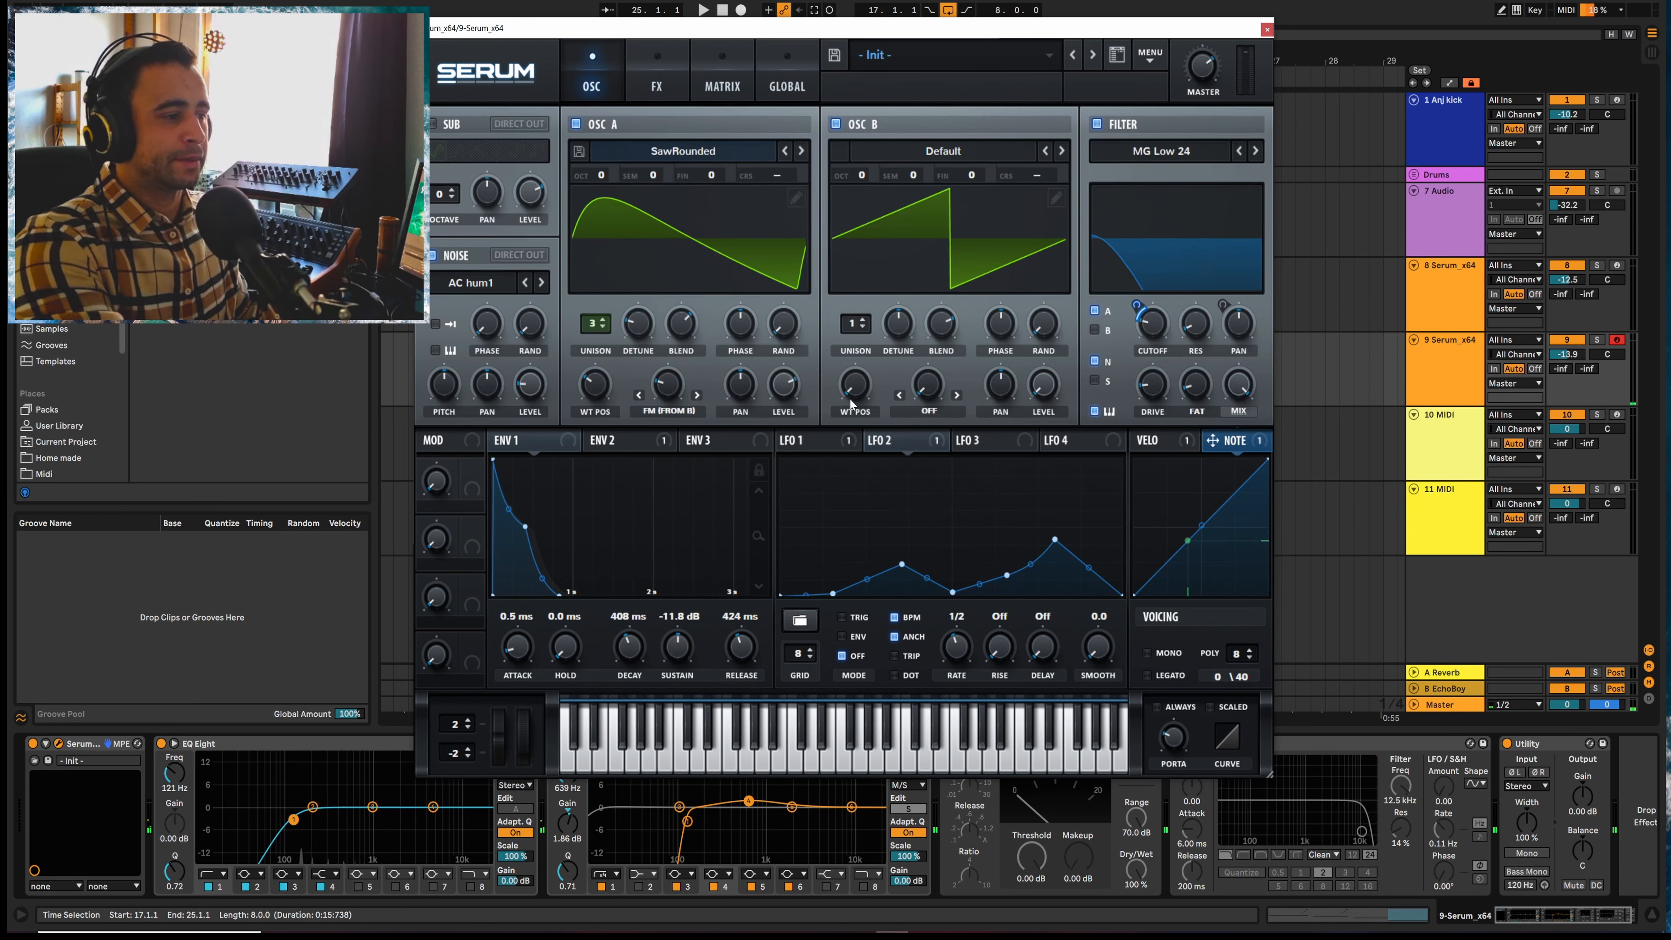
{"action": "left_click", "coordinate": [858, 384]}
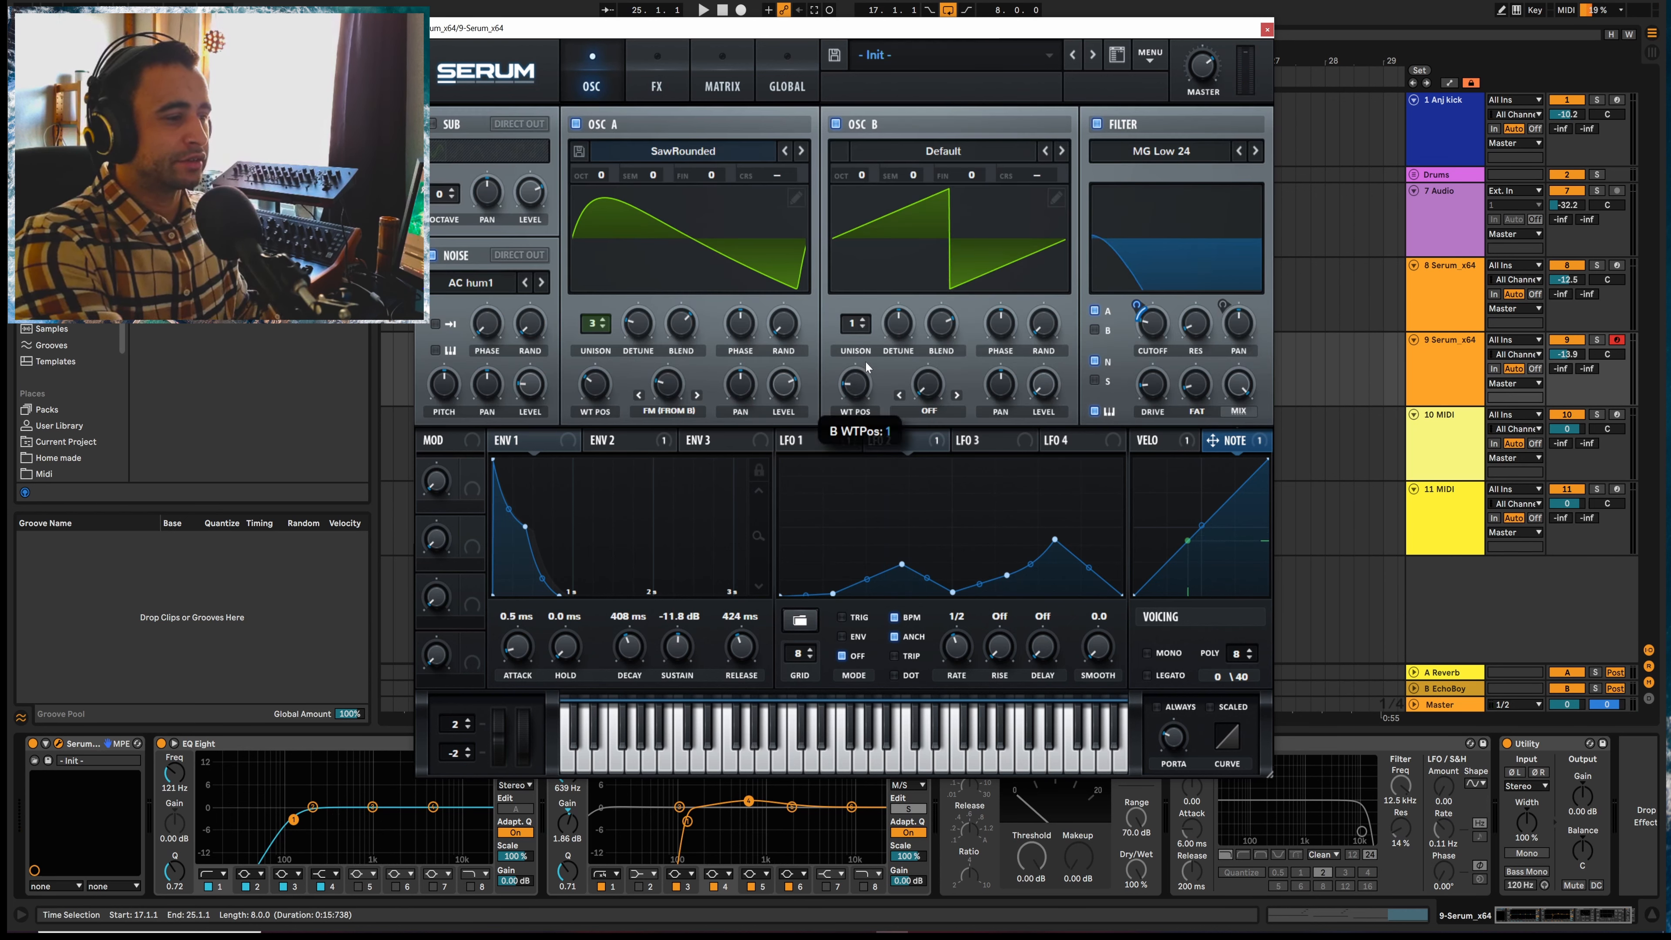
{"action": "left_click", "coordinate": [962, 153]}
{"action": "mouse_move", "coordinate": [895, 170]}
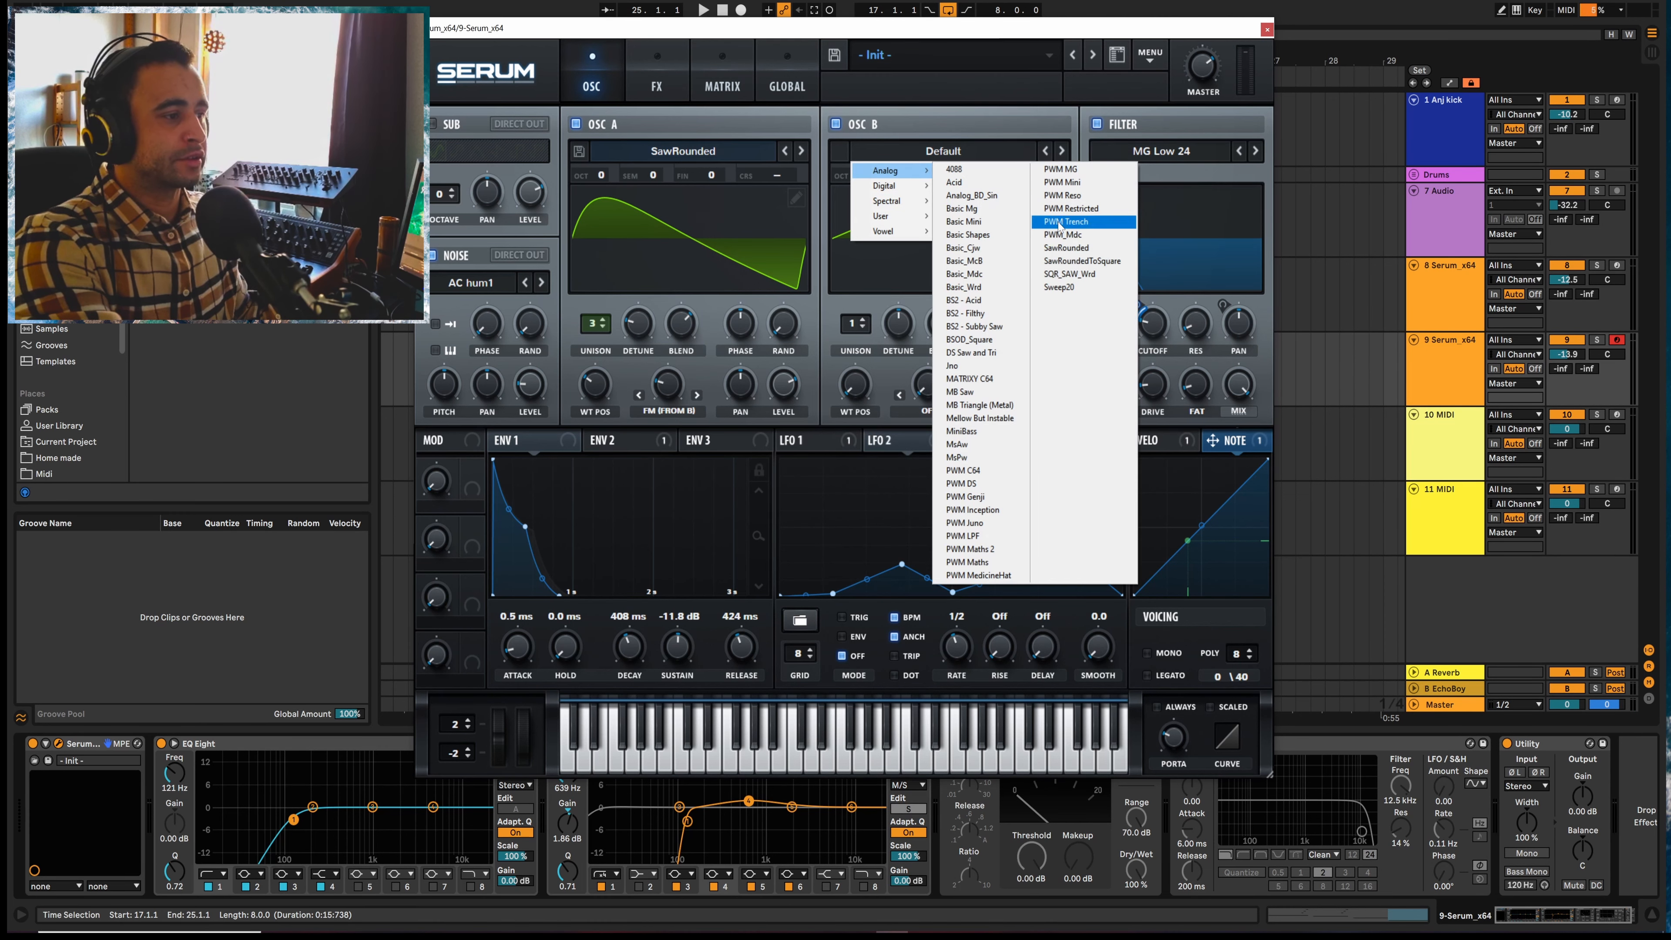
{"action": "left_click", "coordinate": [962, 213]}
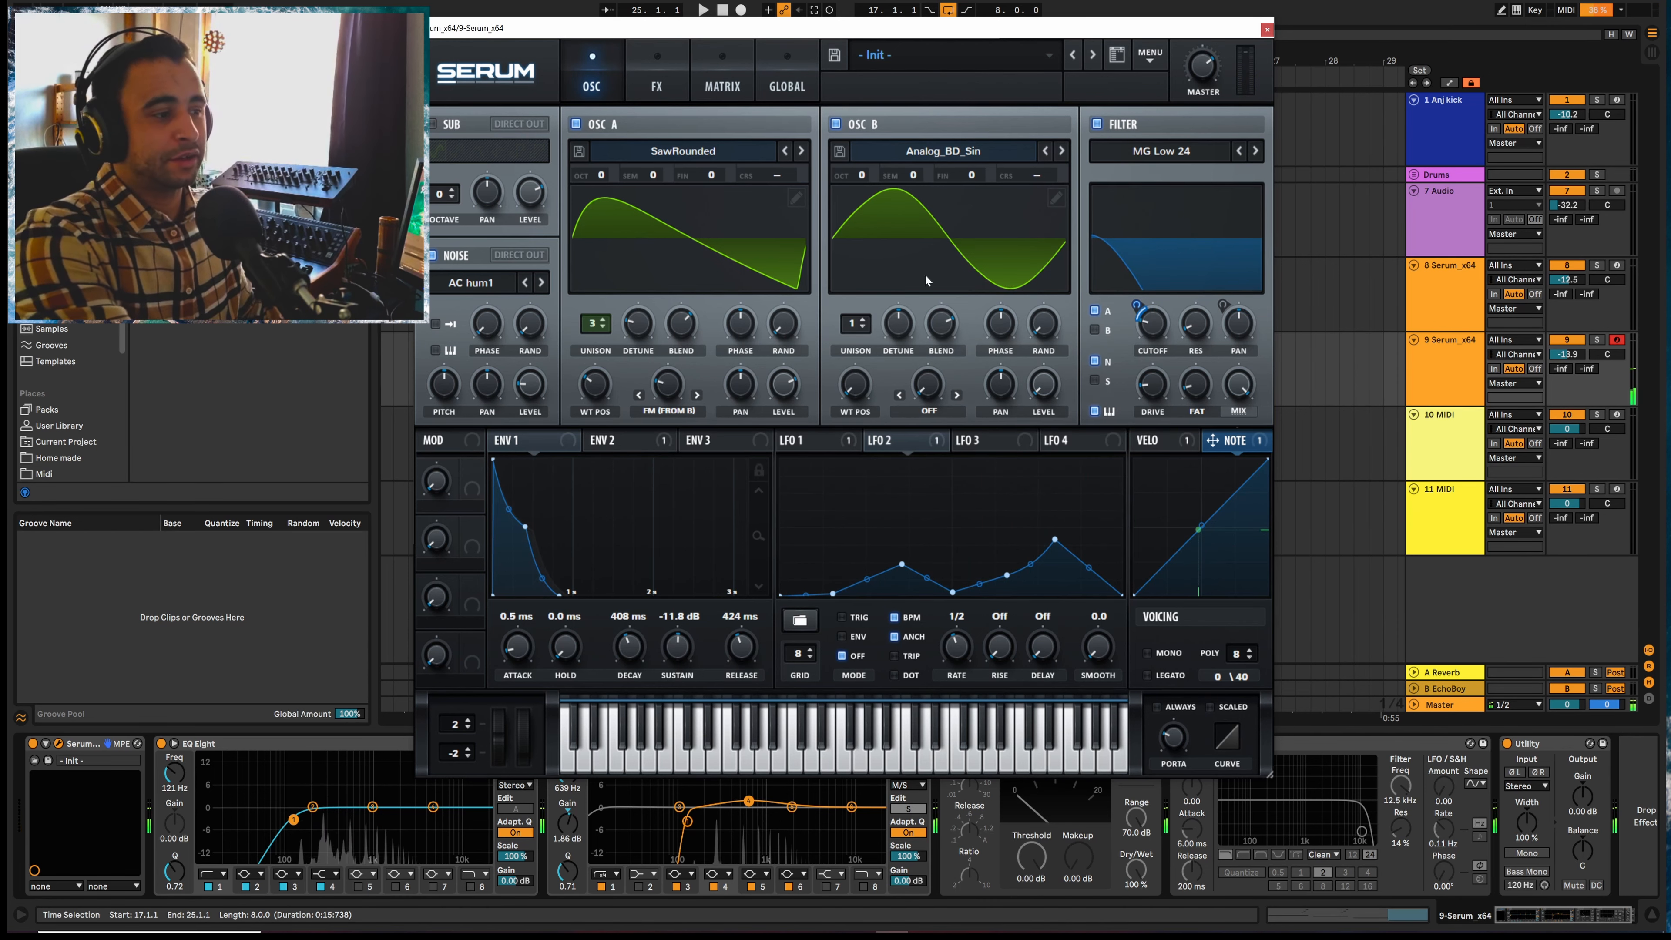
{"action": "left_click_drag", "start_coordinate": [669, 385], "coordinate": [673, 362]}
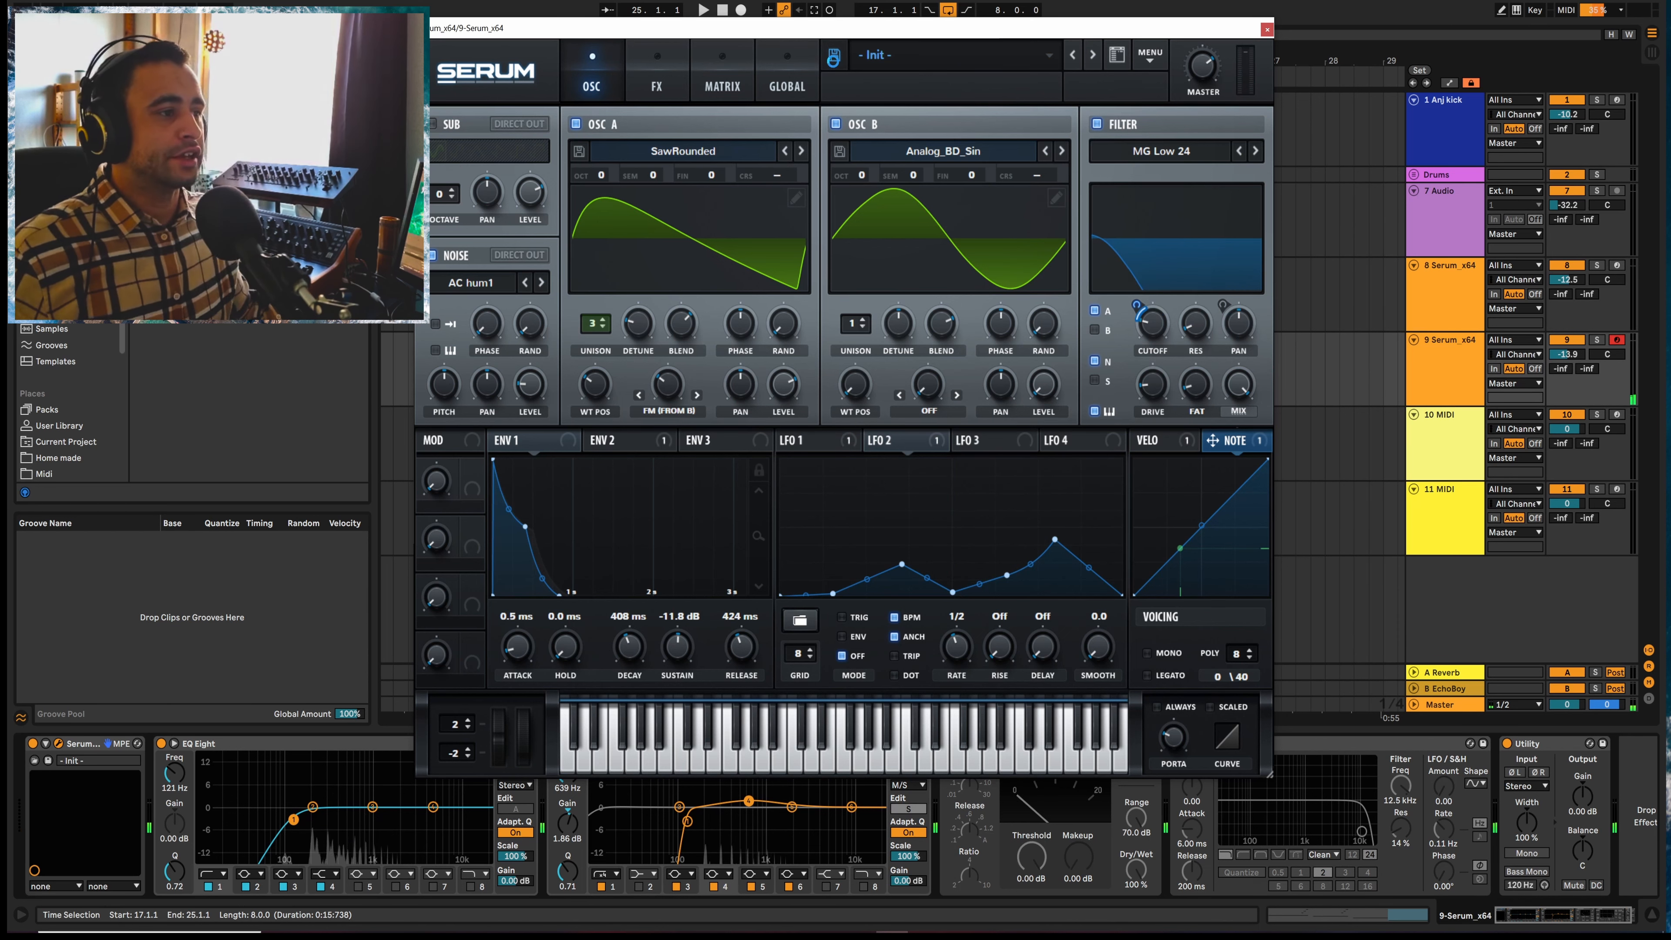
Save the sound as a preset named "pretty pluck" in the OOTL Free pack folder and close the synth window
{"action": "left_click", "coordinate": [835, 55]}
{"action": "double_click", "coordinate": [572, 138]}
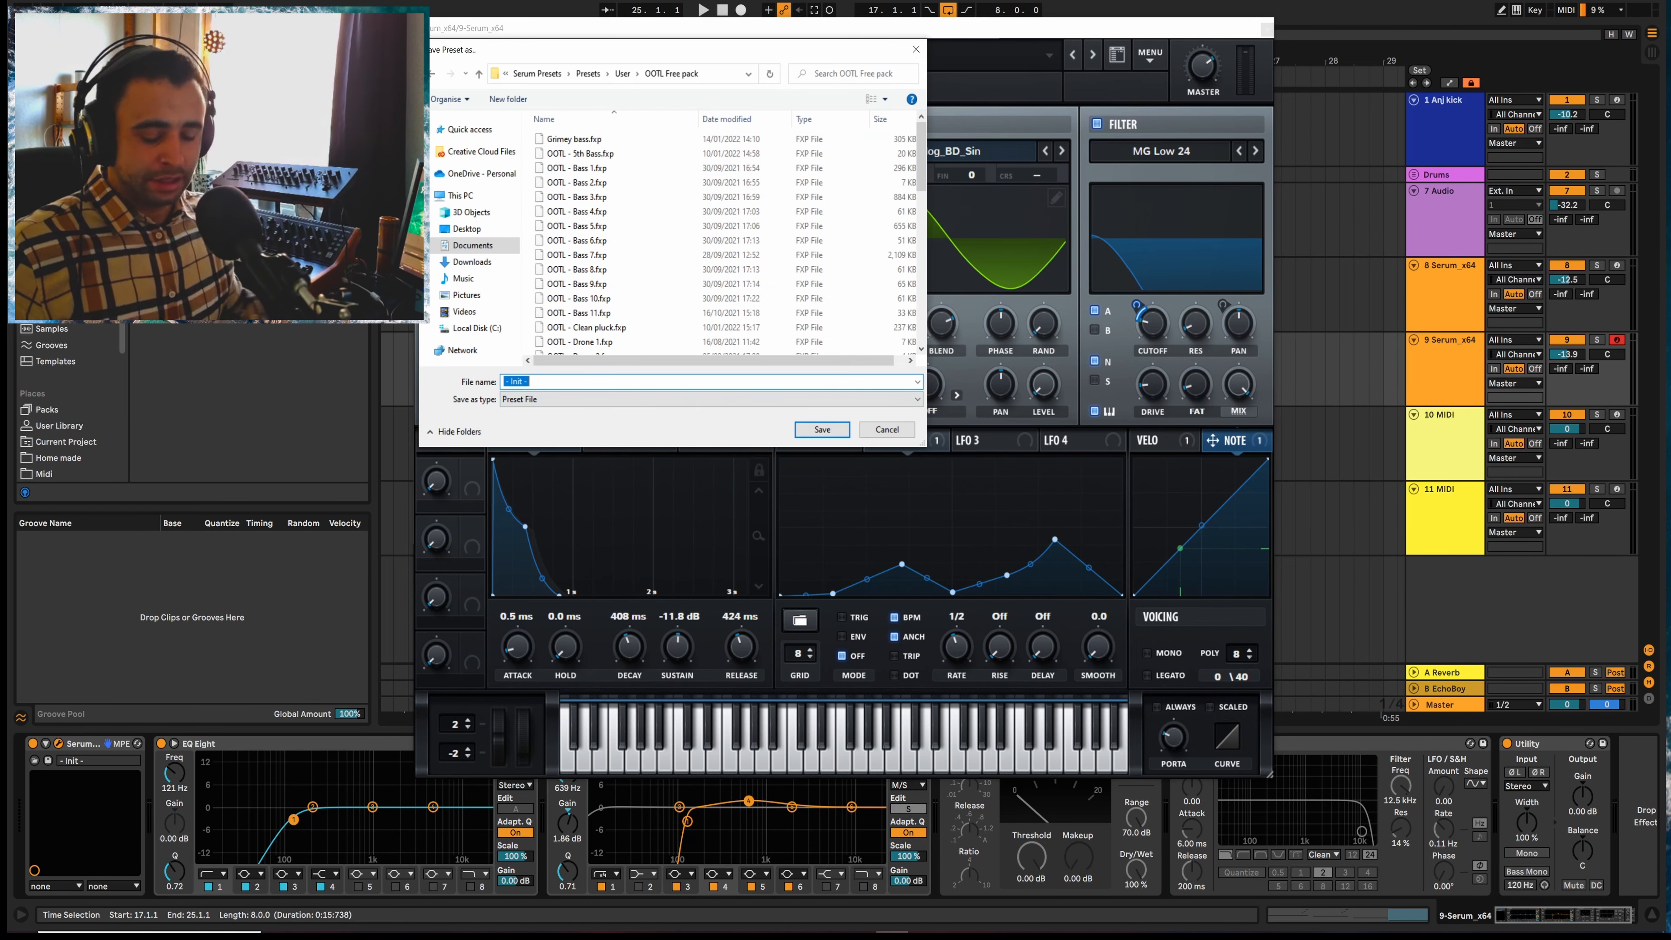
{"action": "type", "text": "pretty pluck"}
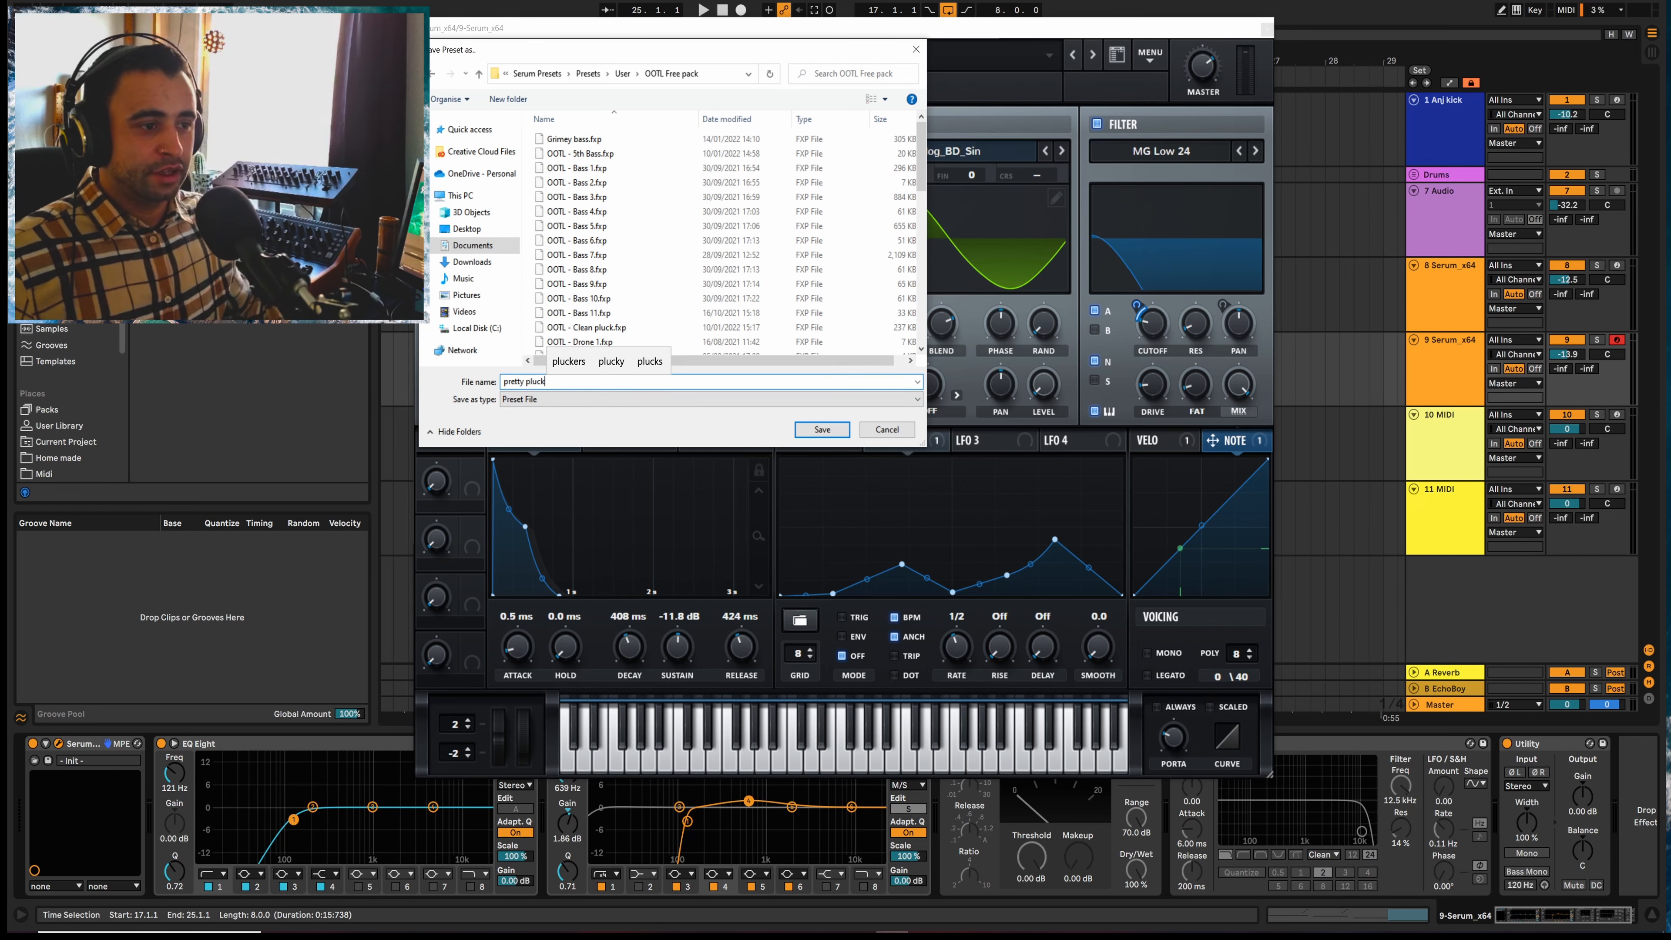
{"action": "left_click", "coordinate": [822, 430]}
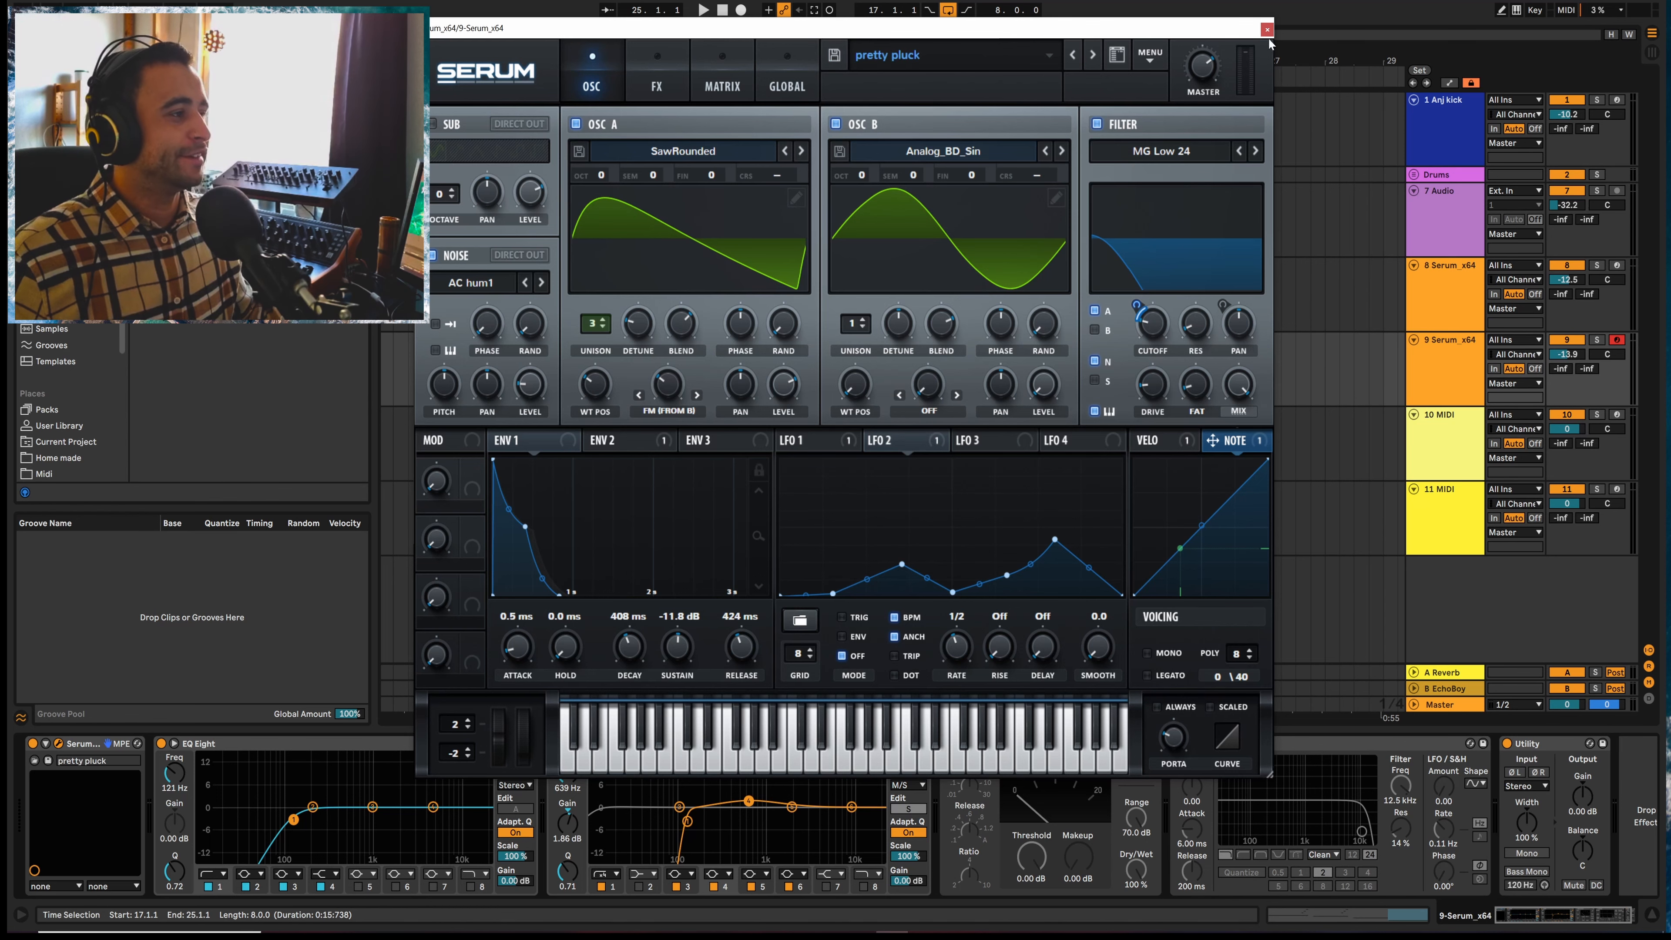
{"action": "left_click", "coordinate": [1266, 29]}
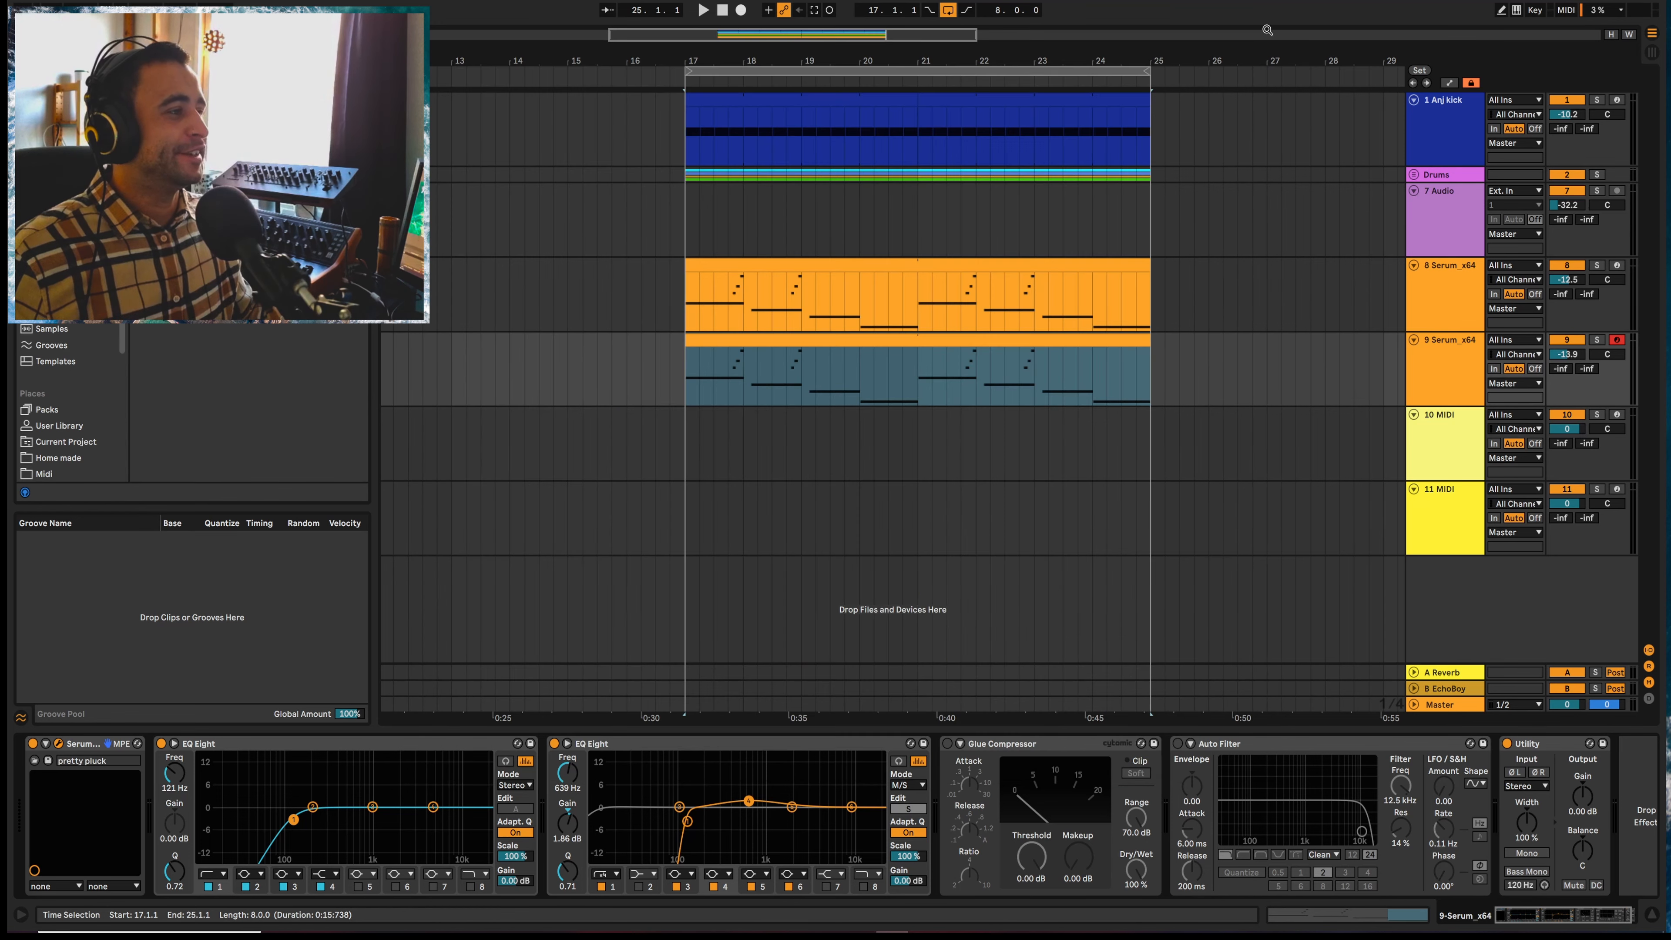
Open the MIDI clip on track 9 and shorten its first A#2 note to one sixteenth
{"action": "left_click", "coordinate": [685, 461]}
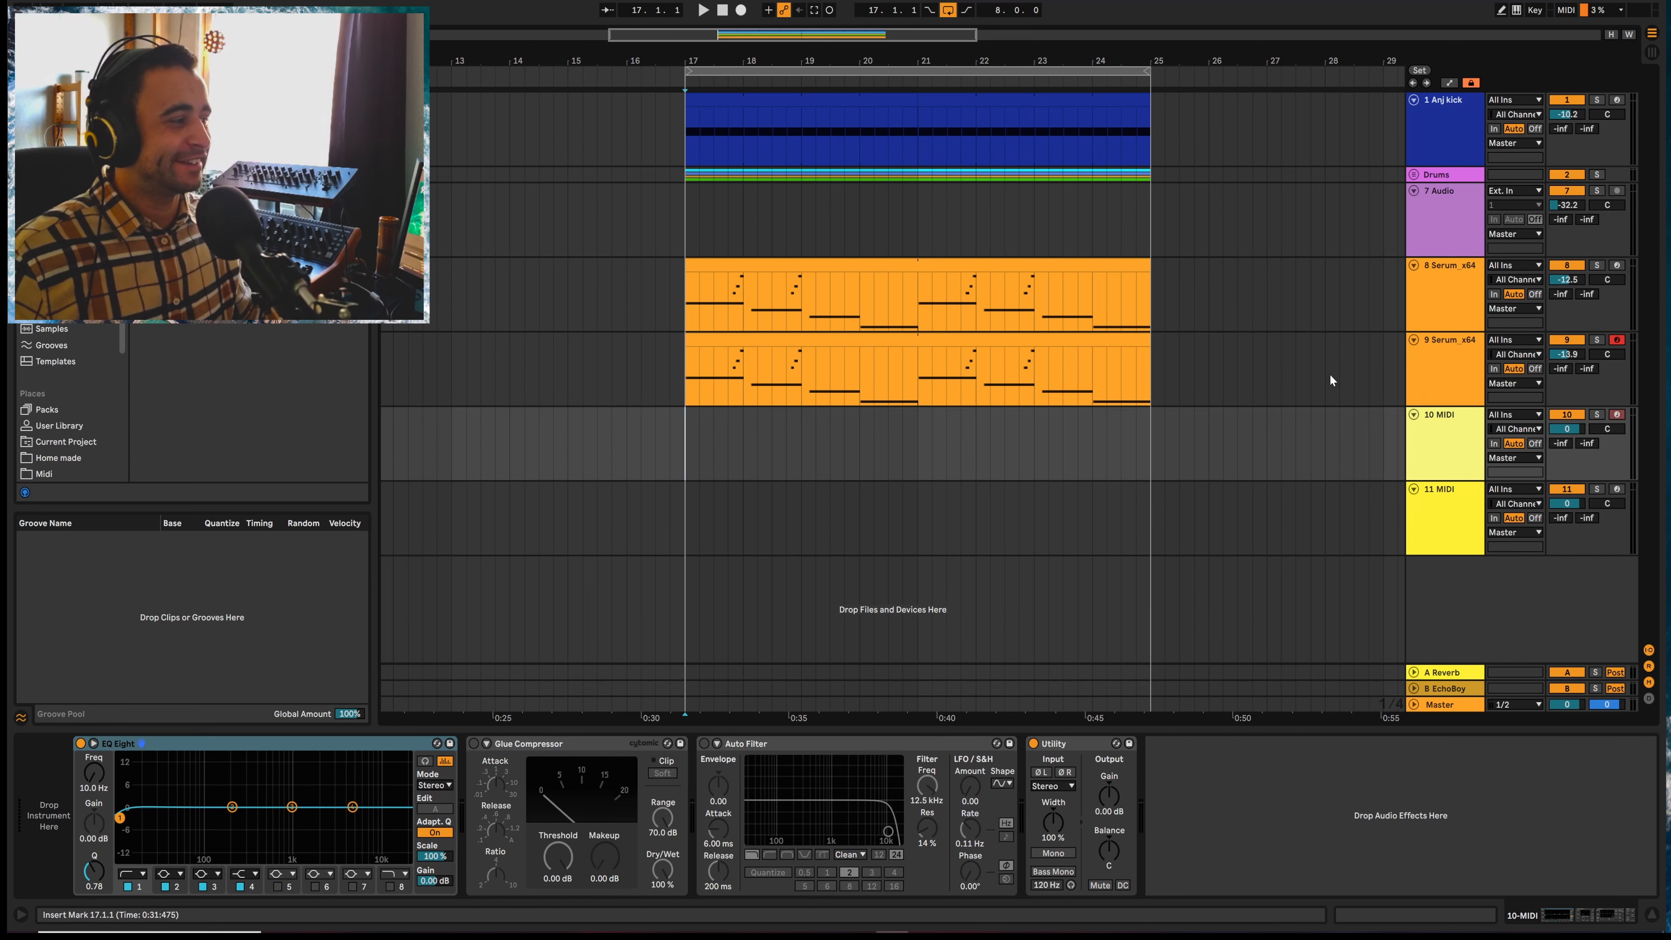
{"action": "left_click", "coordinate": [812, 341]}
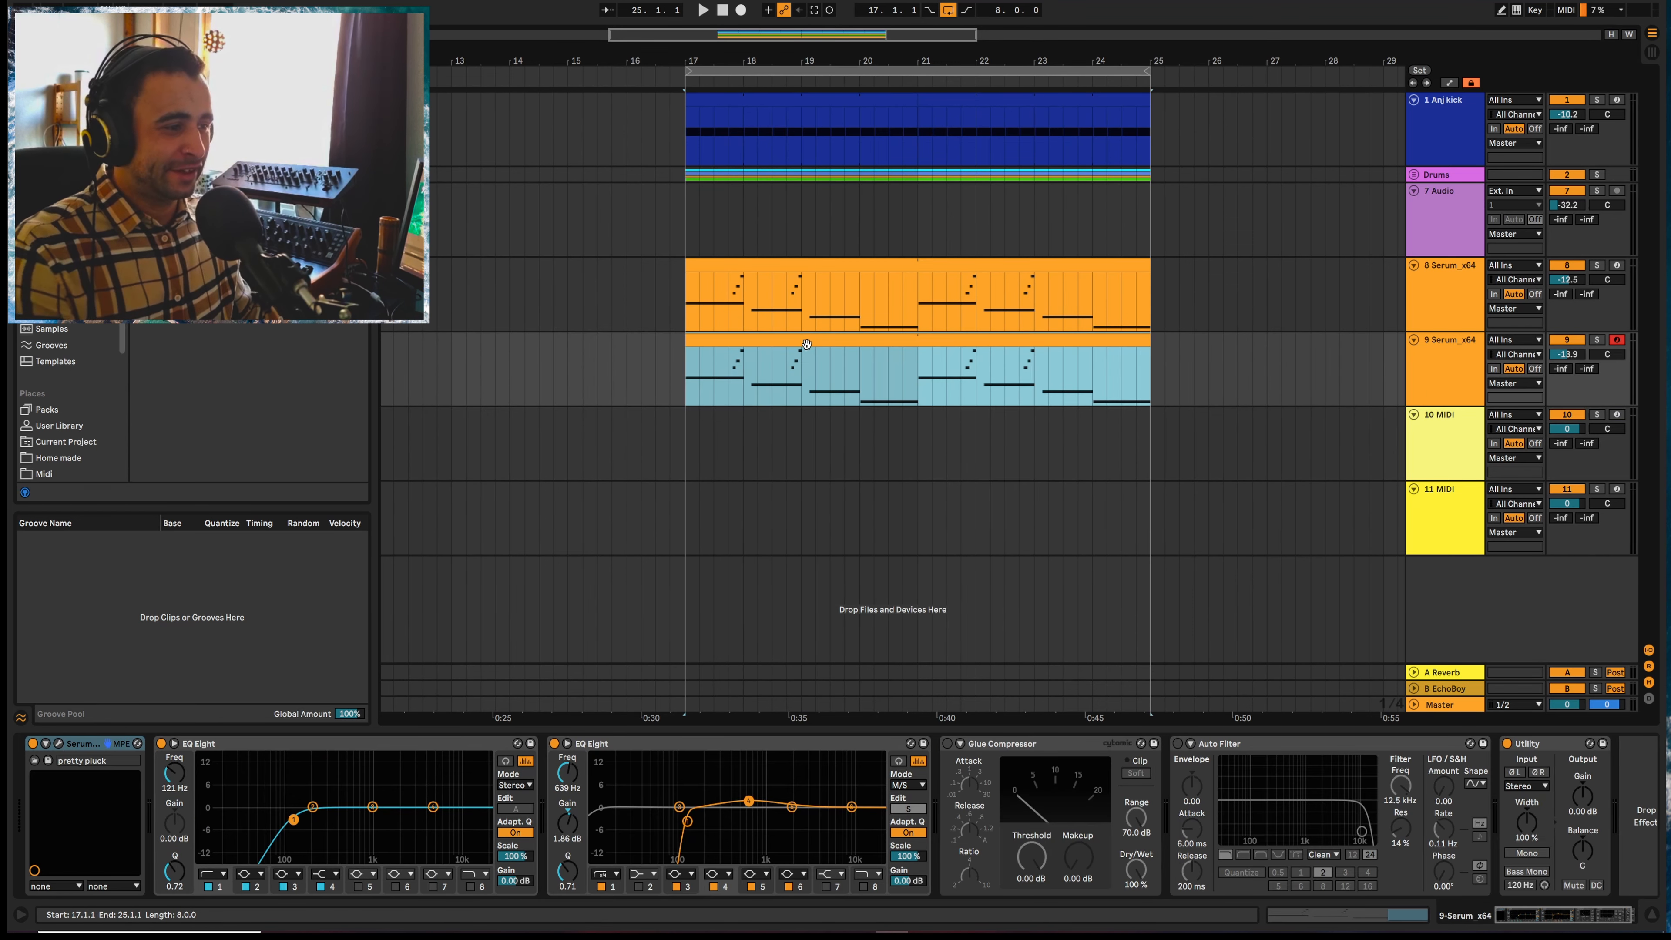
{"action": "double_click", "coordinate": [807, 344]}
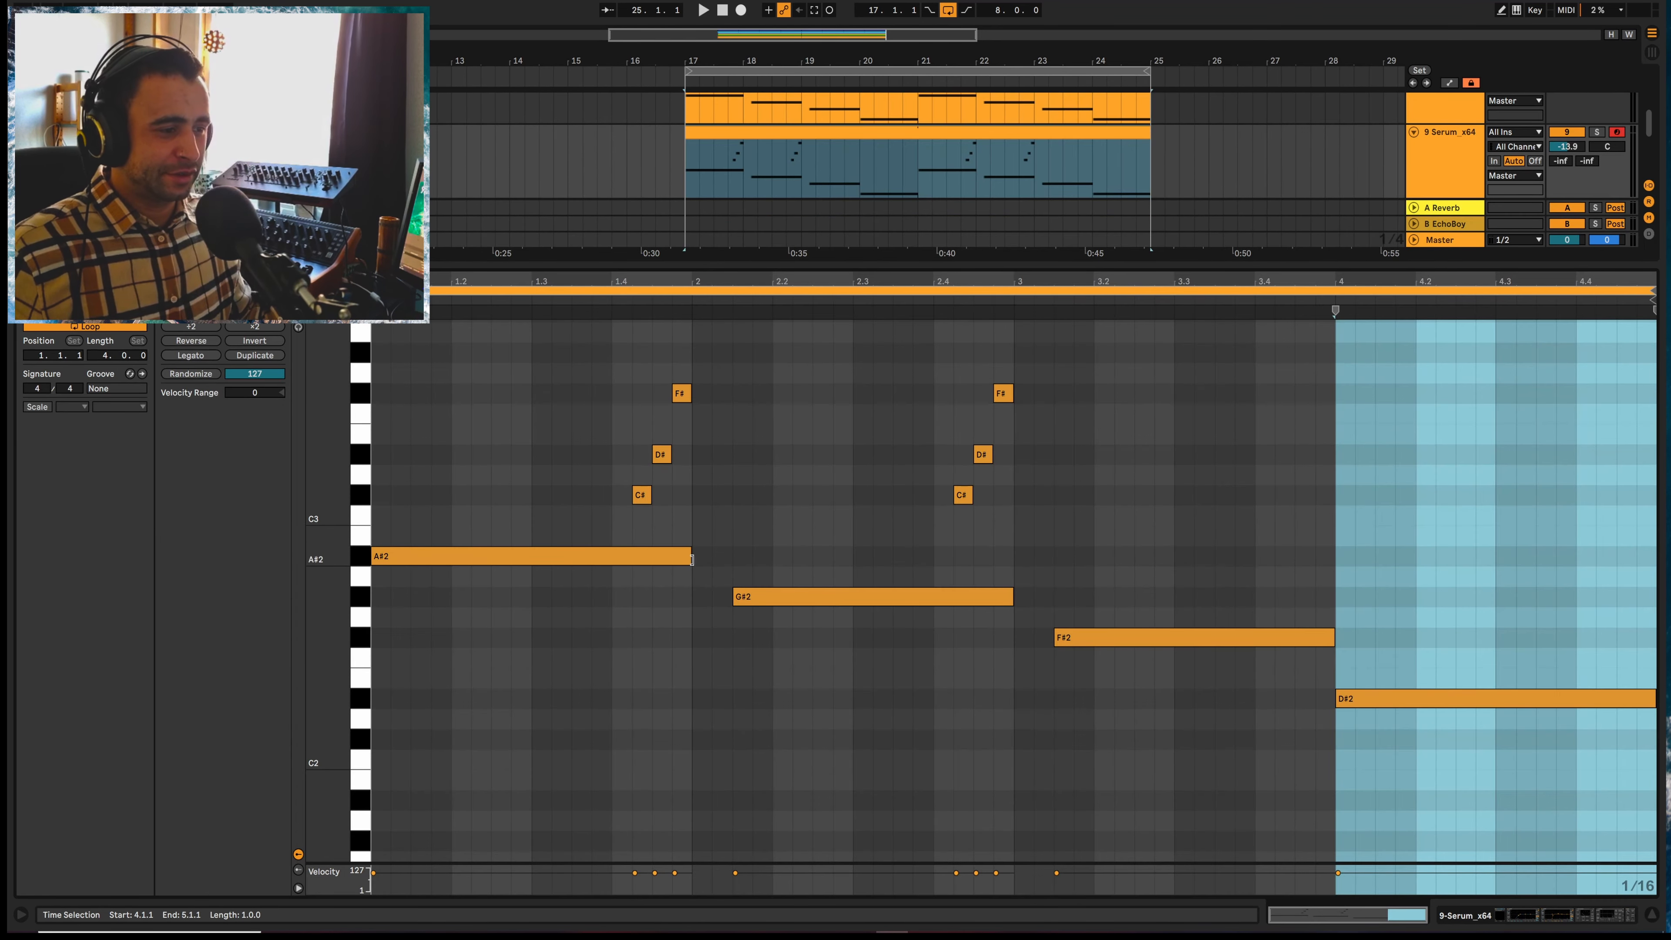
{"action": "left_click_drag", "start_coordinate": [692, 559], "coordinate": [398, 565]}
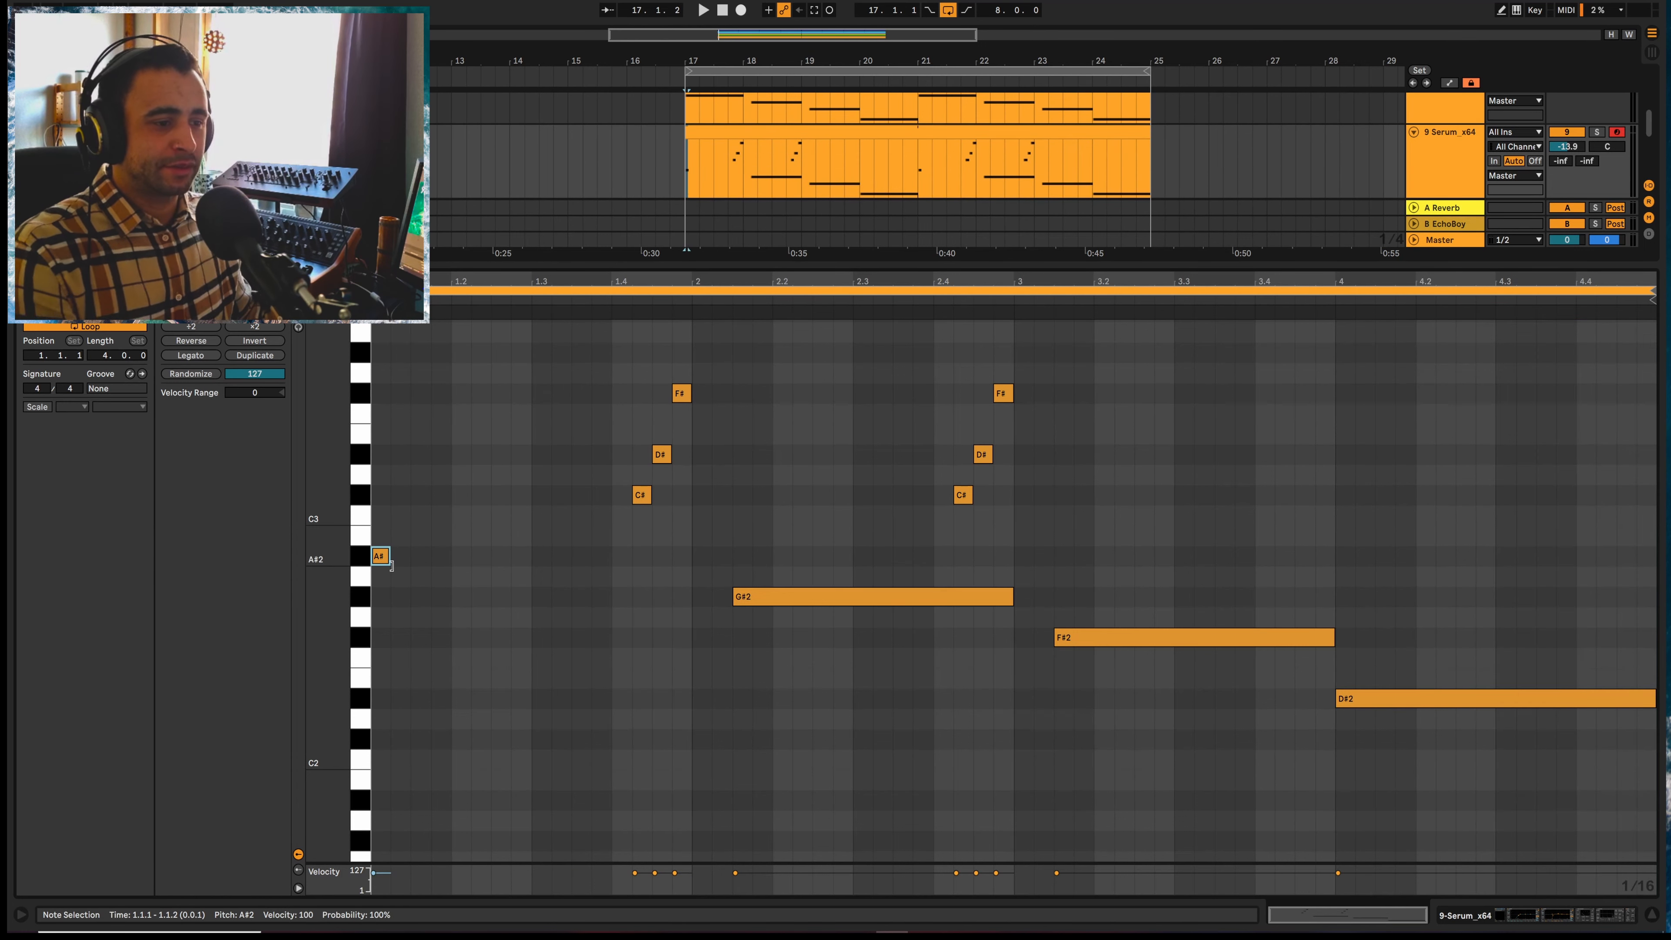
Move the short A#2 note to 1.1.2 and add a sixteenth D#3 note at 1.1.4, auditioning the loop
{"action": "key", "text": "space"}
{"action": "key", "text": "space"}
{"action": "key", "text": "space"}
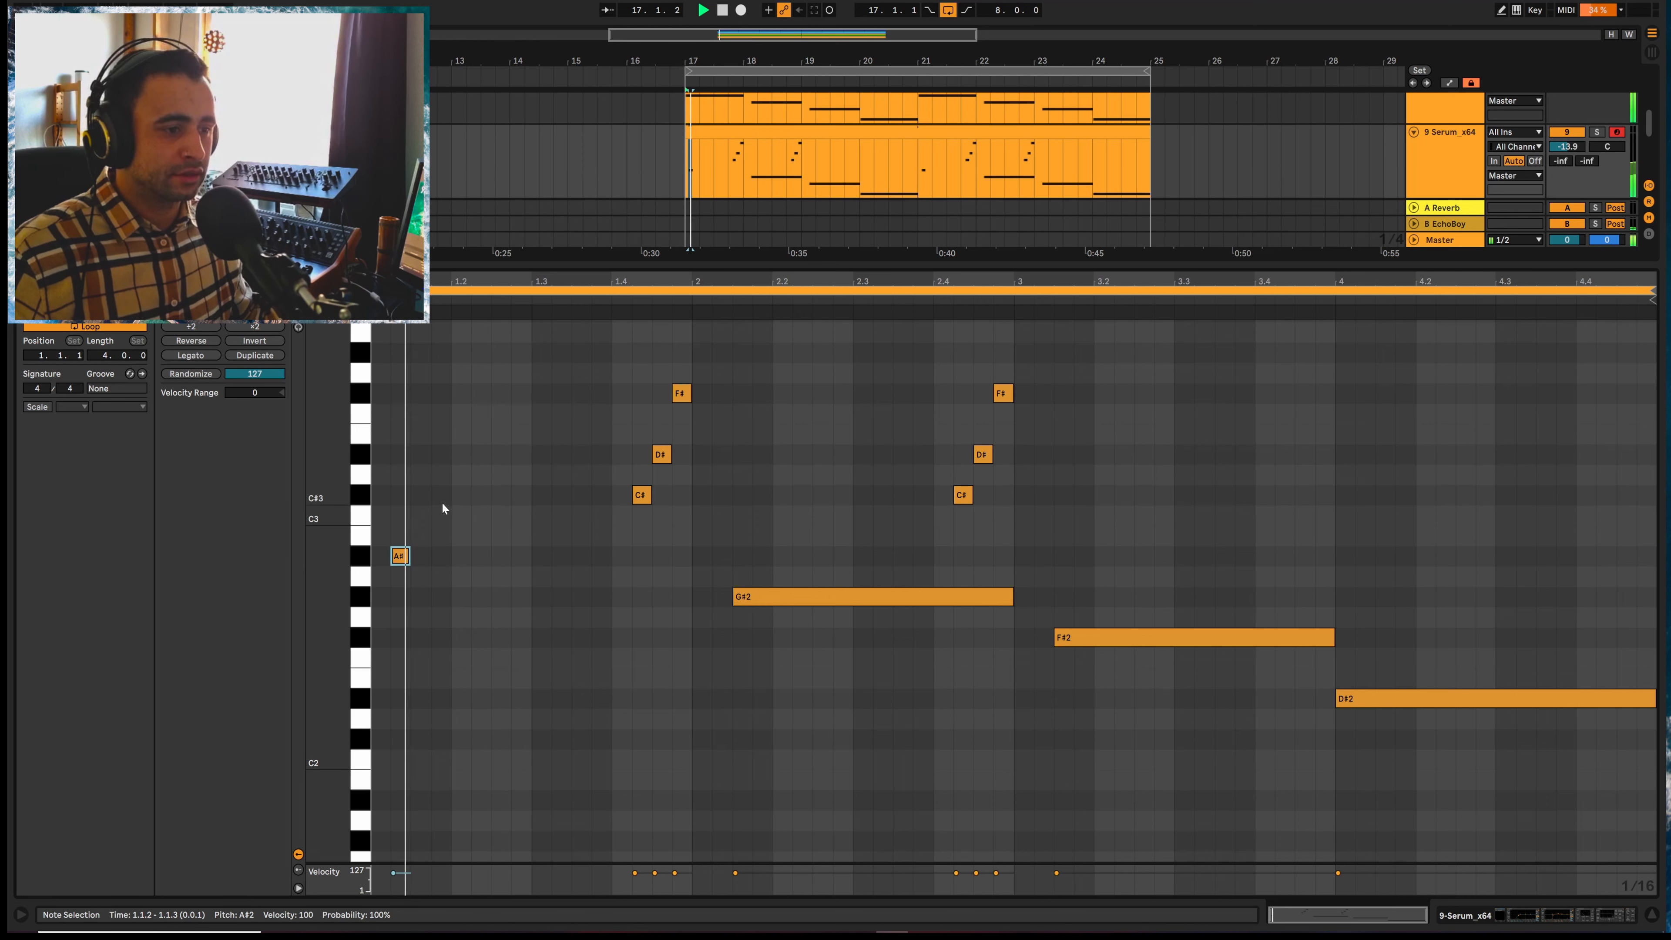
{"action": "key", "text": "space"}
{"action": "key", "text": "space"}
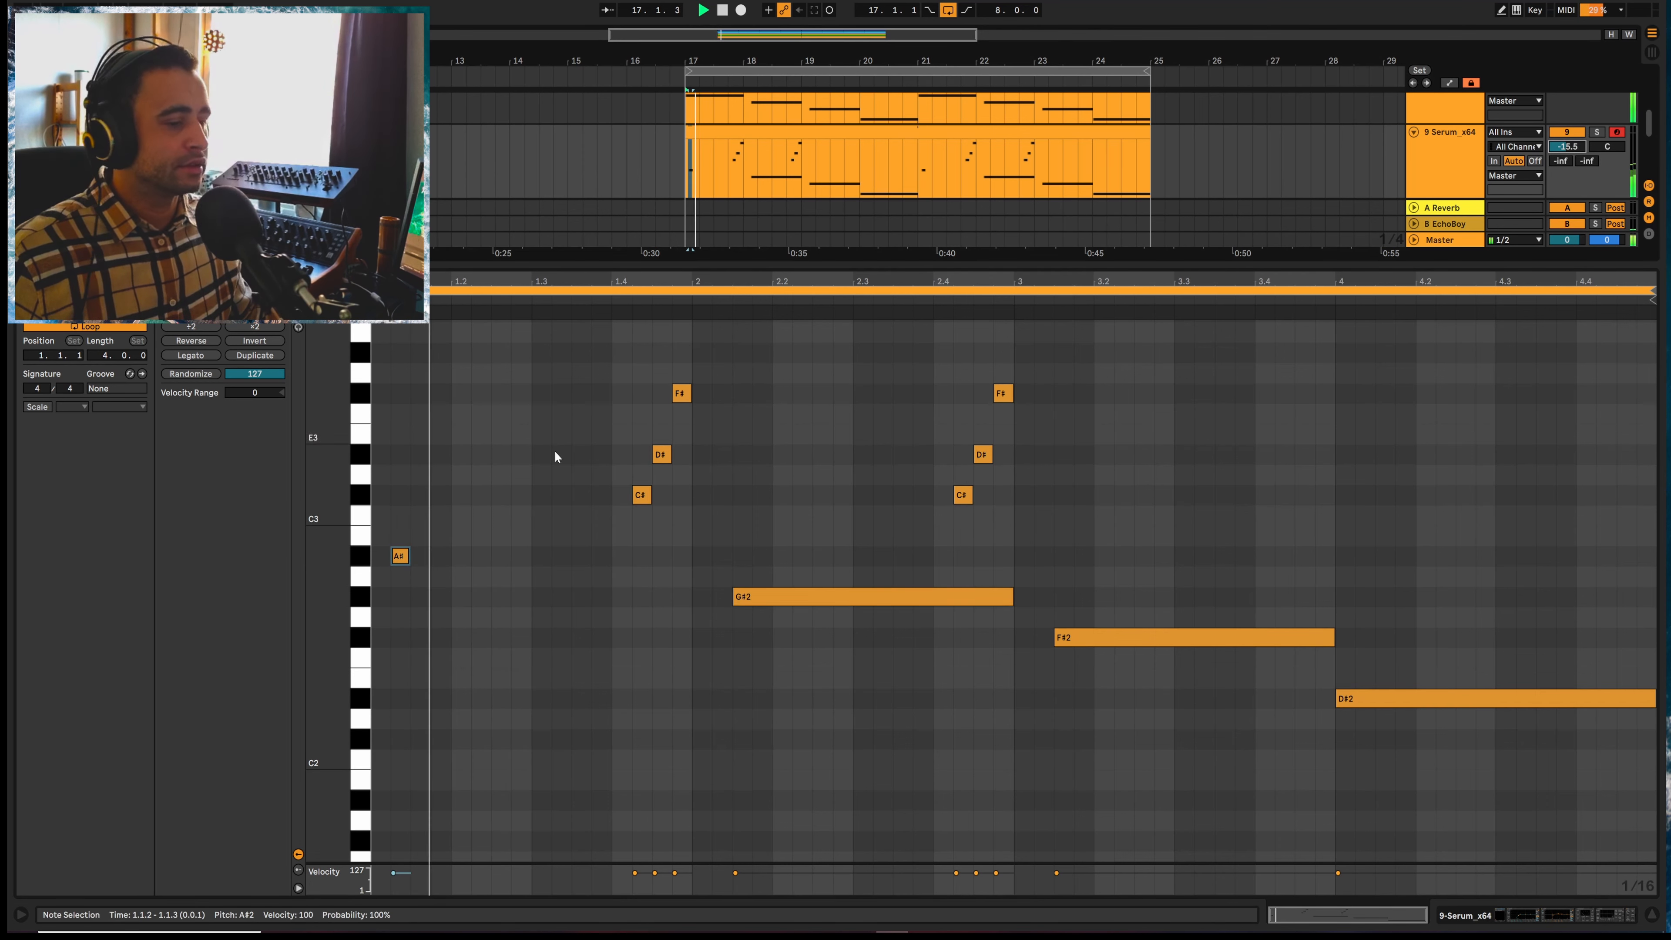
{"action": "double_click", "coordinate": [440, 454]}
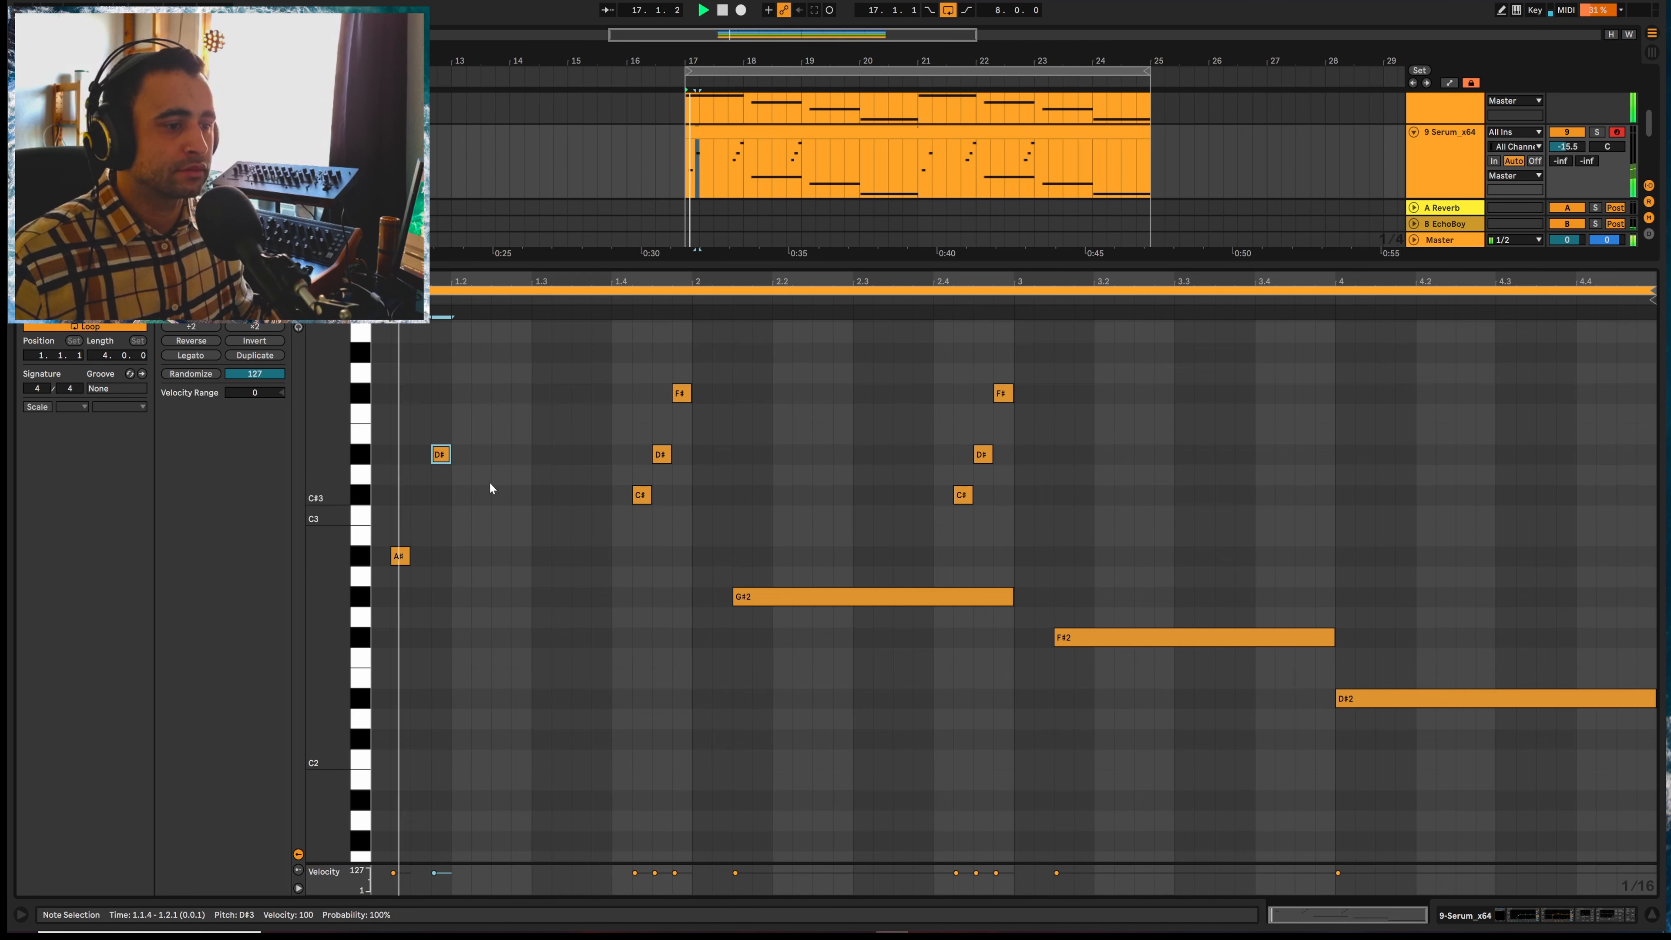
{"action": "key", "text": "space"}
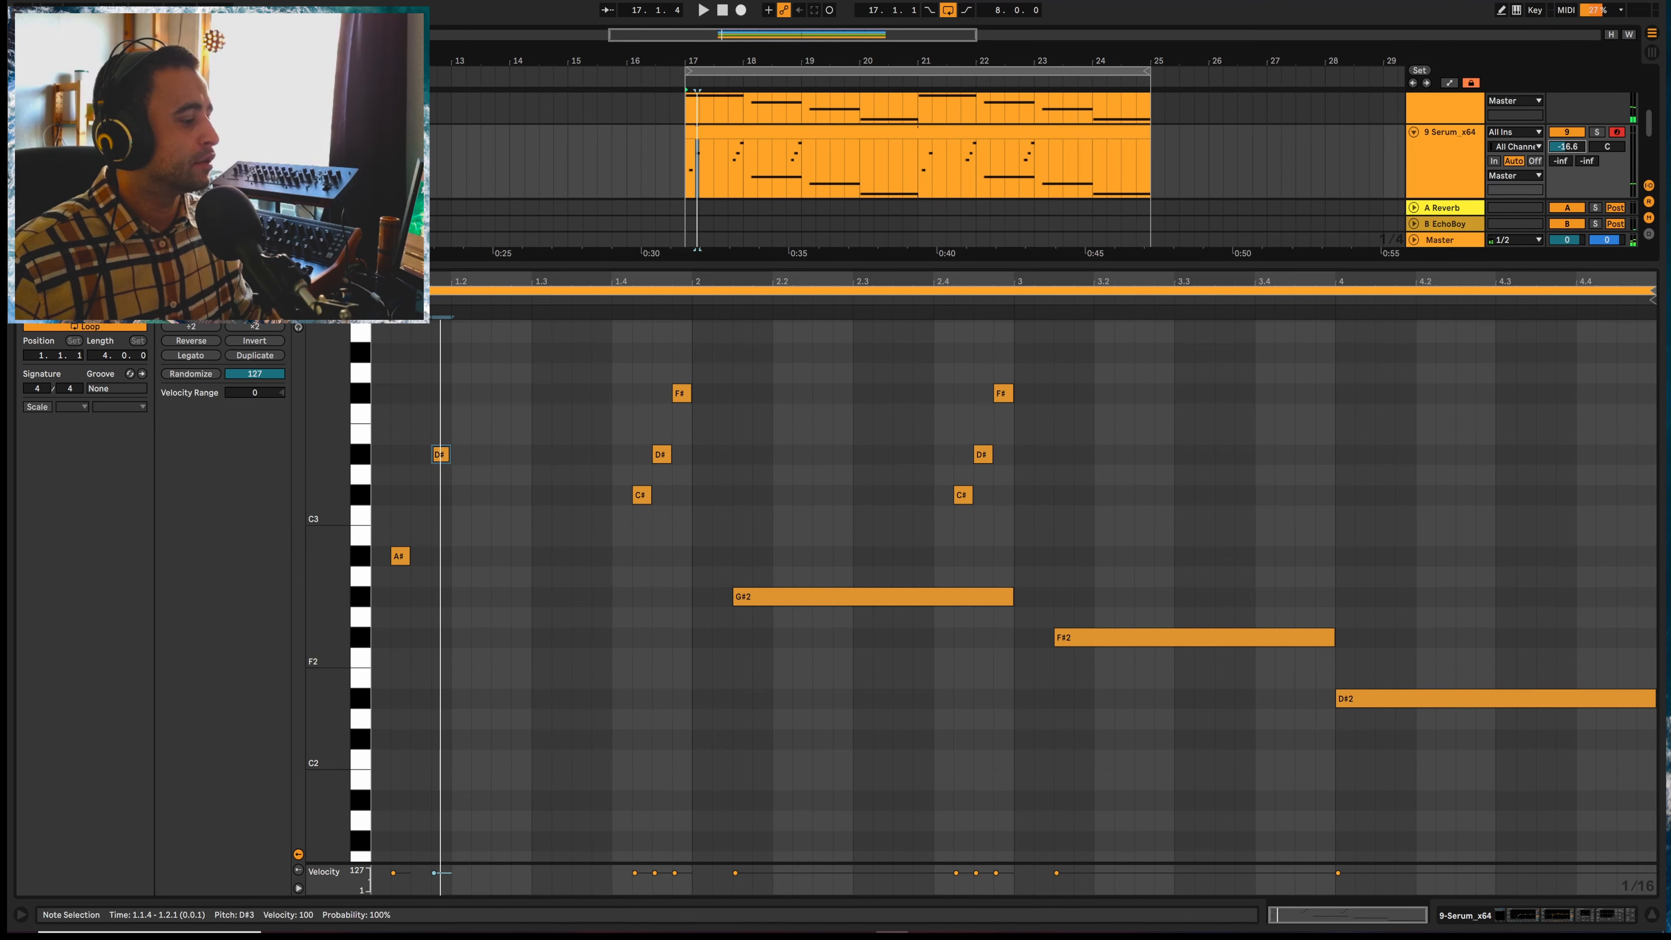
Reopen Serum on track 9 and lower the filter cutoff to about 106 Hz during playback, checking the velocity and note modulation curves
{"action": "key", "text": "shift+Tab"}
{"action": "left_click", "coordinate": [60, 745]}
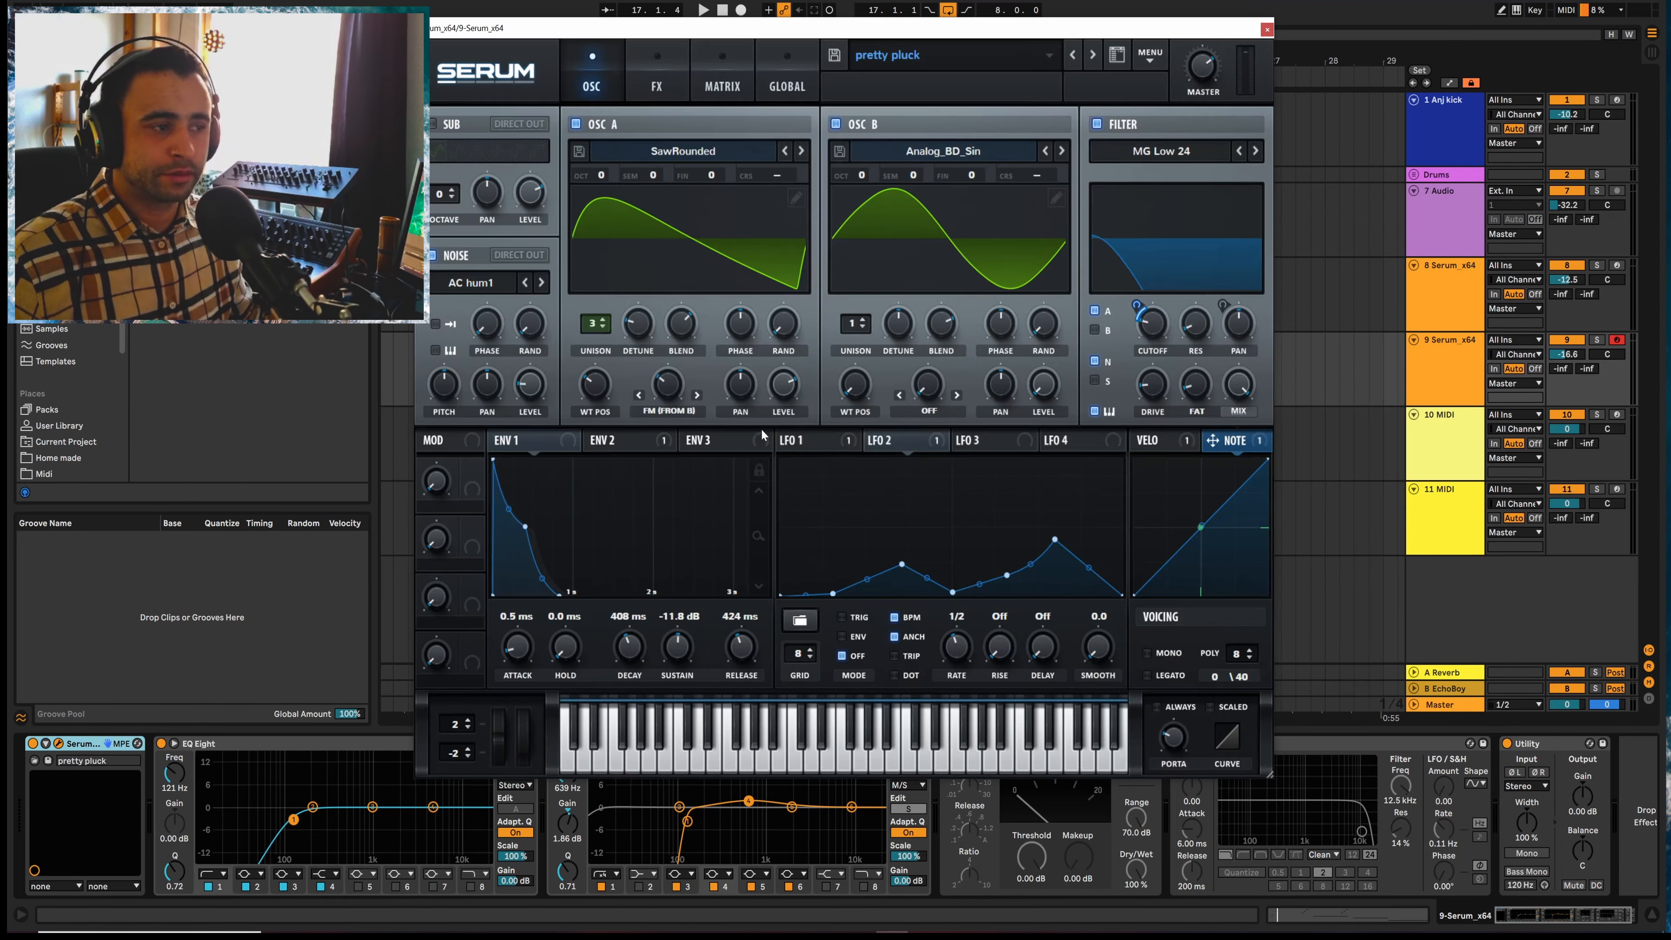
{"action": "key", "text": "space"}
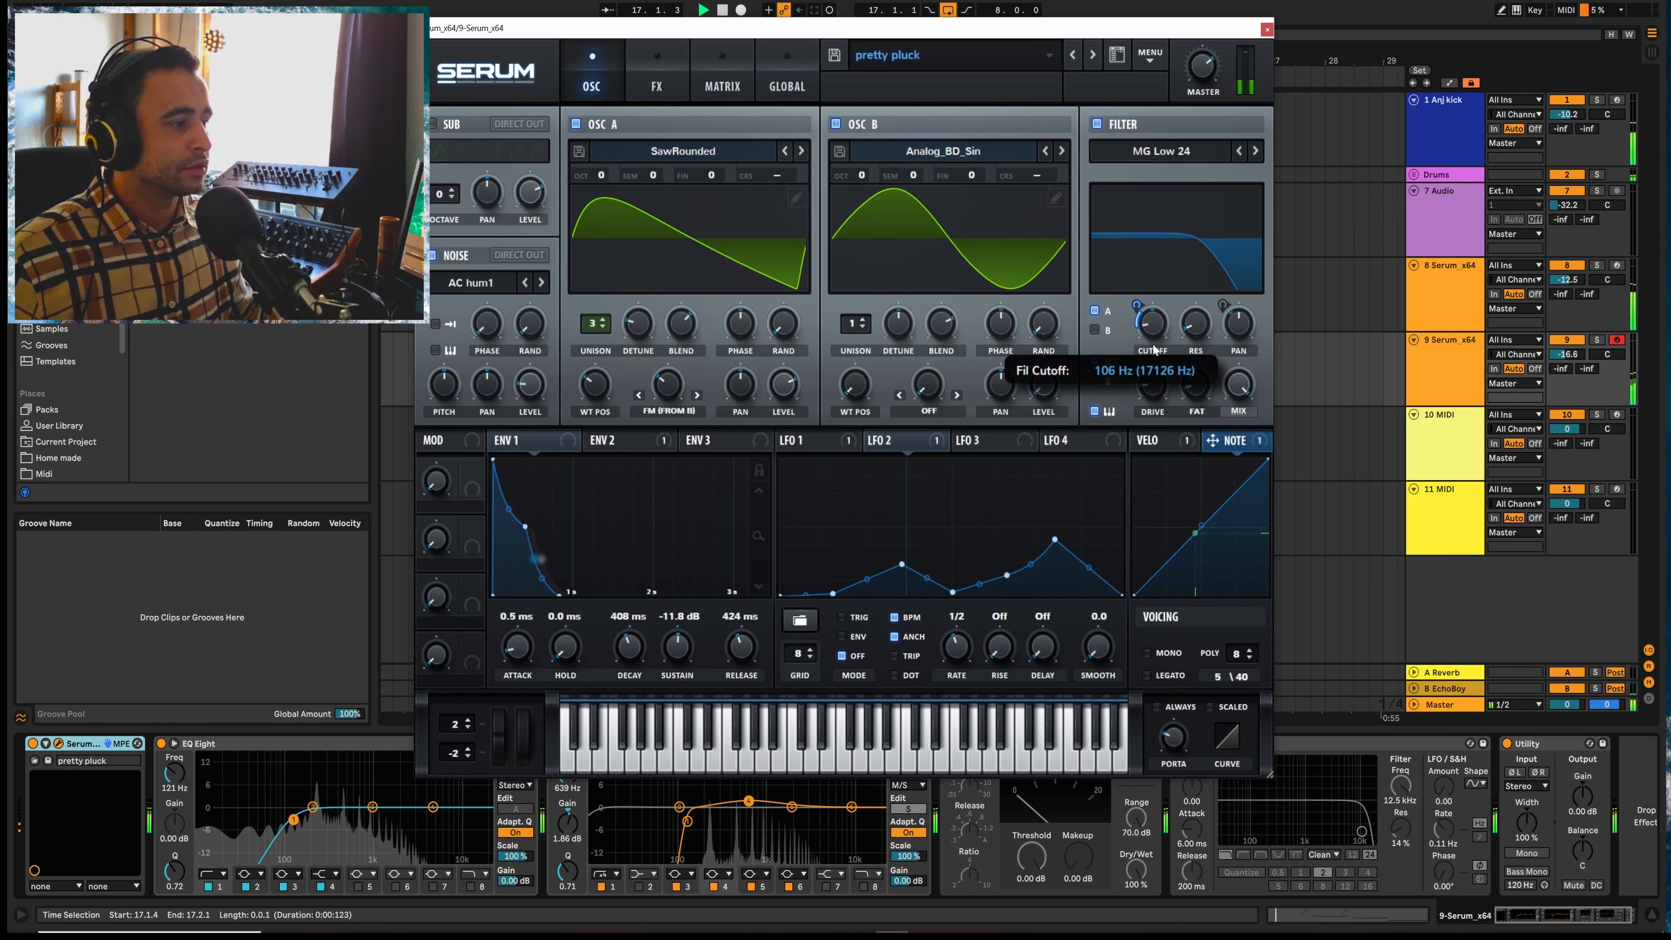
{"action": "left_click", "coordinate": [1162, 445]}
{"action": "left_click", "coordinate": [1218, 441]}
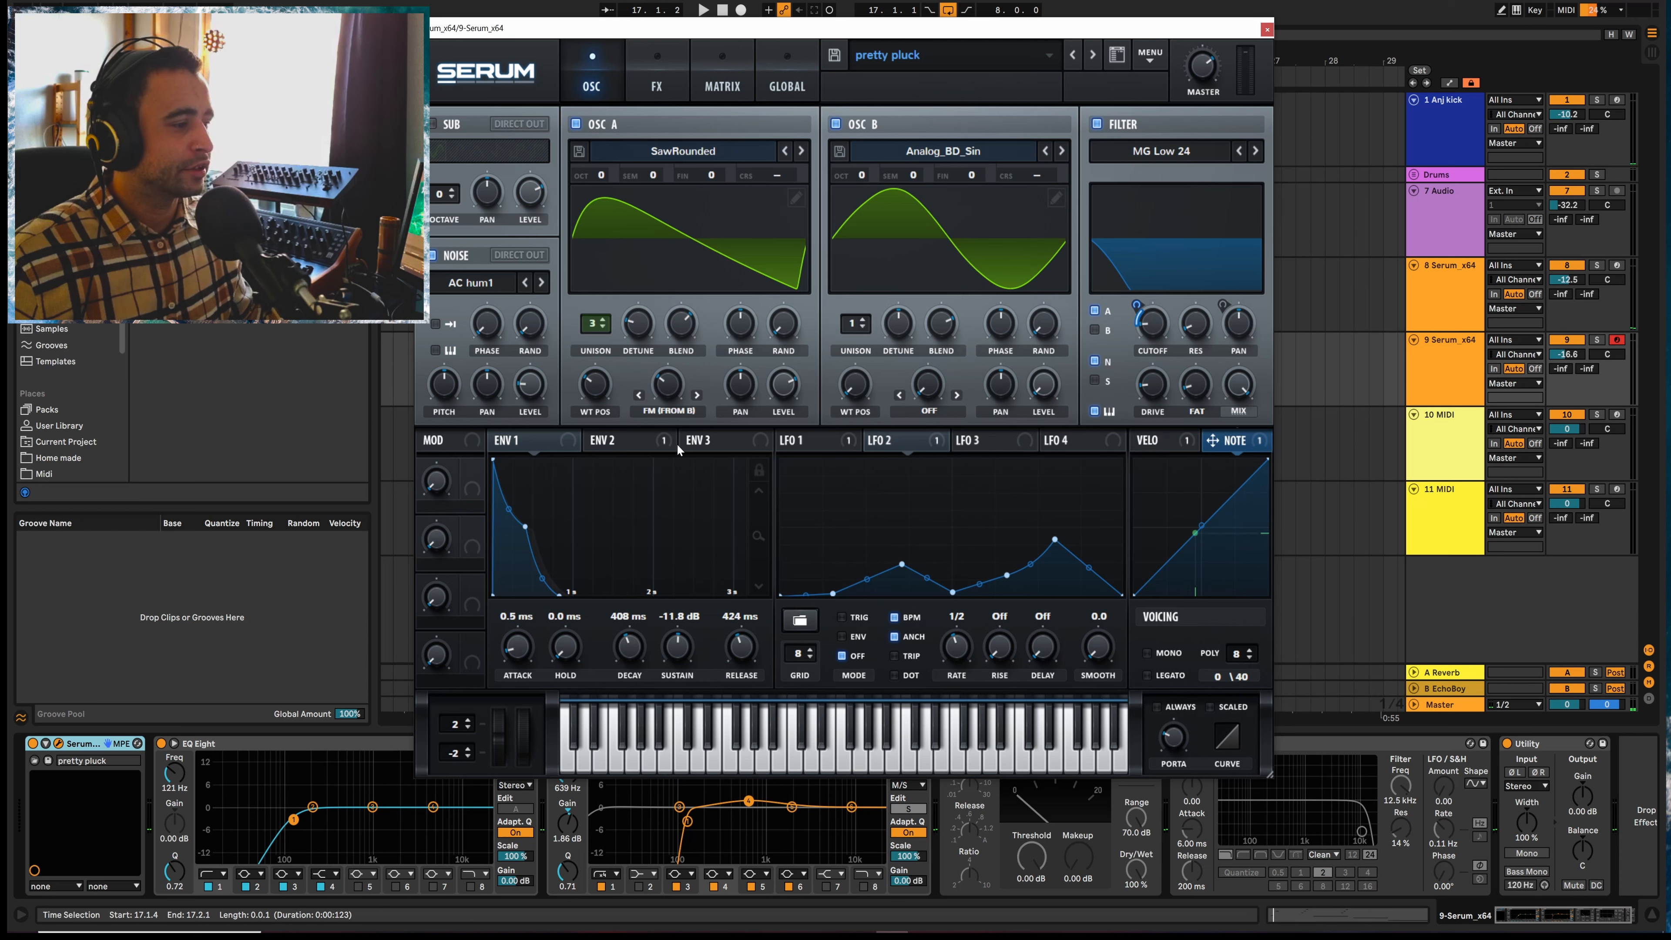
Examine the Env 2, velocity and note modulation of the filter cutoff, including the modulation matrix, during playback and close the synth window
{"action": "left_click", "coordinate": [619, 442]}
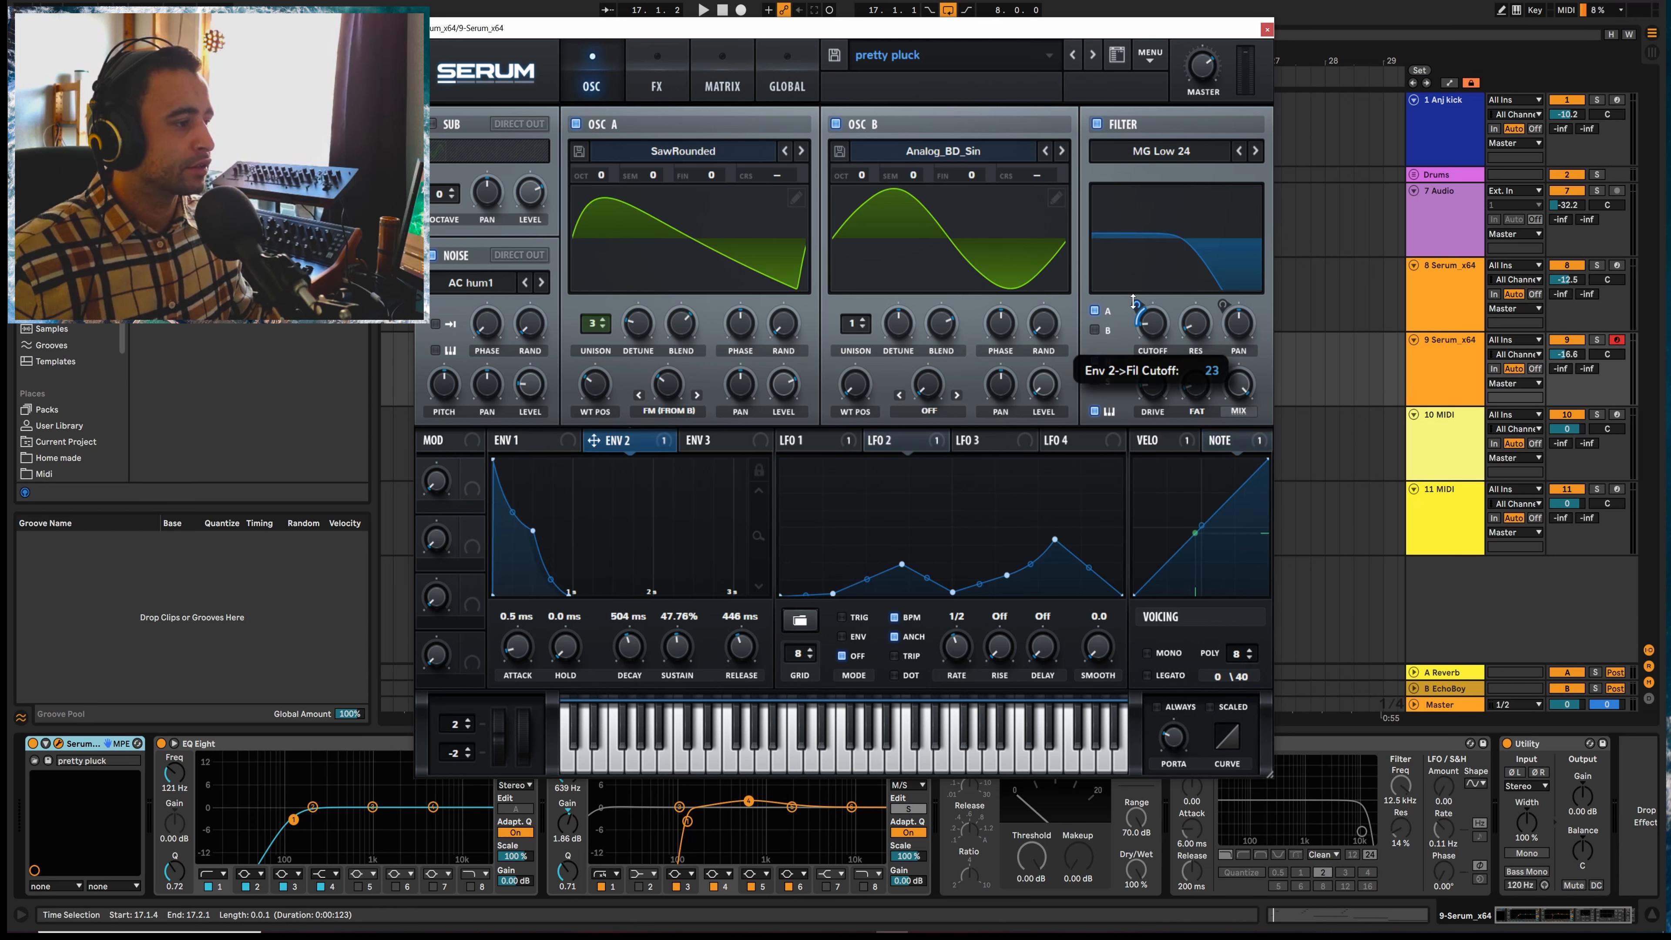
{"action": "left_click", "coordinate": [1191, 440]}
{"action": "key", "text": "space"}
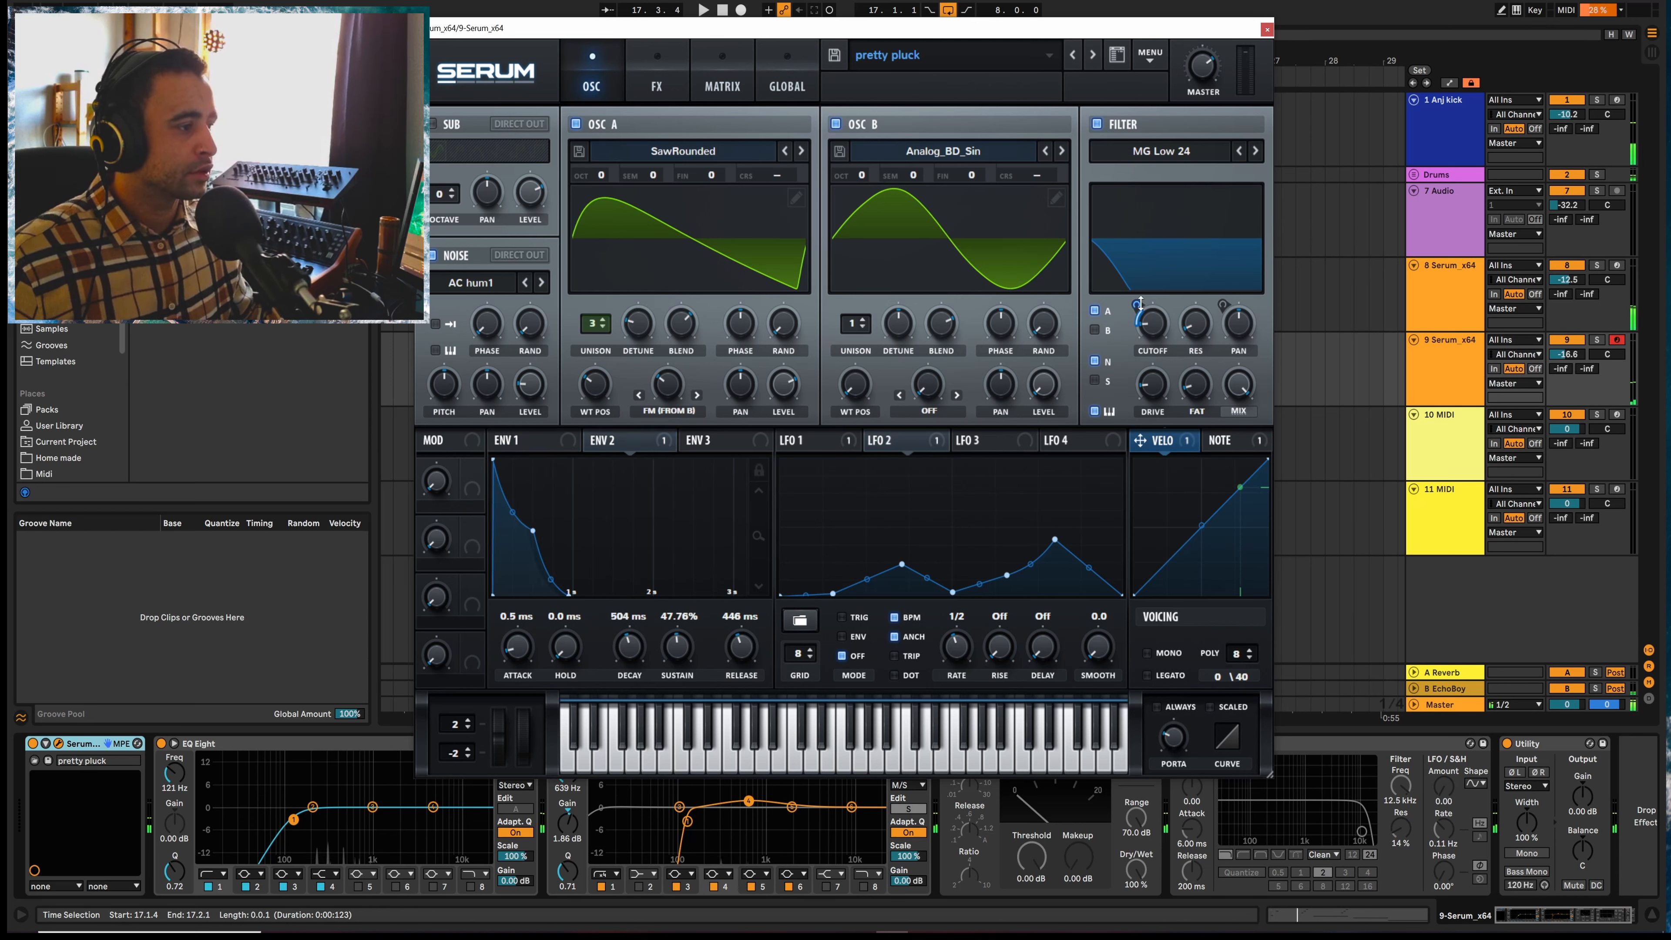
{"action": "left_click_drag", "start_coordinate": [1136, 305], "coordinate": [1138, 323]}
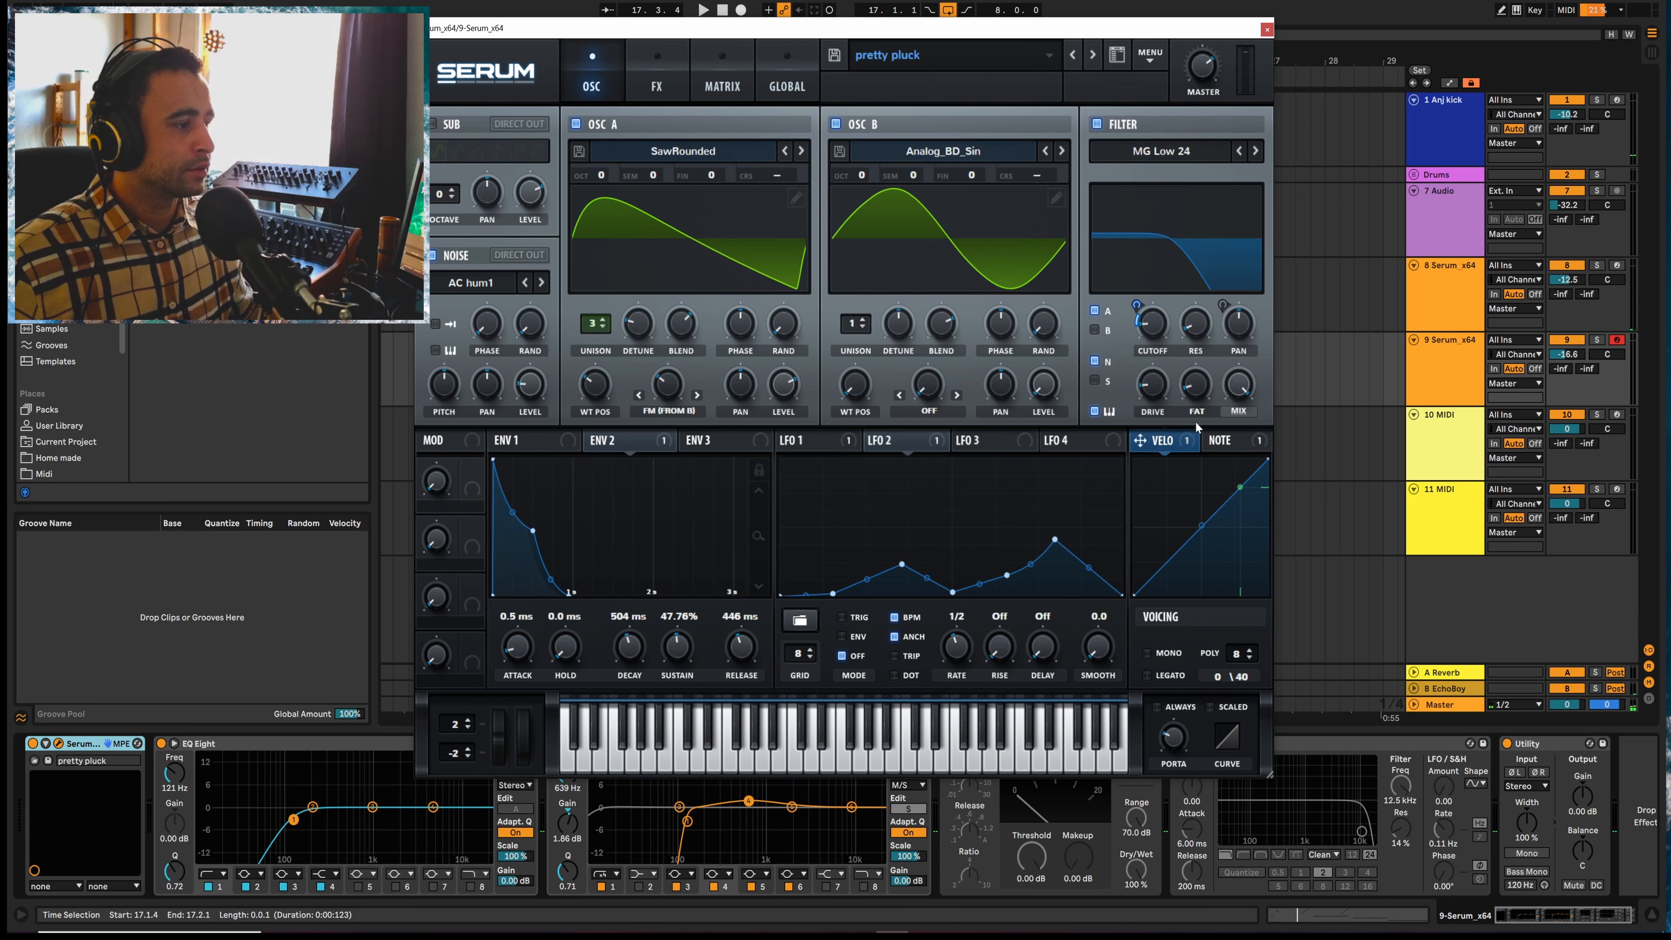
{"action": "left_click", "coordinate": [1222, 445]}
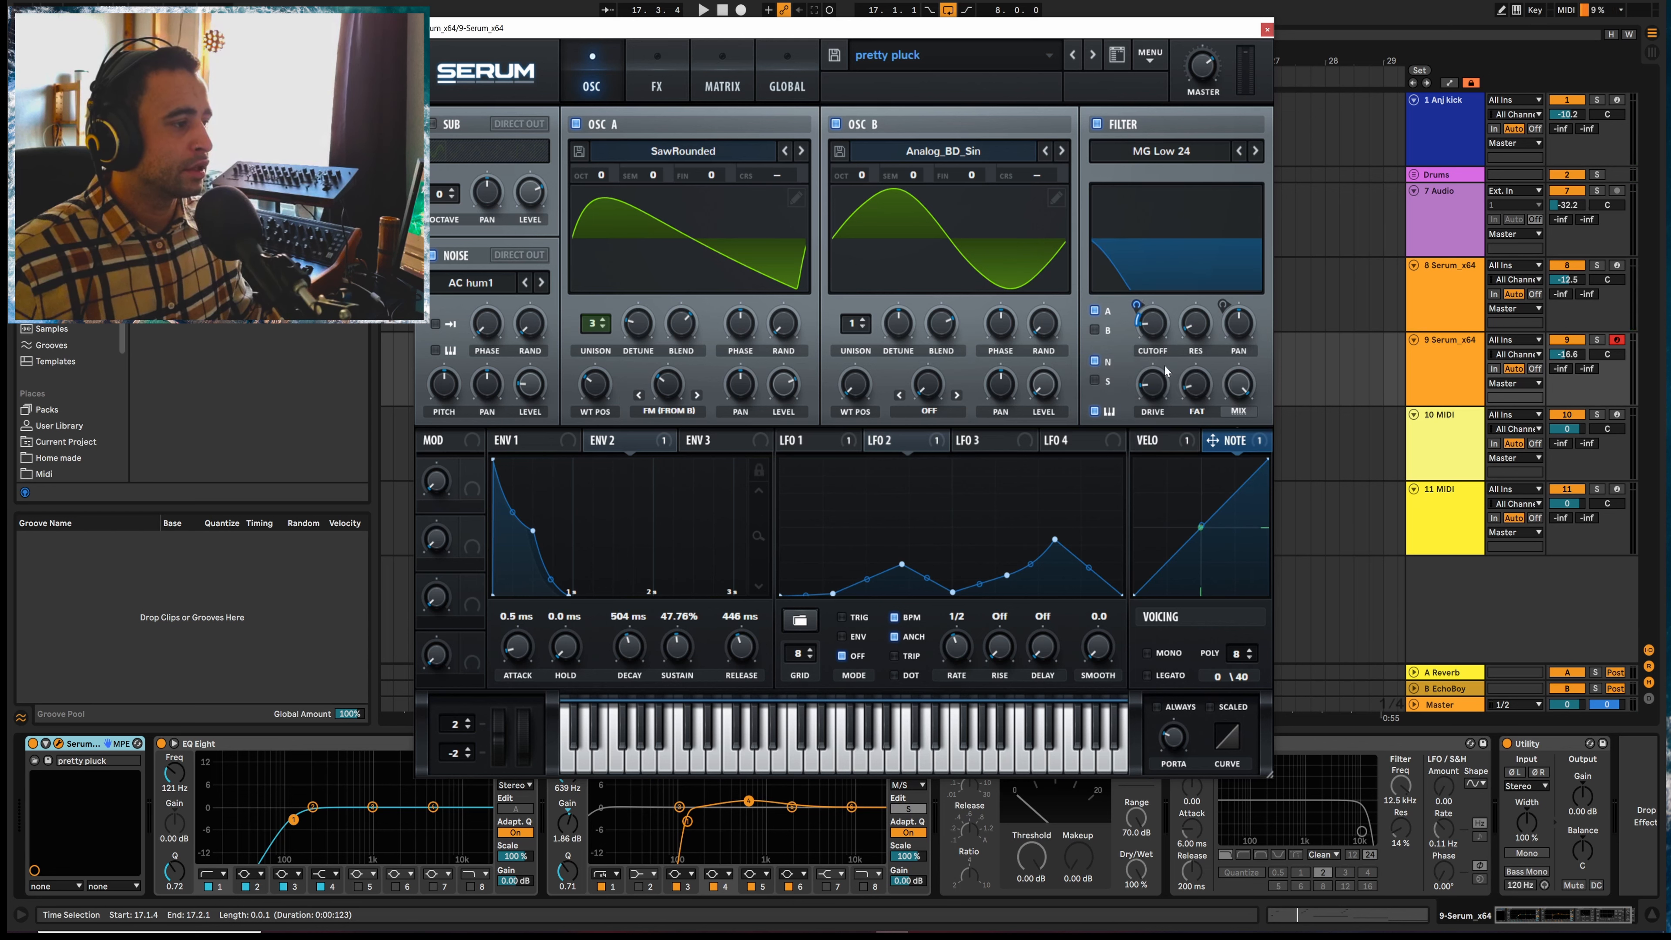
{"action": "left_click", "coordinate": [1161, 440]}
{"action": "left_click", "coordinate": [723, 87]}
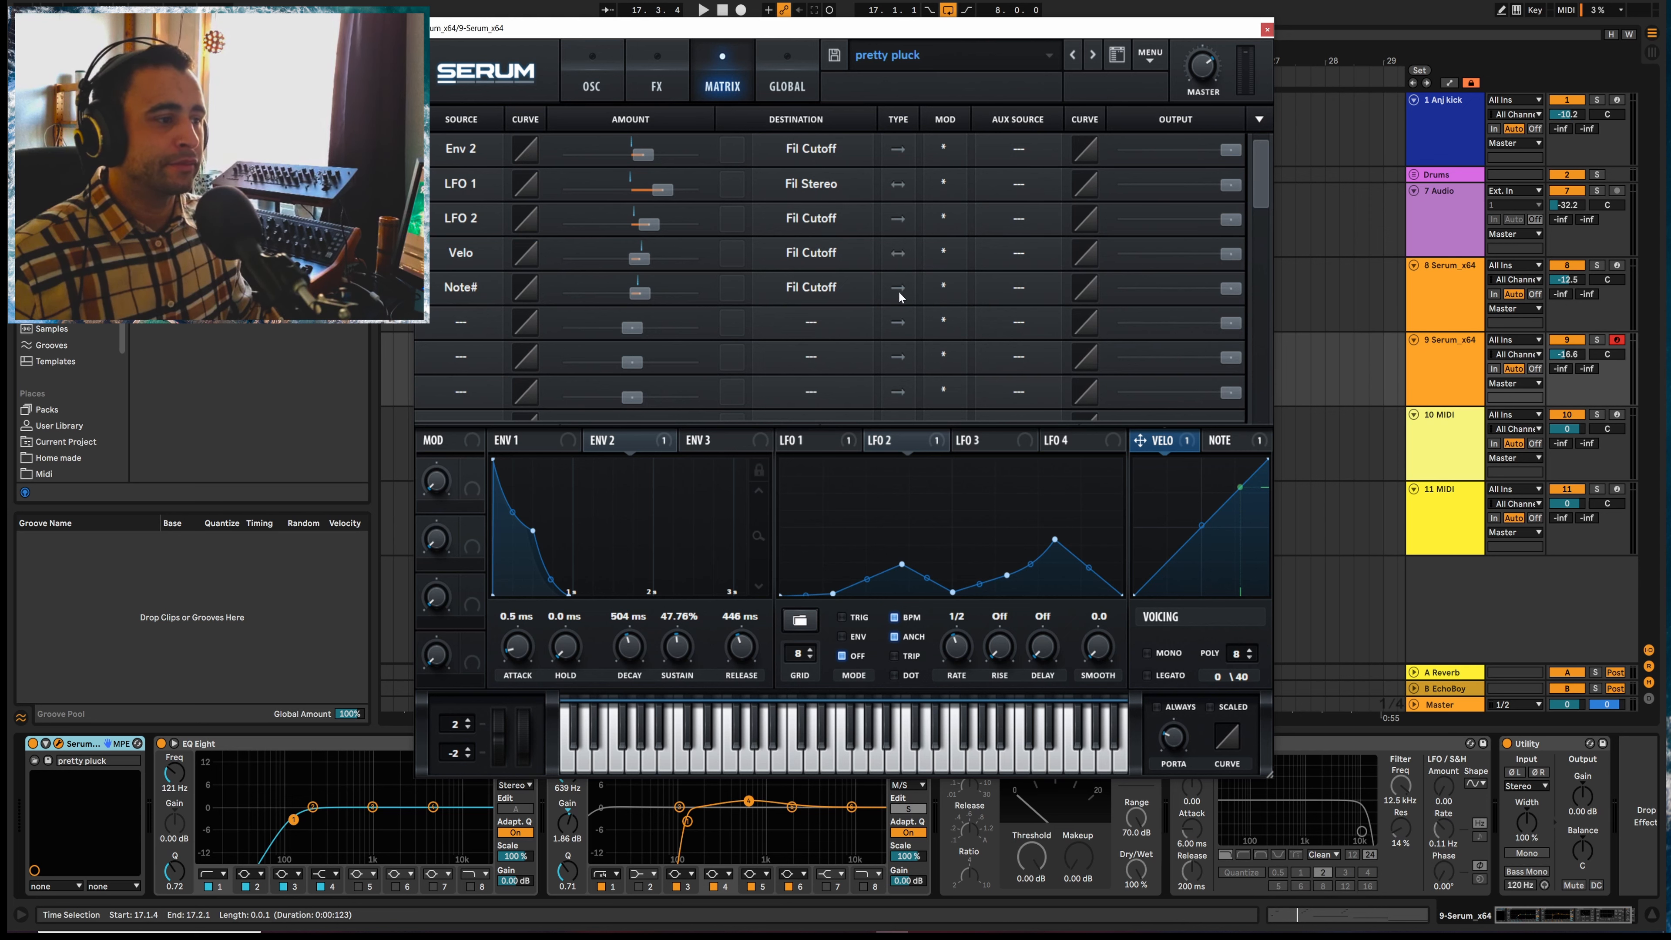
{"action": "left_click", "coordinate": [591, 86]}
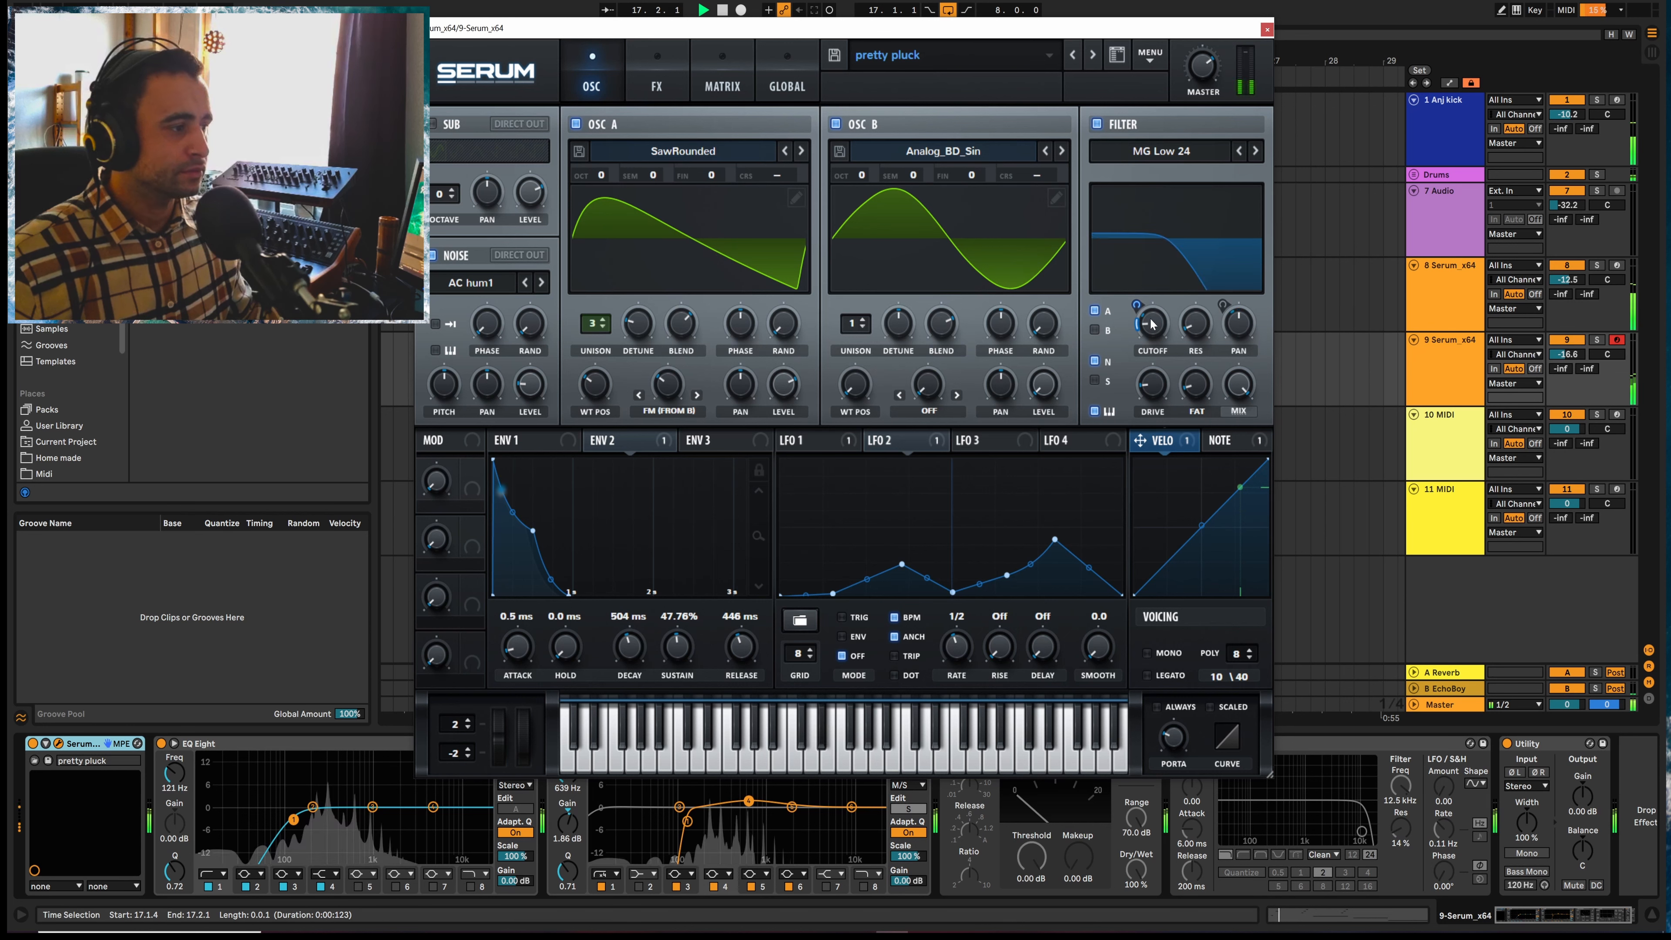
{"action": "left_click", "coordinate": [1267, 30]}
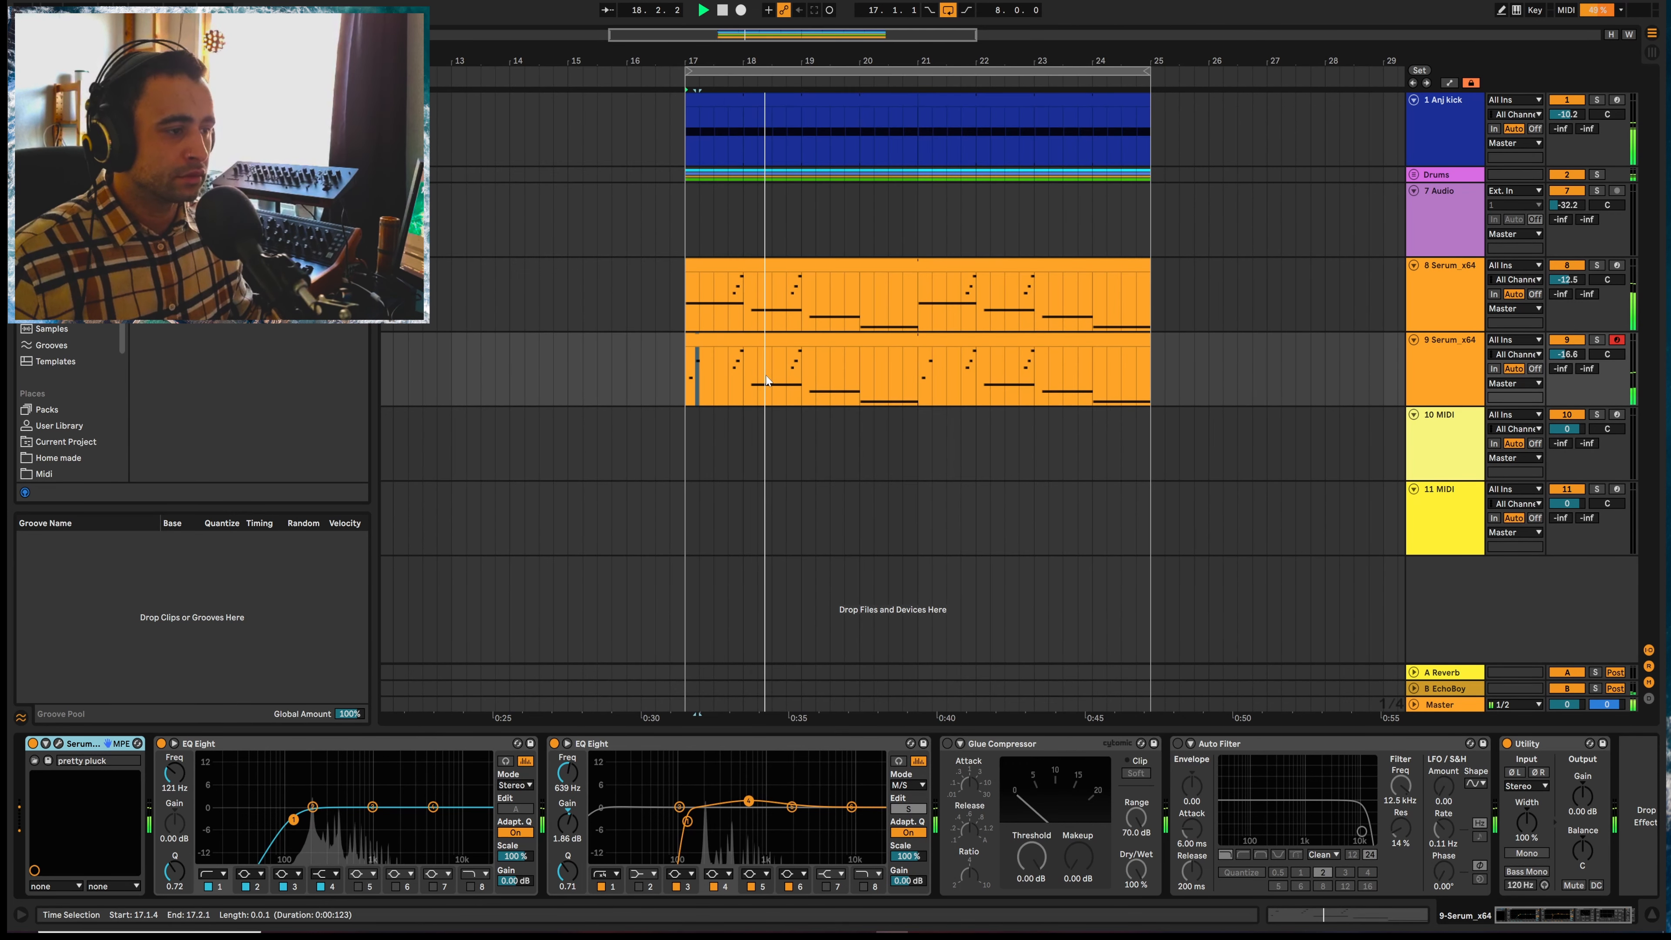
Open the MIDI clip on track 9 and shorten the long G#2 note at 2.1.3 to one sixteenth
{"action": "key", "text": "space"}
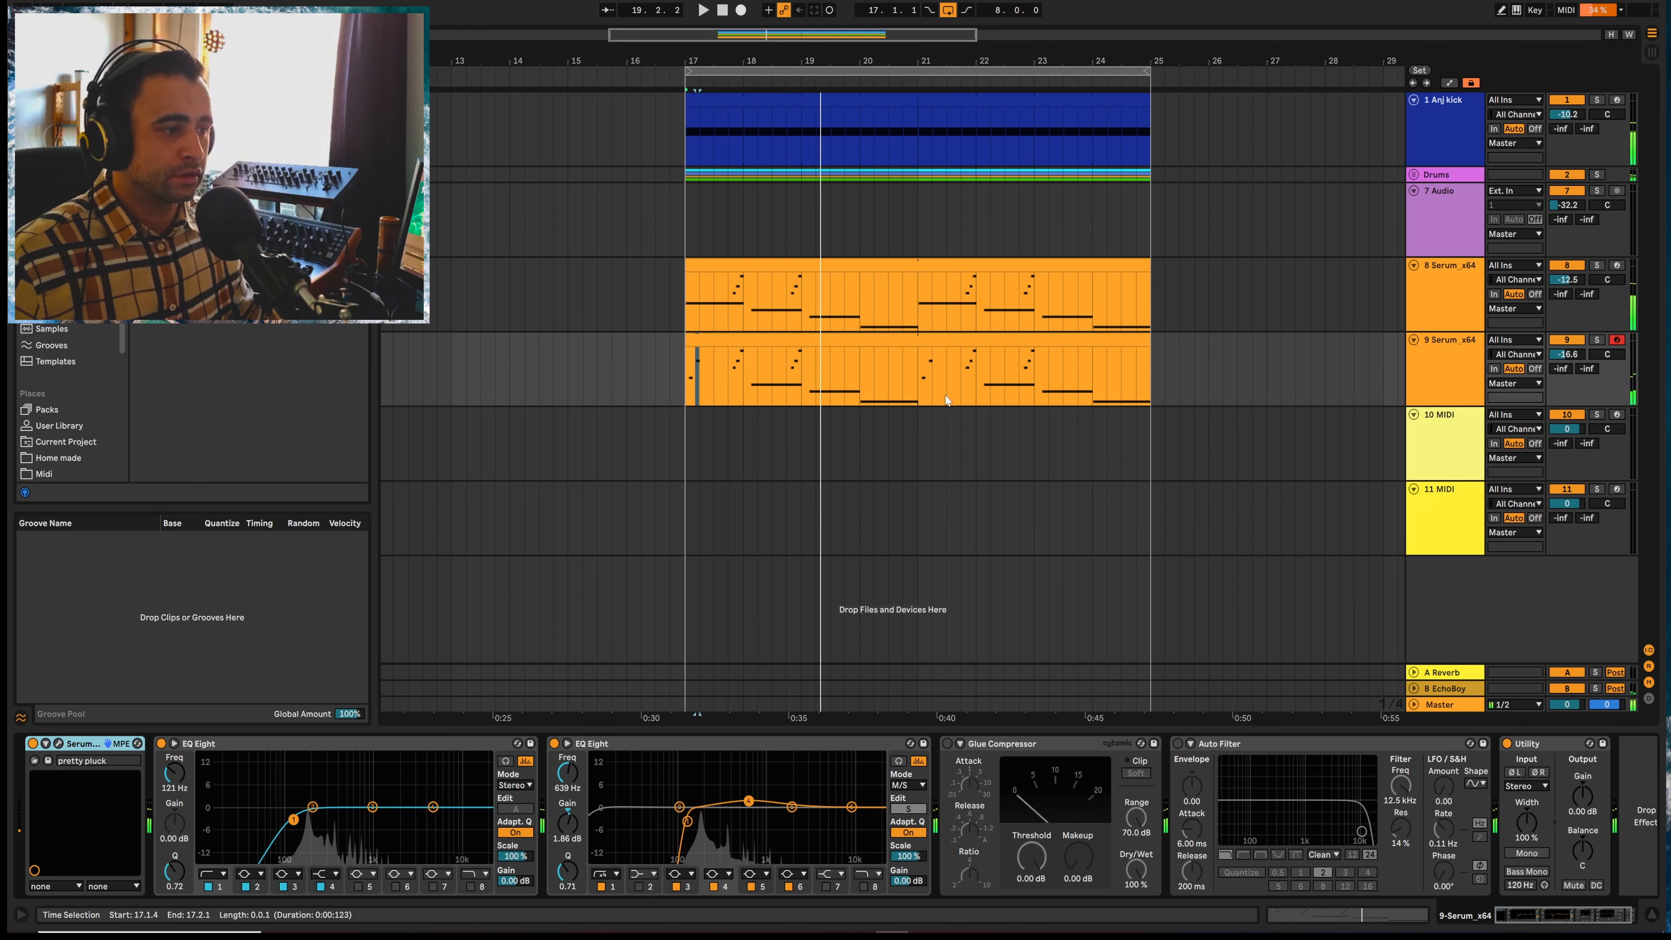
{"action": "double_click", "coordinate": [779, 356]}
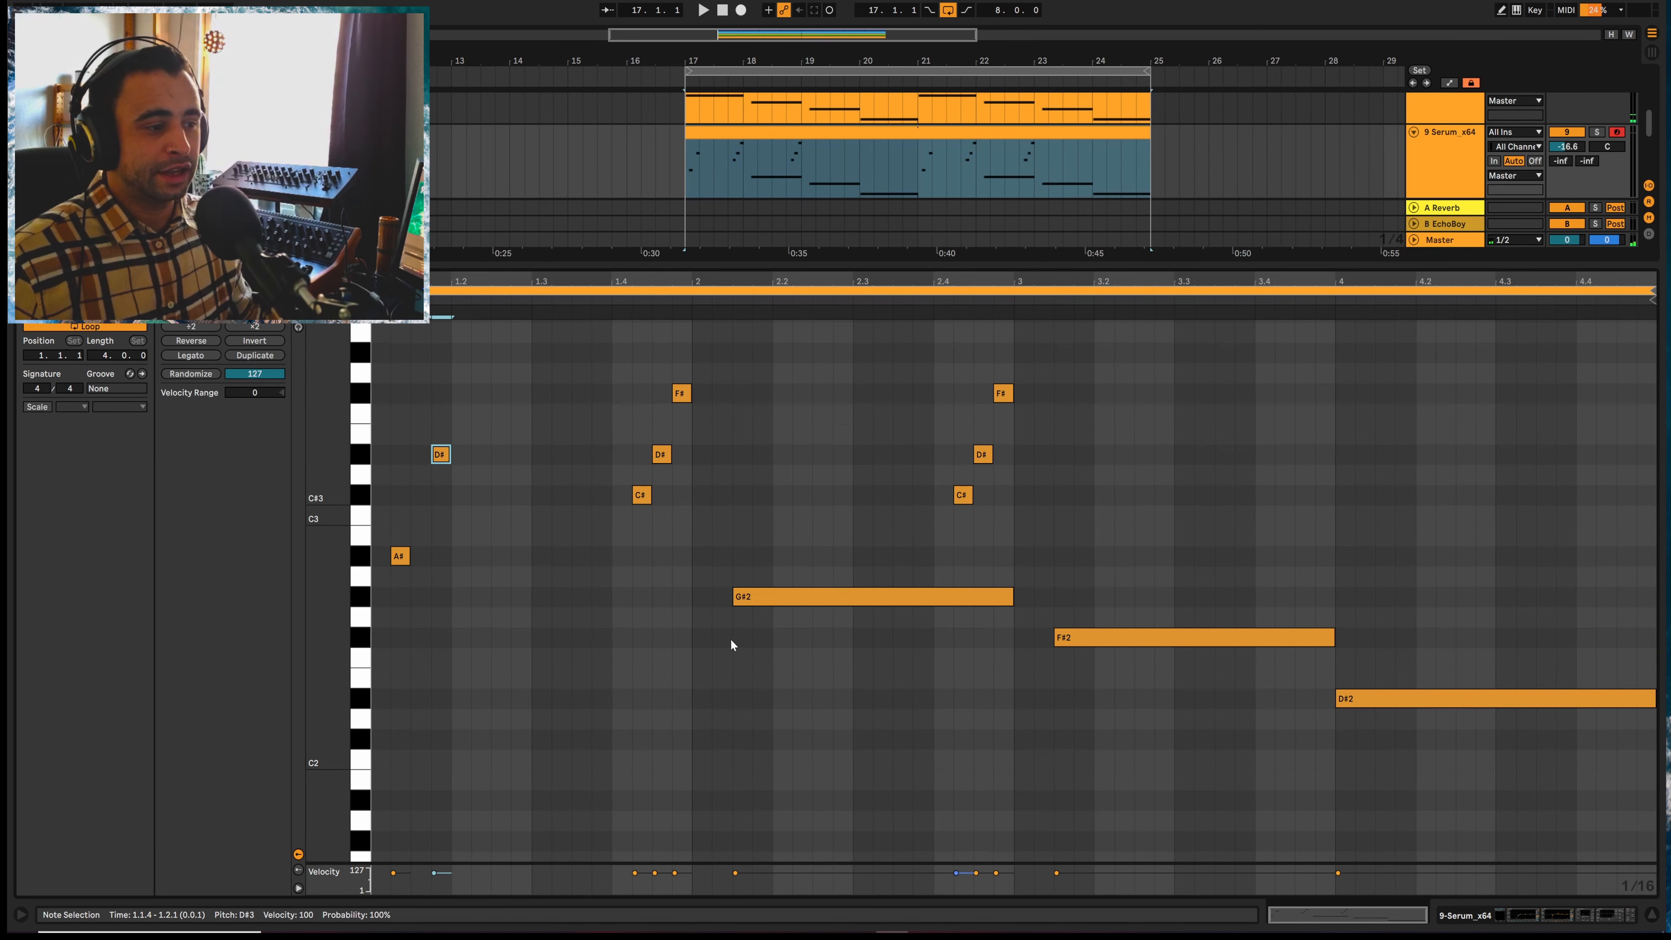
{"action": "left_click_drag", "start_coordinate": [1018, 591], "coordinate": [758, 588]}
{"action": "key", "text": "space"}
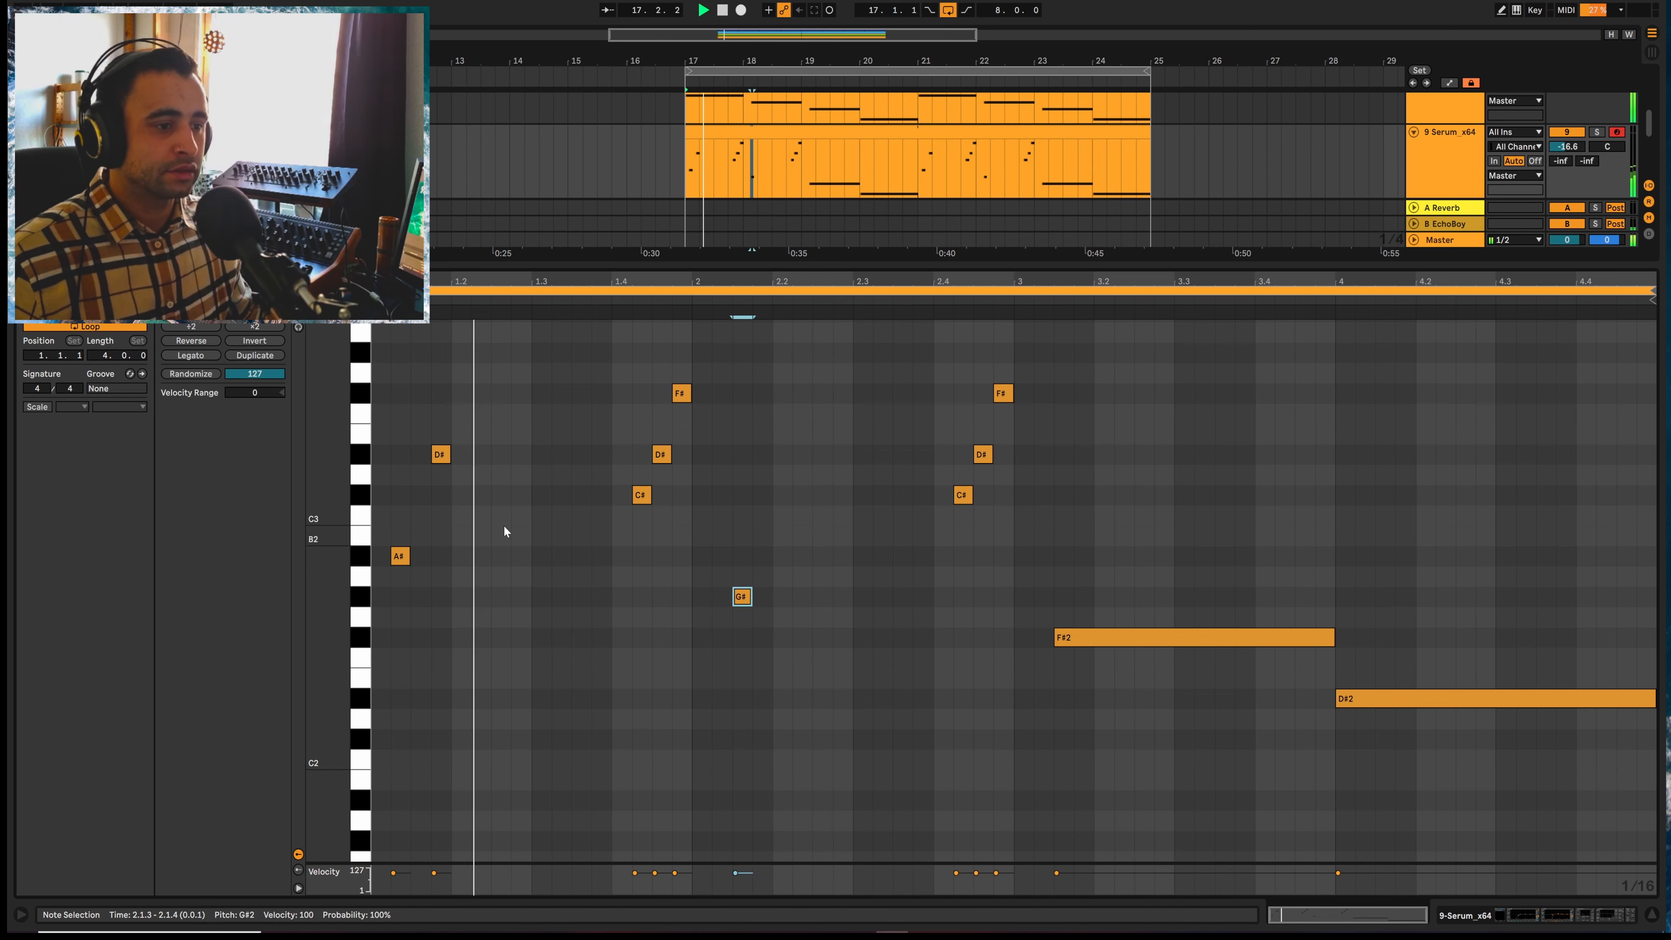
Replace the D#3 note at 1.1.4 with sixteenth A#2 notes at 1.2.2 and 1.3.3 while the loop plays
{"action": "left_click", "coordinate": [441, 454]}
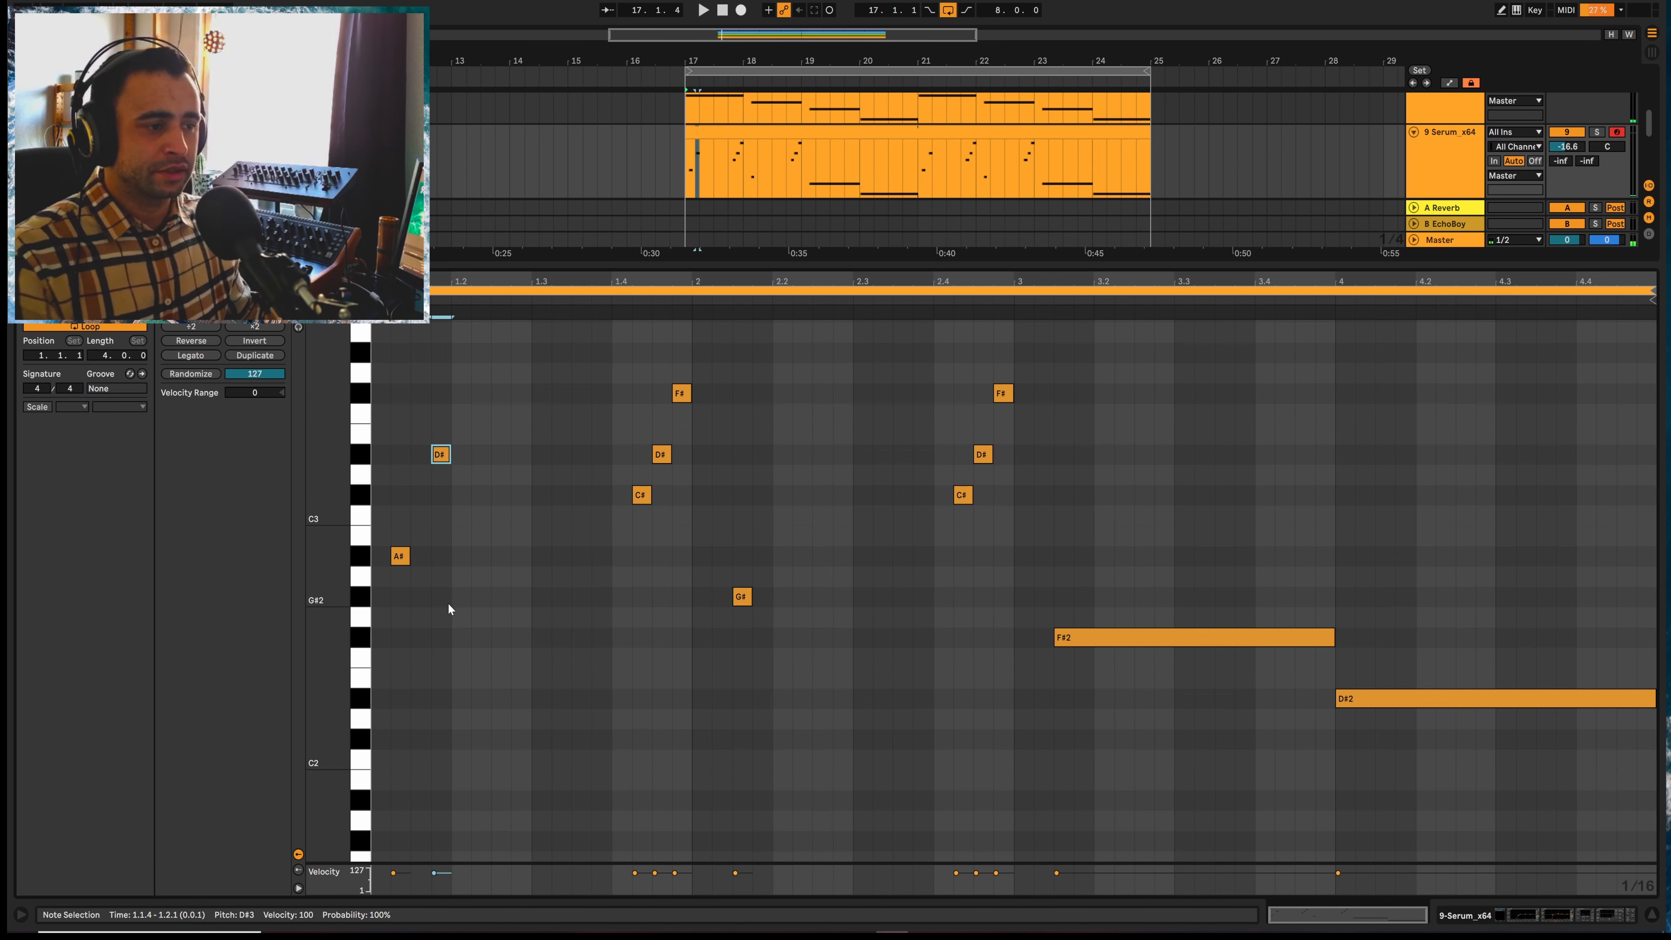
{"action": "key", "text": "Delete"}
{"action": "key", "text": "space"}
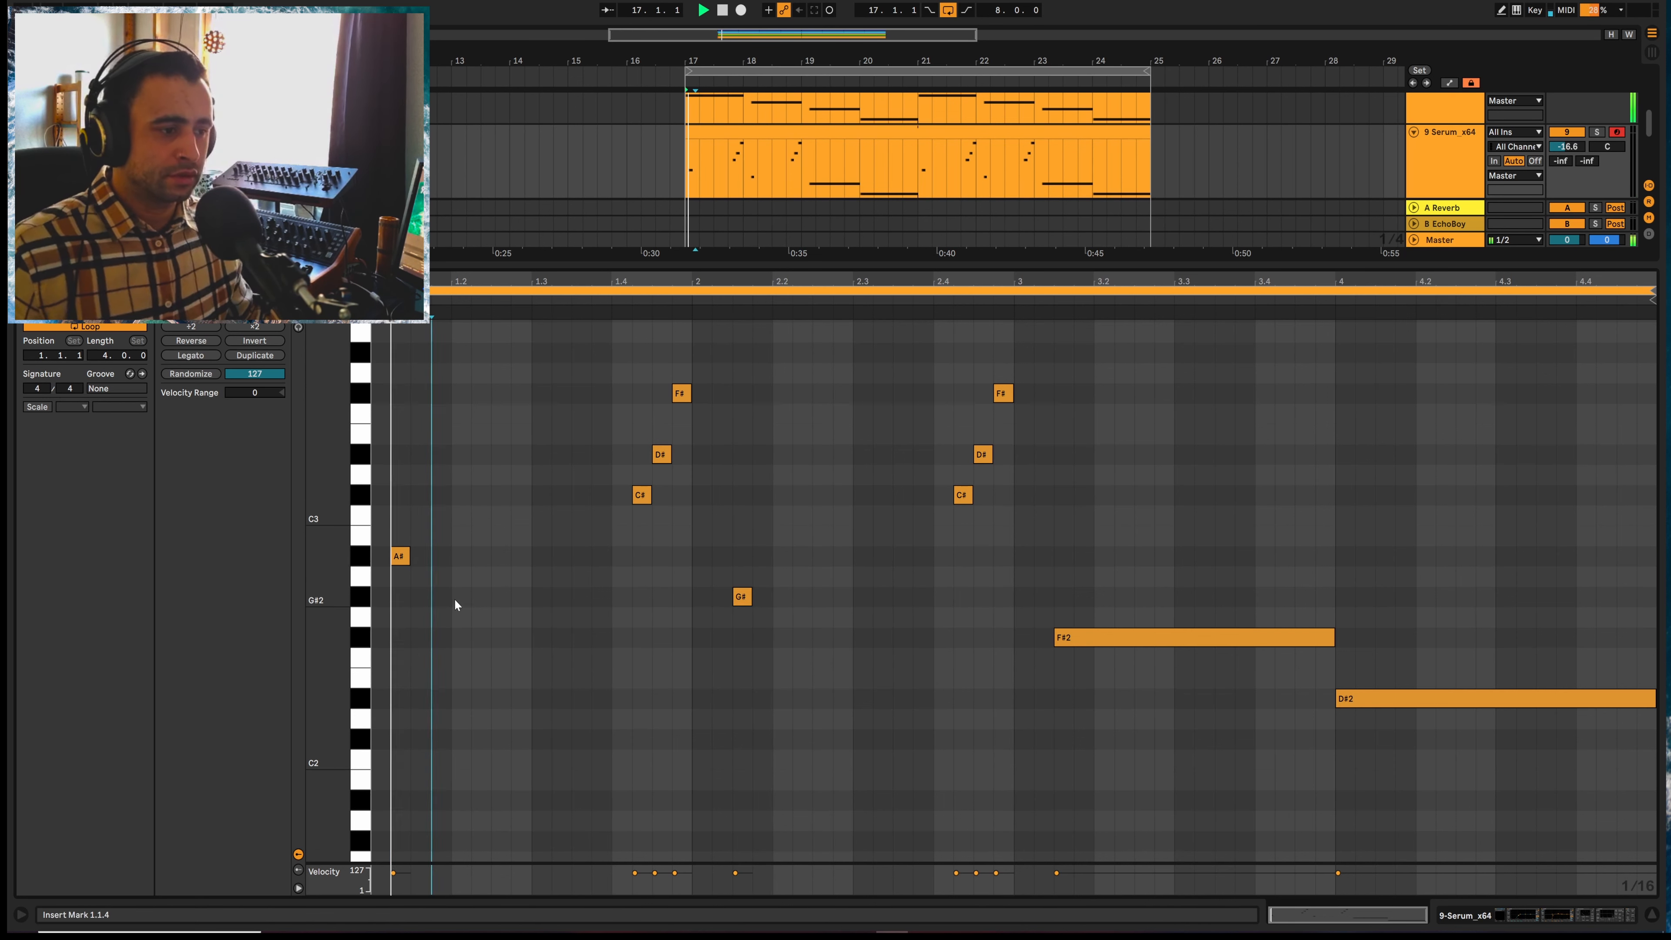
{"action": "double_click", "coordinate": [480, 560]}
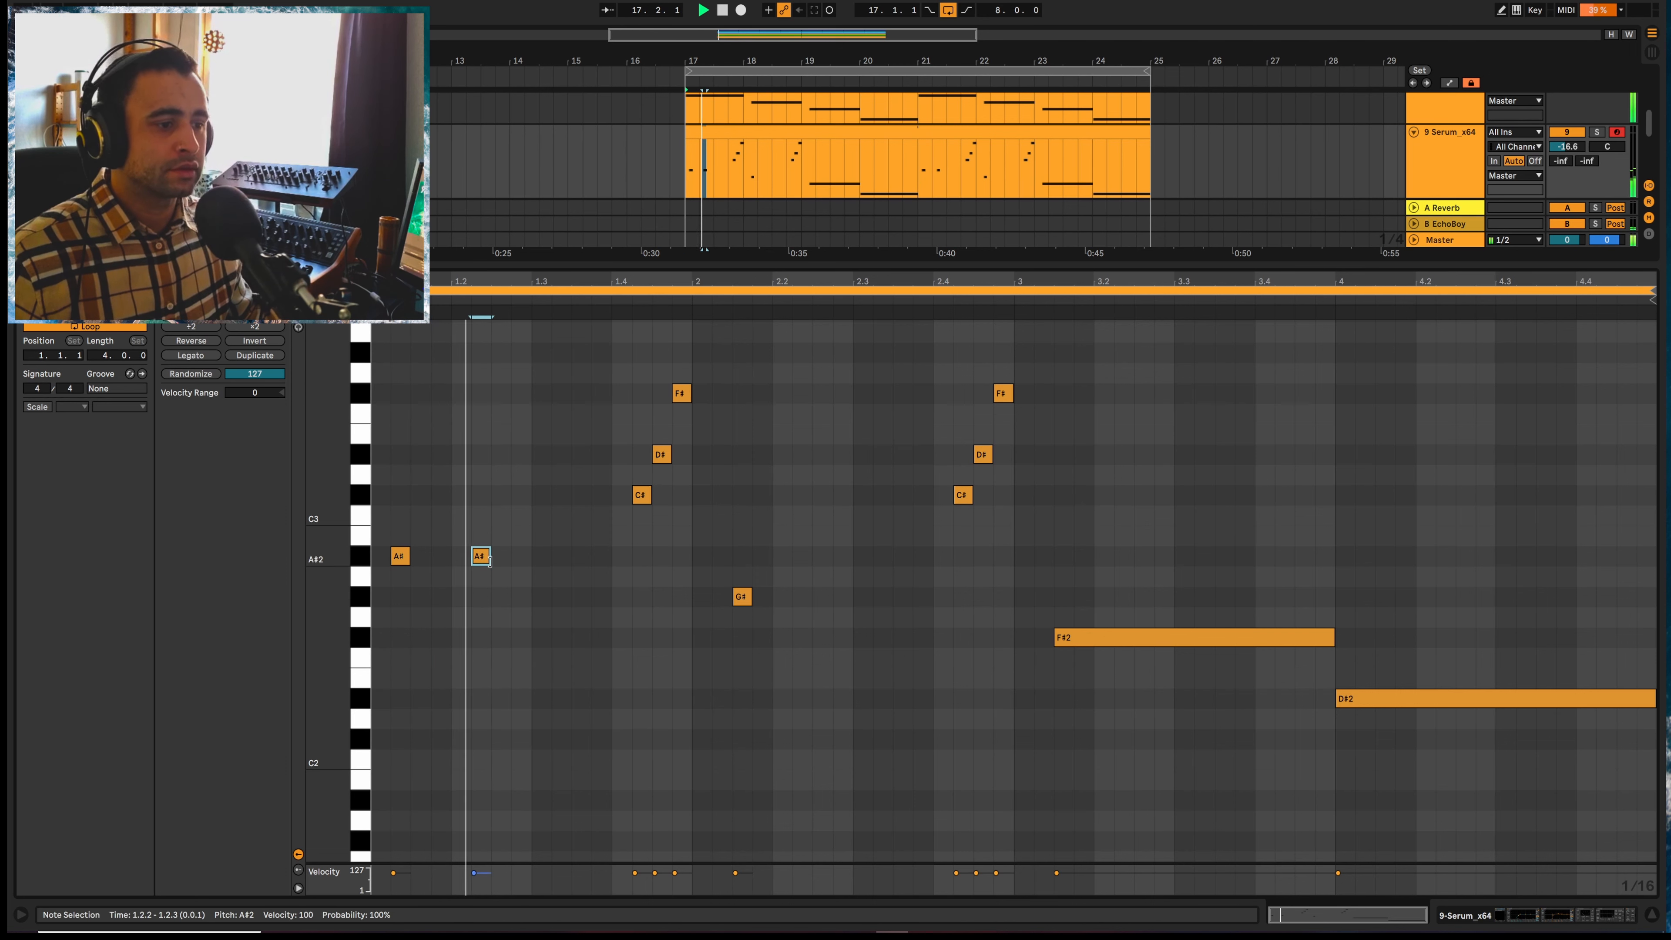
{"action": "double_click", "coordinate": [564, 557]}
{"action": "key", "text": "Right"}
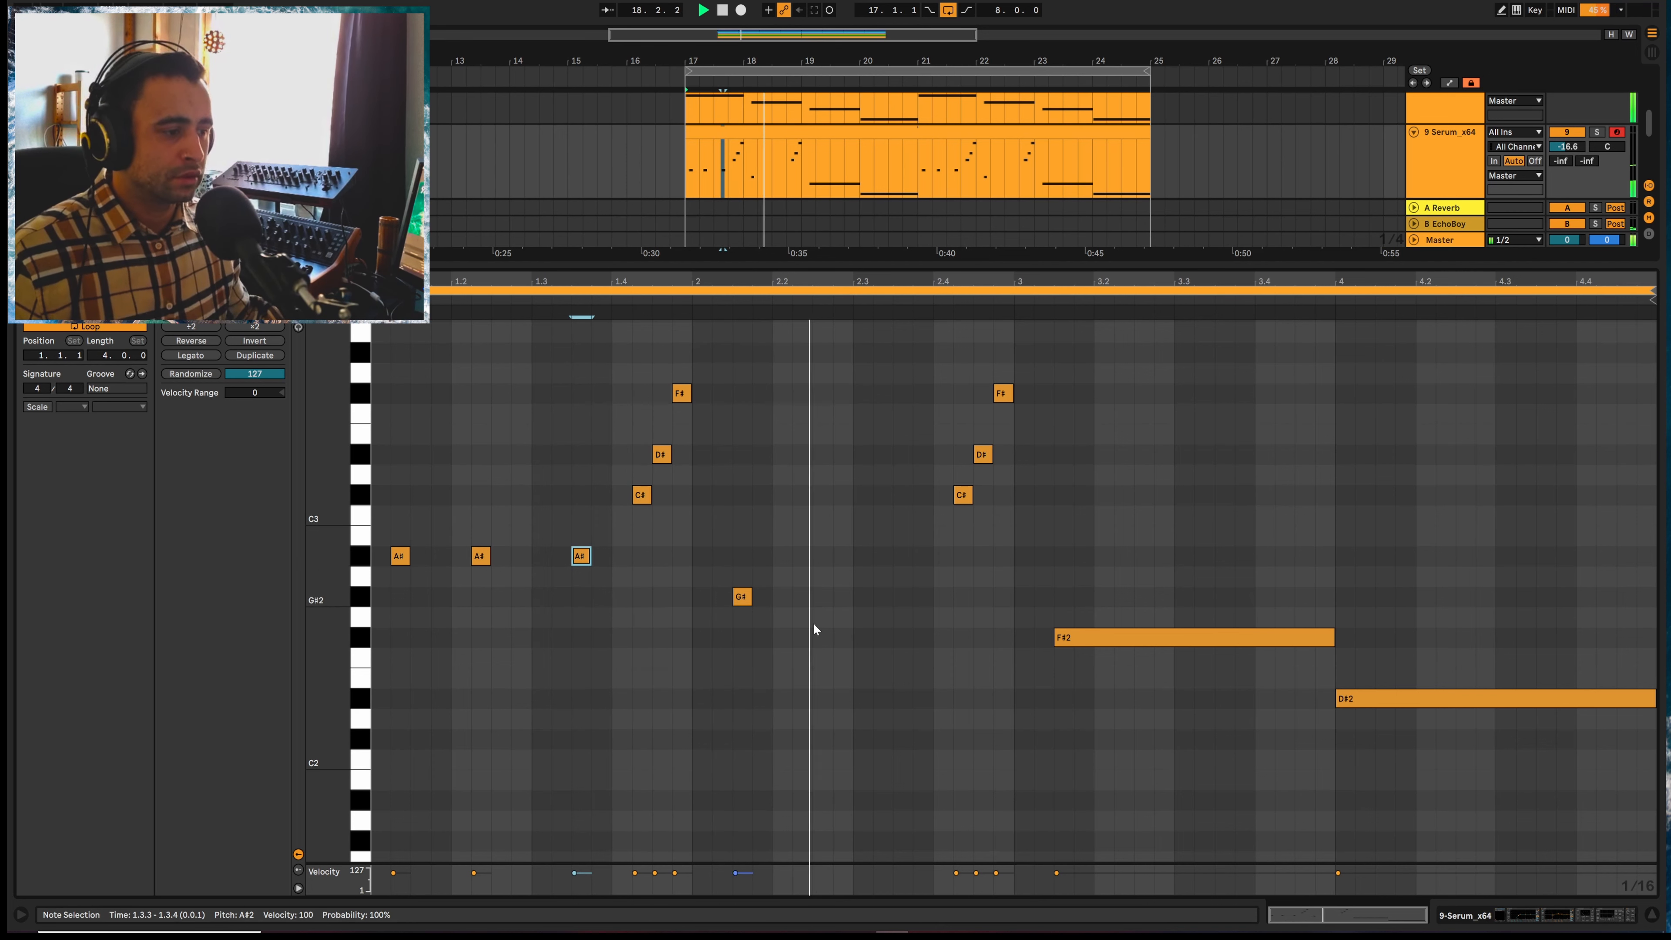
Add sixteenth G#2 notes at 2.2.3 and 2.3.3 during playback, then stop the loop
{"action": "double_click", "coordinate": [824, 596]}
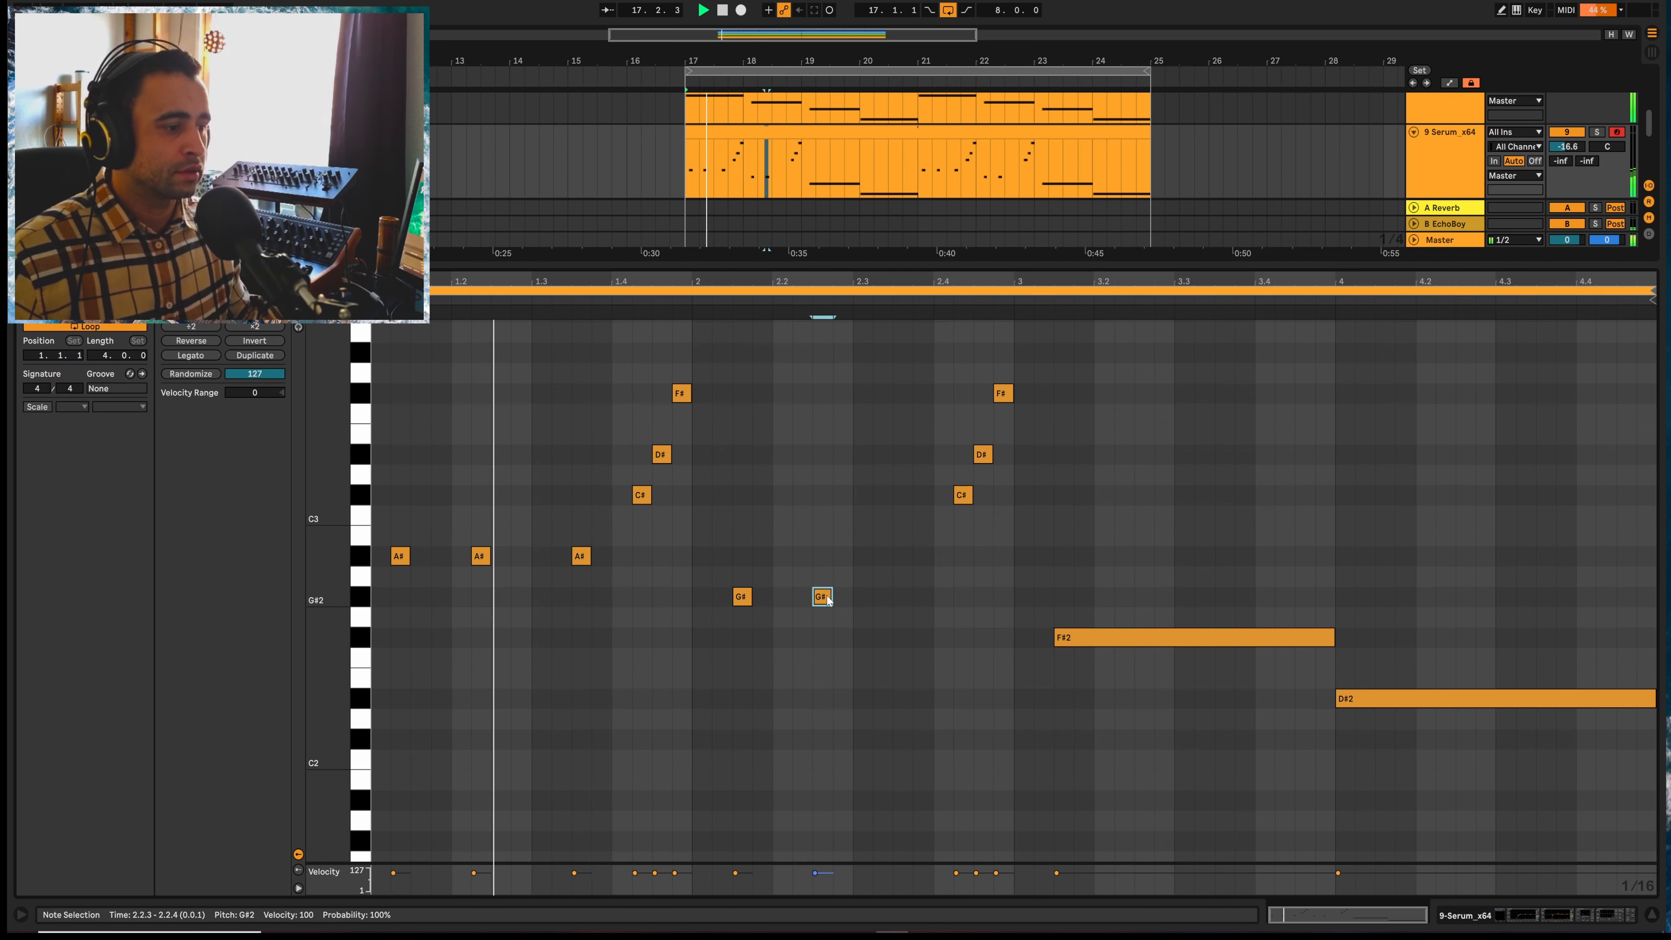
{"action": "double_click", "coordinate": [904, 596]}
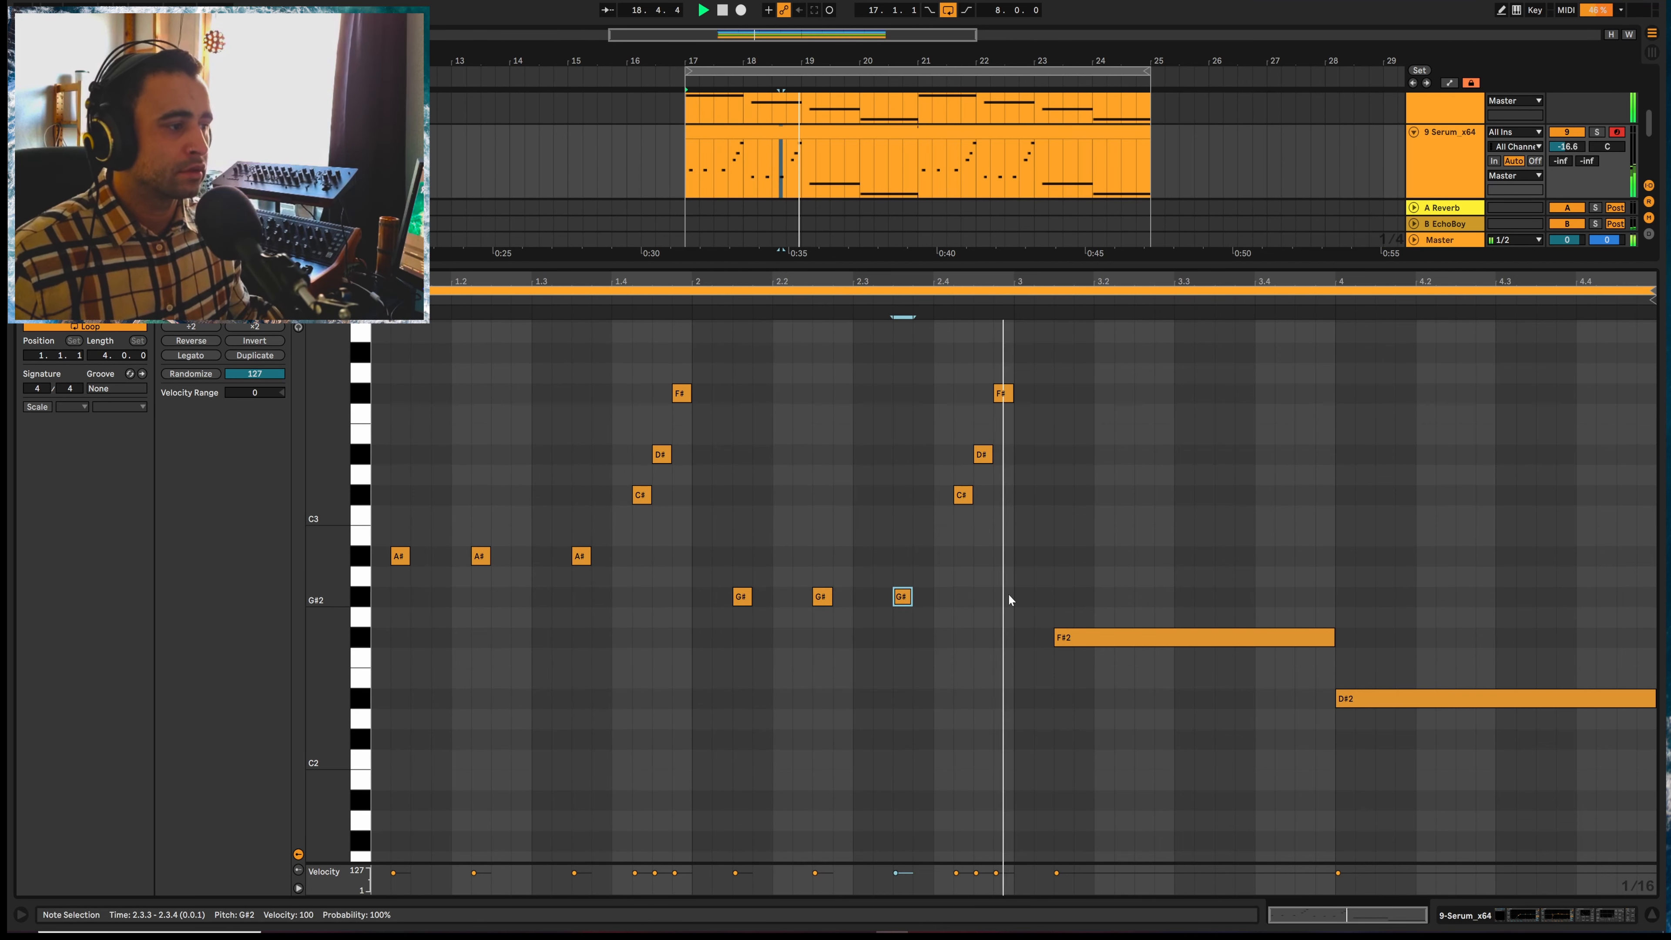
{"action": "key", "text": "space"}
Shorten the F#2 note at 3.1.3 to one sixteenth and add another sixteenth F#2 at 3.2.3, auditioning the loop
{"action": "left_click", "coordinate": [1168, 634]}
{"action": "left_click_drag", "start_coordinate": [1168, 633], "coordinate": [1071, 642]}
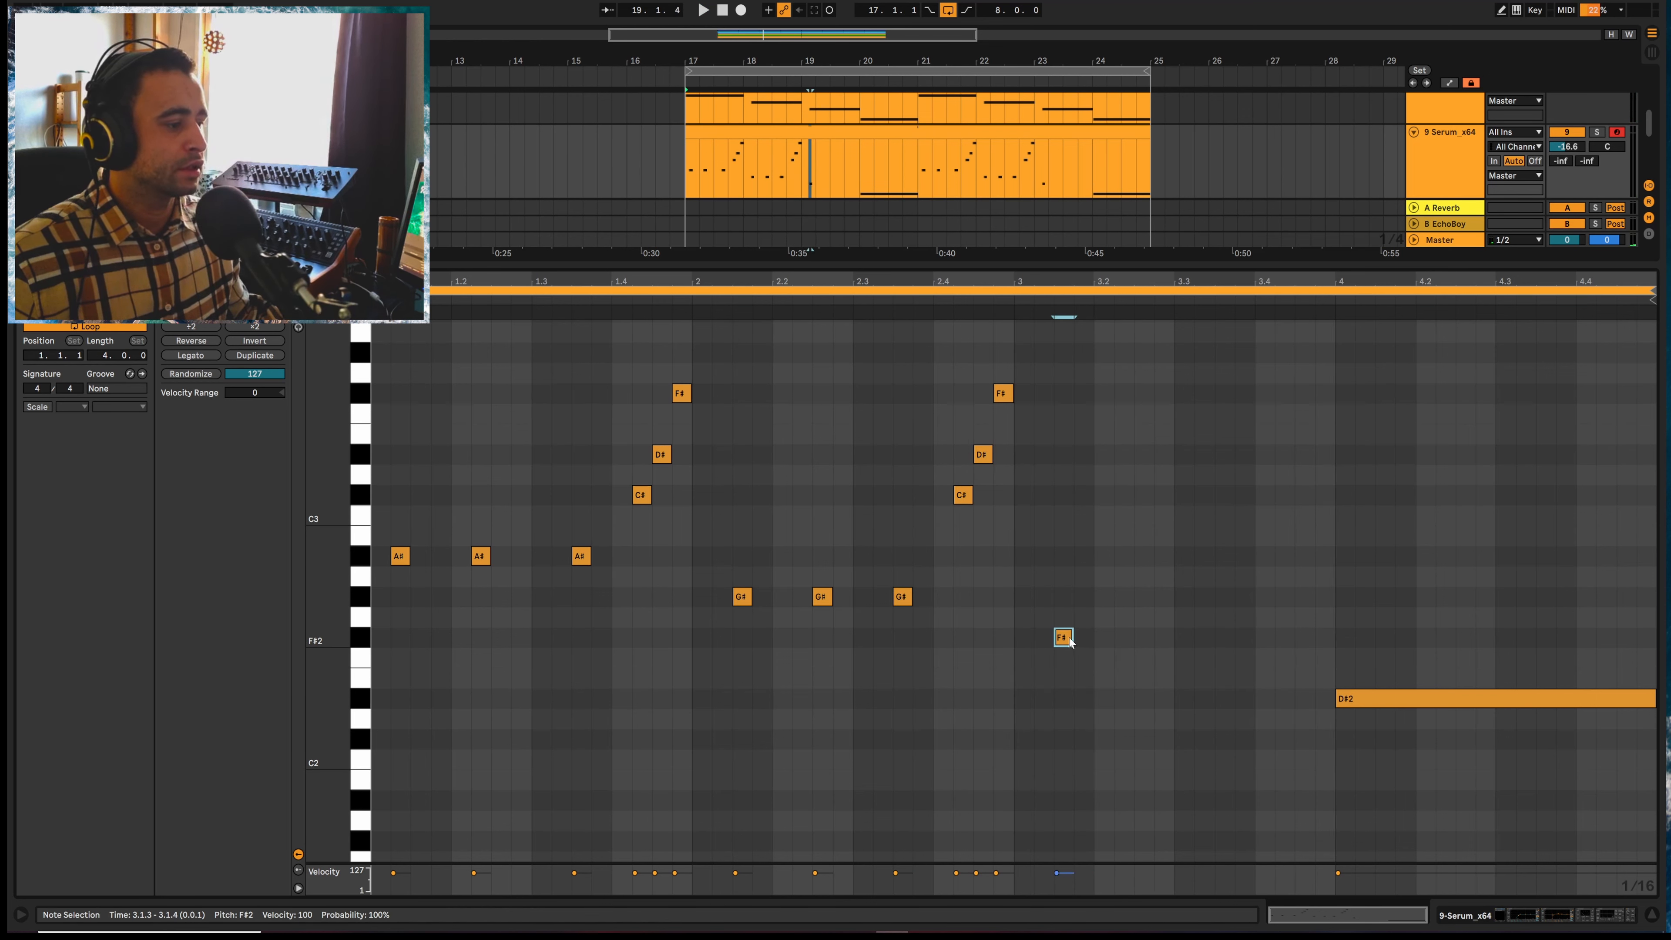
{"action": "double_click", "coordinate": [1144, 638]}
{"action": "key", "text": "space"}
{"action": "key", "text": "space"}
{"action": "left_click", "coordinate": [396, 558]}
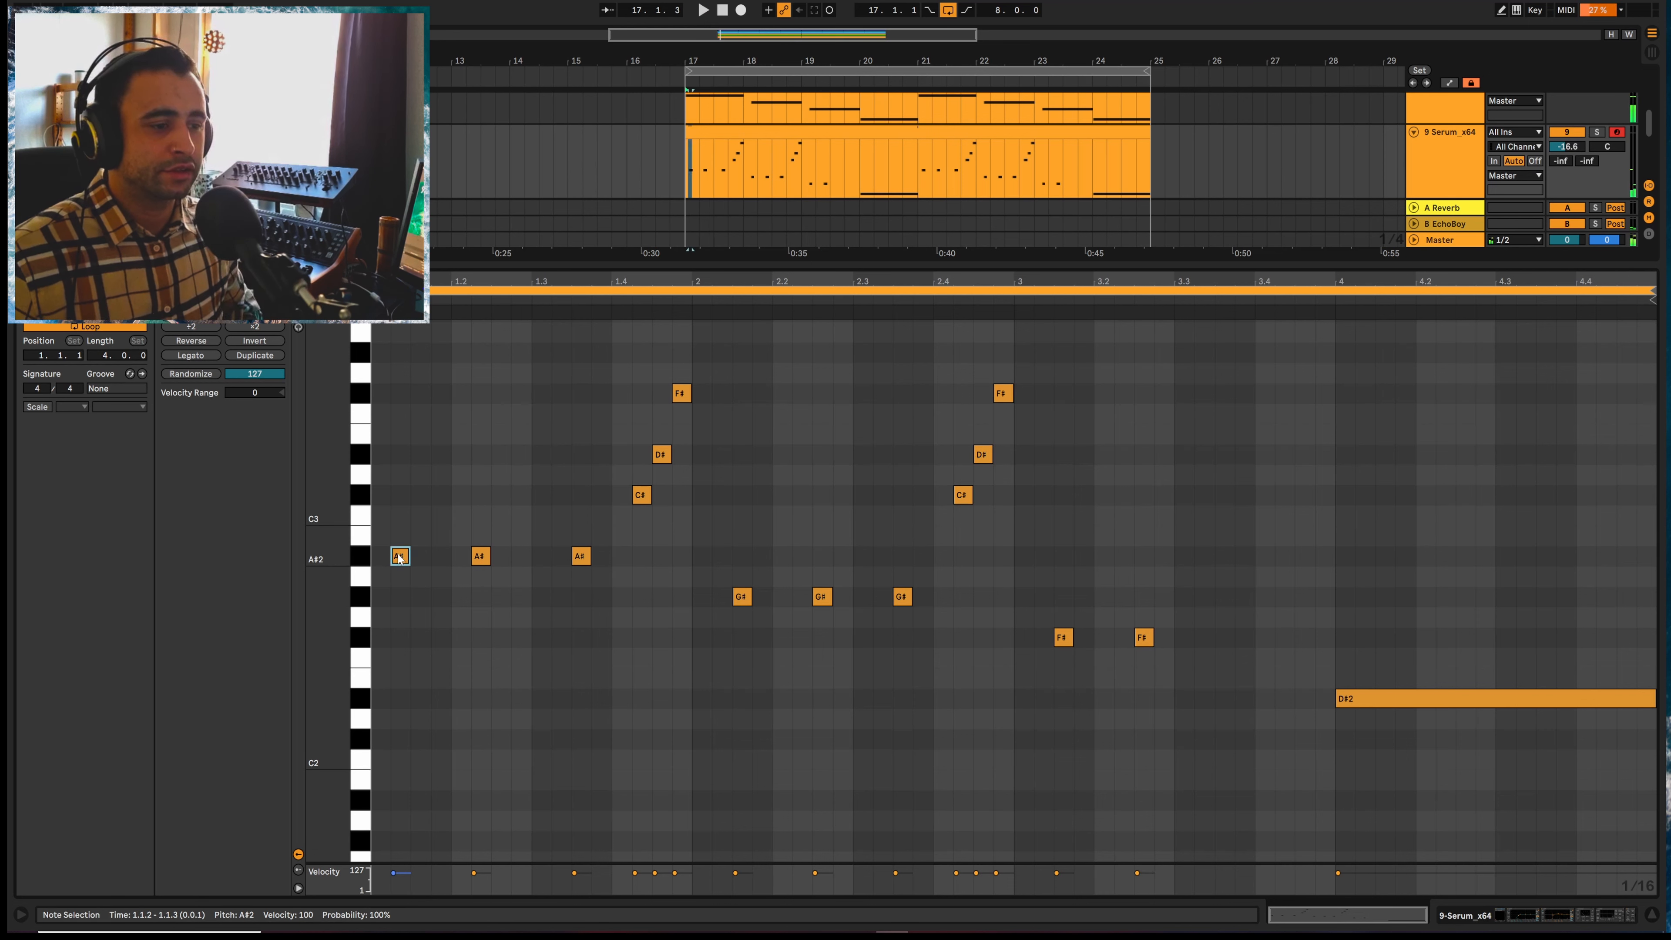
Nudge the first A#2 note one sixteenth later, and the second G#2 and second F#2 notes one sixteenth earlier
{"action": "key", "text": "Right"}
{"action": "key", "text": "space"}
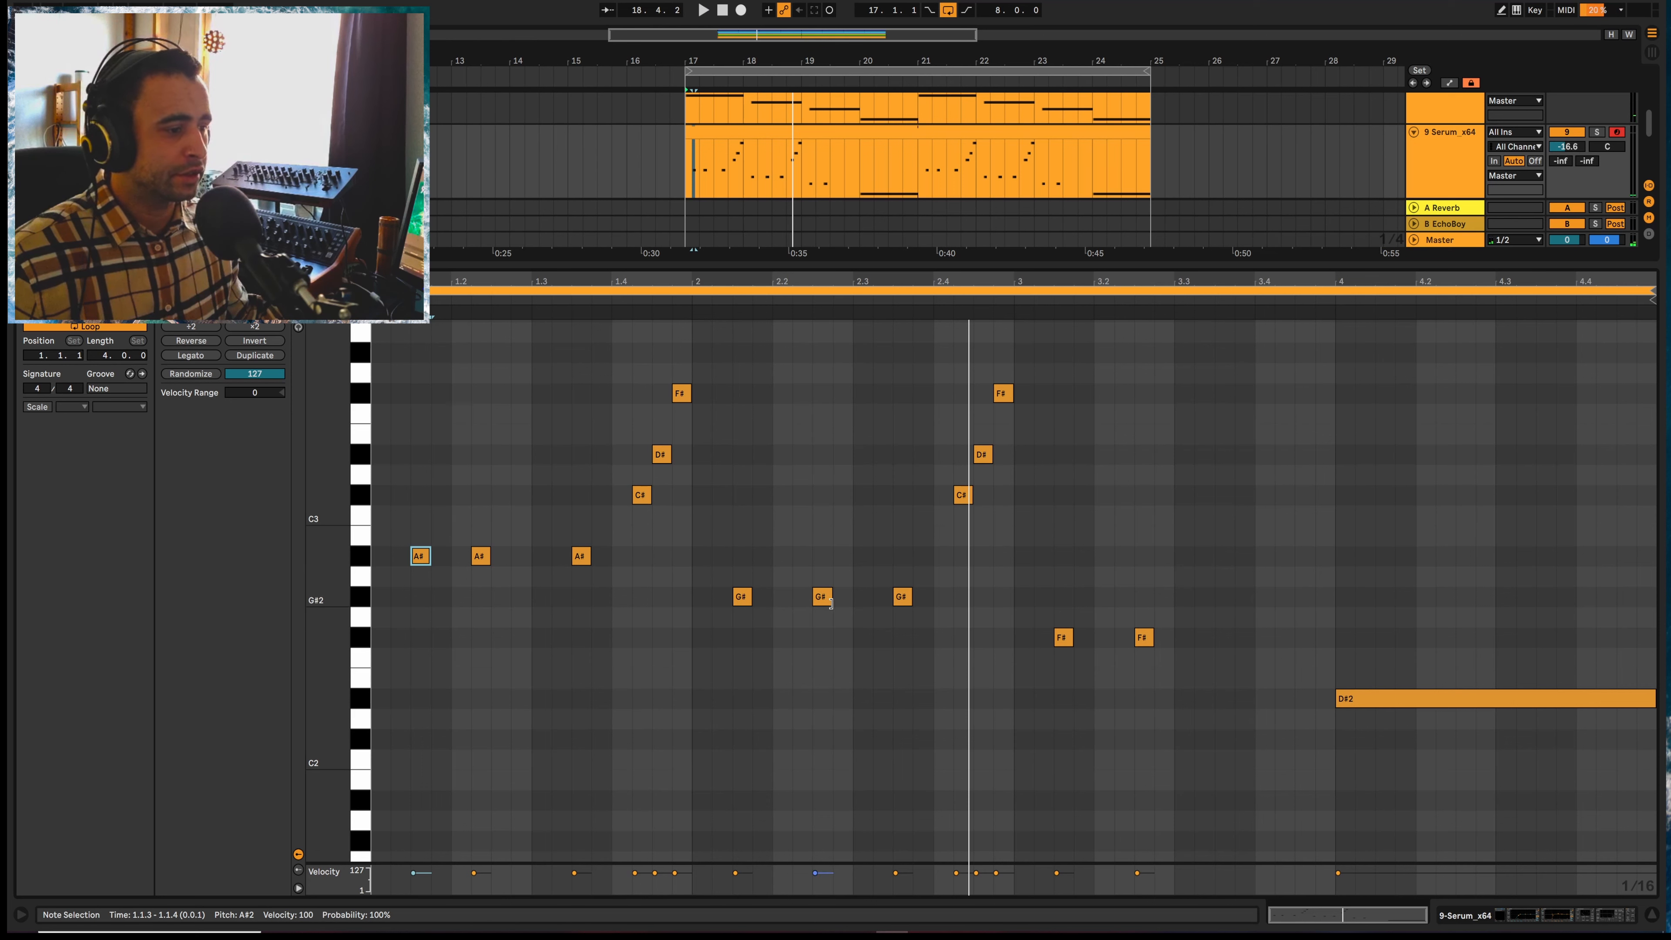
{"action": "left_click", "coordinate": [824, 598]}
{"action": "key", "text": "Left"}
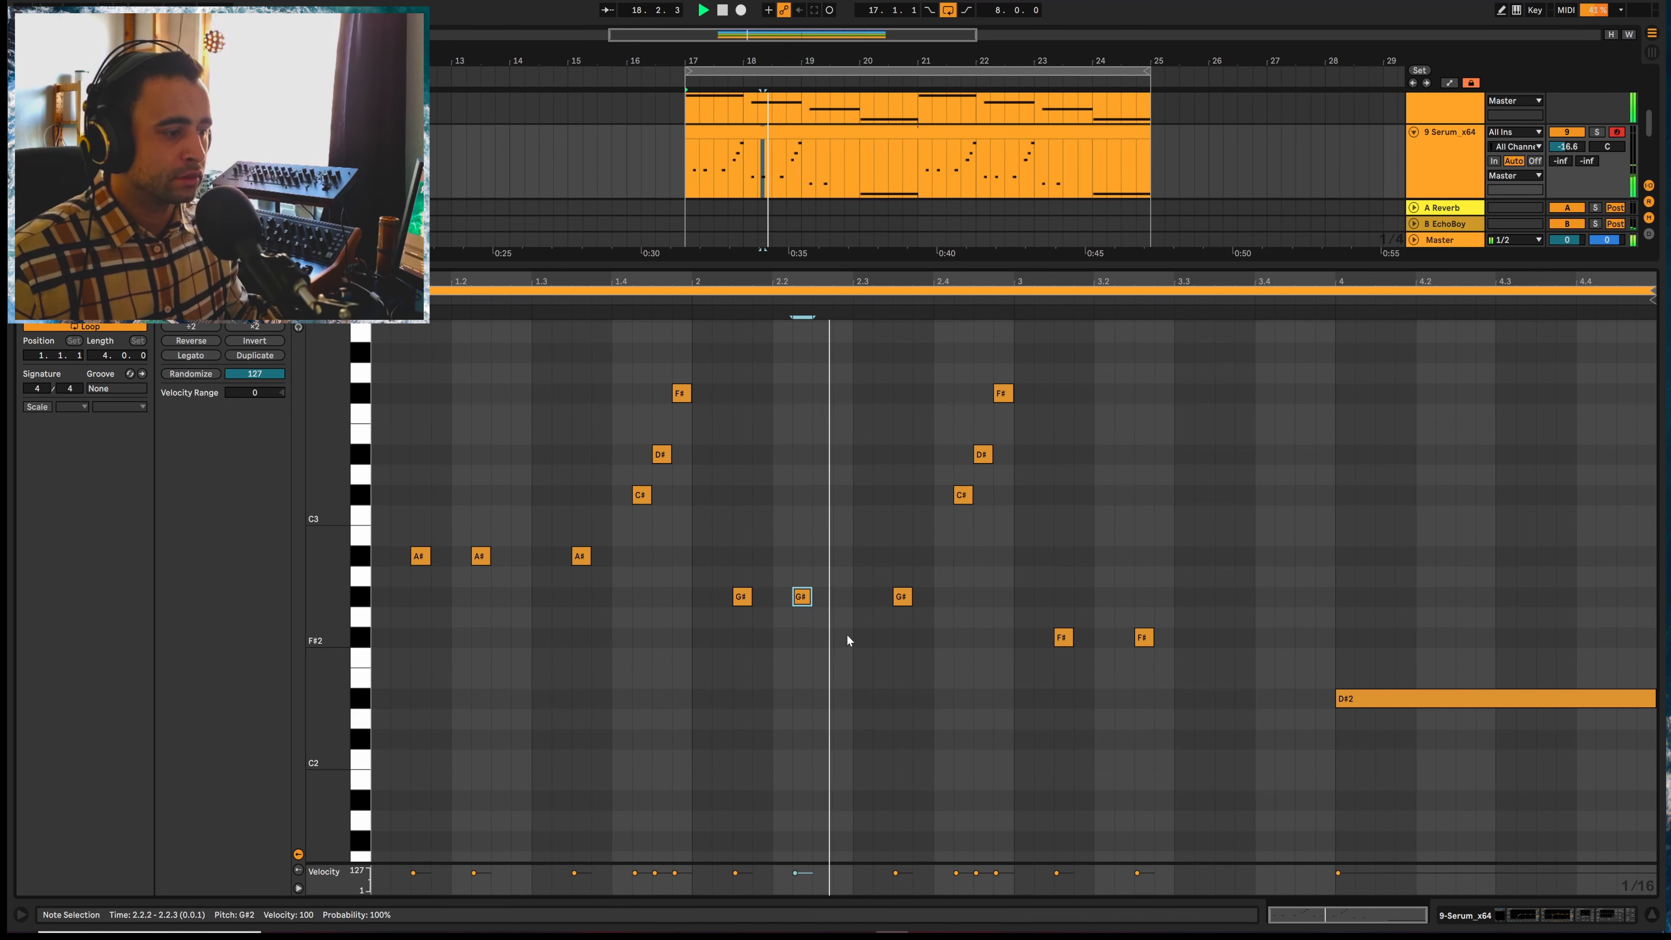
{"action": "left_click", "coordinate": [1144, 637]}
{"action": "key", "text": "space"}
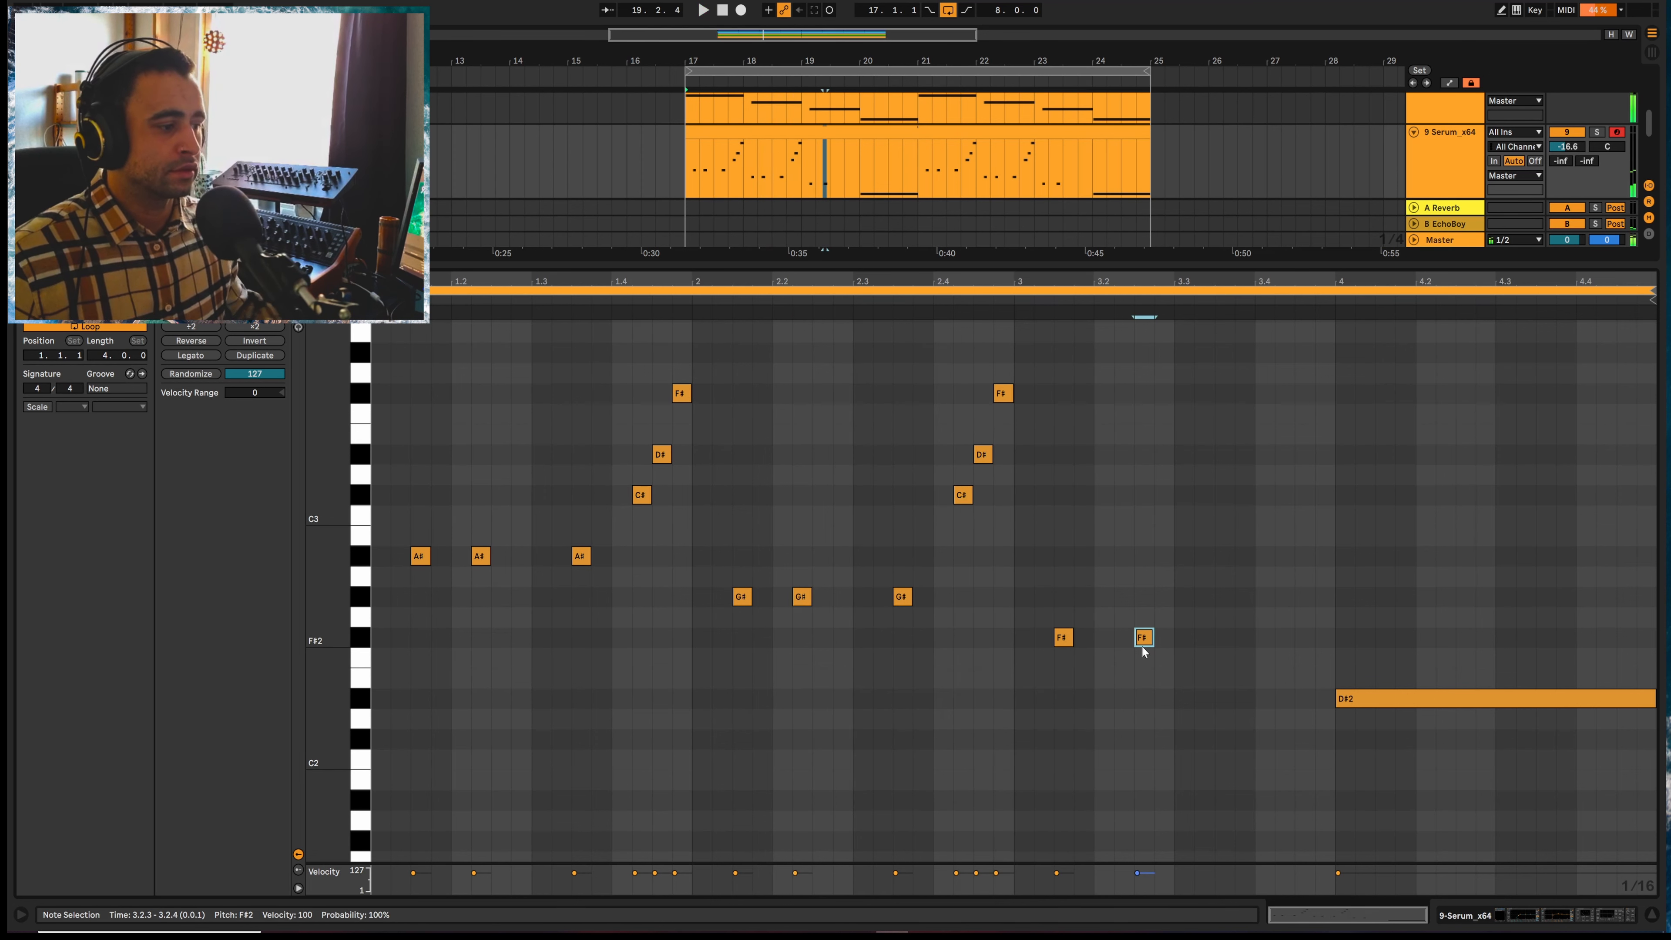
{"action": "key", "text": "Left"}
Add a third F#2 in bar 3 and replace the long D#2 with three short notes starting at 4.1.3
{"action": "left_click_drag", "start_coordinate": [374, 563], "coordinate": [605, 567]}
{"action": "left_click_drag", "start_coordinate": [420, 562], "coordinate": [1559, 645]}
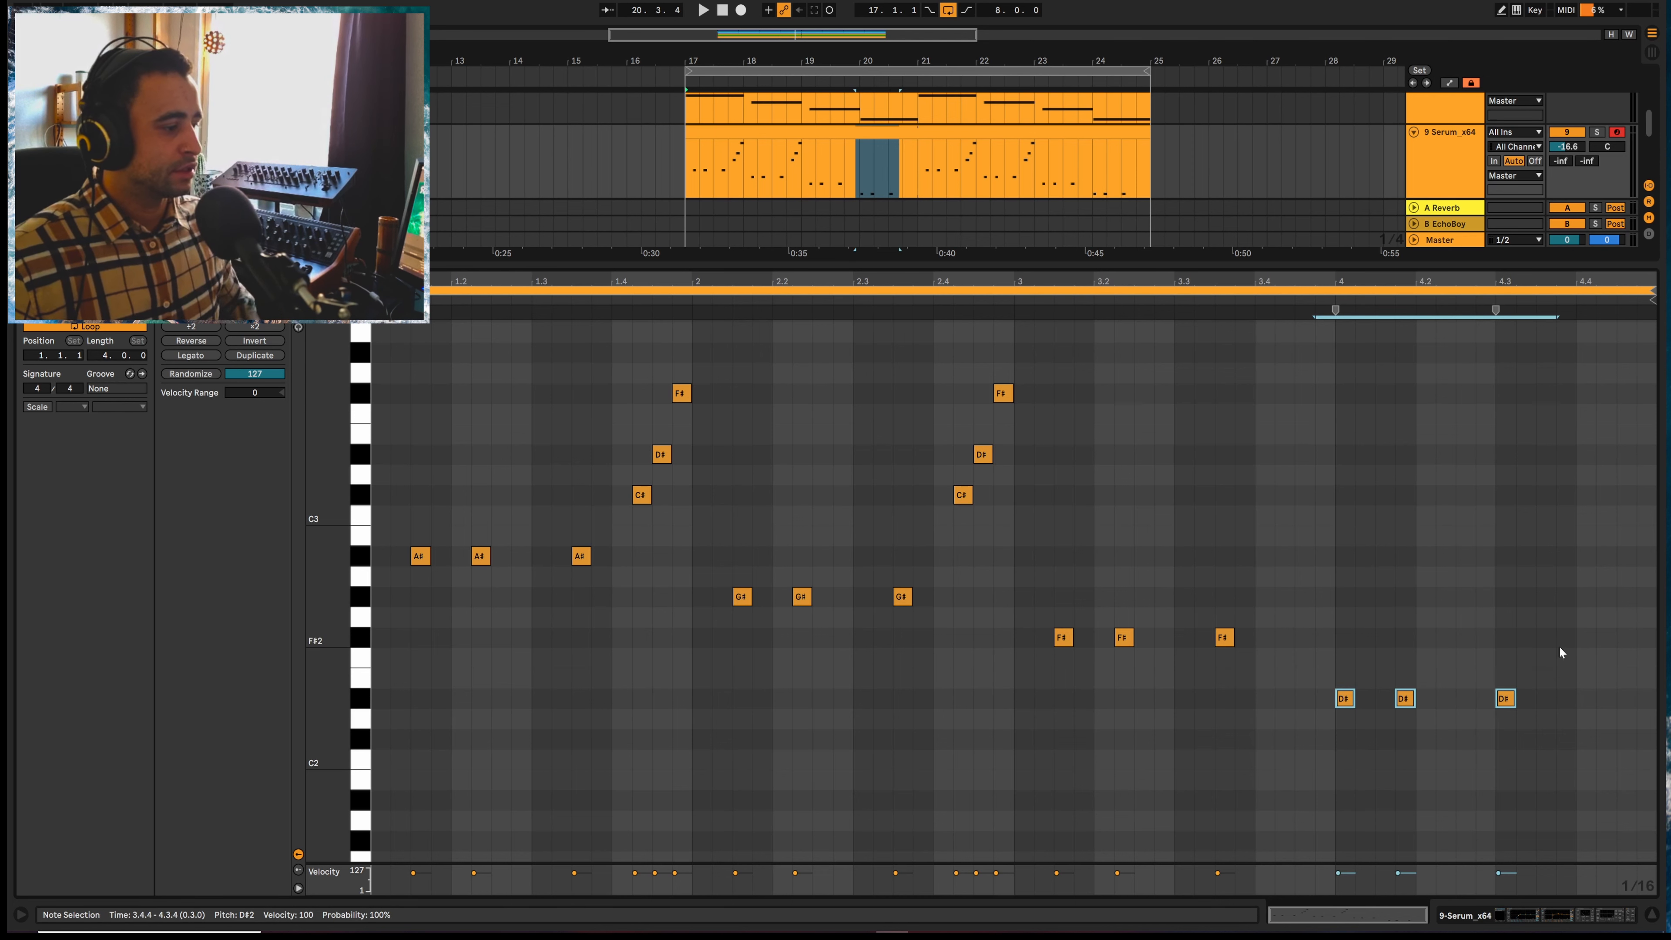
{"action": "key", "text": "Right"}
{"action": "key", "text": "Right"}
{"action": "key", "text": "space"}
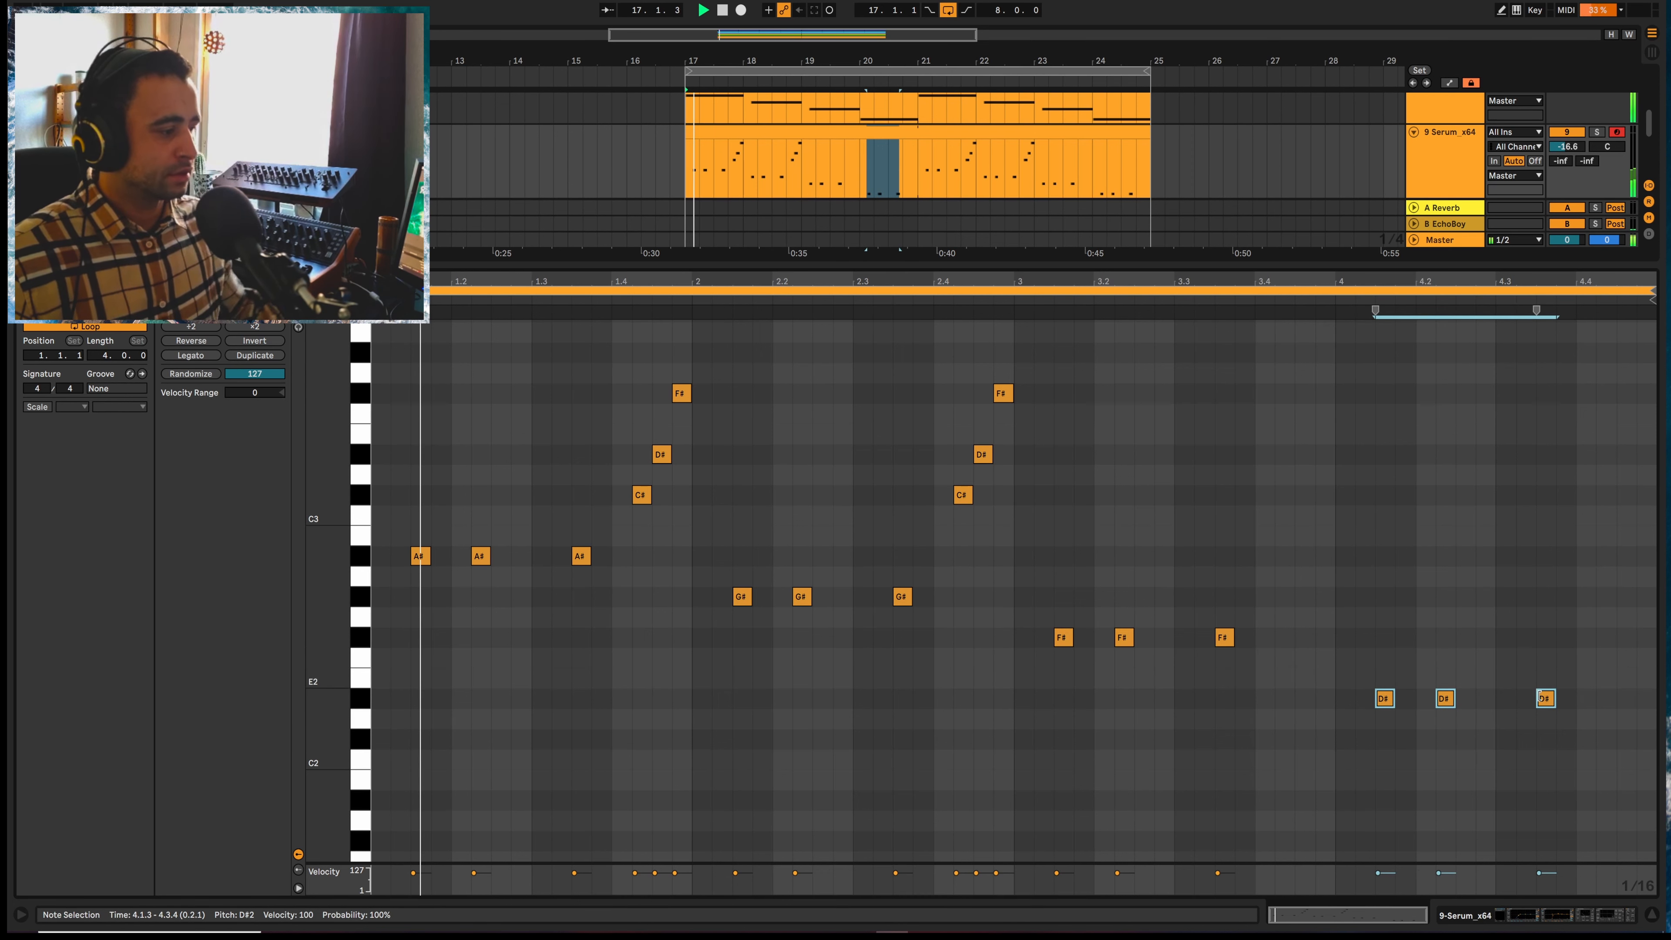
Add closing sixteenth notes to bar 4: G#2 at 4.4.2, A#2 at 4.4.3 and F2 at 4.4.4
{"action": "double_click", "coordinate": [1606, 600]}
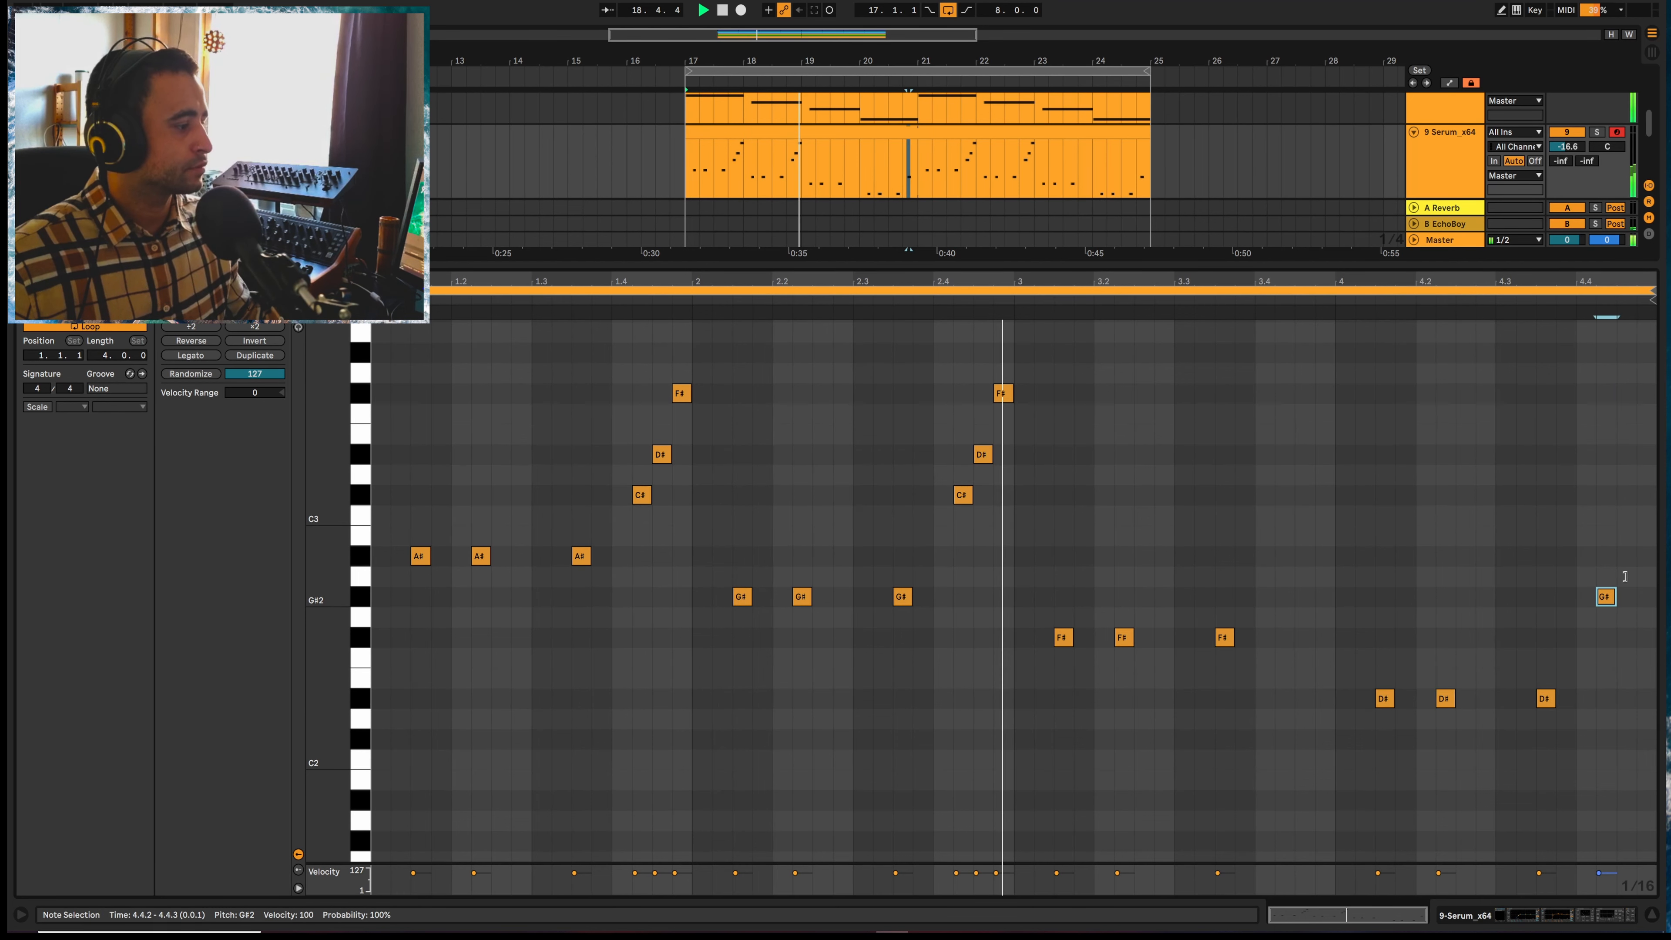
{"action": "double_click", "coordinate": [1629, 555]}
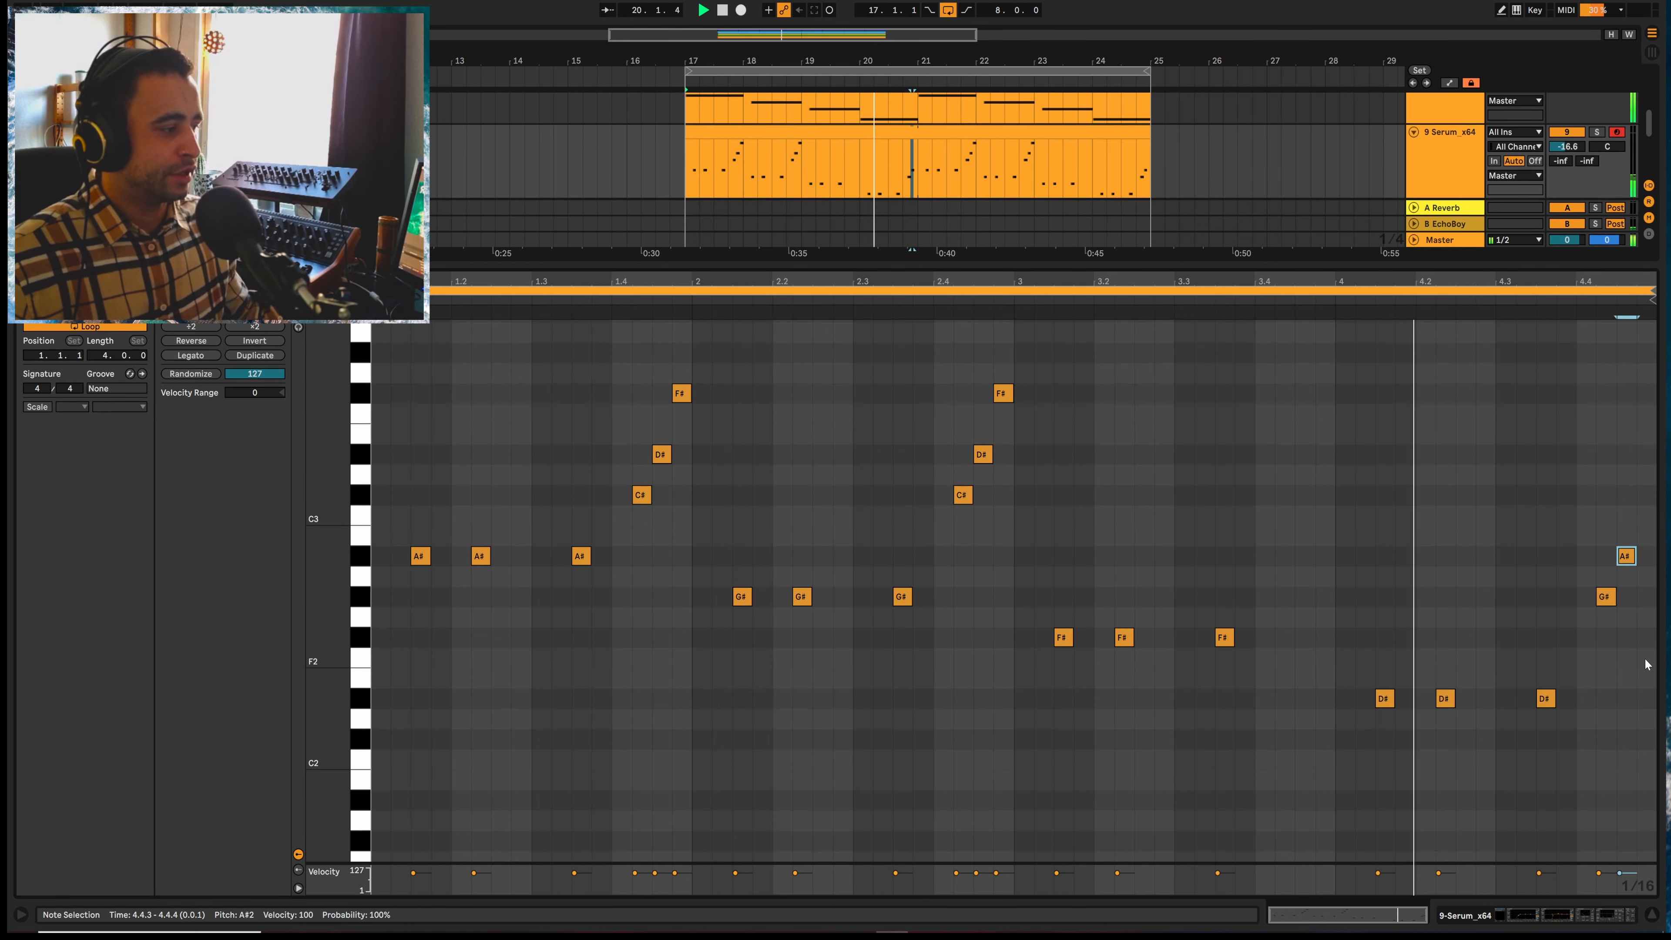
{"action": "double_click", "coordinate": [1641, 653]}
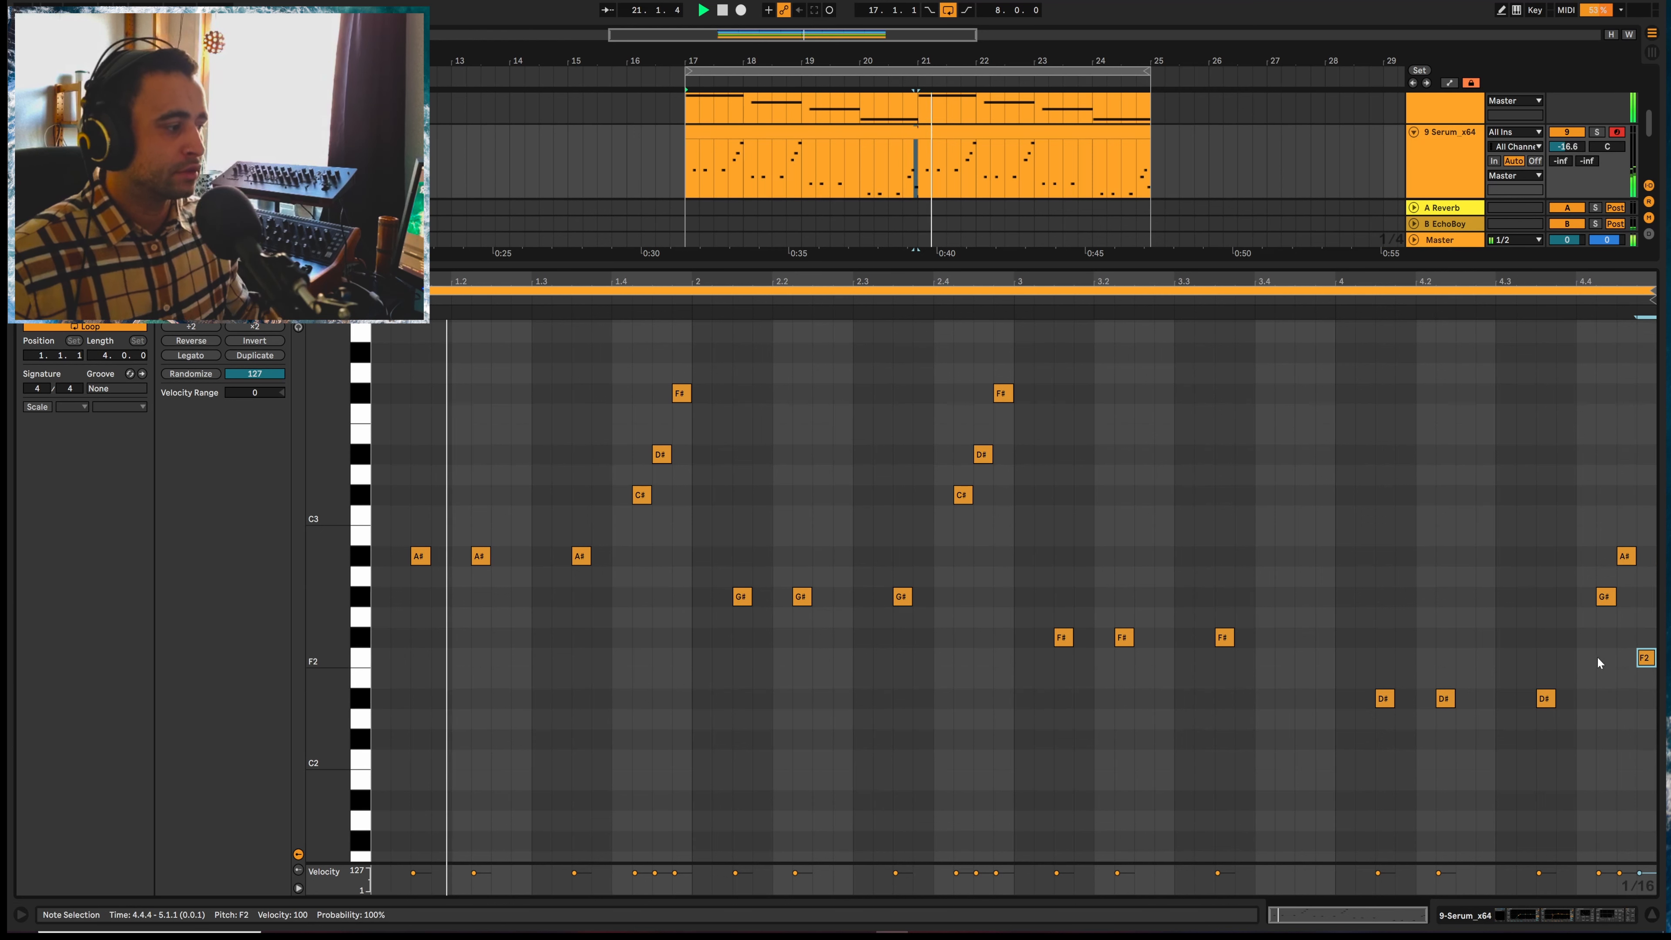
Raise the last note of bar 4 to D#3
{"action": "key", "text": "Up"}
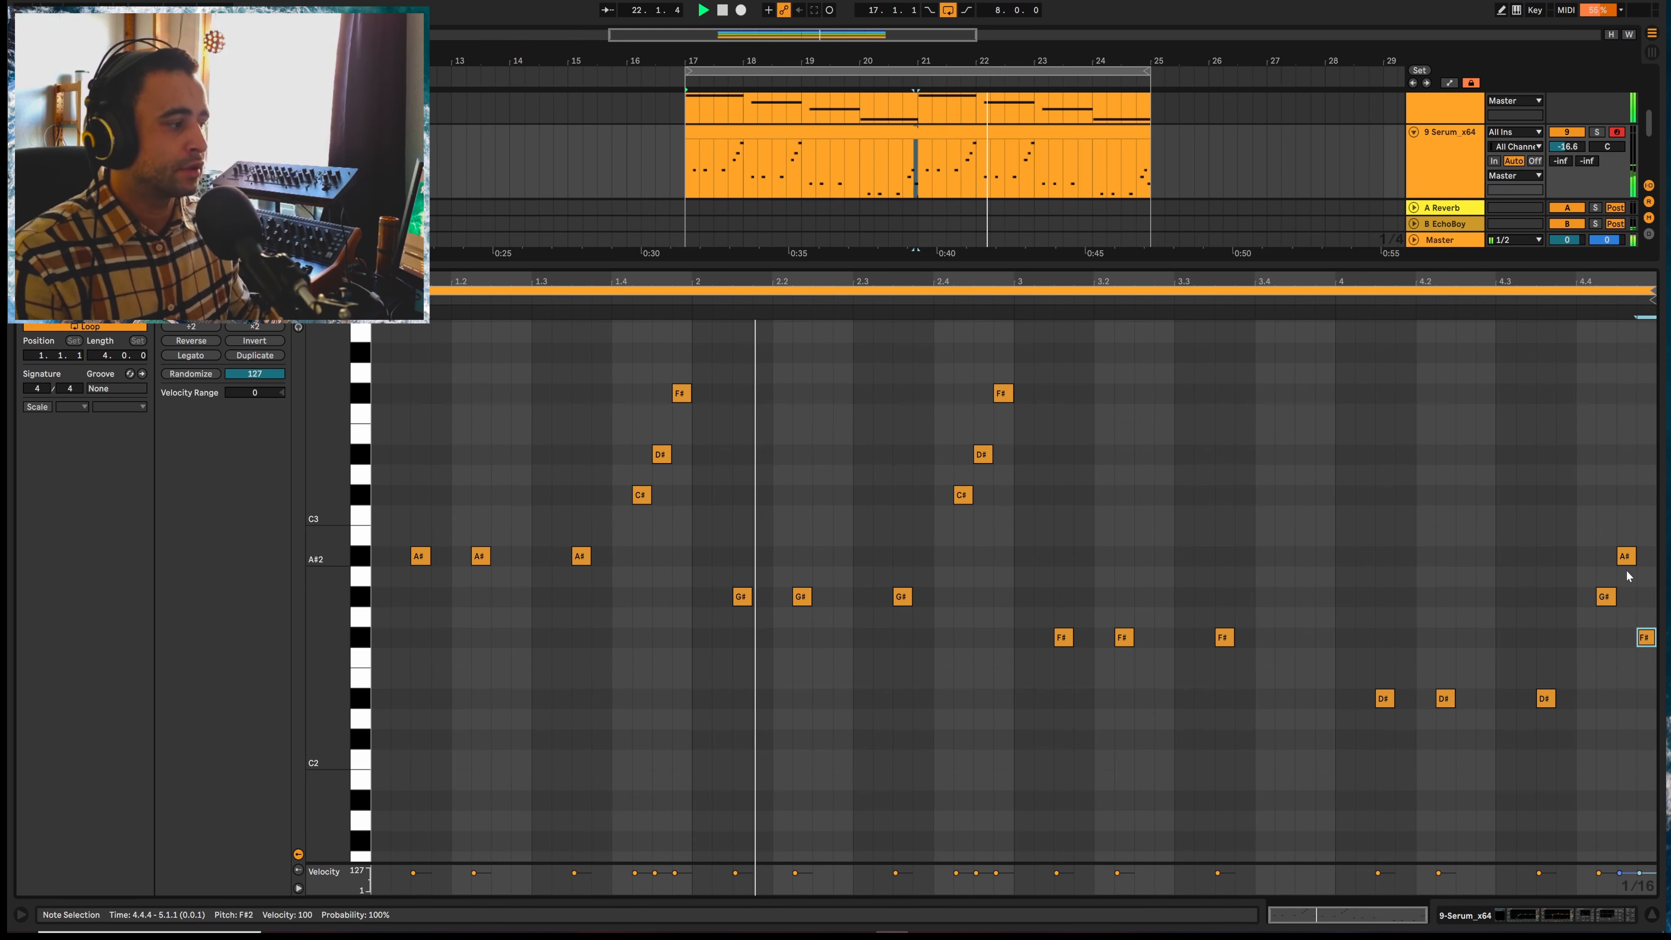
{"action": "key", "text": "Up"}
{"action": "key", "text": "Up"}
{"action": "key", "text": "Up"}
{"action": "key", "text": "Up"}
{"action": "key", "text": "Up"}
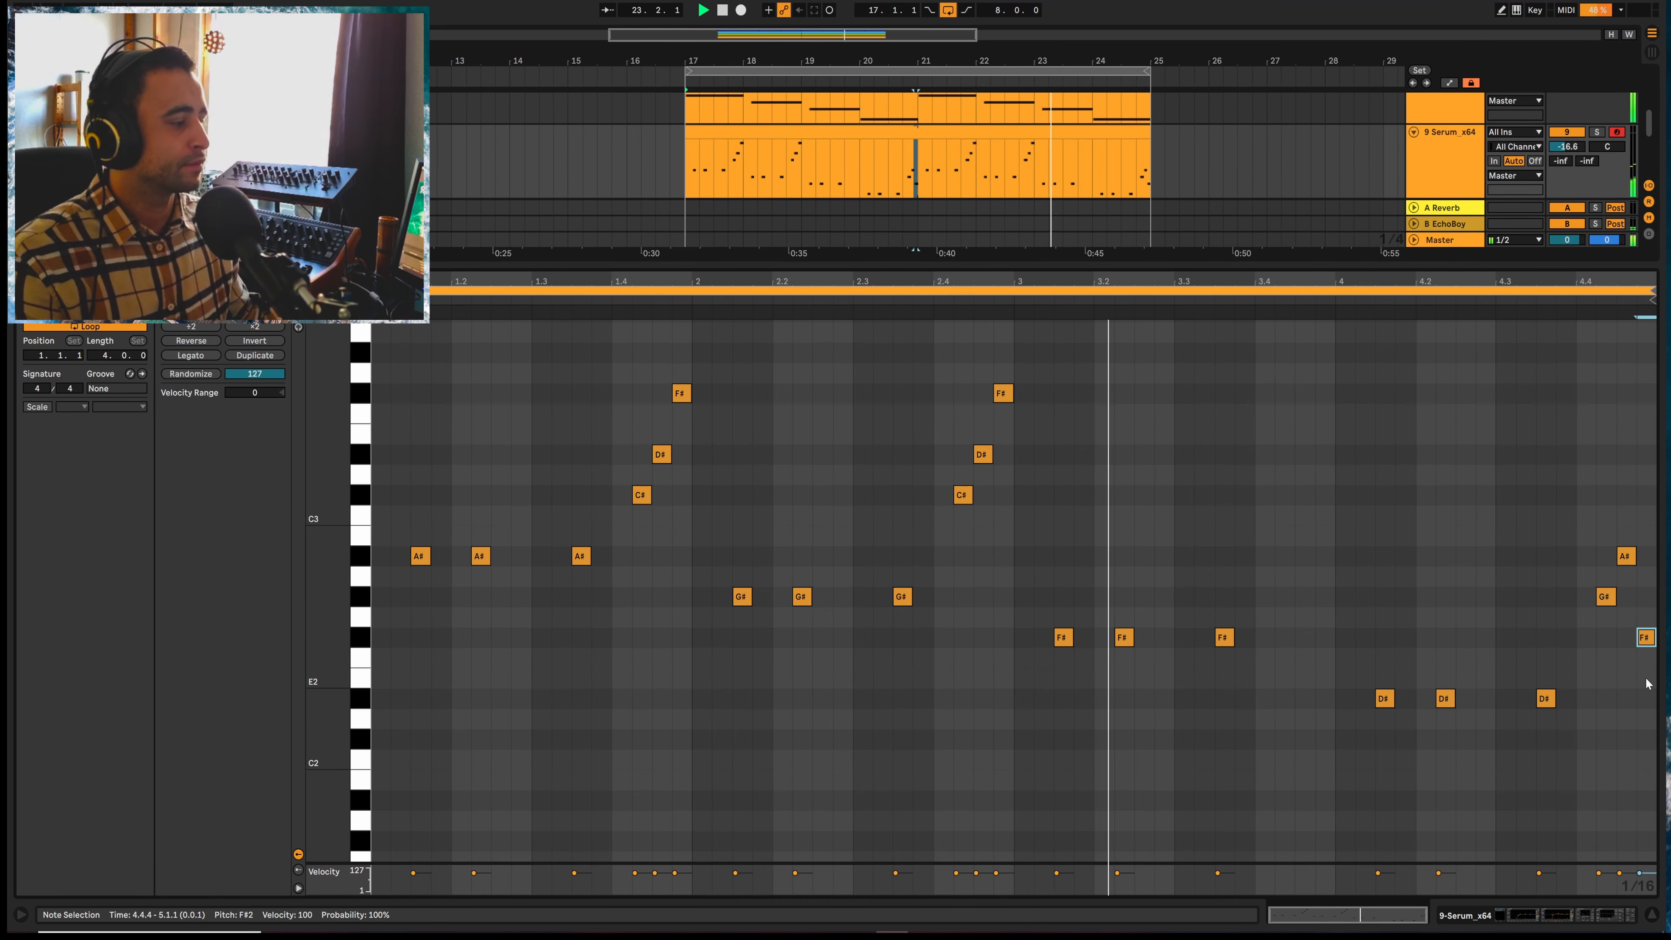
{"action": "key", "text": "Up"}
{"action": "key", "text": "Up"}
{"action": "key", "text": "Up"}
{"action": "key", "text": "Up"}
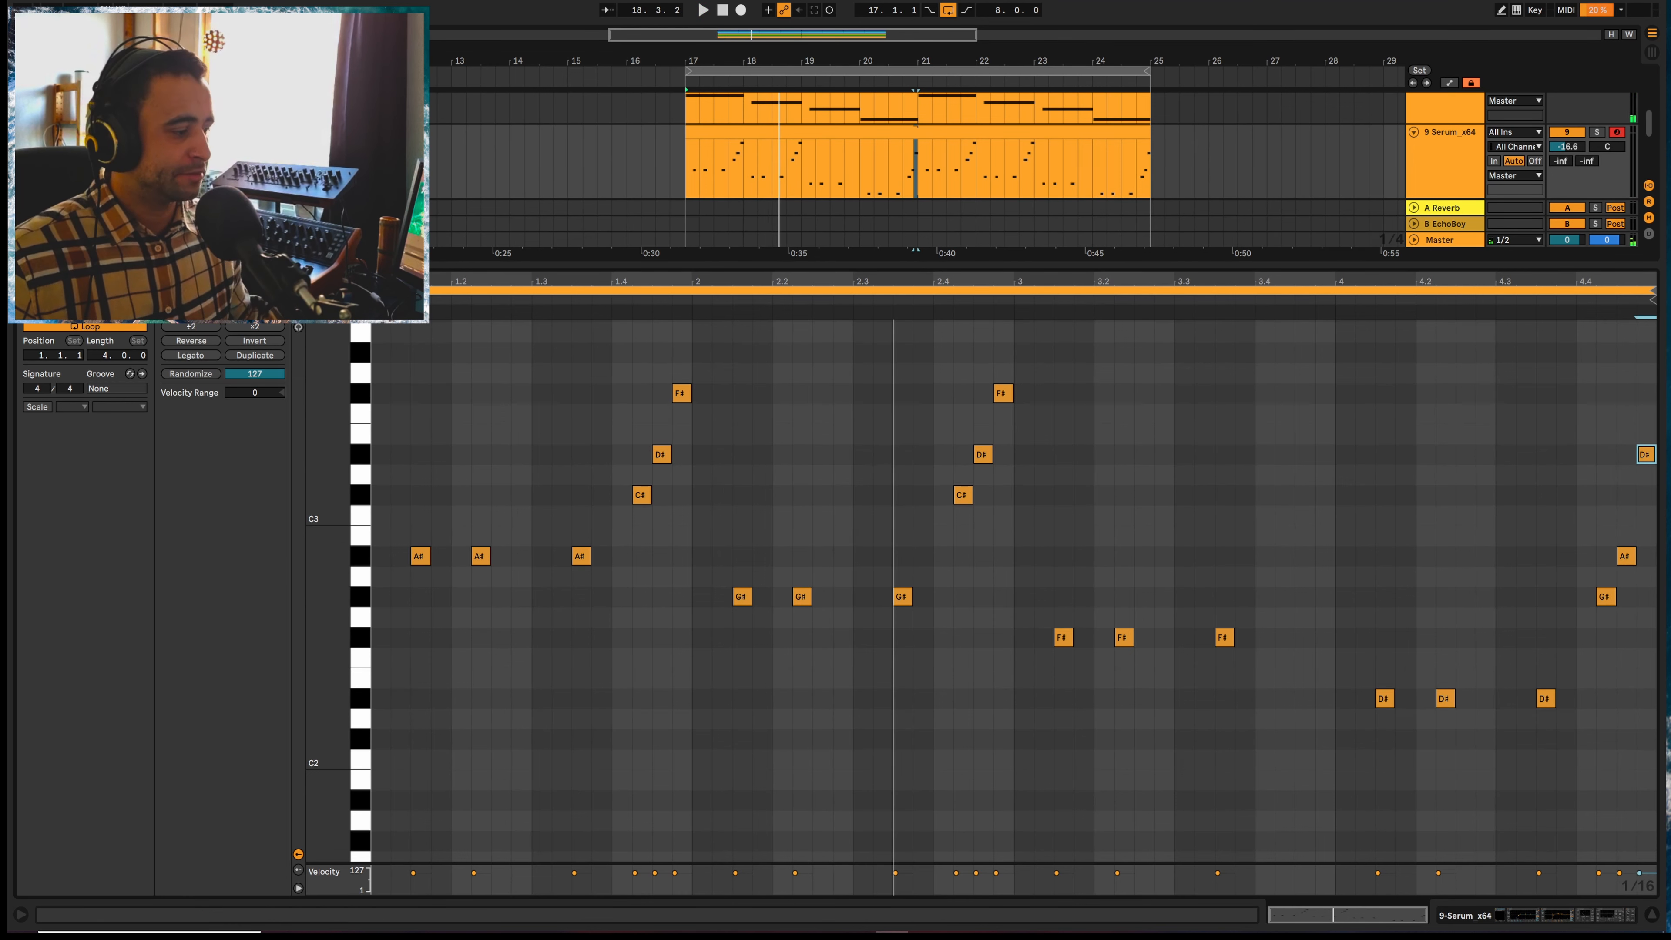
Play back the arrangement and review the closing notes of the pluck clip on track 9
{"action": "left_click", "coordinate": [1541, 915]}
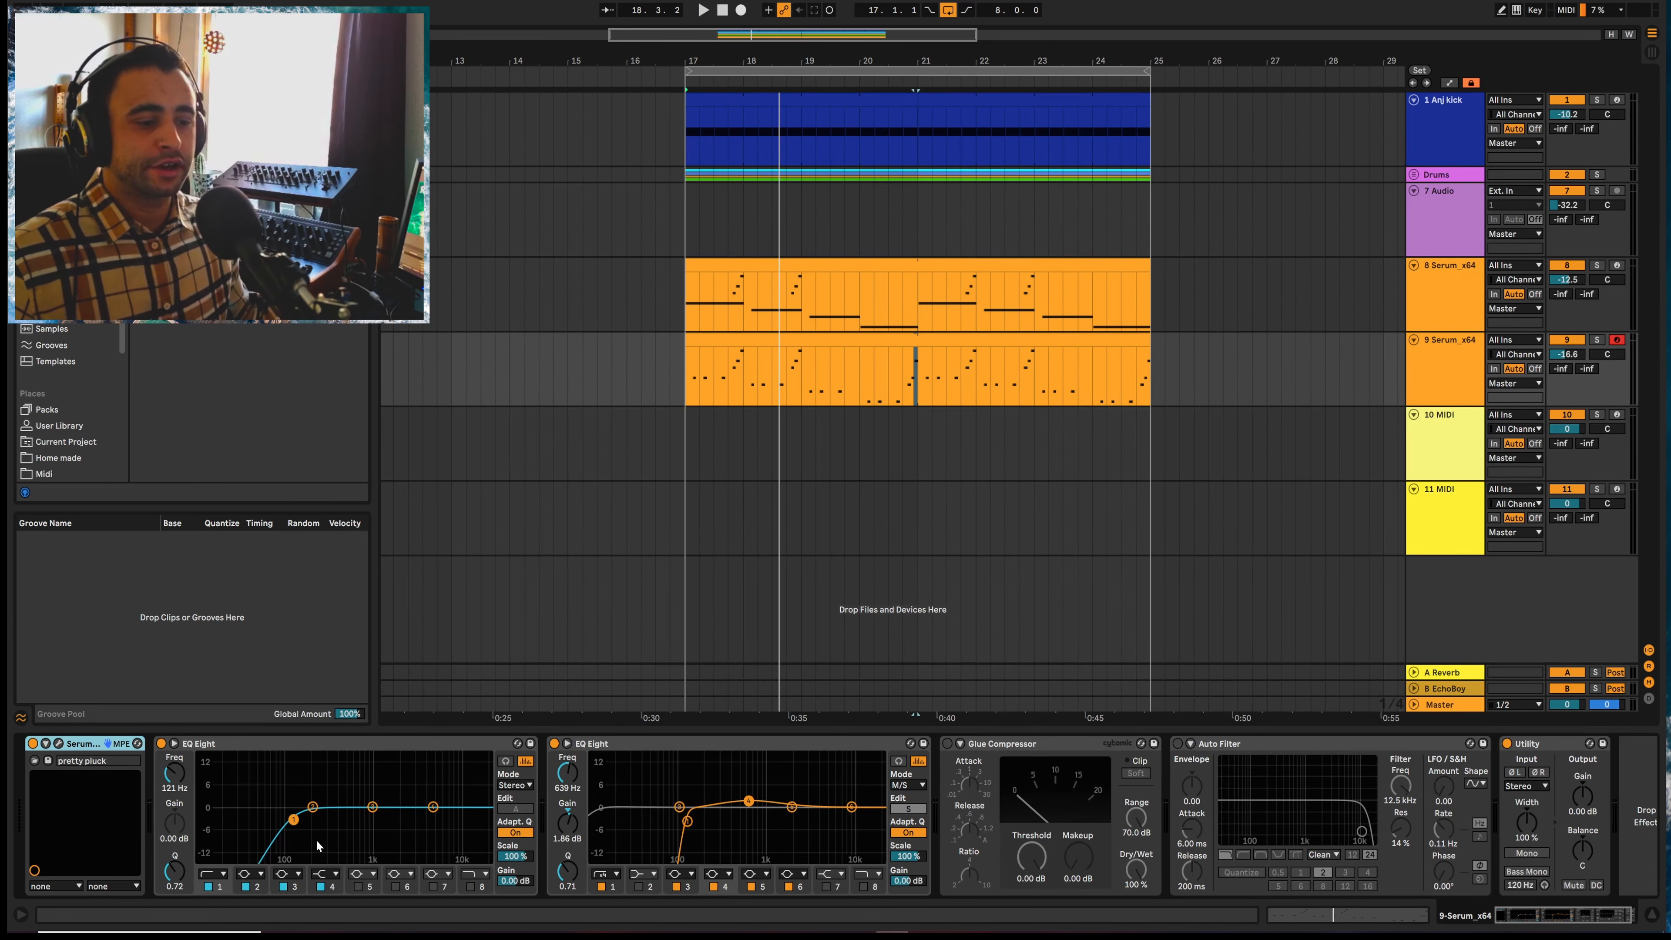
{"action": "key", "text": "space"}
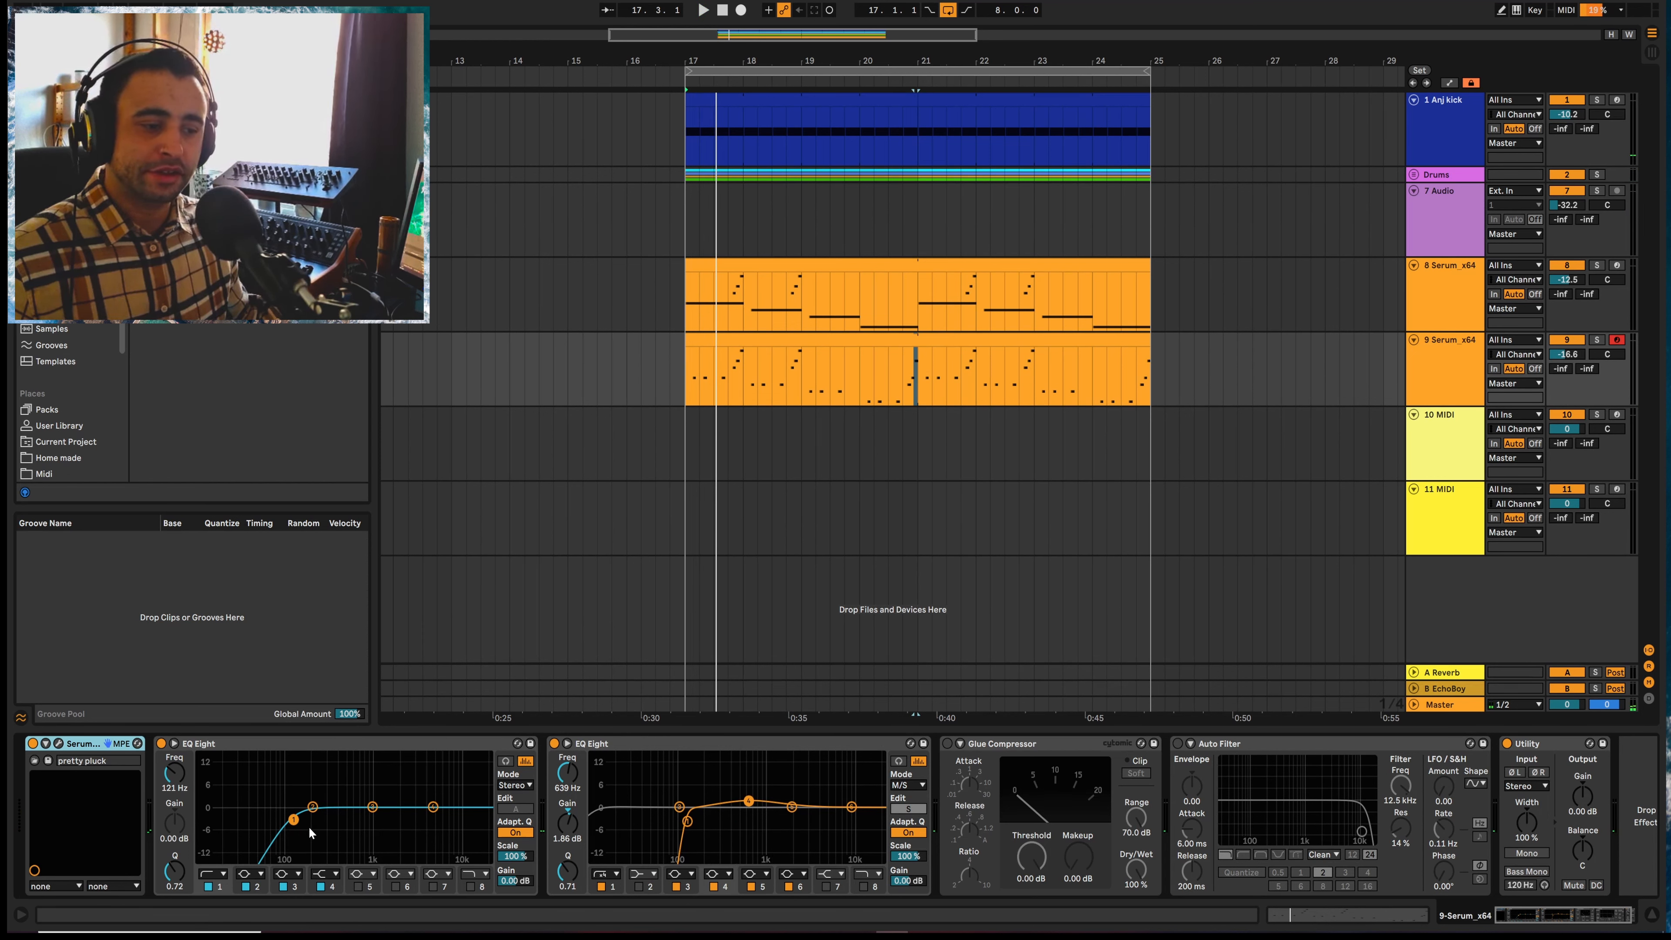
{"action": "key", "text": "space"}
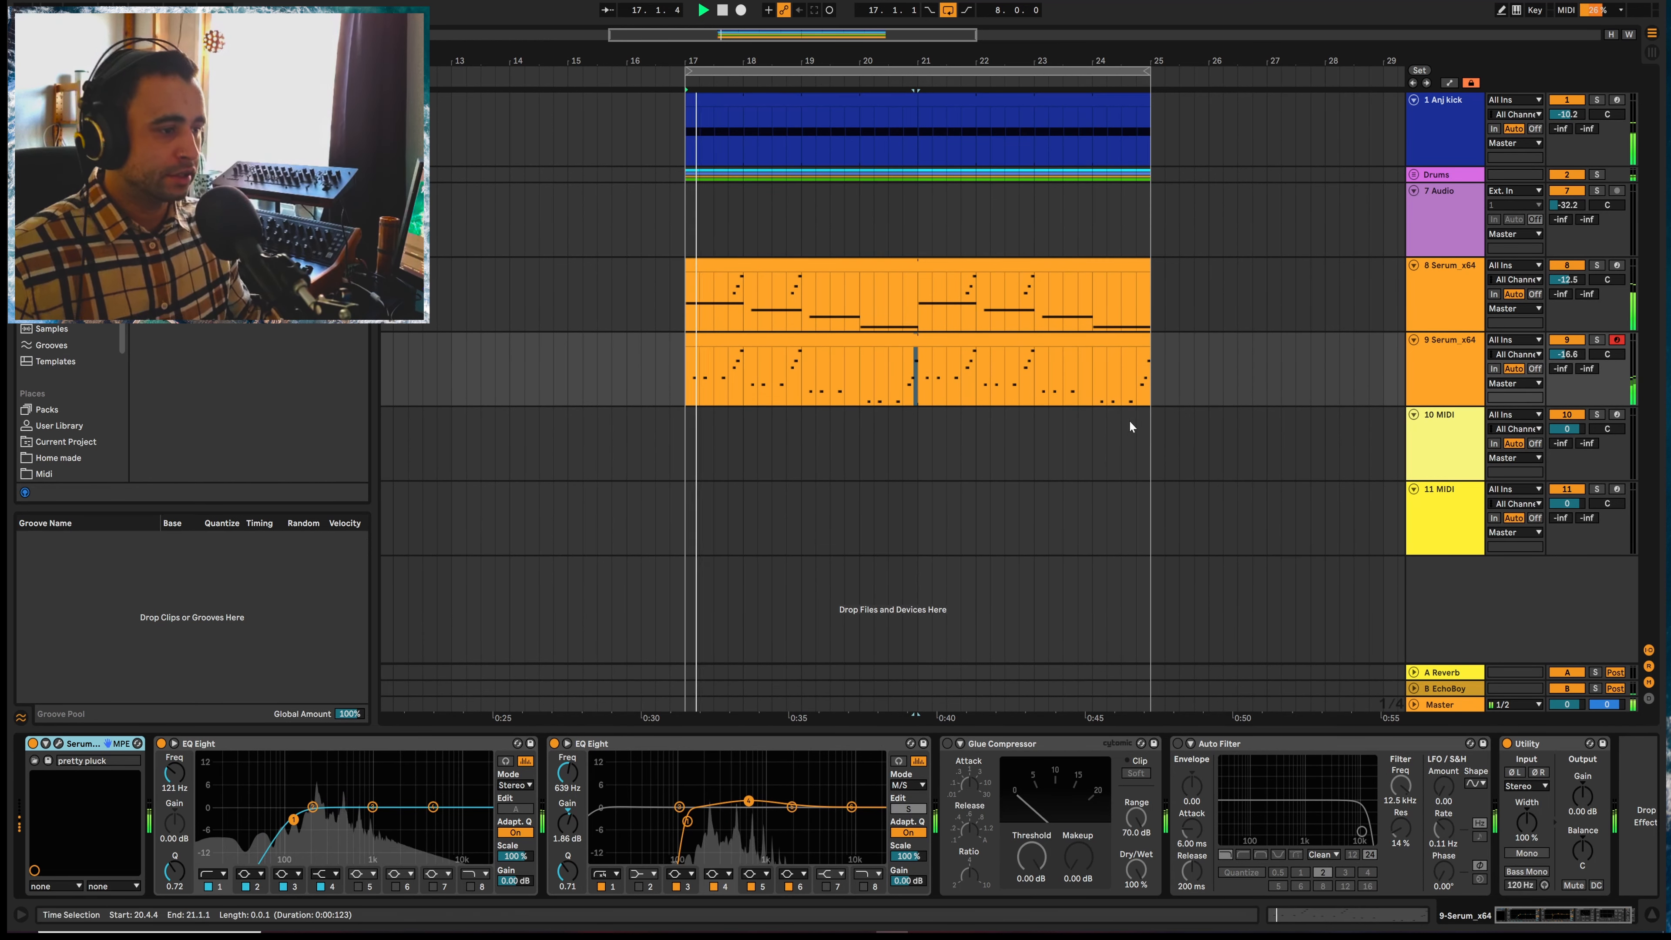
{"action": "double_click", "coordinate": [952, 341]}
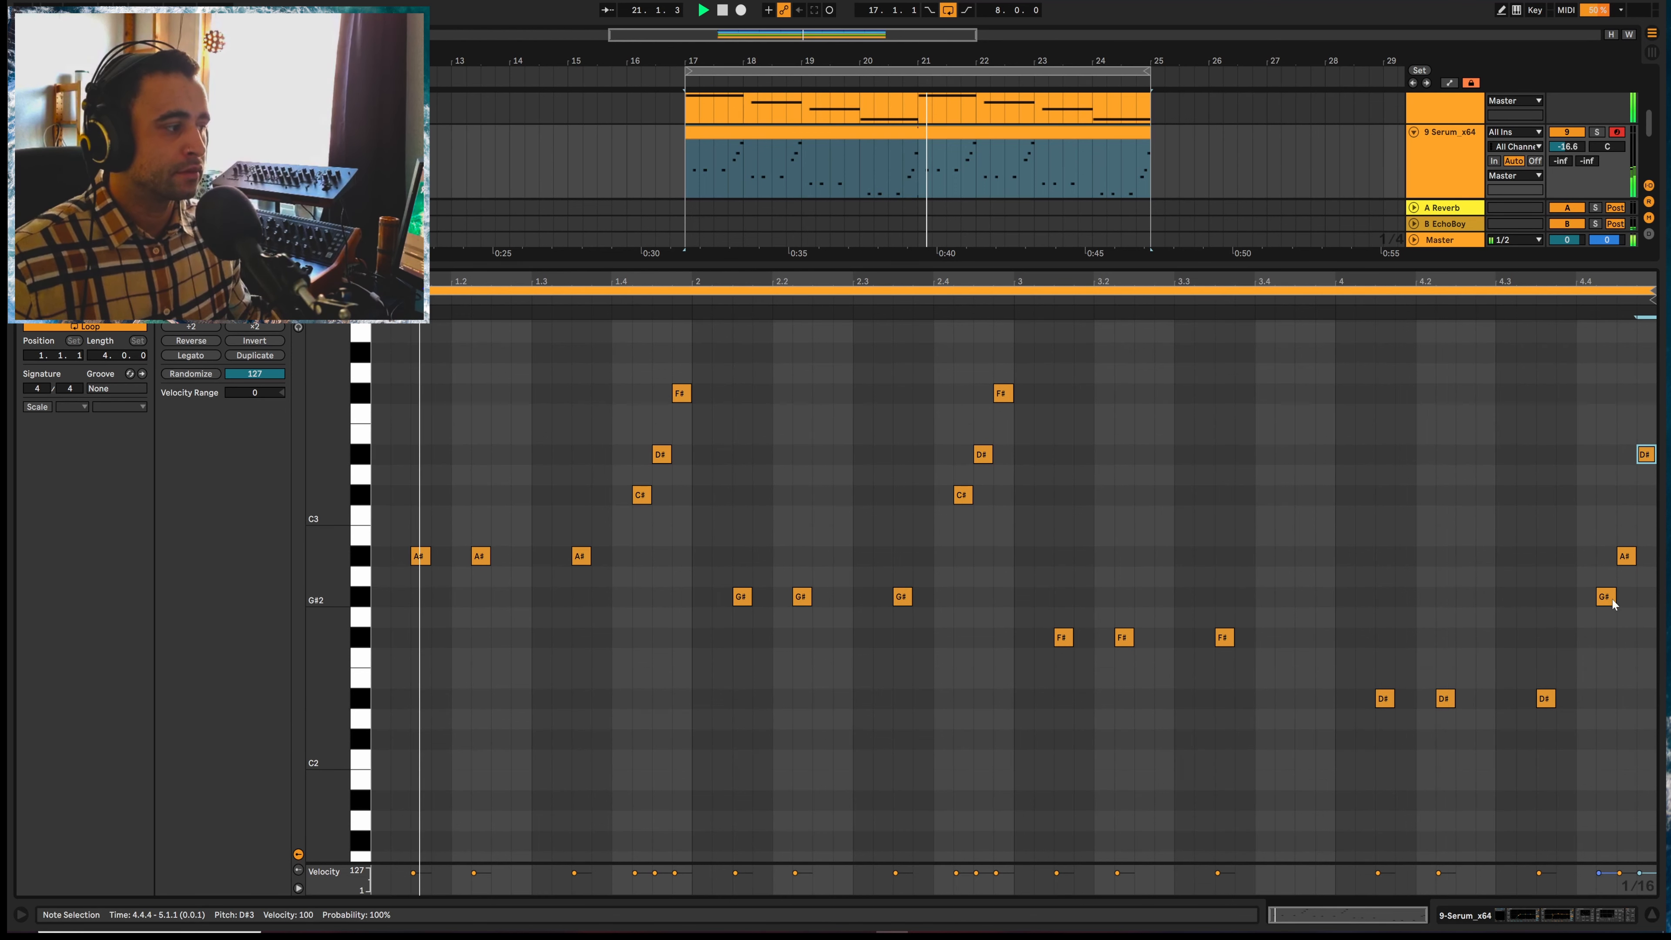
{"action": "left_click", "coordinate": [1653, 920]}
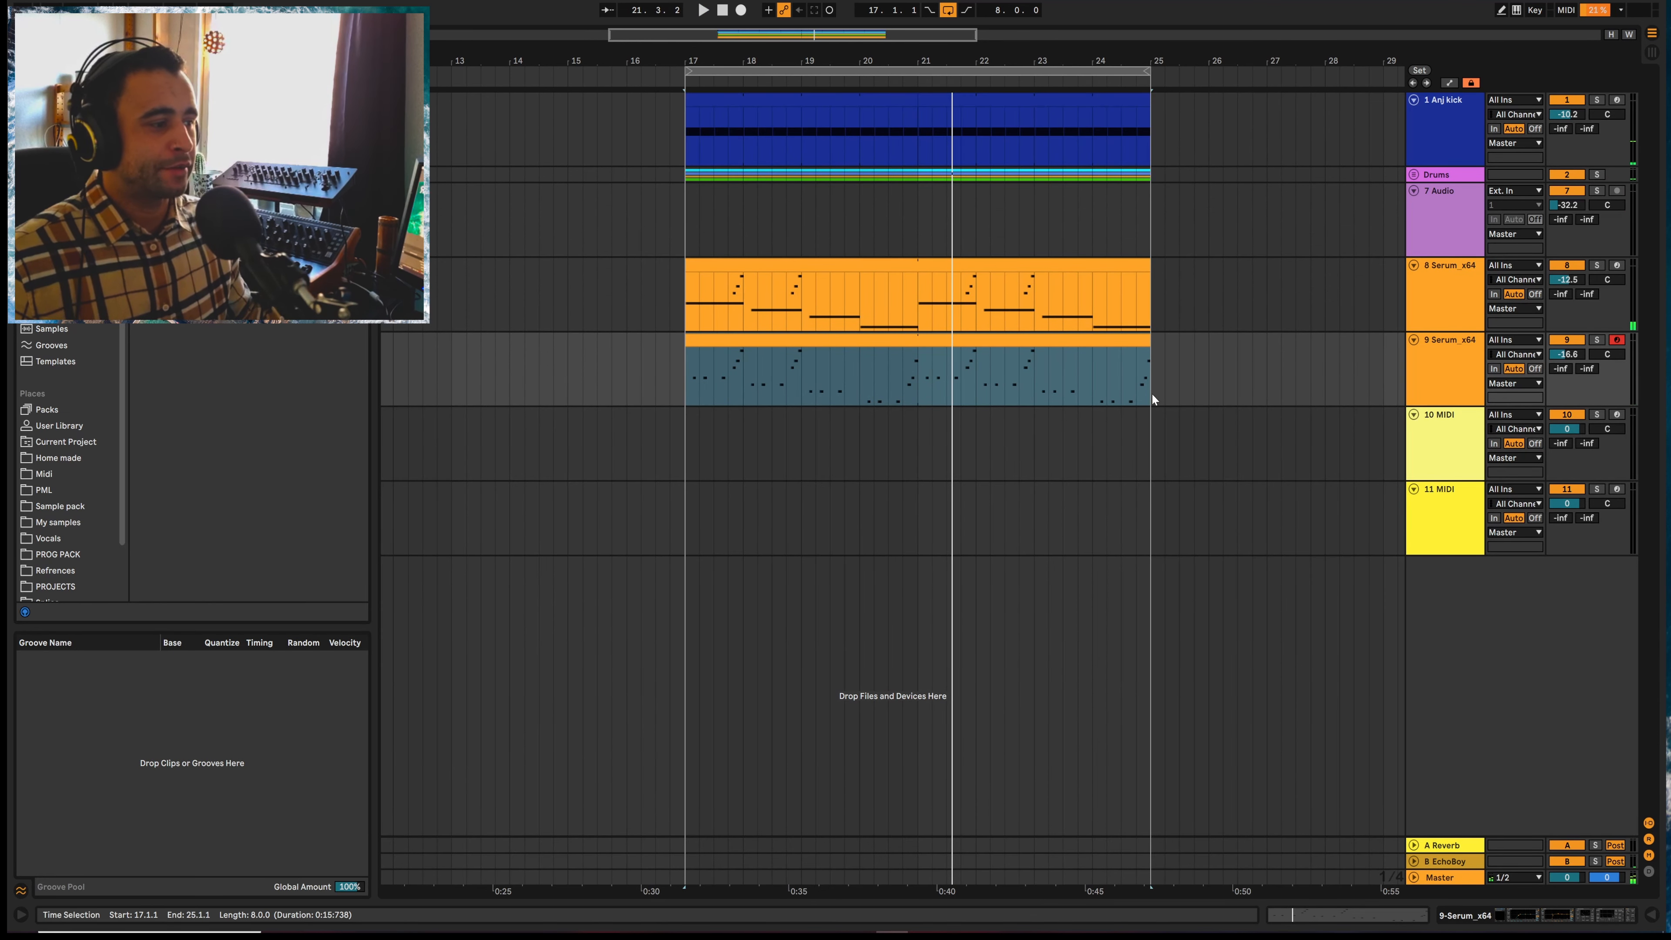
Insert a new MIDI track below track 9 and load the Serum_x64 instrument onto it
{"action": "left_click", "coordinate": [1456, 380]}
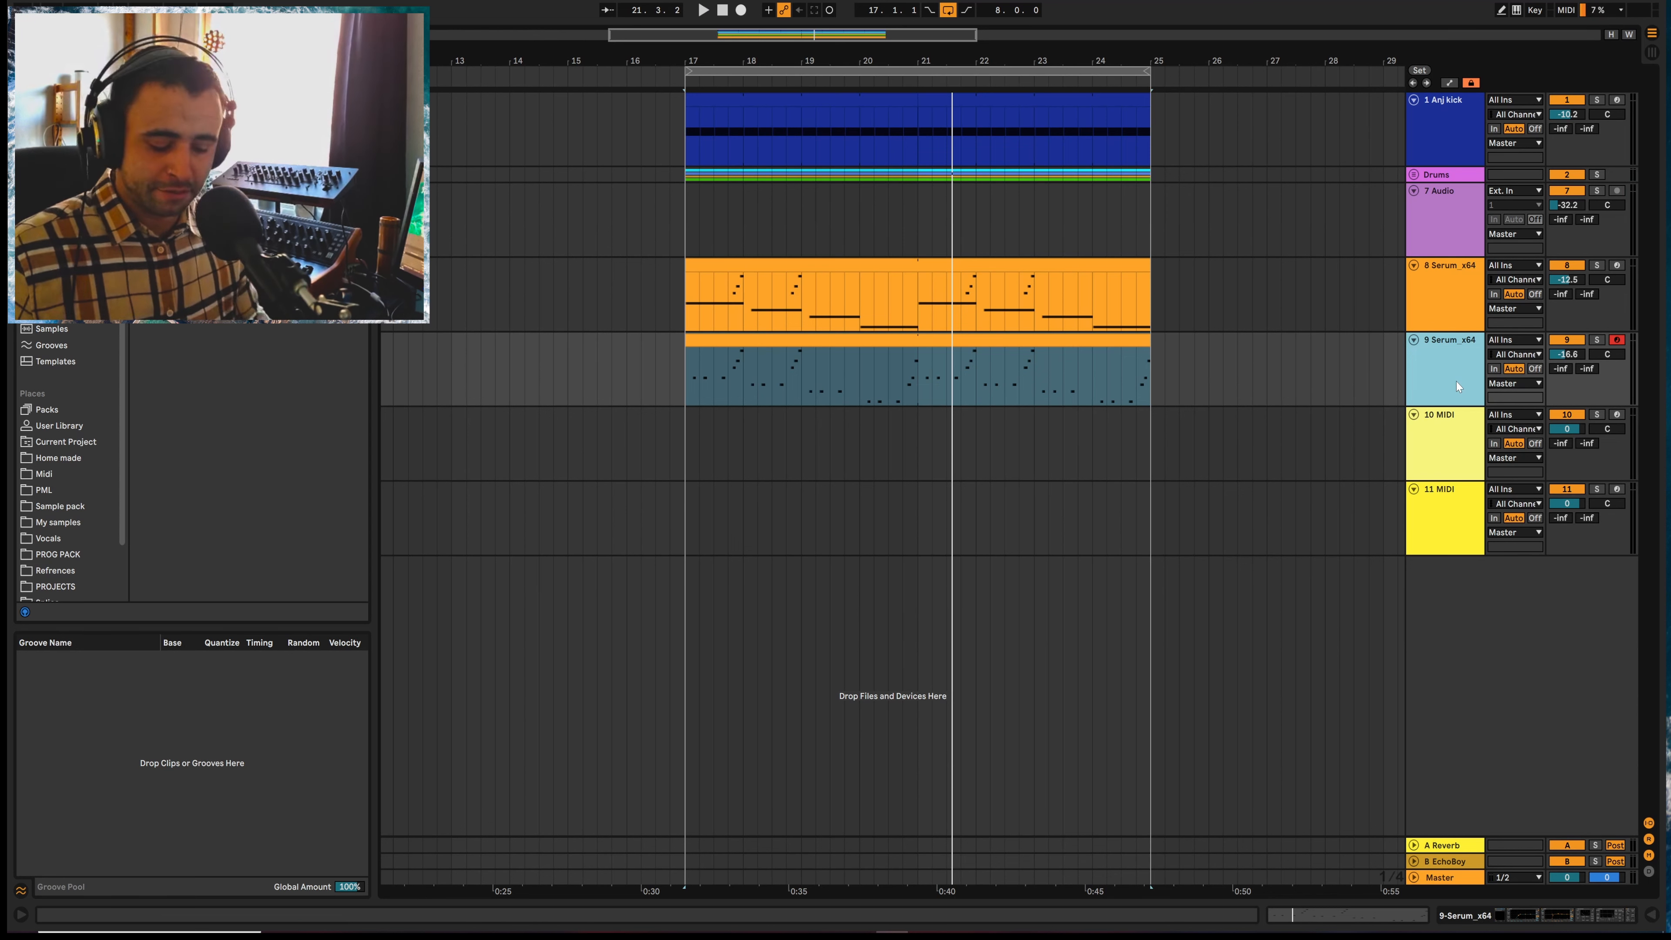
{"action": "key", "text": "ctrl+shift+t"}
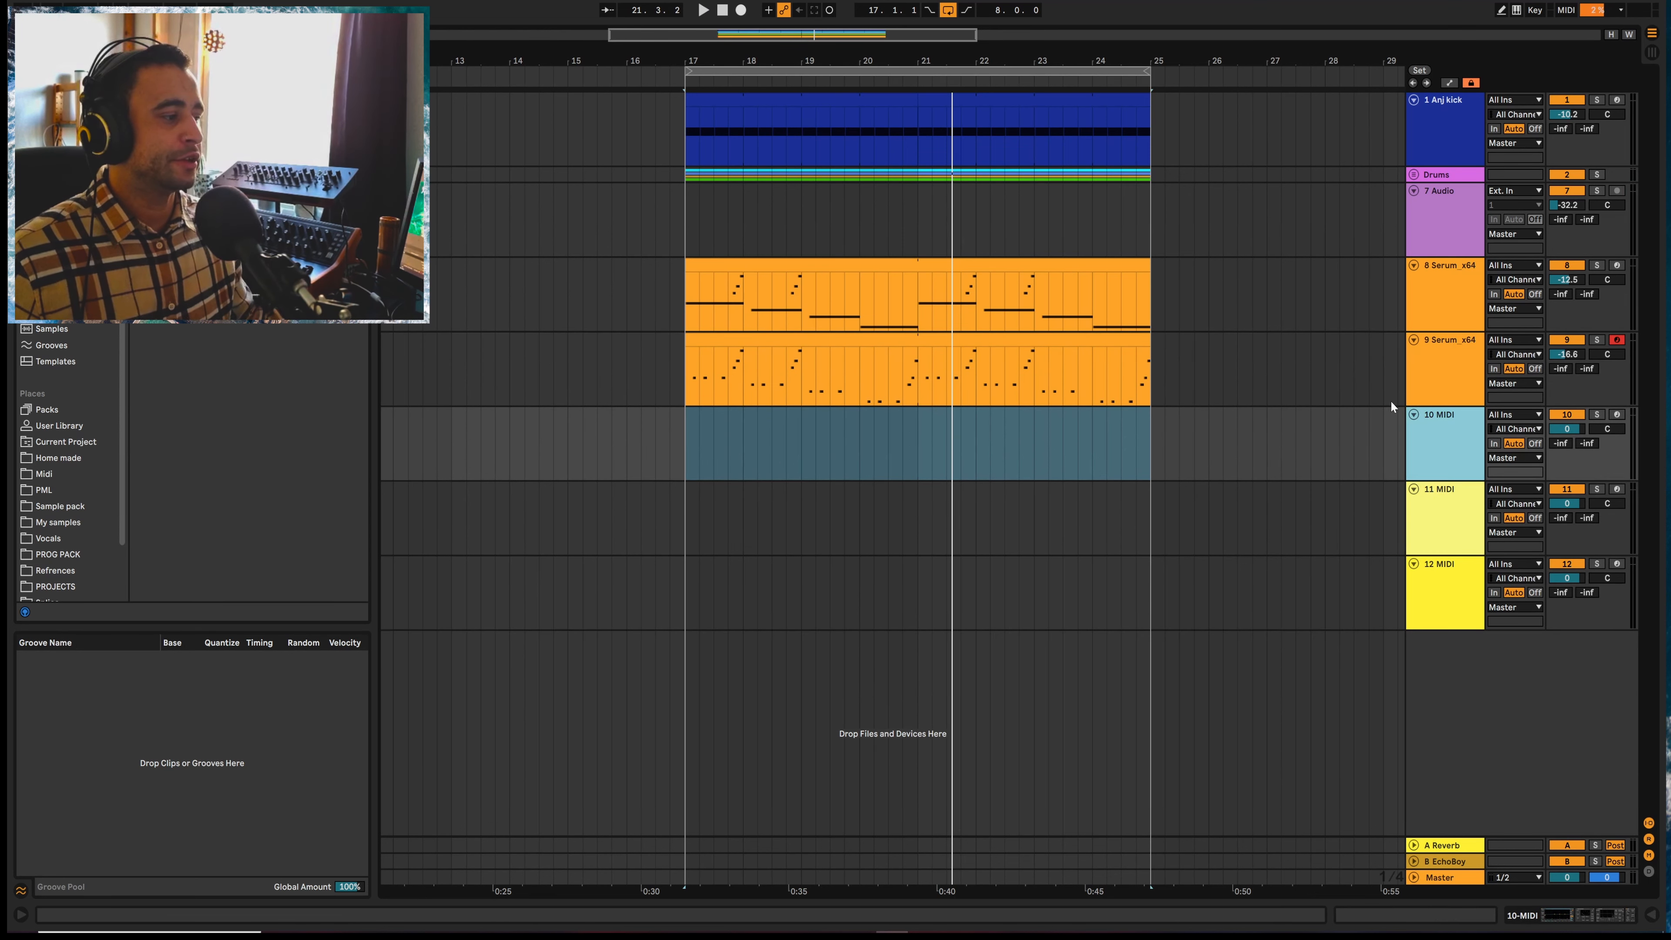
{"action": "key", "text": "ctrl+f"}
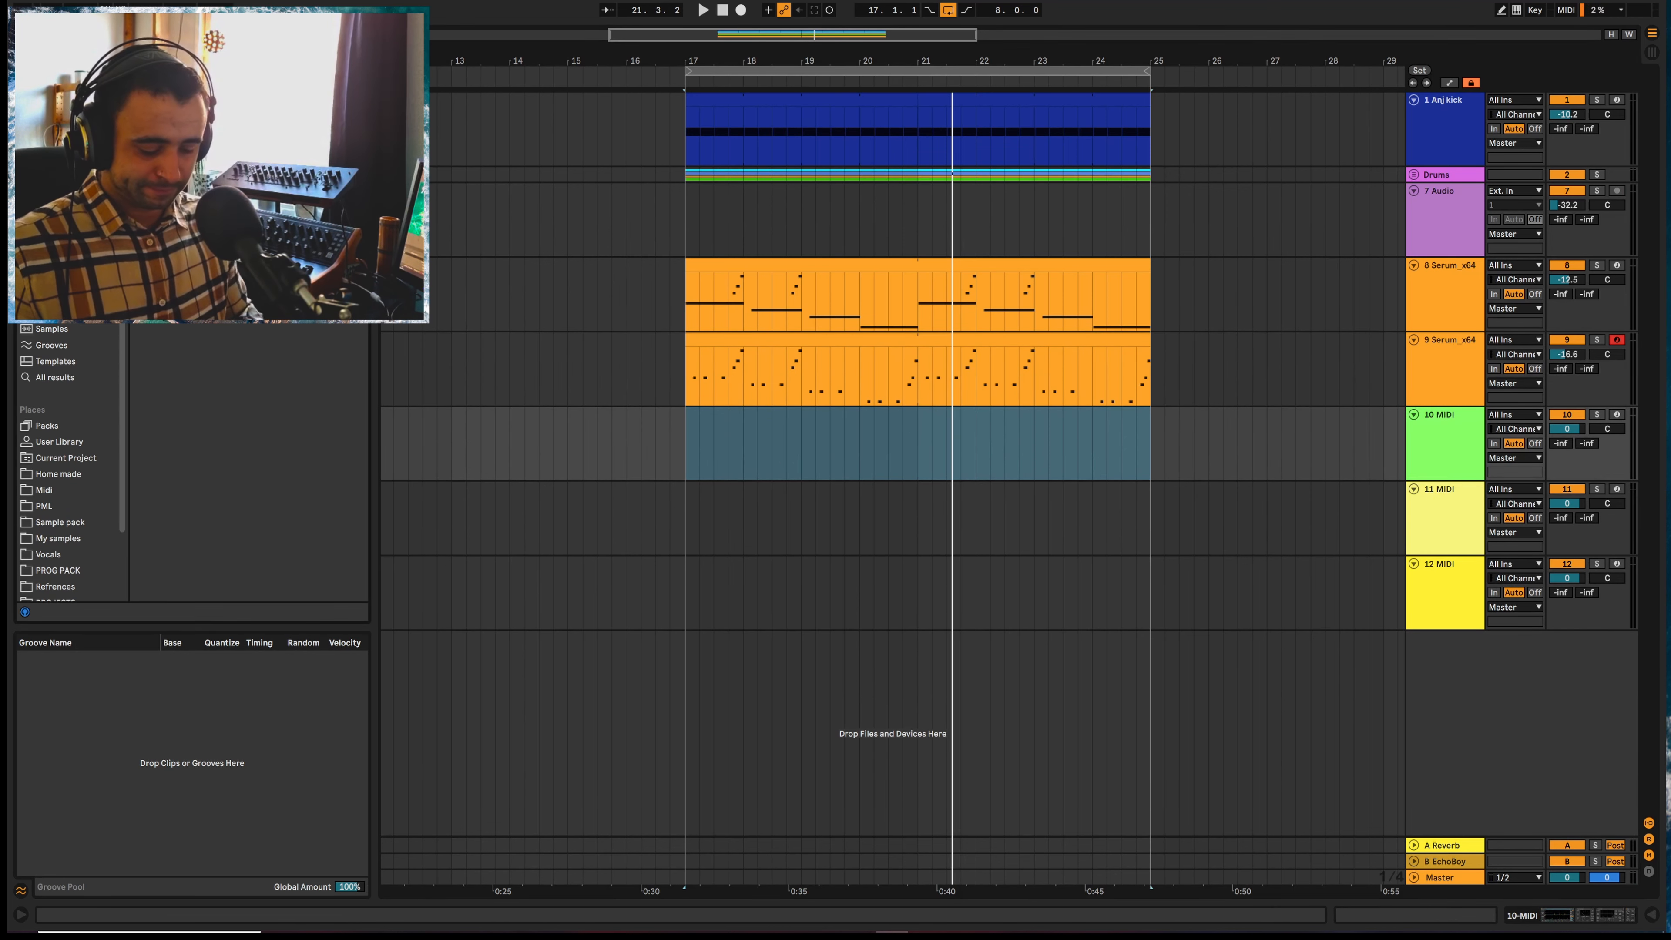
{"action": "left_click", "coordinate": [42, 379]}
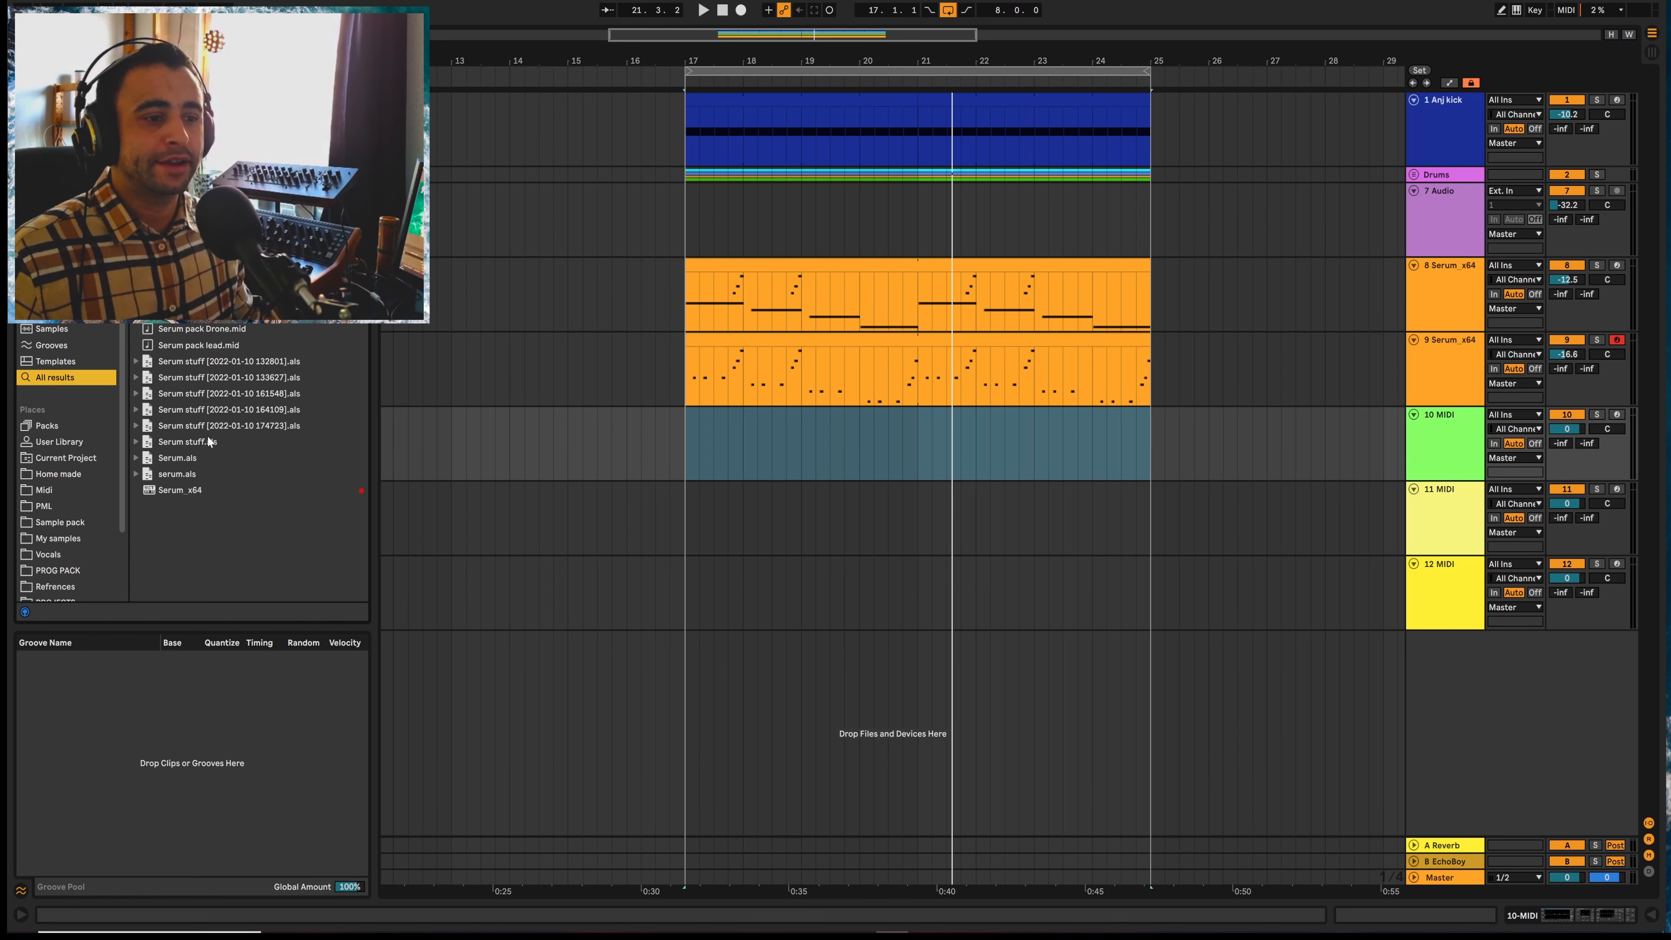
{"action": "left_click", "coordinate": [174, 494]}
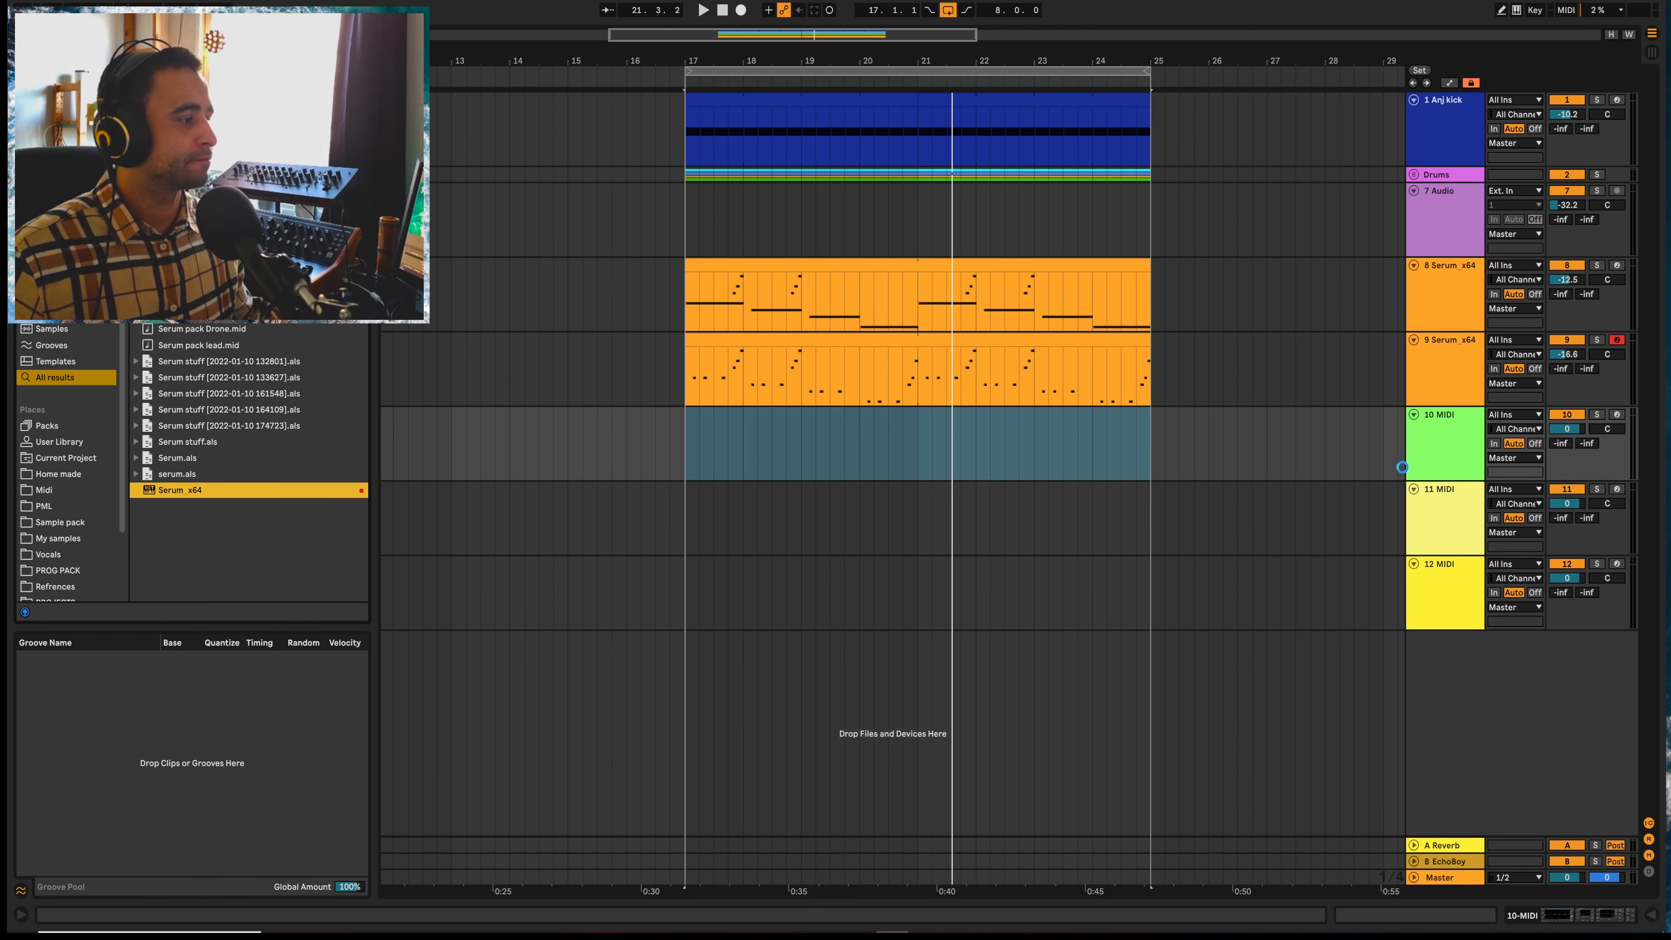
{"action": "left_click_drag", "start_coordinate": [1403, 466], "coordinate": [1438, 419]}
Open the Serum instrument on track 9 and accept rebuilding its database
{"action": "left_click", "coordinate": [1443, 379]}
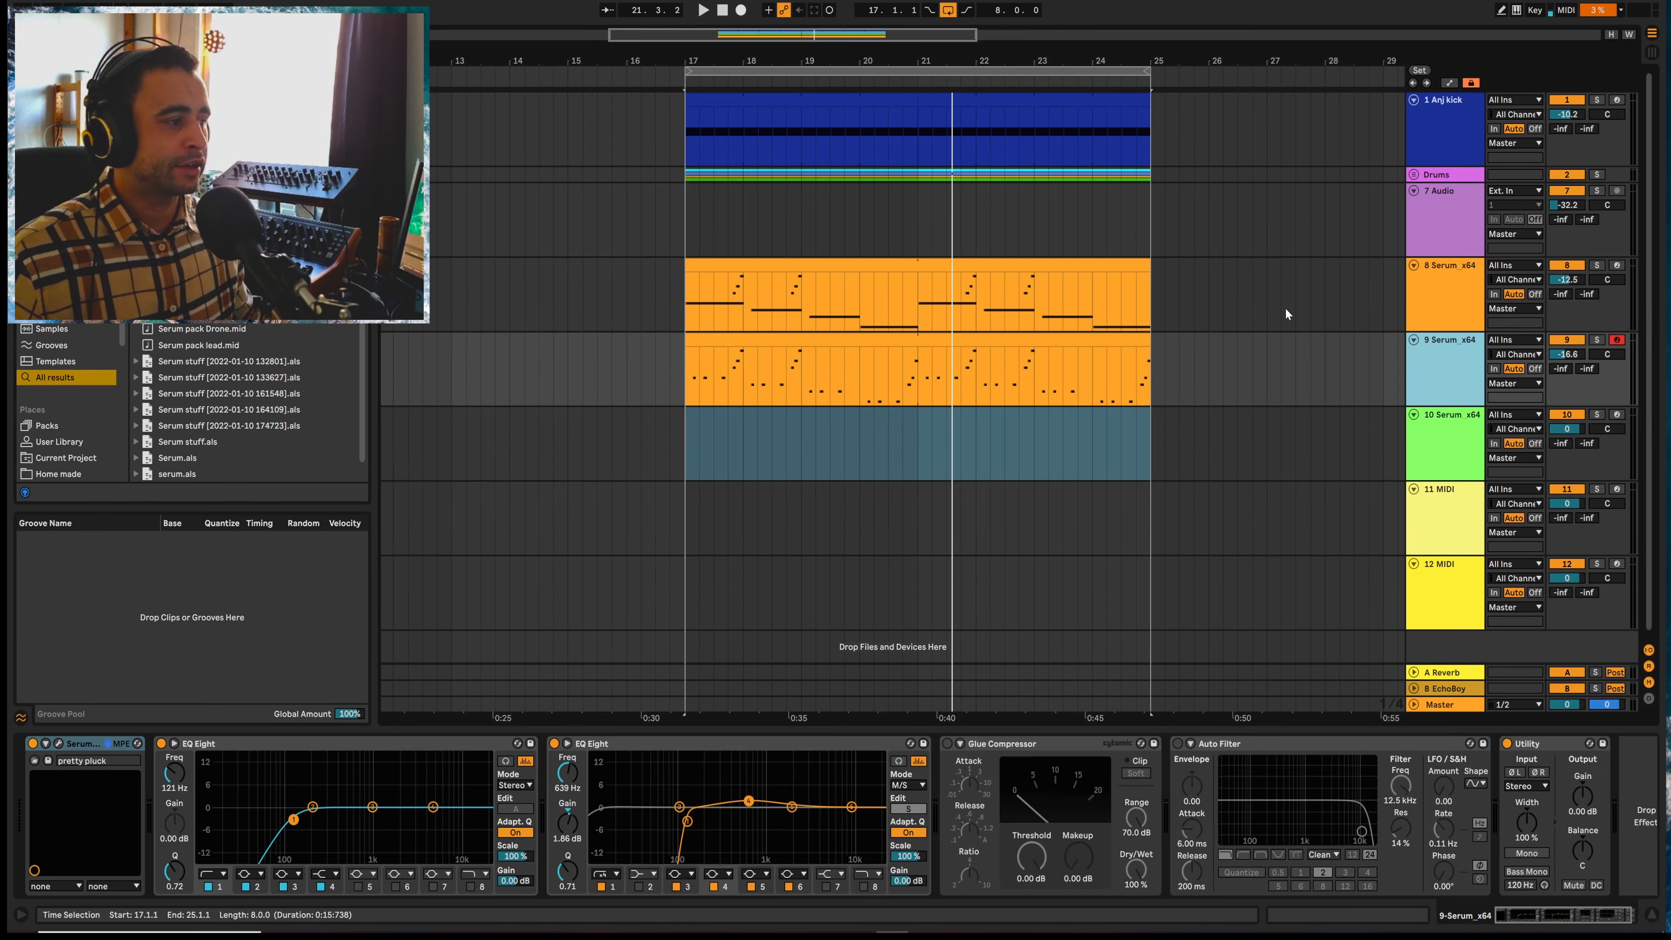
{"action": "left_click", "coordinate": [58, 743]}
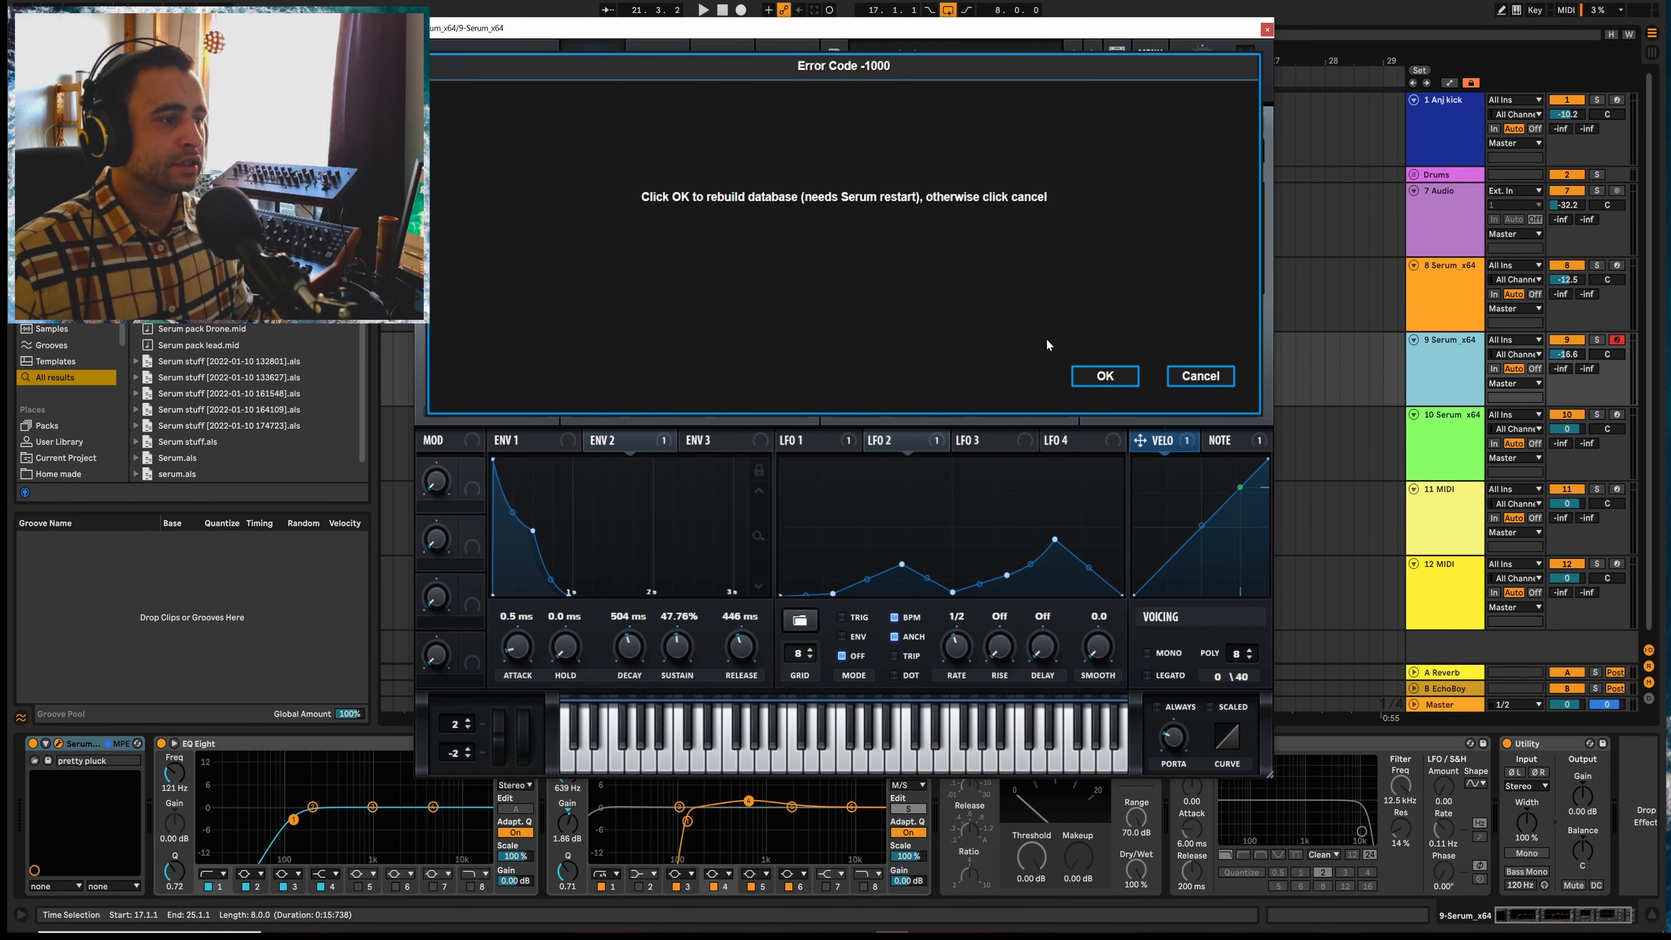
{"action": "left_click", "coordinate": [1107, 371]}
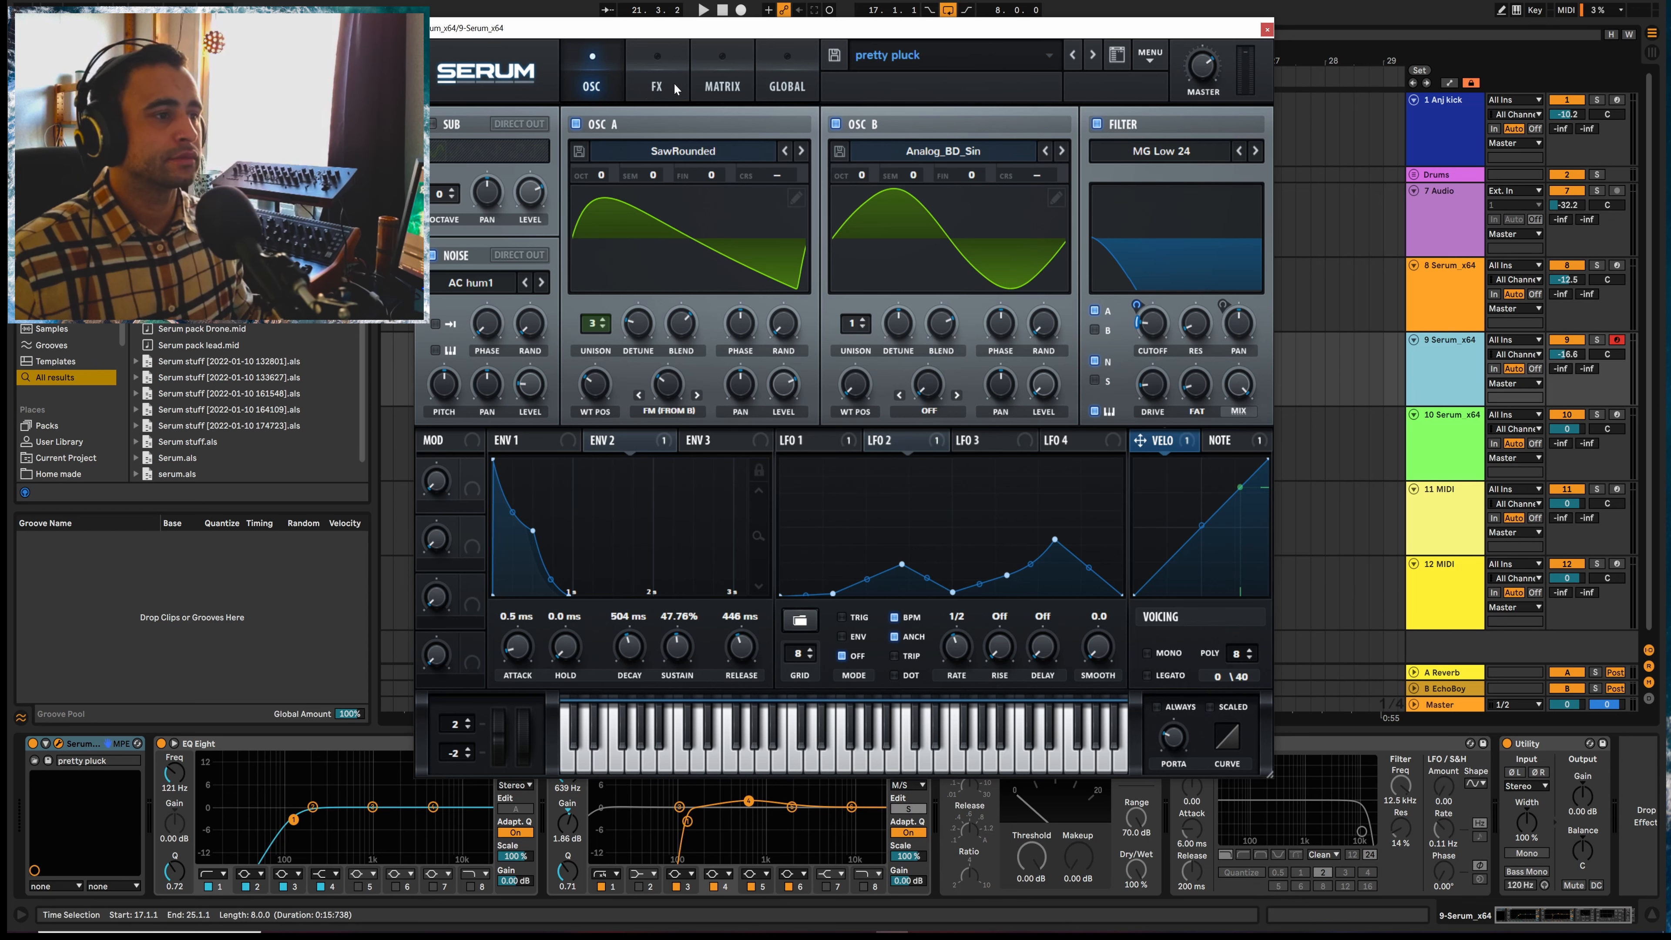
Examine the delay and reverb mix amounts in the pretty pluck preset's effects during playback
{"action": "left_click", "coordinate": [658, 86]}
{"action": "mouse_move", "coordinate": [1185, 384]}
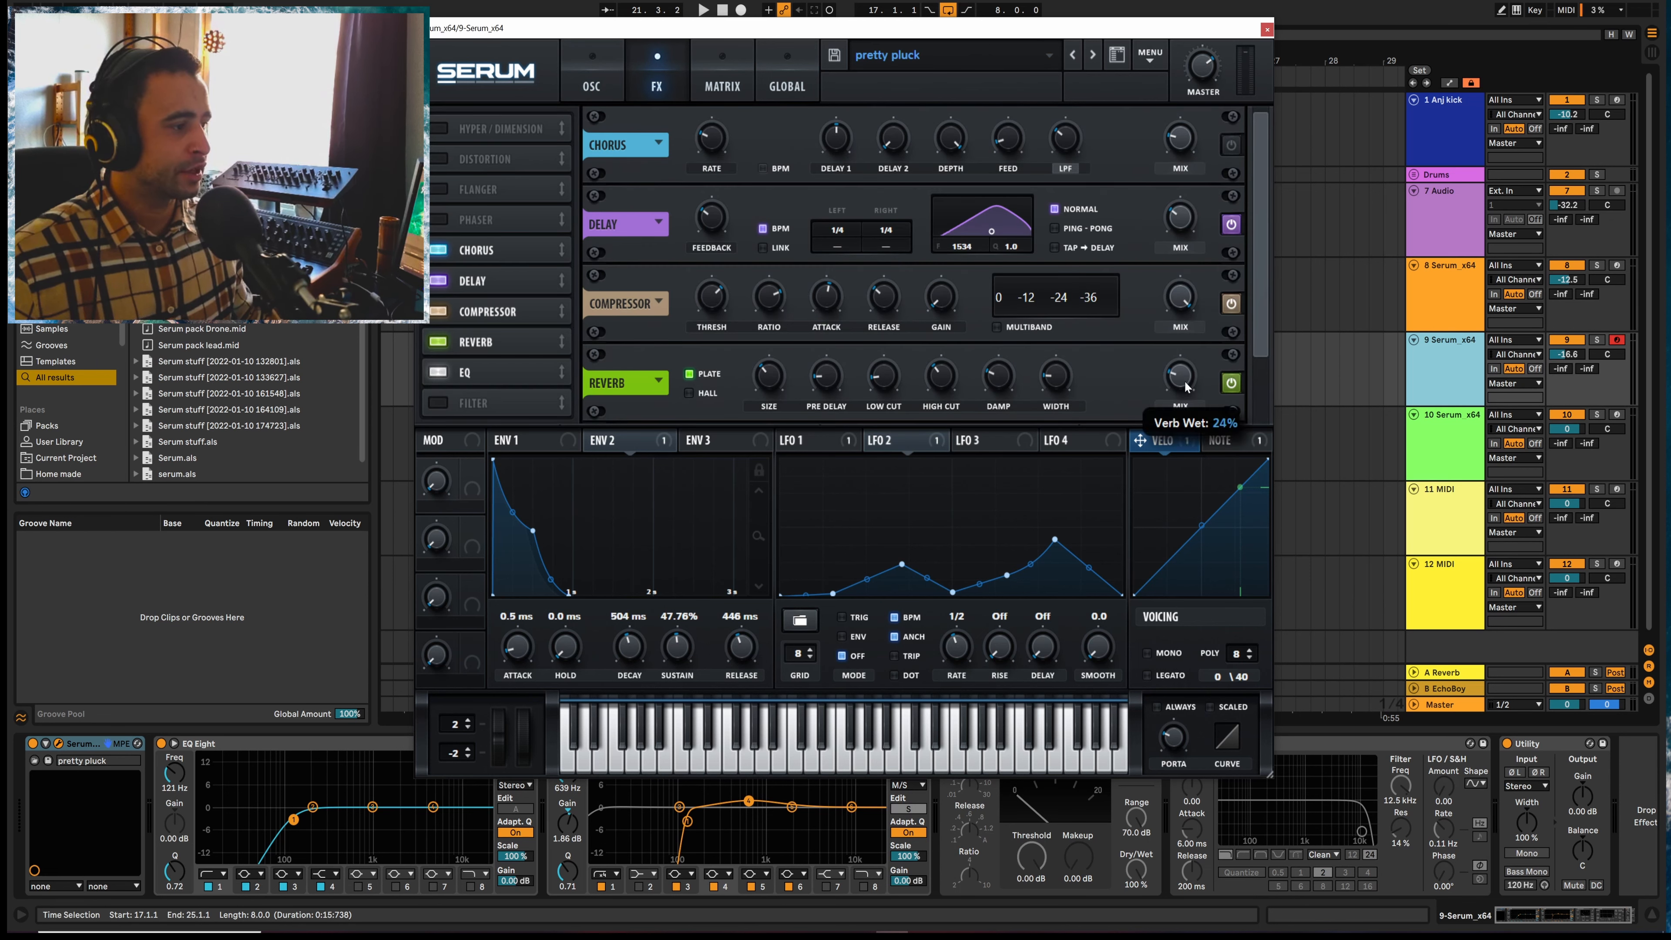
{"action": "key", "text": "space"}
{"action": "mouse_move", "coordinate": [1185, 238]}
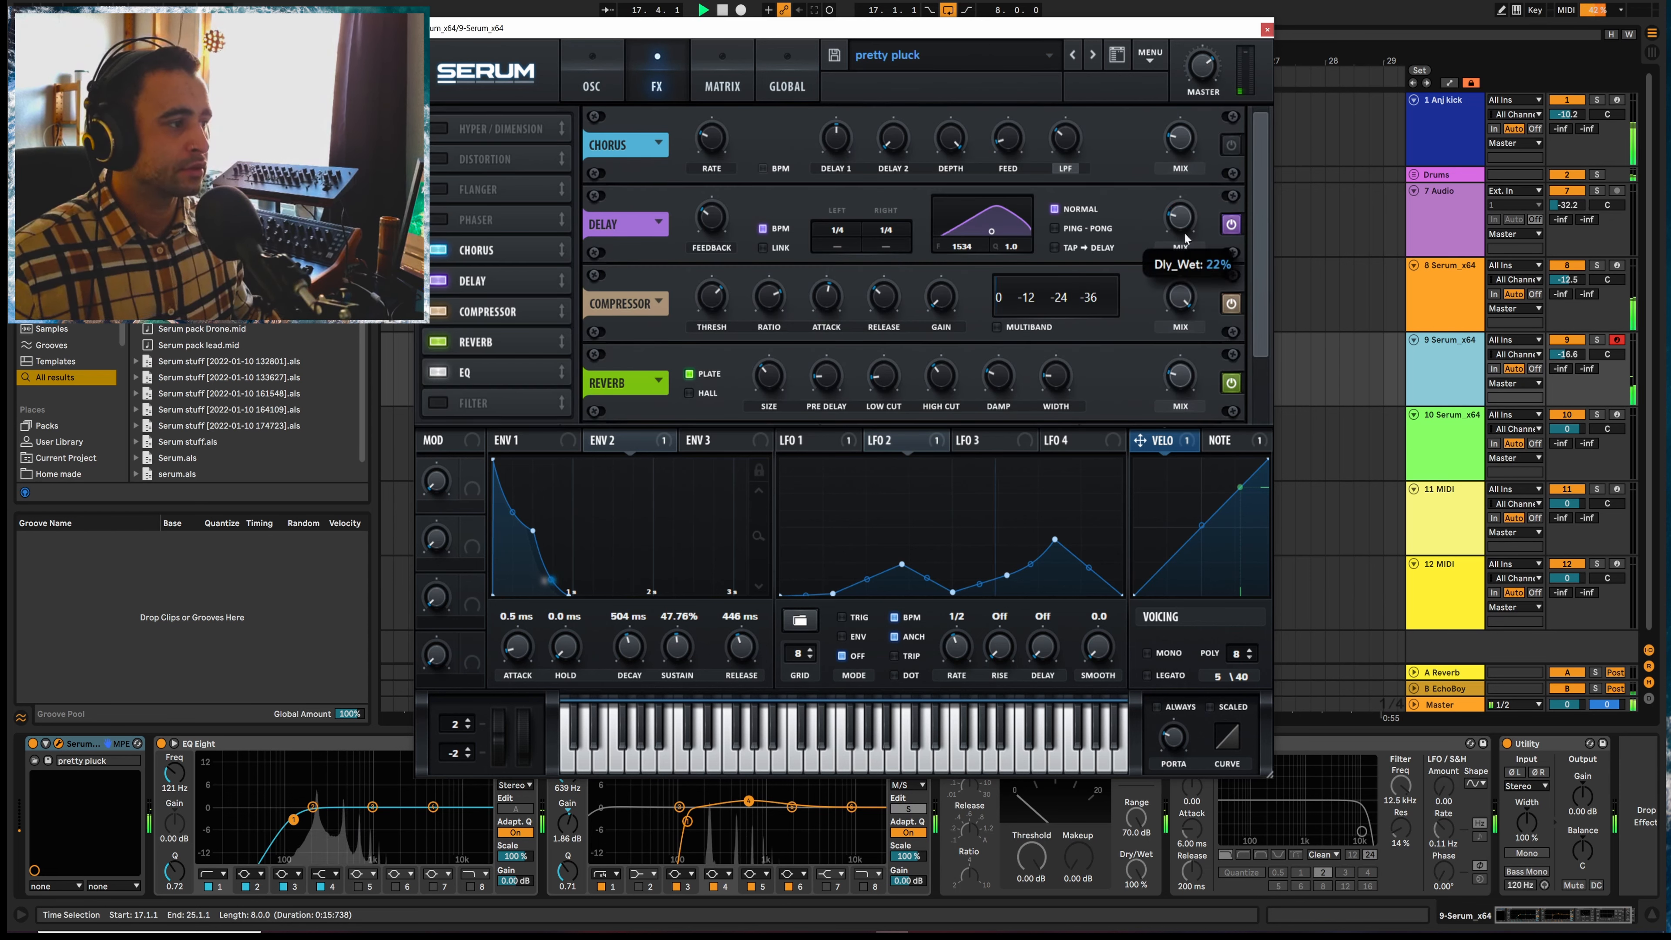
{"action": "mouse_move", "coordinate": [1168, 356]}
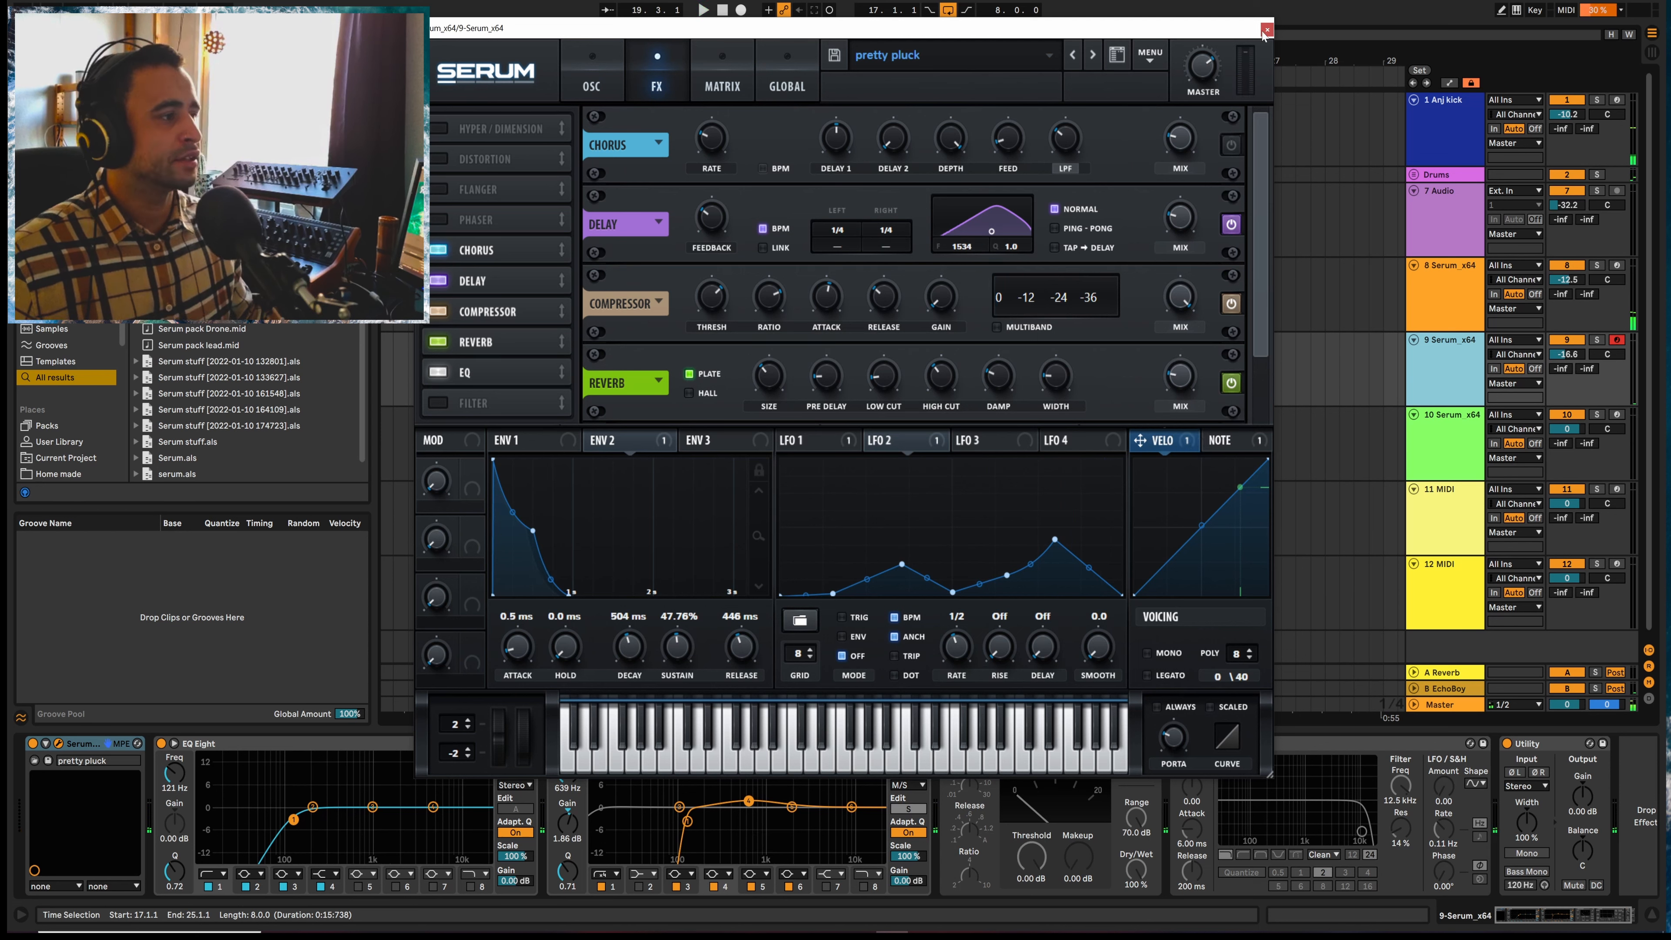
{"action": "key", "text": "space"}
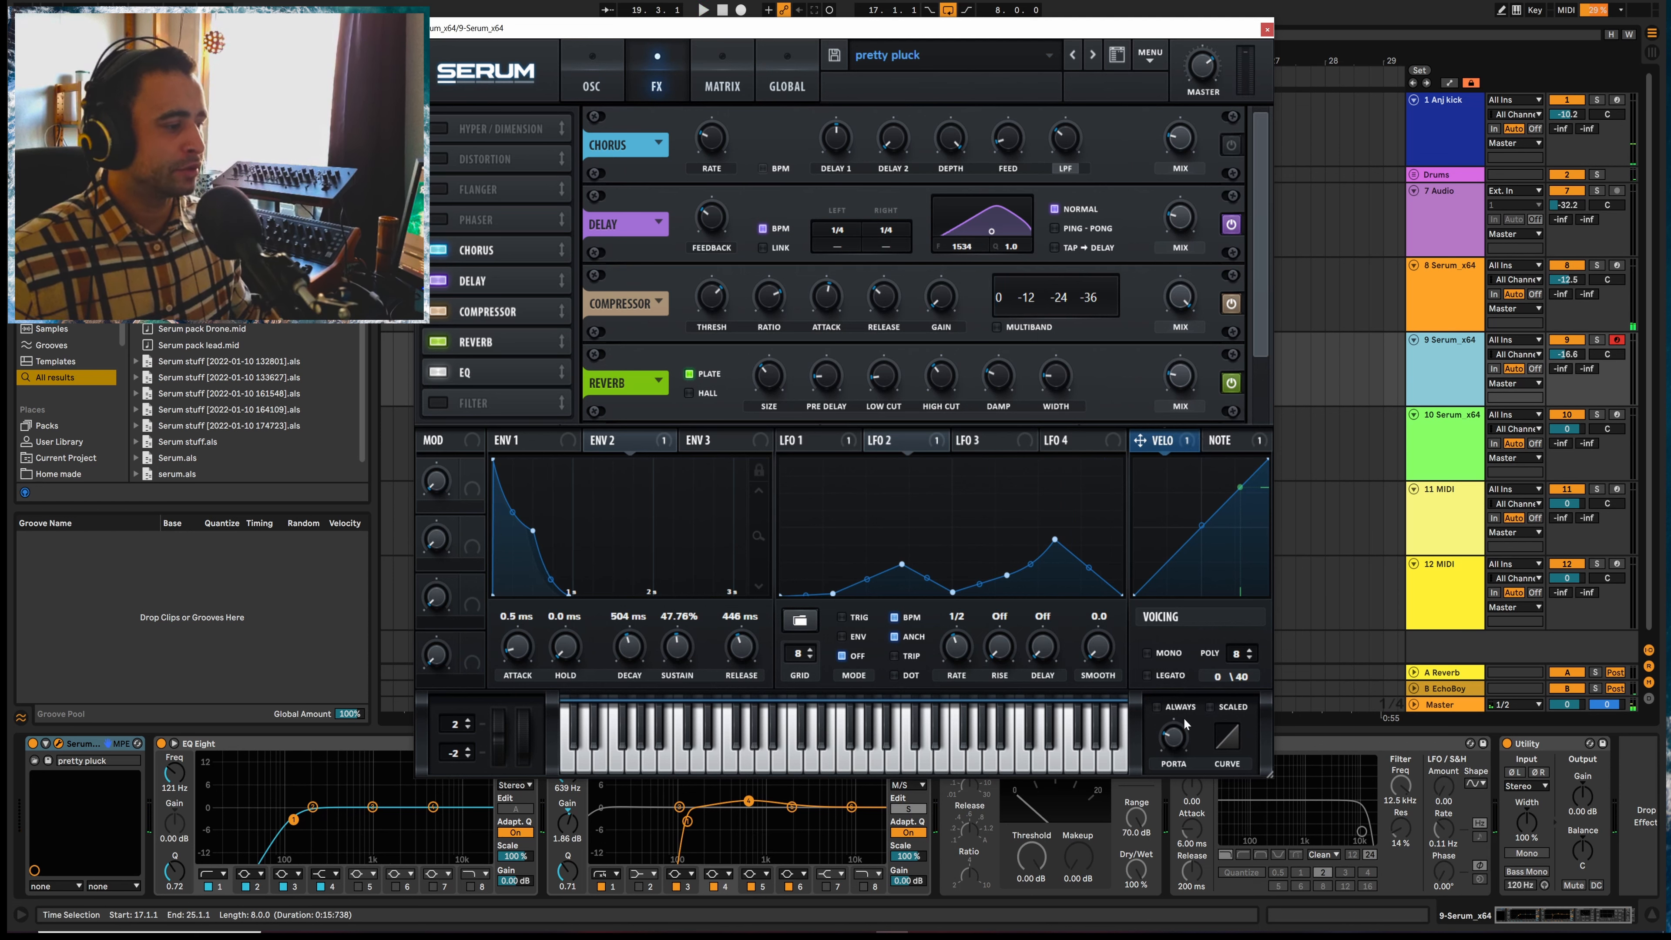
Try mono voicing on the pluck during playback and switch it back off
{"action": "key", "text": "space"}
{"action": "left_click", "coordinate": [1151, 655]}
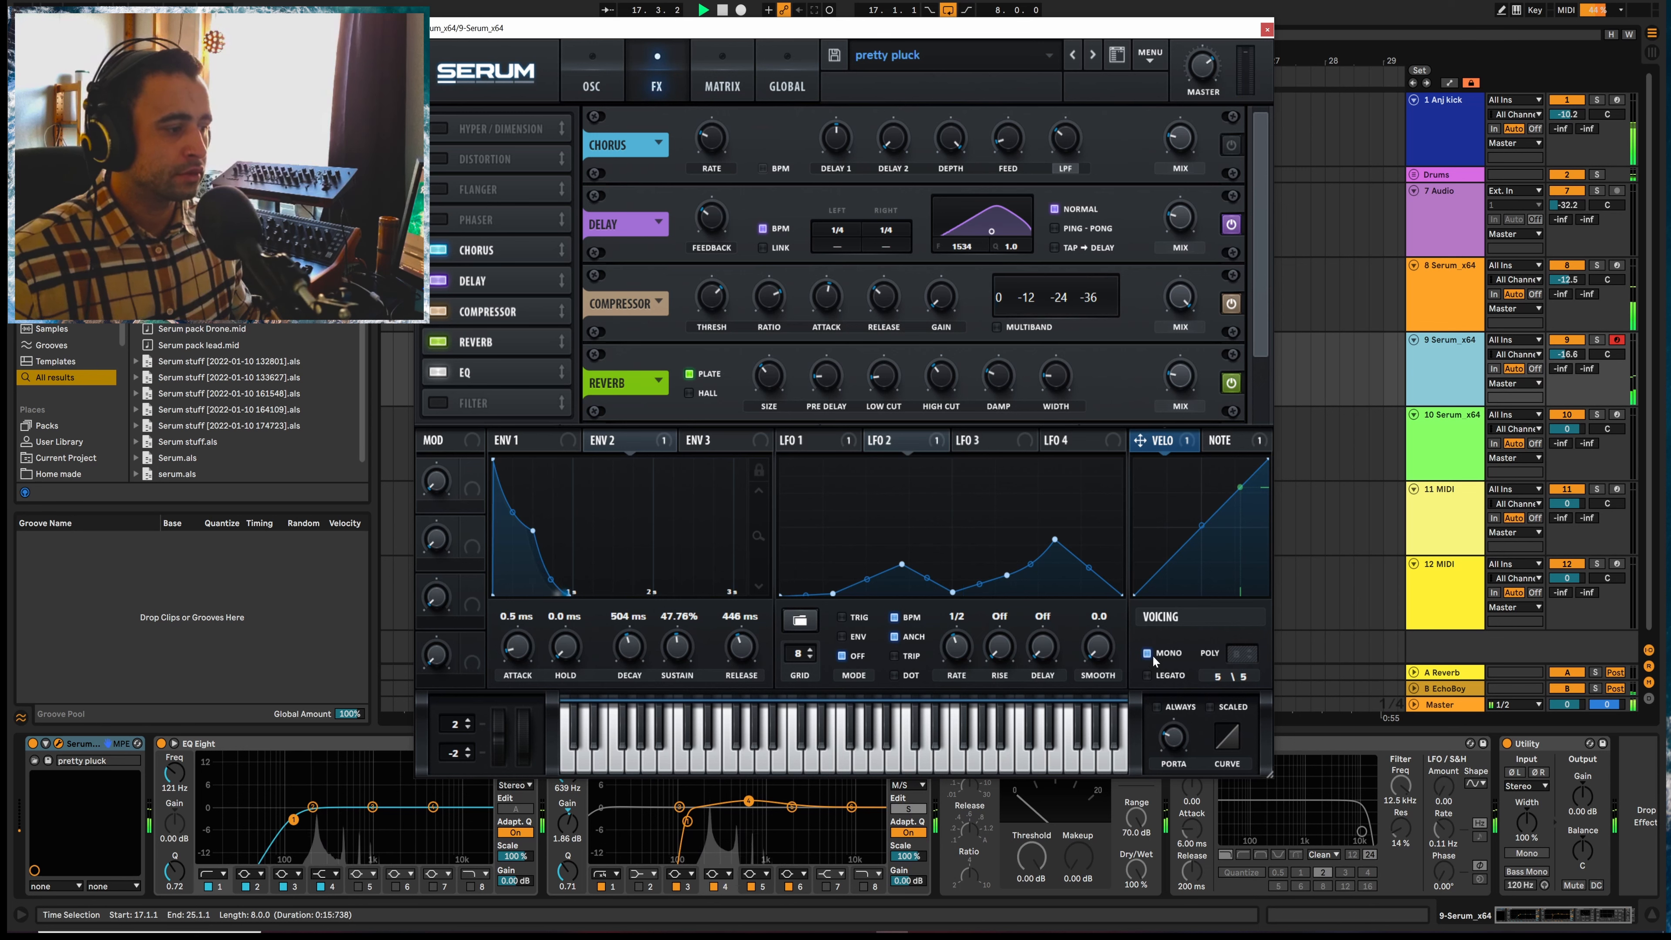
{"action": "left_click", "coordinate": [1149, 654]}
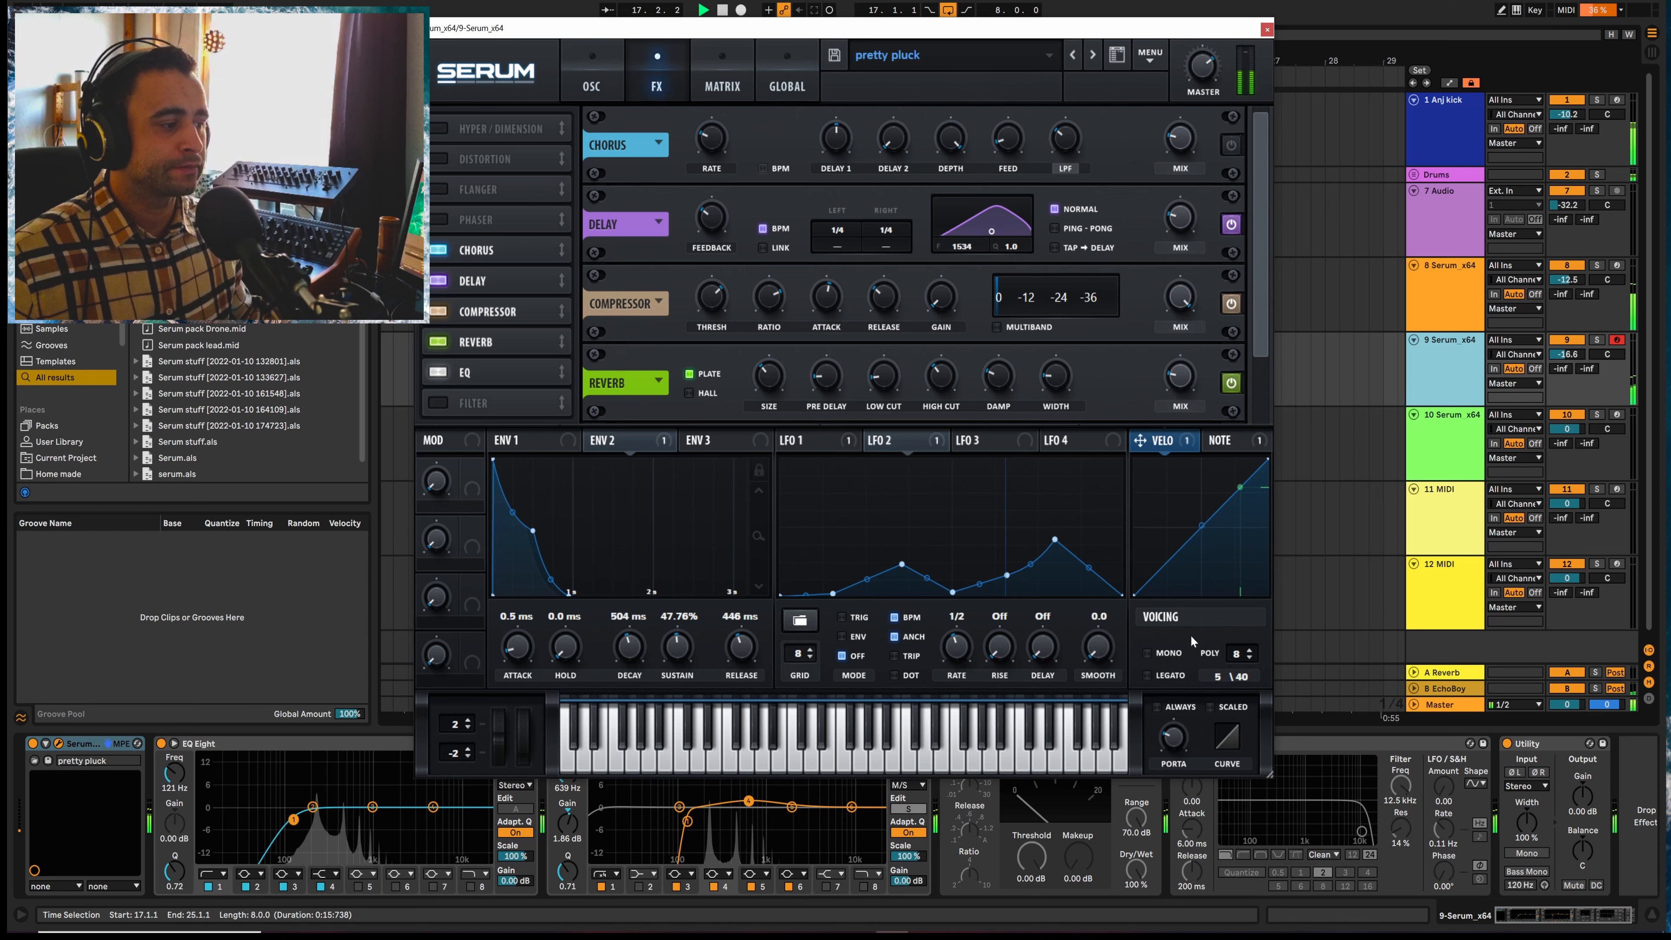
{"action": "key", "text": "space"}
Reduce the pluck's unison width to 53 for oscillator A and 55 for oscillator B while listening
{"action": "left_click", "coordinate": [787, 82]}
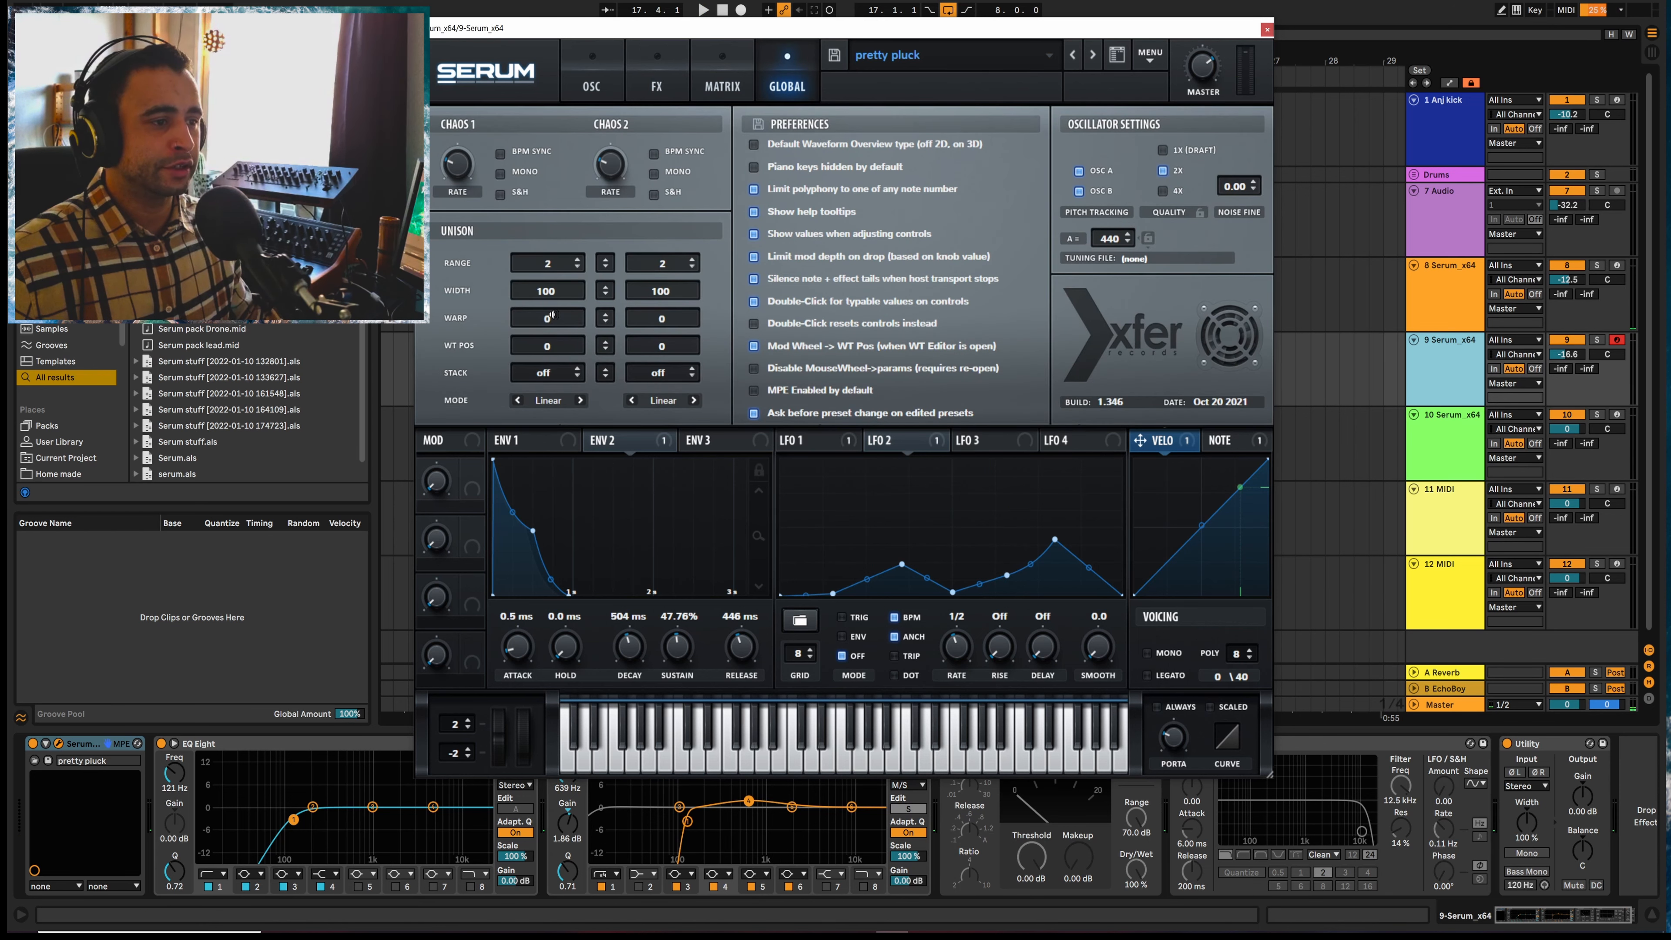
{"action": "key", "text": "space"}
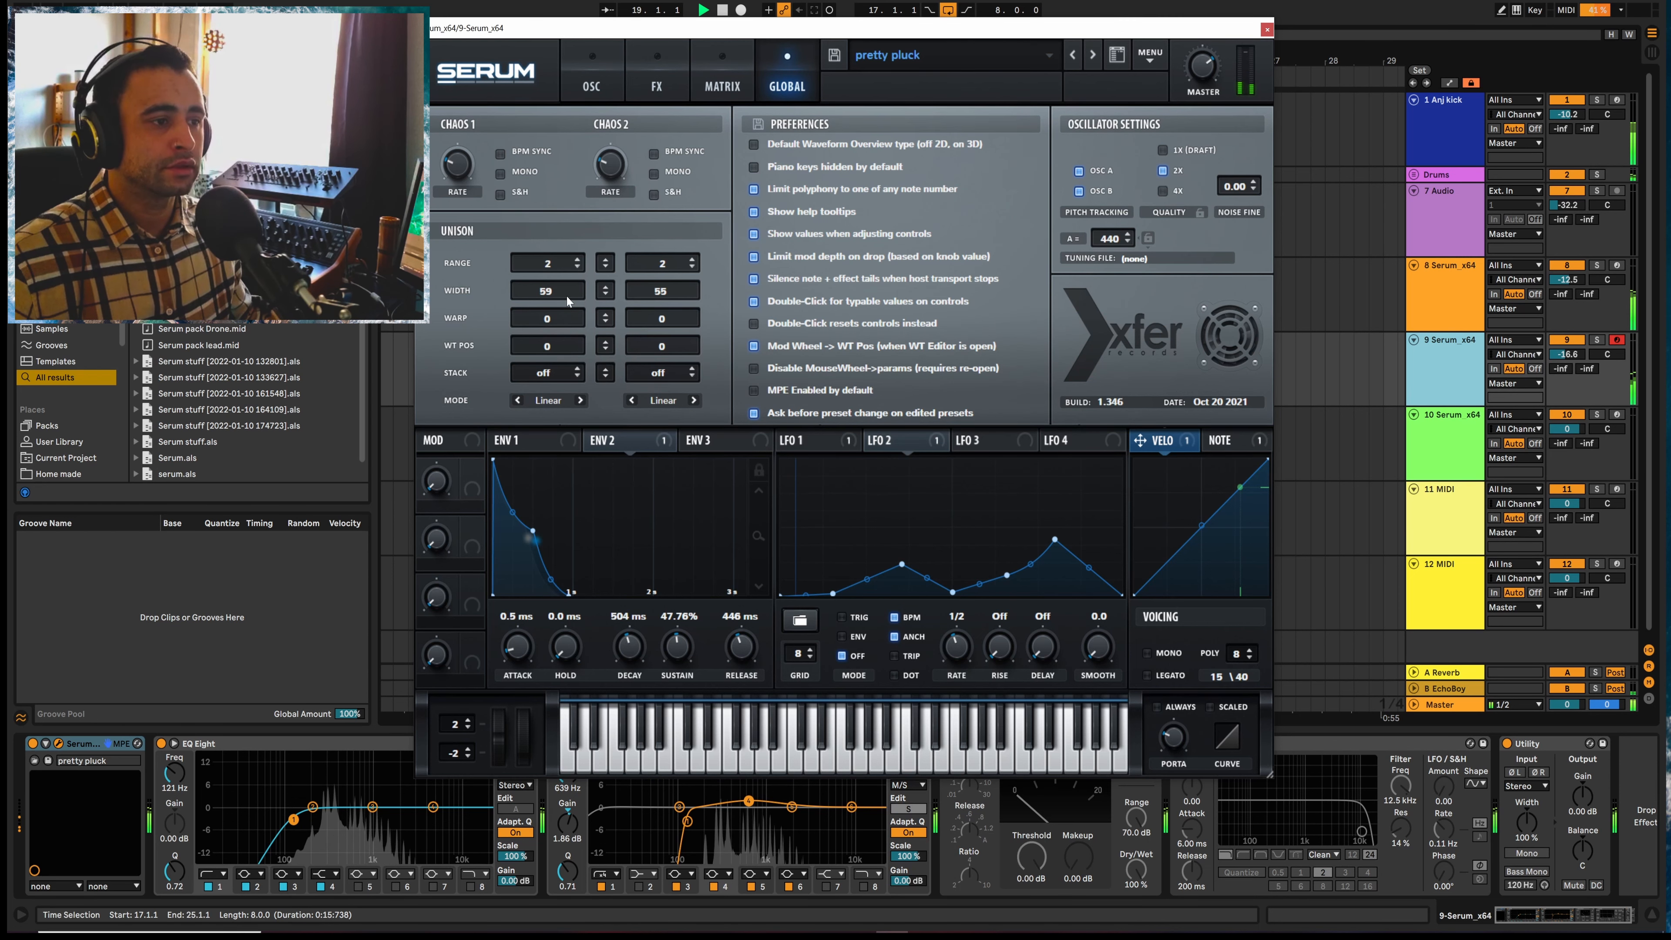
{"action": "left_click_drag", "start_coordinate": [556, 288], "coordinate": [555, 306]}
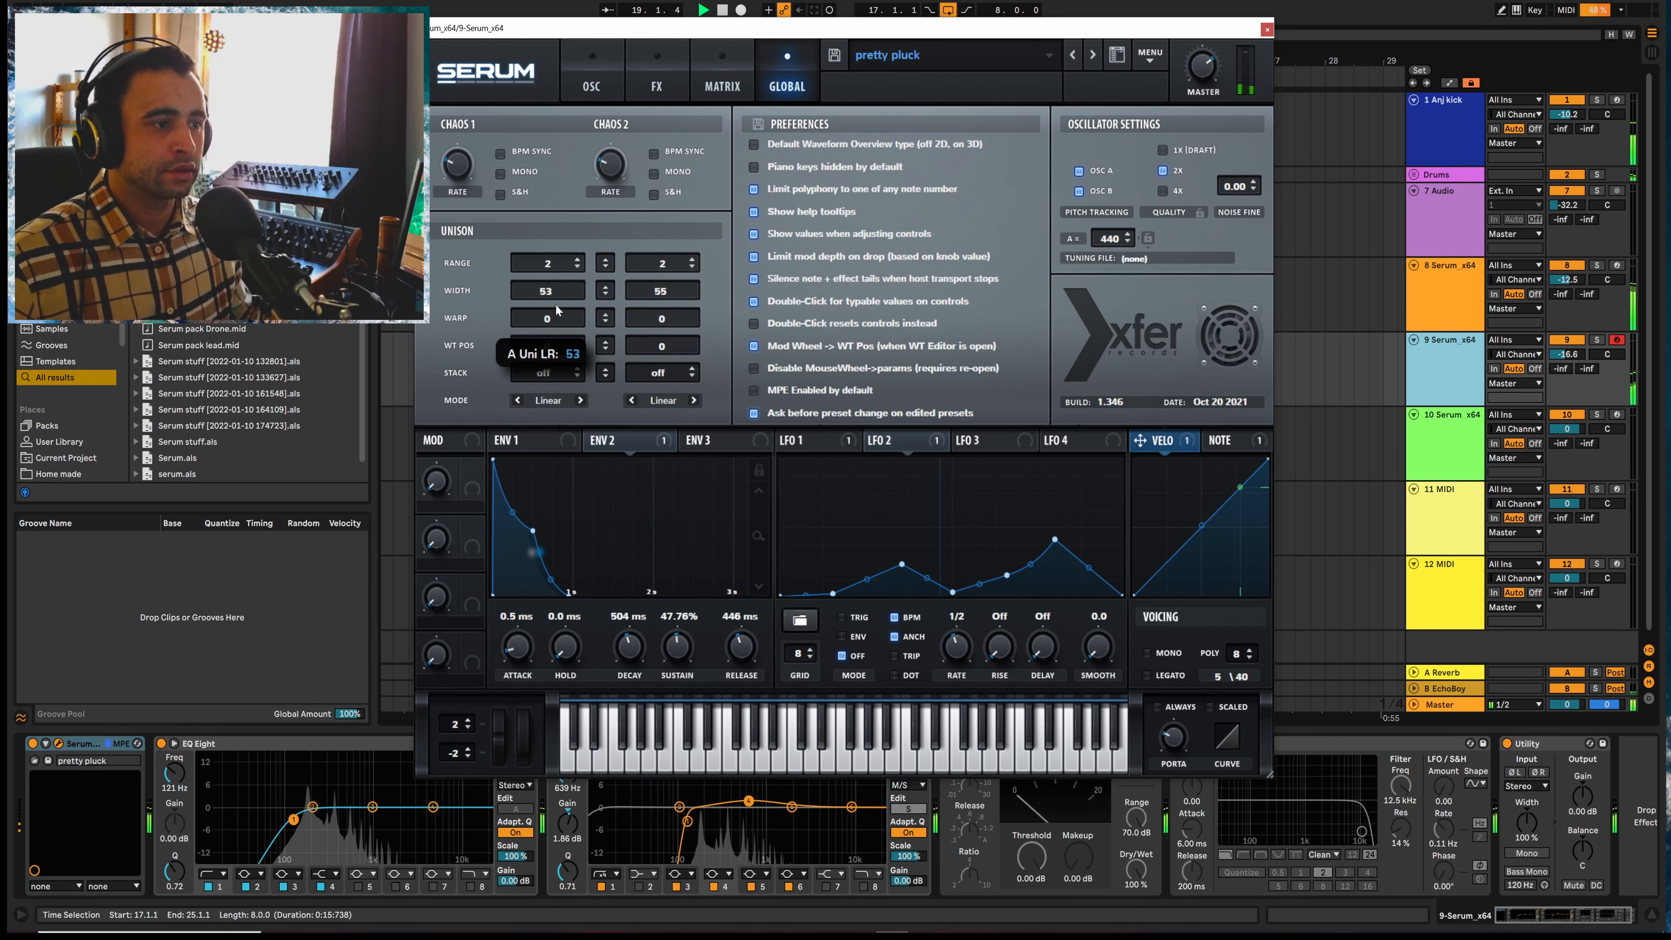
{"action": "key", "text": "space"}
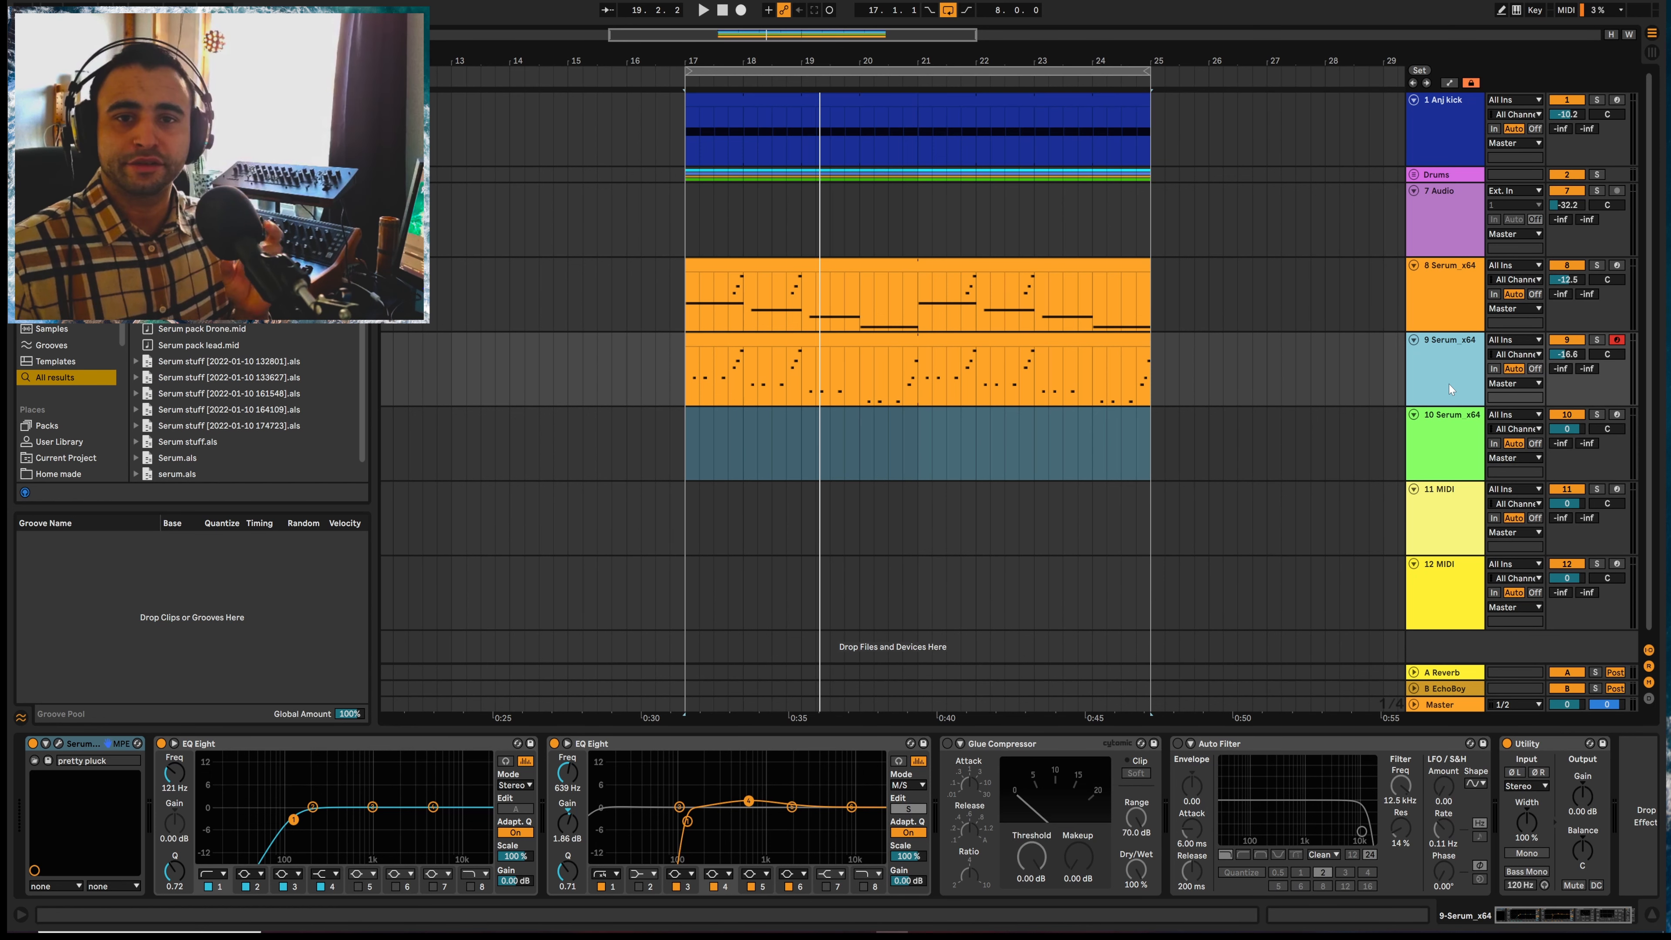
Bring up track 10's Serum, enlarge its window and enable the filter
{"action": "left_click", "coordinate": [1453, 467]}
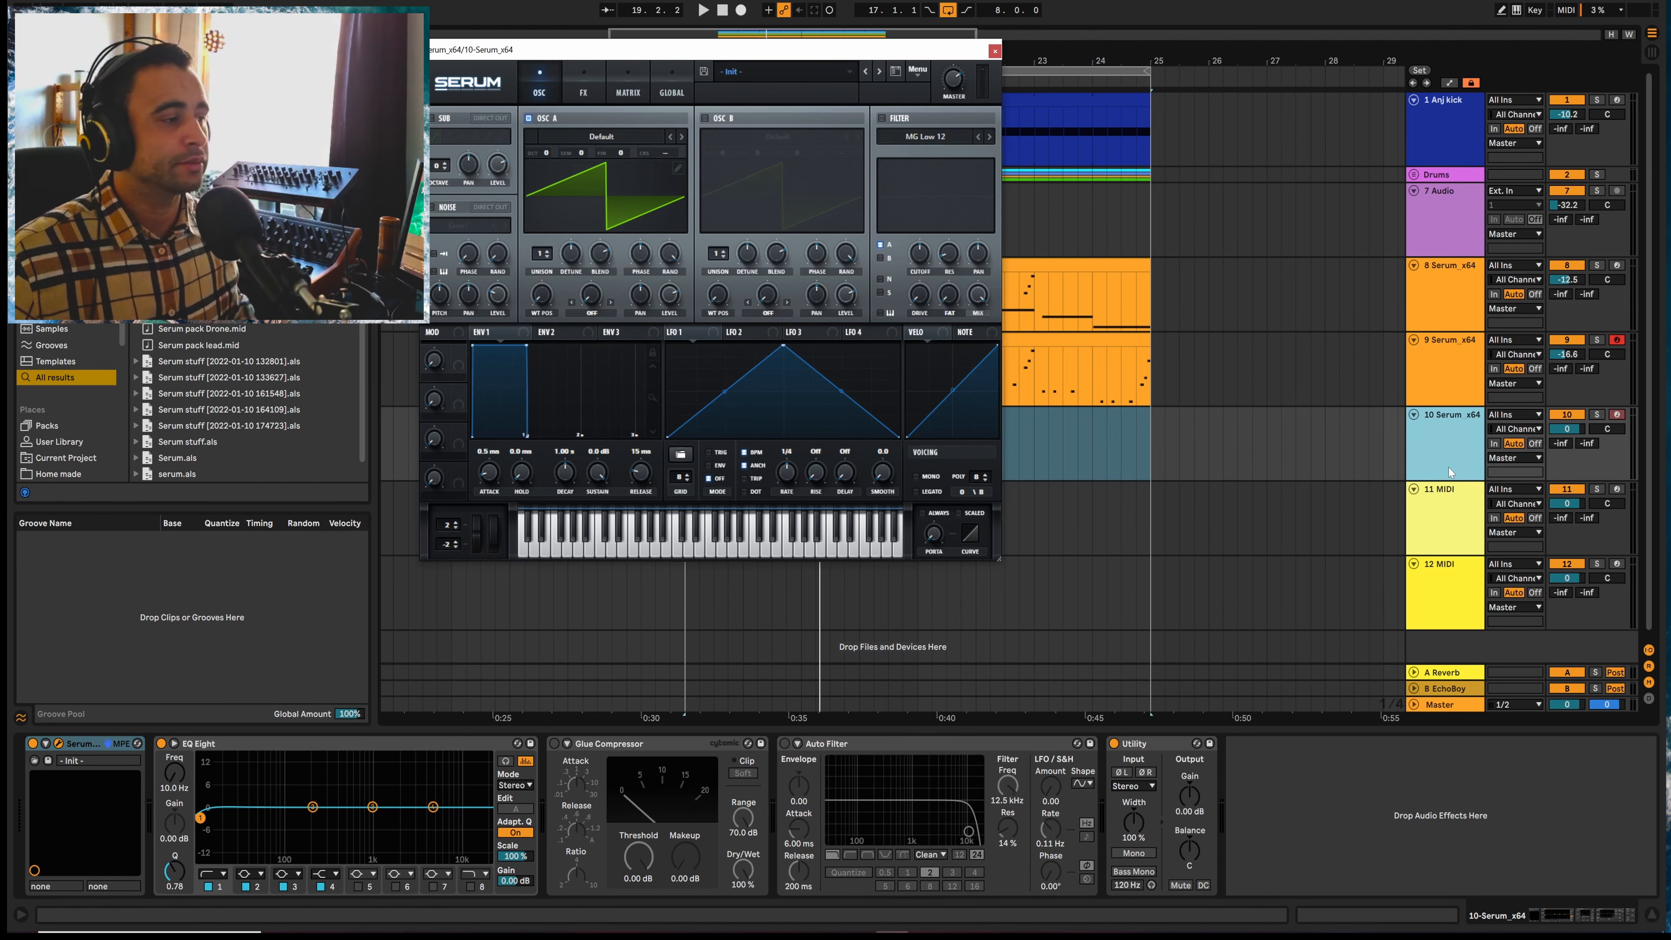
{"action": "left_click_drag", "start_coordinate": [726, 54], "coordinate": [833, 63]}
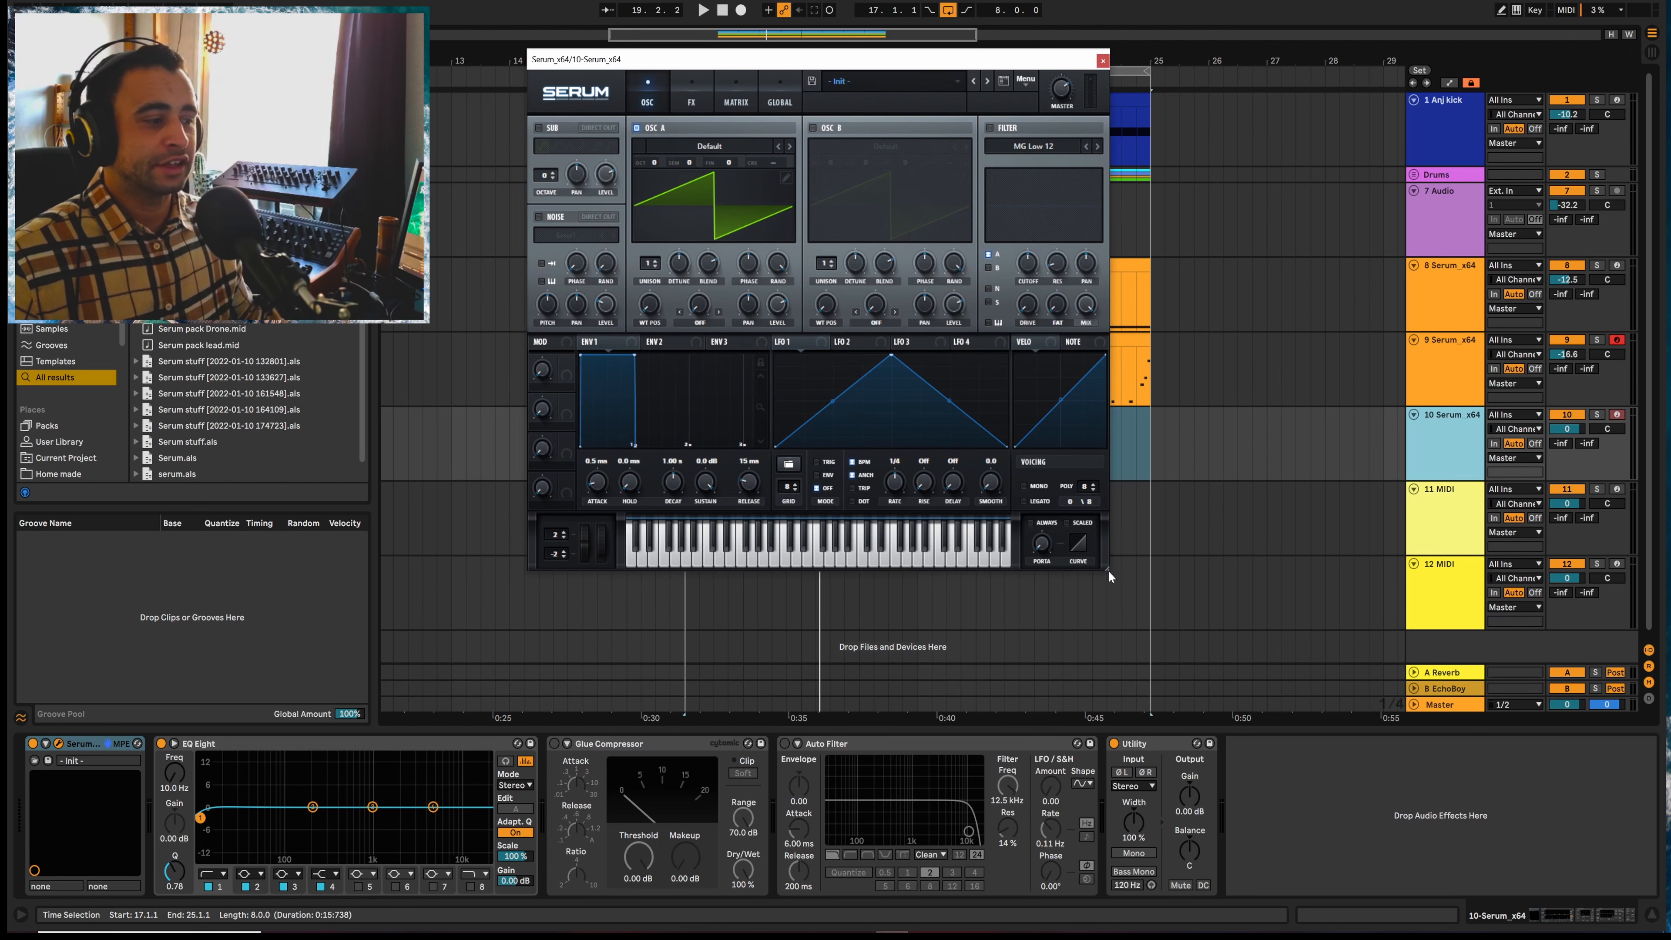
{"action": "left_click_drag", "start_coordinate": [1106, 567], "coordinate": [1328, 719]}
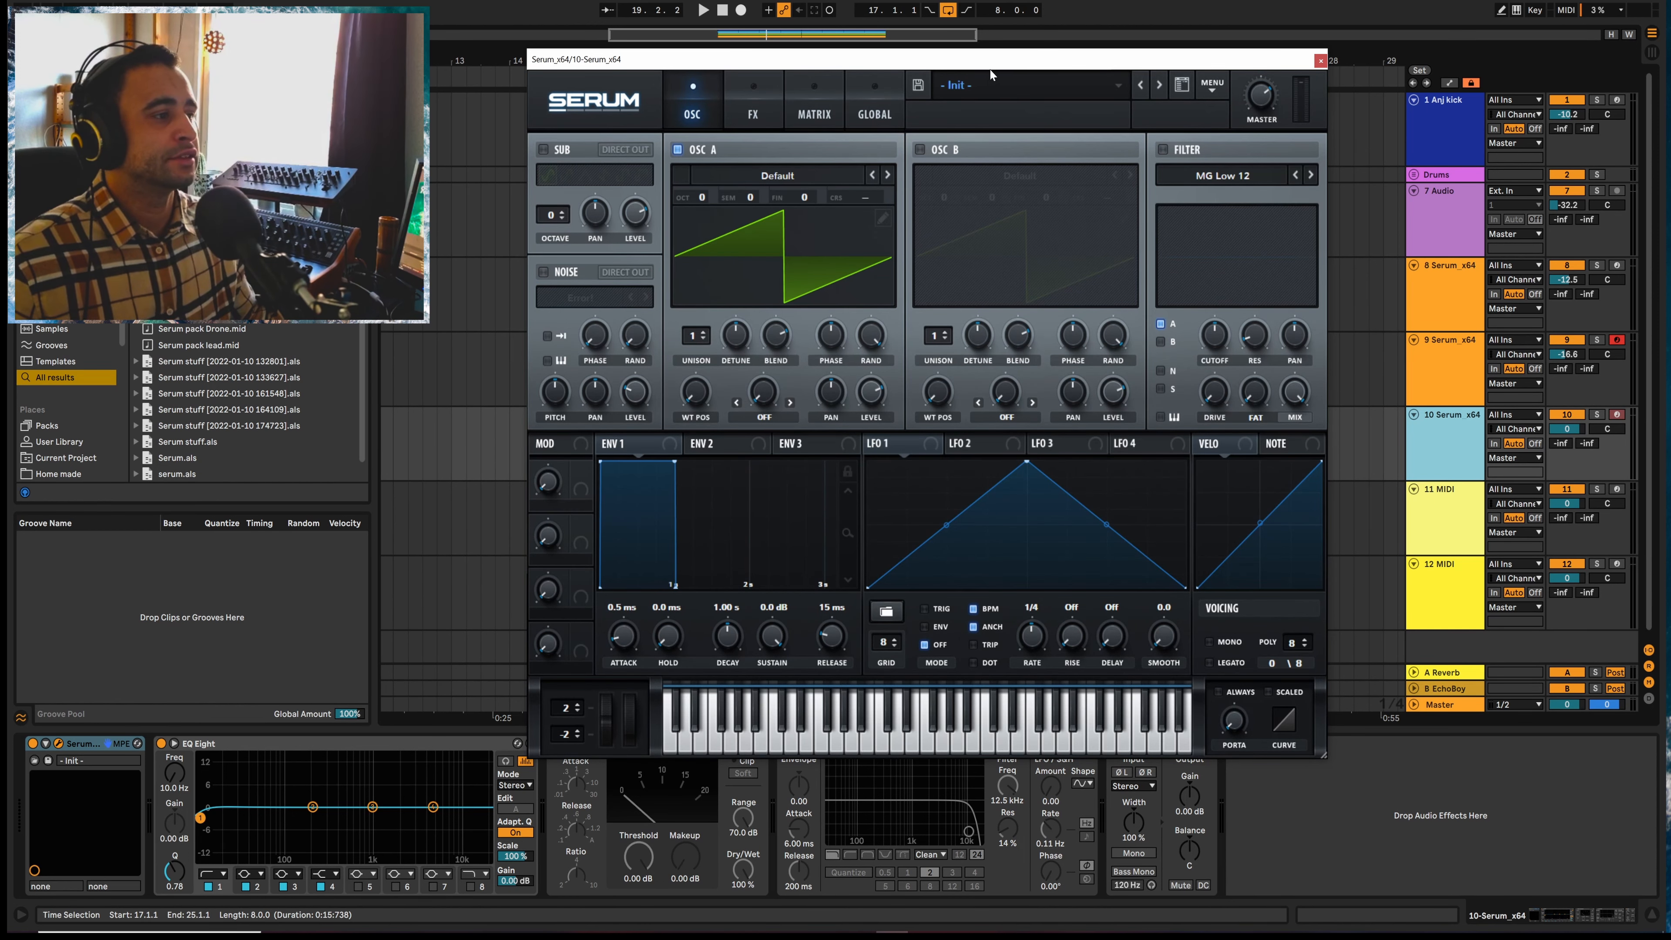
{"action": "left_click_drag", "start_coordinate": [959, 73], "coordinate": [923, 64]}
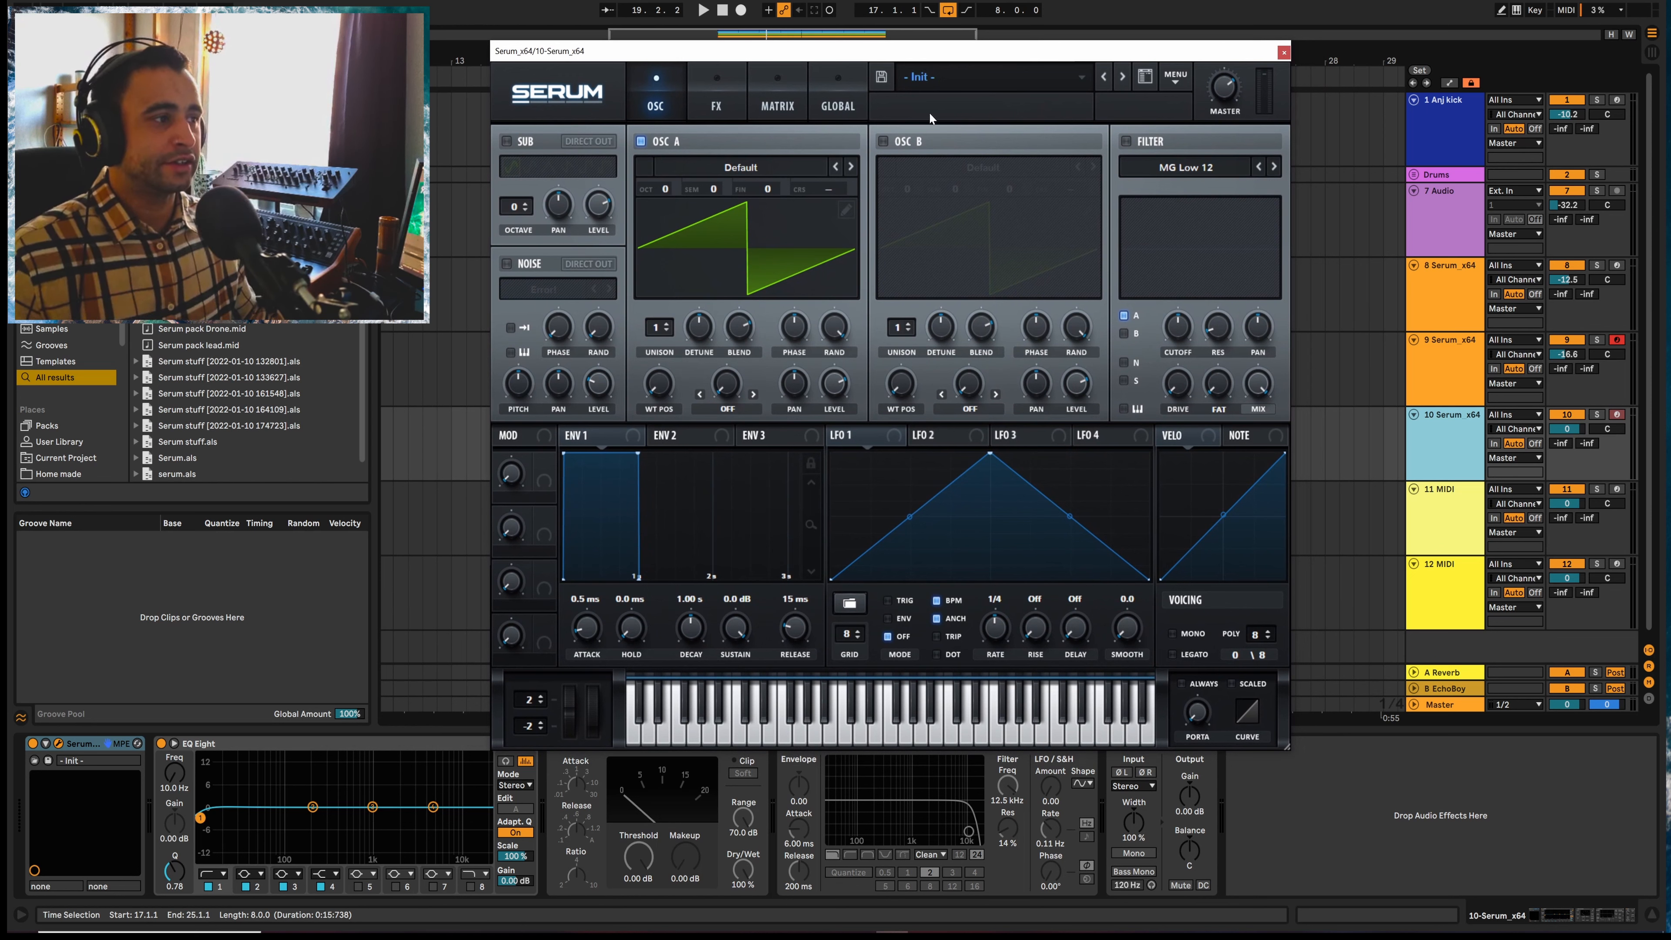
{"action": "left_click", "coordinate": [1126, 143]}
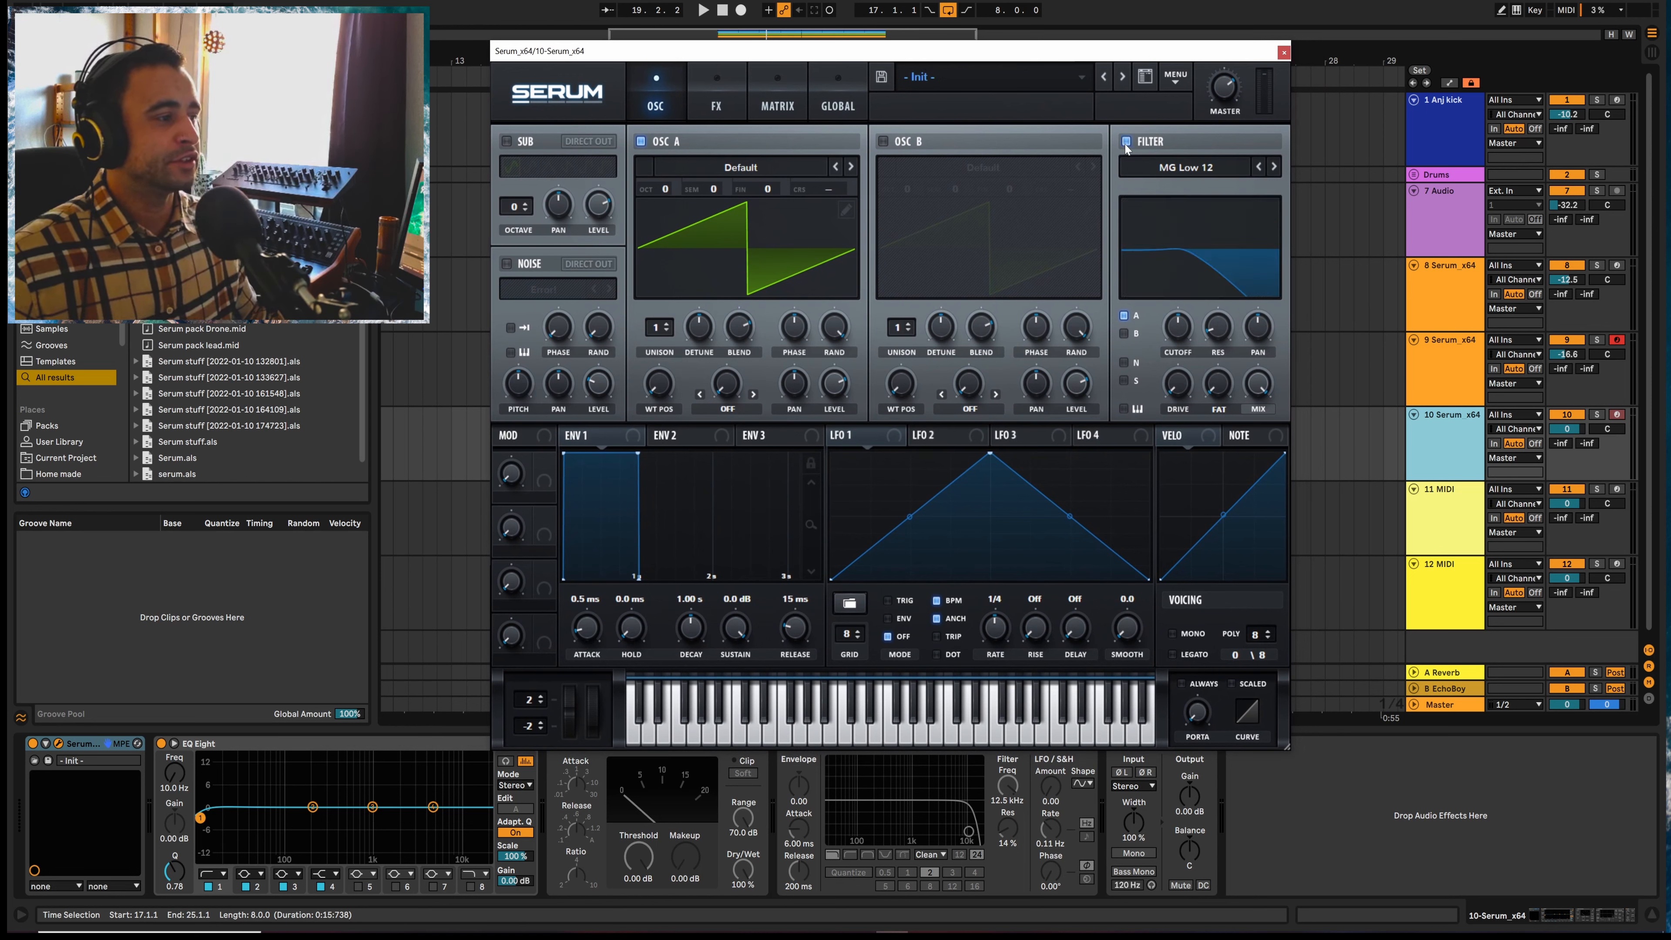
{"action": "left_click", "coordinate": [1284, 54]}
Copy the track 8 melody clip to track 10 and delete its short ascending notes, keeping only the four long notes
{"action": "left_click_drag", "start_coordinate": [788, 266], "coordinate": [595, 518]}
{"action": "double_click", "coordinate": [779, 421]}
{"action": "left_click", "coordinate": [589, 529]}
{"action": "key", "text": "Delete"}
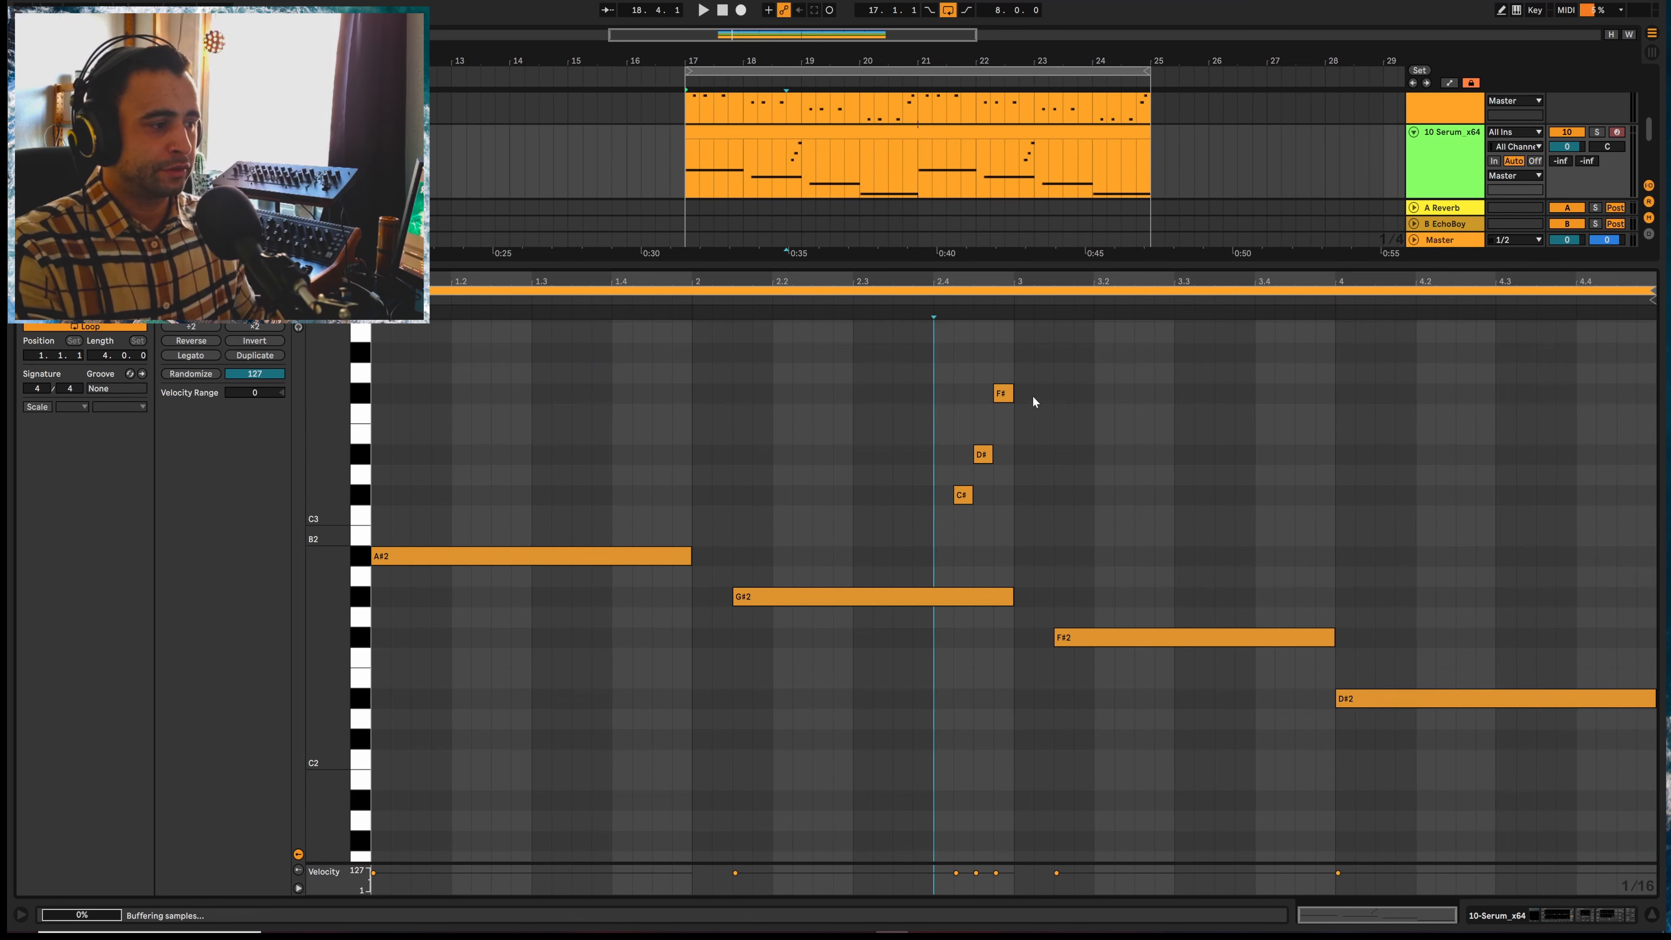
{"action": "left_click_drag", "start_coordinate": [1033, 395], "coordinate": [934, 517]}
{"action": "key", "text": "Delete"}
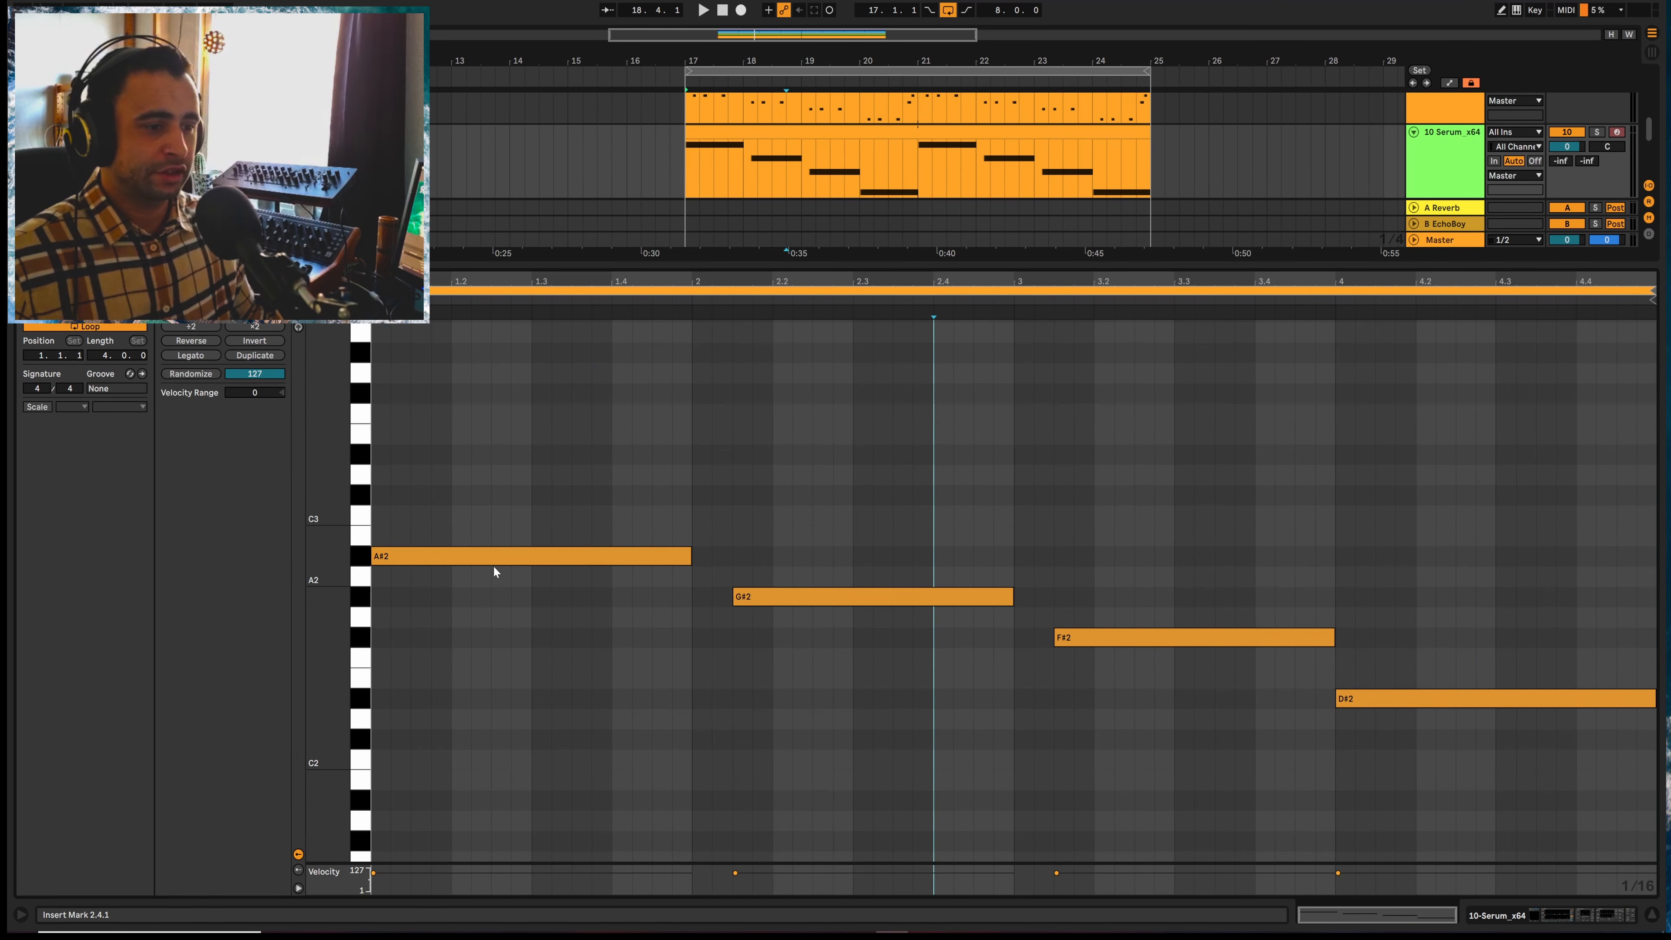
Transpose all notes in the track 10 clip up one octave and listen to the result
{"action": "key", "text": "ctrl+a"}
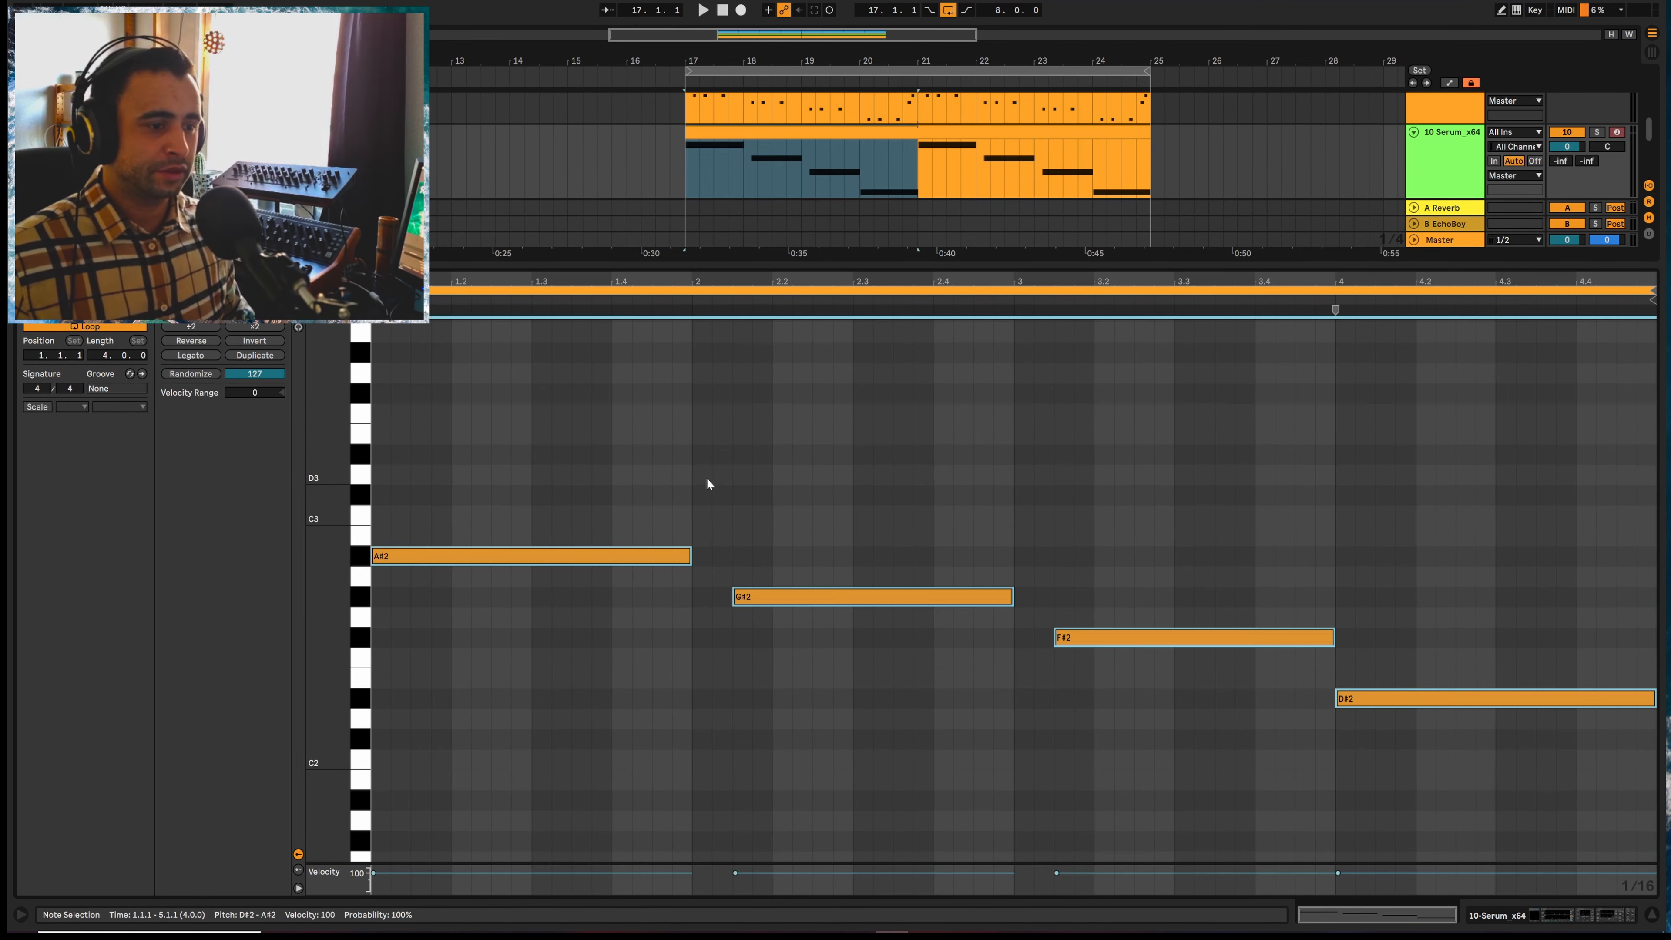
{"action": "key", "text": "shift+Up"}
{"action": "key", "text": "space"}
{"action": "left_click", "coordinate": [1543, 915]}
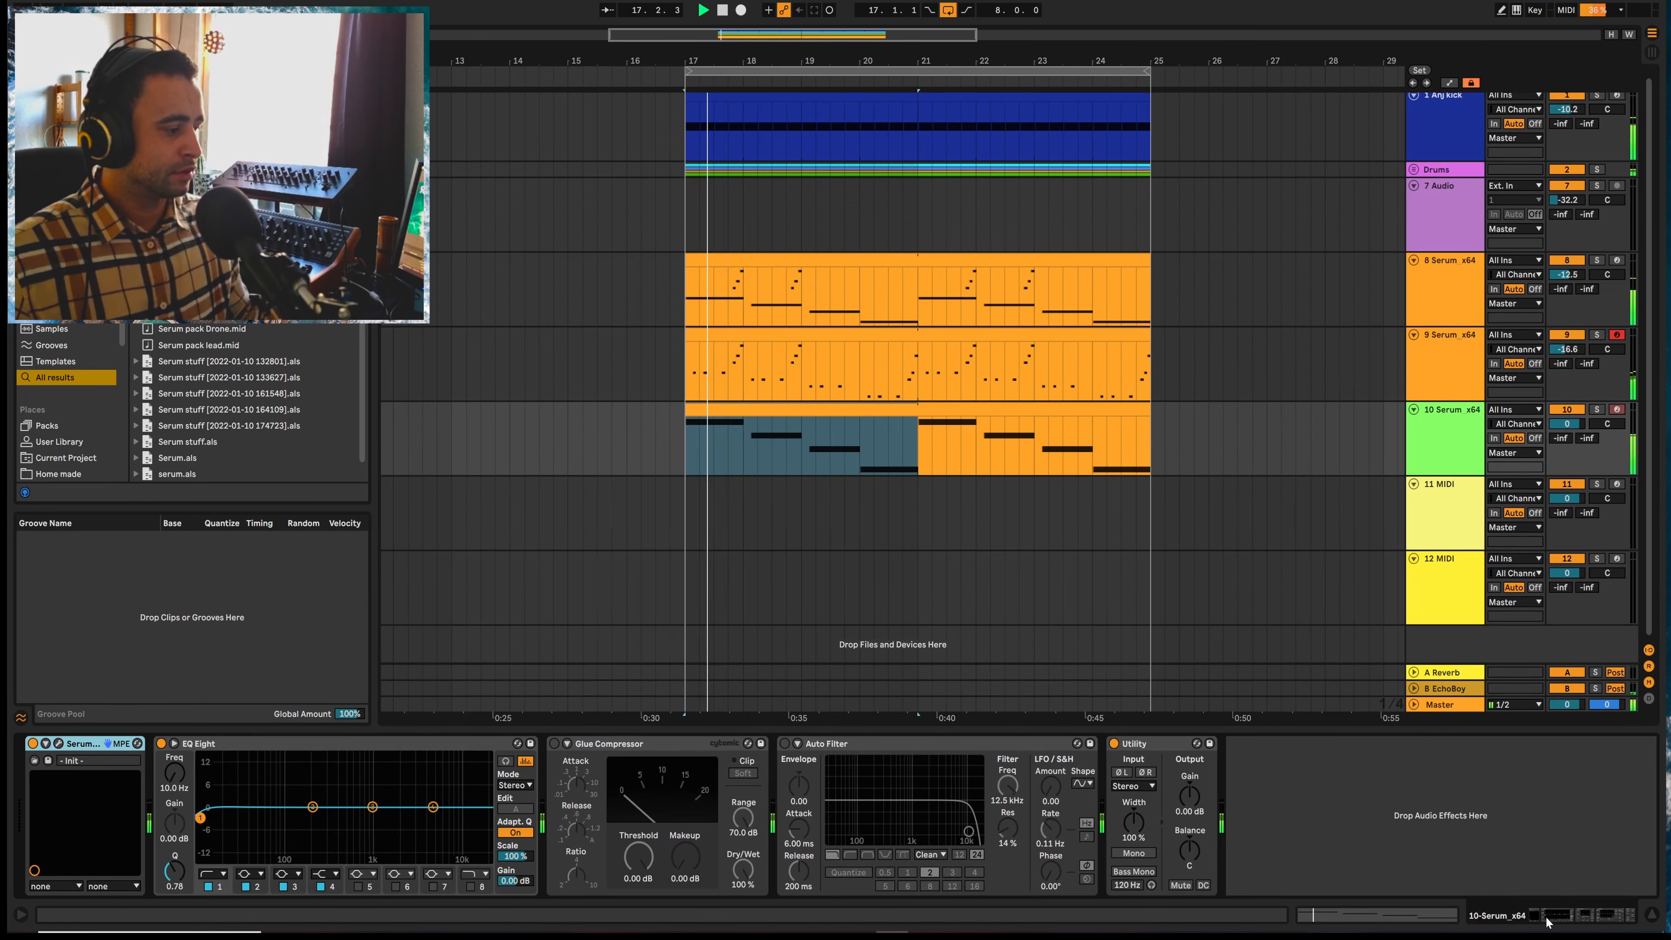
{"action": "left_click", "coordinate": [1452, 448]}
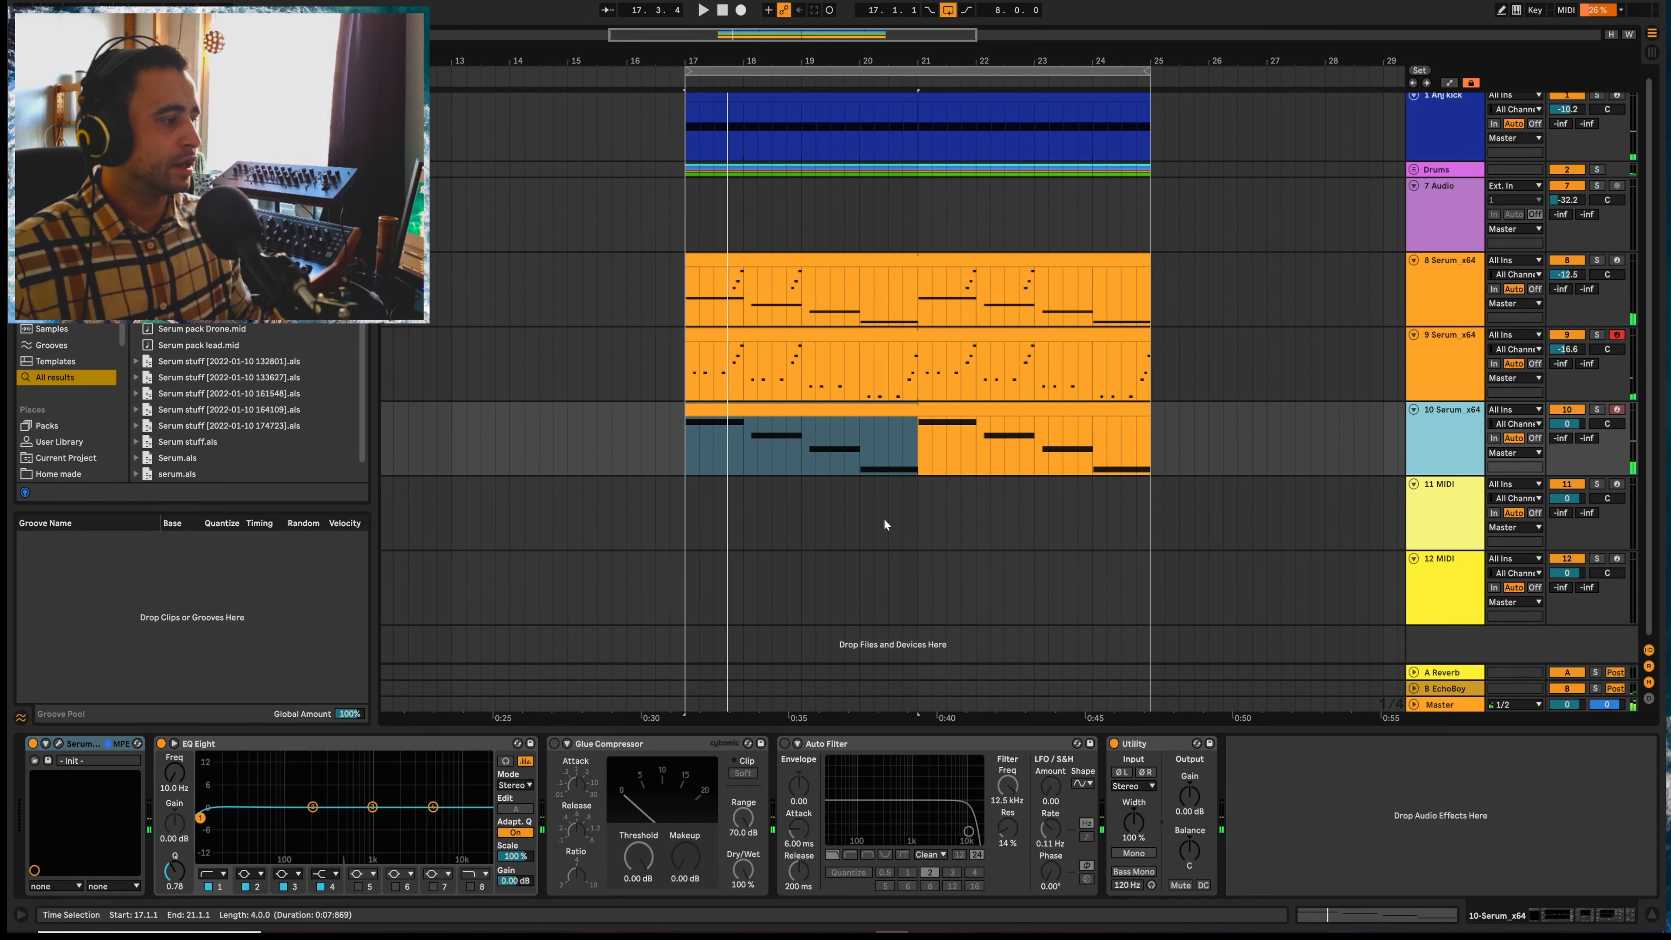
Set track 10's Serum filter to MG Low 24 with a lower cutoff and oscillator A's octave to -1
{"action": "left_click", "coordinate": [59, 744]}
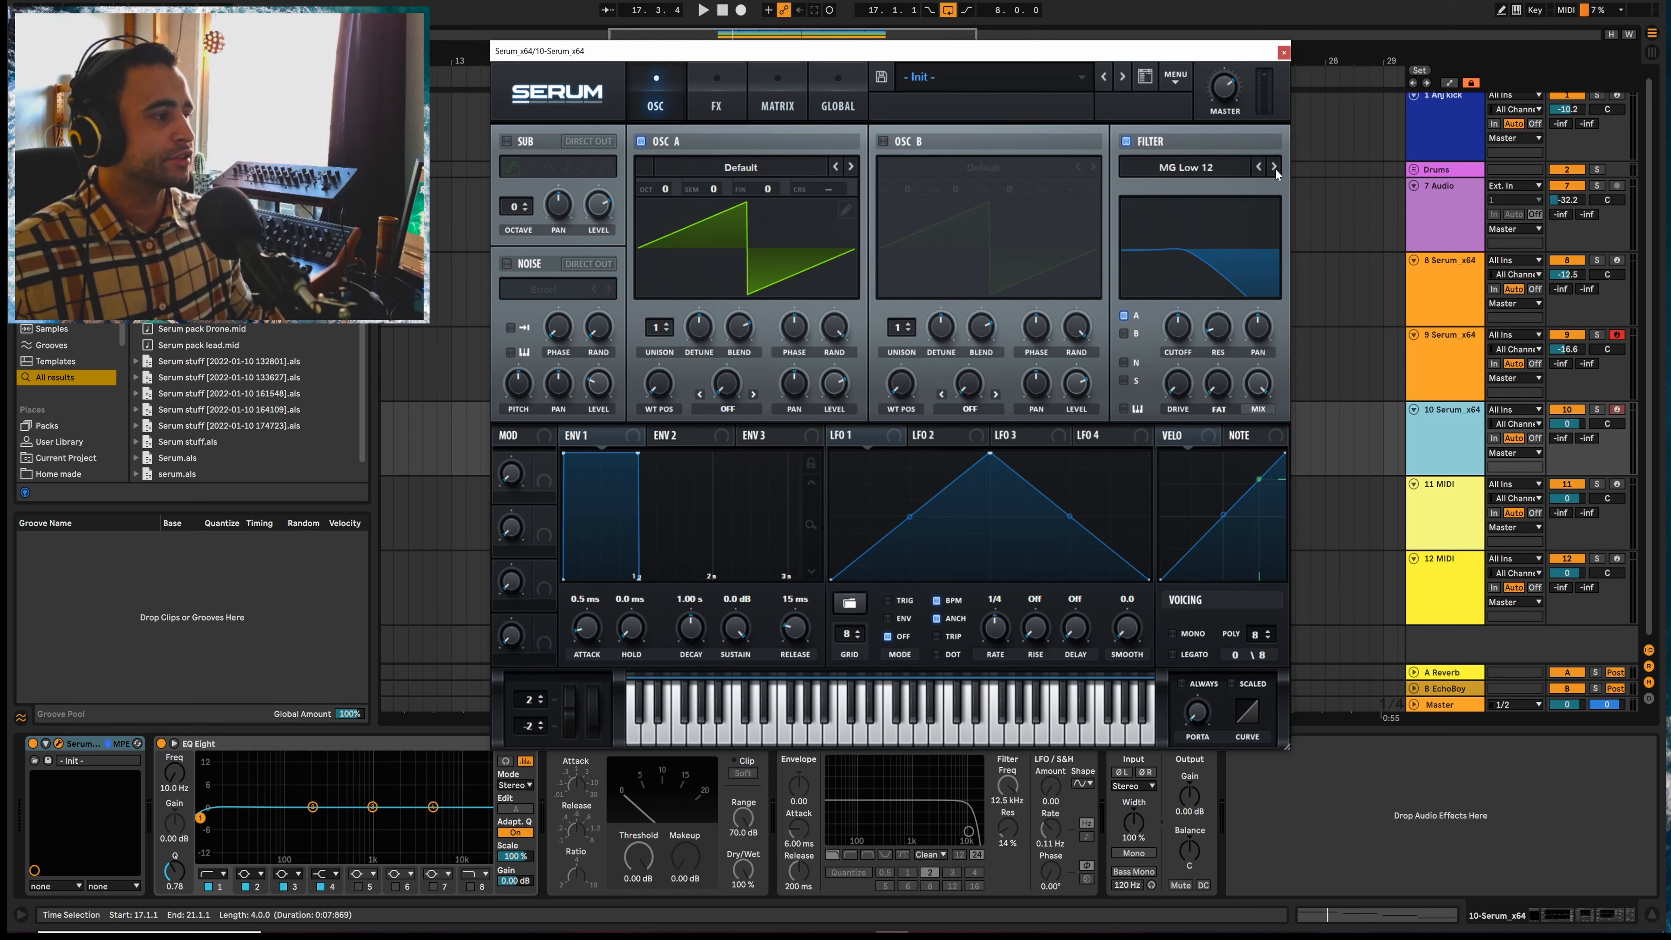
{"action": "left_click_drag", "start_coordinate": [1178, 329], "coordinate": [1178, 355]}
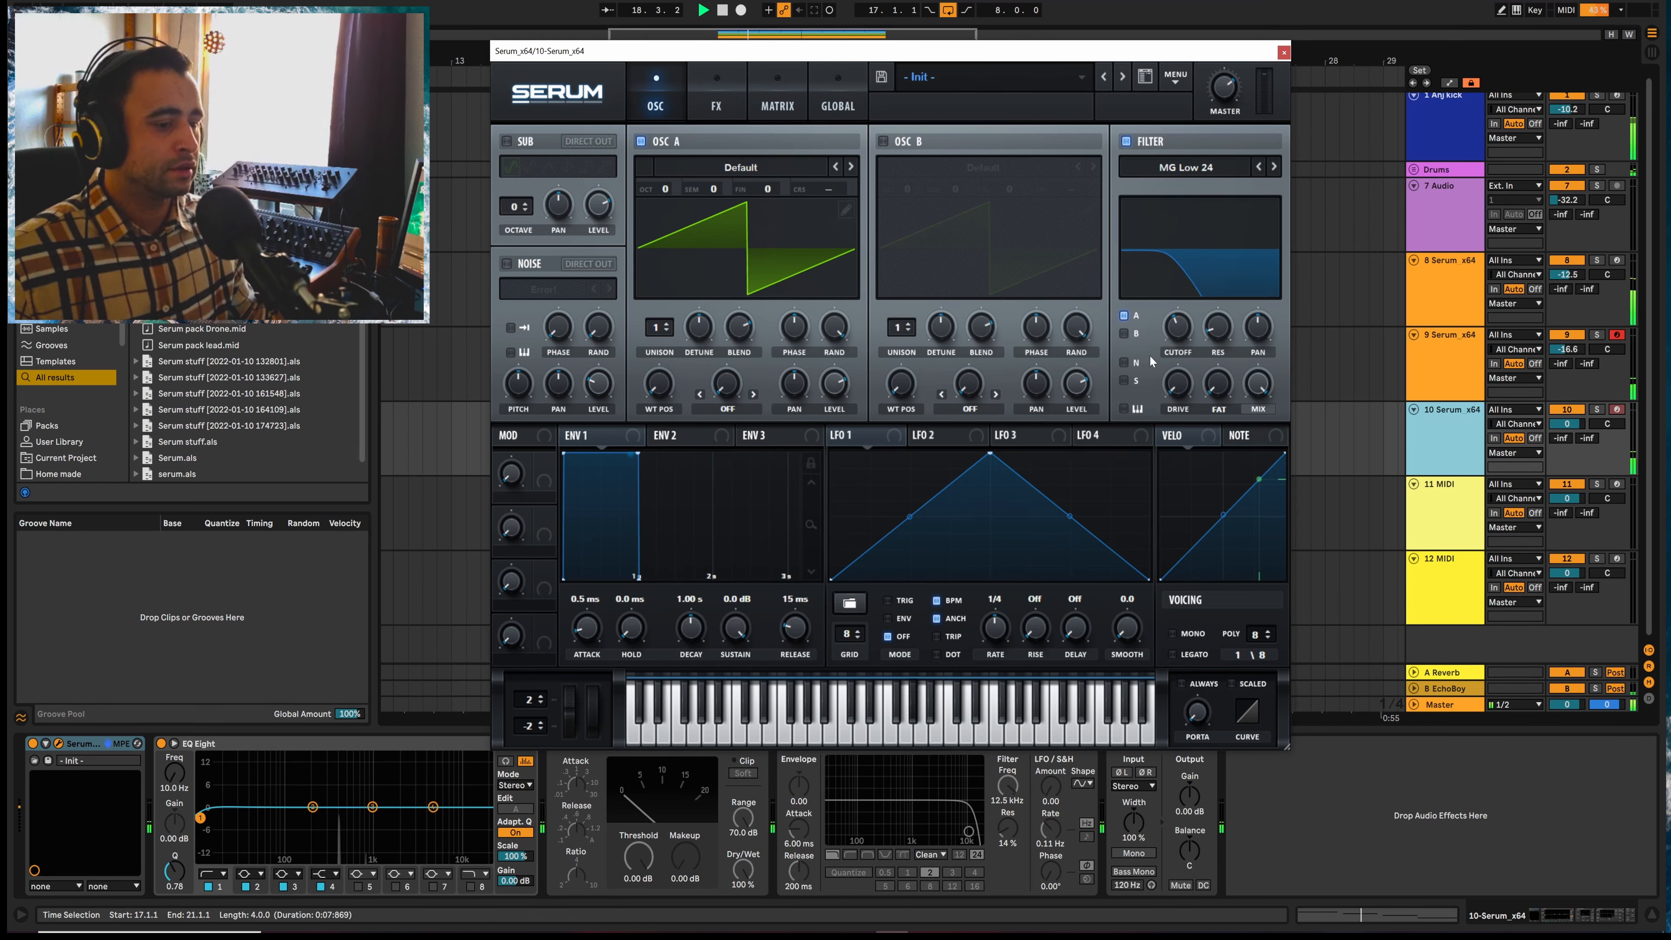
{"action": "left_click_drag", "start_coordinate": [666, 188], "coordinate": [670, 208]}
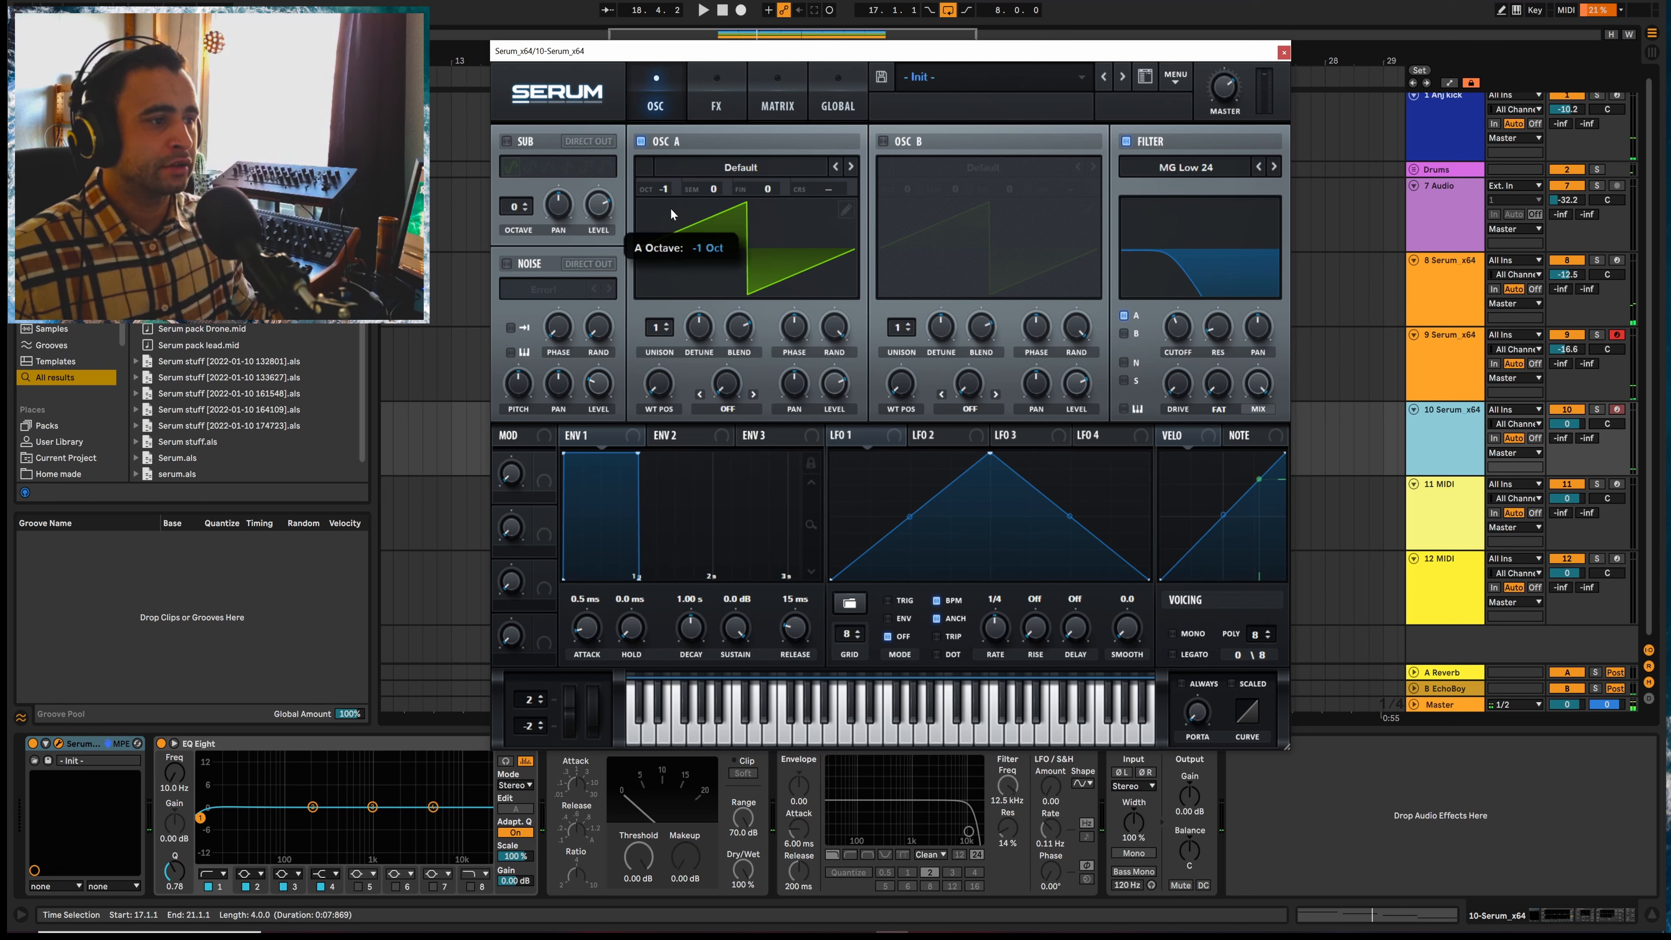
{"action": "key", "text": "space"}
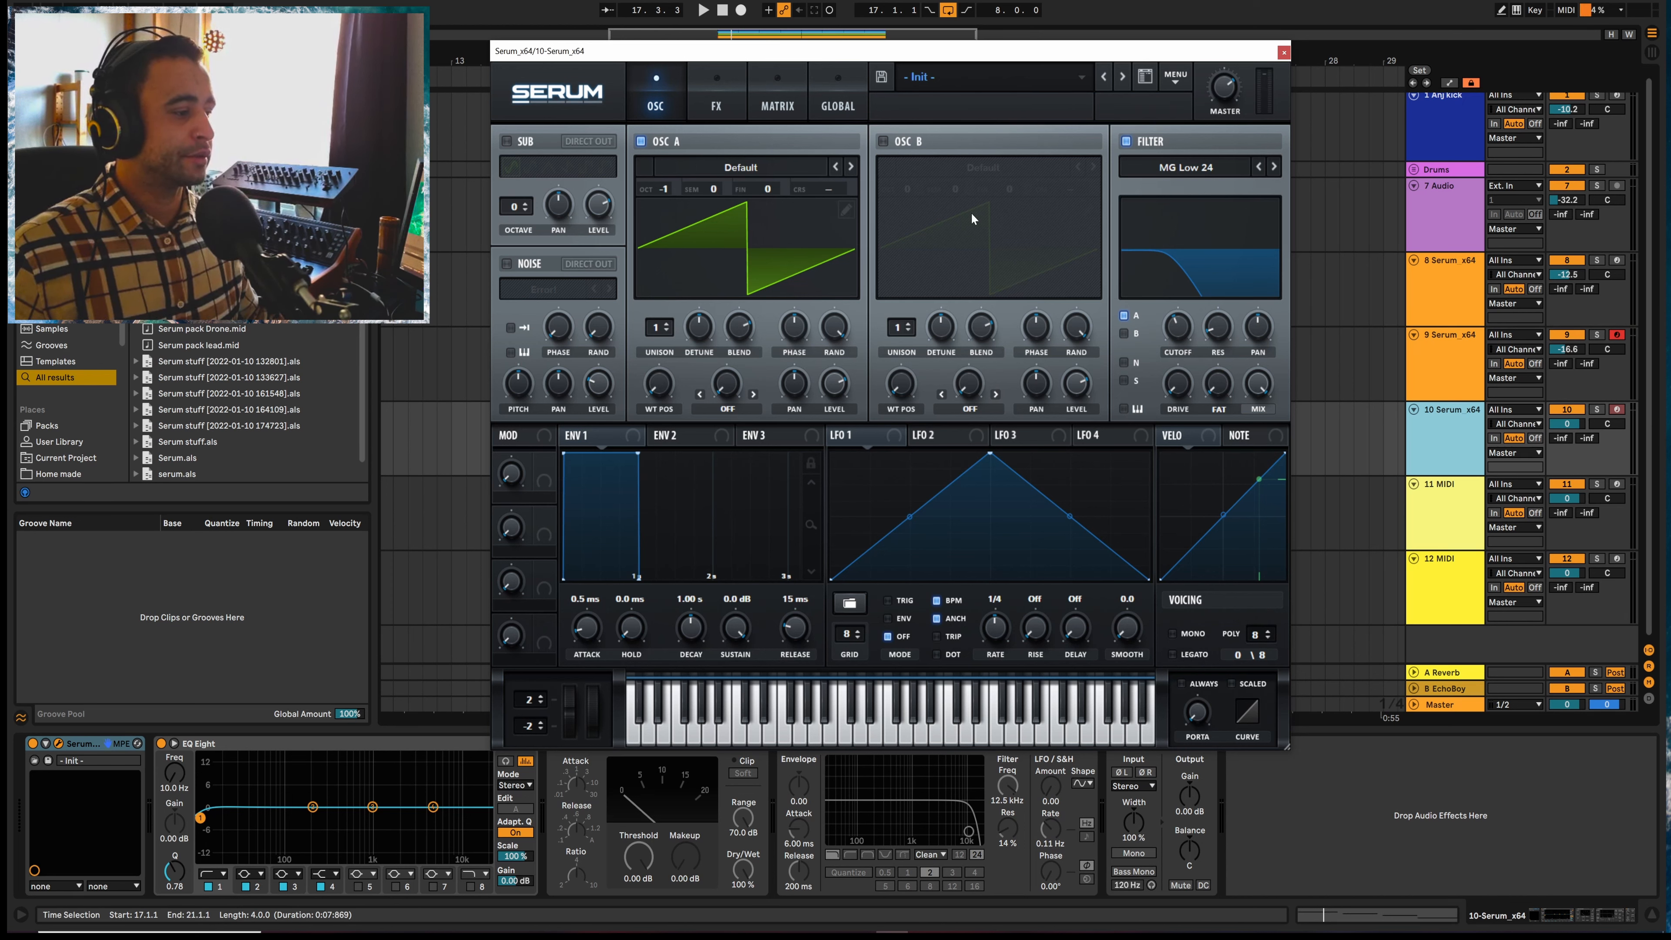
Enable oscillator B at +7 semitones, route it through the filter and adjust its level during playback
{"action": "left_click", "coordinate": [883, 141]}
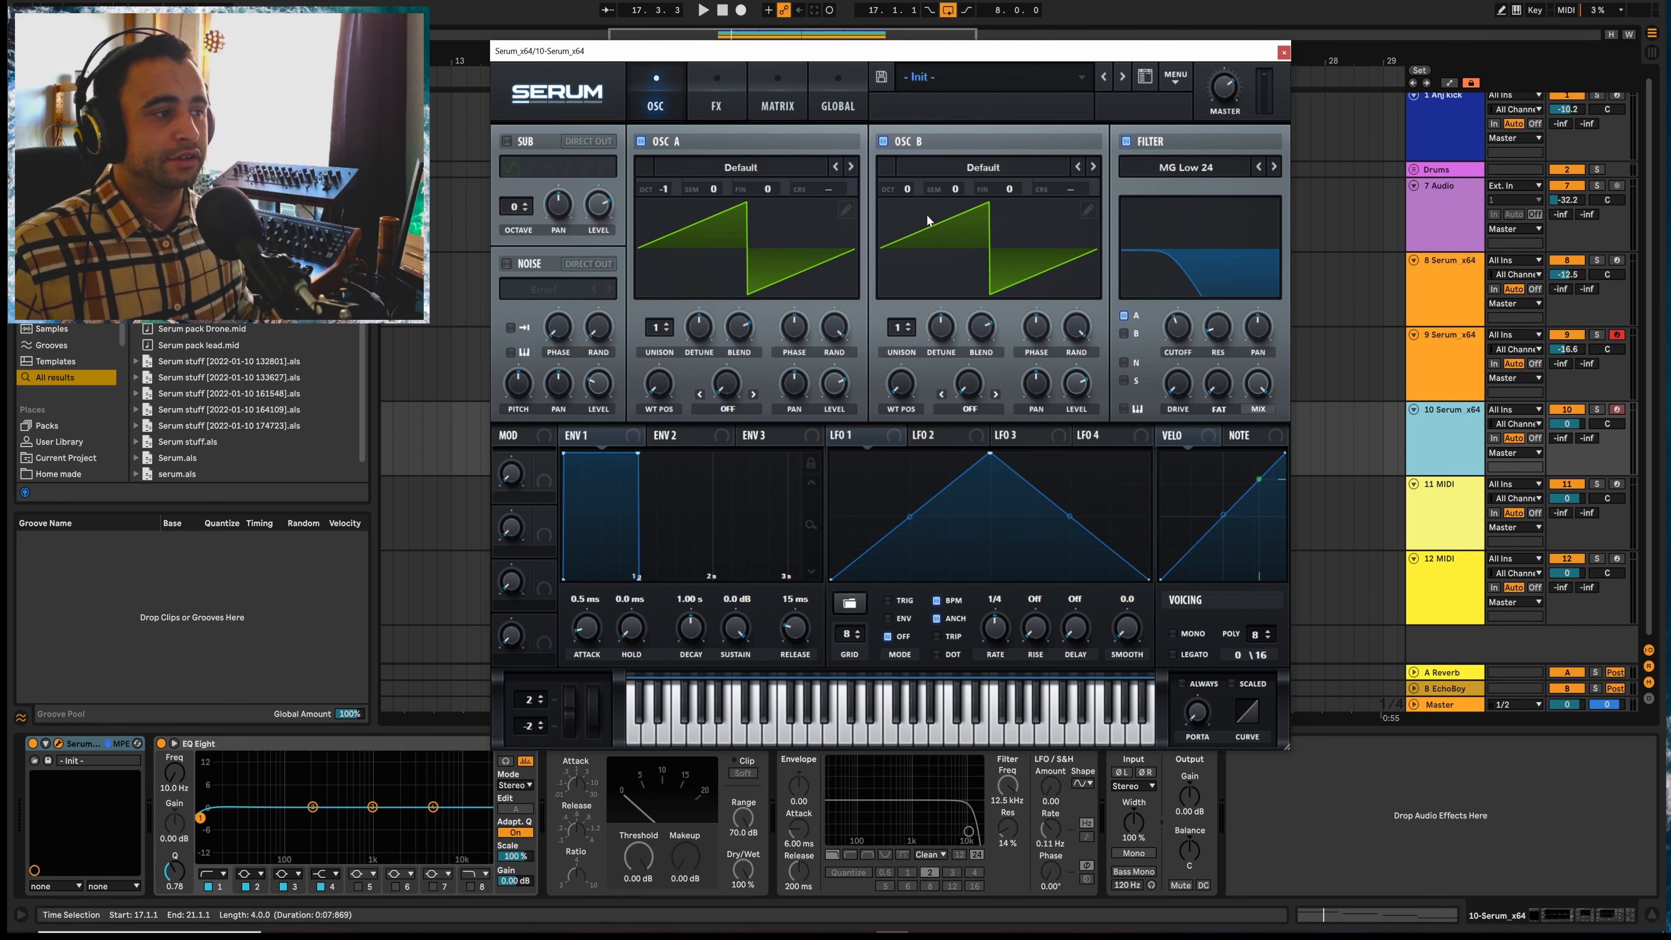
{"action": "left_click_drag", "start_coordinate": [953, 180], "coordinate": [960, 125]}
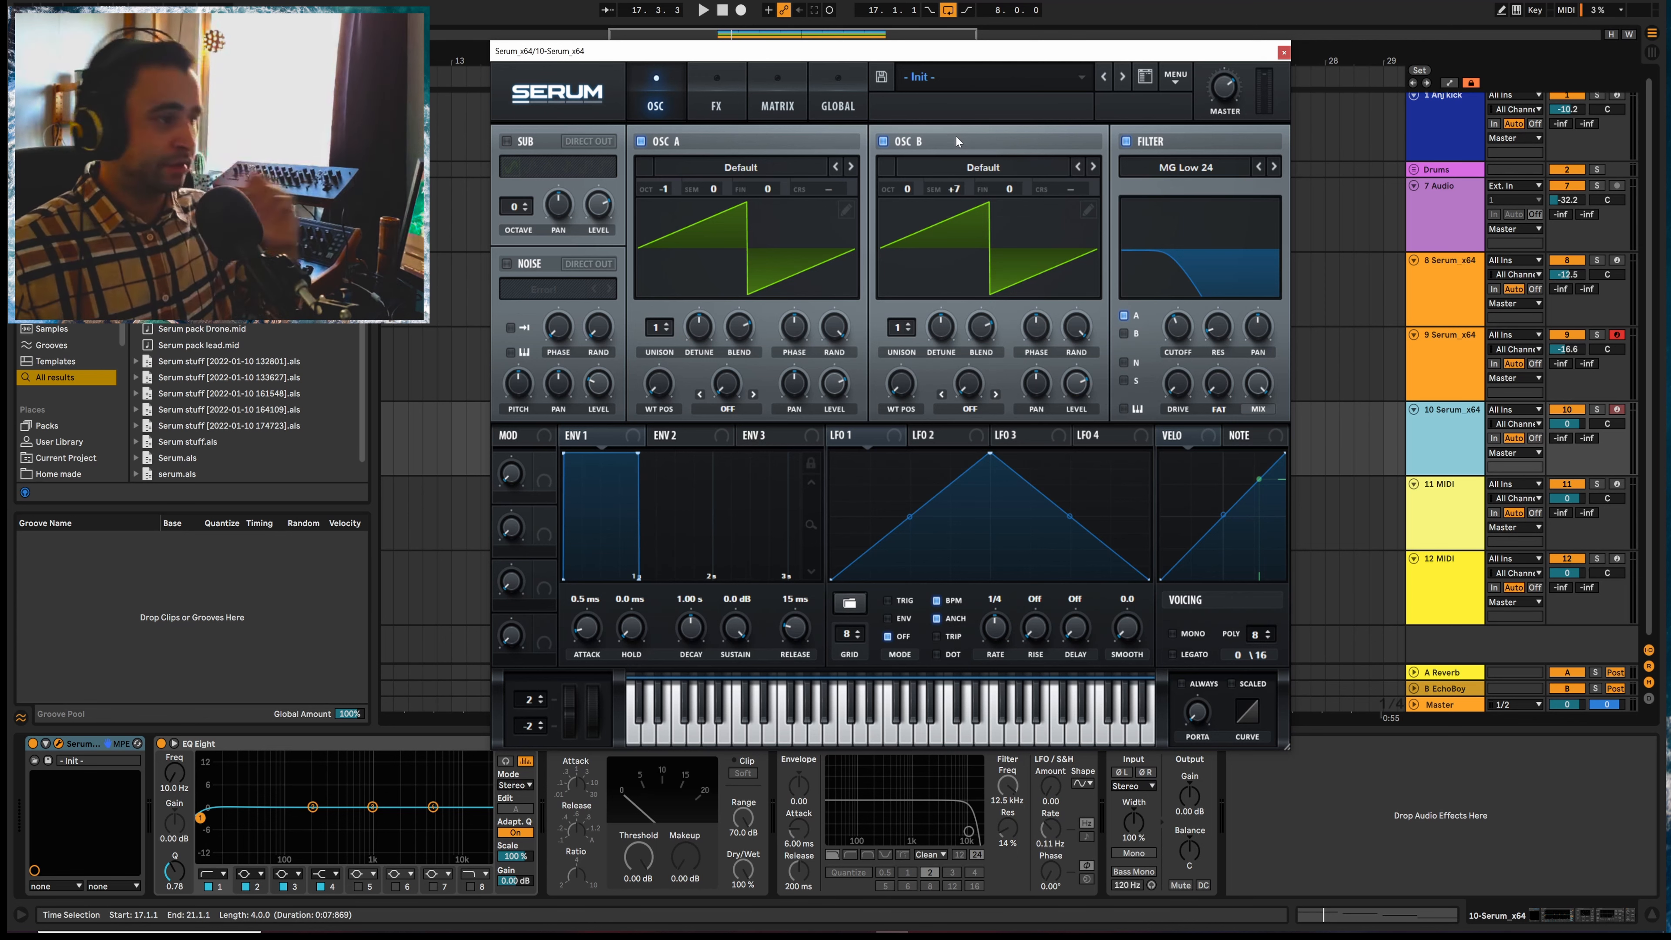
{"action": "key", "text": "space"}
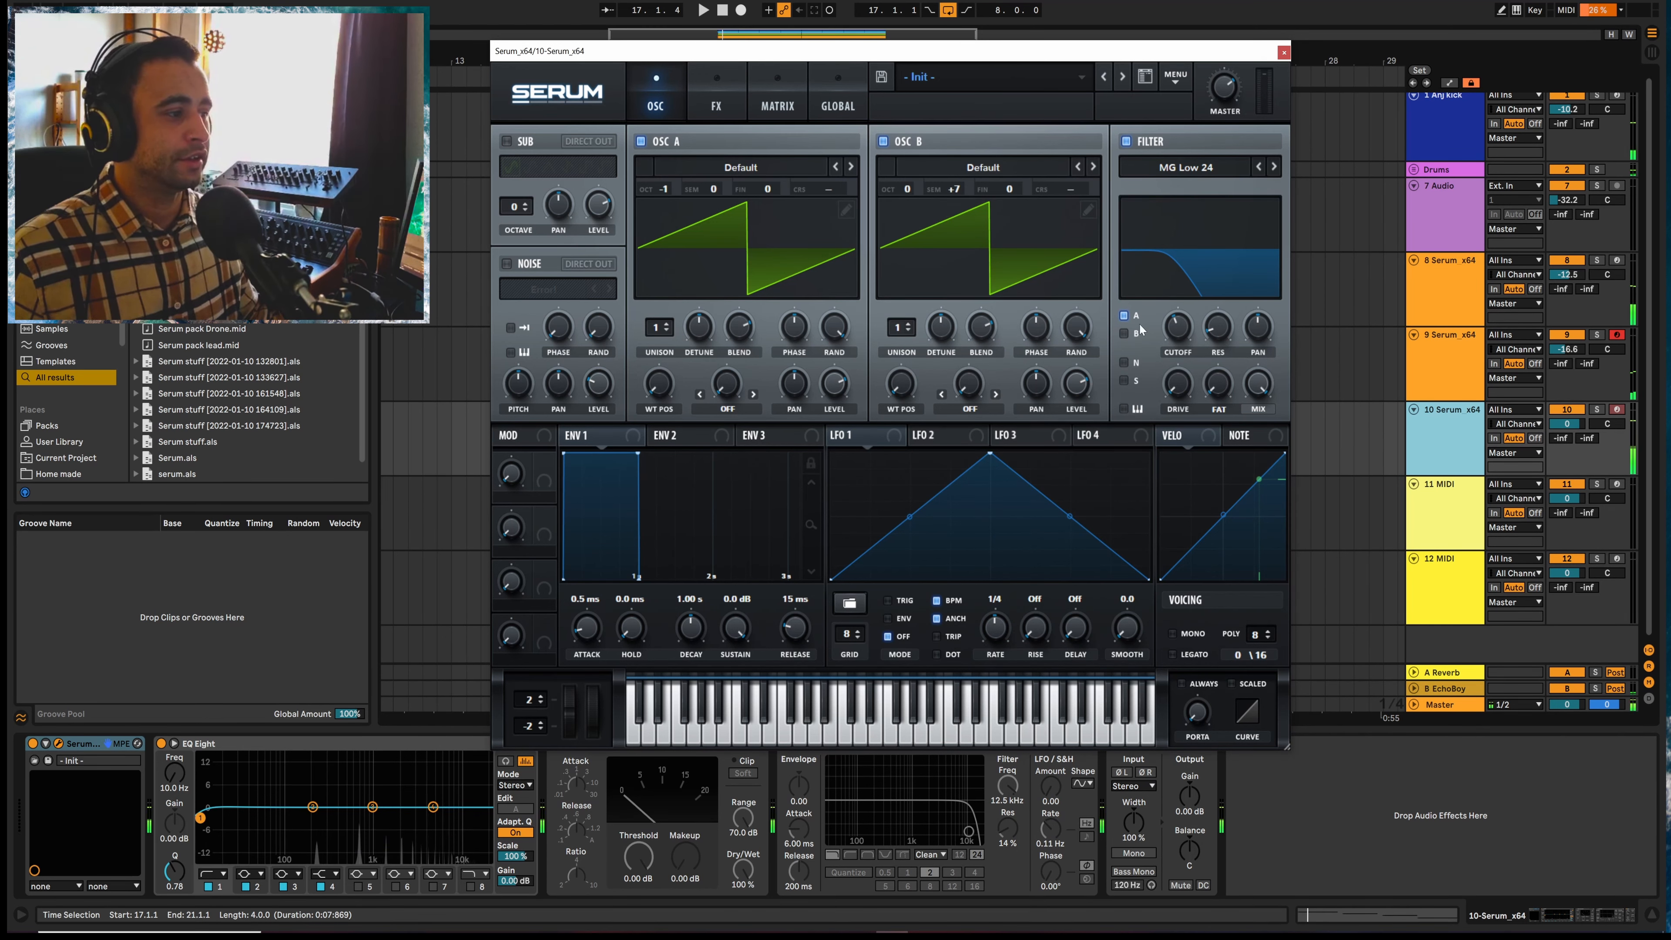
{"action": "left_click", "coordinate": [1126, 333]}
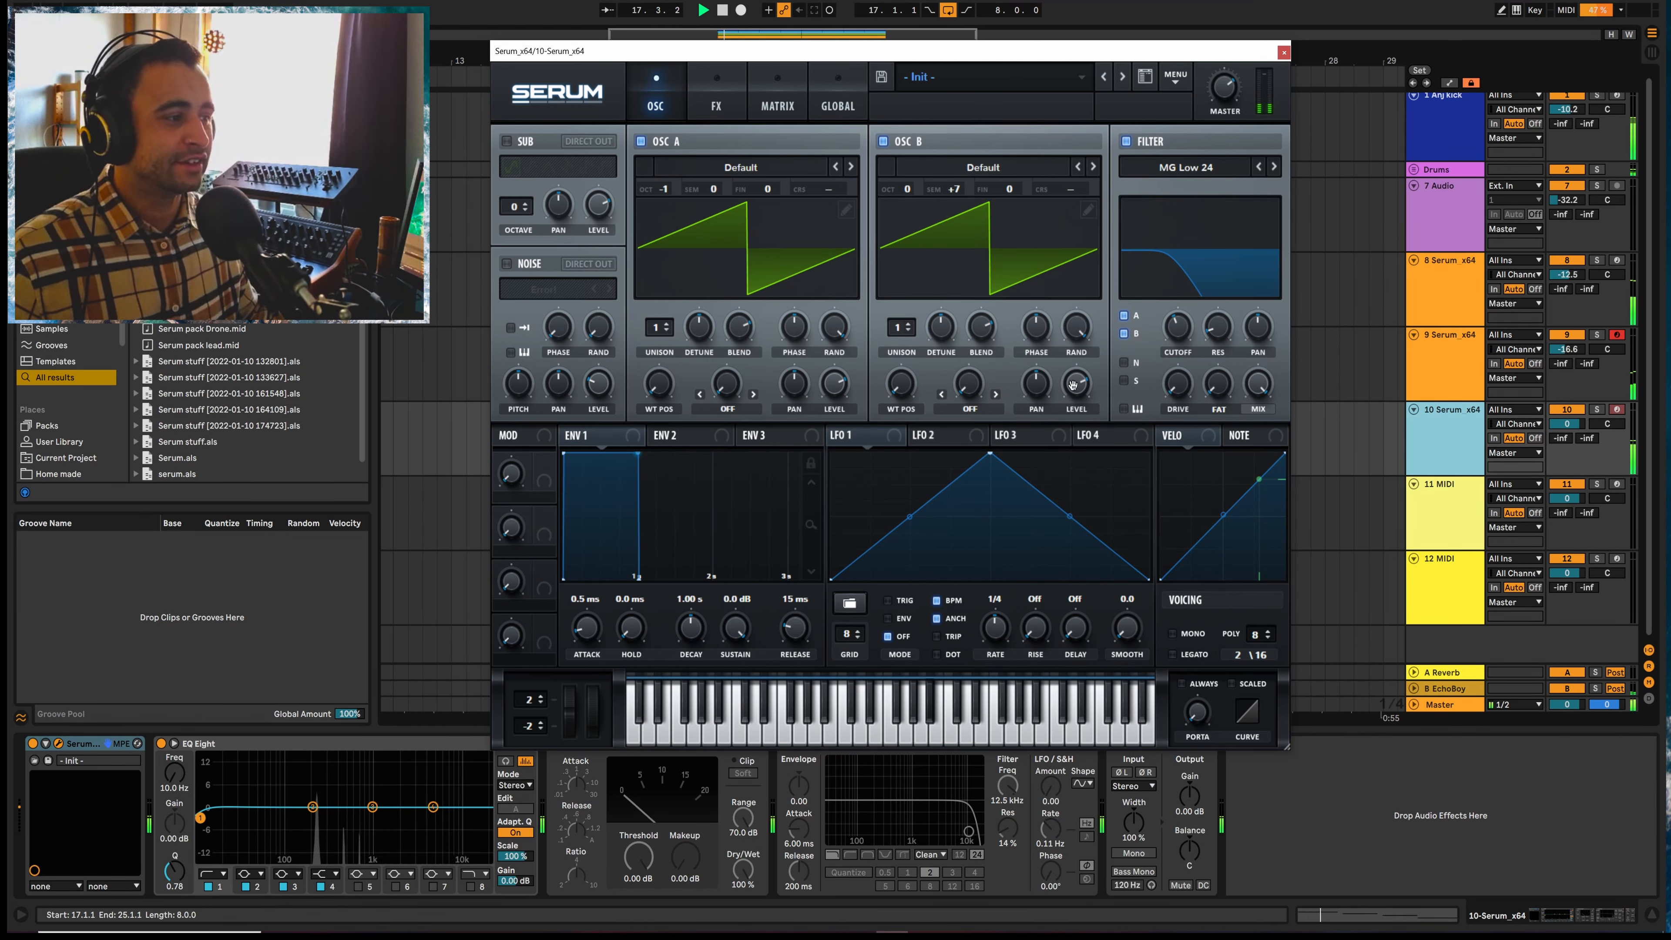
{"action": "left_click_drag", "start_coordinate": [1074, 384], "coordinate": [1074, 379]}
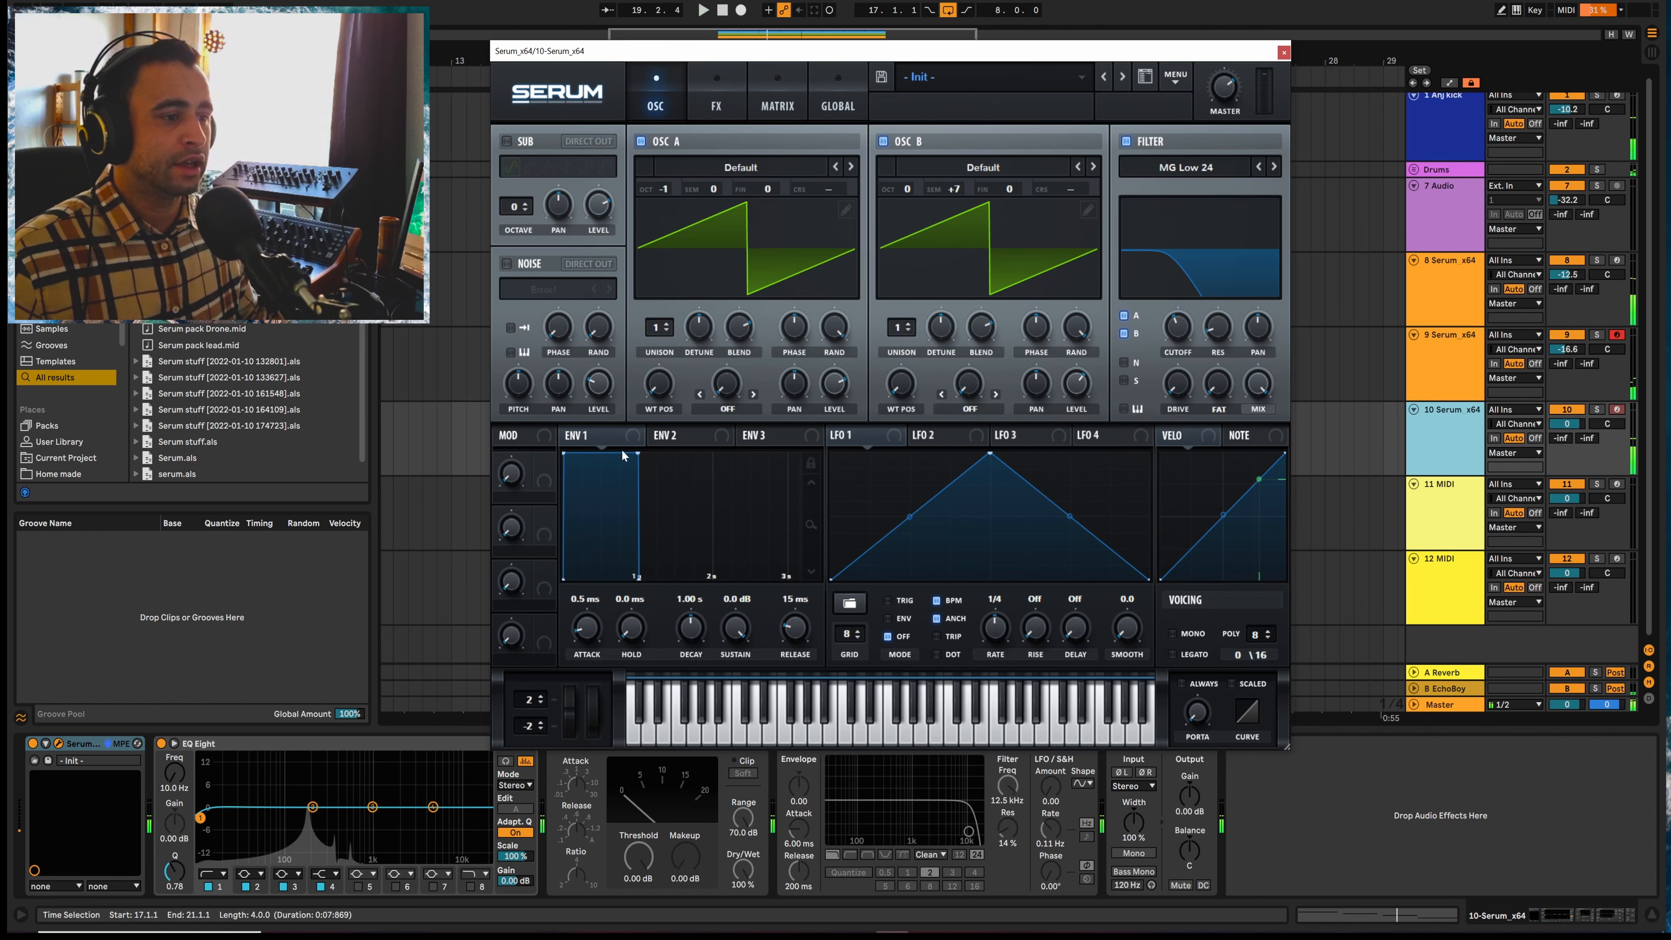
{"action": "key", "text": "space"}
Shape envelope 1 with a 936 ms attack, 1.09 s decay, -5.3 dB sustain and 205 ms release
{"action": "left_click_drag", "start_coordinate": [565, 454], "coordinate": [713, 575]}
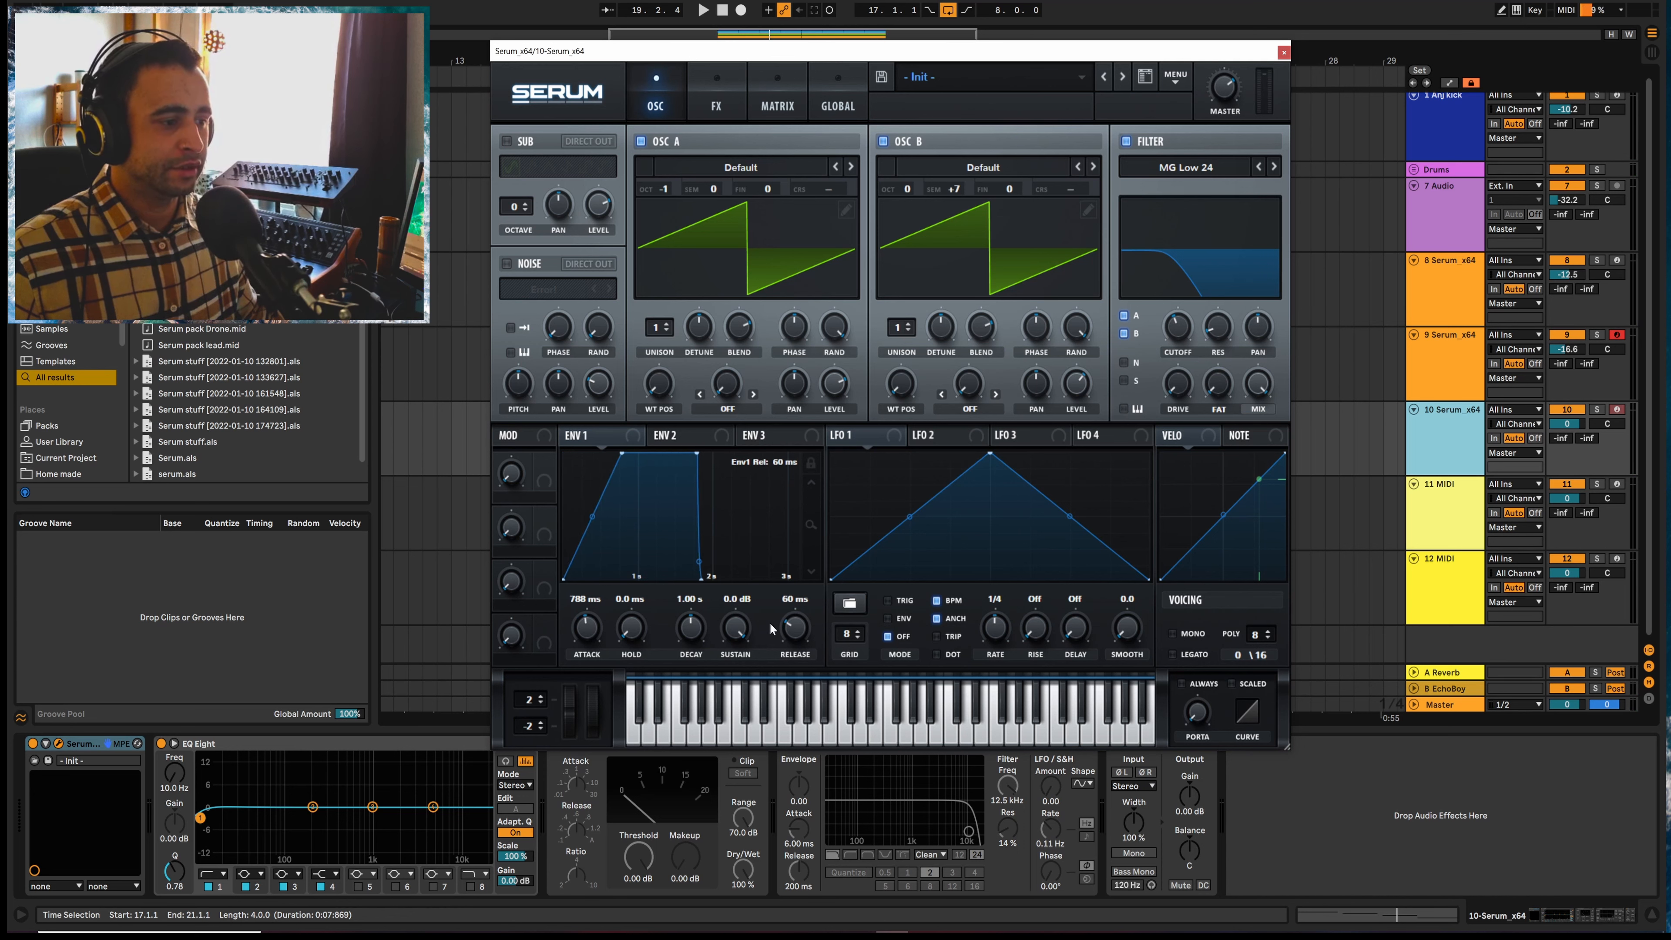
{"action": "left_click_drag", "start_coordinate": [785, 633], "coordinate": [789, 619]}
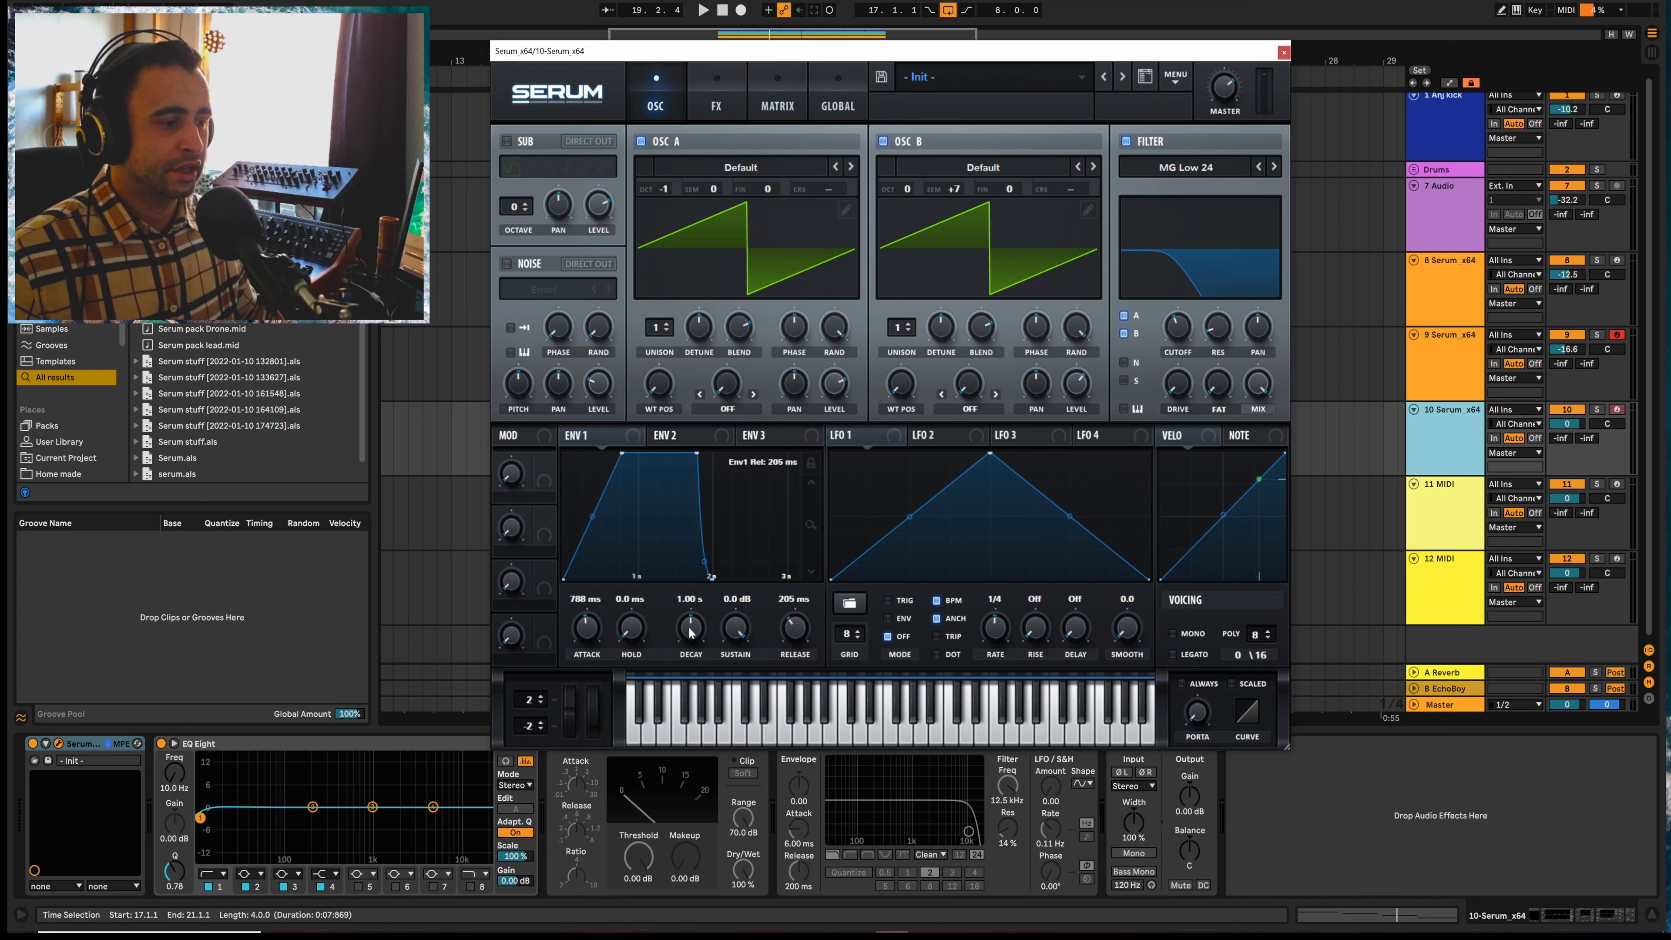
{"action": "left_click_drag", "start_coordinate": [690, 630], "coordinate": [737, 684]}
{"action": "key", "text": "space"}
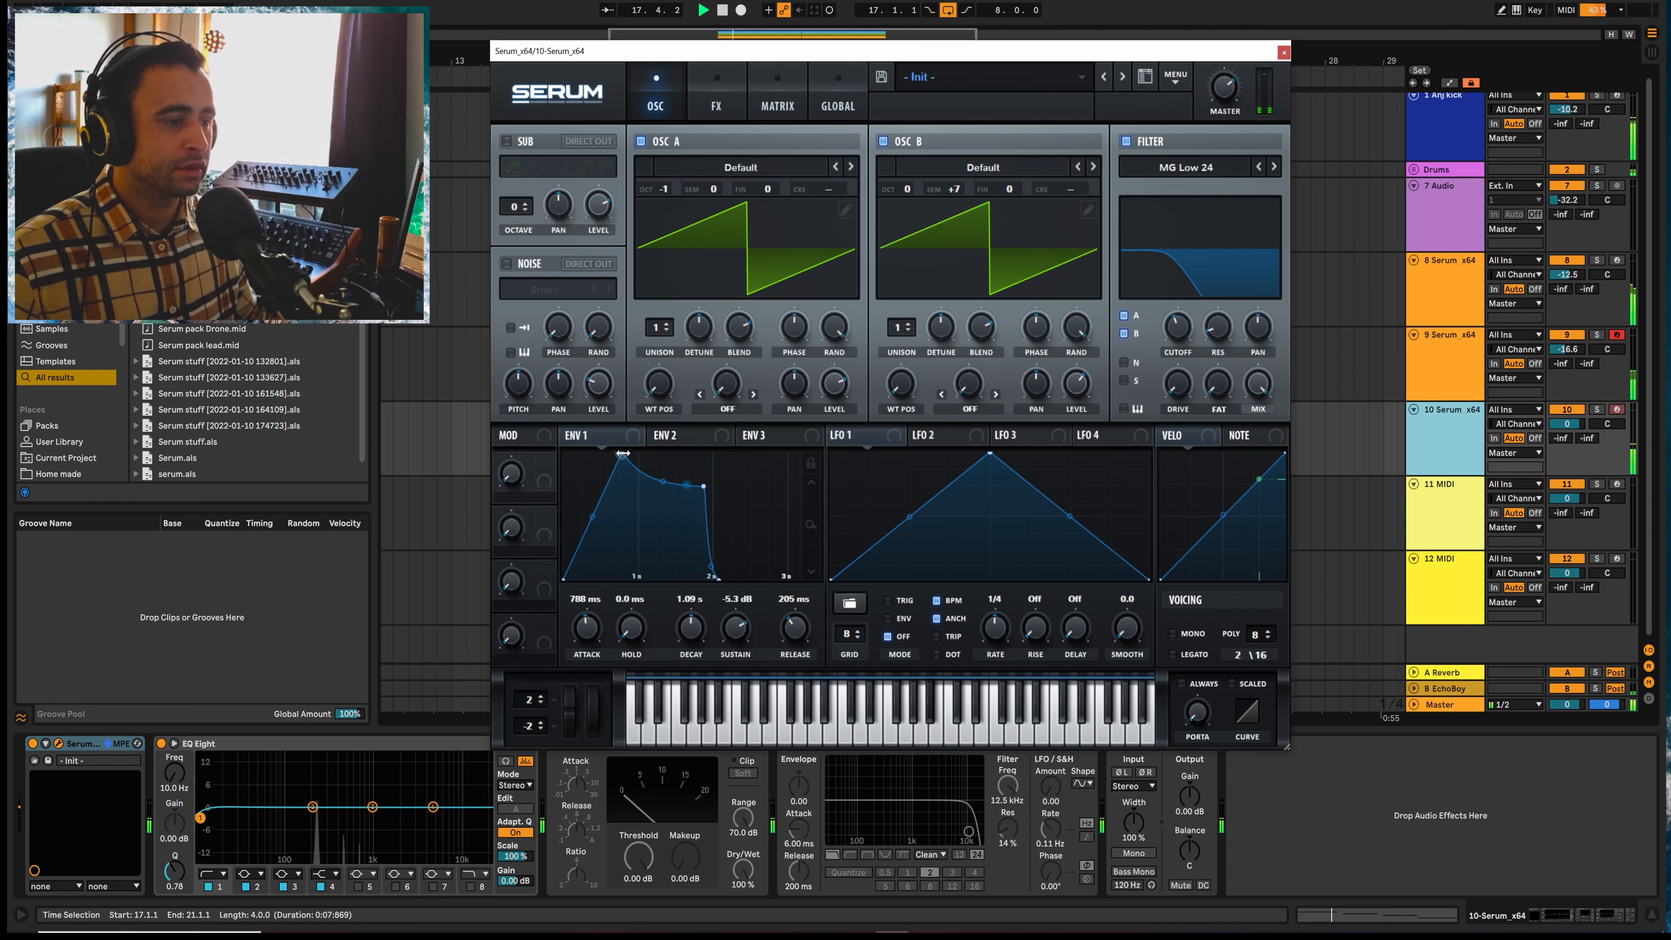
{"action": "left_click_drag", "start_coordinate": [622, 454], "coordinate": [633, 454]}
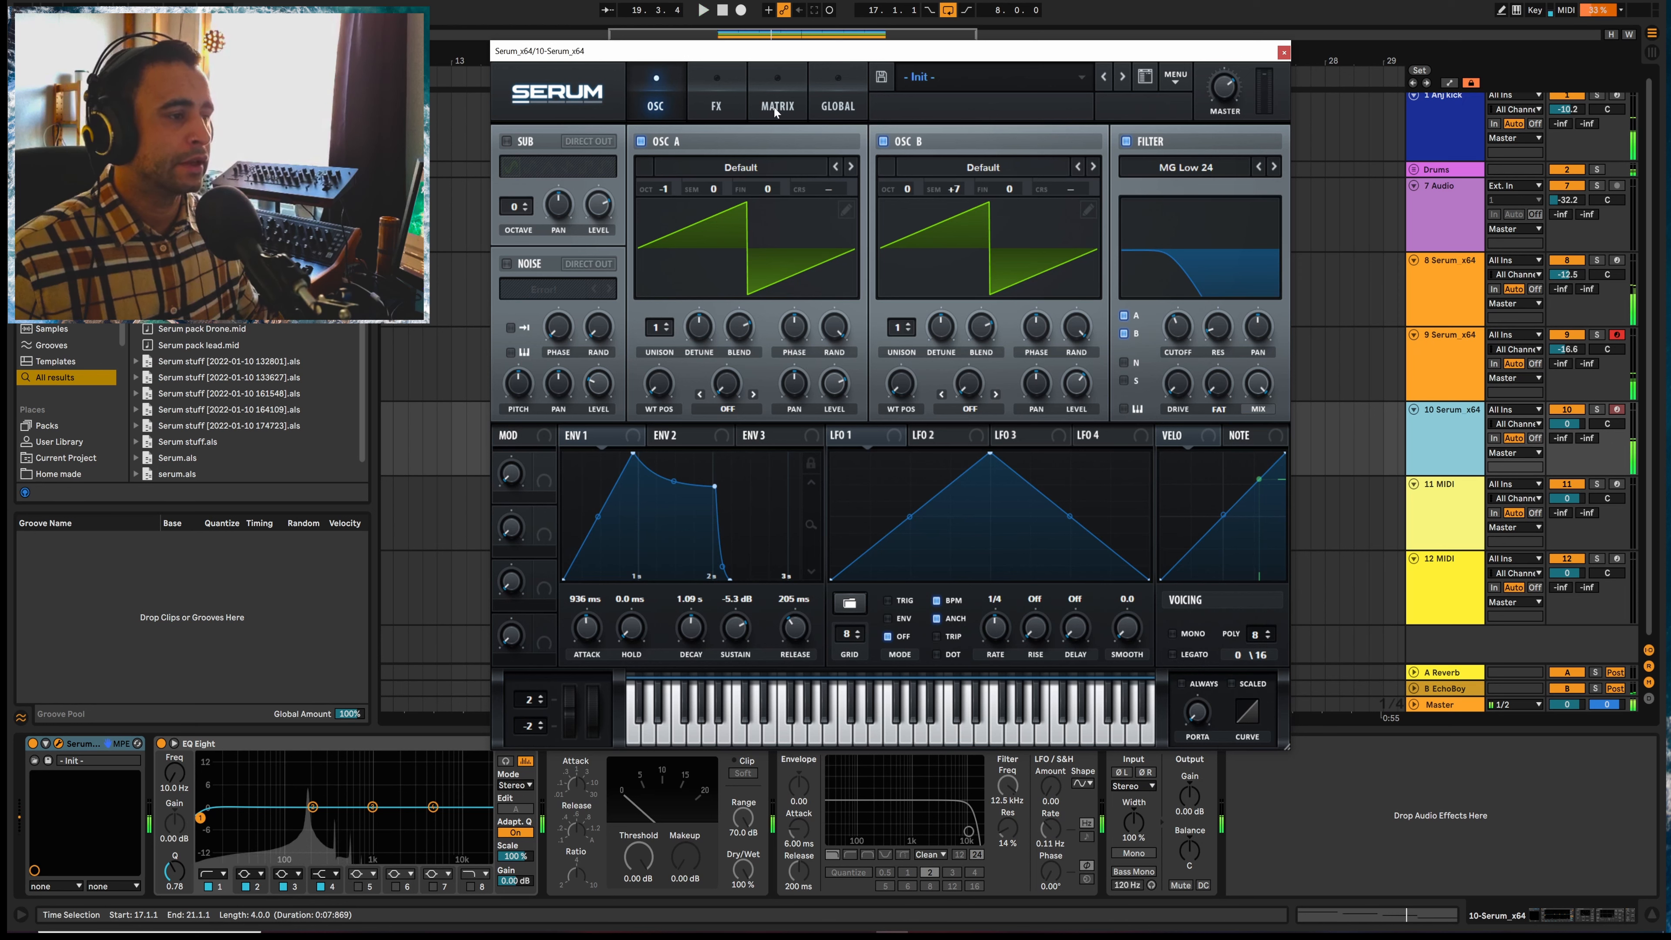
Give oscillator A 3 unison voices, load the analog Basic Mini wavetable and start playback
{"action": "left_click", "coordinate": [667, 325]}
{"action": "left_click", "coordinate": [666, 324]}
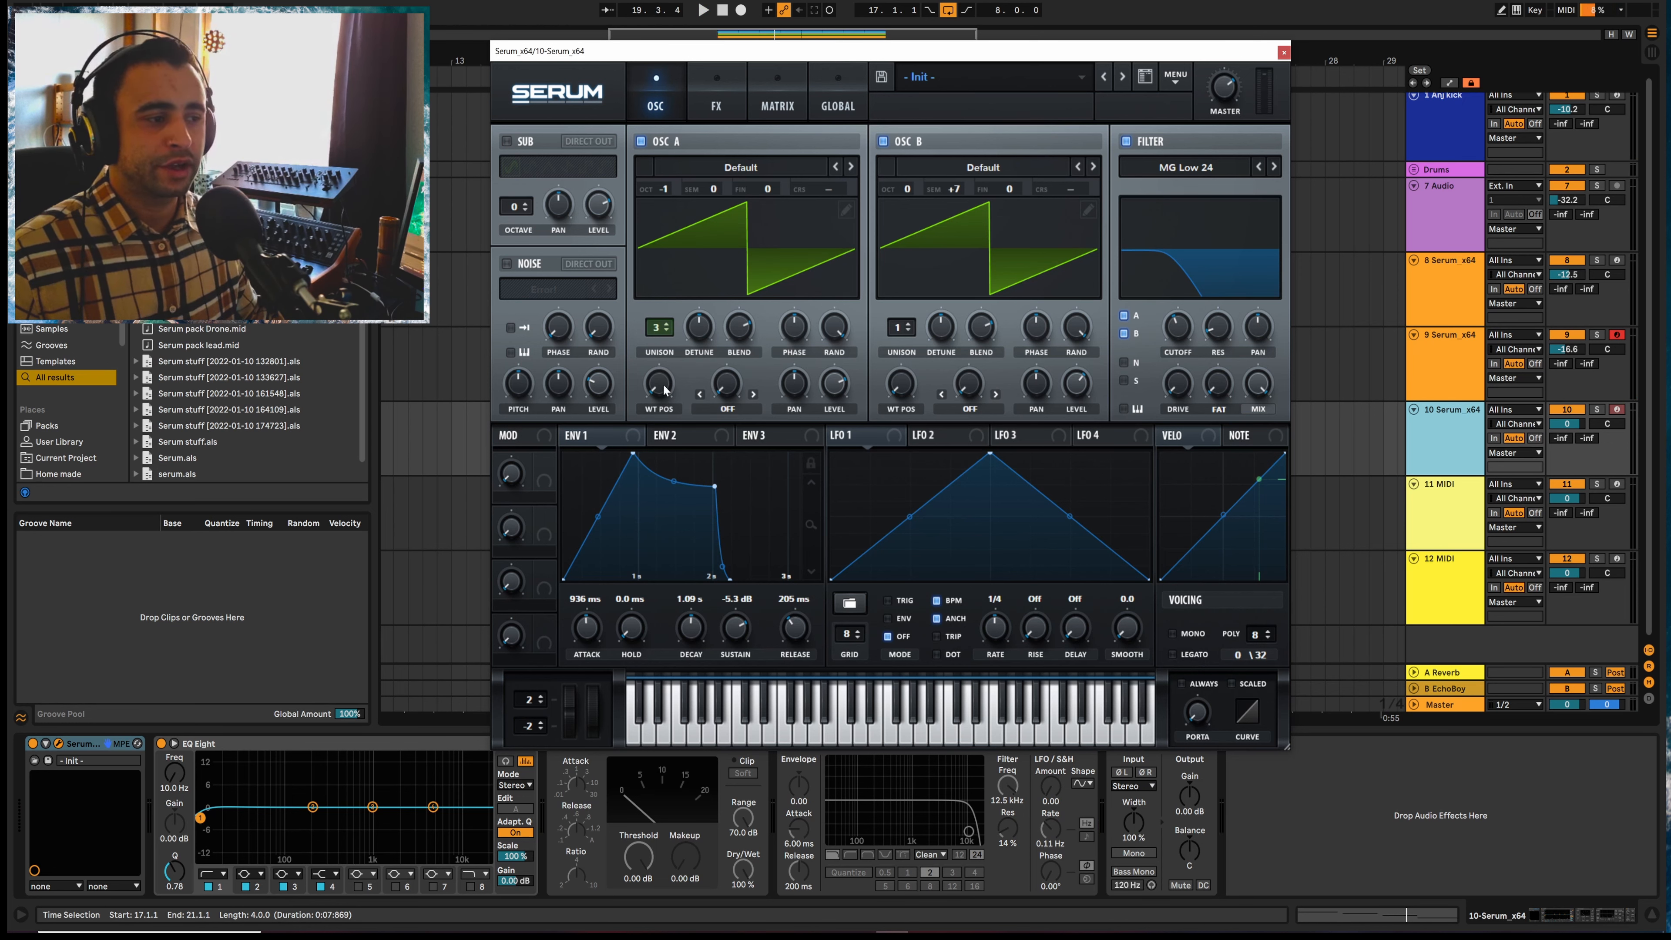
{"action": "left_click", "coordinate": [658, 169]}
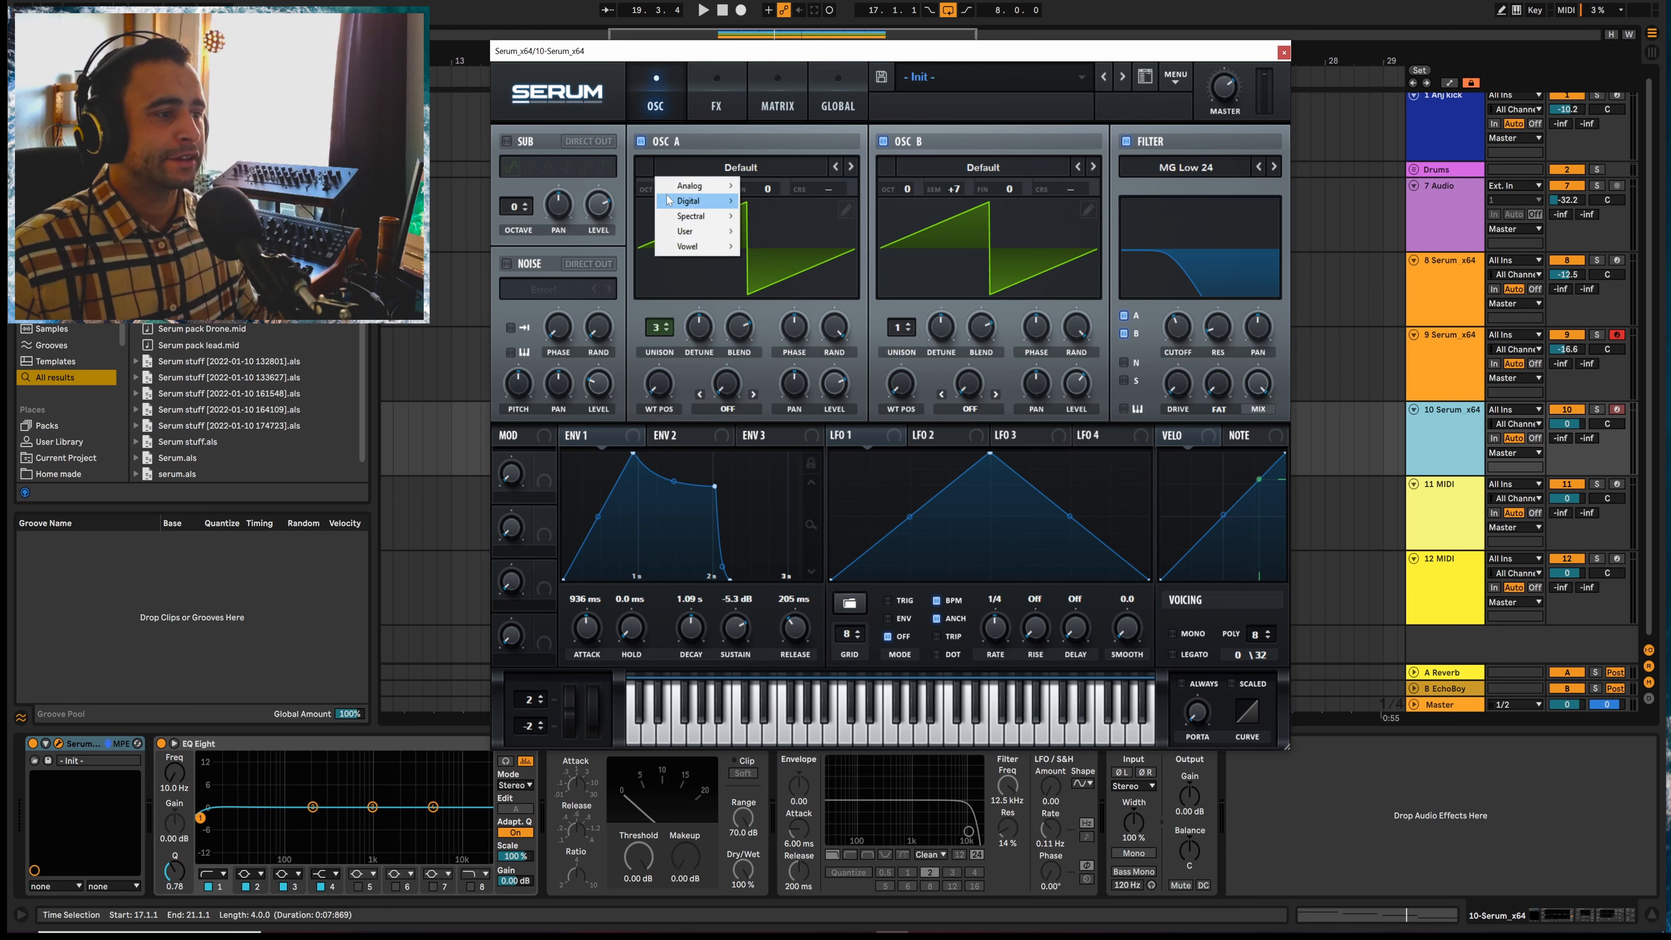
{"action": "mouse_move", "coordinate": [698, 186]}
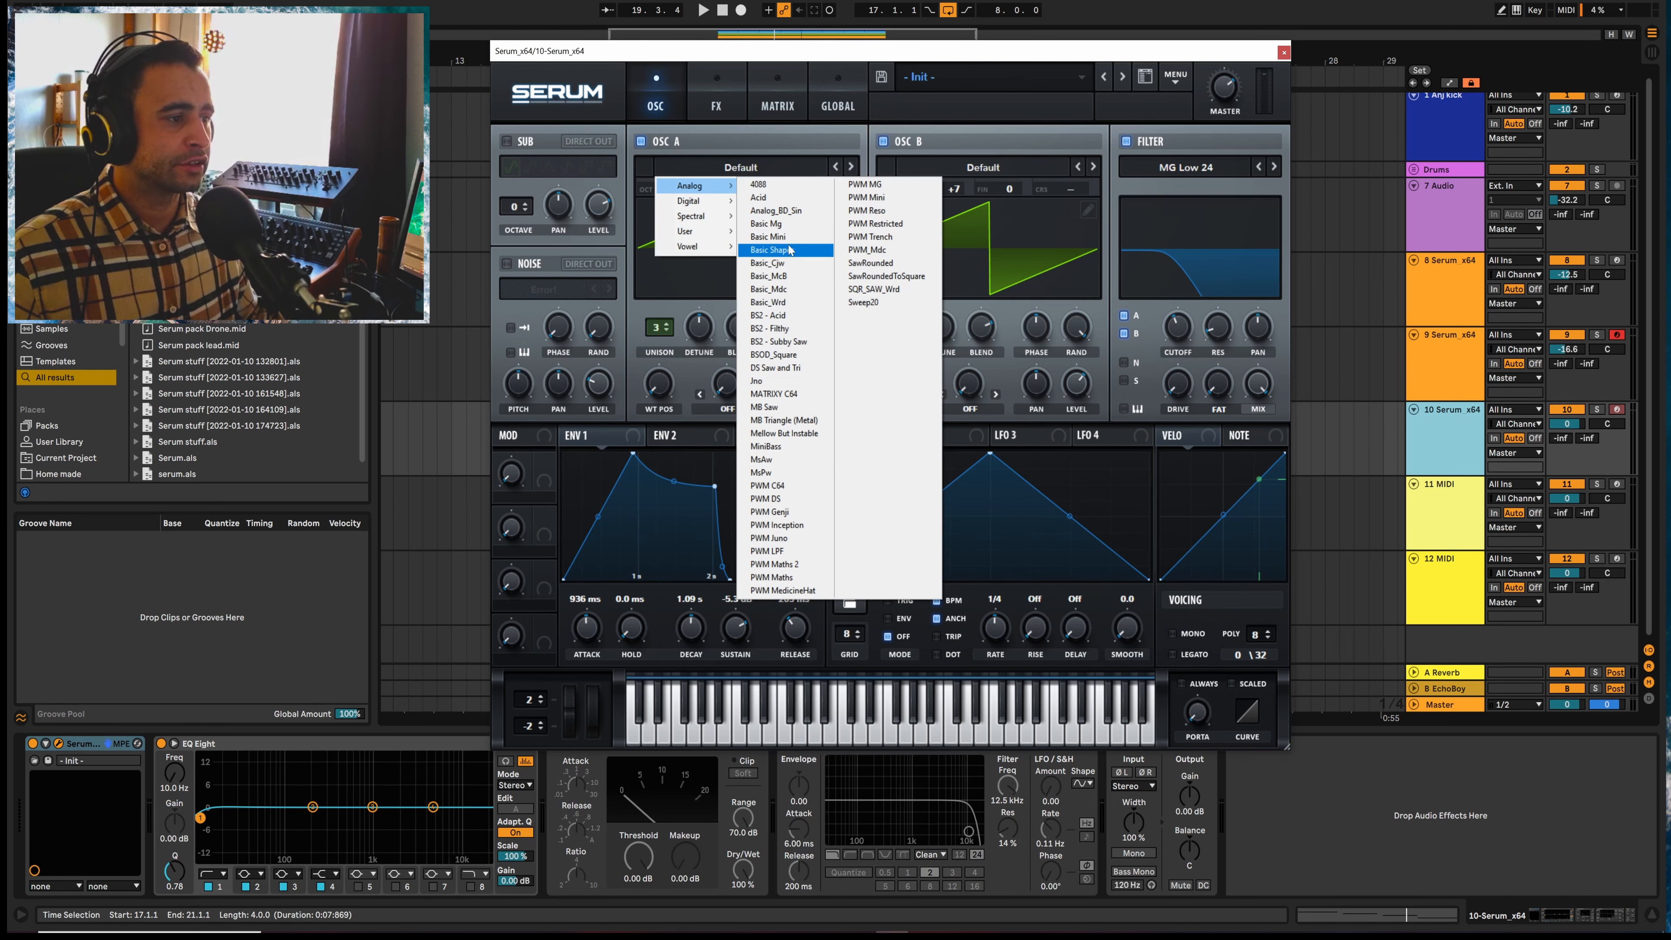
{"action": "left_click", "coordinate": [776, 236]}
{"action": "key", "text": "space"}
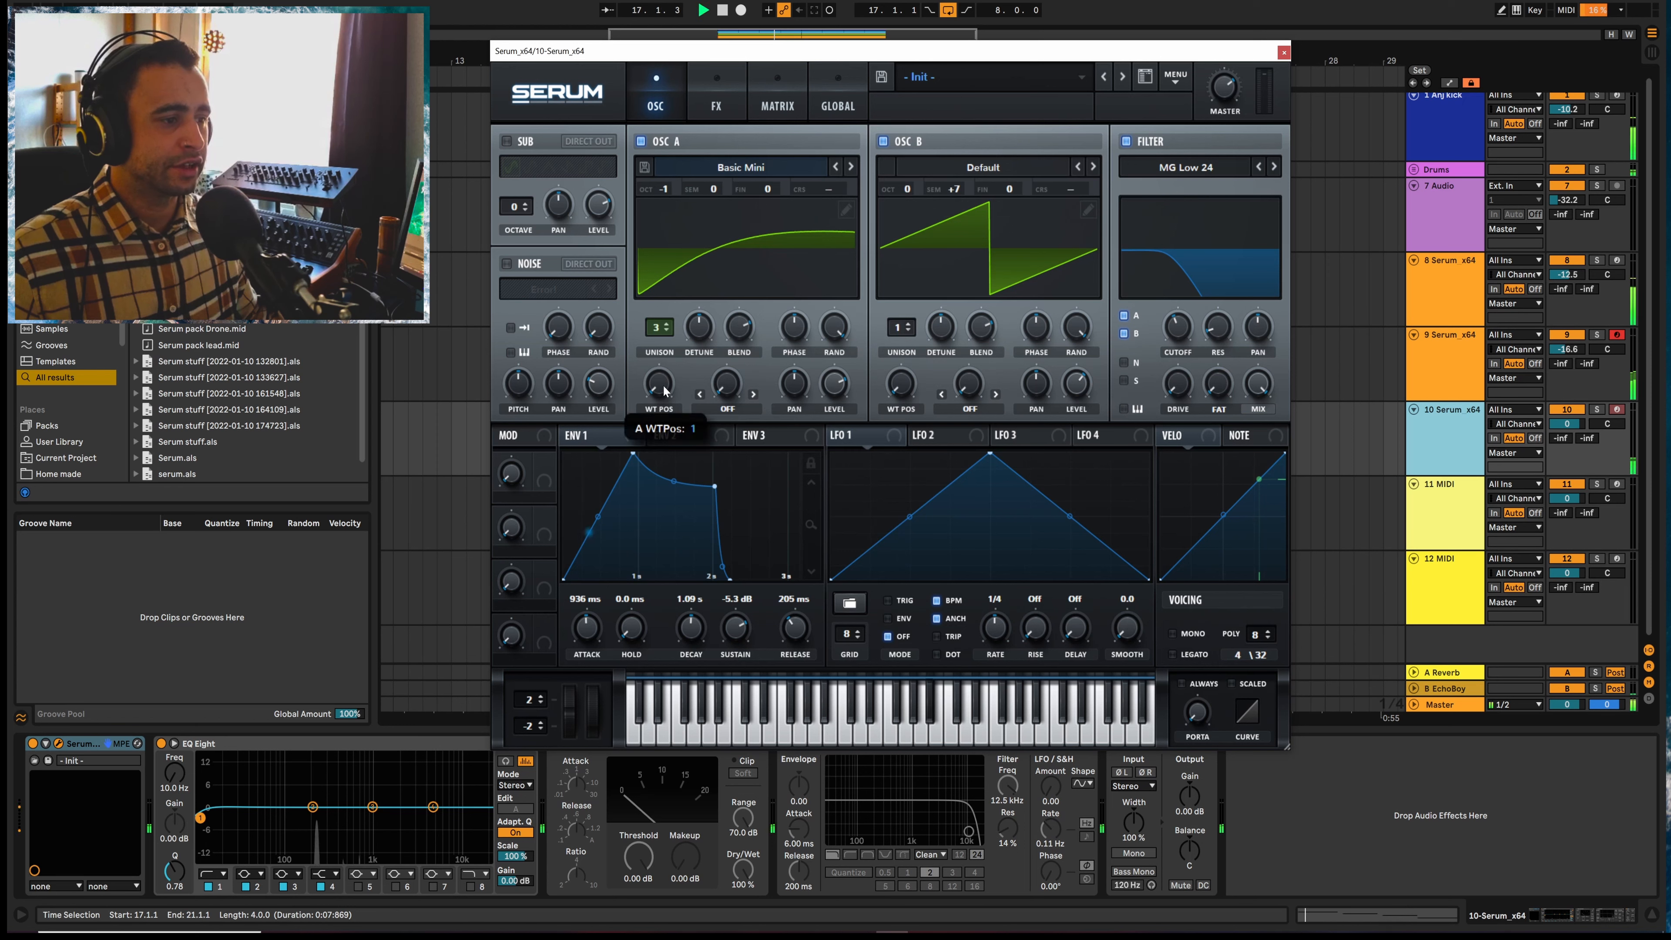
Fine-tune oscillator A's unison detune and lower its random phase while listening
{"action": "mouse_move", "coordinate": [699, 326]}
{"action": "left_mouse_down"}
{"action": "mouse_move", "coordinate": [700, 372]}
{"action": "mouse_move", "coordinate": [699, 325]}
{"action": "left_mouse_up"}
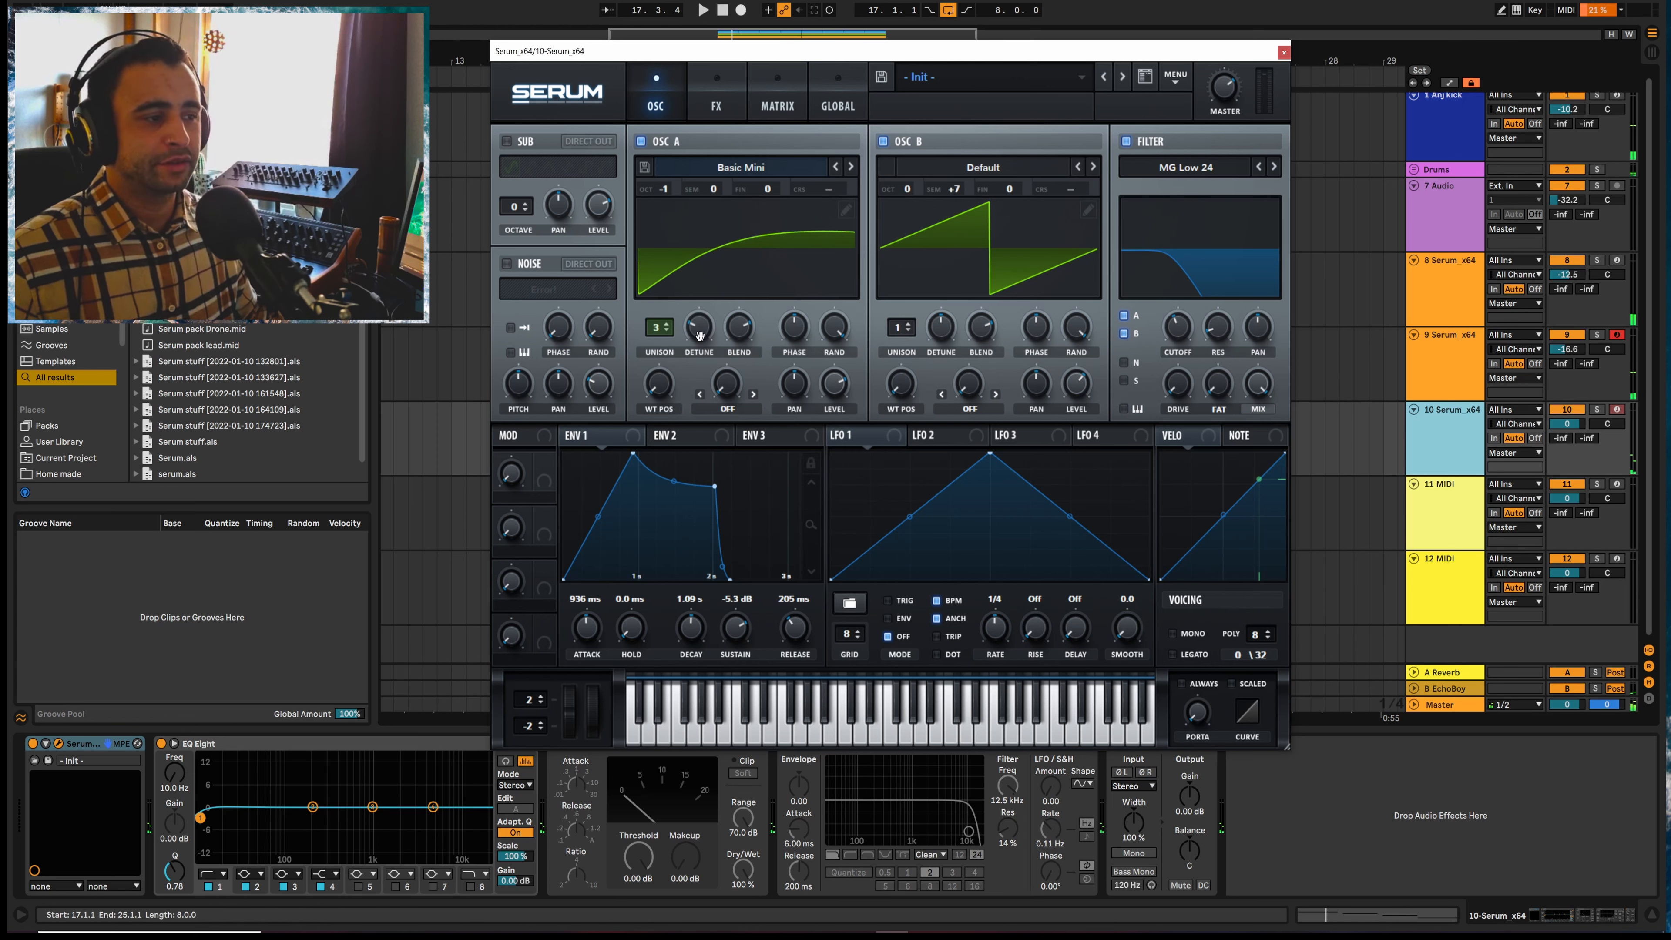
{"action": "left_click_drag", "start_coordinate": [845, 331], "coordinate": [839, 461]}
{"action": "key", "text": "space"}
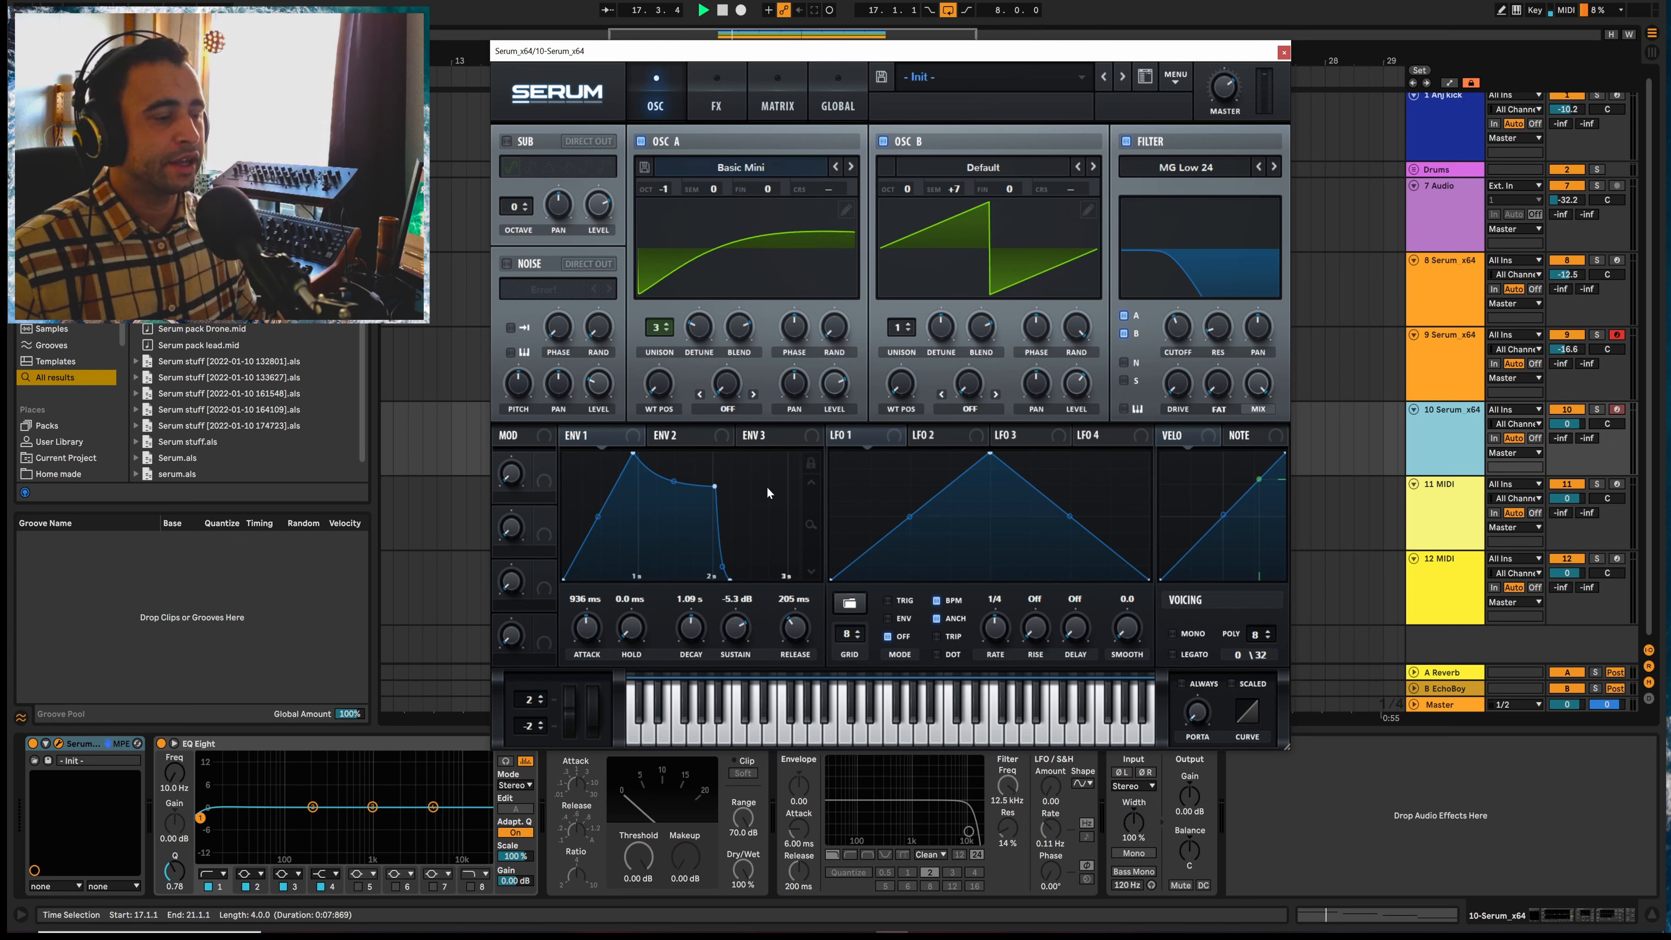
{"action": "left_click", "coordinate": [702, 334]}
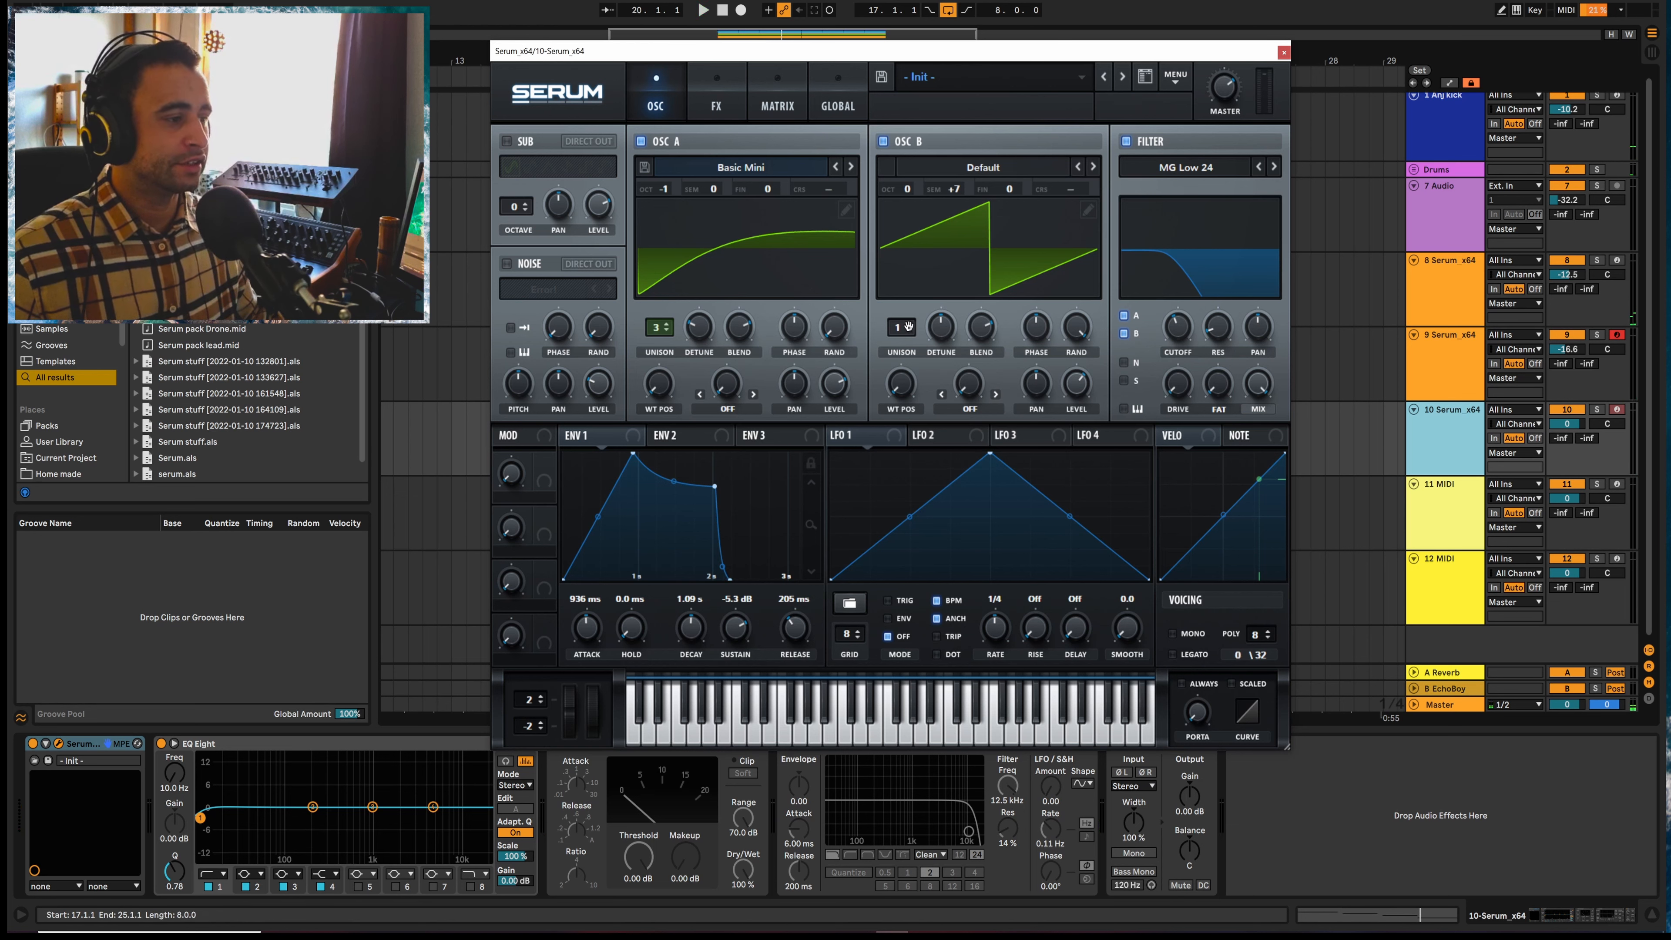
Set oscillator B to 5 unison voices, adjust its detune and listen to the layer
{"action": "scroll", "coordinate": [908, 326], "scroll_direction": "up", "scroll_amount": 4}
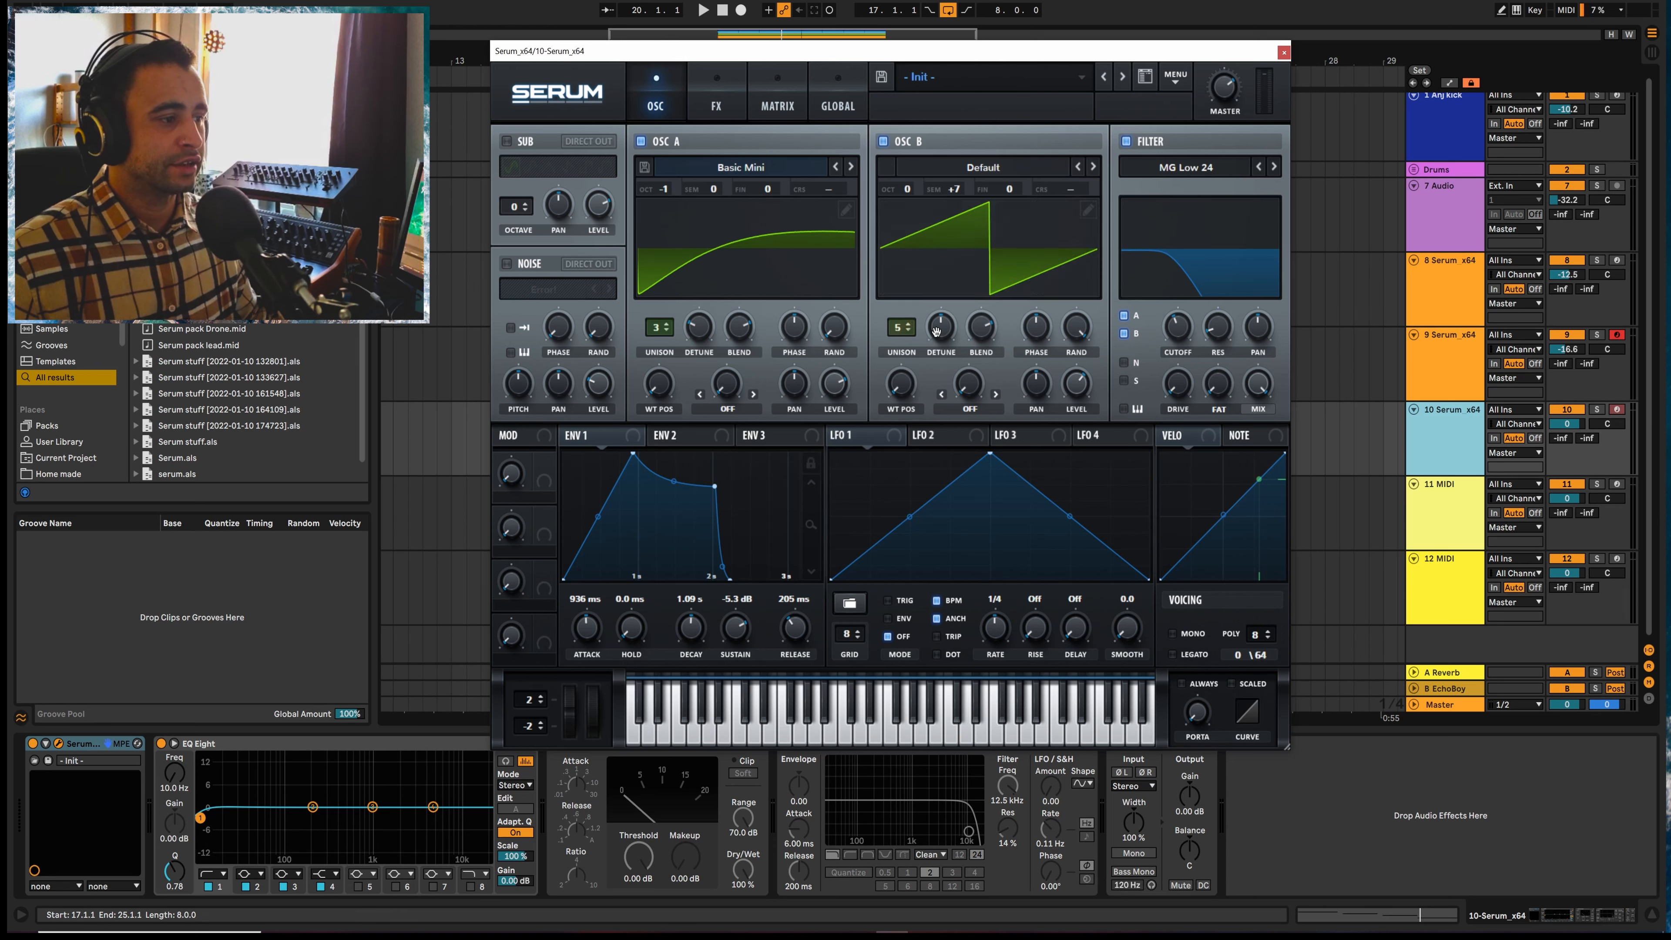
{"action": "left_click_drag", "start_coordinate": [936, 332], "coordinate": [978, 351]}
{"action": "key", "text": "space"}
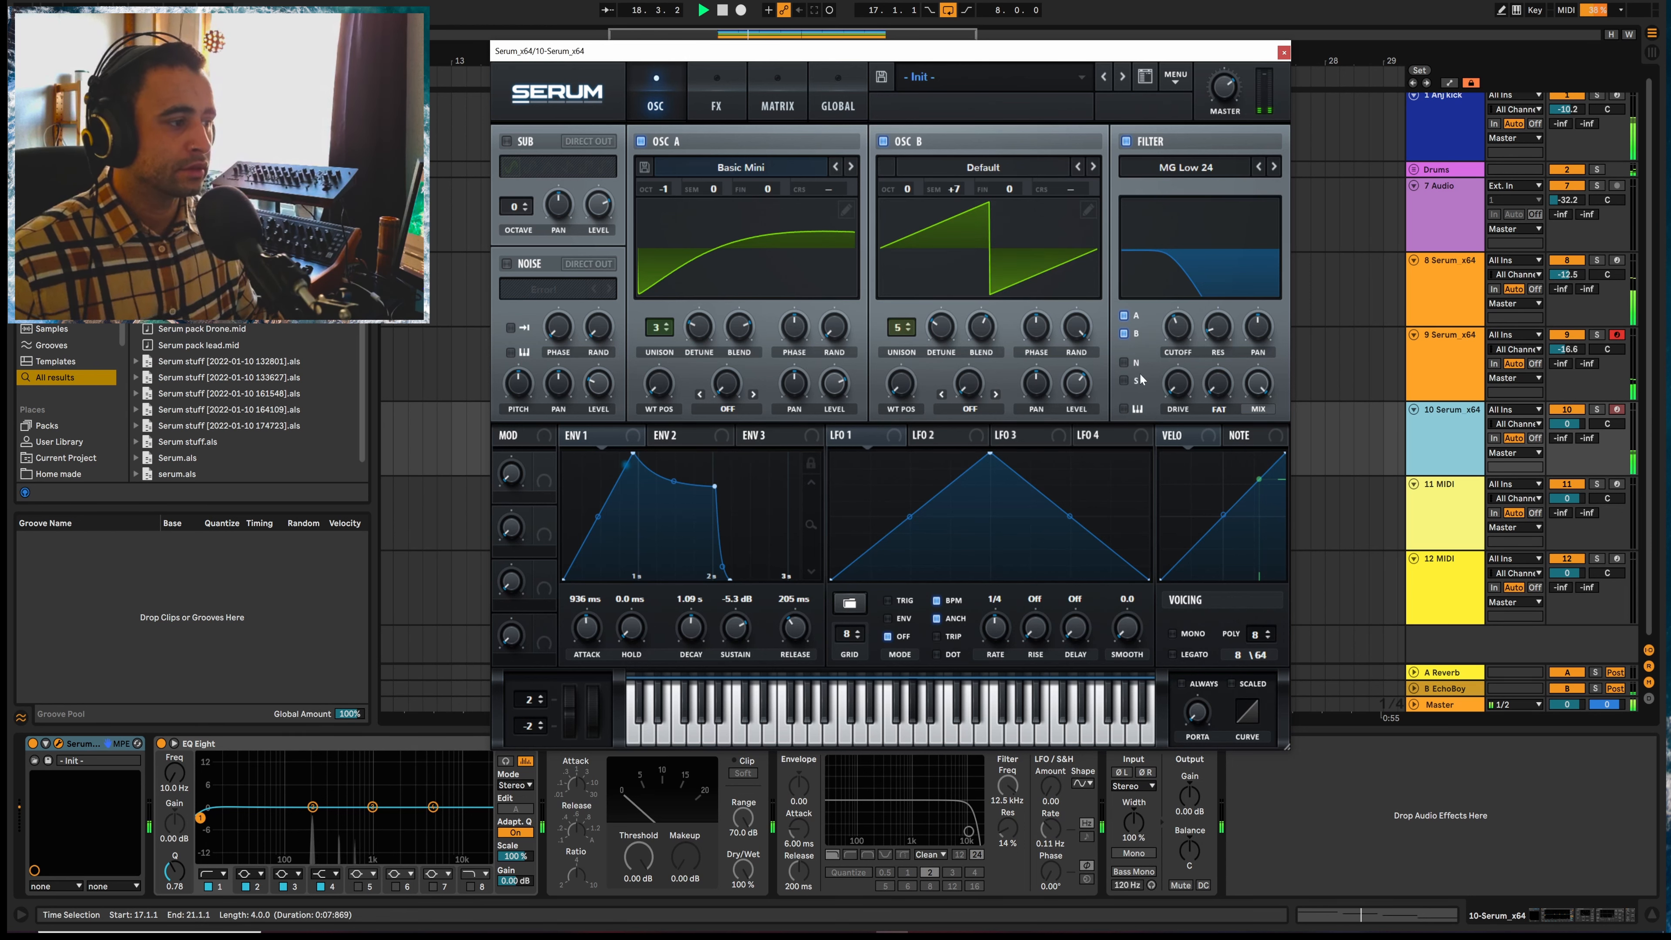
{"action": "key", "text": "space"}
Enable the noise oscillator, route it through the filter and load the analog BrightWhite noise, auditioning it
{"action": "left_click", "coordinate": [1124, 362]}
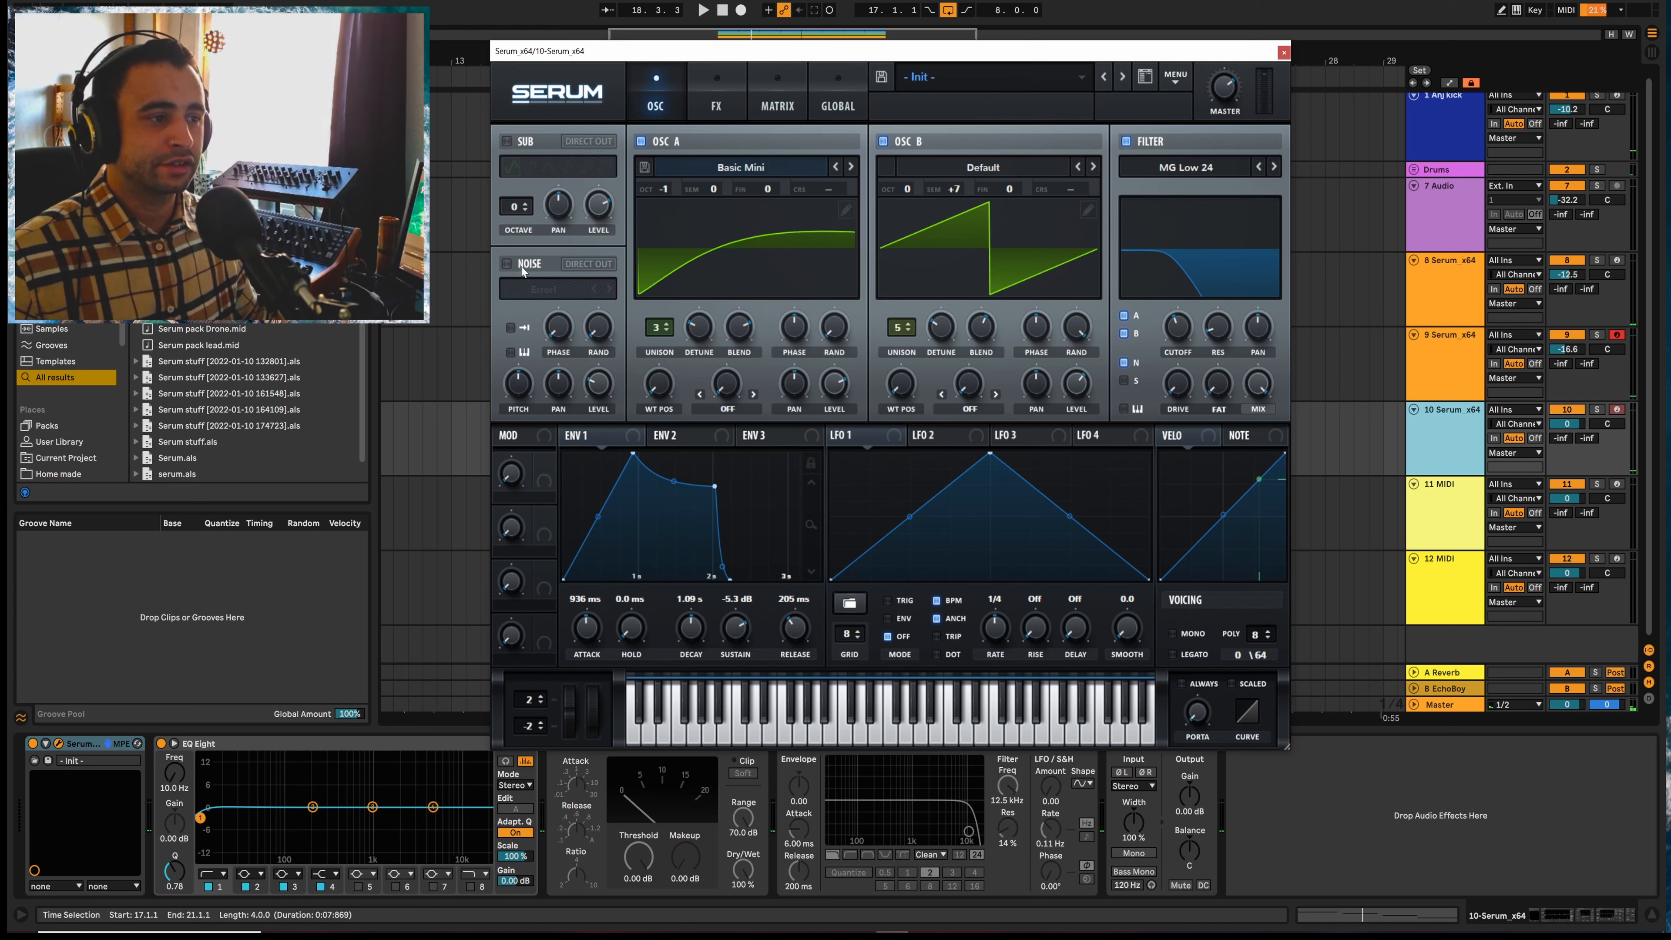
{"action": "left_click", "coordinate": [523, 268]}
{"action": "left_click", "coordinate": [566, 291]}
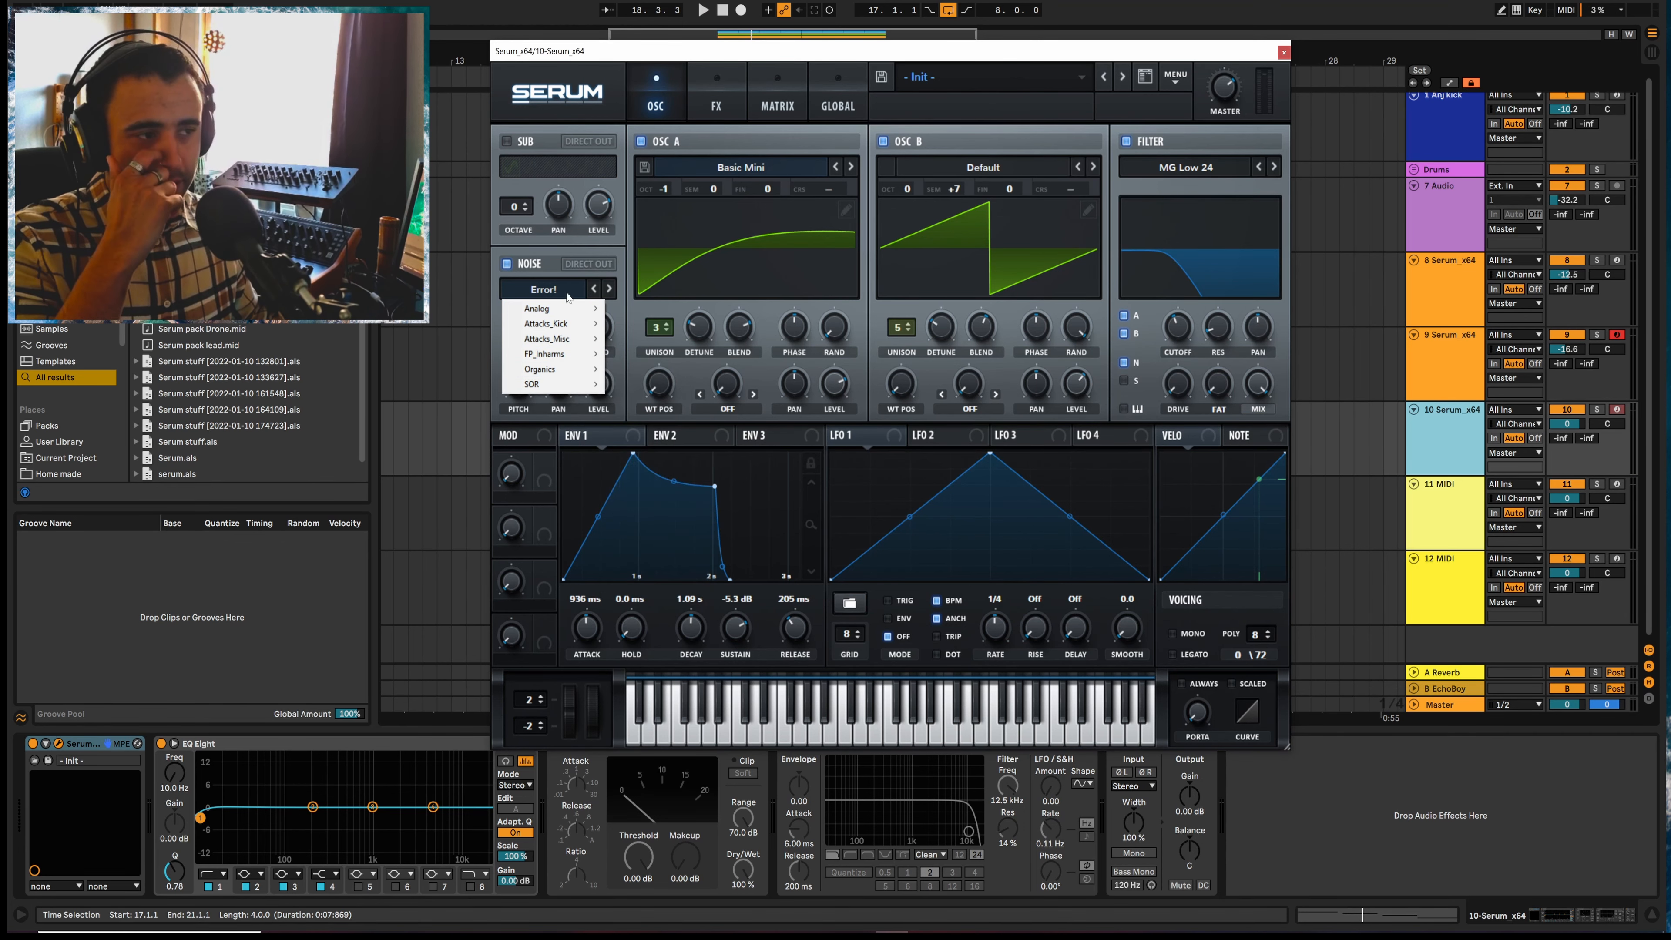
{"action": "mouse_move", "coordinate": [571, 371]}
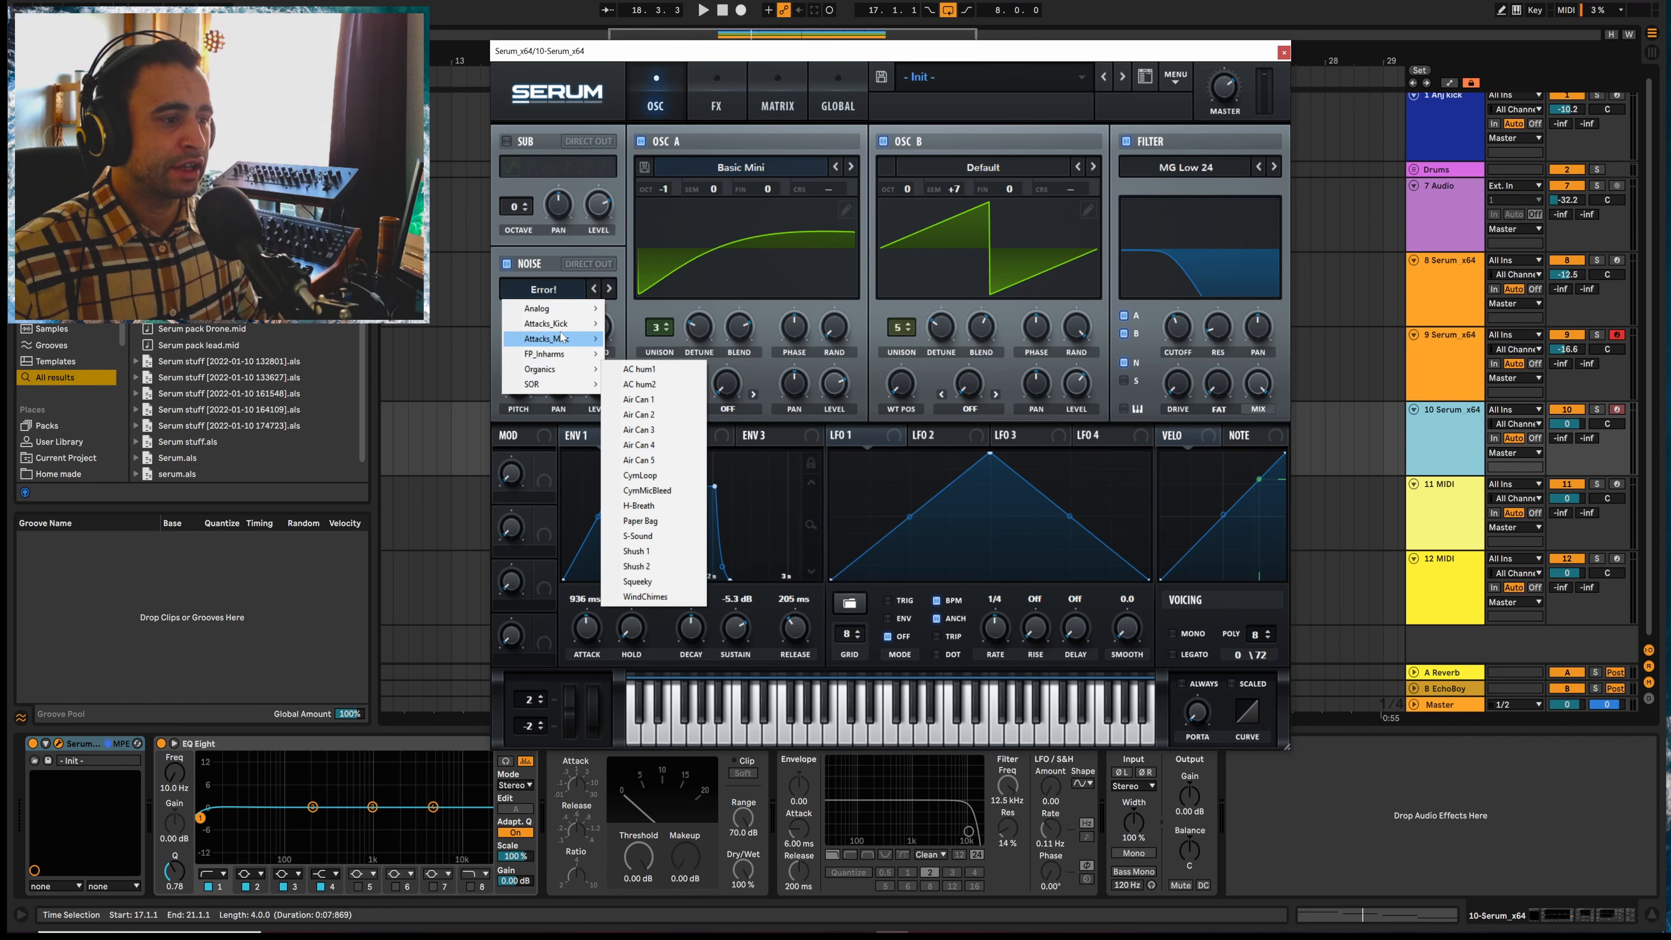
{"action": "mouse_move", "coordinate": [549, 311]}
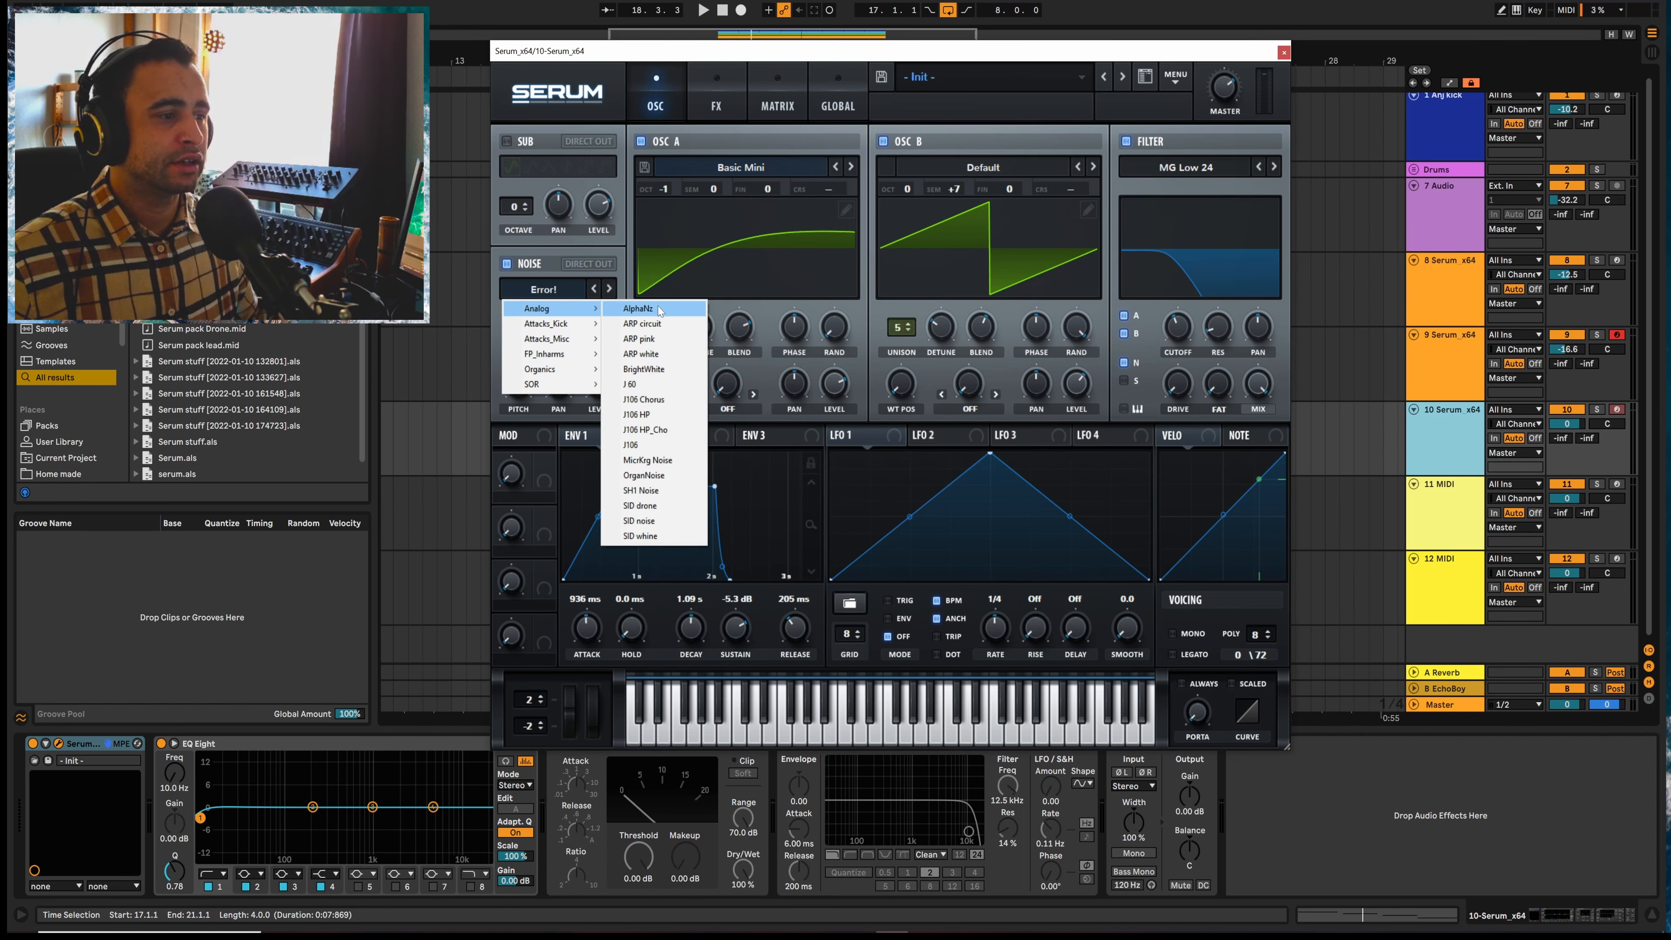
{"action": "left_click", "coordinate": [644, 370]}
{"action": "key", "text": "space"}
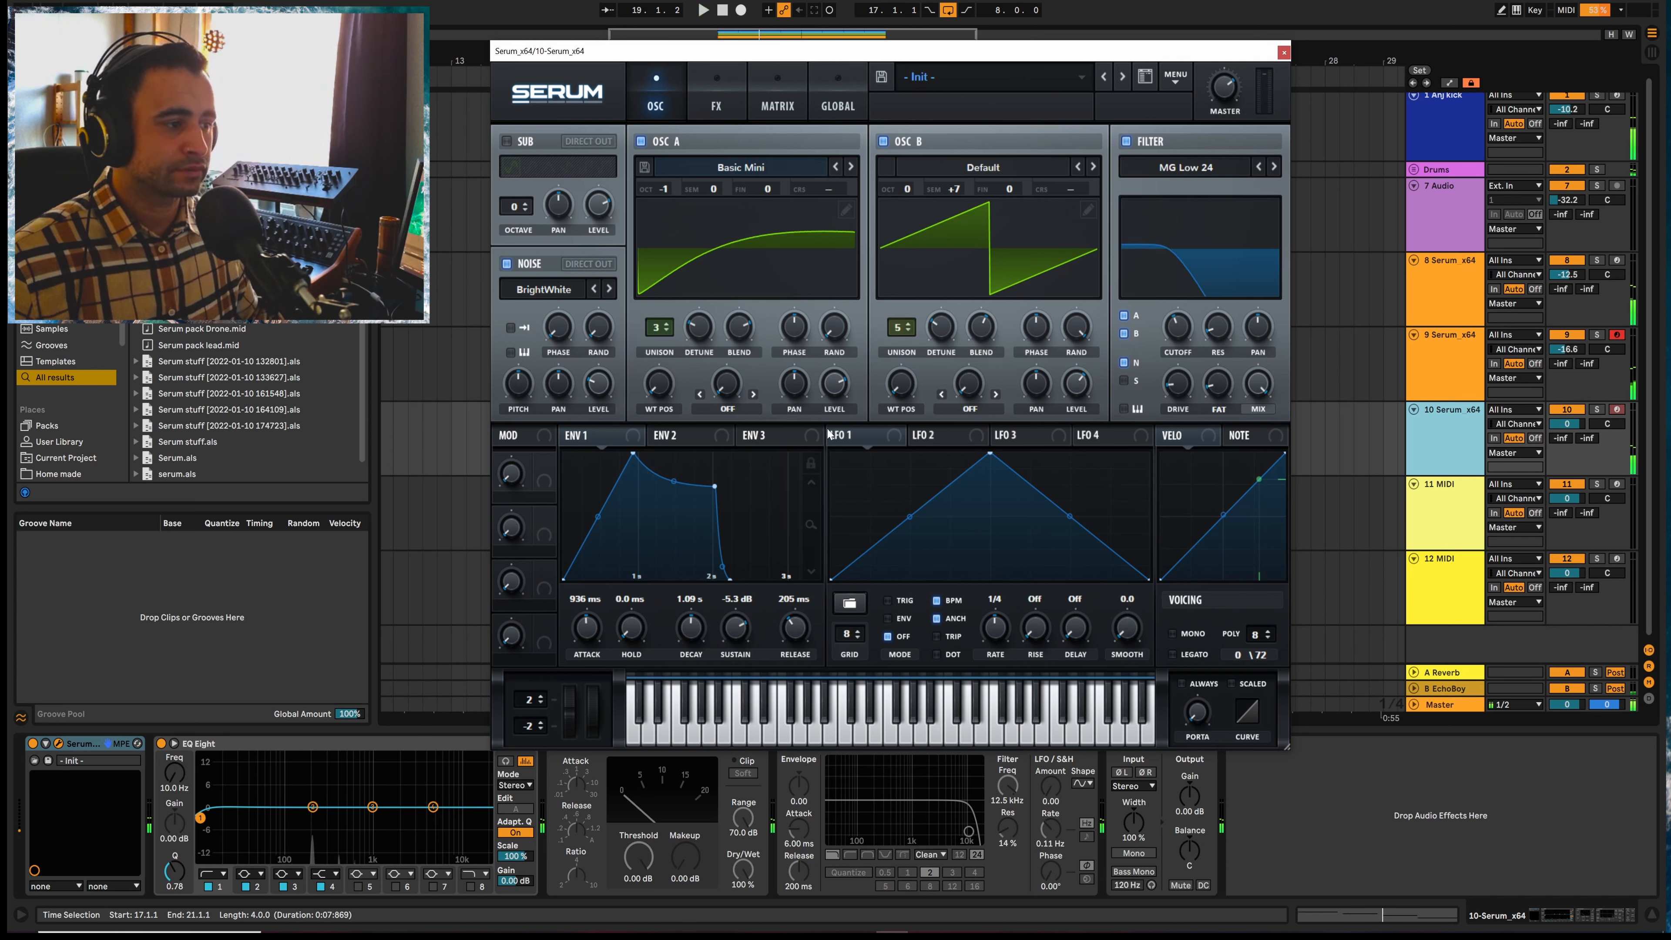
Assign LFO 1 to the filter cutoff and lower track 10's volume to -14.5 dB
{"action": "left_click_drag", "start_coordinate": [874, 437], "coordinate": [1165, 345]}
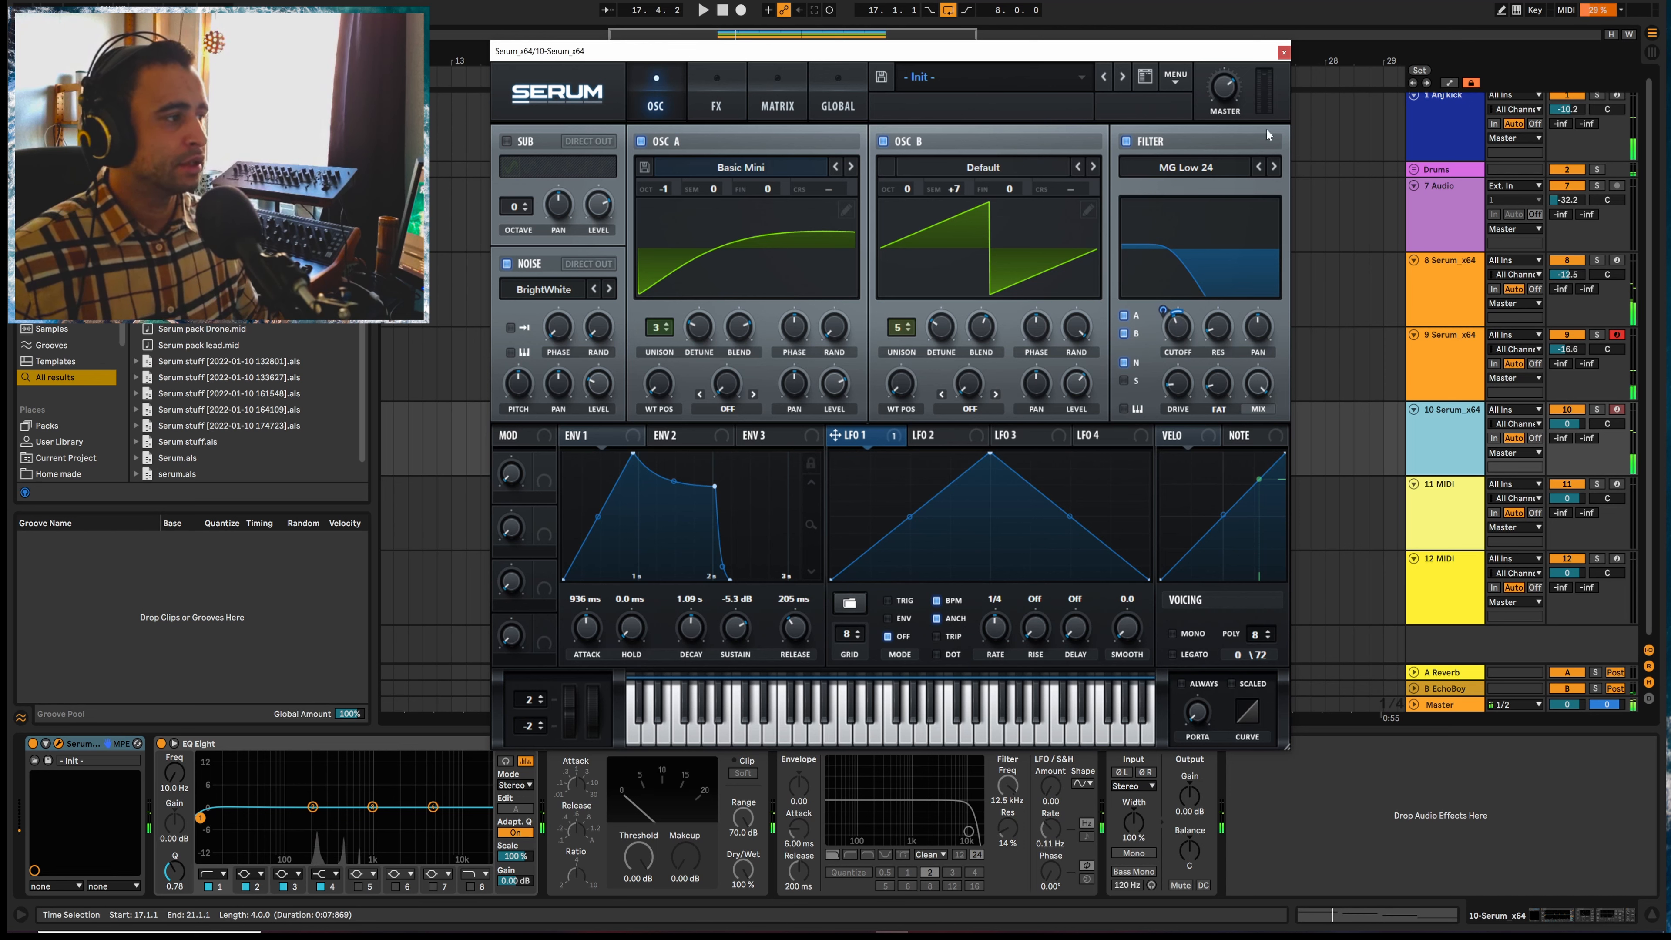
{"action": "left_click_drag", "start_coordinate": [1570, 425], "coordinate": [1570, 448]}
{"action": "key", "text": "space"}
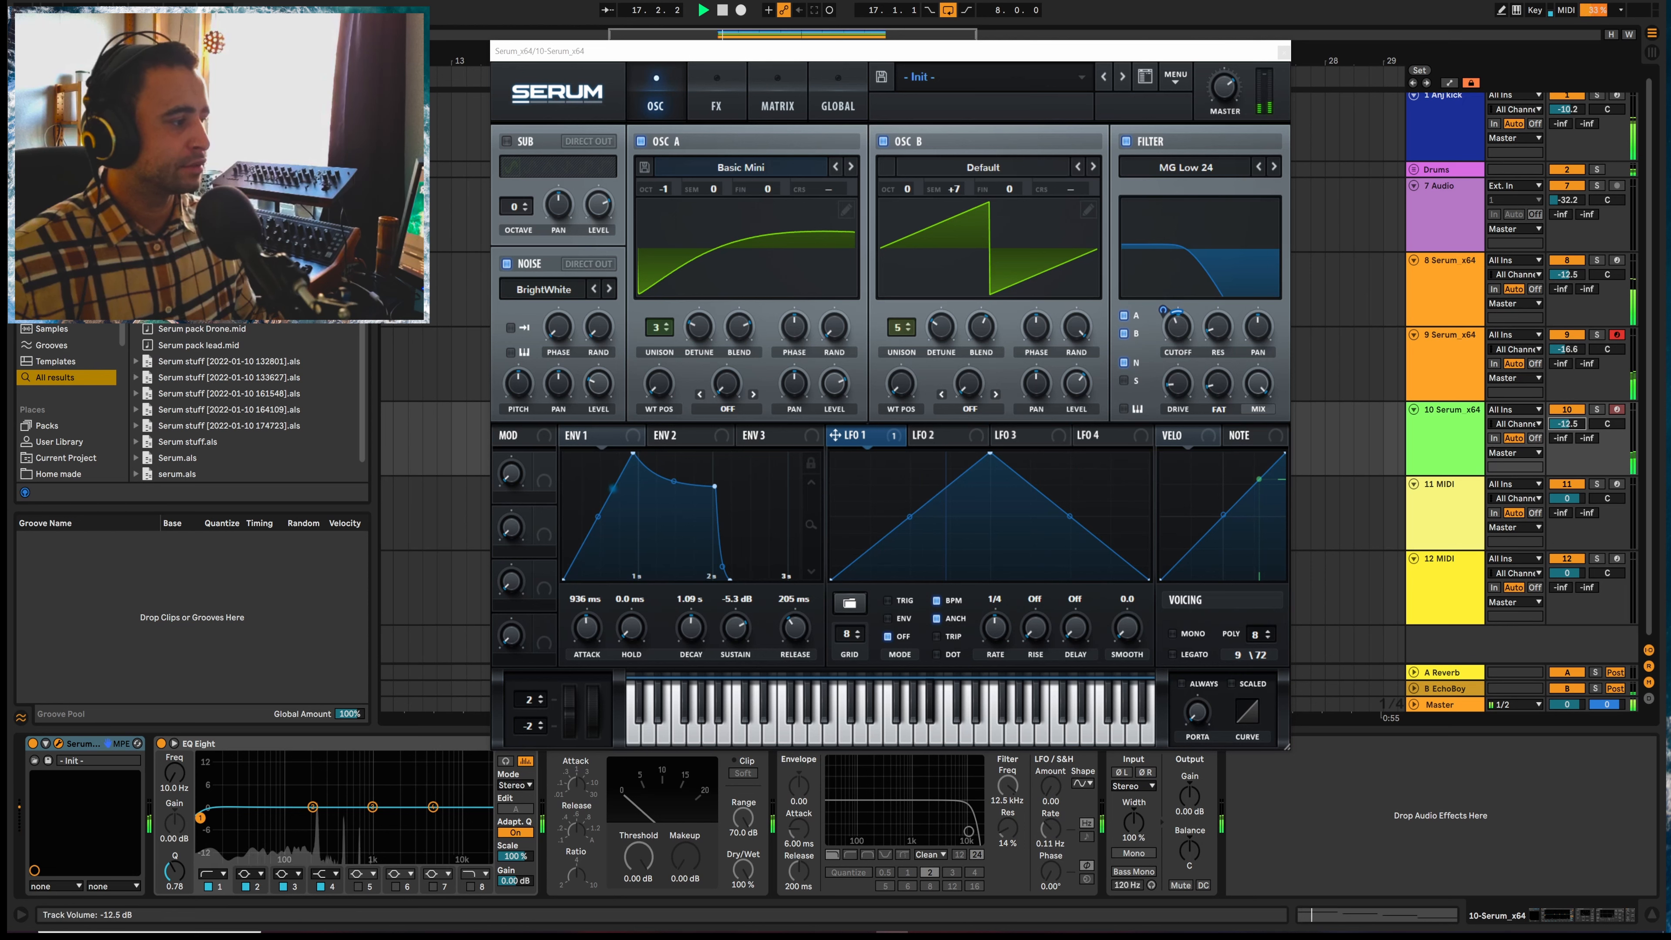
{"action": "left_click_drag", "start_coordinate": [1568, 425], "coordinate": [1569, 435]}
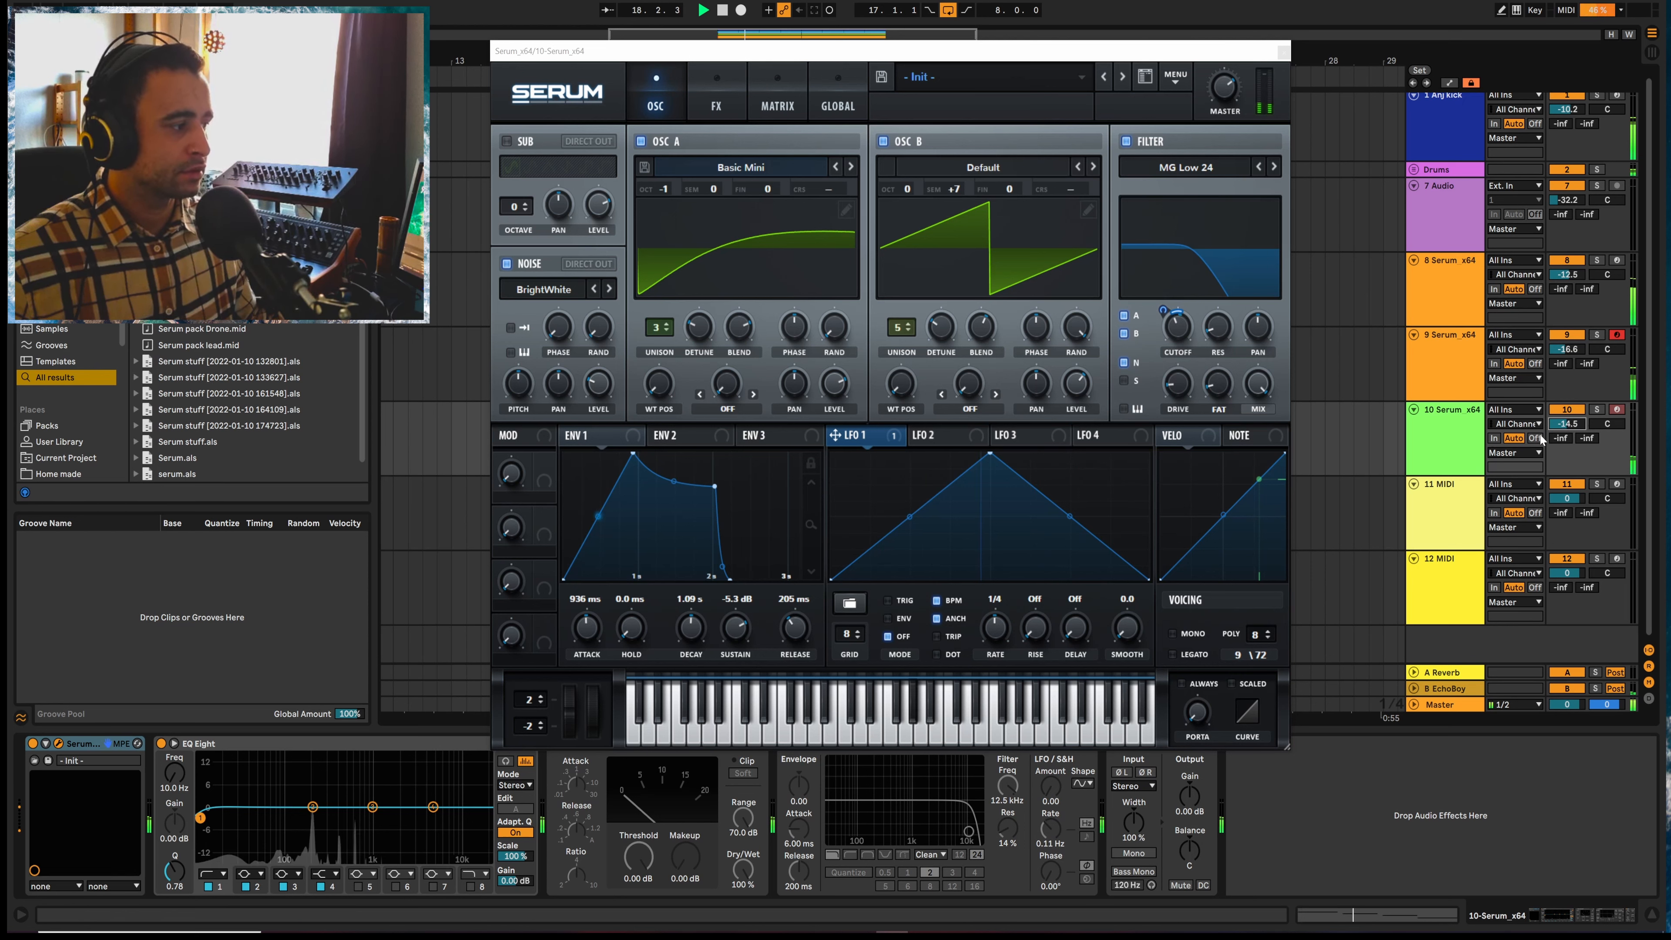
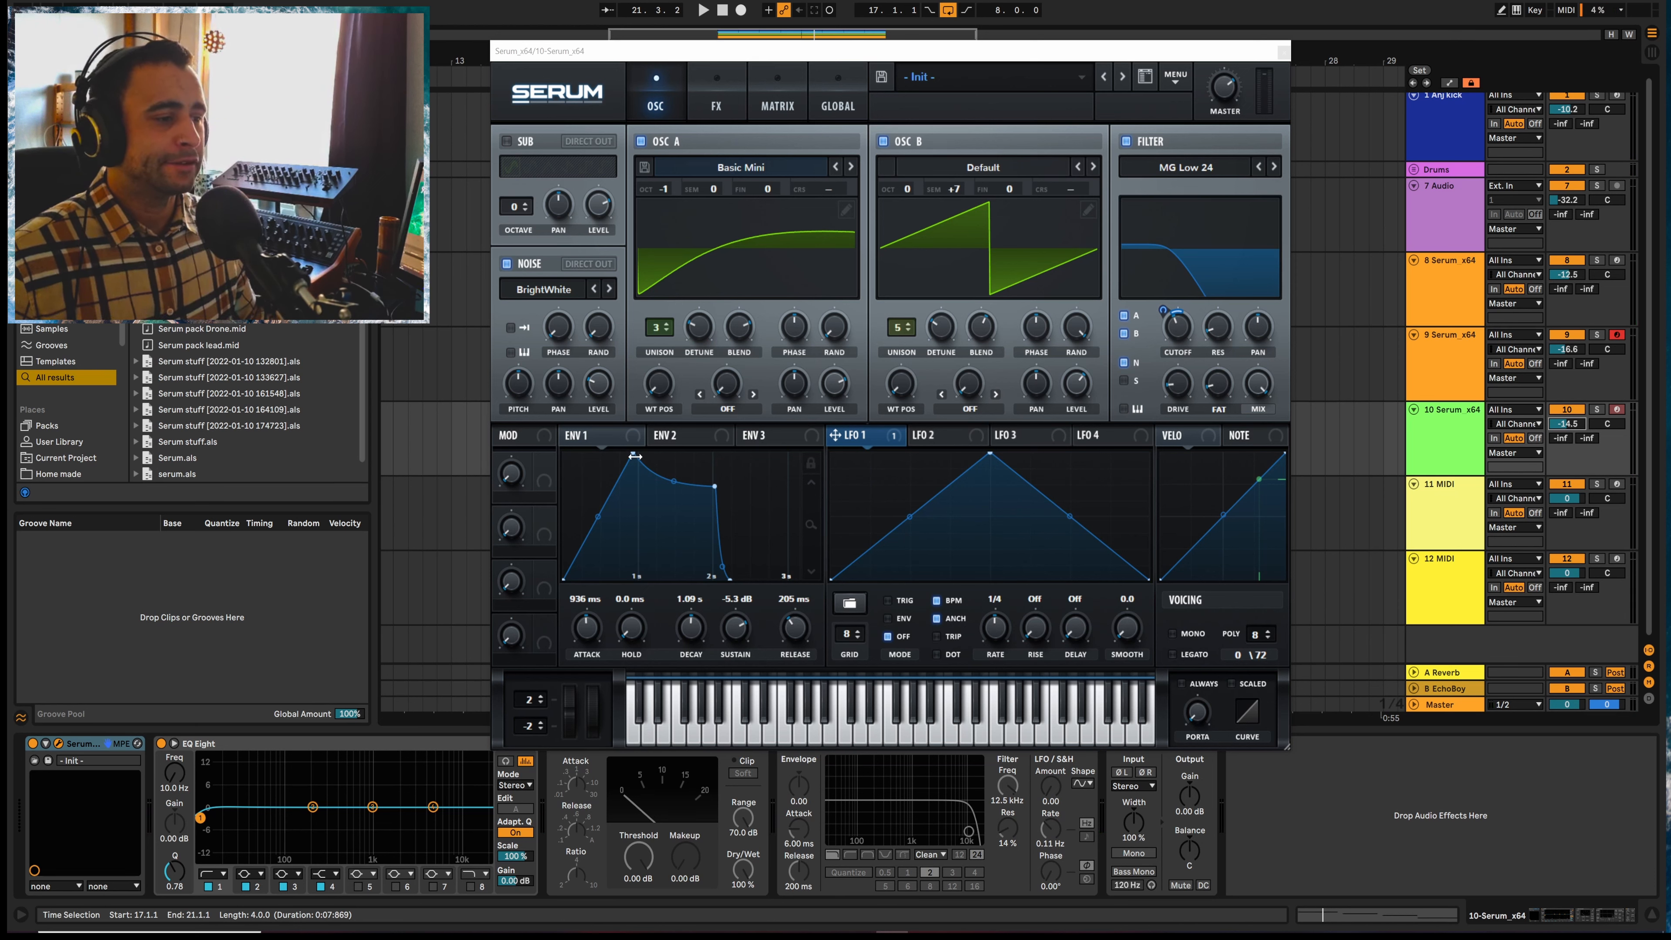
Turn off LFO 1's tempo sync, set its rate to 3.6 Hz and modulate that rate with envelope 1
{"action": "left_click", "coordinate": [937, 600]}
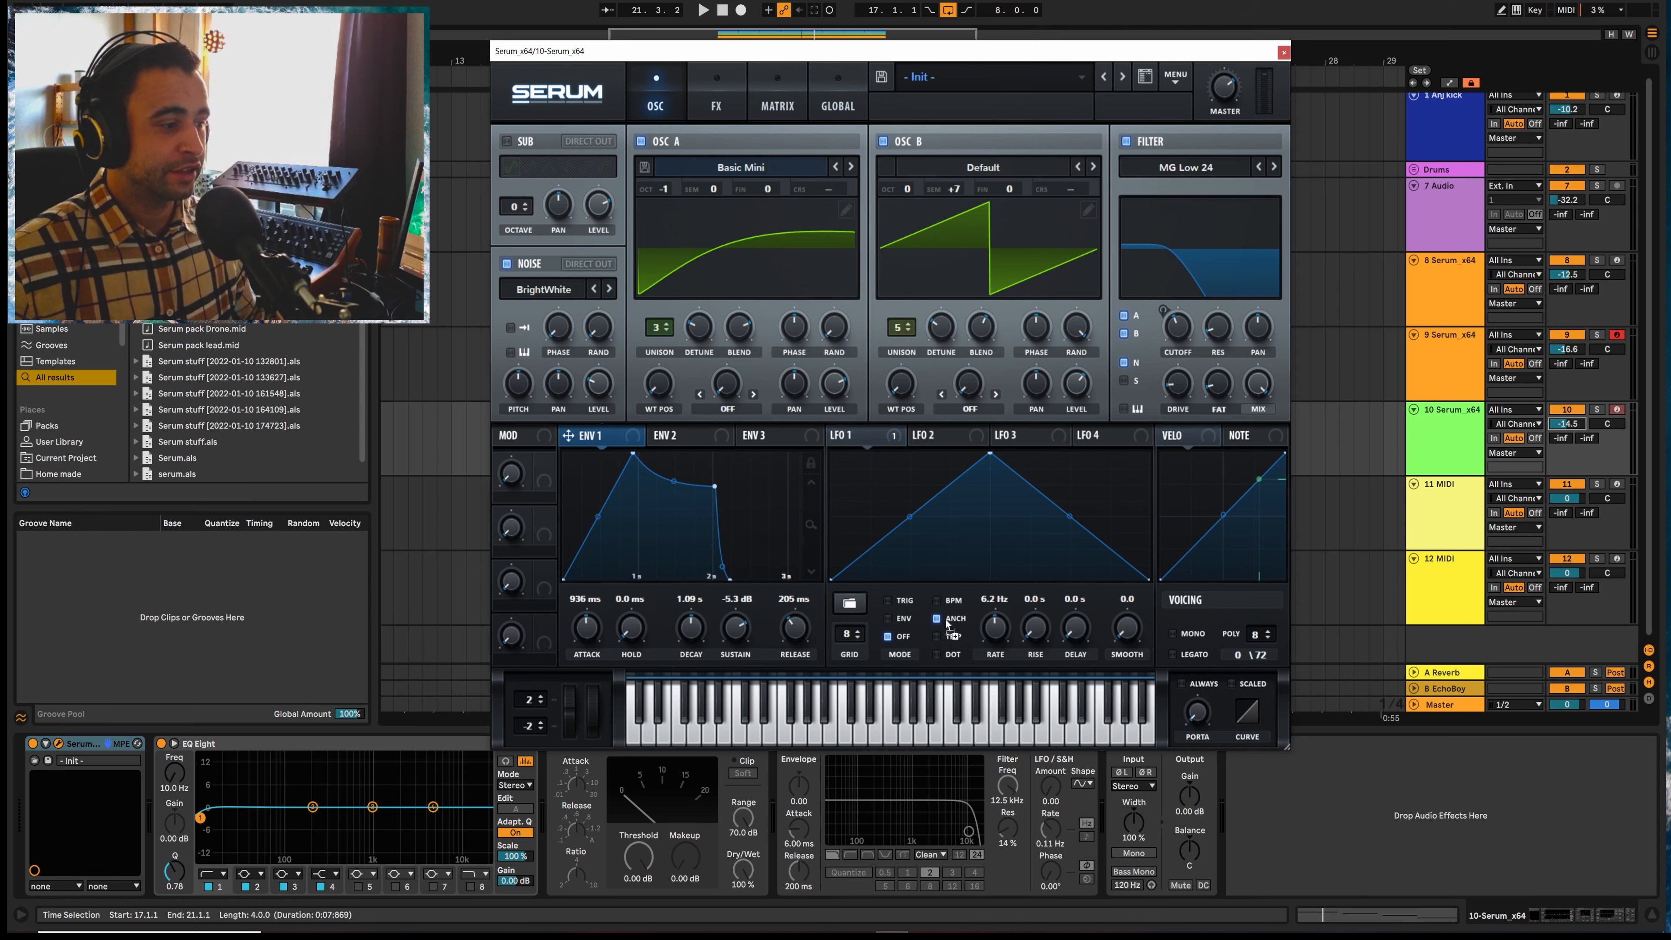
{"action": "mouse_move", "coordinate": [995, 629]}
{"action": "left_mouse_down"}
{"action": "mouse_move", "coordinate": [982, 622]}
{"action": "mouse_move", "coordinate": [991, 668]}
{"action": "mouse_move", "coordinate": [989, 635]}
{"action": "left_mouse_up"}
{"action": "key", "text": "space"}
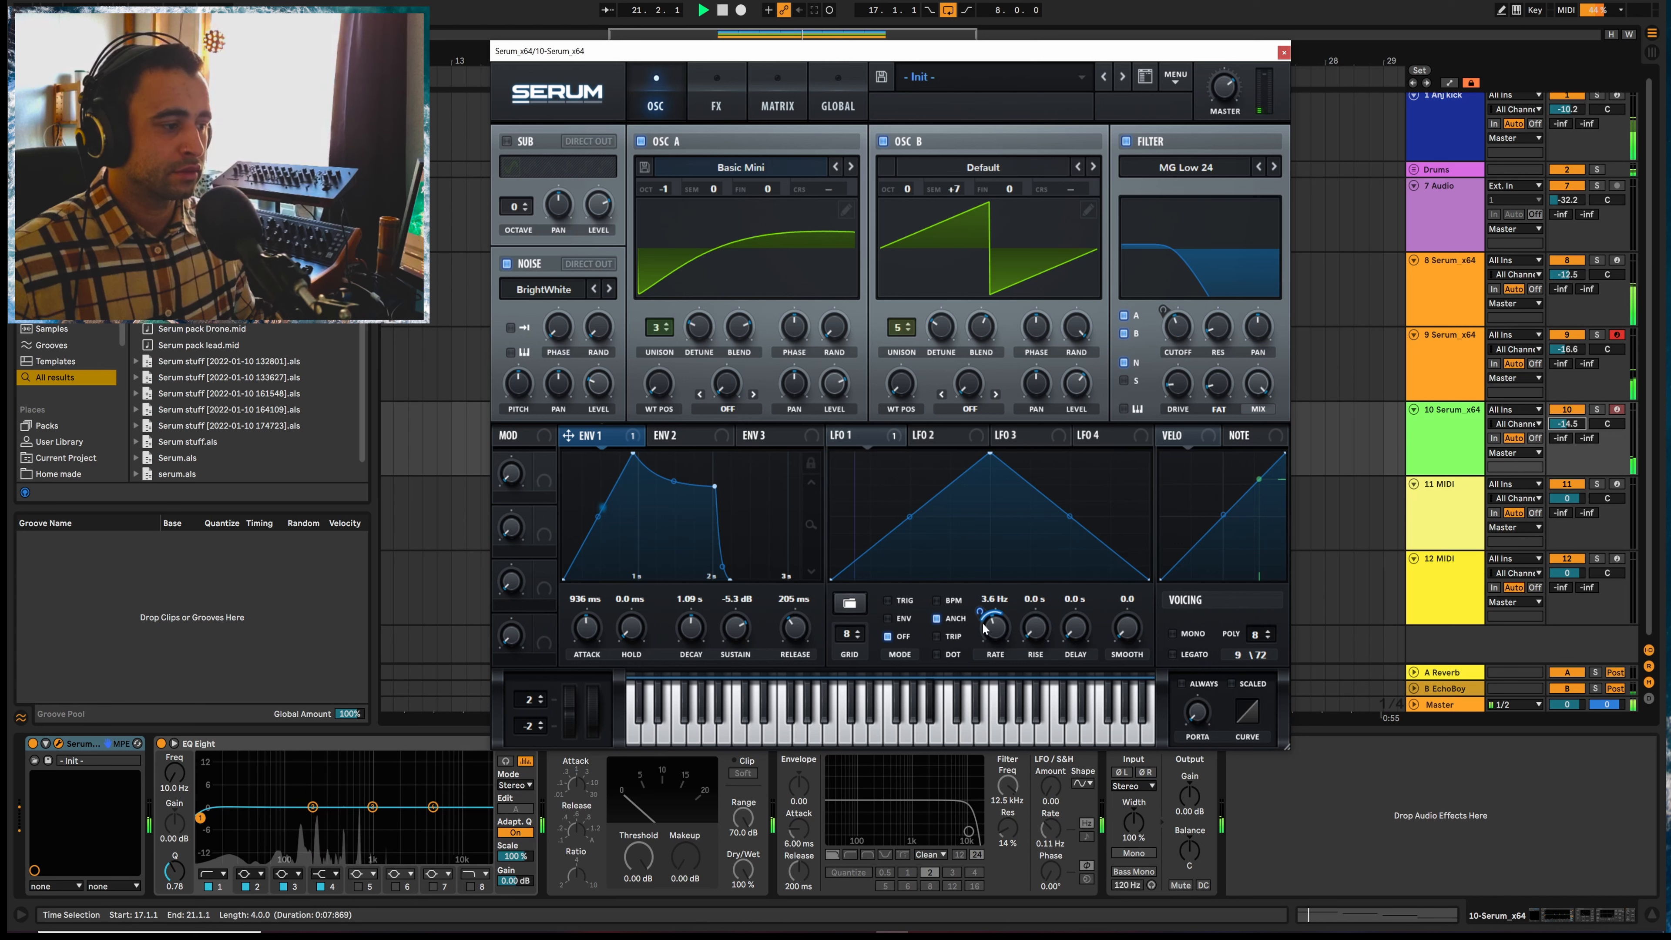
{"action": "key", "text": "space"}
Check the modulation matrix and set LFO 1's rate to 1.8 Hz while listening
{"action": "left_click", "coordinate": [716, 100]}
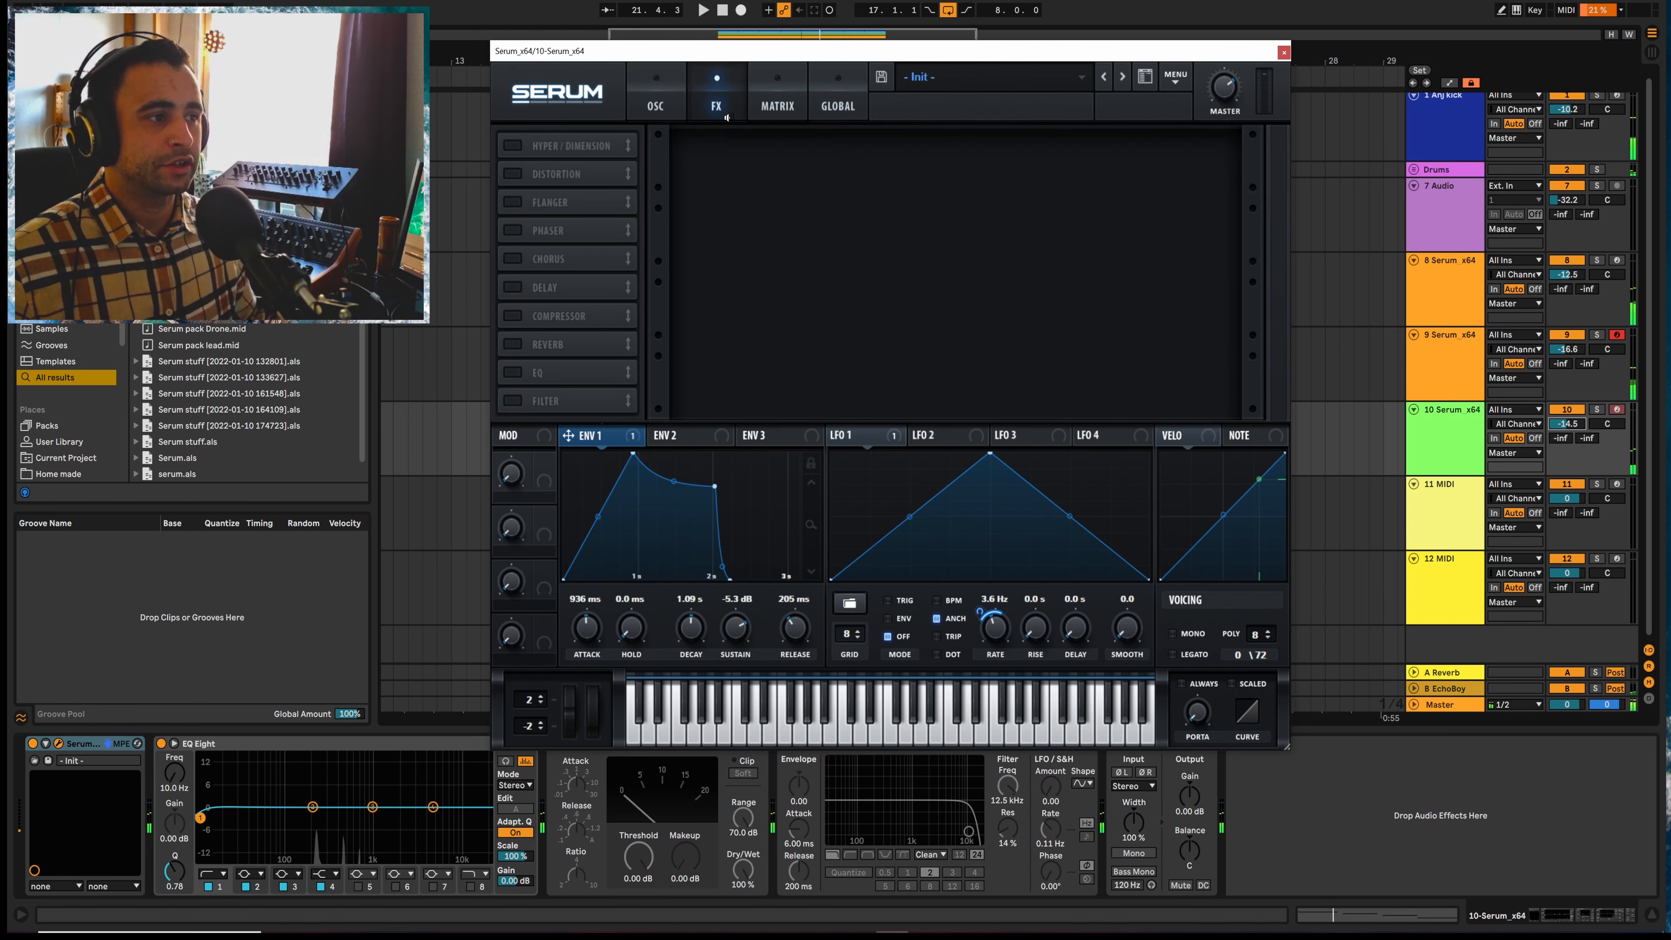
{"action": "left_click", "coordinate": [777, 100]}
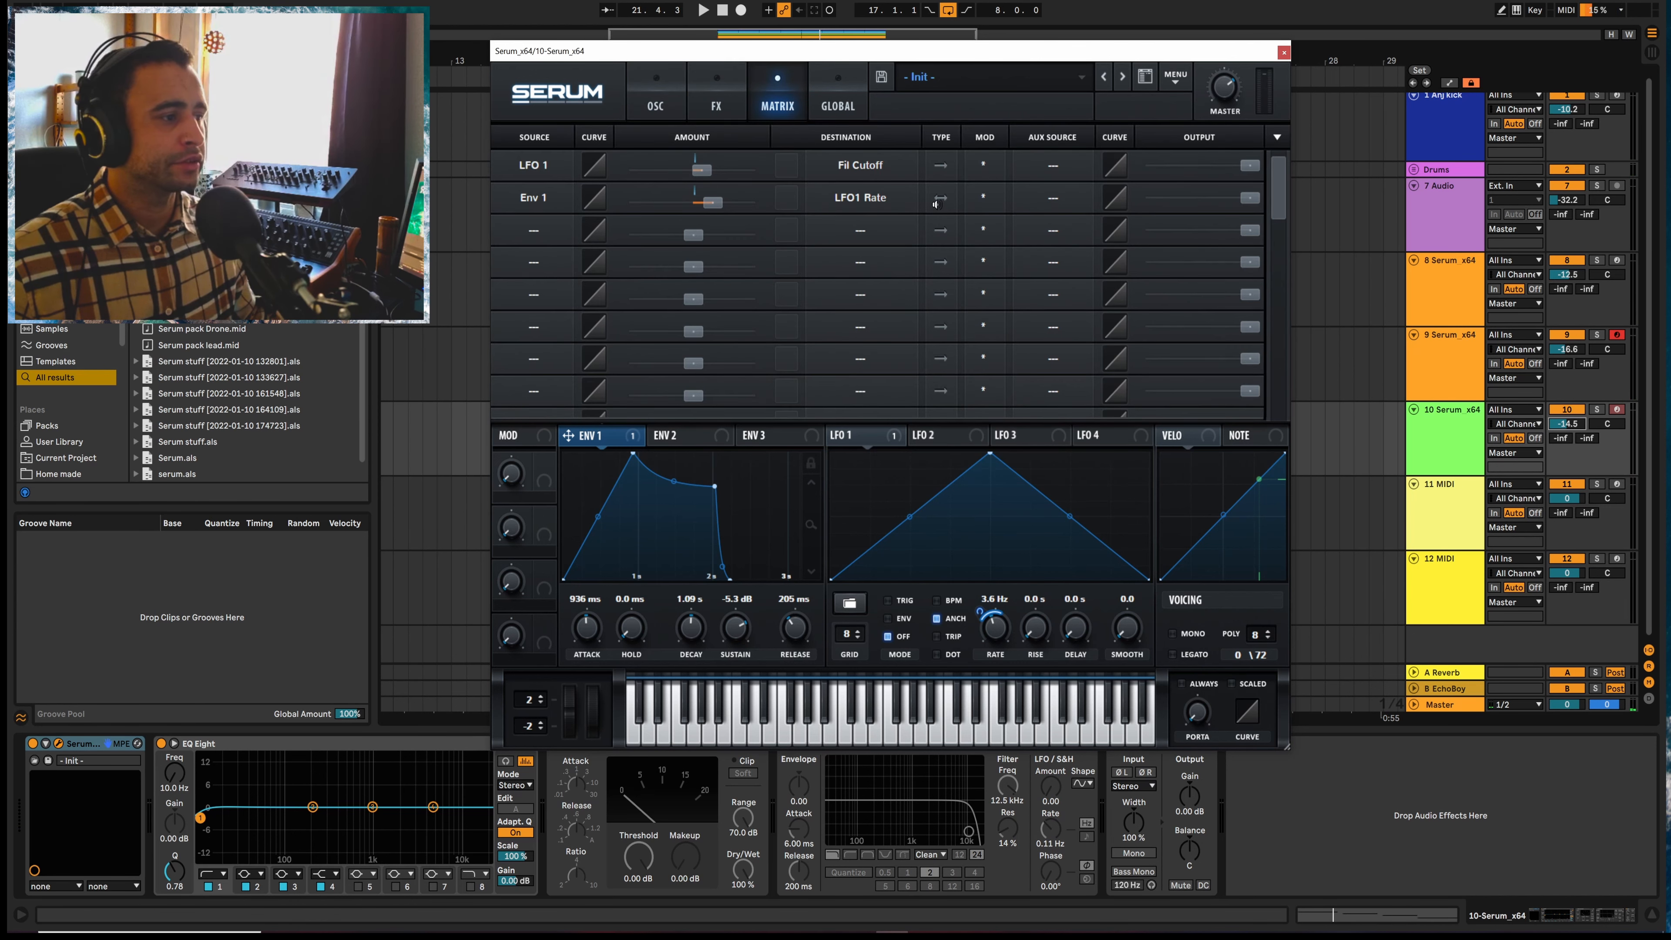
{"action": "left_click", "coordinate": [659, 105]}
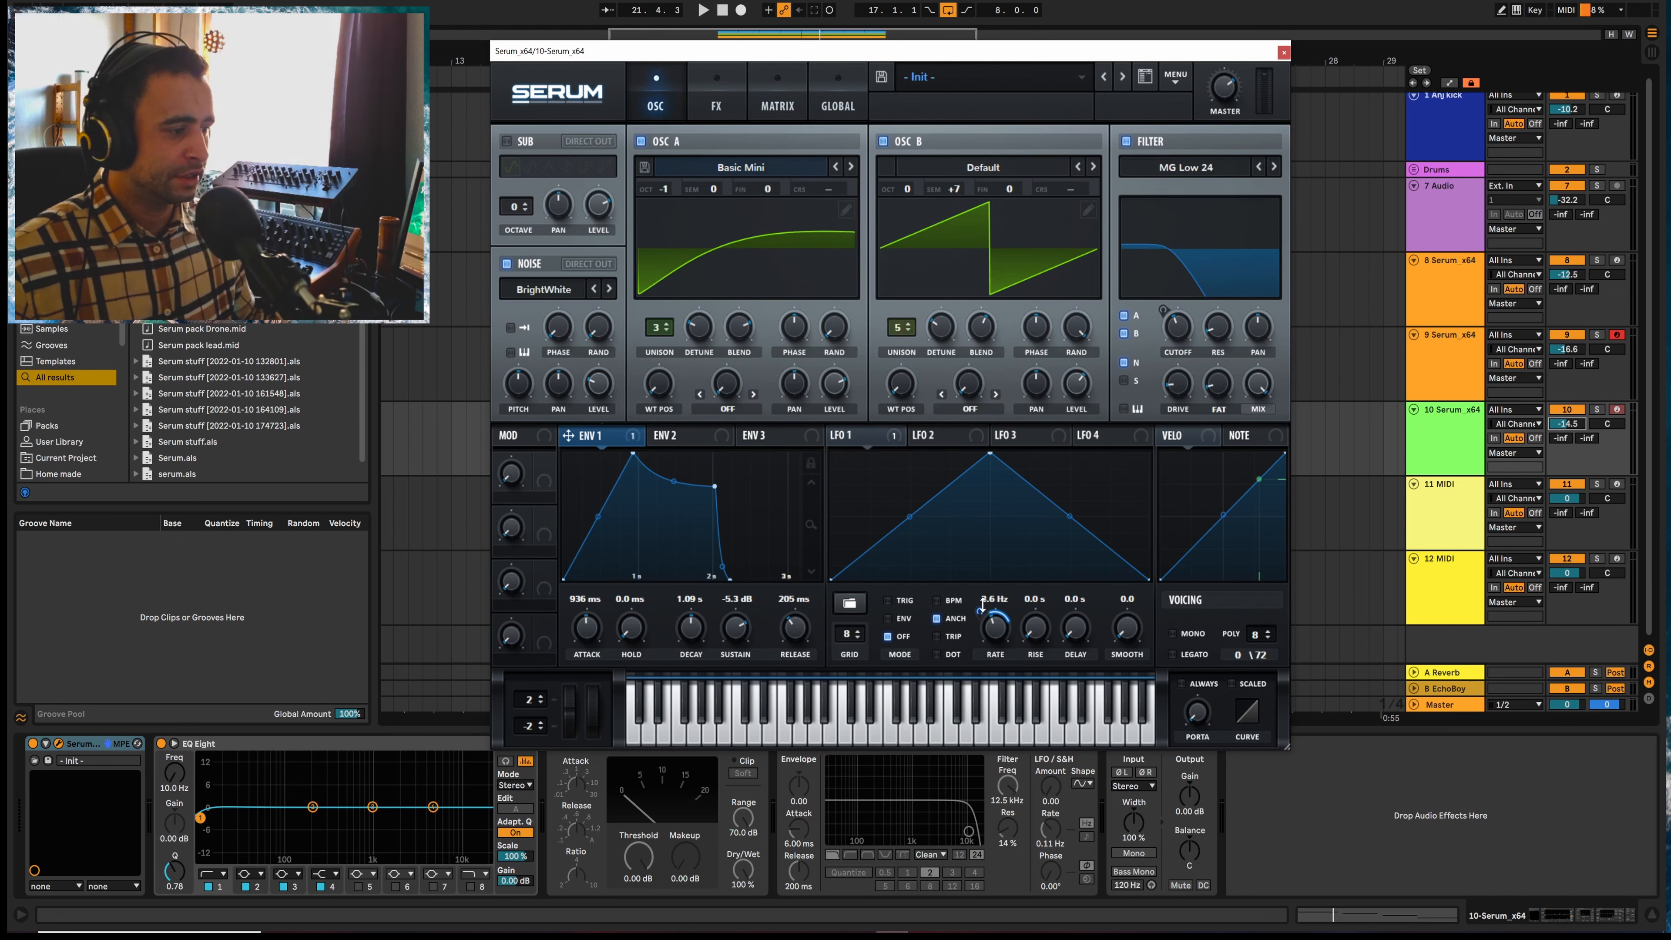
{"action": "key", "text": "space"}
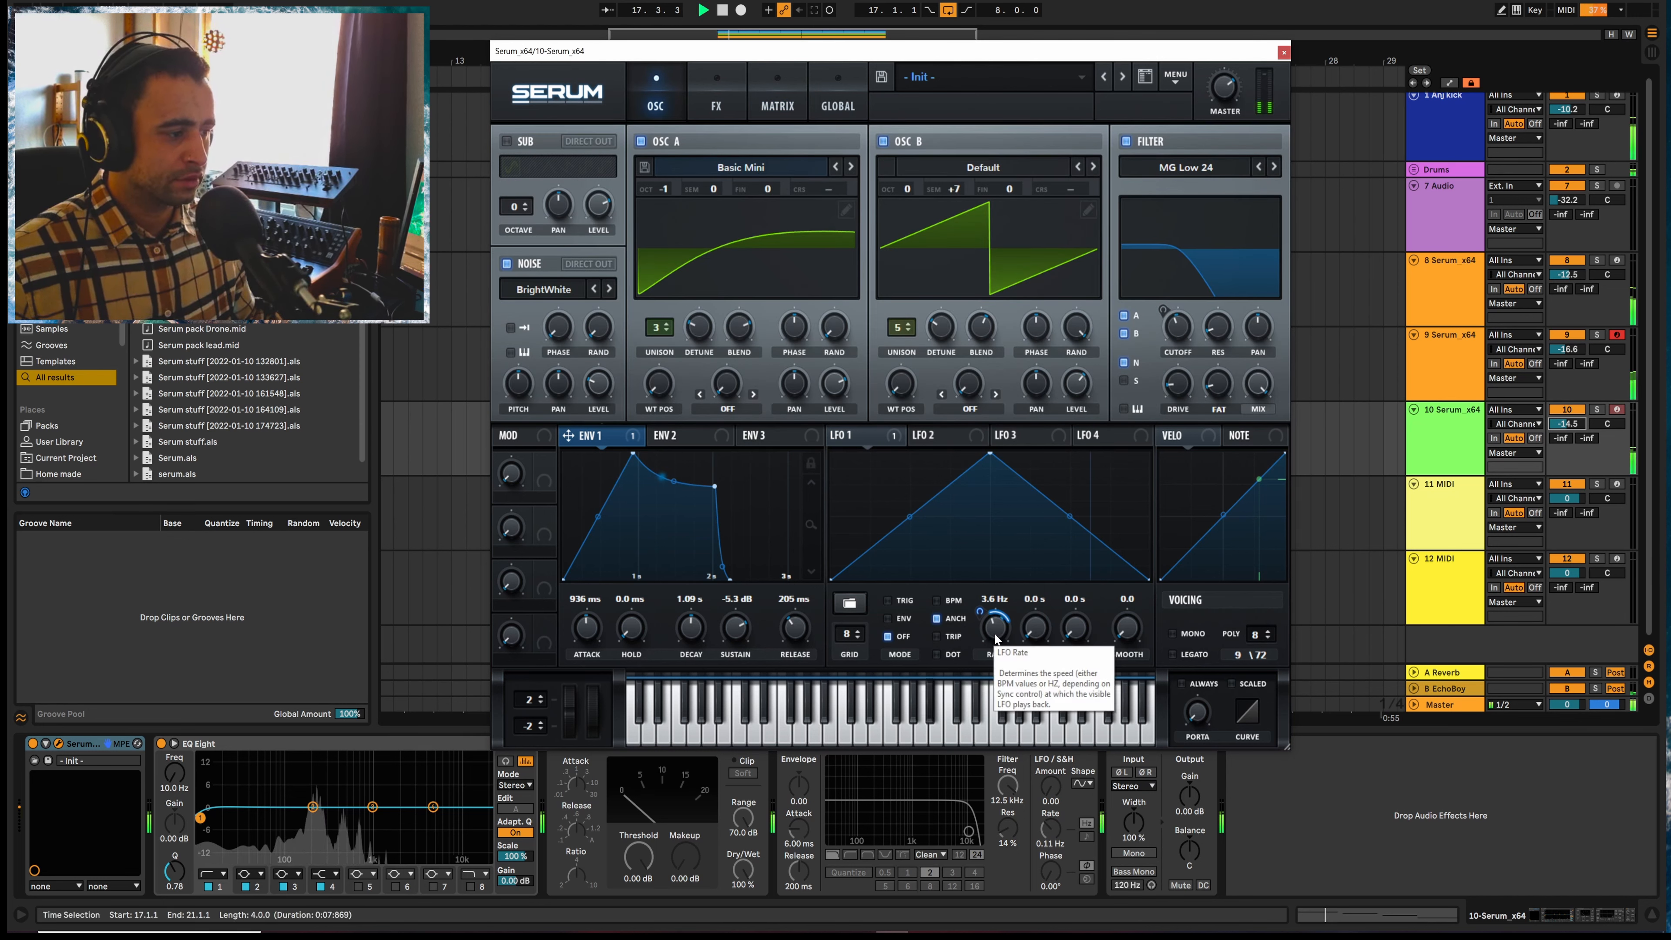
{"action": "left_click_drag", "start_coordinate": [995, 638], "coordinate": [996, 648]}
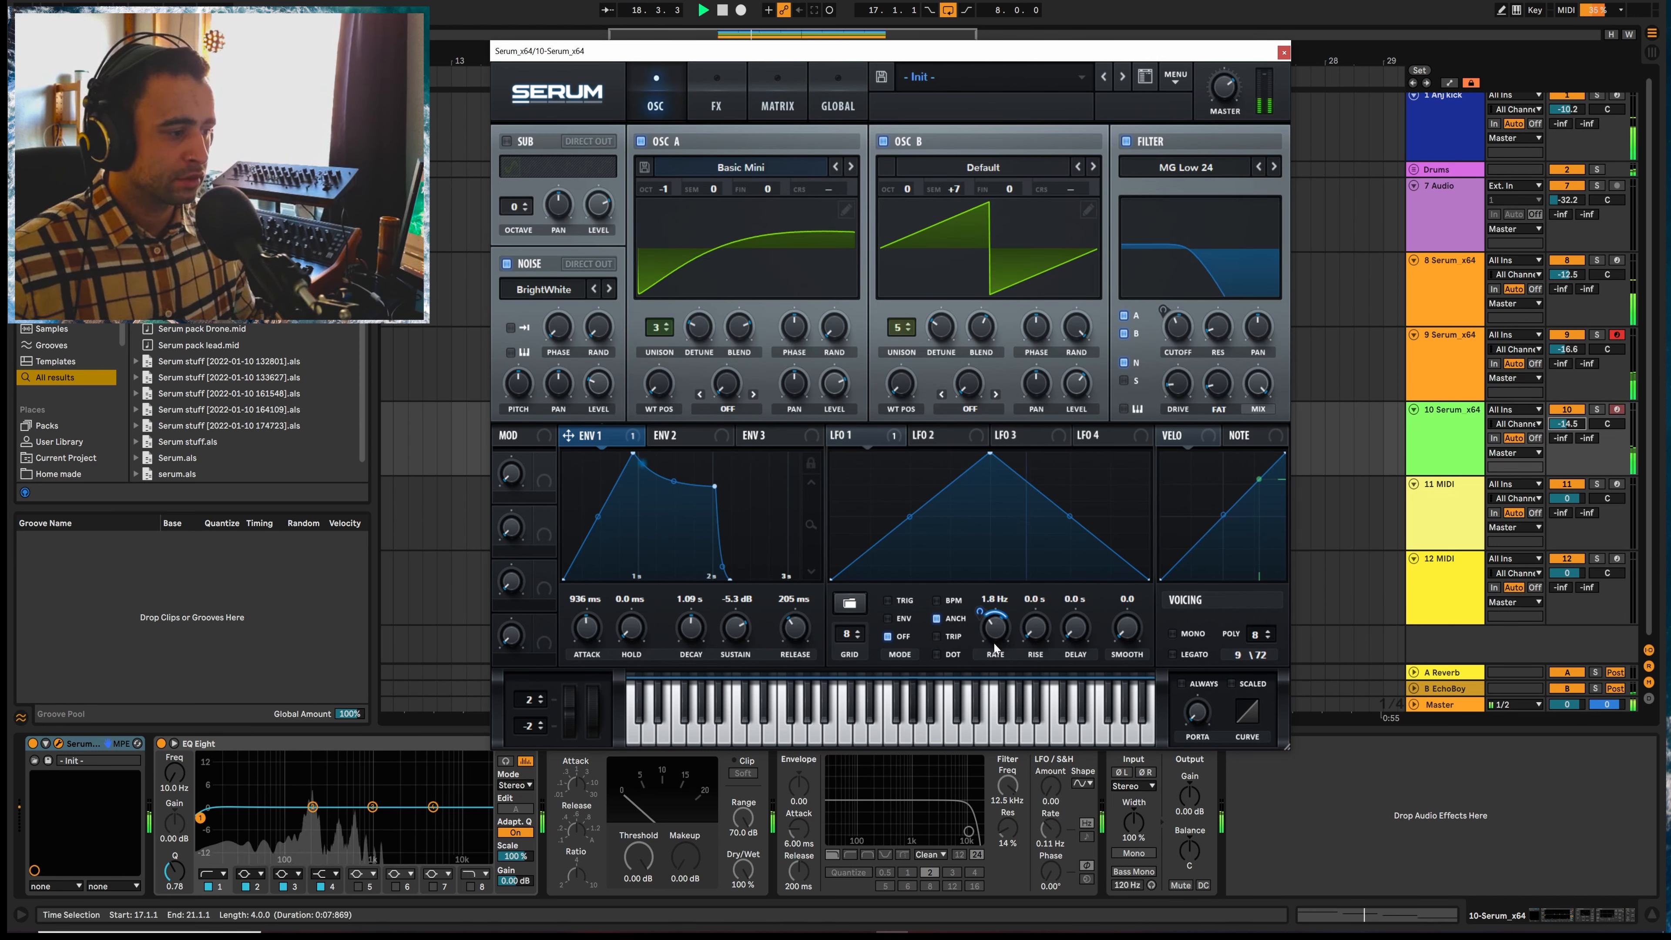
{"action": "key", "text": "space"}
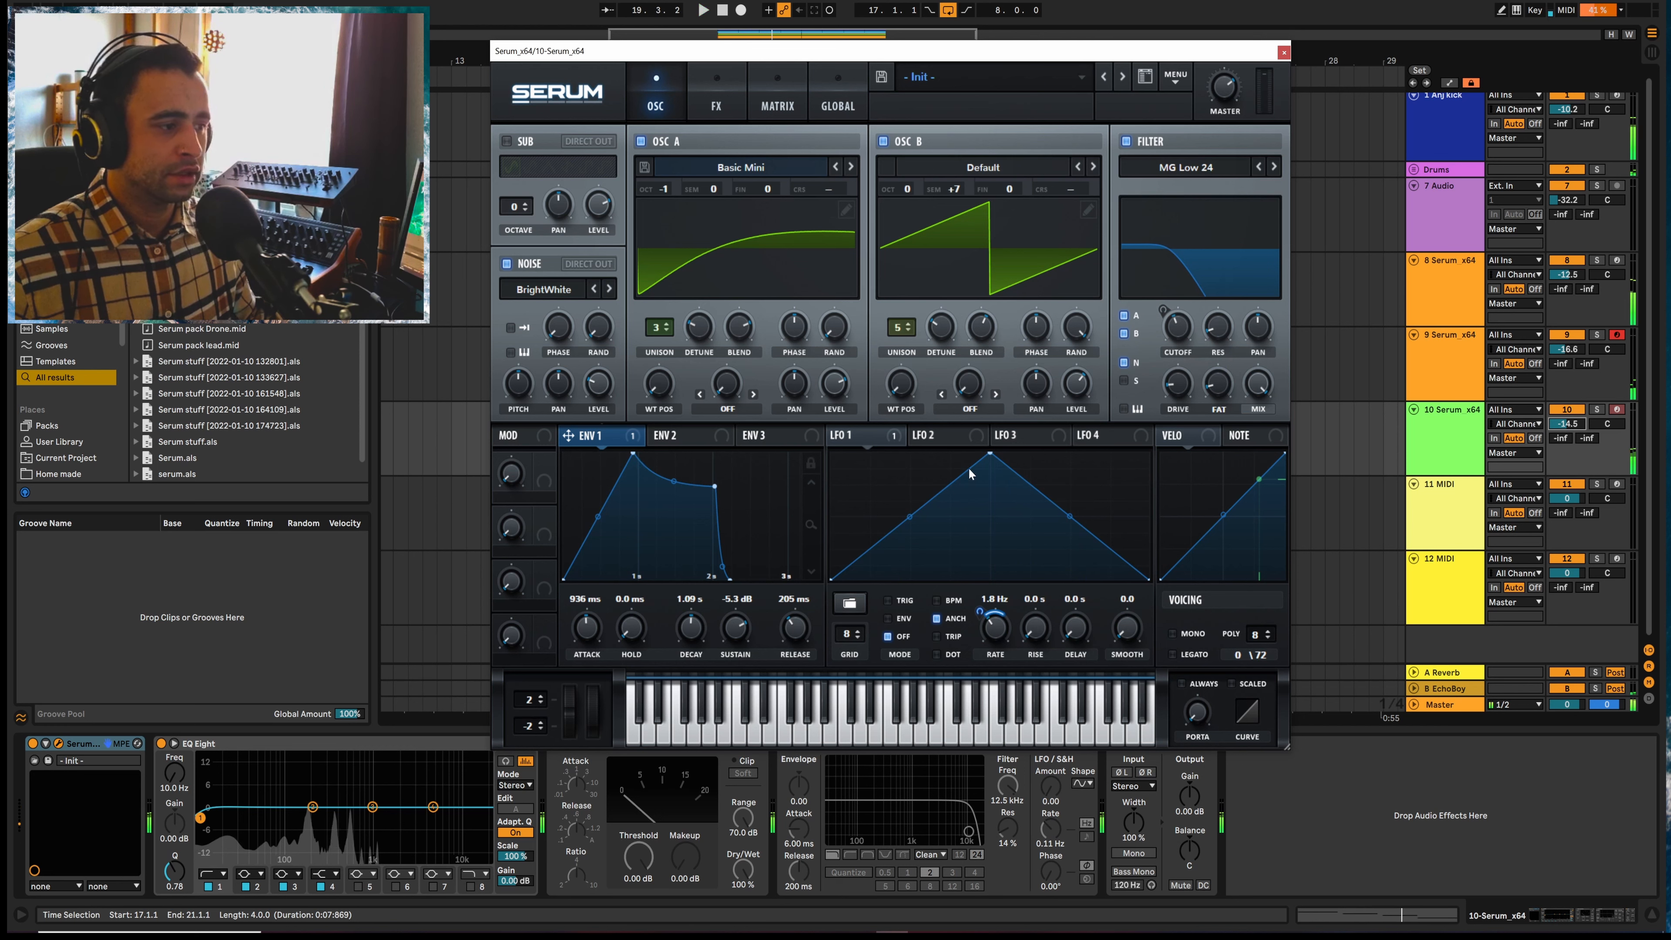
Reshape LFO 1 into a descending ramp and set its rate to 0.8 Hz during playback
{"action": "left_click_drag", "start_coordinate": [990, 454], "coordinate": [789, 430]}
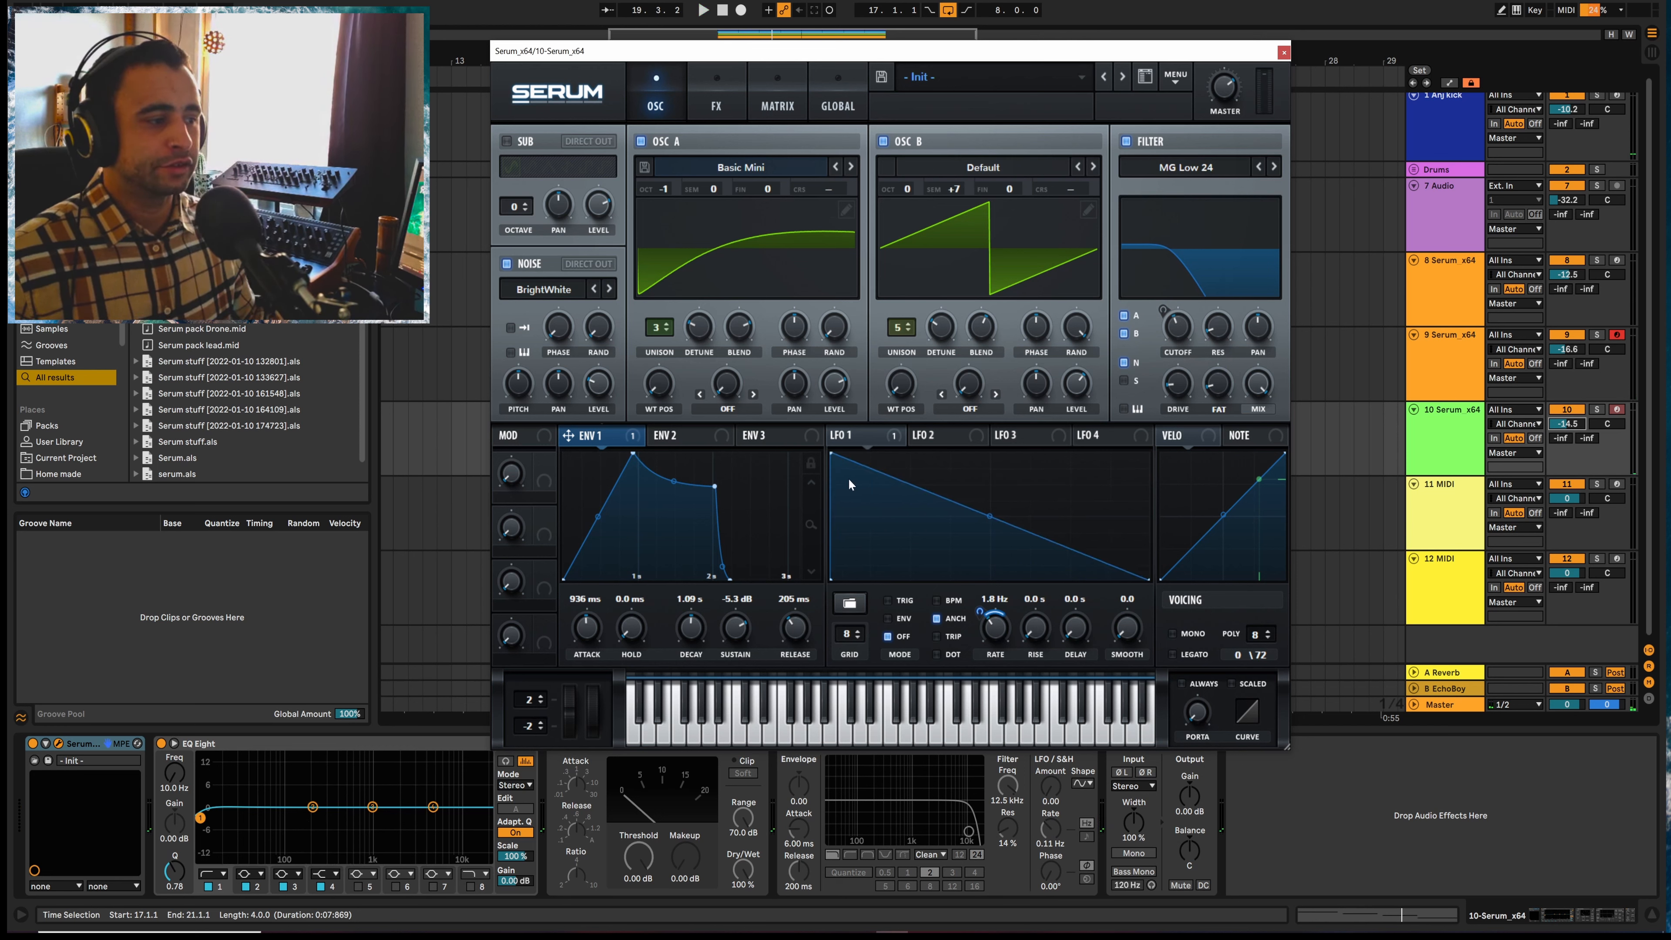
{"action": "key", "text": "space"}
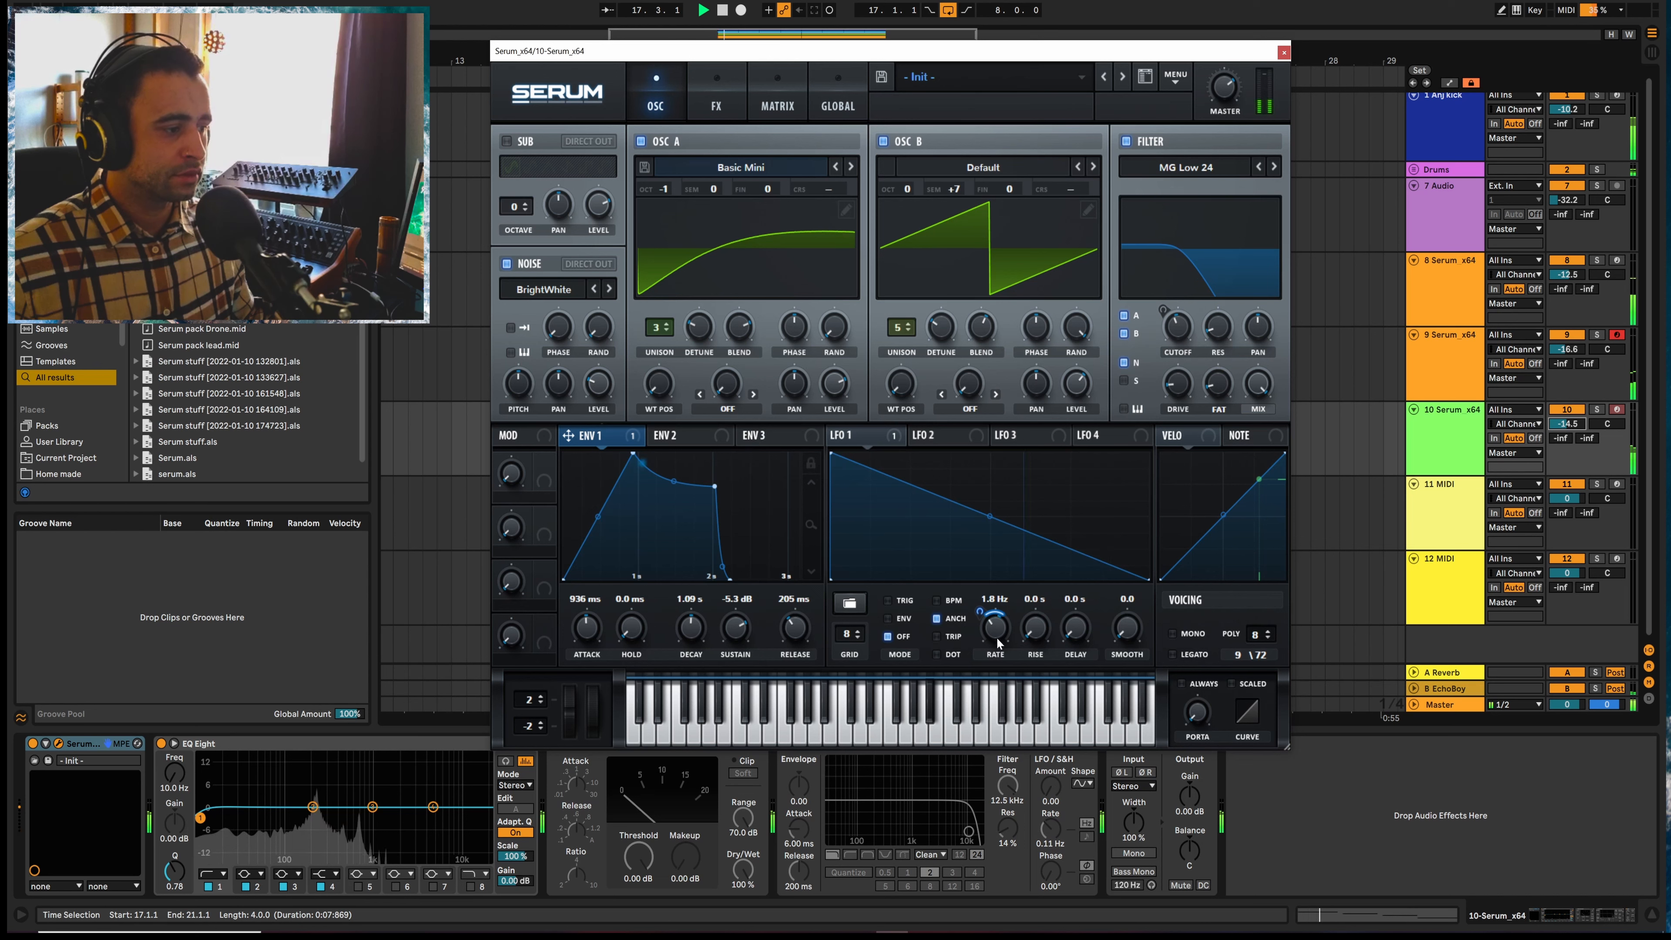
{"action": "mouse_move", "coordinate": [995, 640]}
{"action": "left_mouse_down"}
{"action": "mouse_move", "coordinate": [981, 632]}
{"action": "mouse_move", "coordinate": [996, 646]}
{"action": "left_mouse_up"}
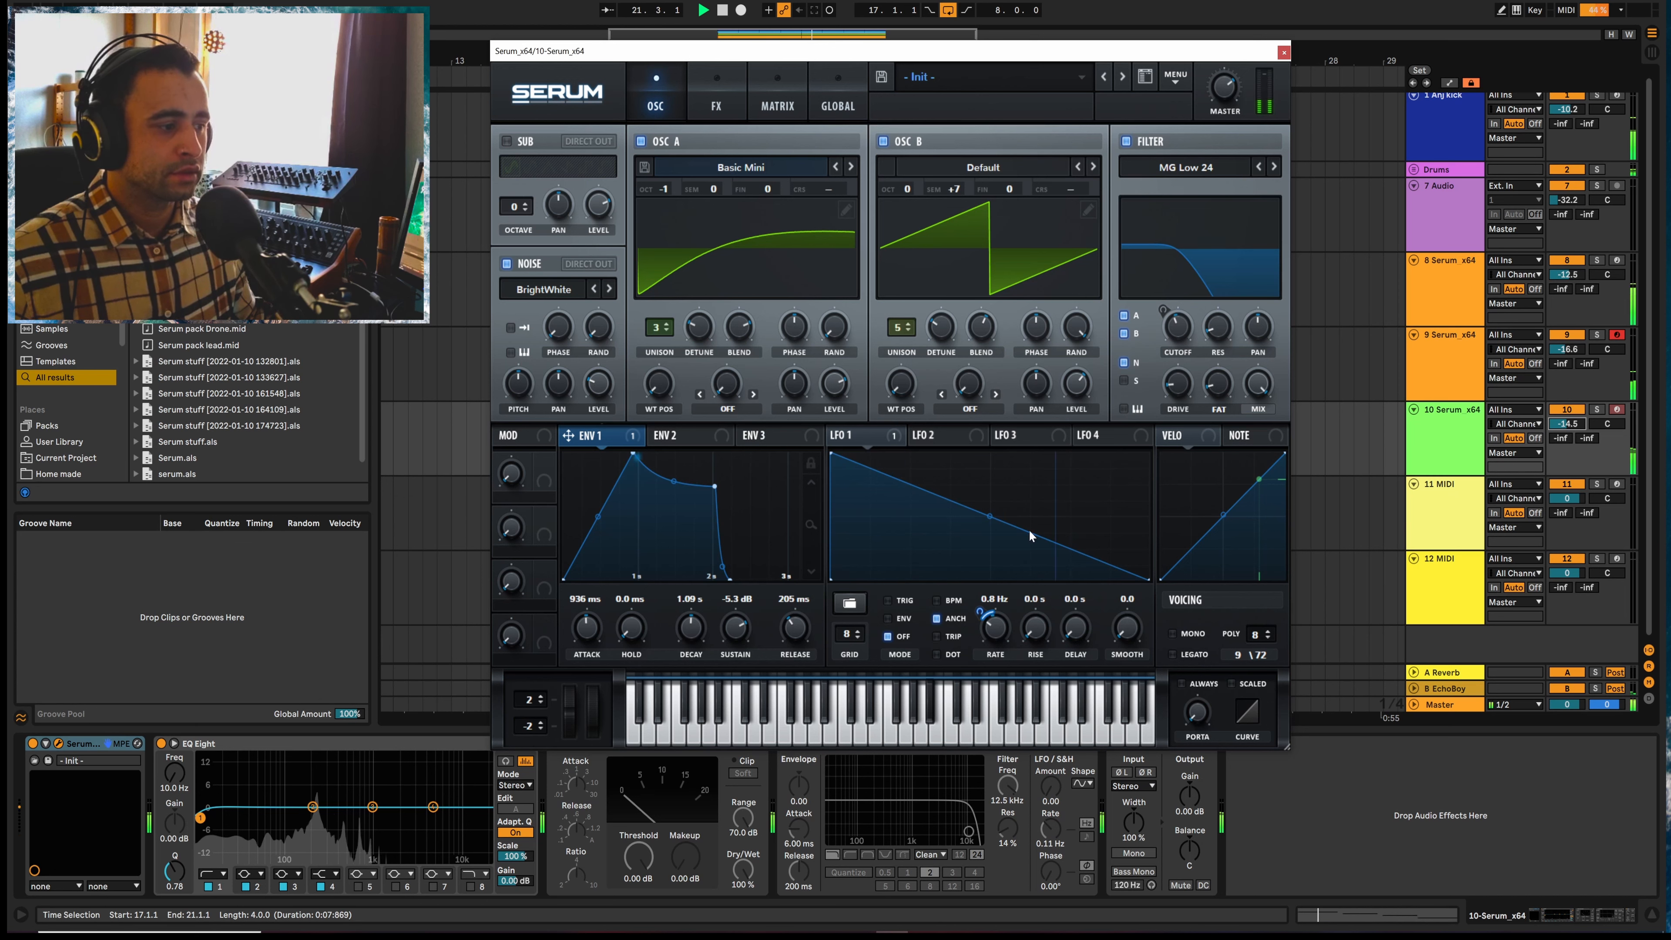
{"action": "key", "text": "space"}
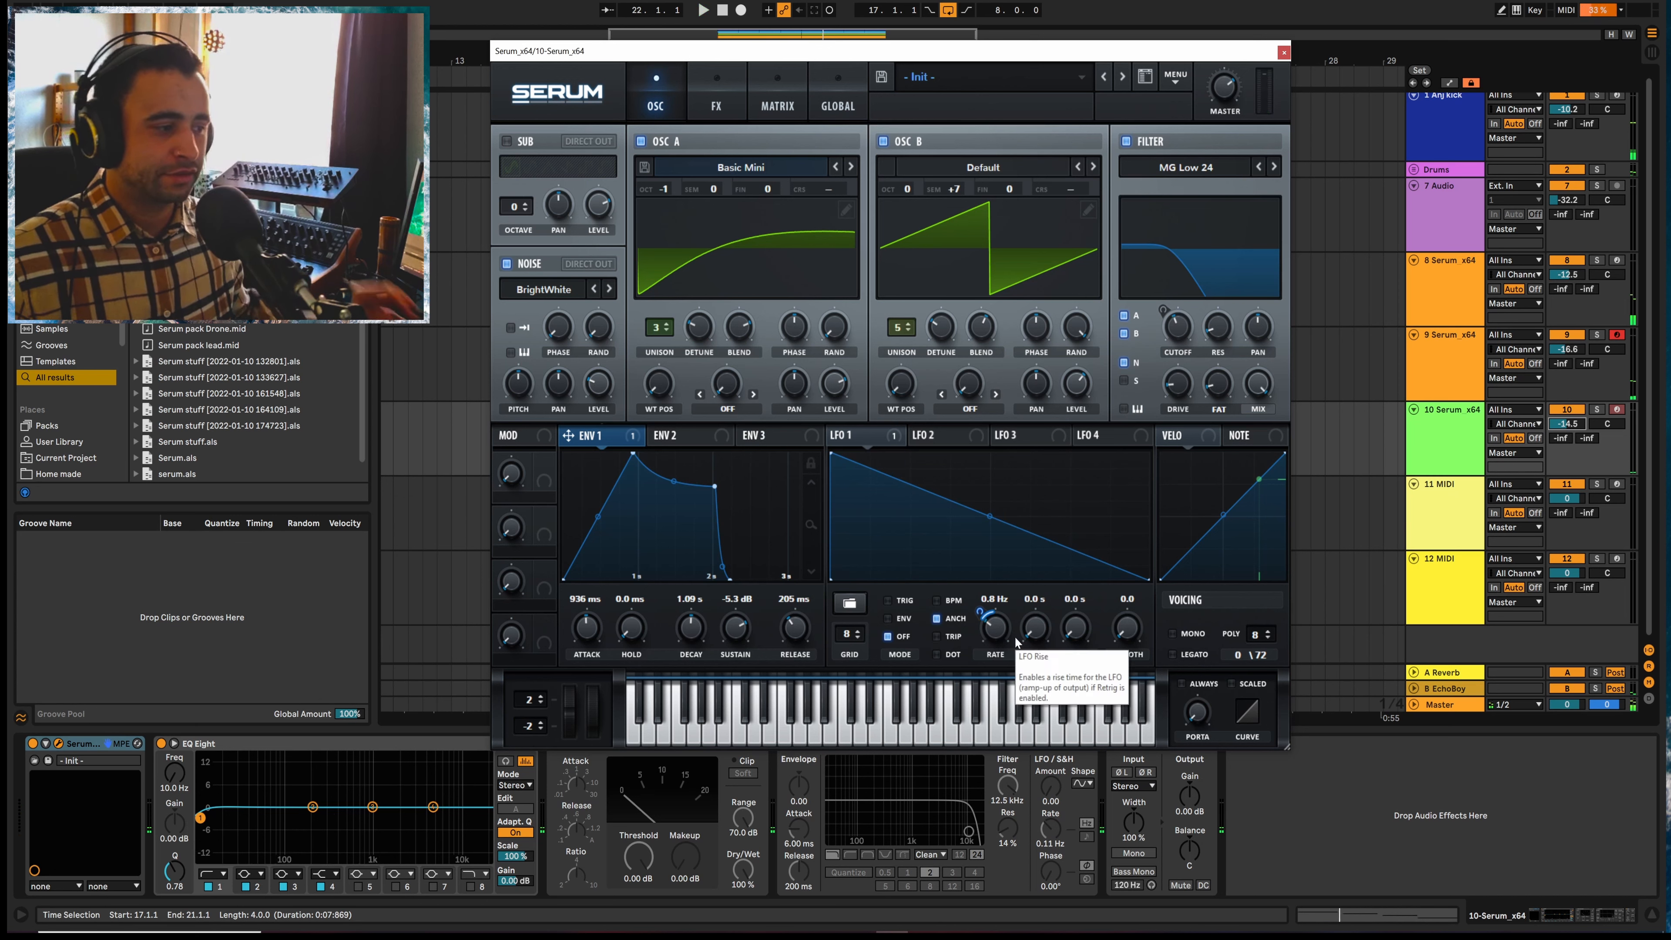
Sync LFO 1 to the tempo at a 2 bar rate and adjust envelope 1's modulation amount on that rate
{"action": "key", "text": "space"}
{"action": "left_click", "coordinate": [937, 601]}
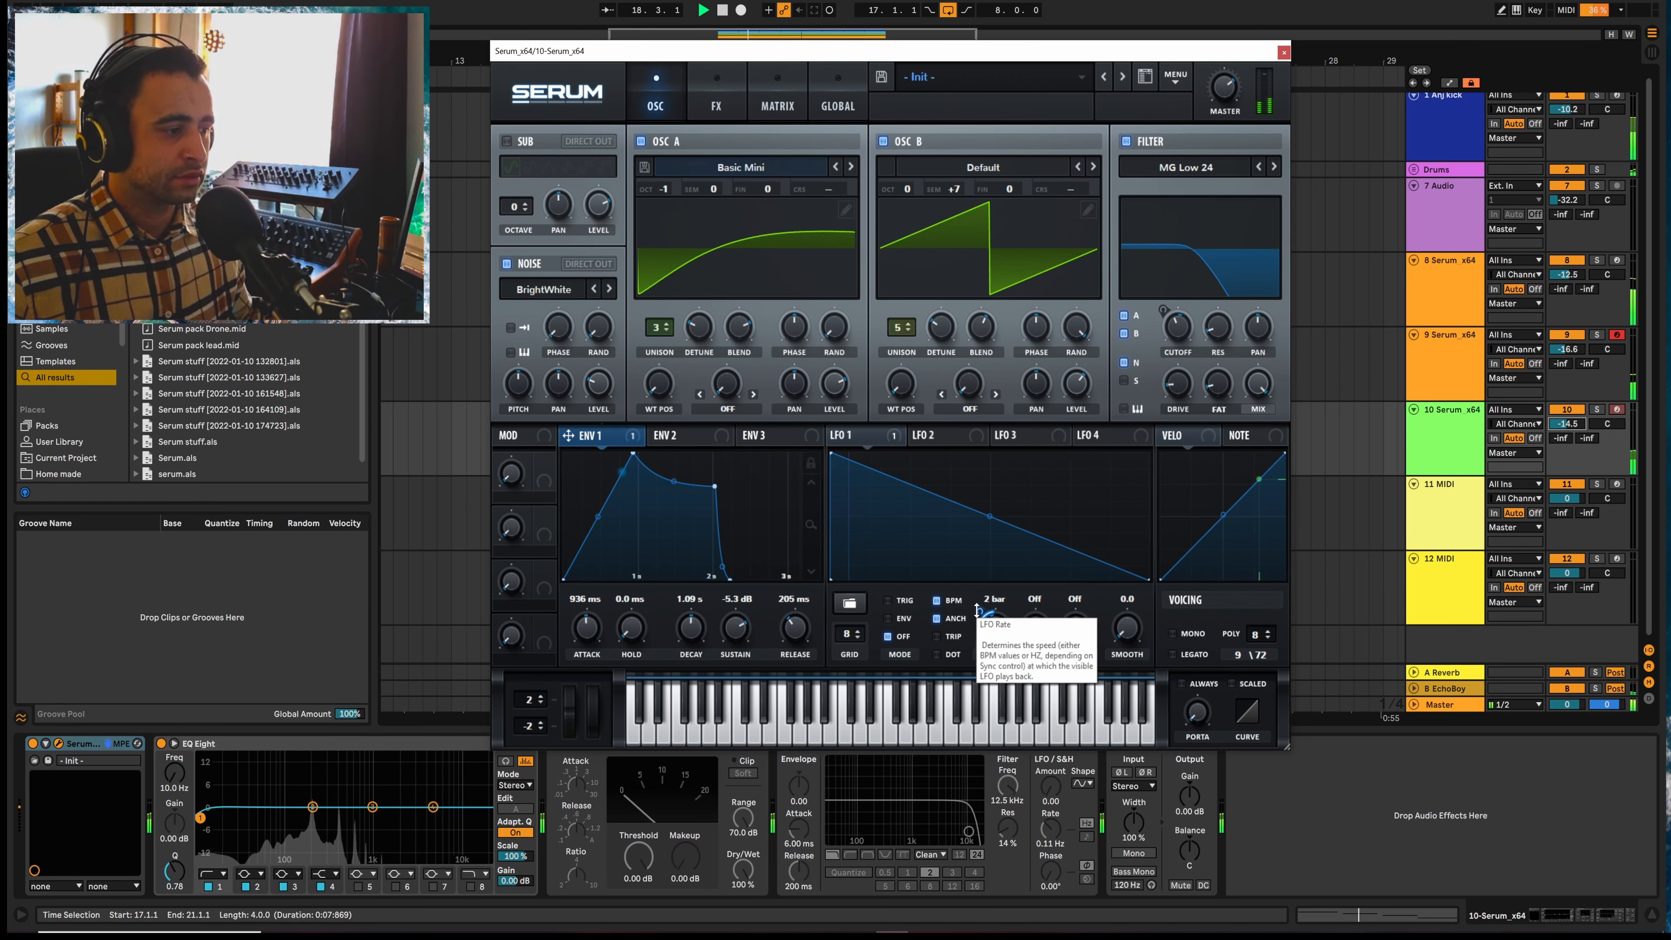
{"action": "left_click_drag", "start_coordinate": [977, 611], "coordinate": [982, 611]}
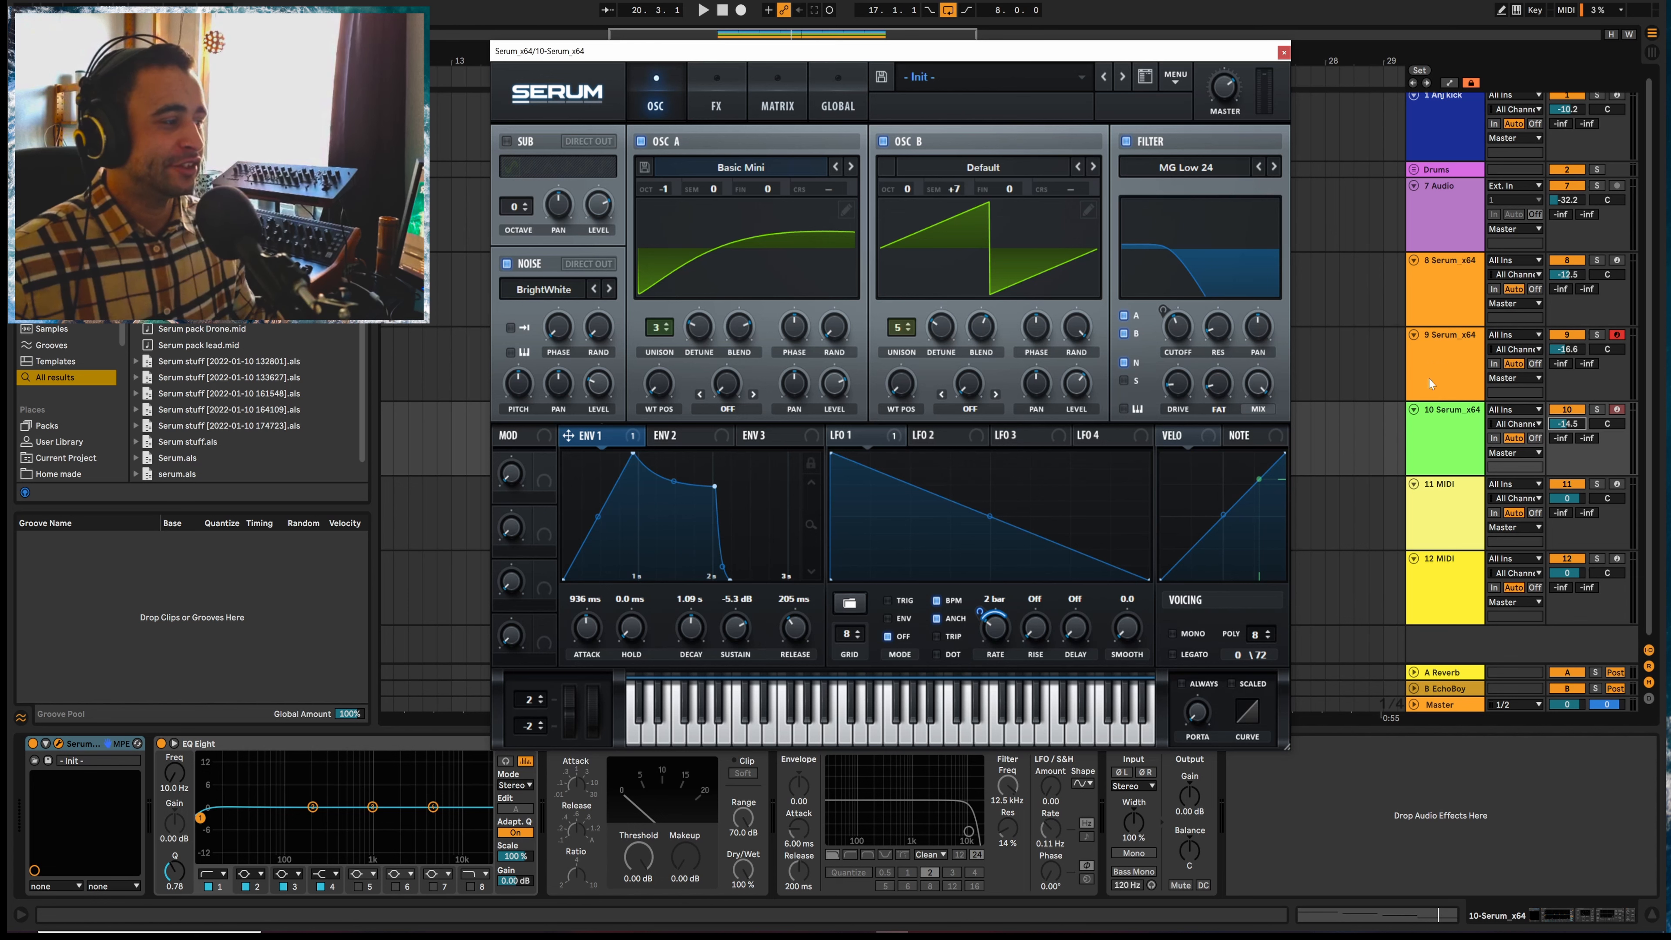
Add a hall reverb effect, raise its mix and adjust its low and high cut while listening
{"action": "key", "text": "space"}
{"action": "left_click", "coordinate": [721, 109]}
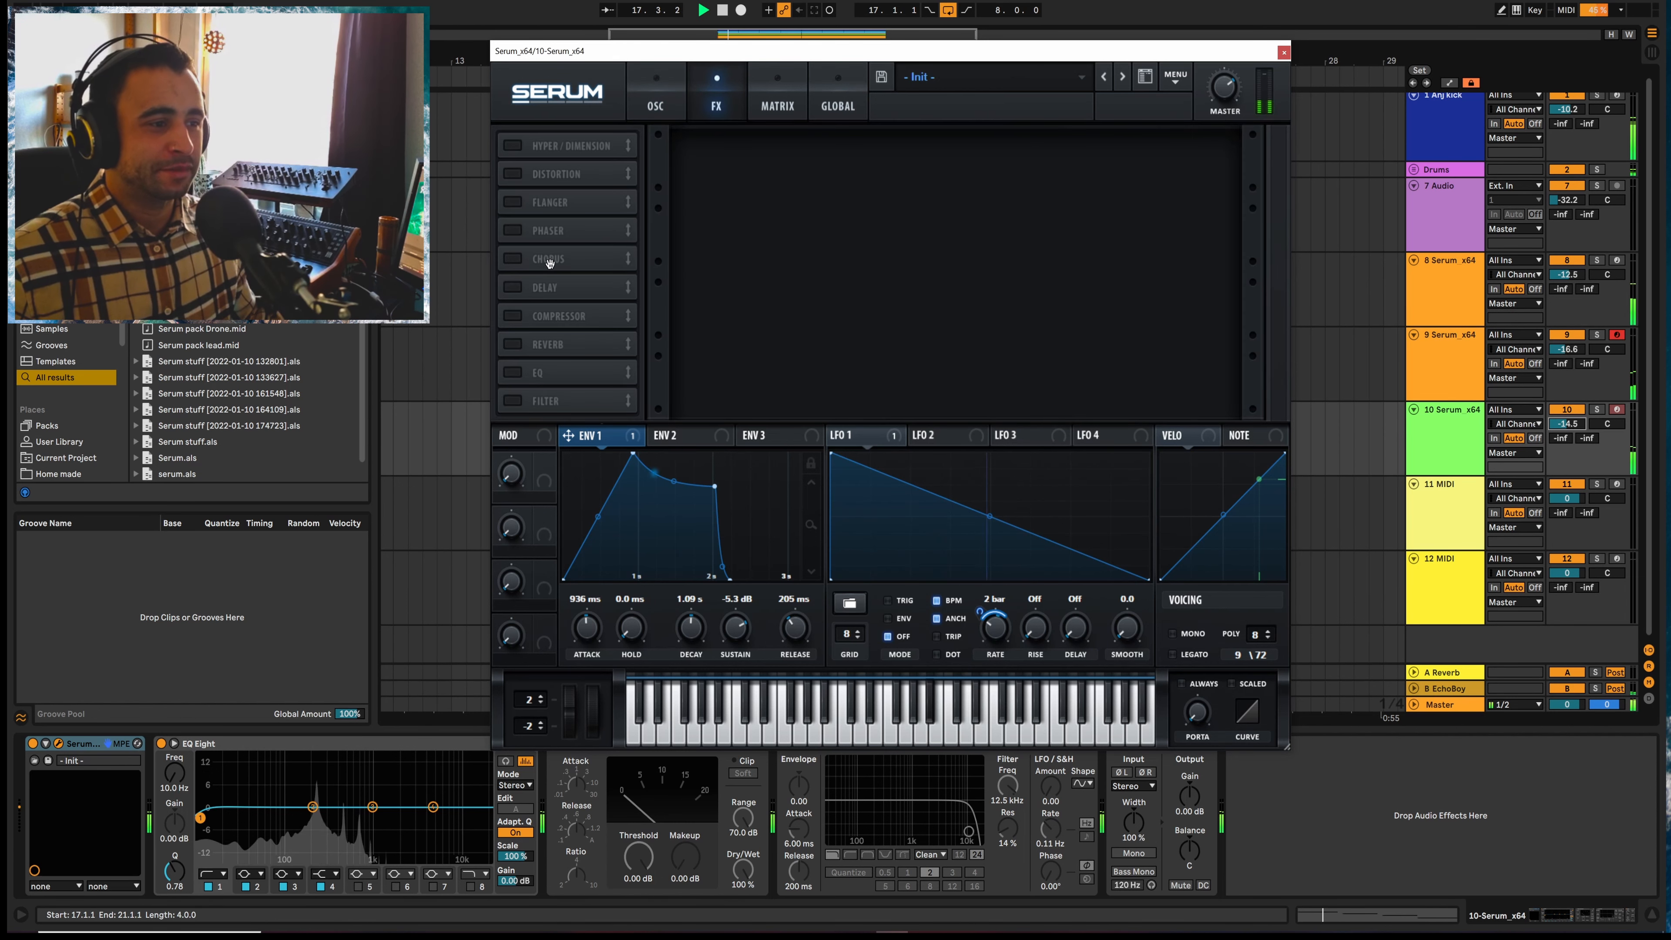
{"action": "key", "text": "space"}
{"action": "left_click", "coordinate": [512, 344]}
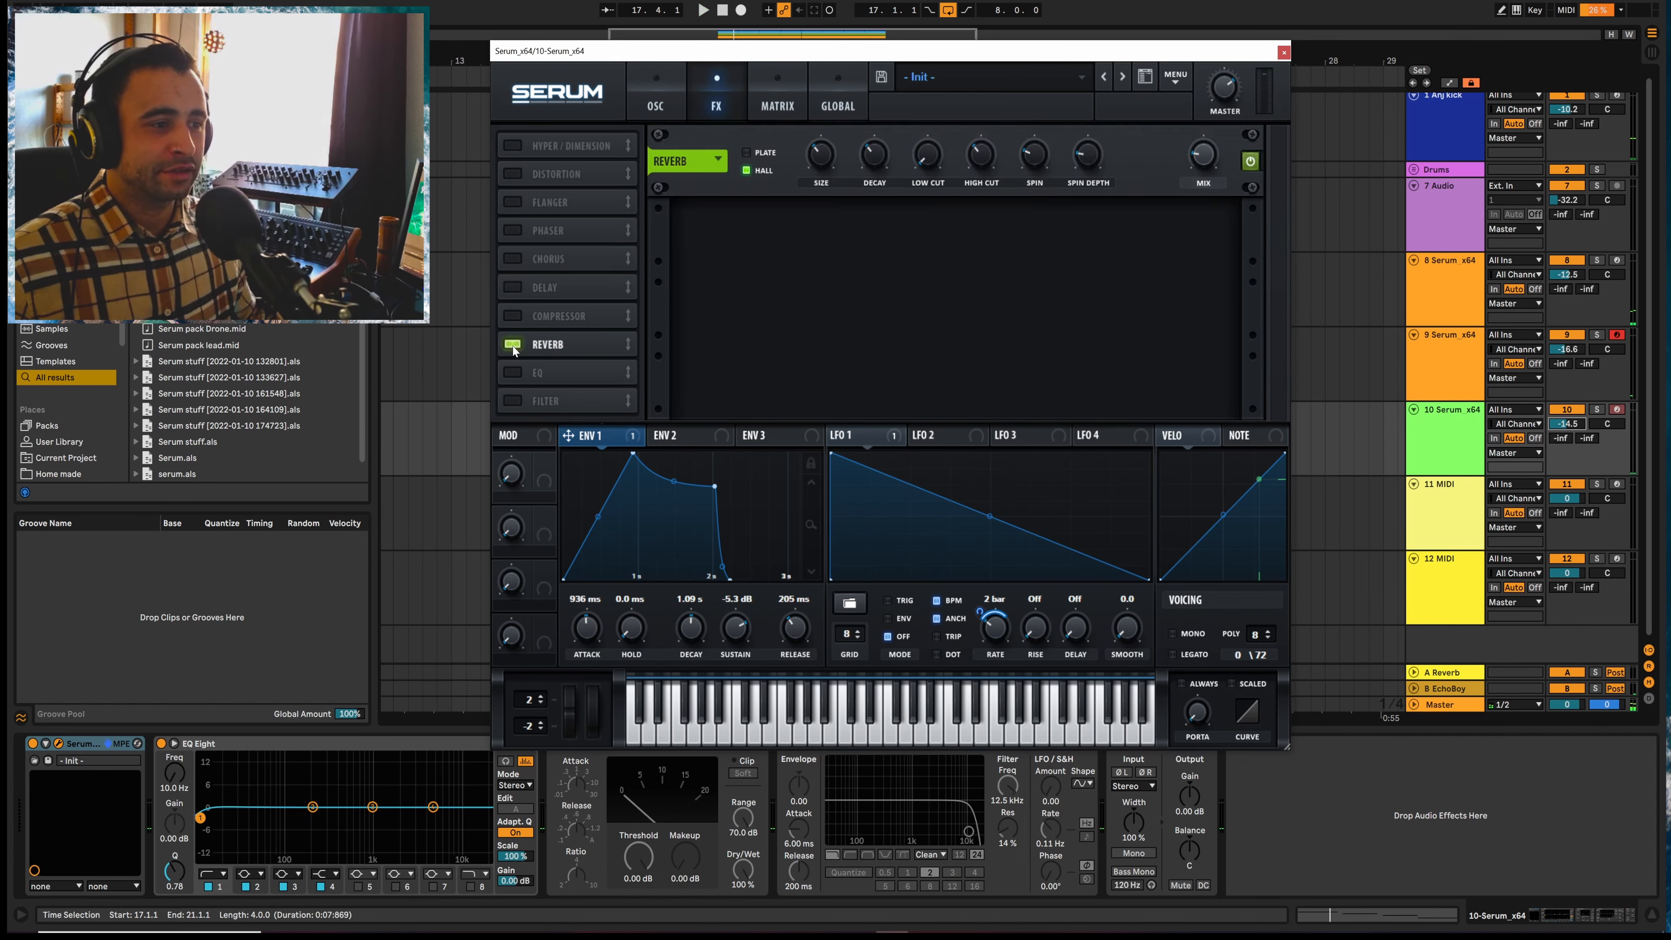
{"action": "left_click_drag", "start_coordinate": [1203, 157], "coordinate": [1204, 132]}
{"action": "key", "text": "space"}
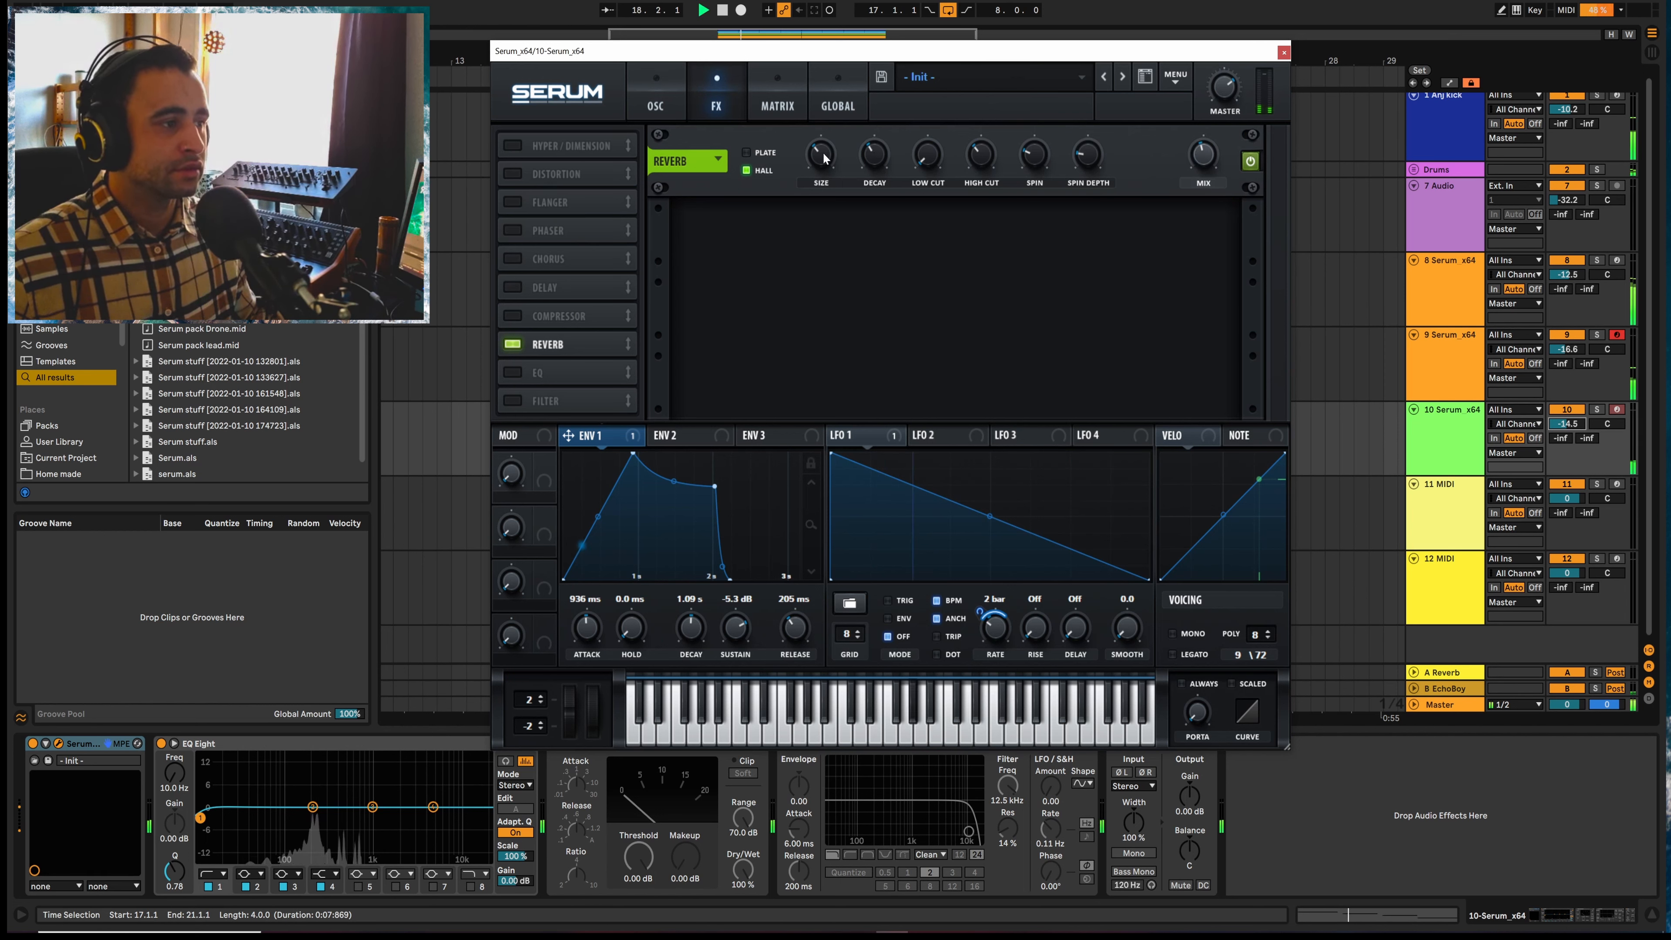
{"action": "mouse_move", "coordinate": [927, 162]}
{"action": "left_mouse_down"}
{"action": "mouse_move", "coordinate": [925, 126]}
{"action": "mouse_move", "coordinate": [928, 148]}
{"action": "left_mouse_up"}
{"action": "left_click_drag", "start_coordinate": [979, 157], "coordinate": [978, 146]}
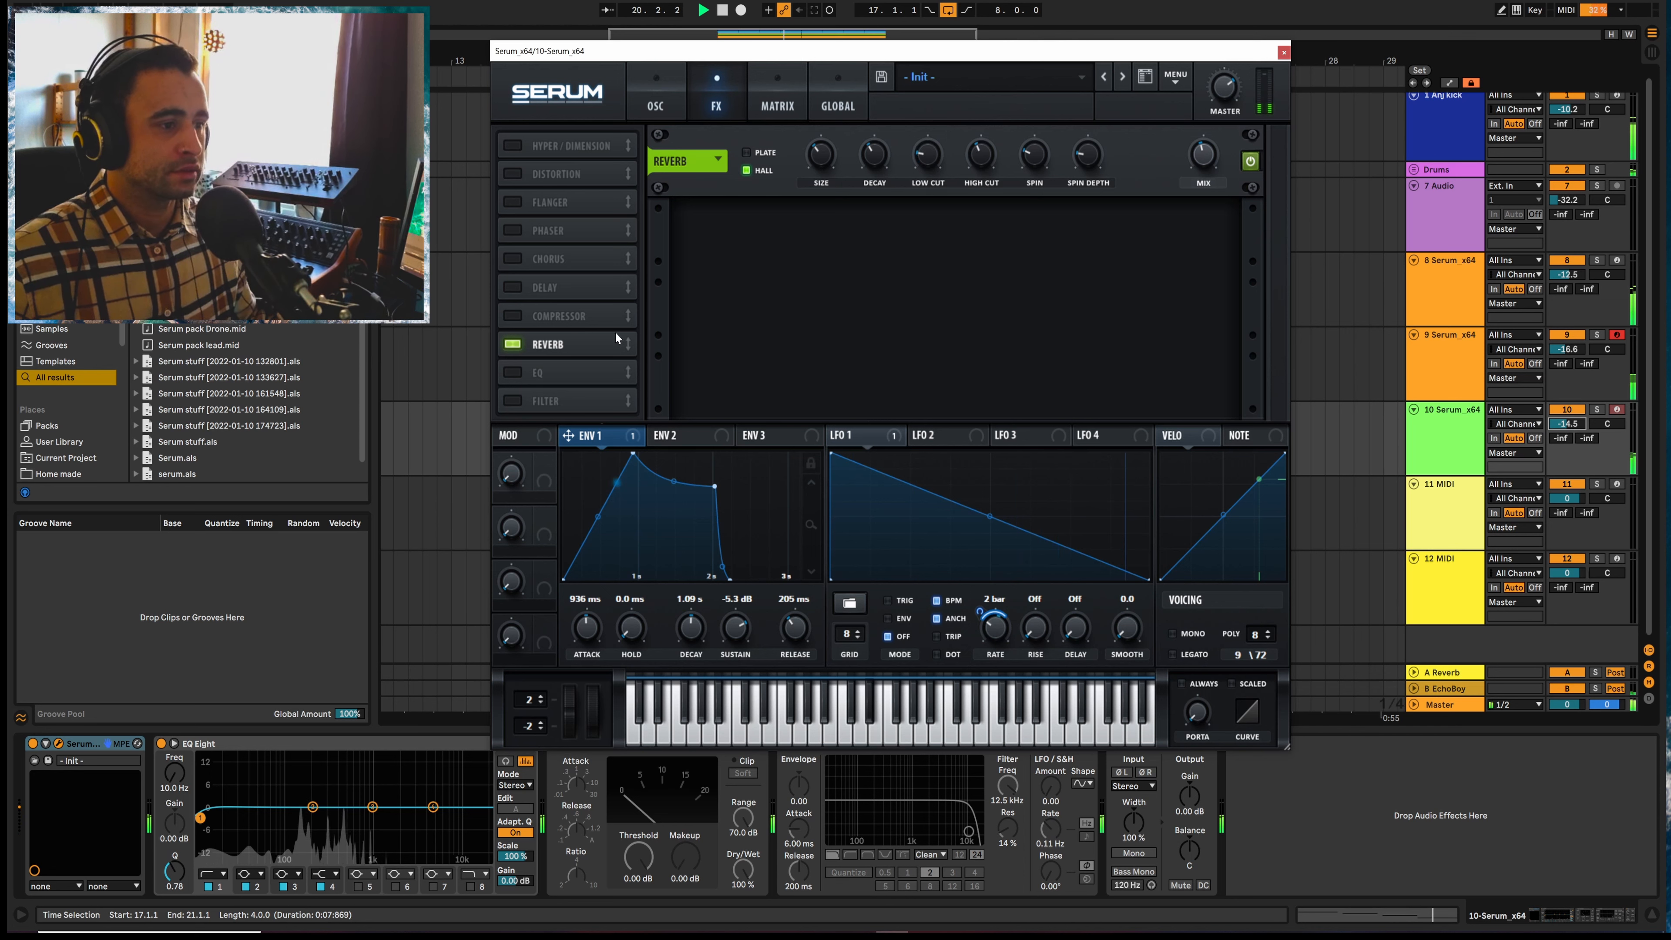
Add a ping-pong delay with its filter at 2488 and 0.8 and a 27% mix, leaving it bypassed
{"action": "left_click", "coordinate": [514, 289]}
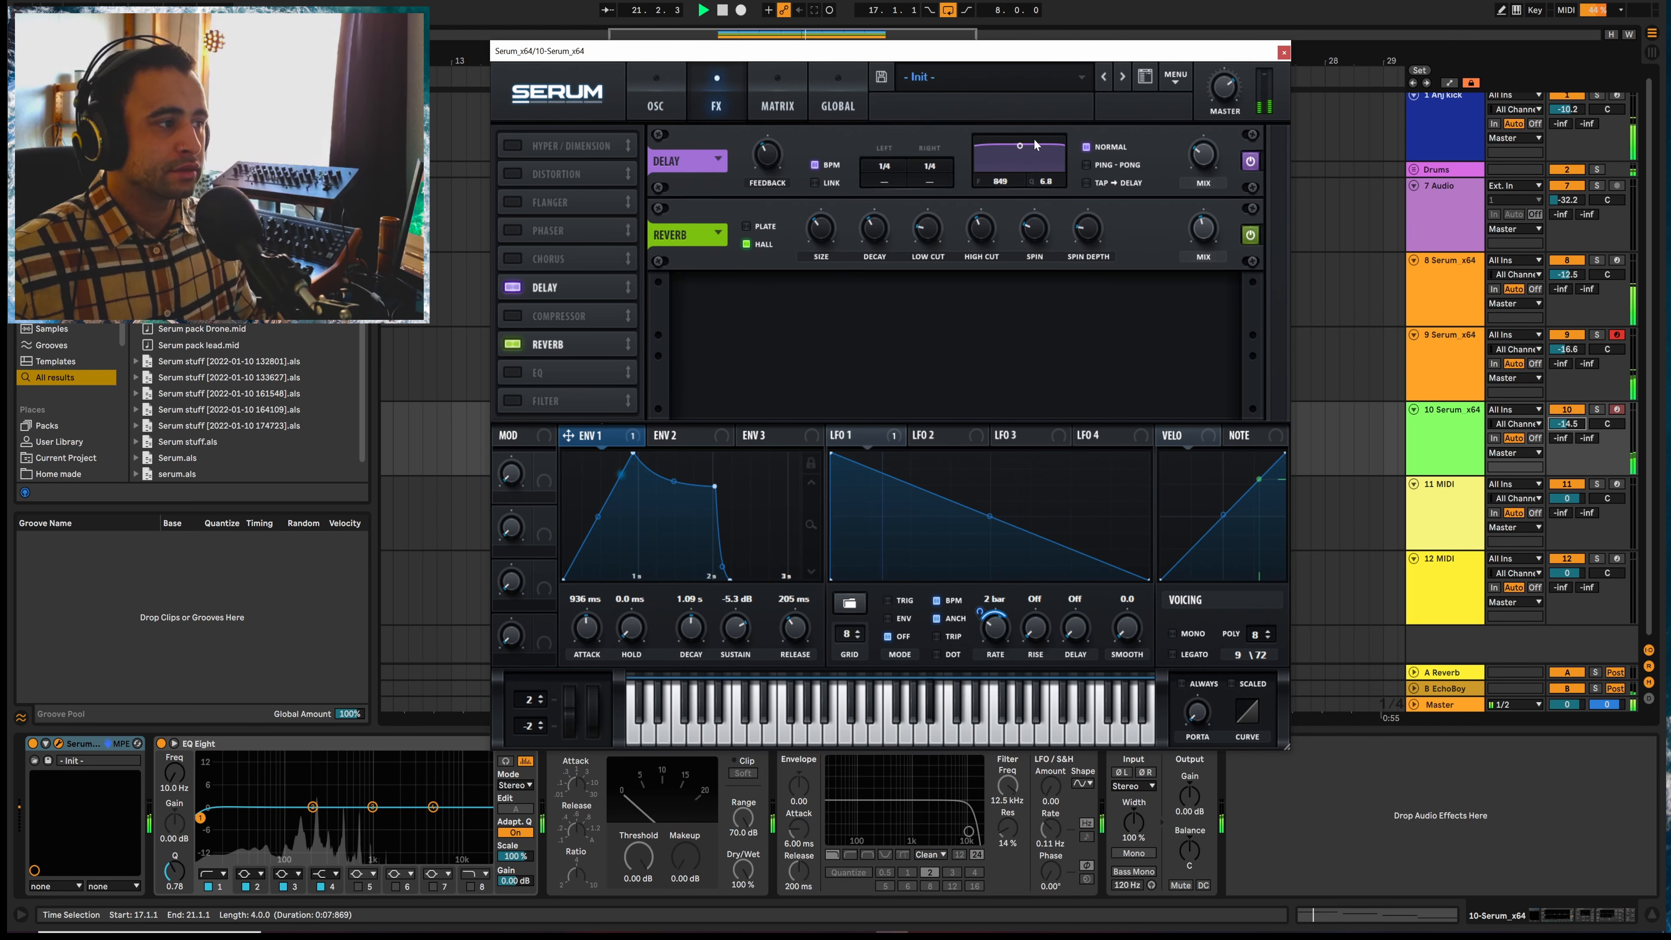
{"action": "left_click", "coordinate": [1086, 165]}
{"action": "mouse_move", "coordinate": [1201, 168]}
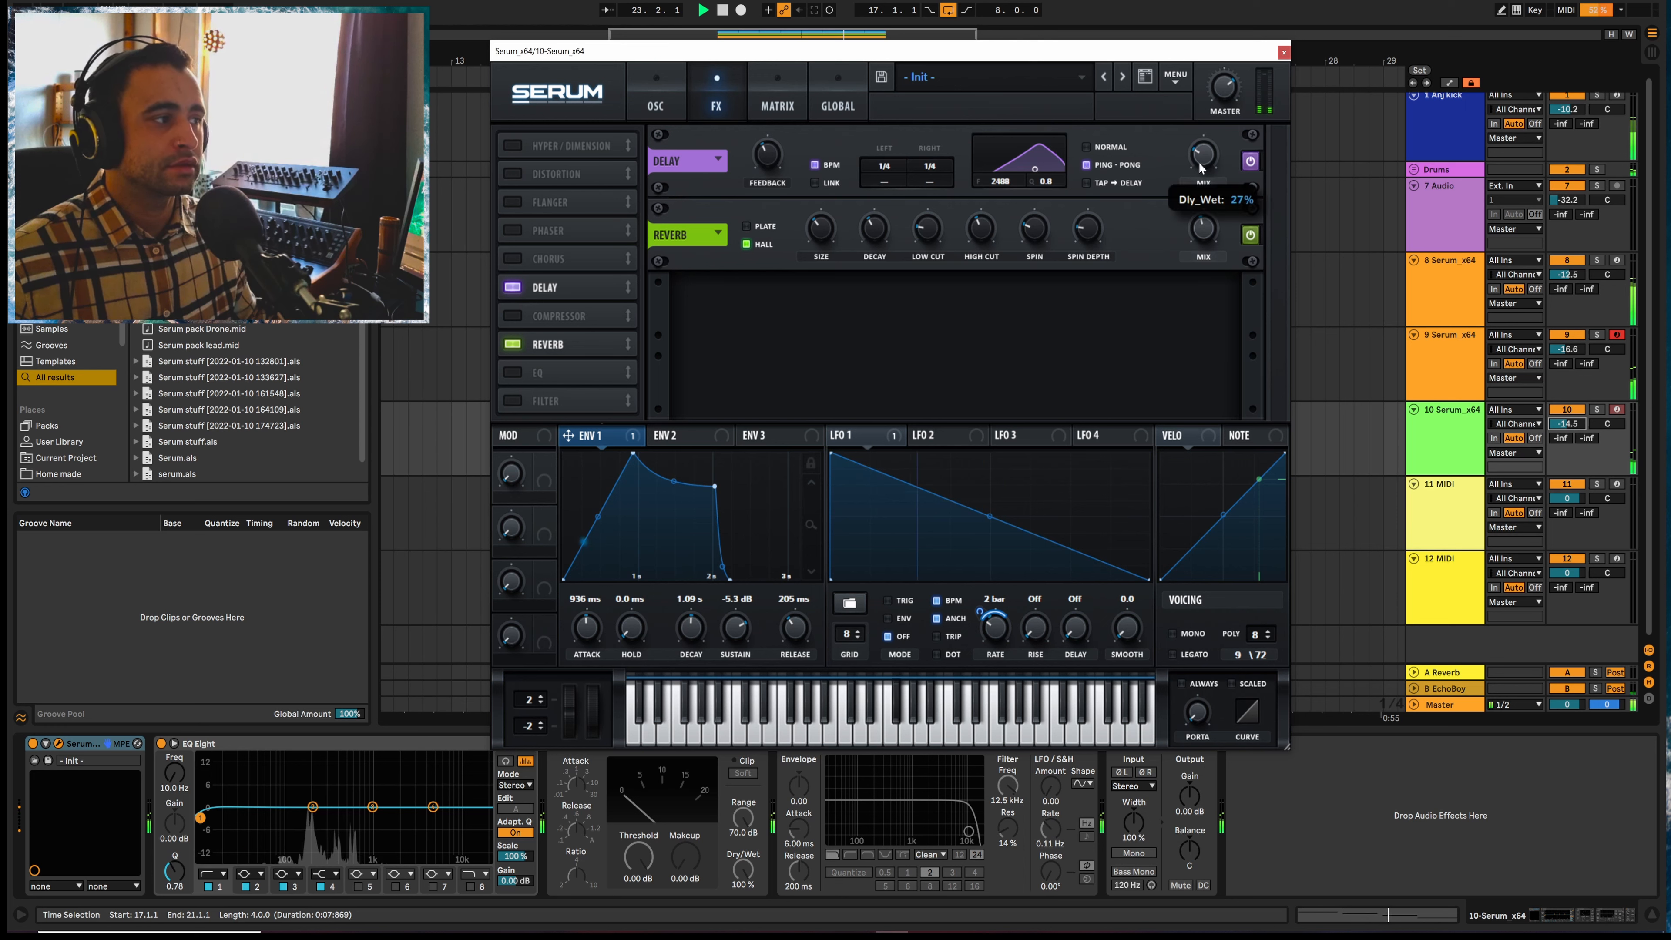
{"action": "left_click", "coordinate": [1250, 161]}
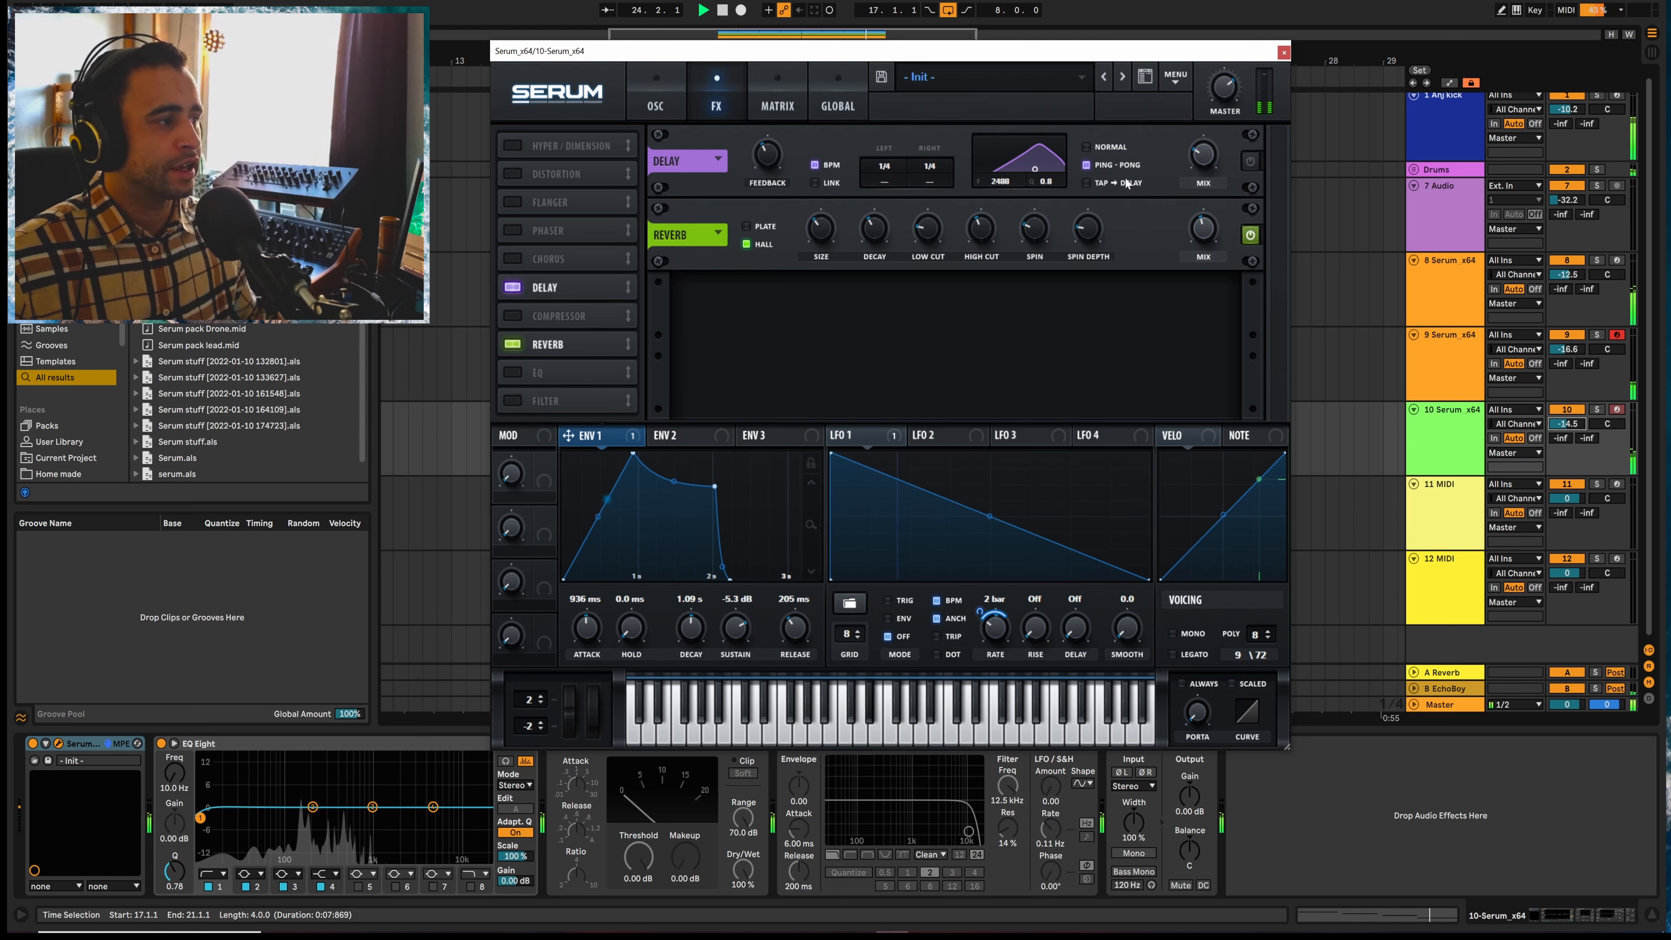
Add the distortion and hyper/dimension effects and set the distortion mix to 38%
{"action": "left_click", "coordinate": [515, 174]}
{"action": "key", "text": "space"}
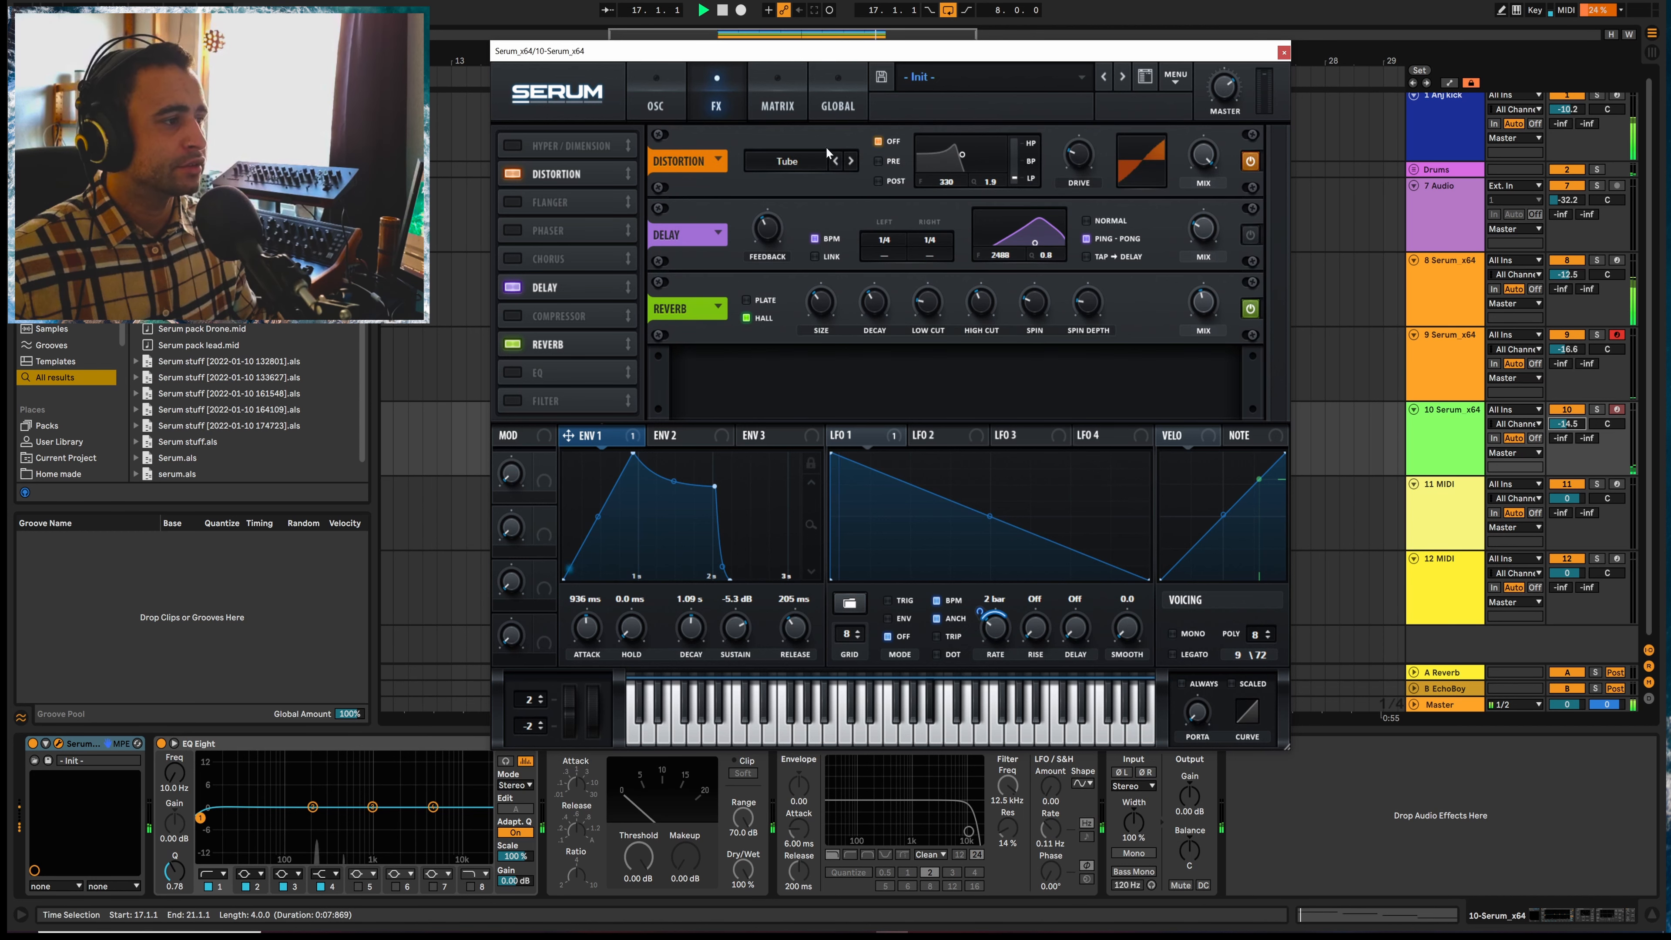
{"action": "left_click", "coordinate": [514, 144]}
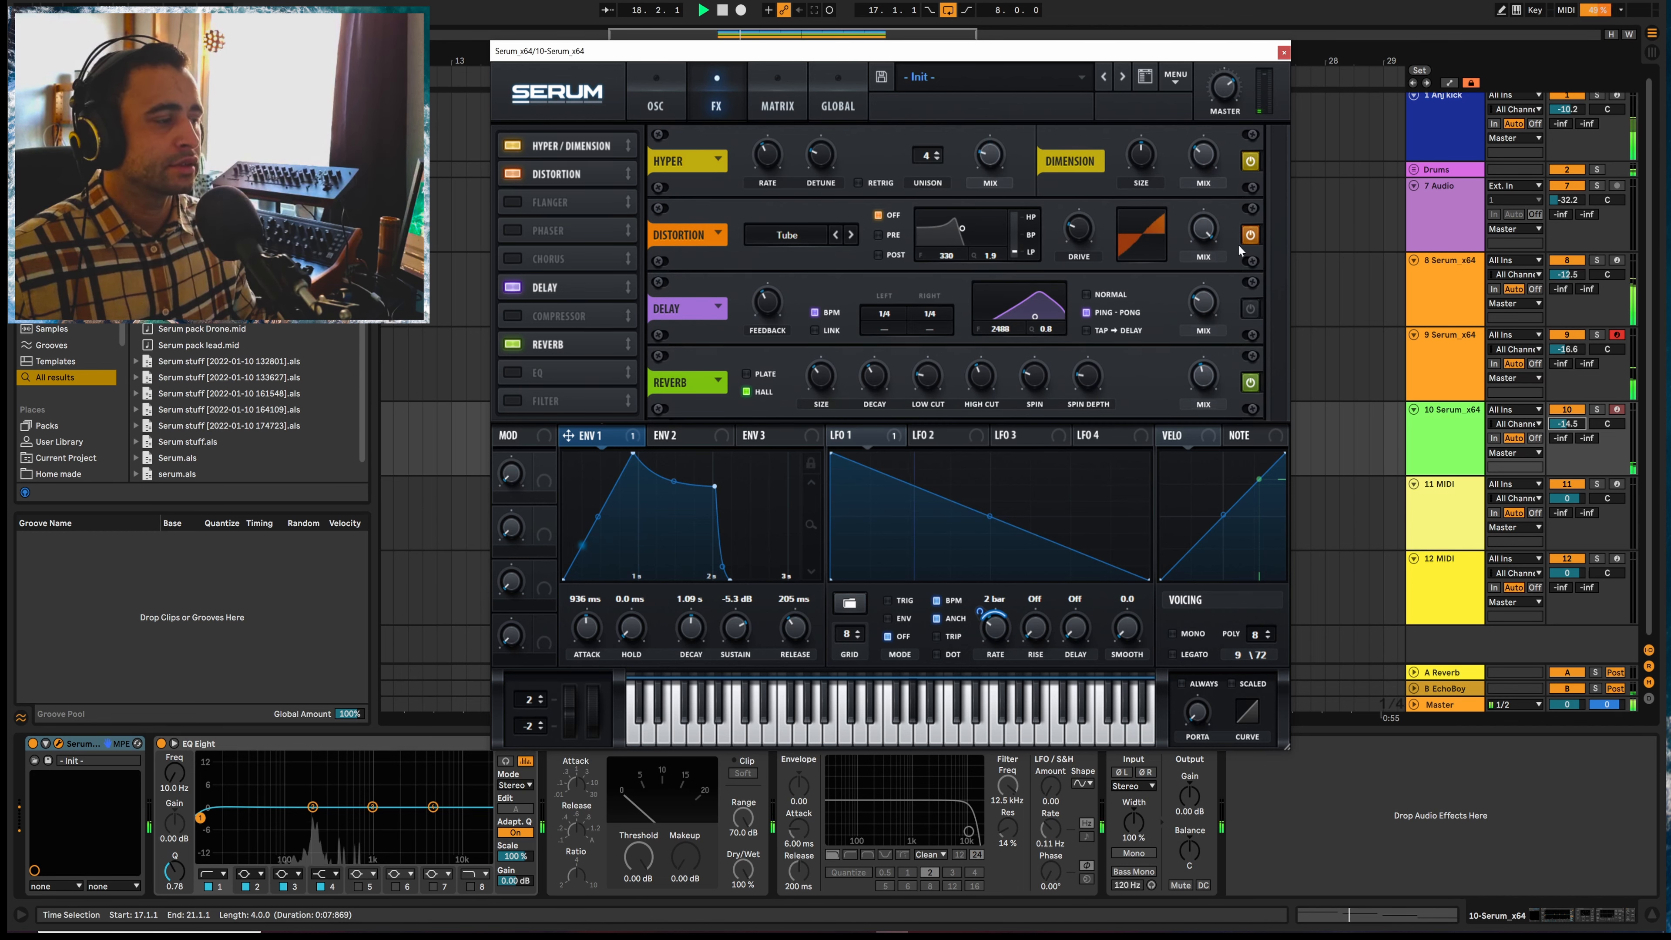
{"action": "left_click_drag", "start_coordinate": [1209, 249], "coordinate": [1208, 309]}
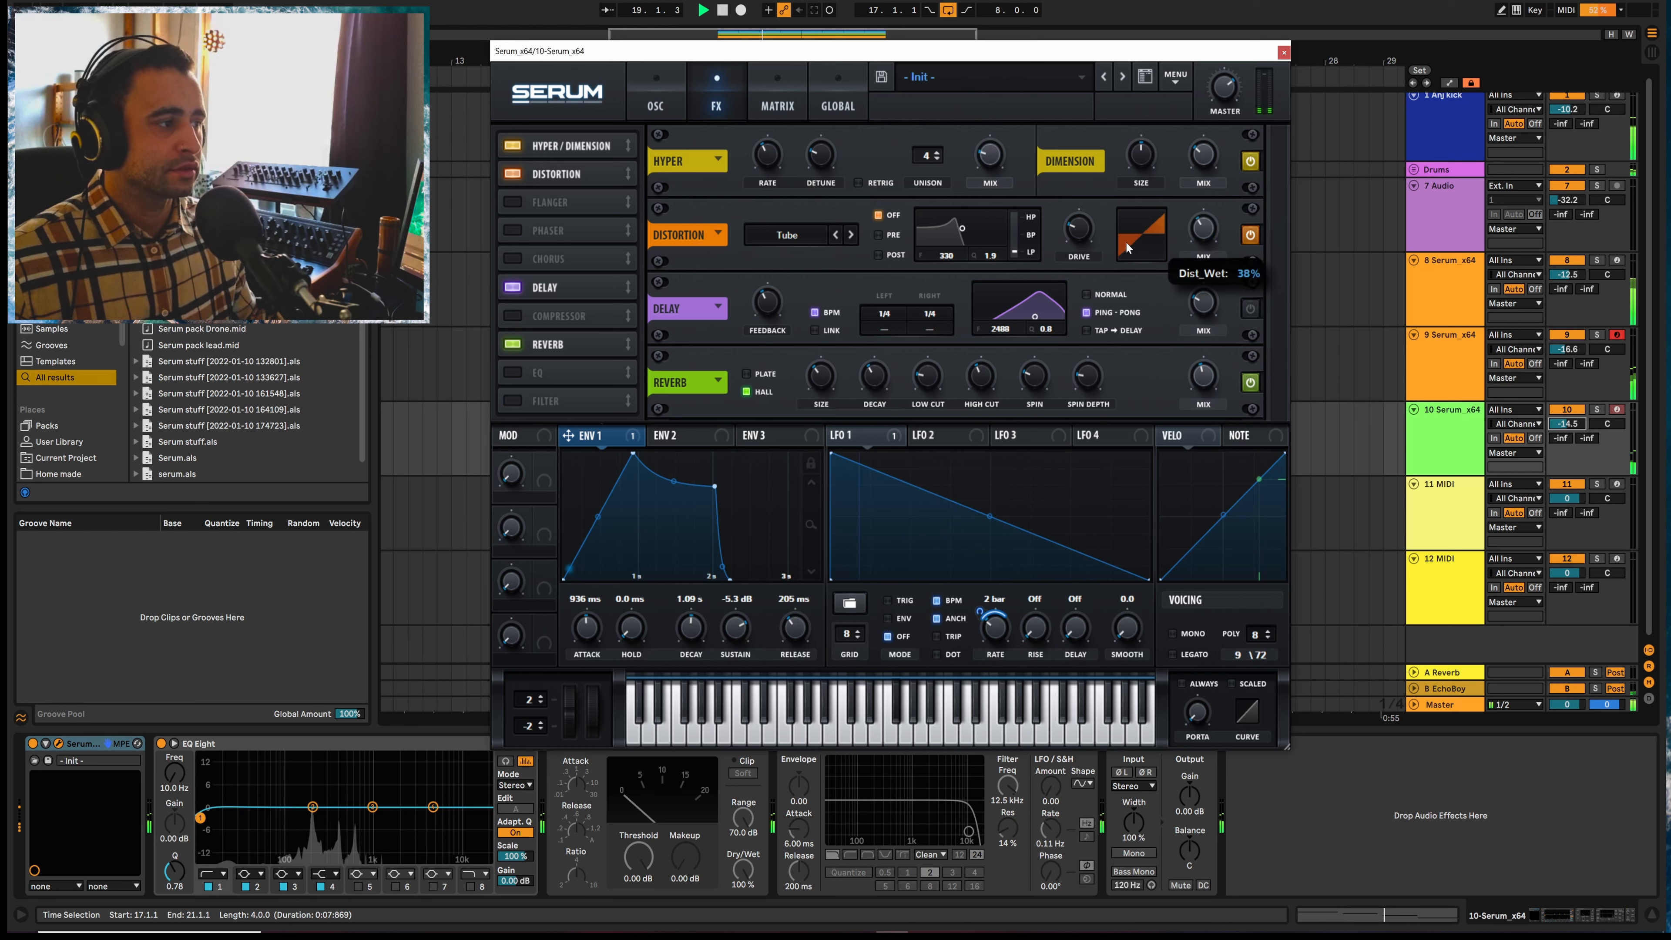
Change the distortion type to Asym and listen to the layer
{"action": "left_click", "coordinate": [789, 237]}
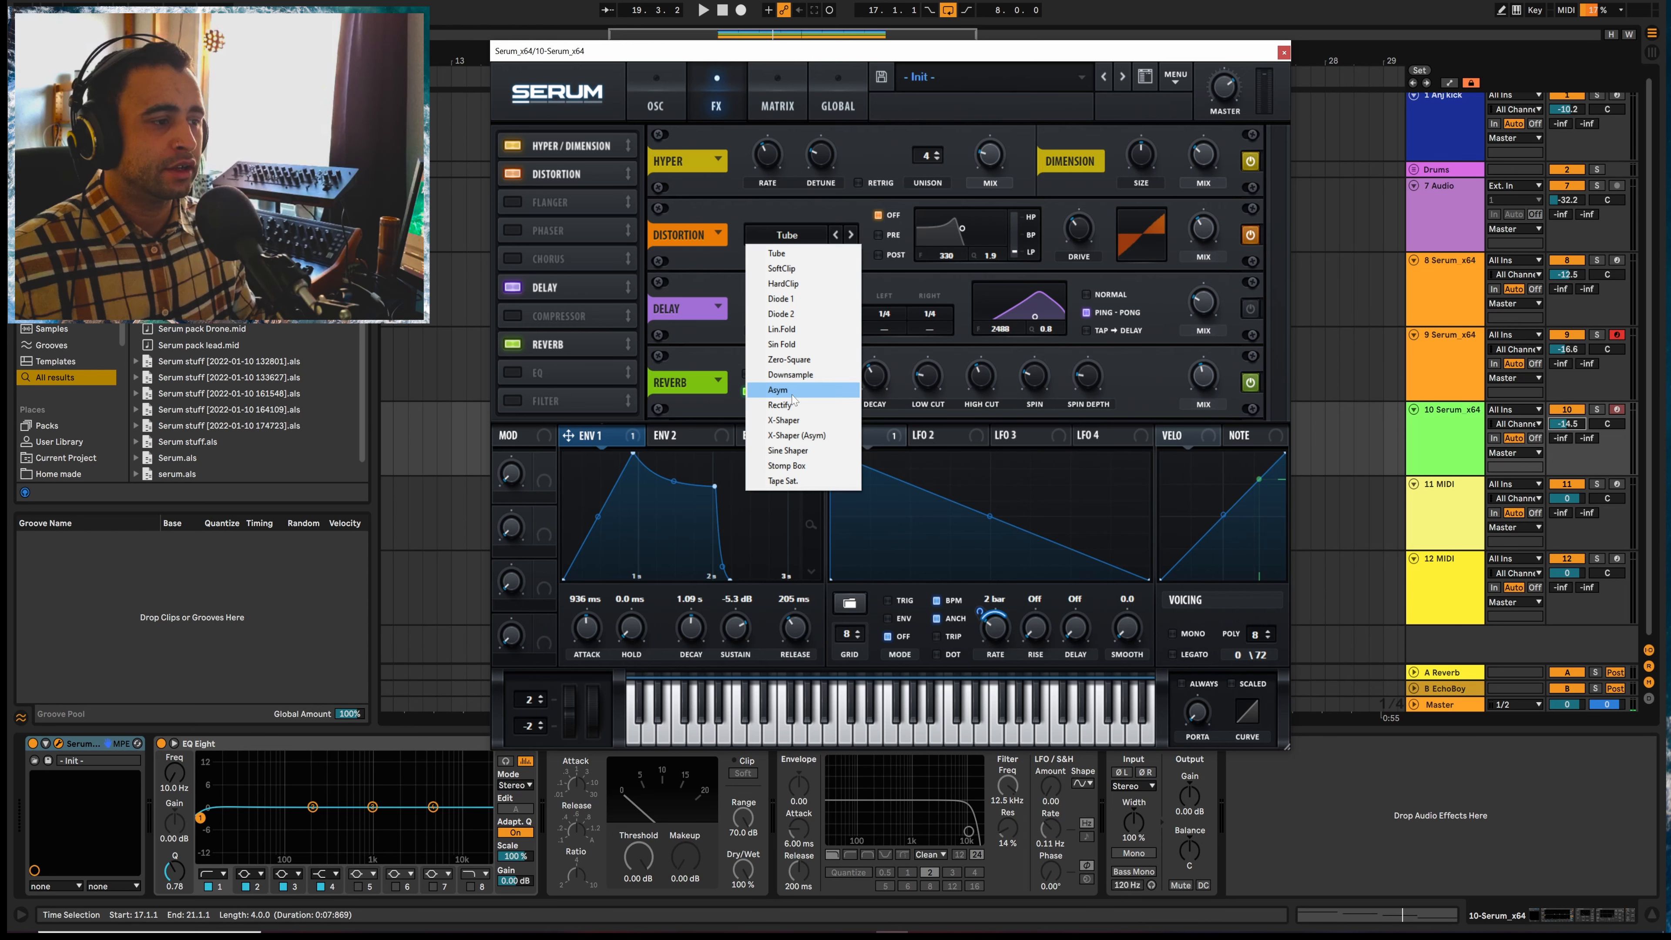
{"action": "left_click", "coordinate": [795, 390]}
{"action": "key", "text": "space"}
{"action": "mouse_move", "coordinate": [1086, 224]}
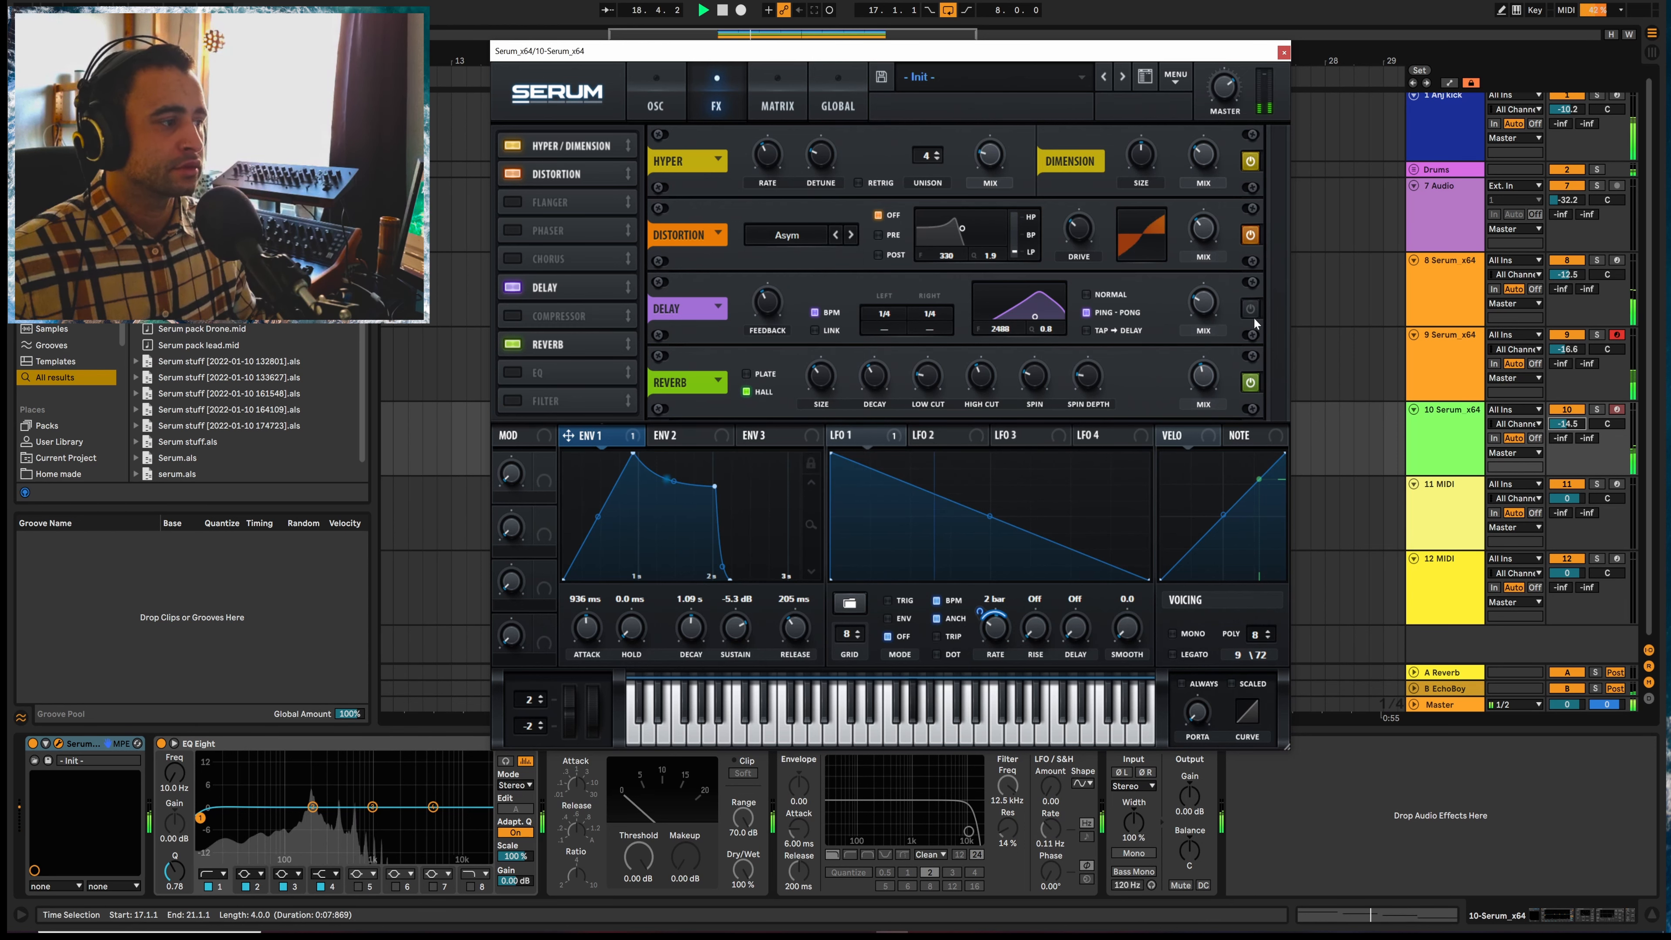
Remove the delay effect from the layer and set the portamento to Always in the voicing settings
{"action": "left_click", "coordinate": [514, 289]}
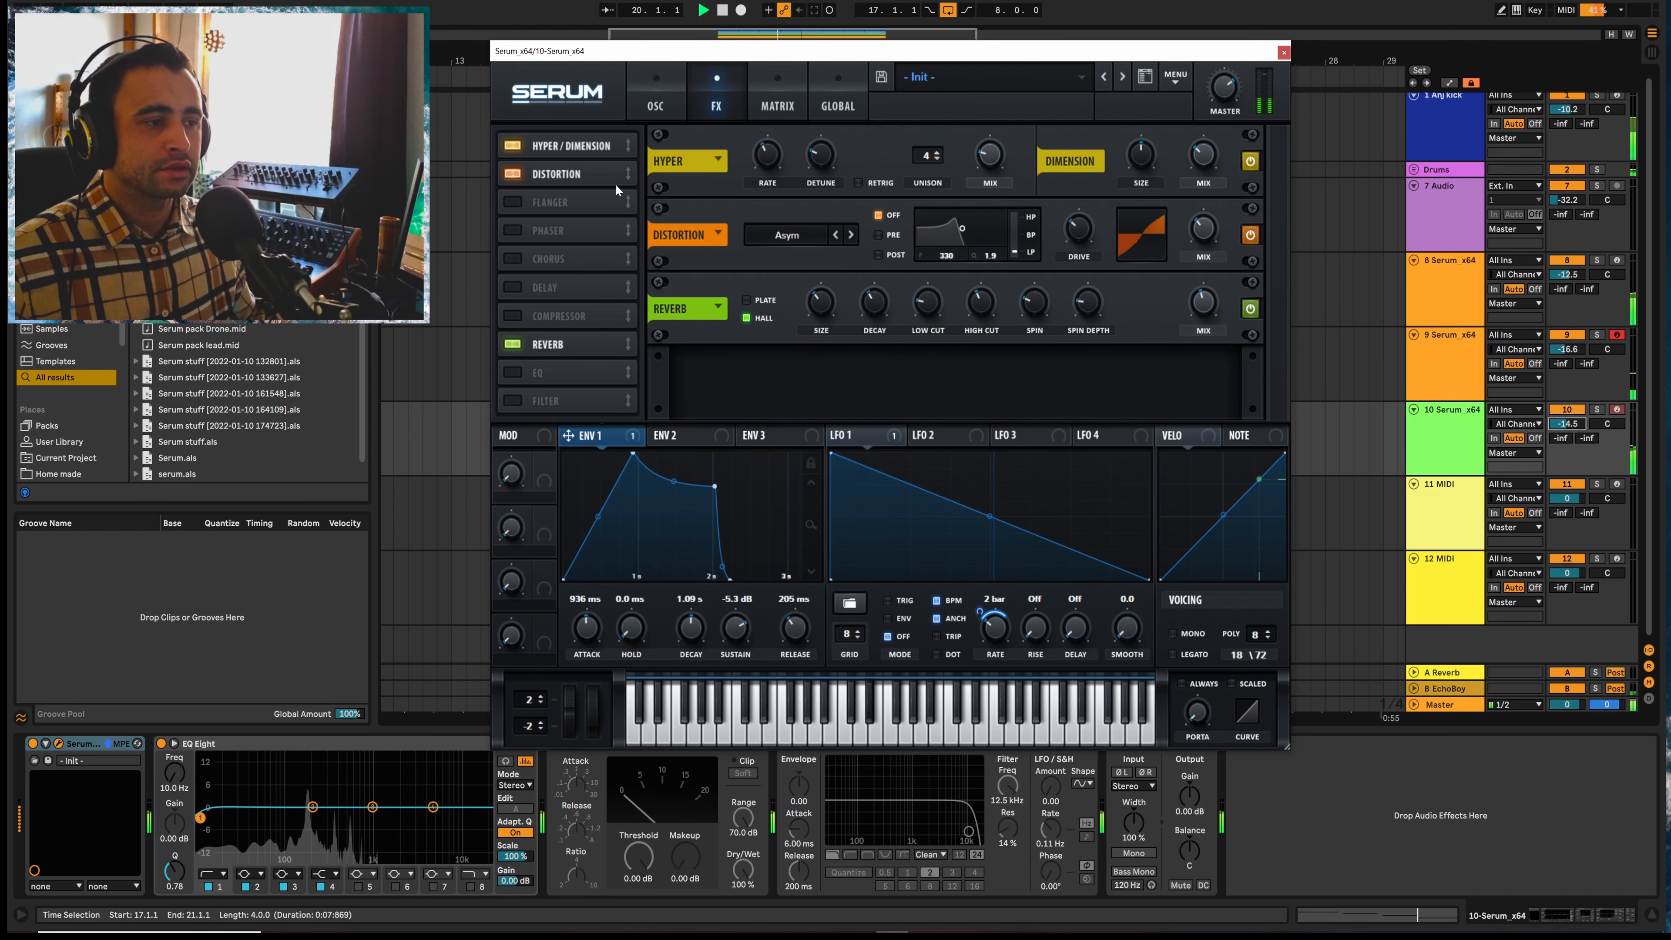
{"action": "left_click", "coordinate": [655, 100]}
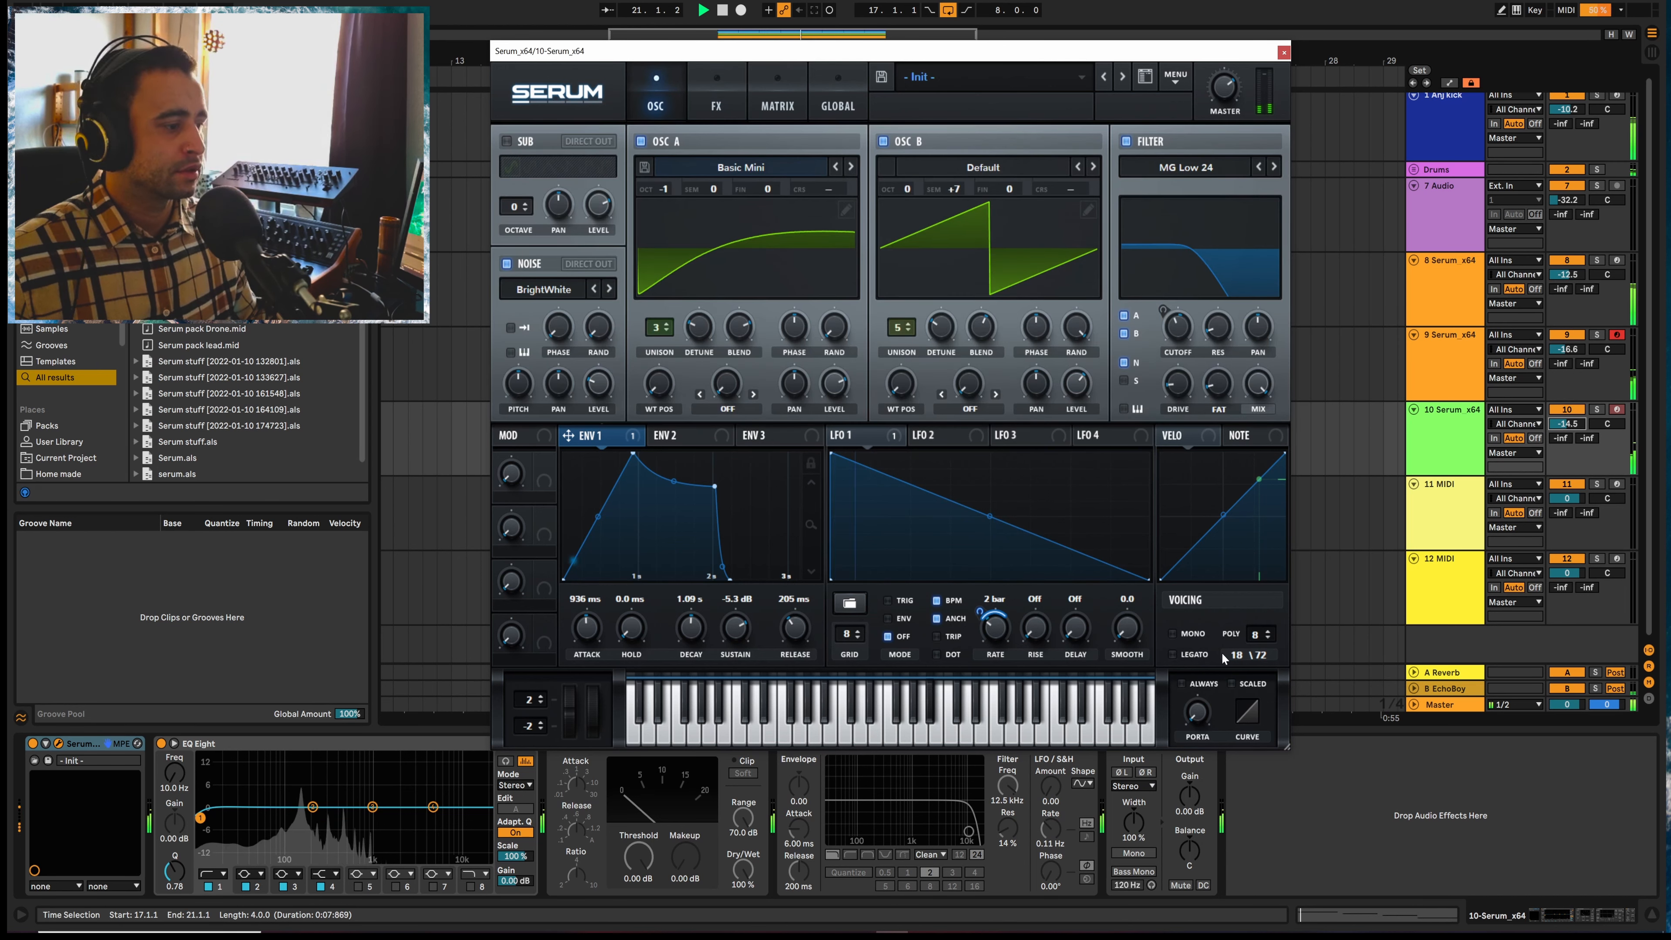
{"action": "left_click", "coordinate": [1181, 684]}
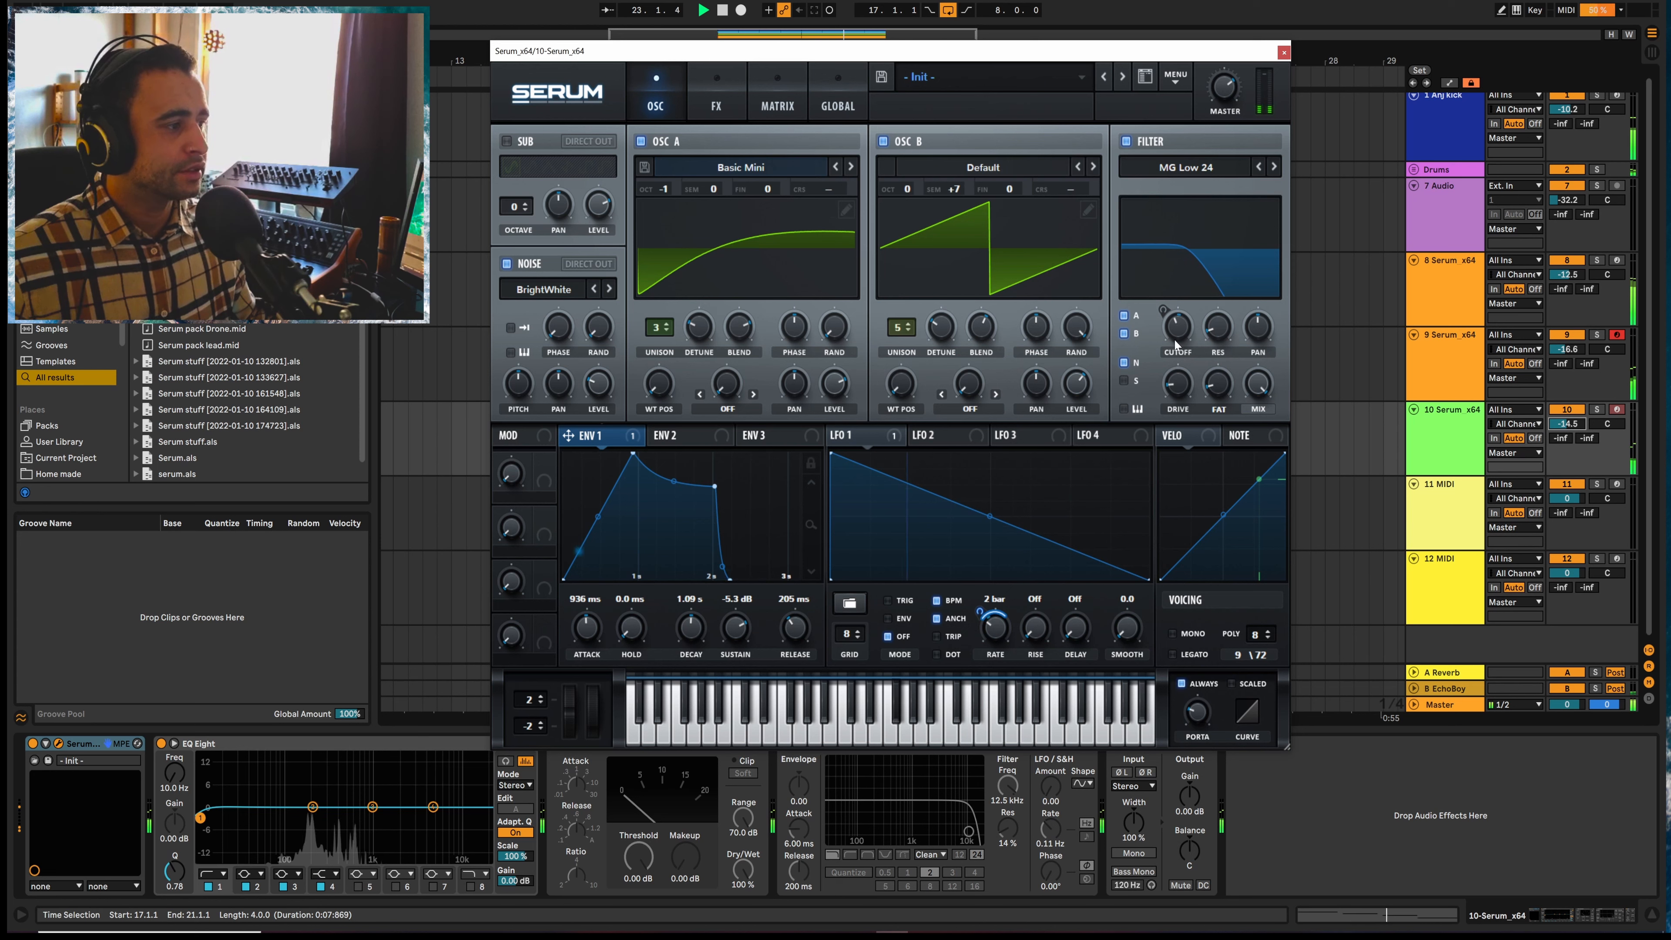
Fine-tune the filter cutoff and modulate it with LFO 2 at an amount of 25, adjusting the LFO rate
{"action": "mouse_move", "coordinate": [1178, 328]}
{"action": "left_mouse_down"}
{"action": "mouse_move", "coordinate": [1181, 305]}
{"action": "mouse_move", "coordinate": [1178, 323]}
{"action": "left_mouse_up"}
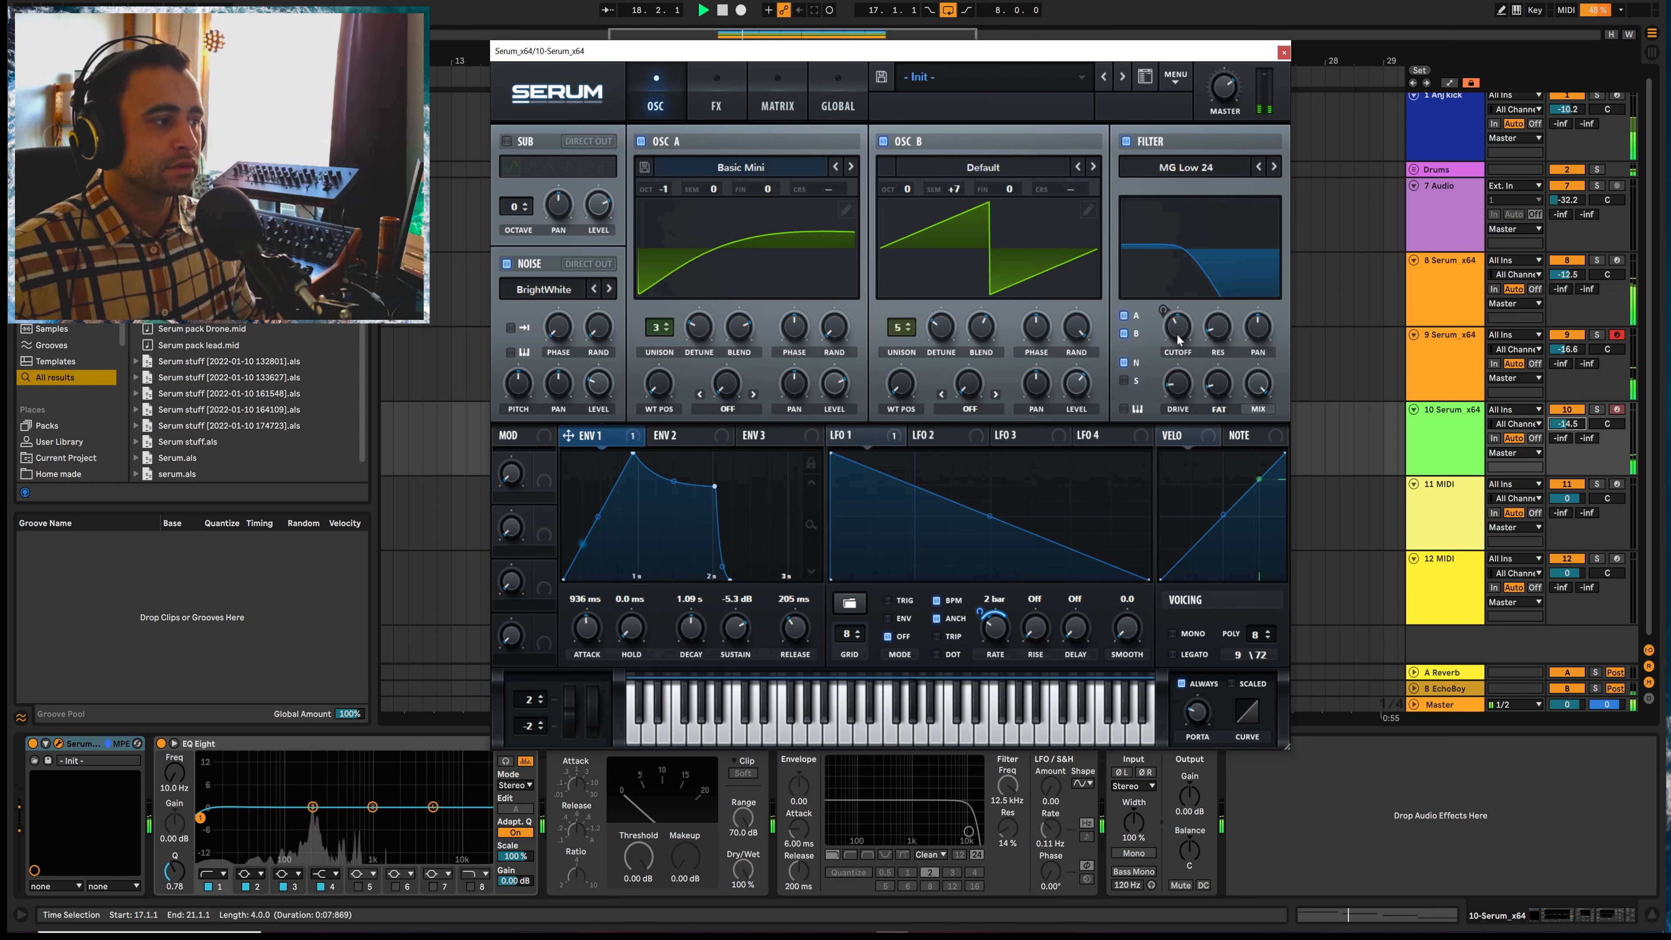
{"action": "left_click", "coordinate": [950, 439]}
{"action": "left_click_drag", "start_coordinate": [916, 435], "coordinate": [1163, 333]}
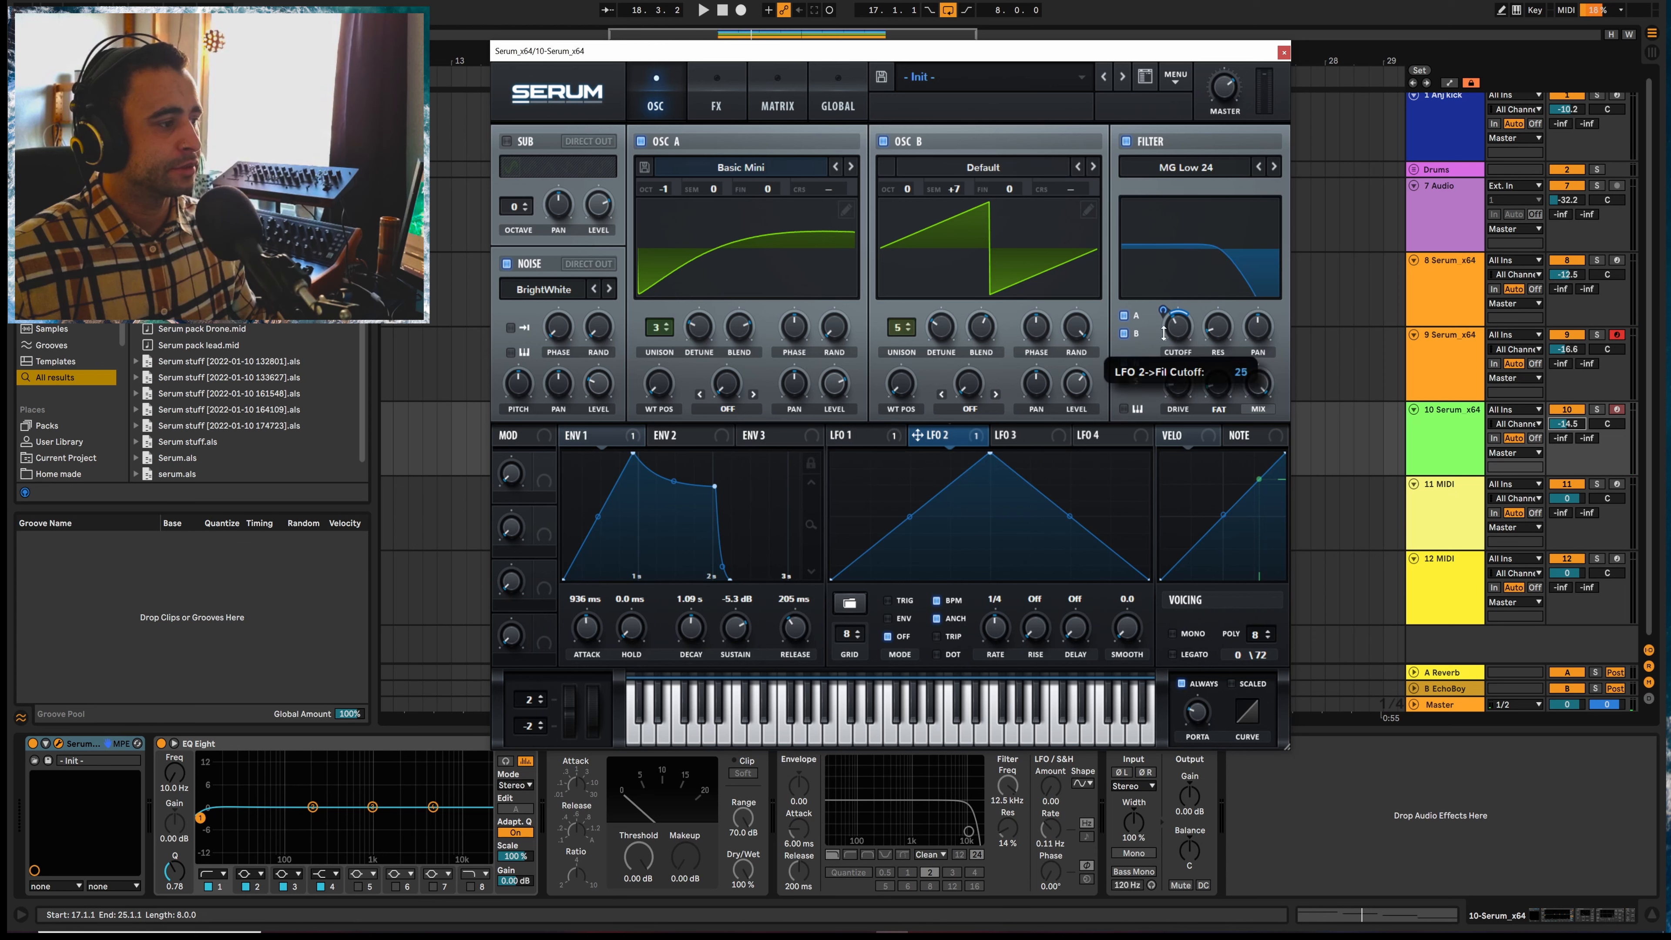
{"action": "left_click_drag", "start_coordinate": [995, 631], "coordinate": [995, 660]}
{"action": "key", "text": "space"}
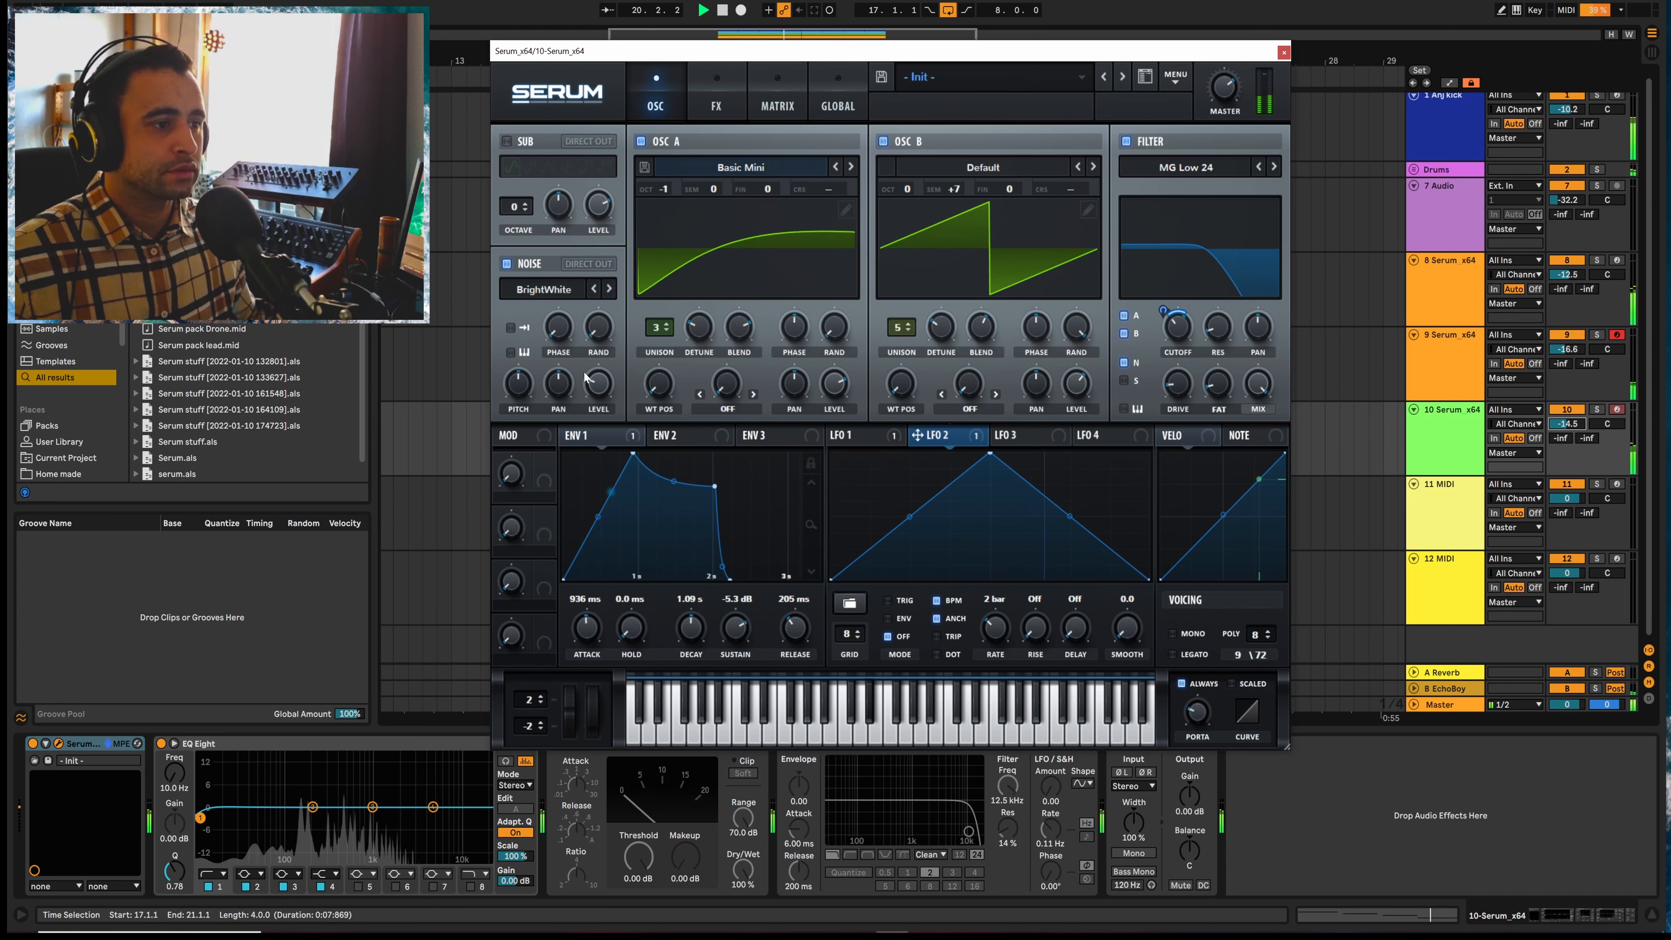
Adjust the noise level with its keyboard tracking on, and set oscillator B's octave to -1
{"action": "left_click_drag", "start_coordinate": [606, 395], "coordinate": [609, 380]}
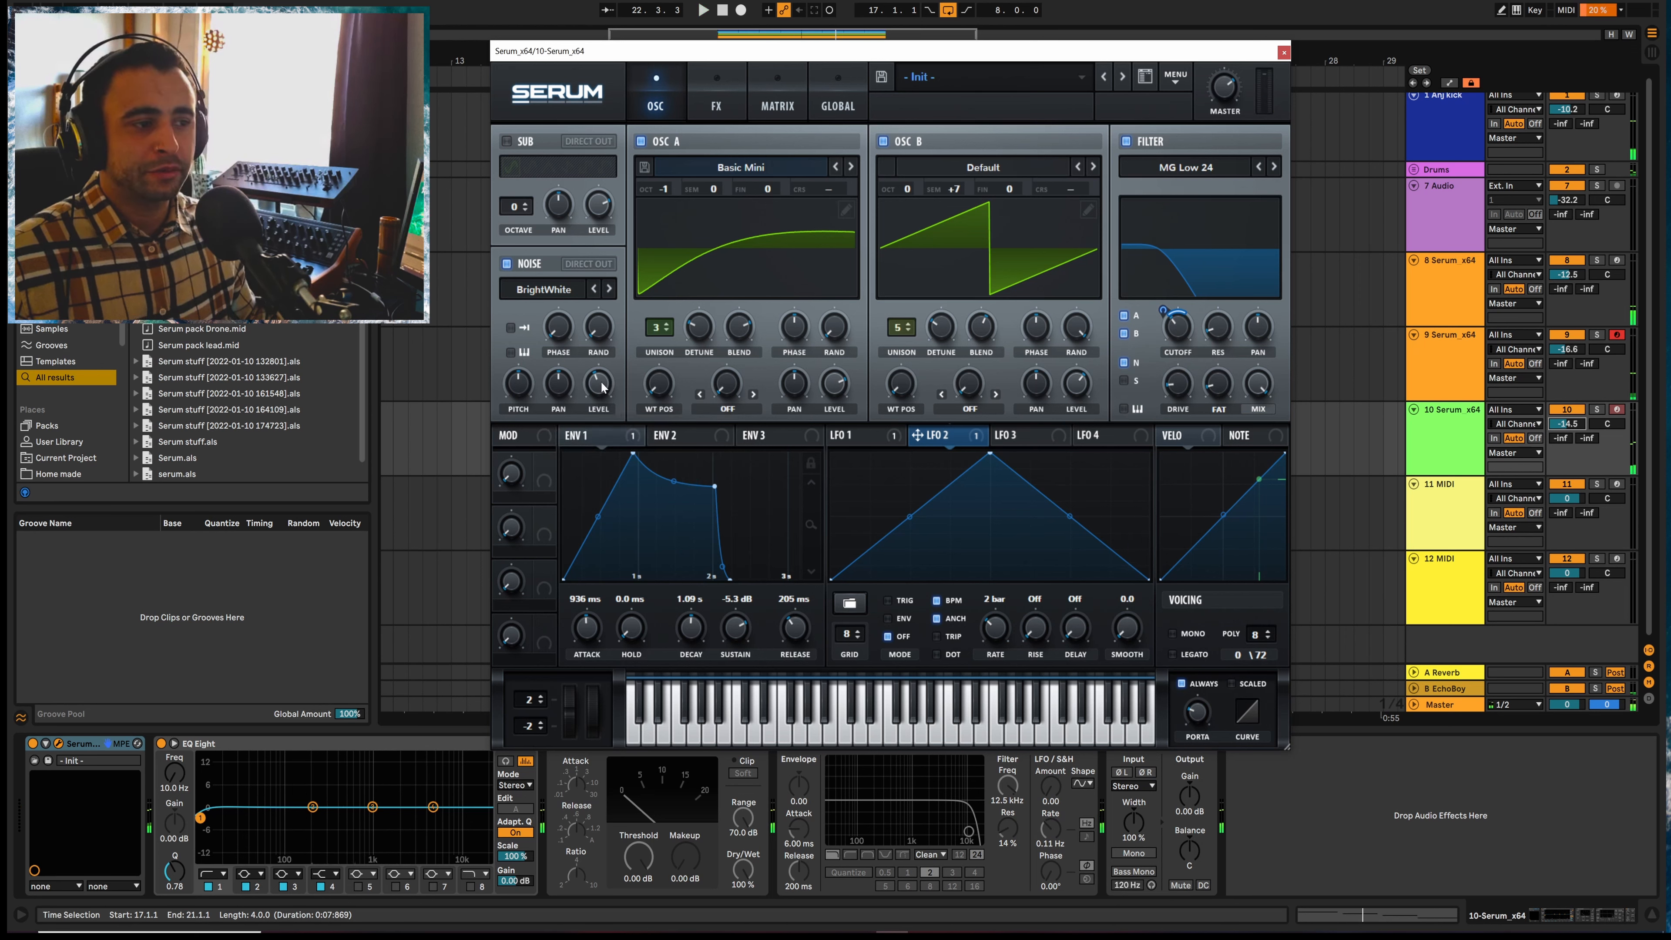
{"action": "left_click_drag", "start_coordinate": [601, 385], "coordinate": [605, 364]}
{"action": "key", "text": "space"}
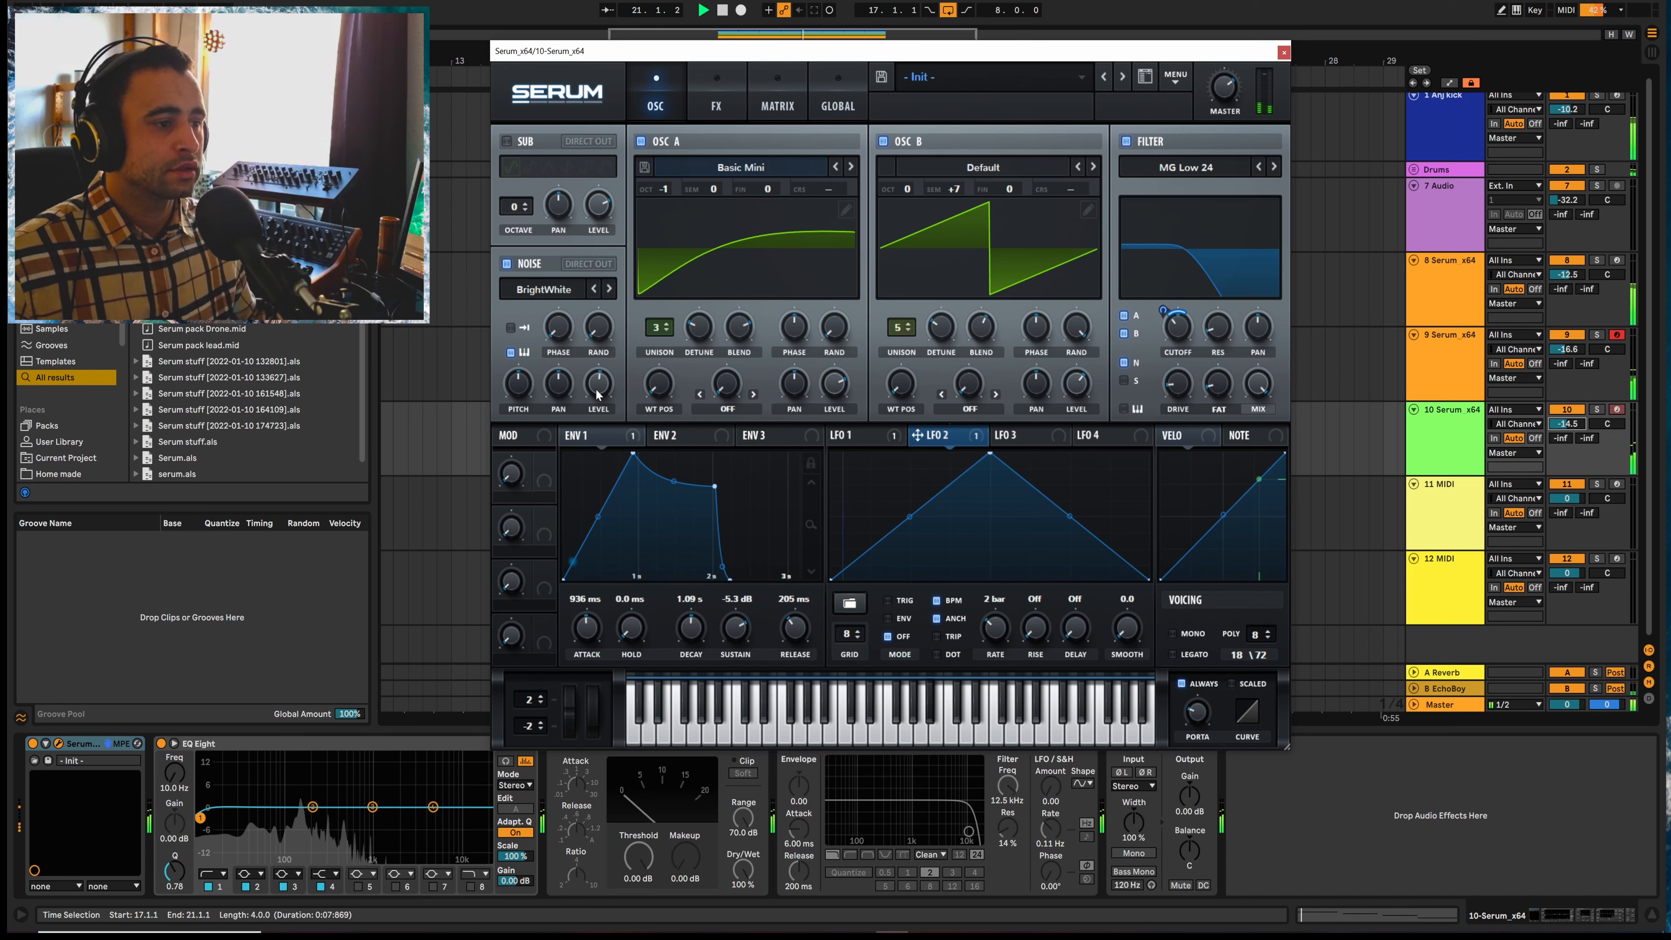
{"action": "left_click_drag", "start_coordinate": [907, 189], "coordinate": [902, 215]}
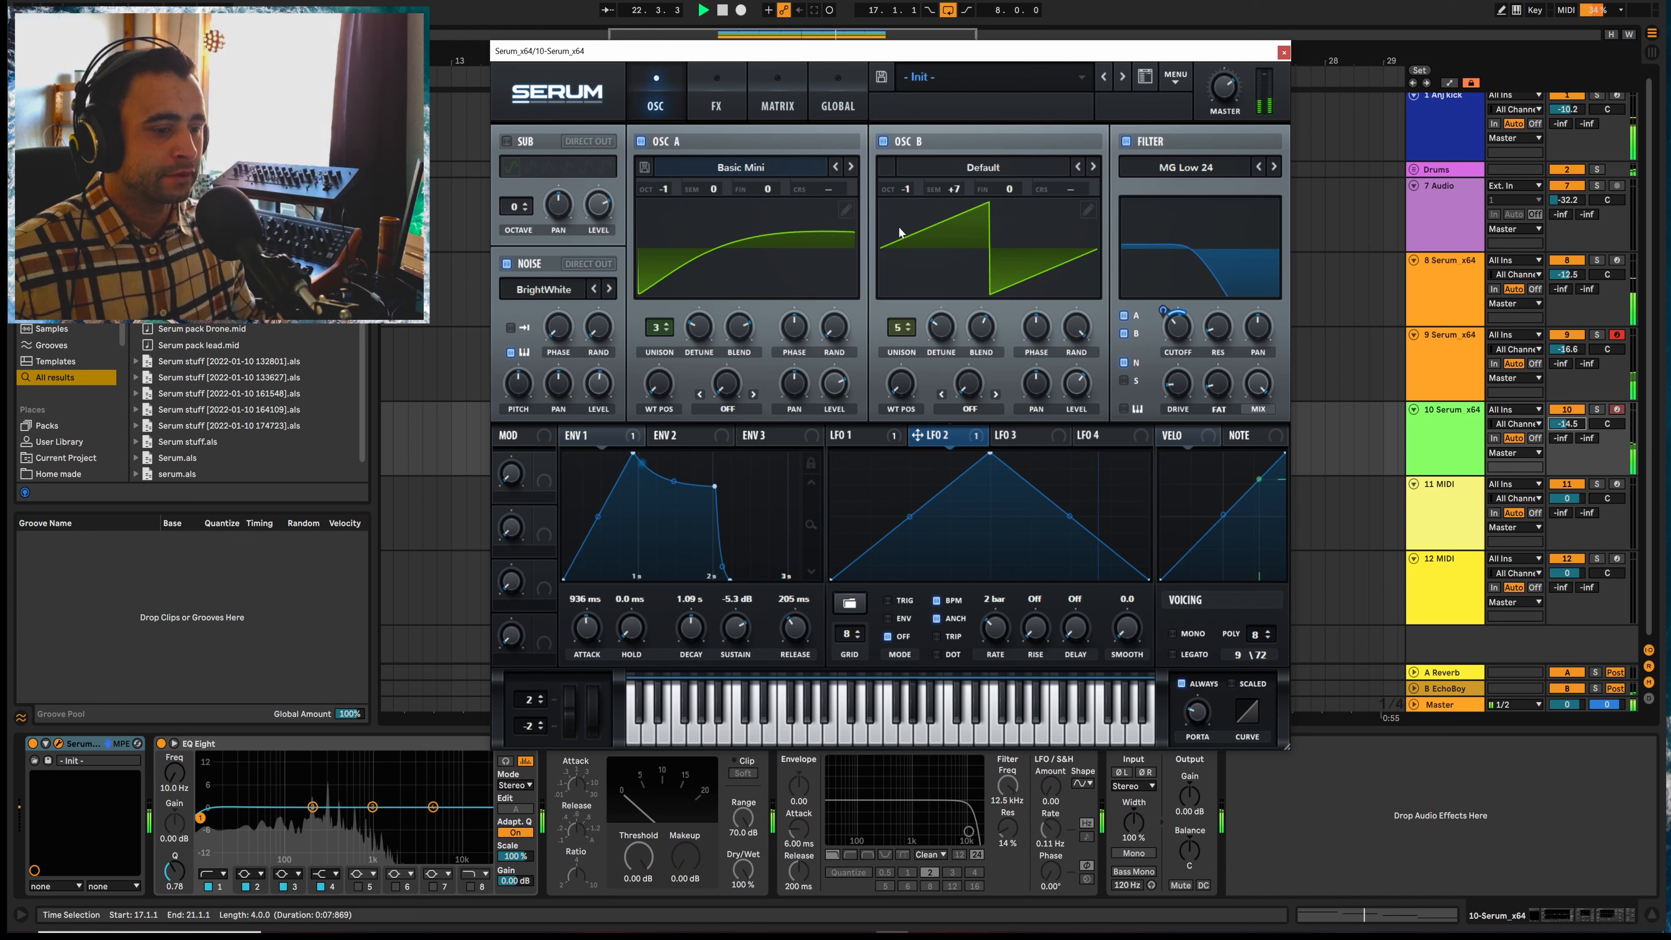
Set the first EQ Eight band's low cut to 126 Hz with a Q of 0.66 and listen to the layer
{"action": "left_click_drag", "start_coordinate": [201, 817], "coordinate": [300, 826]}
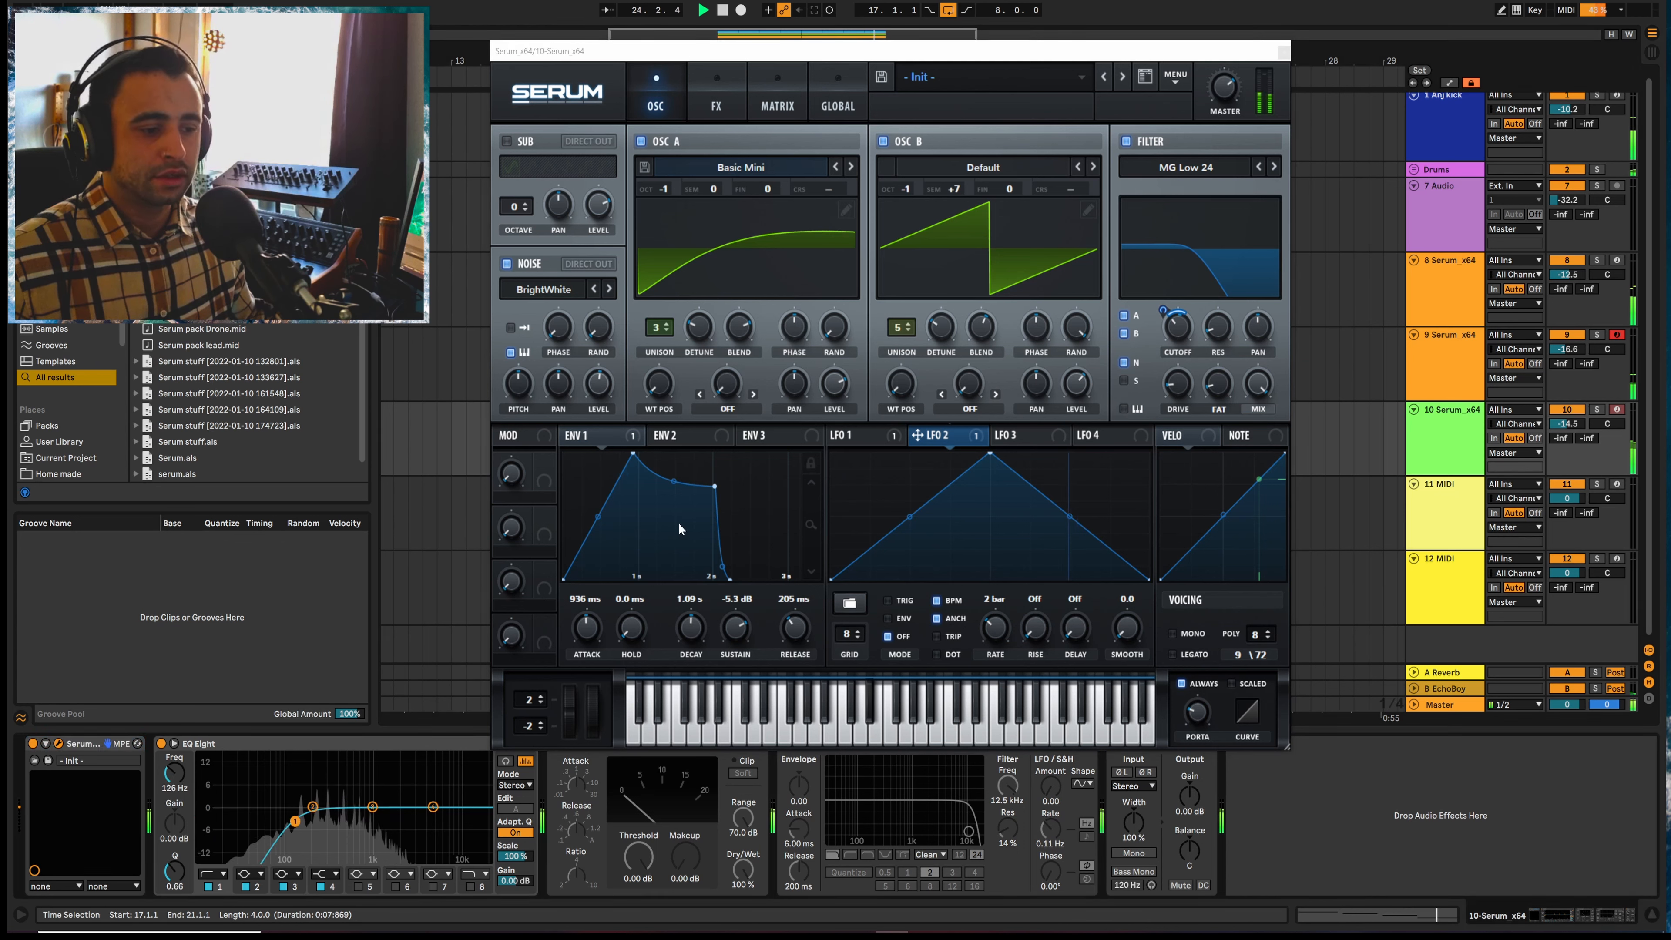
{"action": "key", "text": "space"}
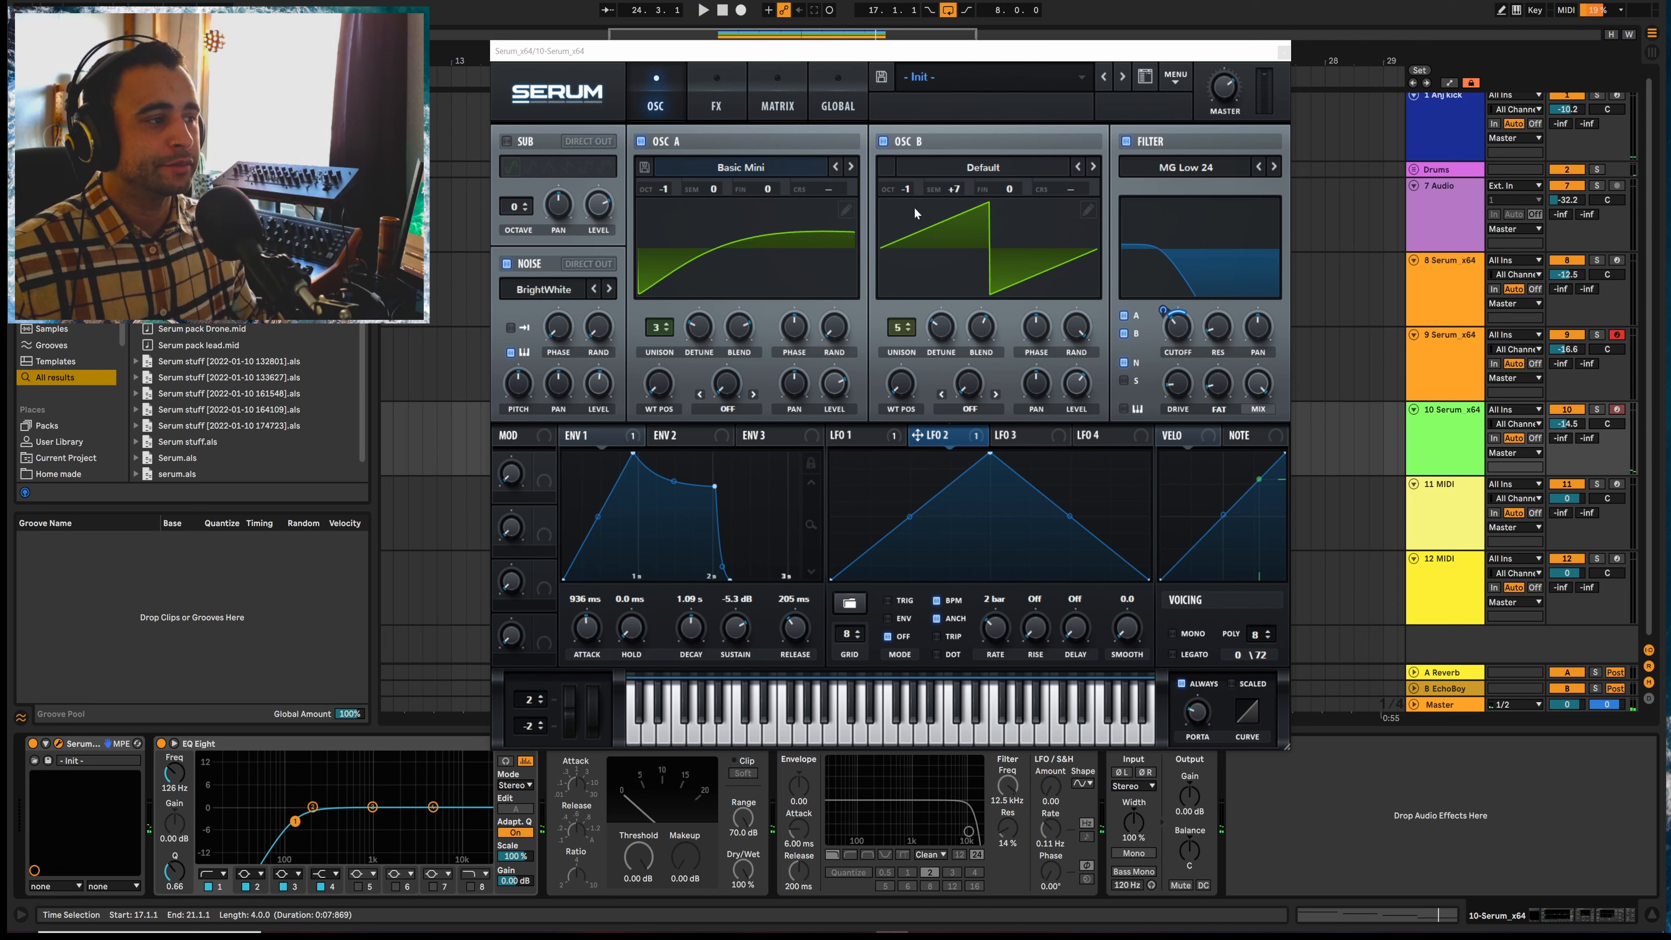
{"action": "key", "text": "space"}
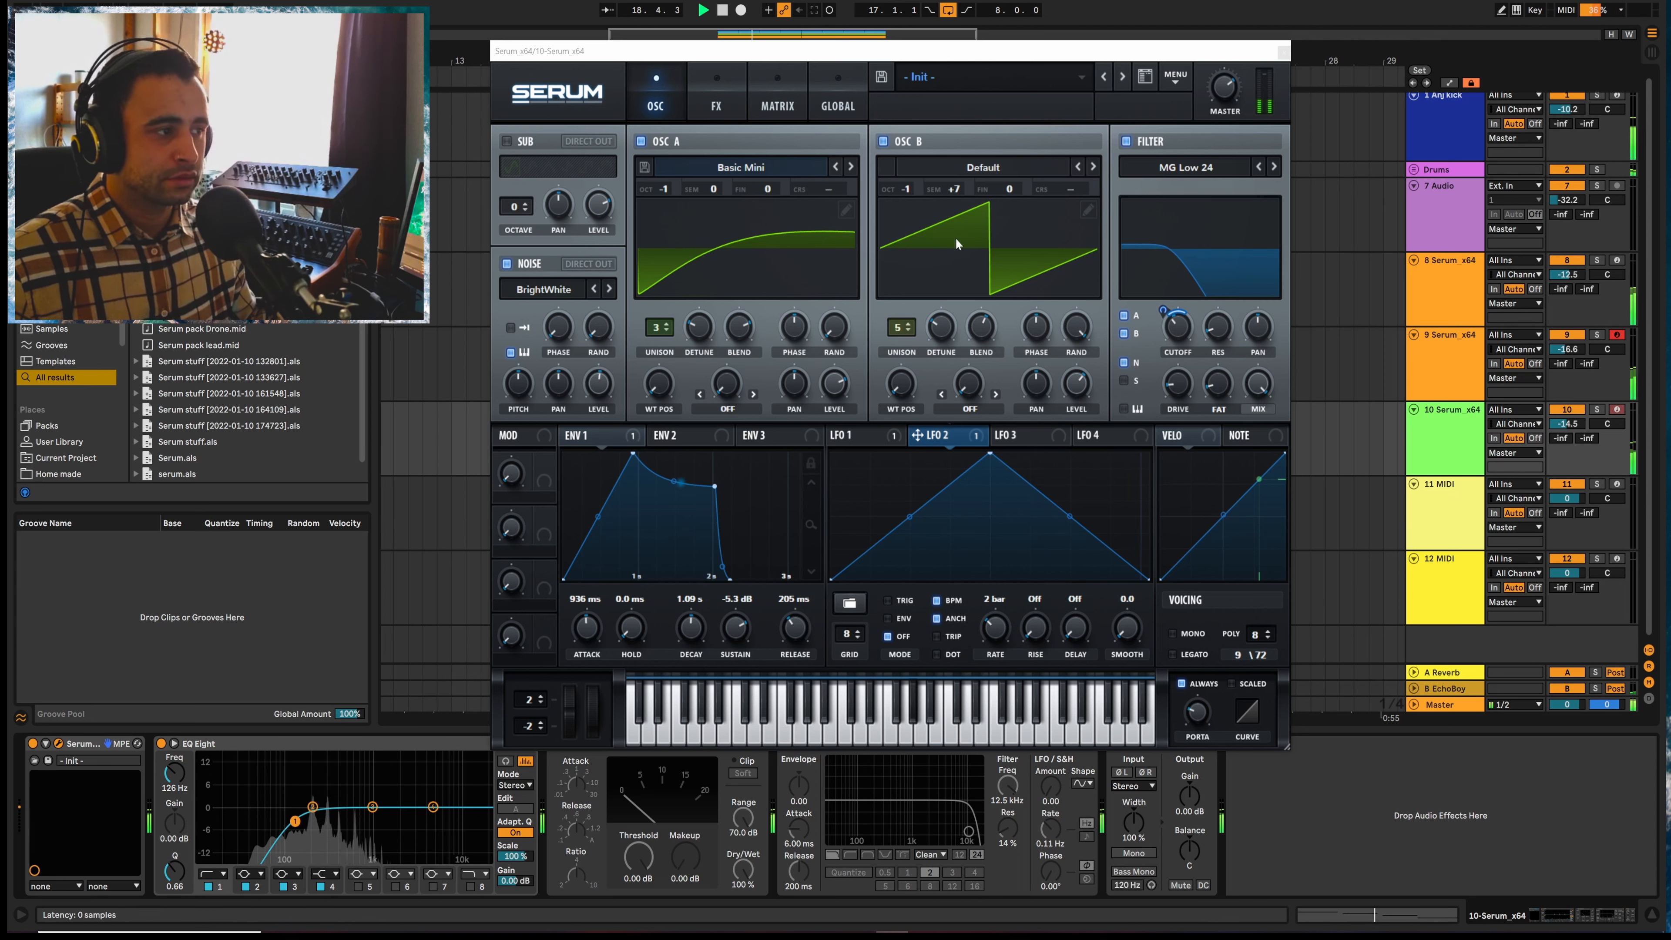
Dip the second EQ band by 3.35 dB at 182 Hz with a Q of 2.82, and move the low cut to 156 Hz
{"action": "left_click_drag", "start_coordinate": [312, 807], "coordinate": [308, 820]}
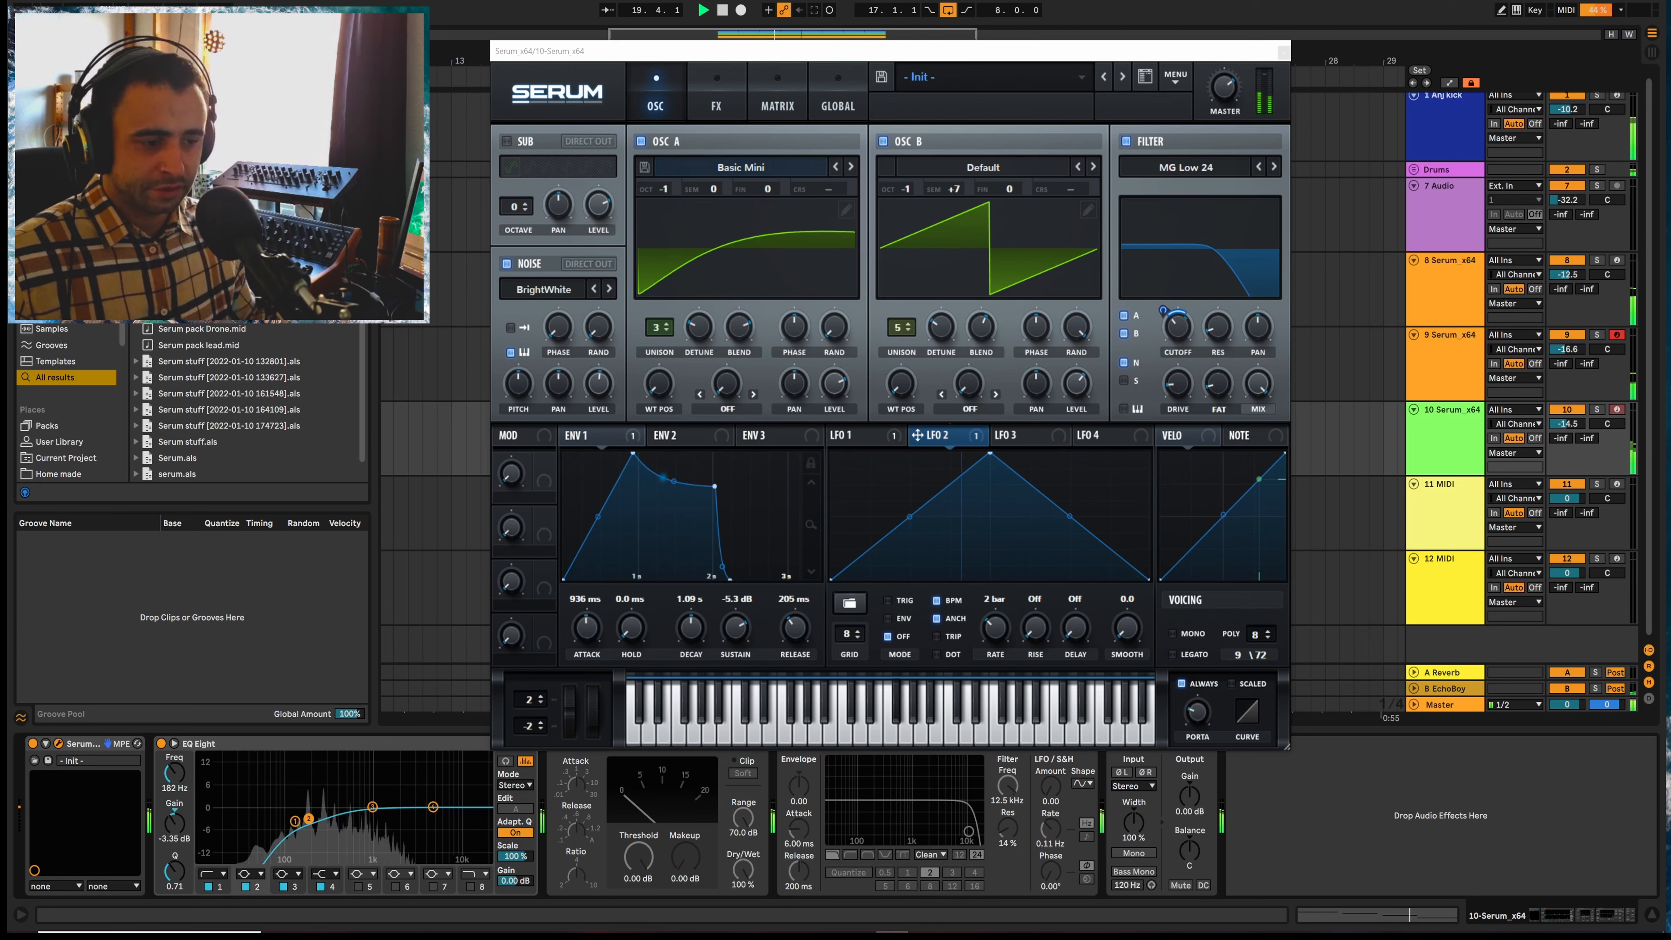
{"action": "left_click_drag", "start_coordinate": [174, 871], "coordinate": [175, 835]}
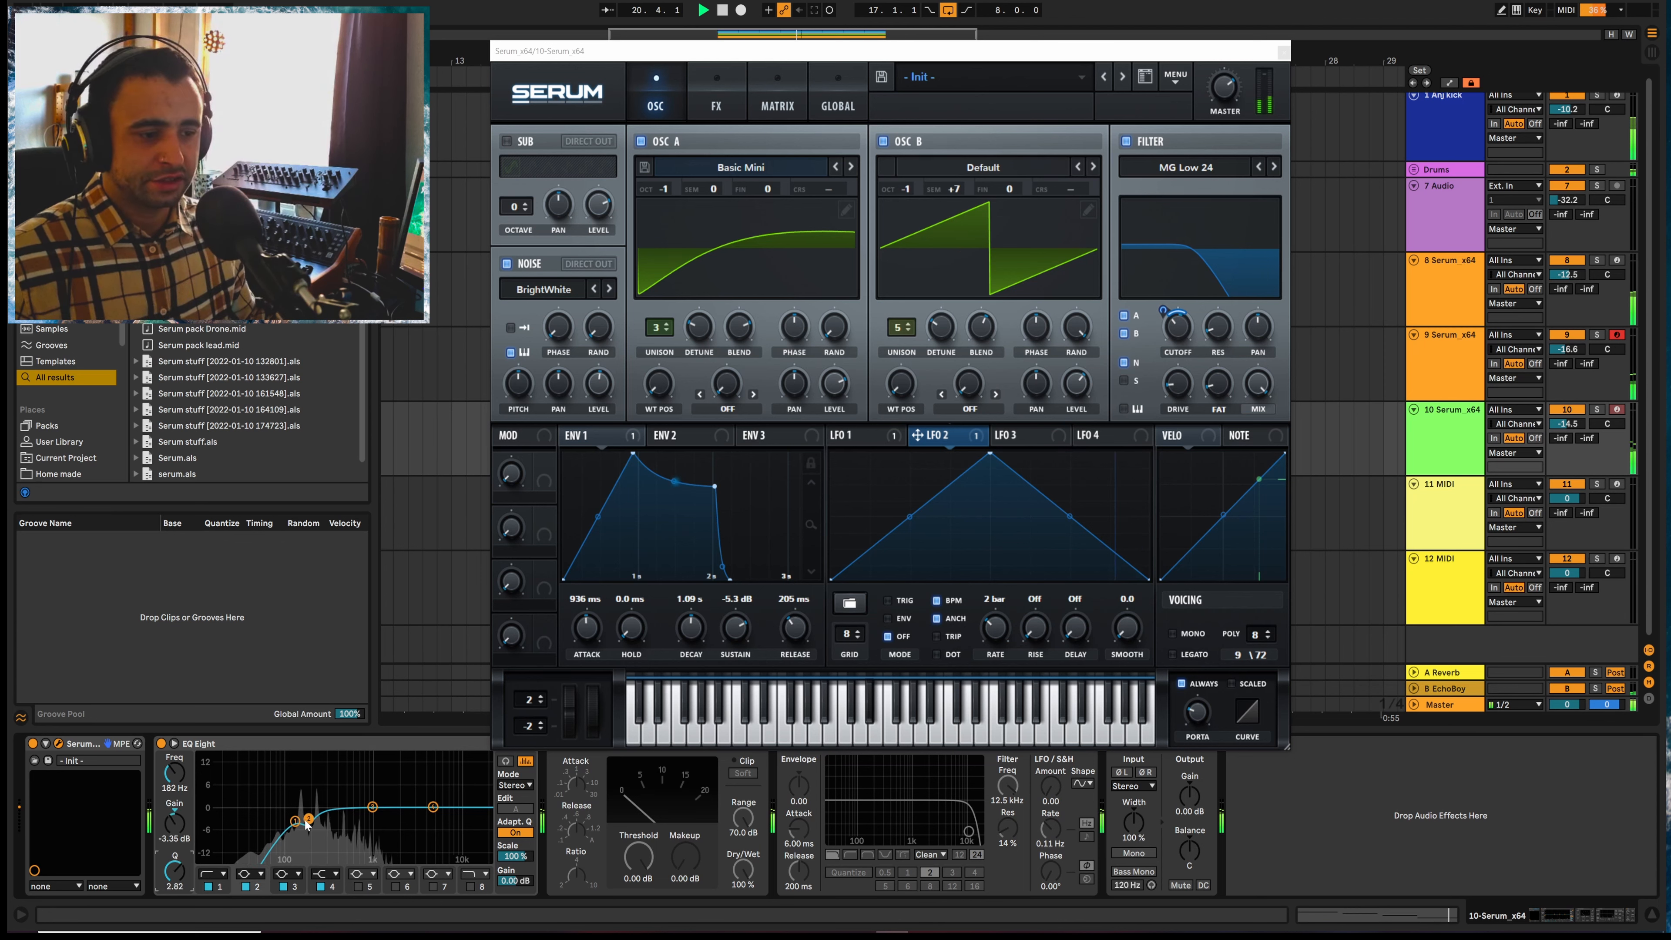
{"action": "mouse_move", "coordinate": [304, 820]}
{"action": "left_mouse_down"}
{"action": "mouse_move", "coordinate": [316, 827]}
{"action": "mouse_move", "coordinate": [302, 819]}
{"action": "left_mouse_up"}
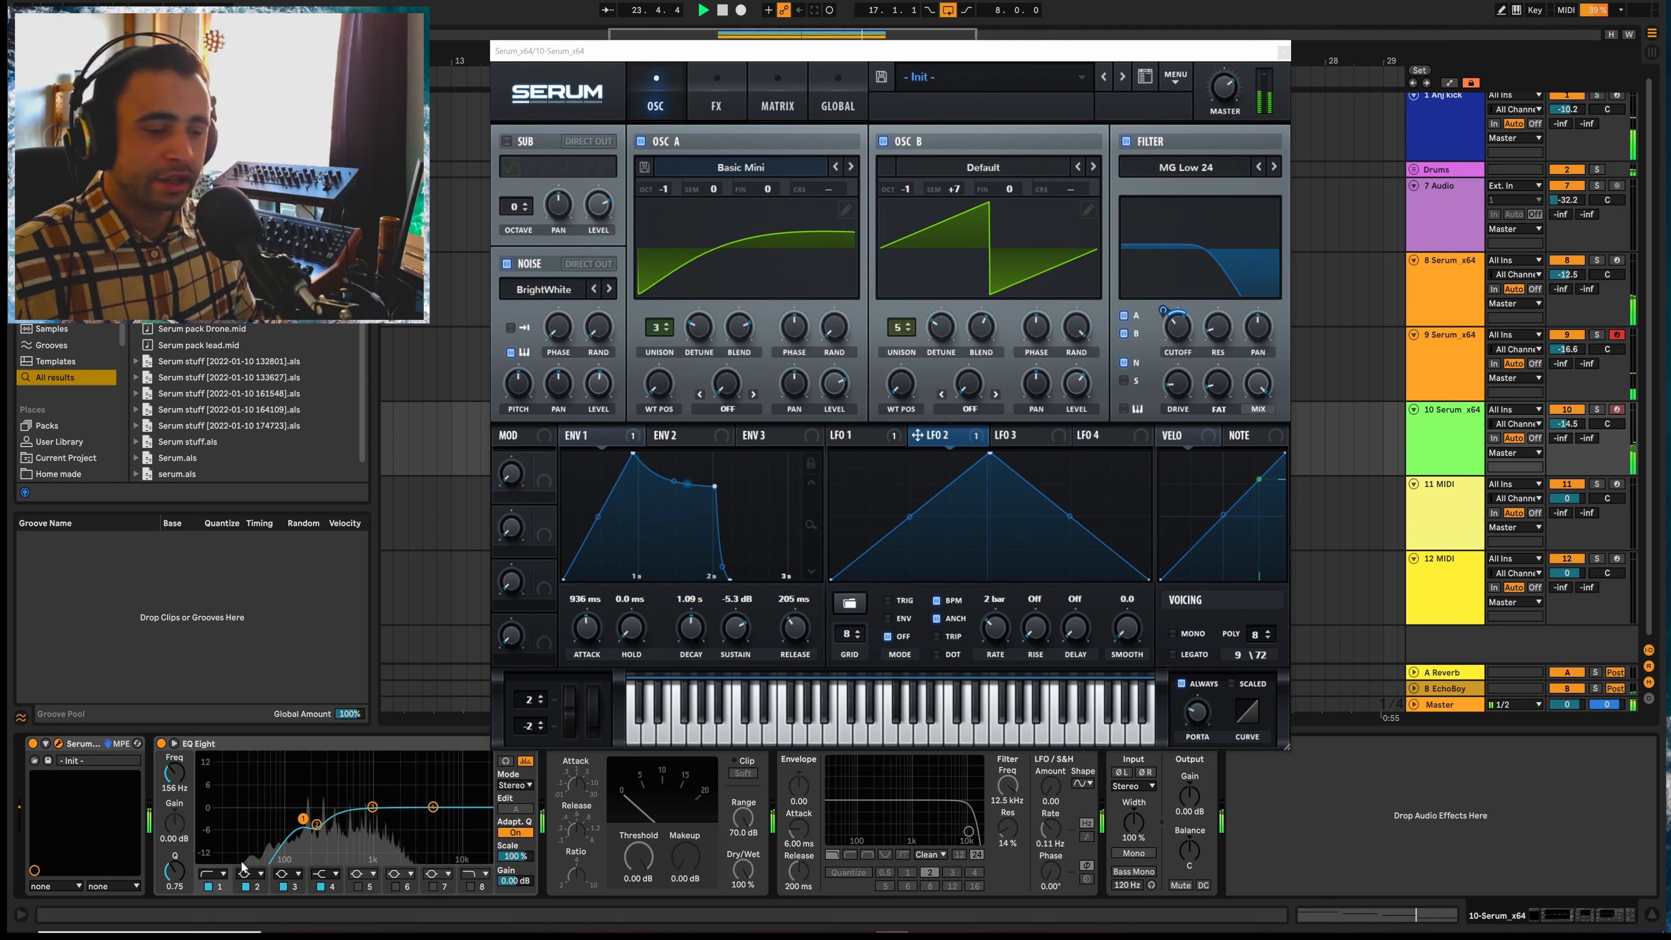
Change the first EQ band to the steeper low-cut type and set it to 116 Hz with a Q of 0.53
{"action": "left_click", "coordinate": [215, 874]}
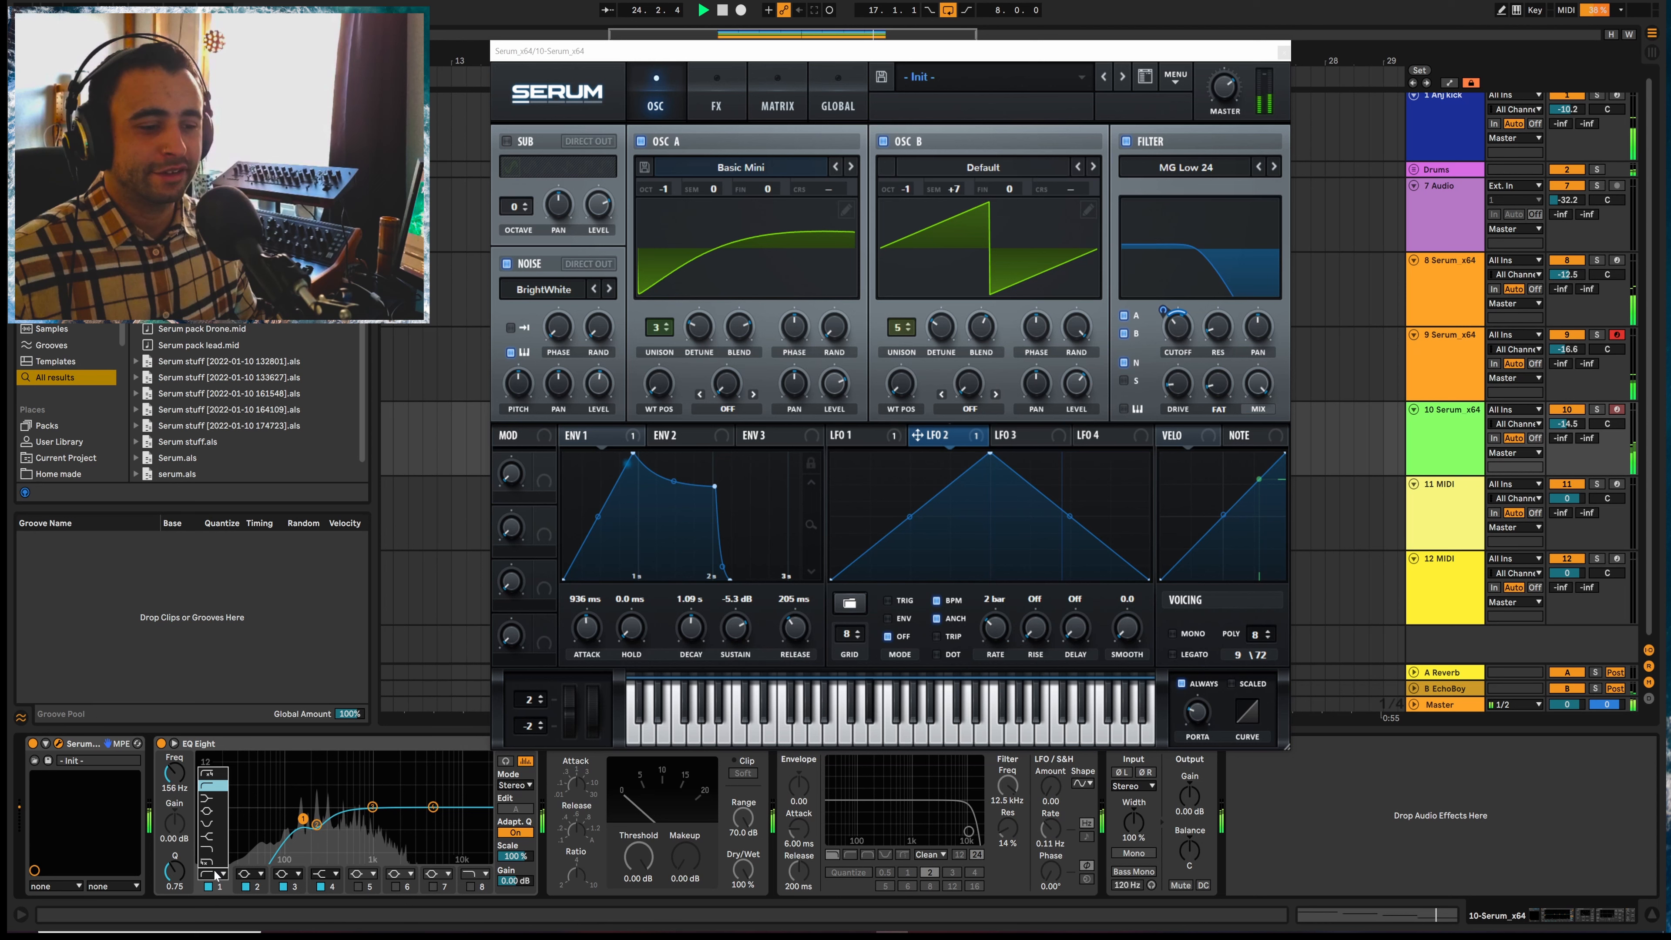
{"action": "left_click", "coordinate": [217, 775]}
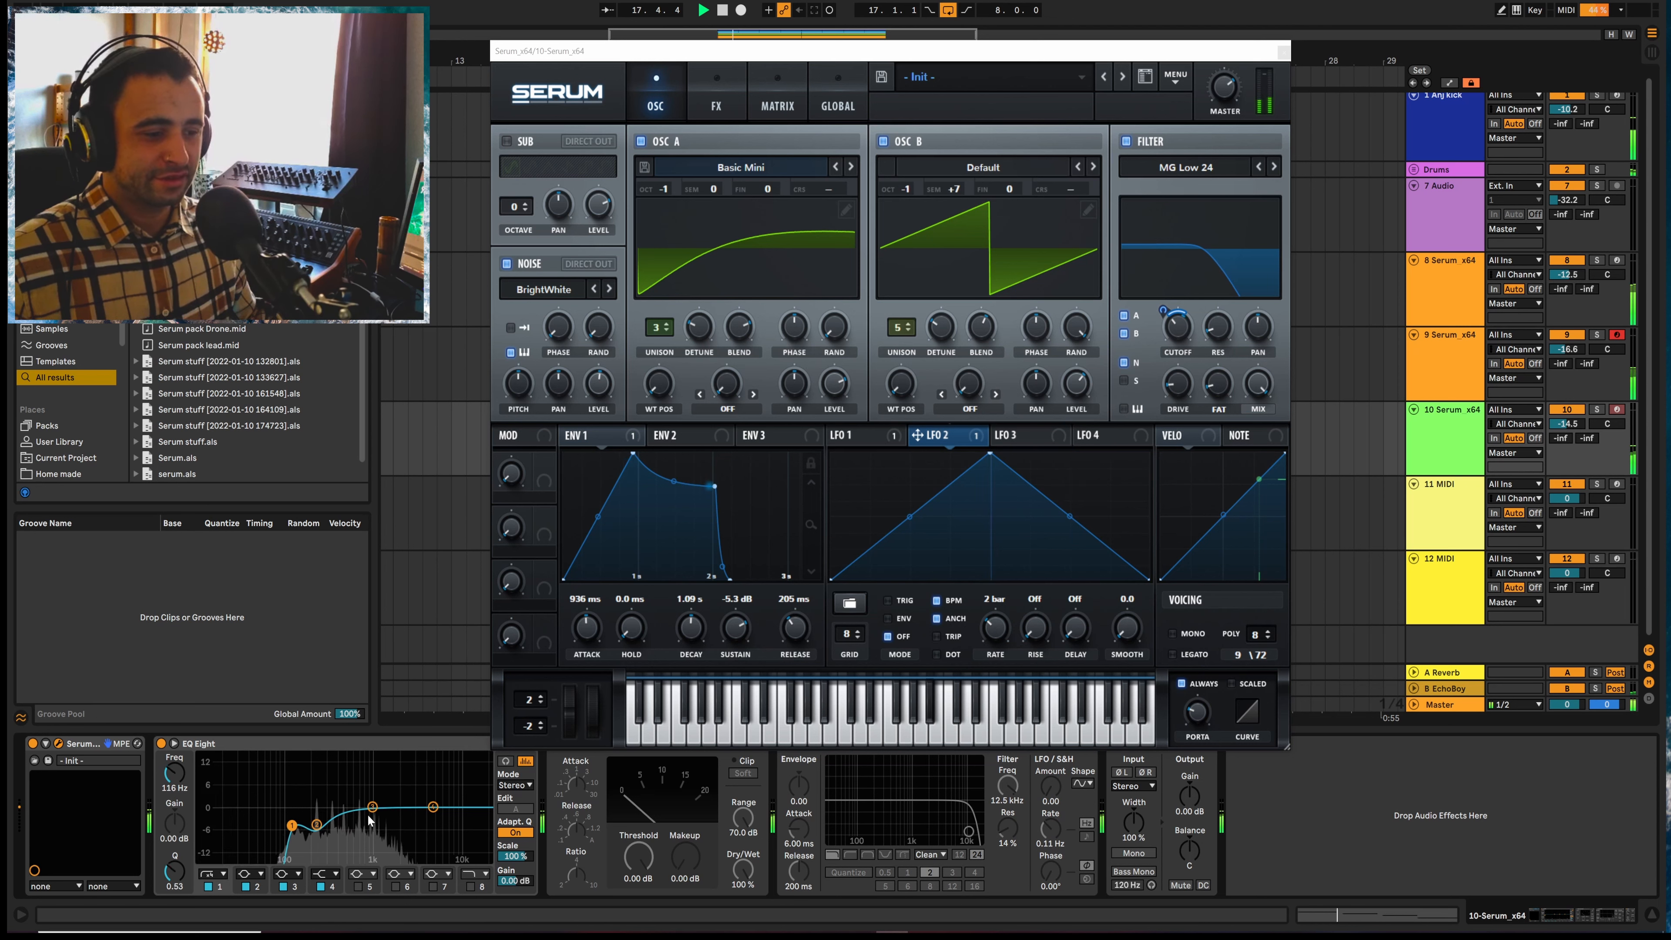
{"action": "key", "text": "space"}
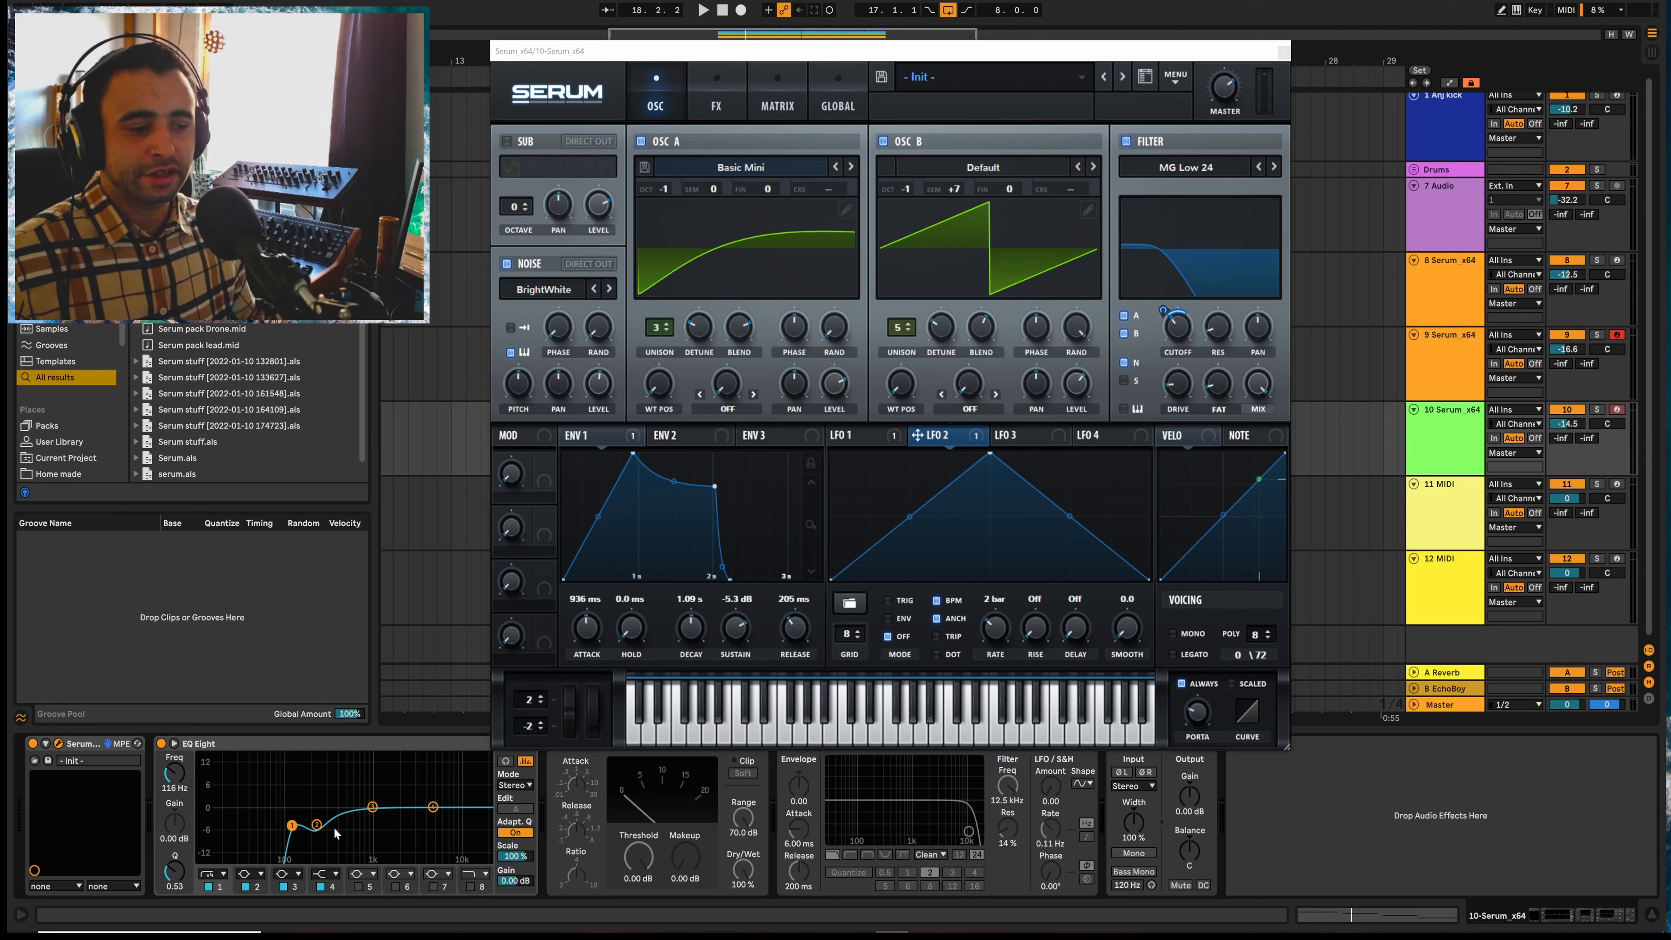
Load the analog SawRounded wavetable into oscillator B and raise oscillator A's wavetable position while listening
{"action": "key", "text": "space"}
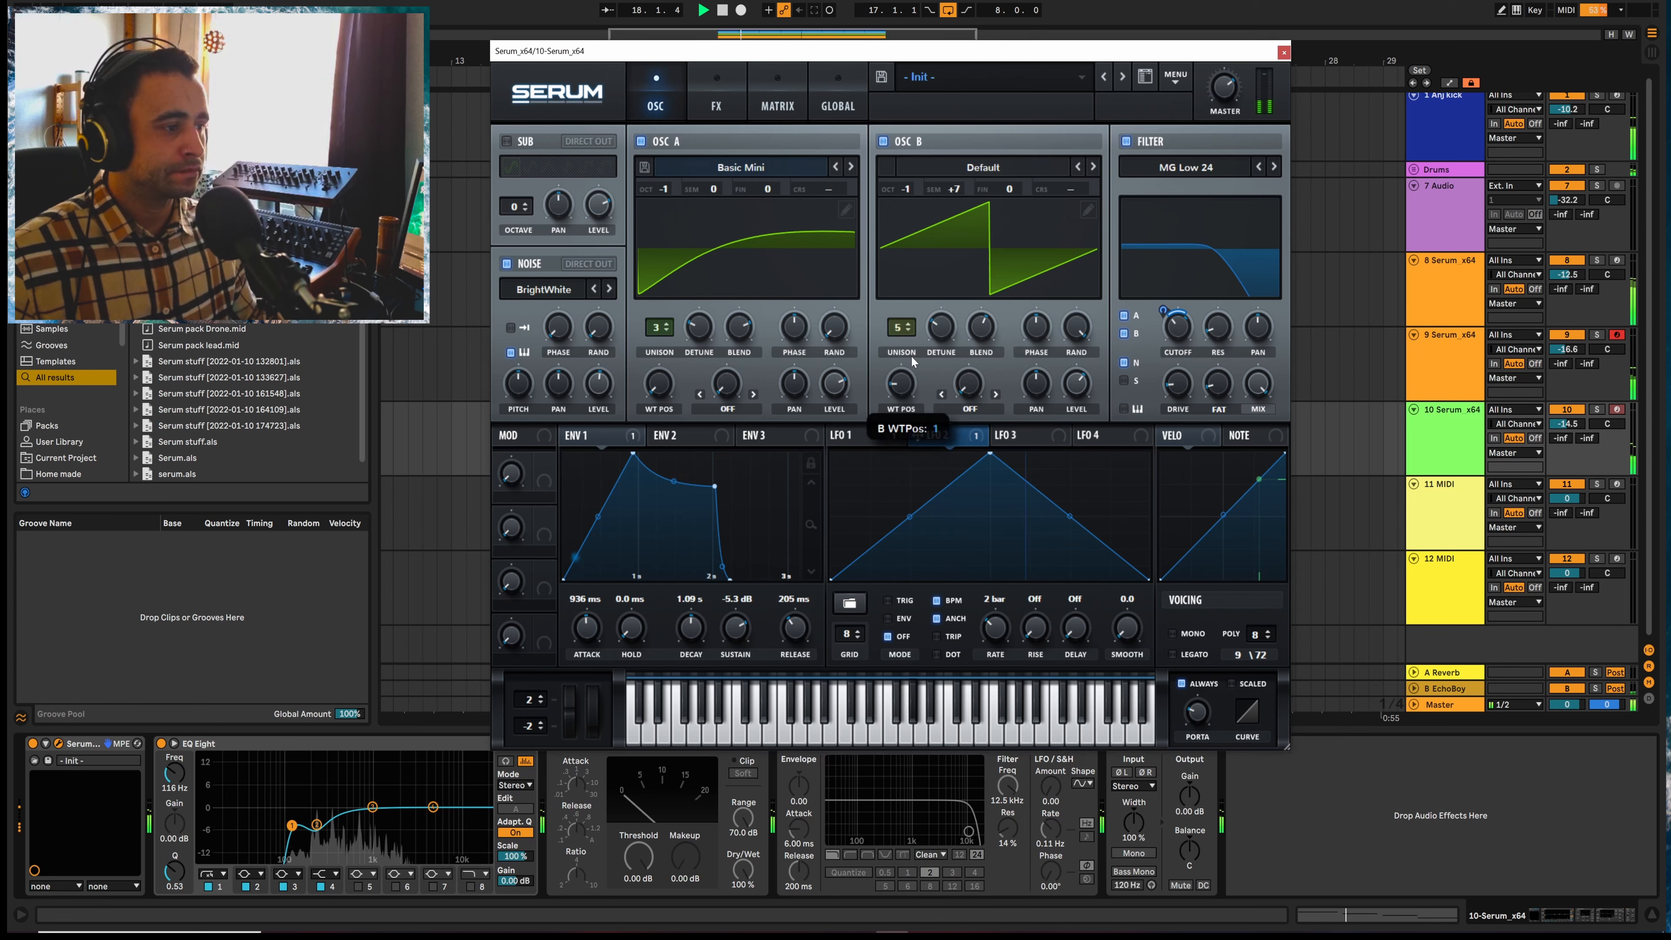
{"action": "key", "text": "space"}
{"action": "left_click", "coordinate": [961, 169]}
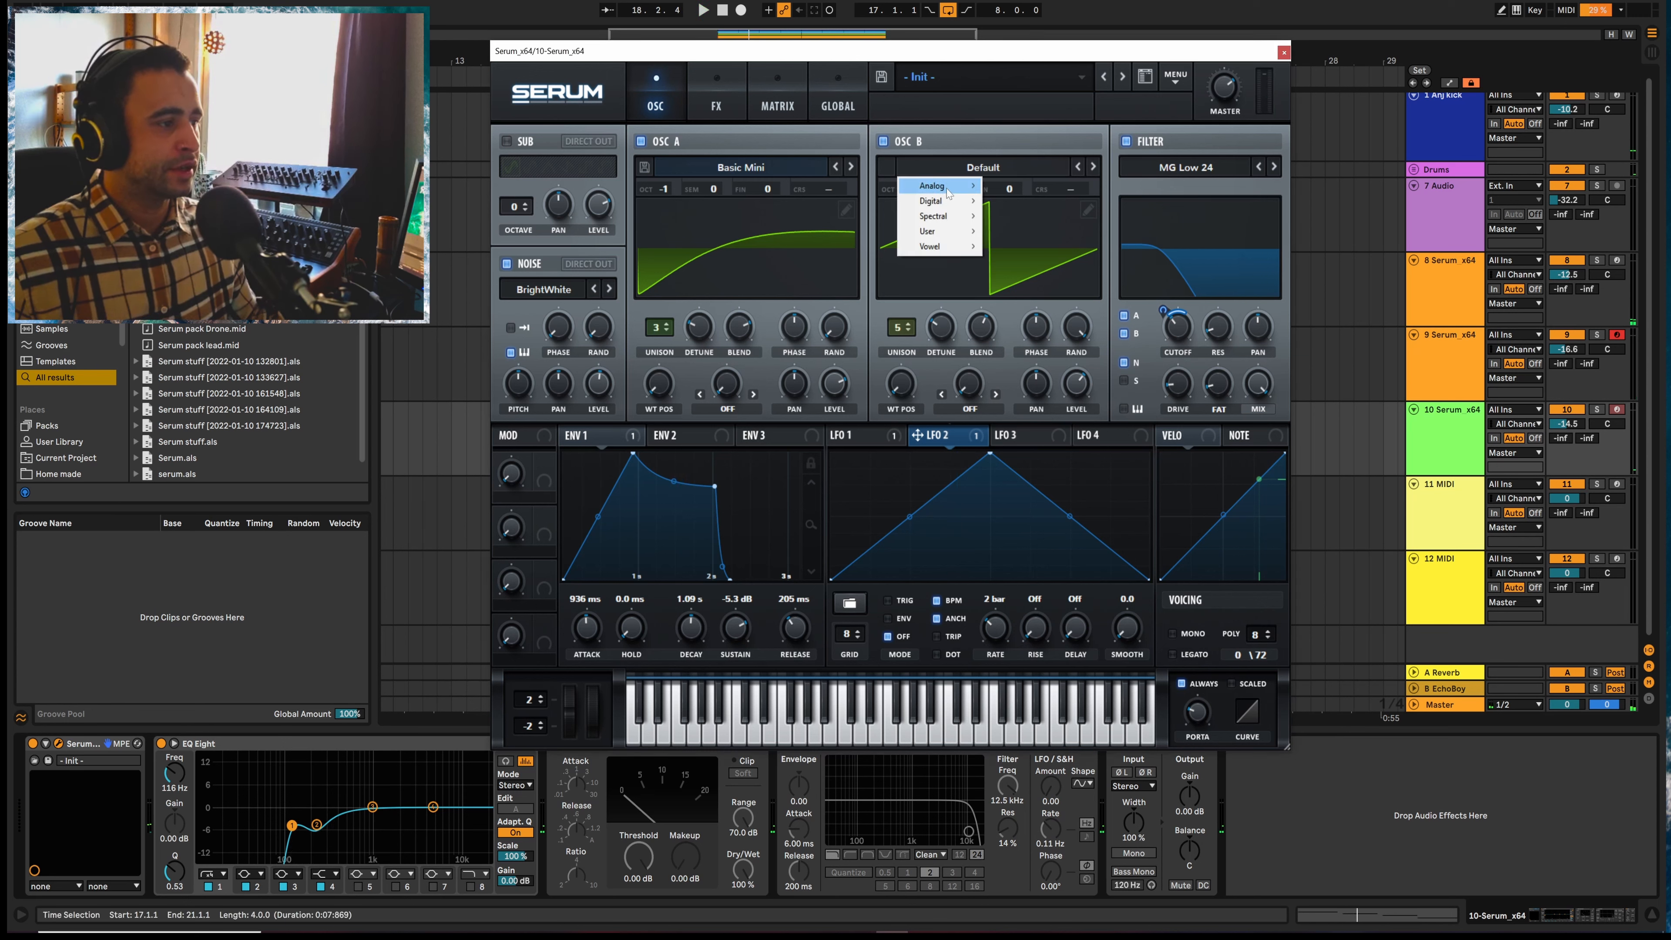
{"action": "mouse_move", "coordinate": [948, 190]}
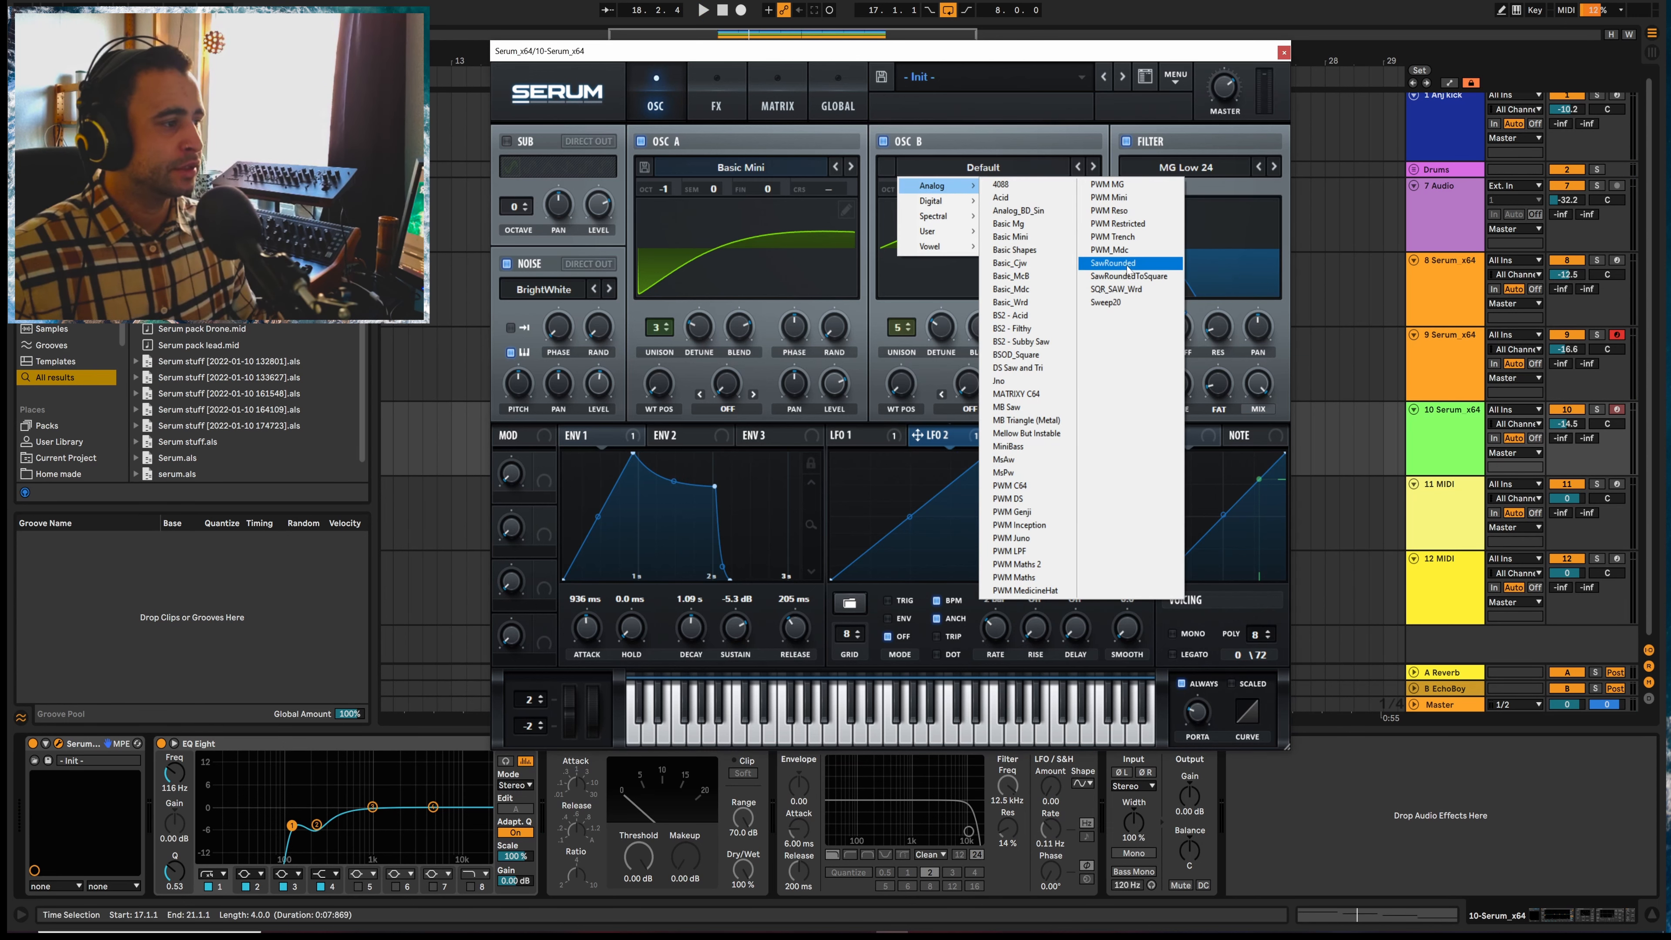
{"action": "left_click", "coordinate": [1128, 265]}
{"action": "key", "text": "space"}
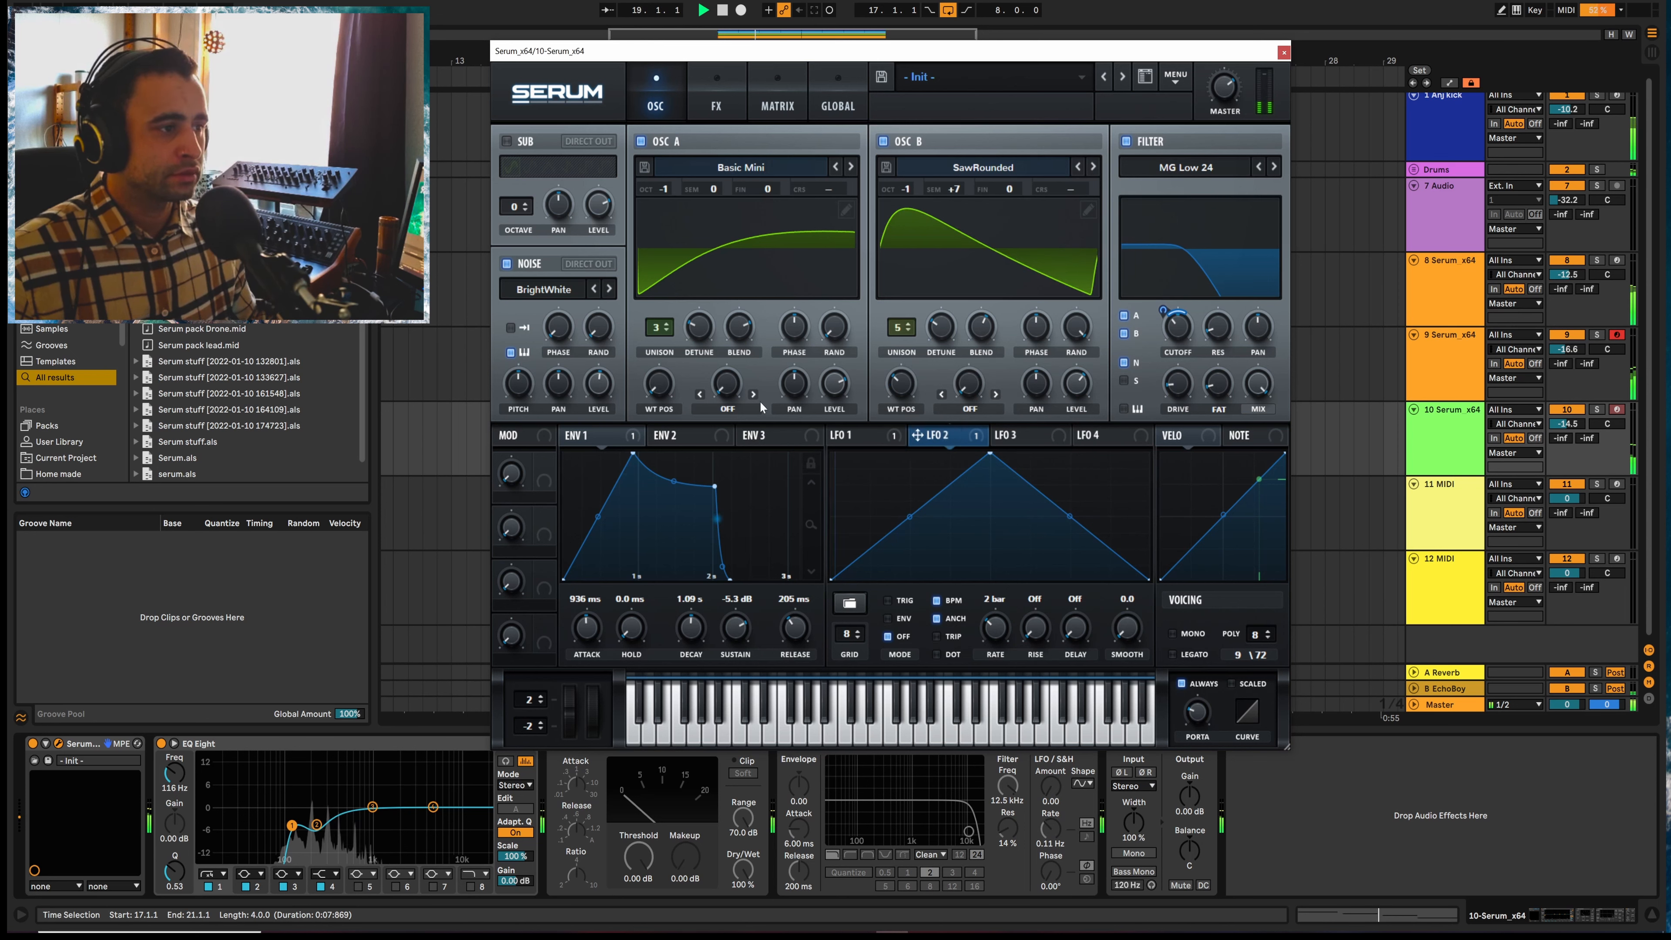
{"action": "left_click_drag", "start_coordinate": [658, 383], "coordinate": [672, 310]}
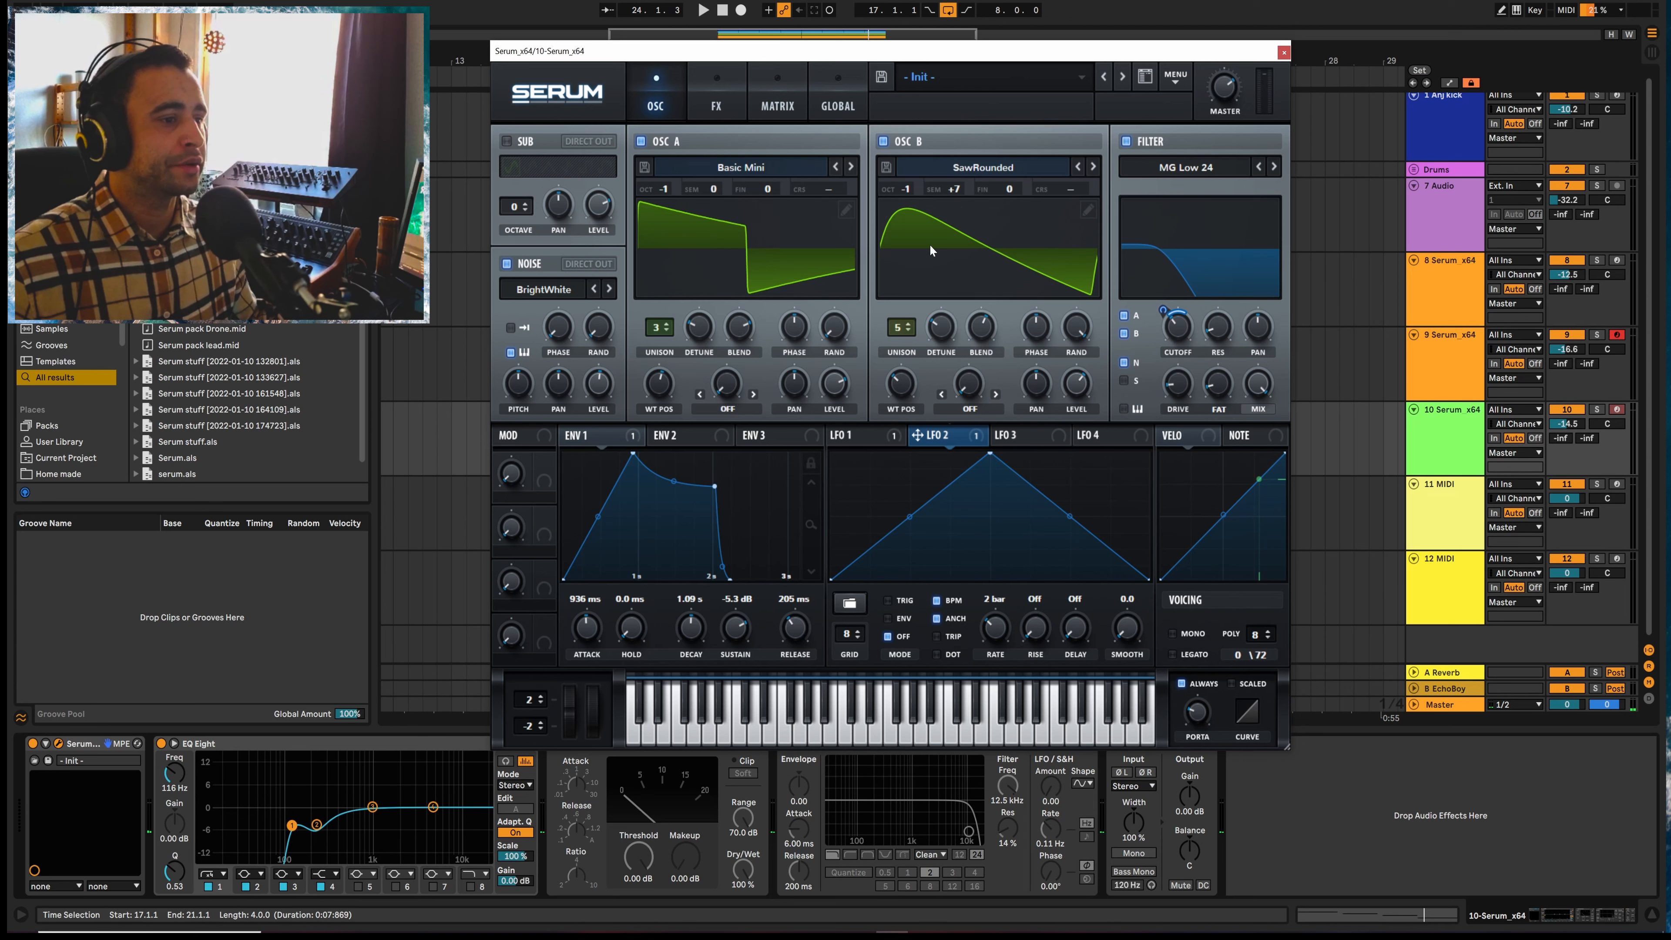
Save the Serum preset as "Lfo pad Noise" in the OOTL Free pack folder and close the plugin window
{"action": "left_click", "coordinate": [882, 77]}
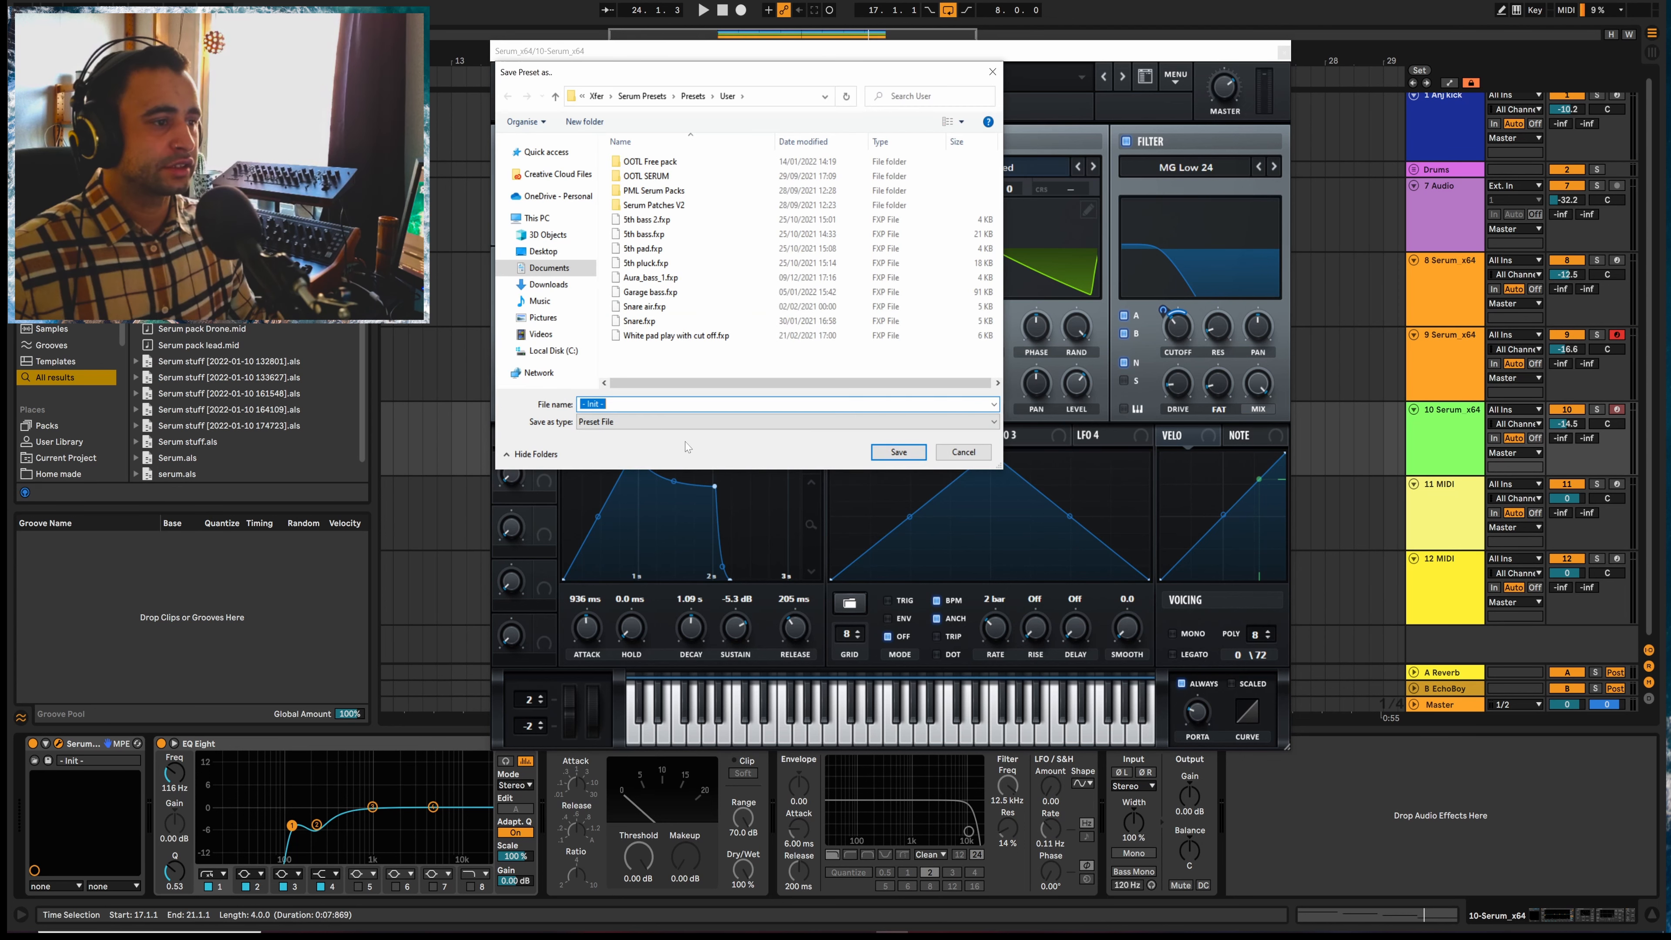
{"action": "double_click", "coordinate": [648, 162]}
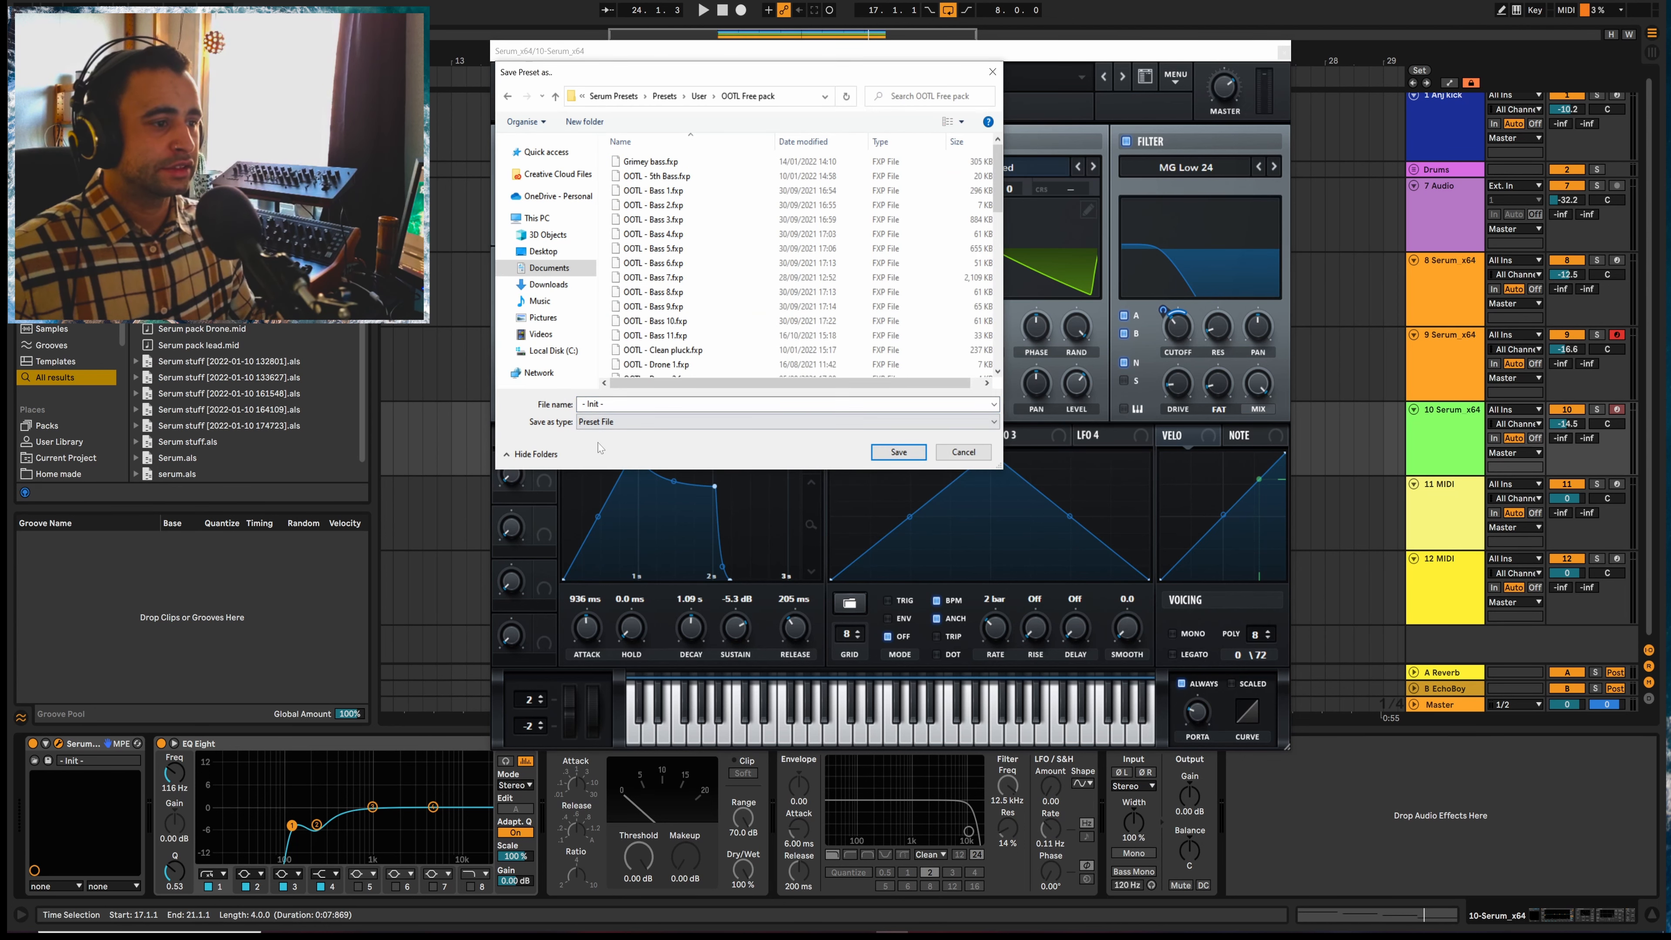
{"action": "left_click", "coordinate": [604, 404]}
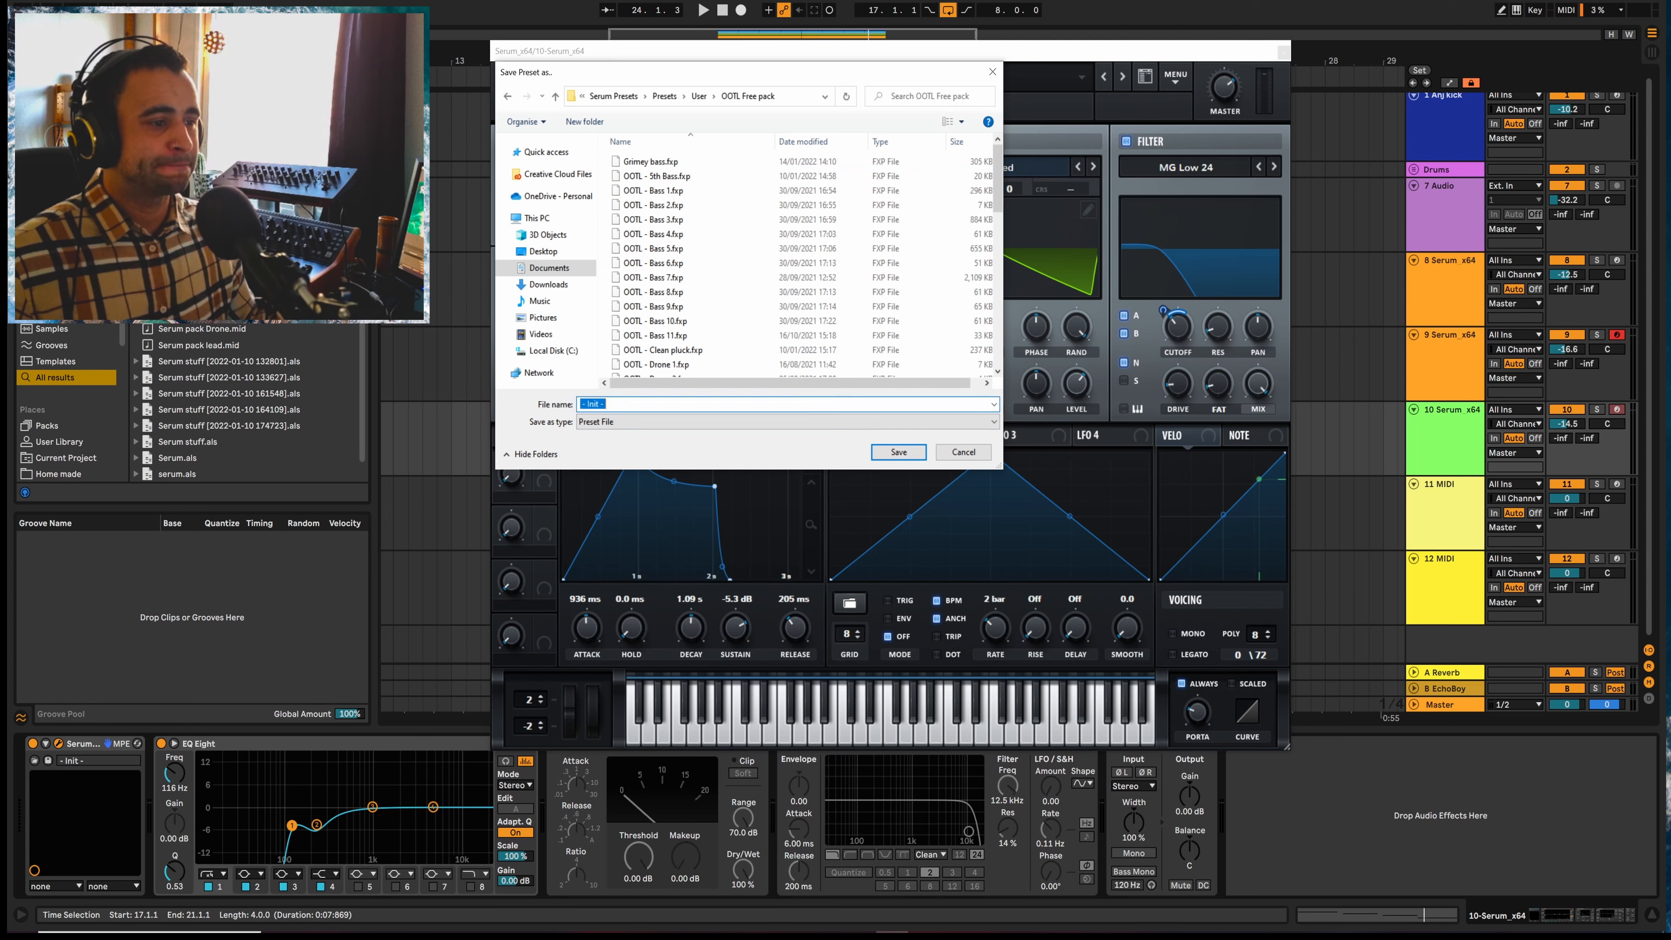
{"action": "type", "text": "Lfo "}
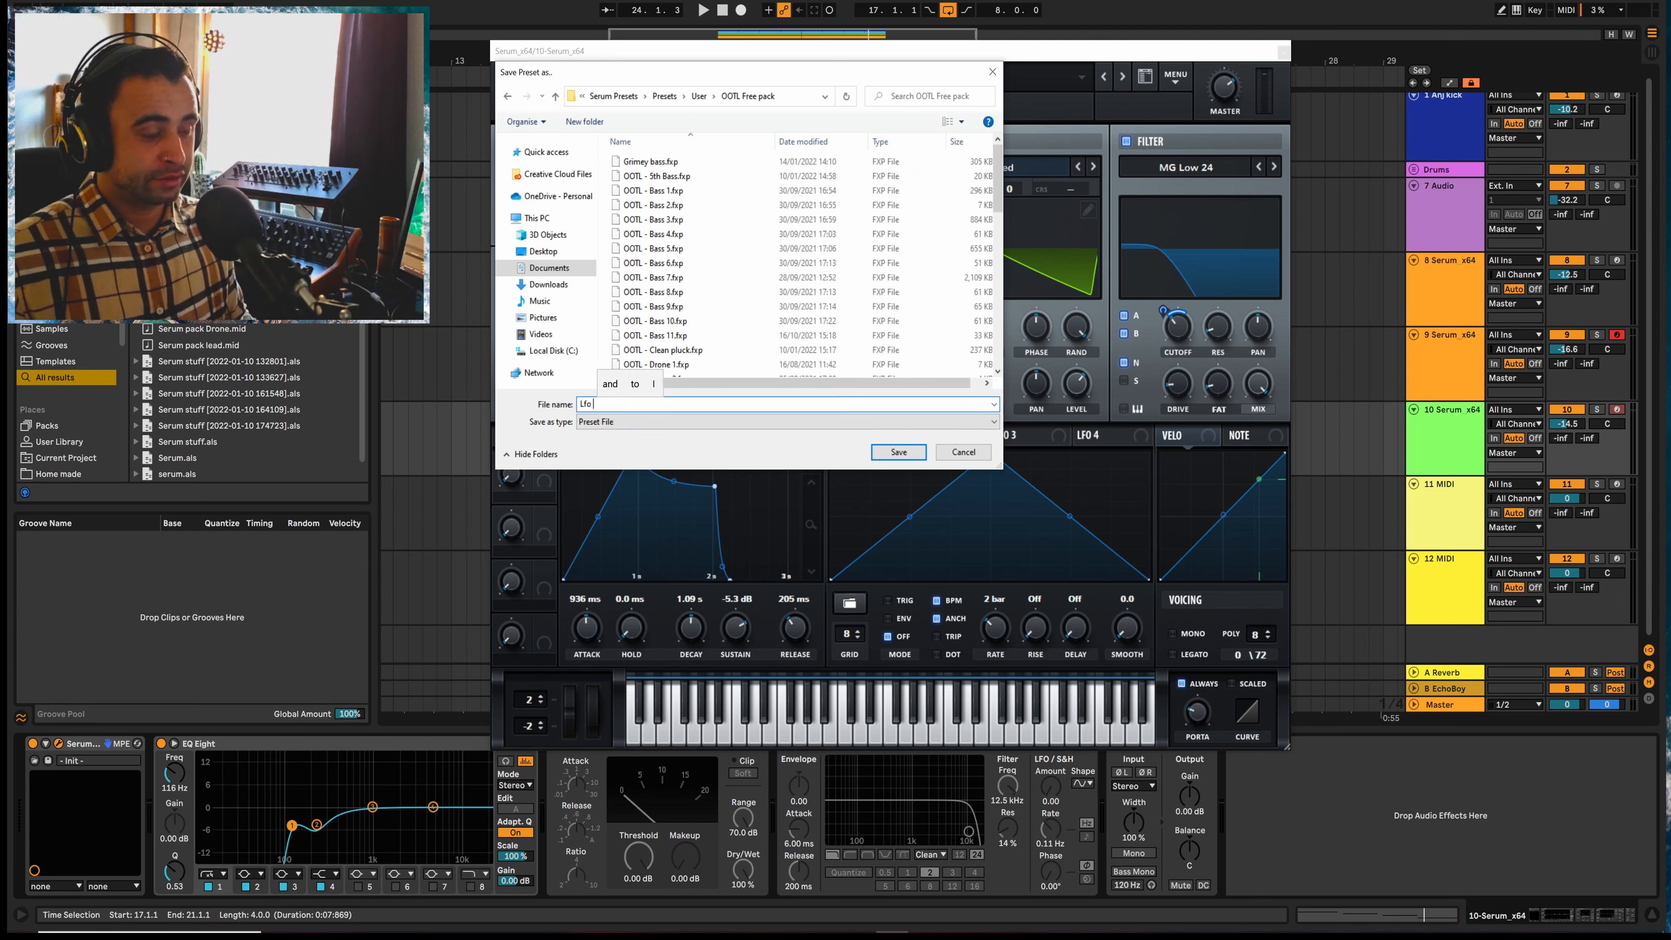
{"action": "type", "text": "pad N"}
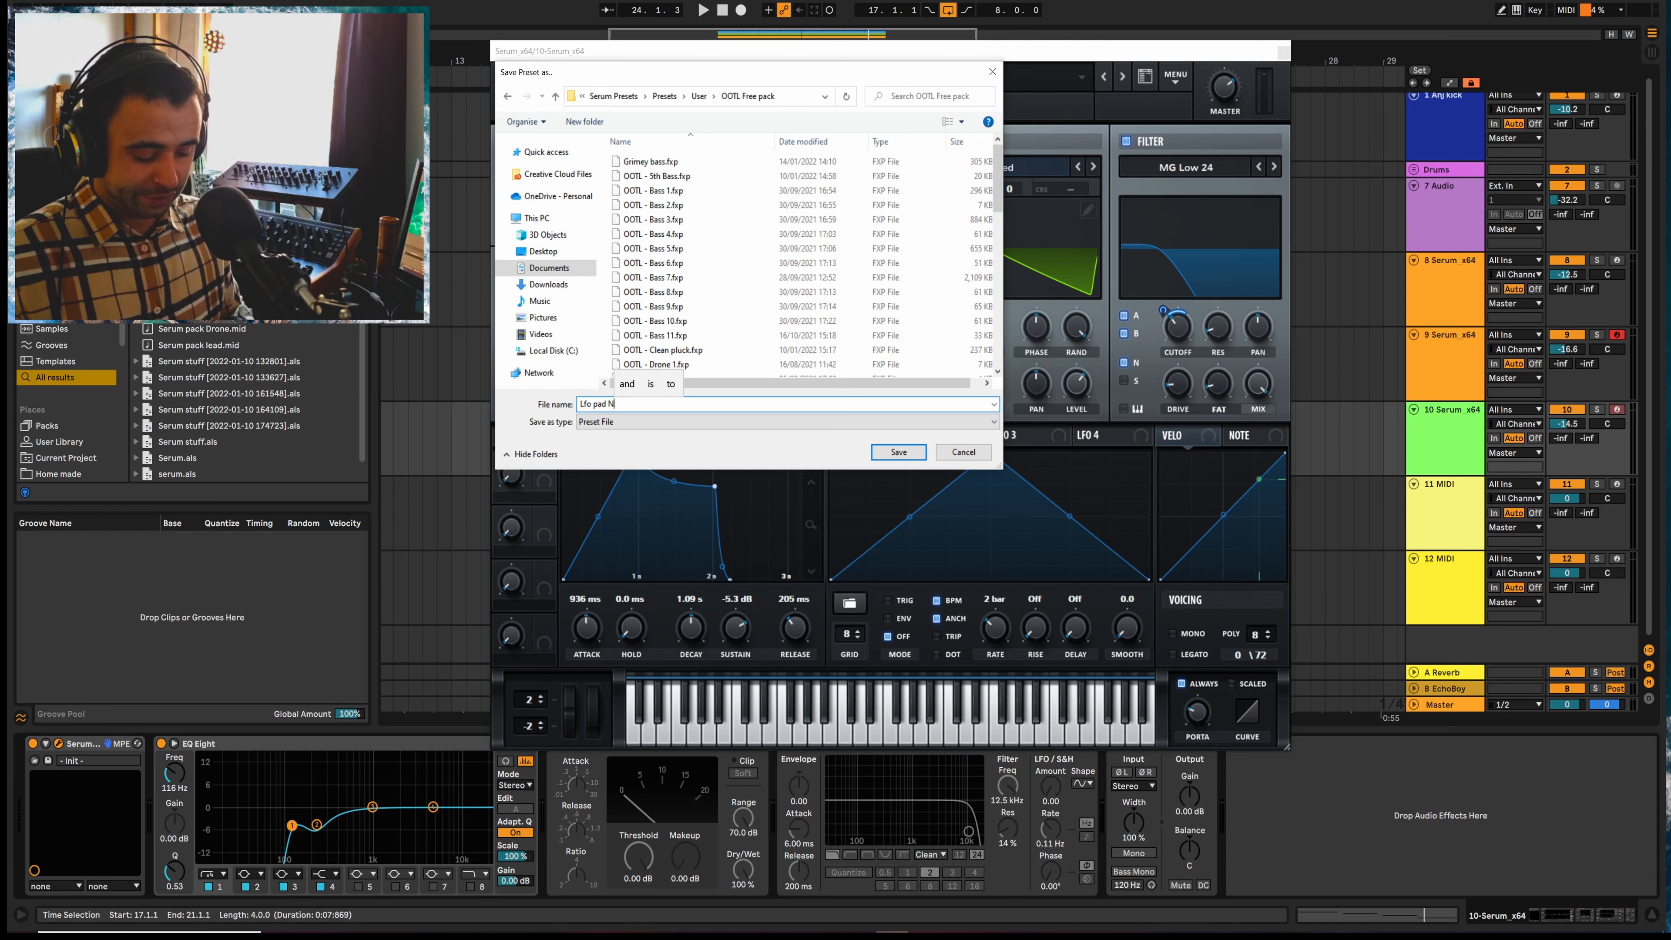
{"action": "type", "text": "oise"}
{"action": "left_click", "coordinate": [899, 452]}
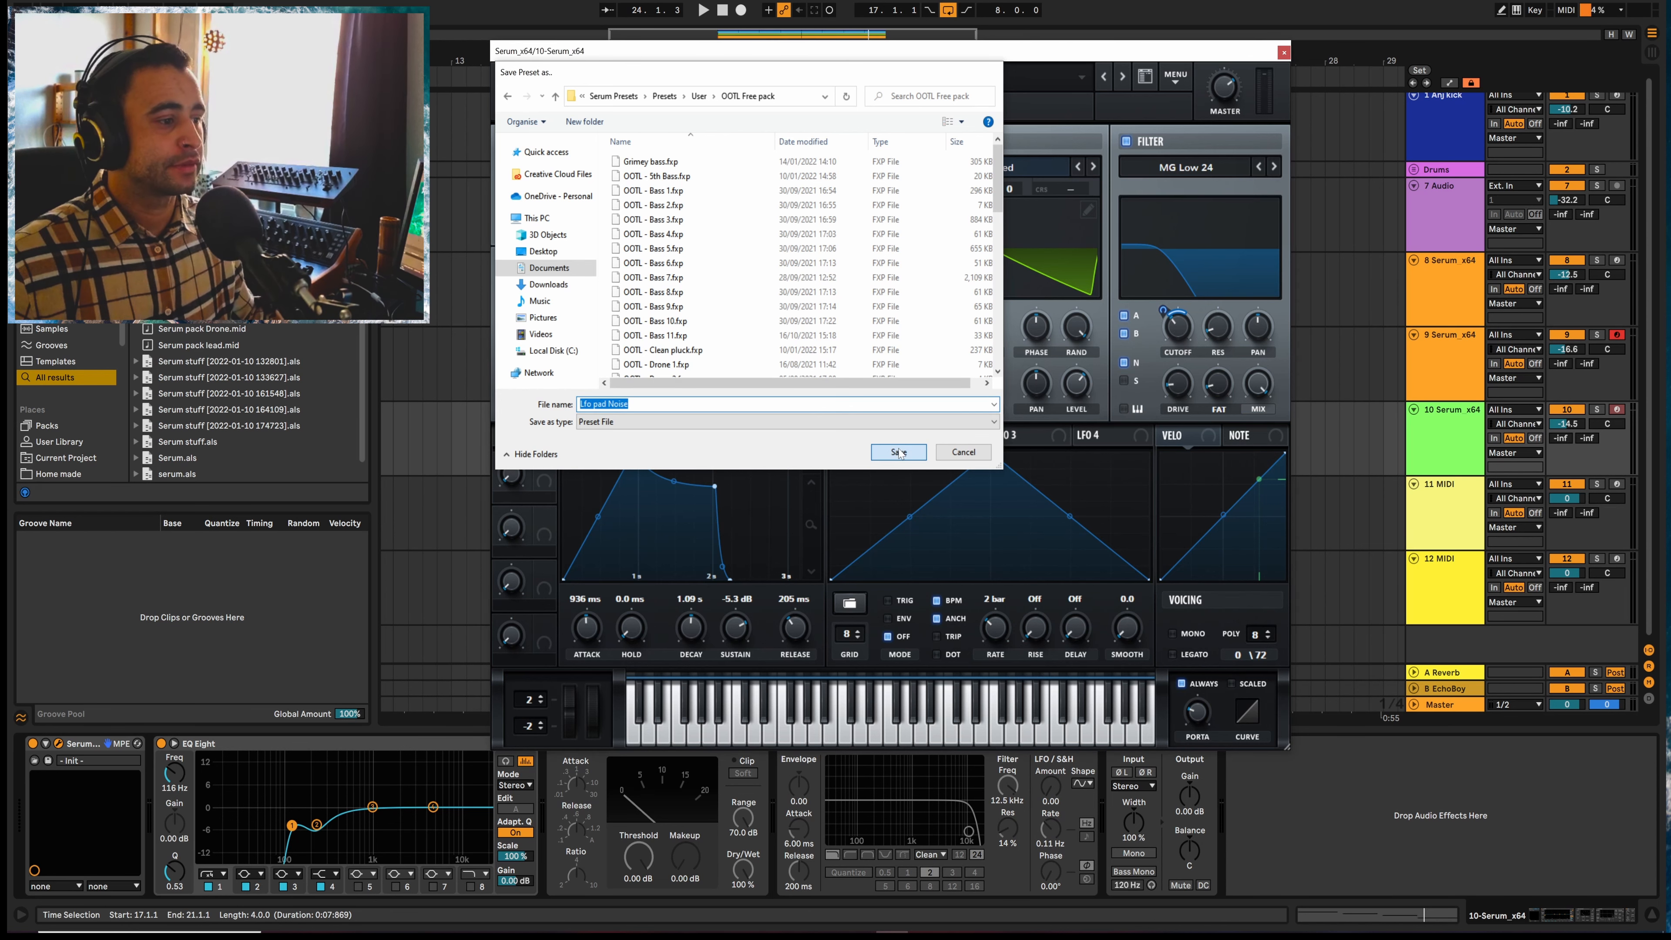
{"action": "left_click", "coordinate": [1284, 52]}
Insert a new MIDI track below track 10 and apply track 10's colour to its clips
{"action": "left_click", "coordinate": [1439, 449]}
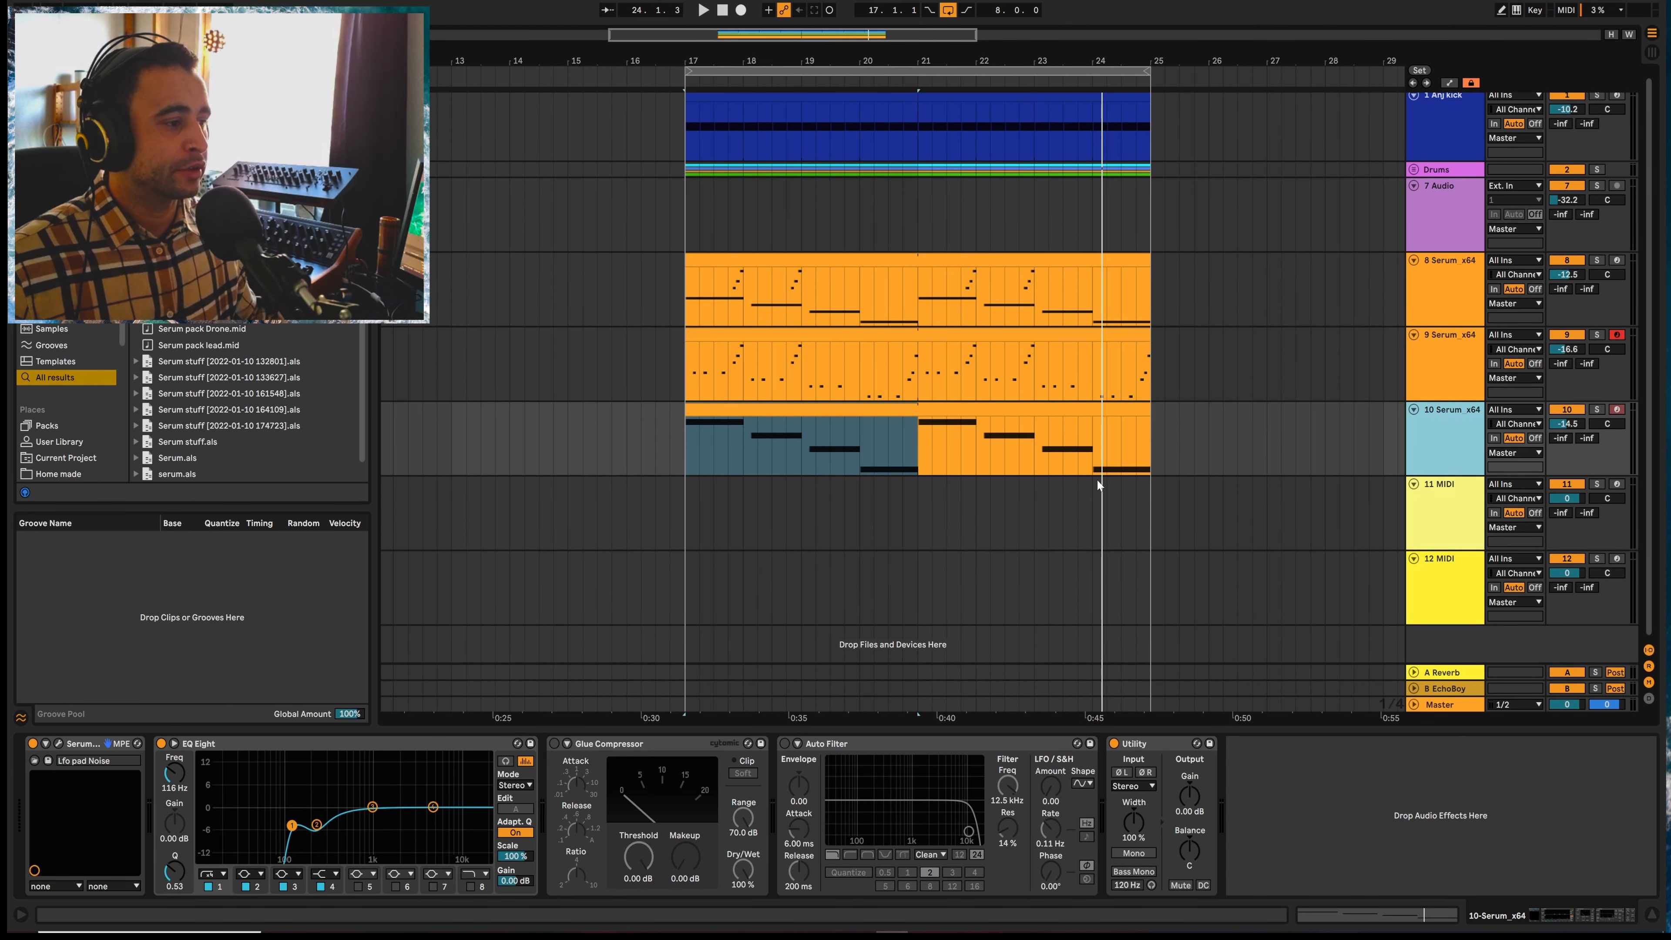
{"action": "key", "text": "ctrl+shift+t"}
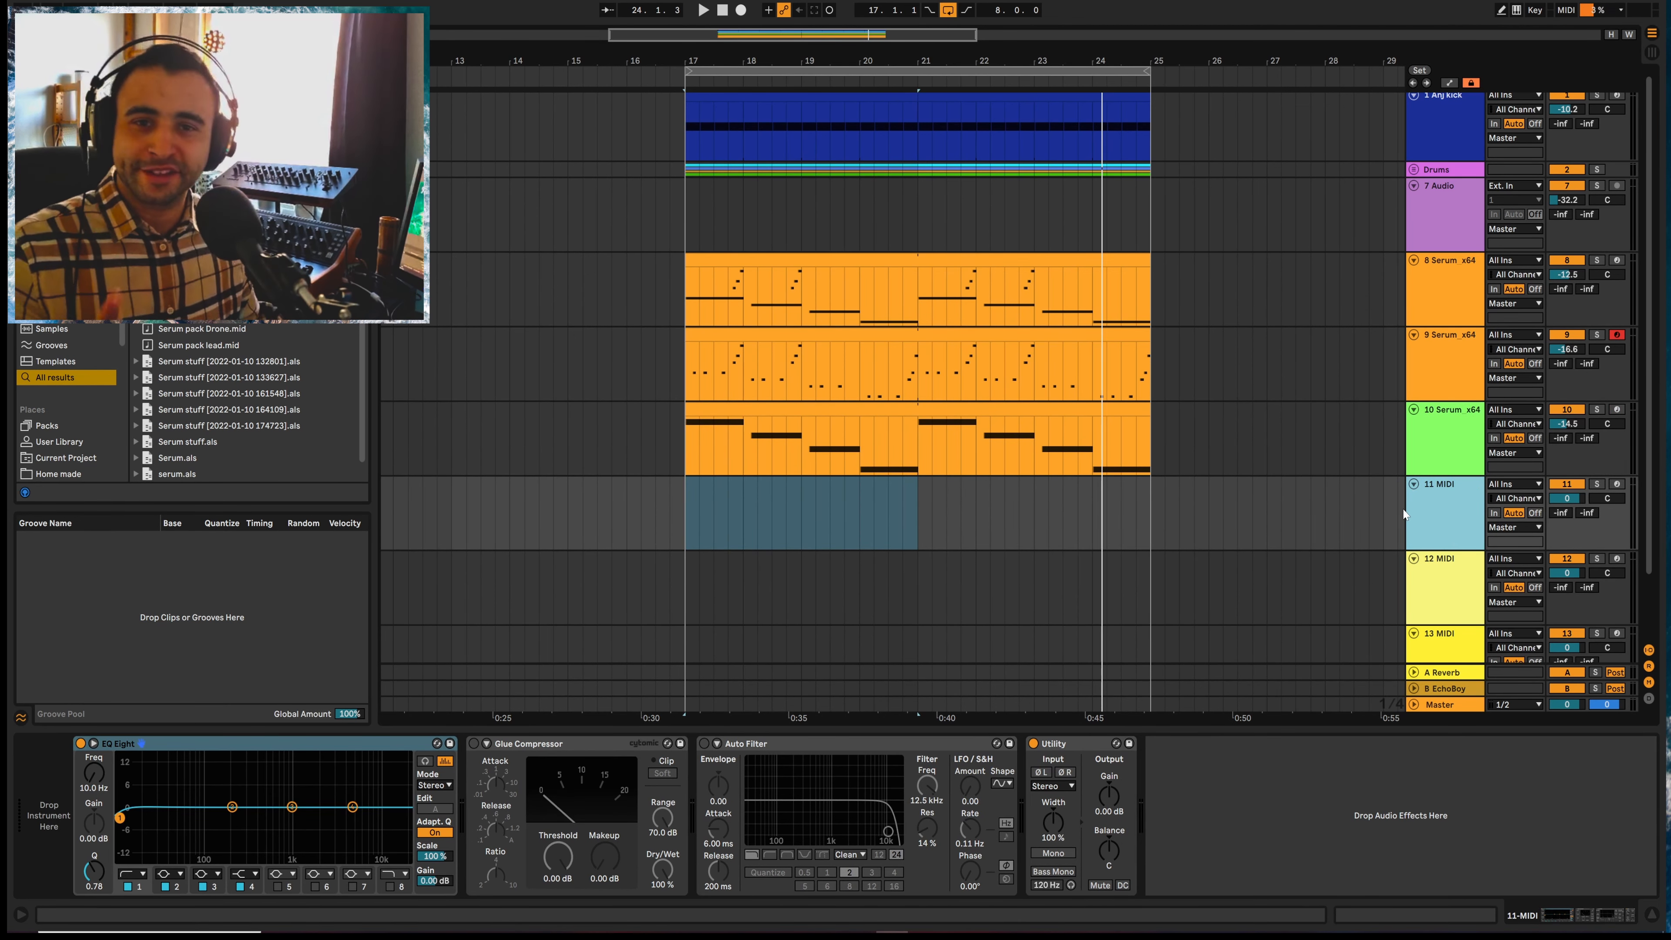
{"action": "left_click", "coordinate": [1445, 448]}
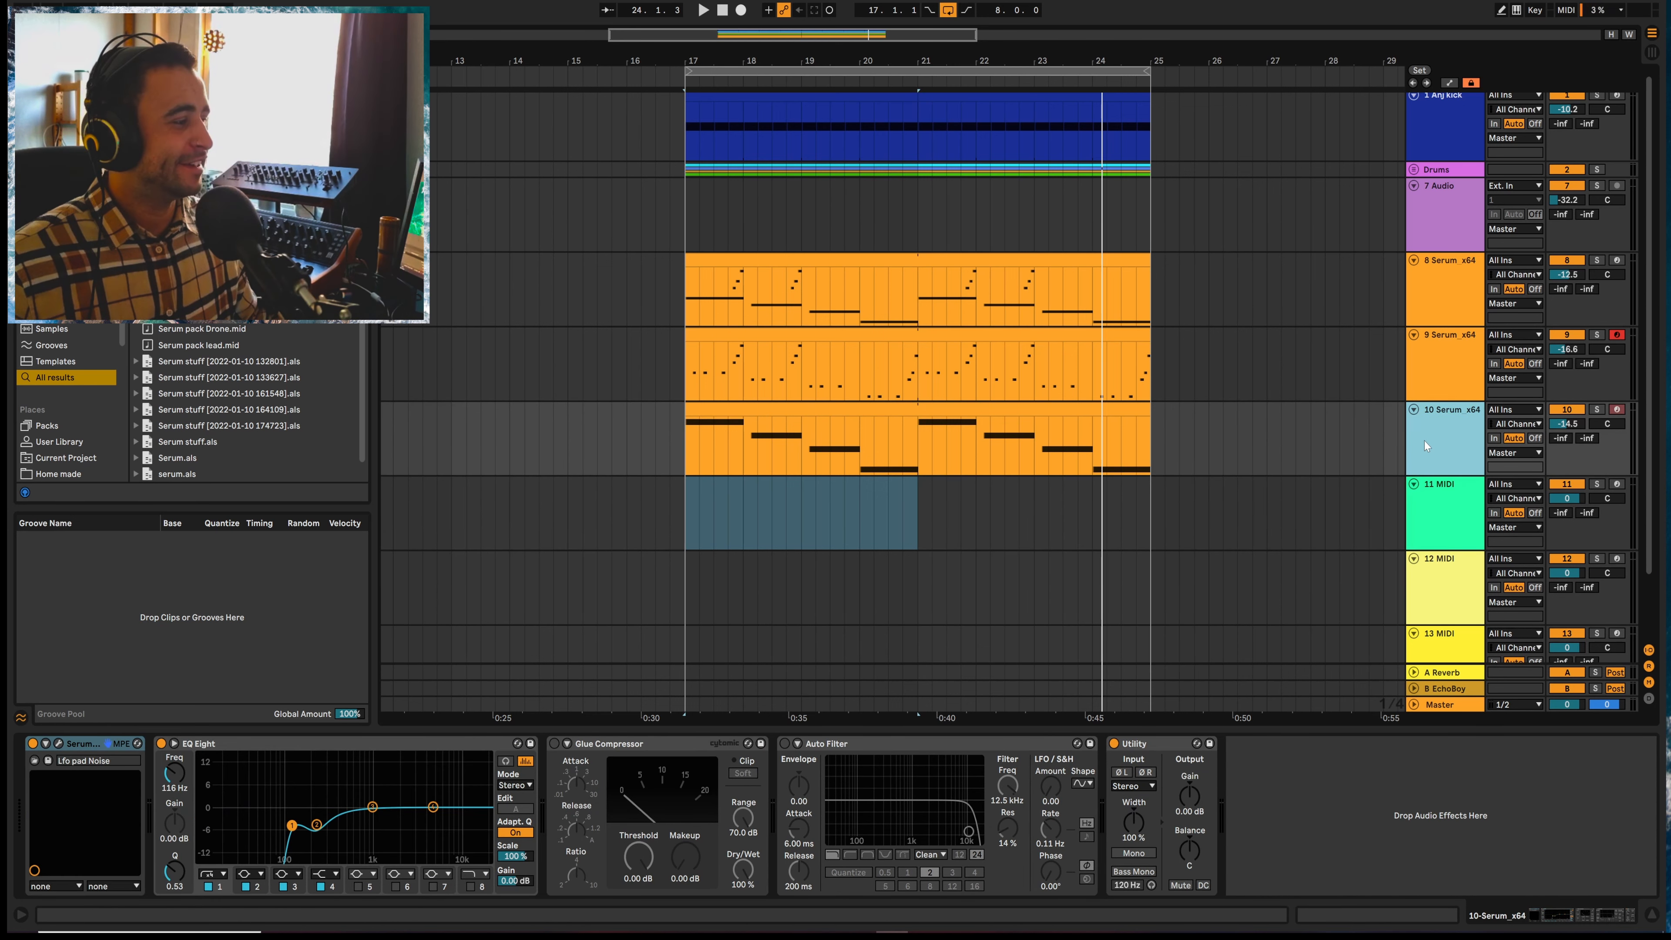
{"action": "right_click", "coordinate": [1425, 441]}
{"action": "left_click", "coordinate": [1455, 803]}
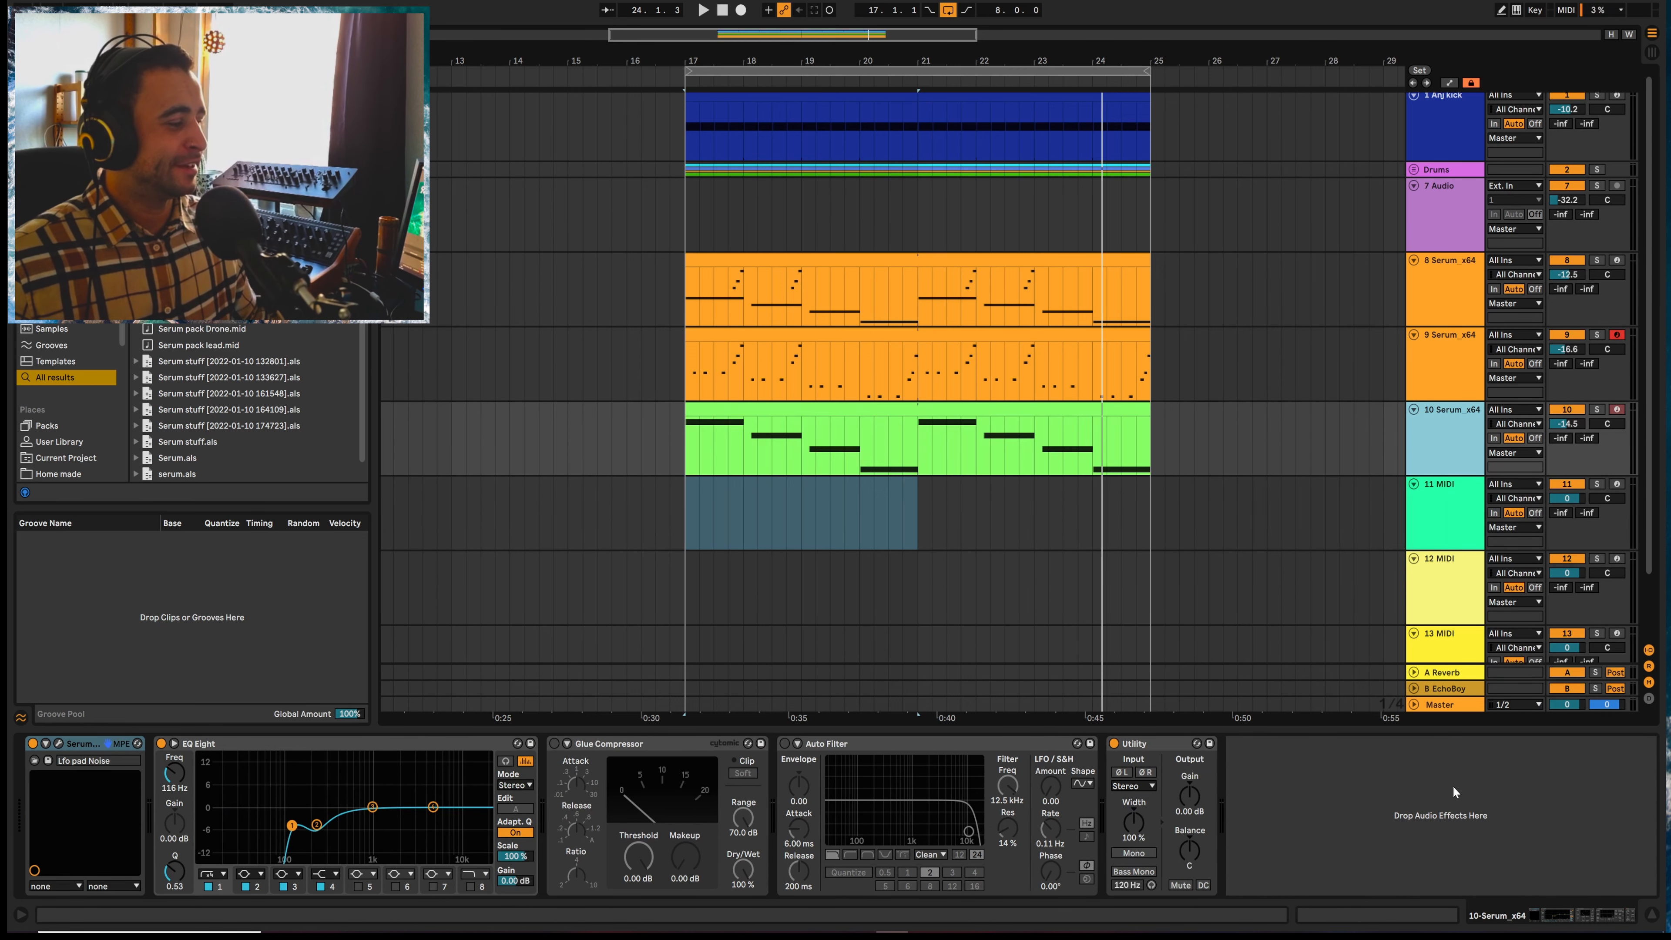
Copy track 10's clips onto MIDI track 11 over bars 17 to 25 and load Serum_x64 on it
{"action": "left_click", "coordinate": [1437, 536]}
{"action": "left_click_drag", "start_coordinate": [809, 444], "coordinate": [809, 520]}
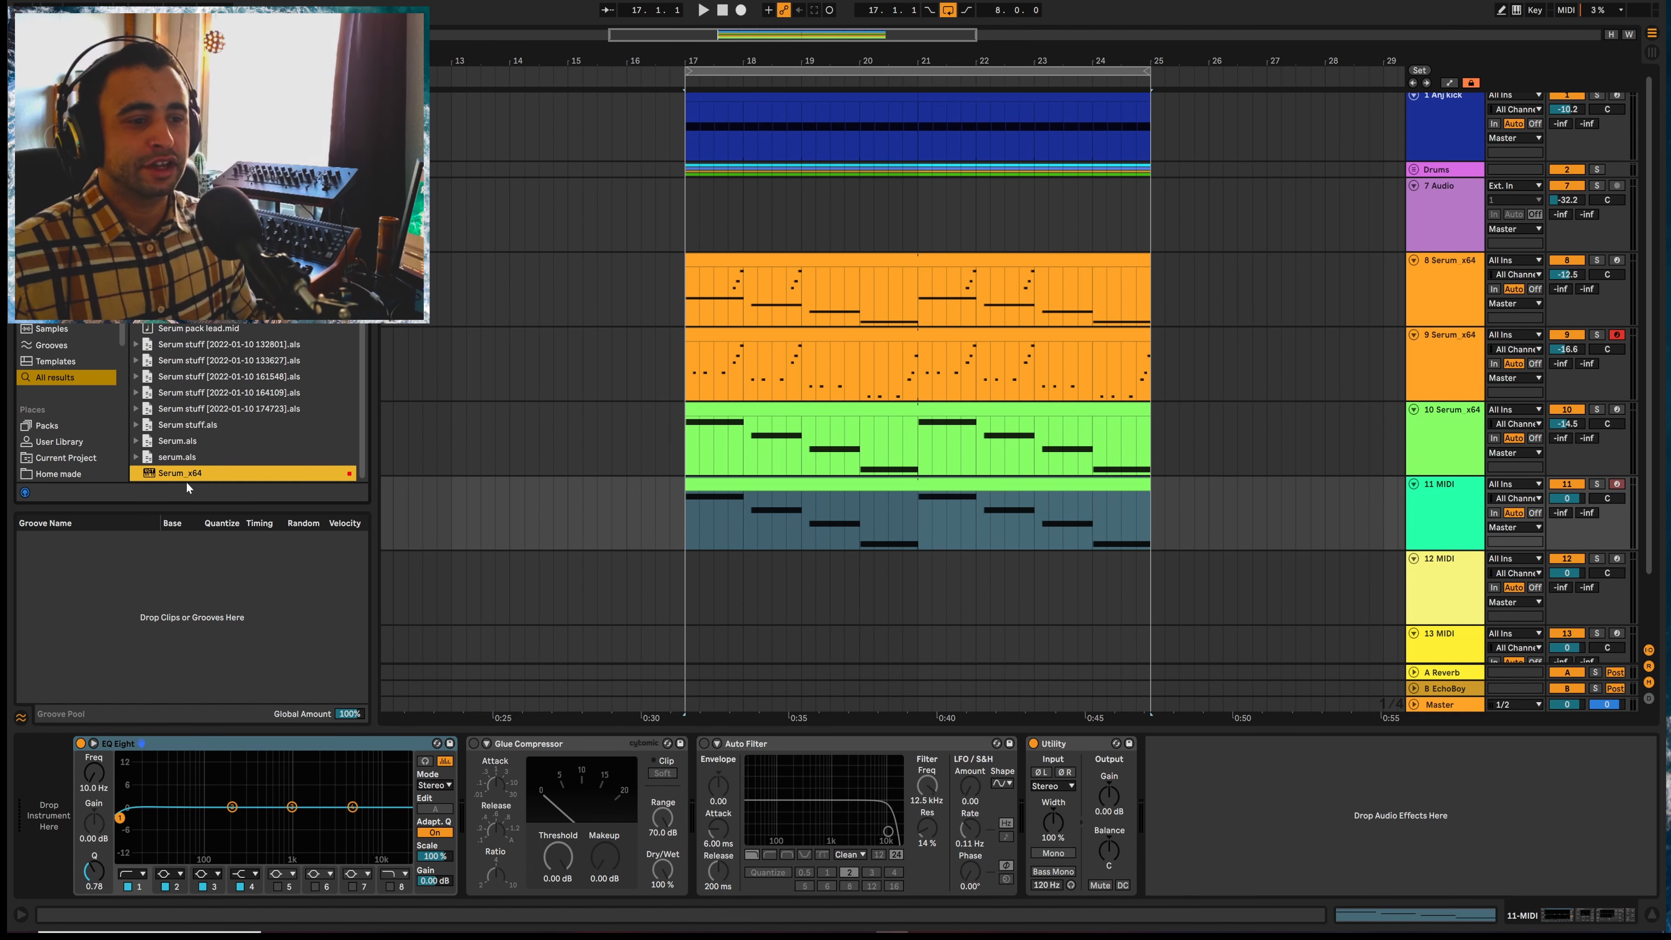
{"action": "double_click", "coordinate": [187, 470]}
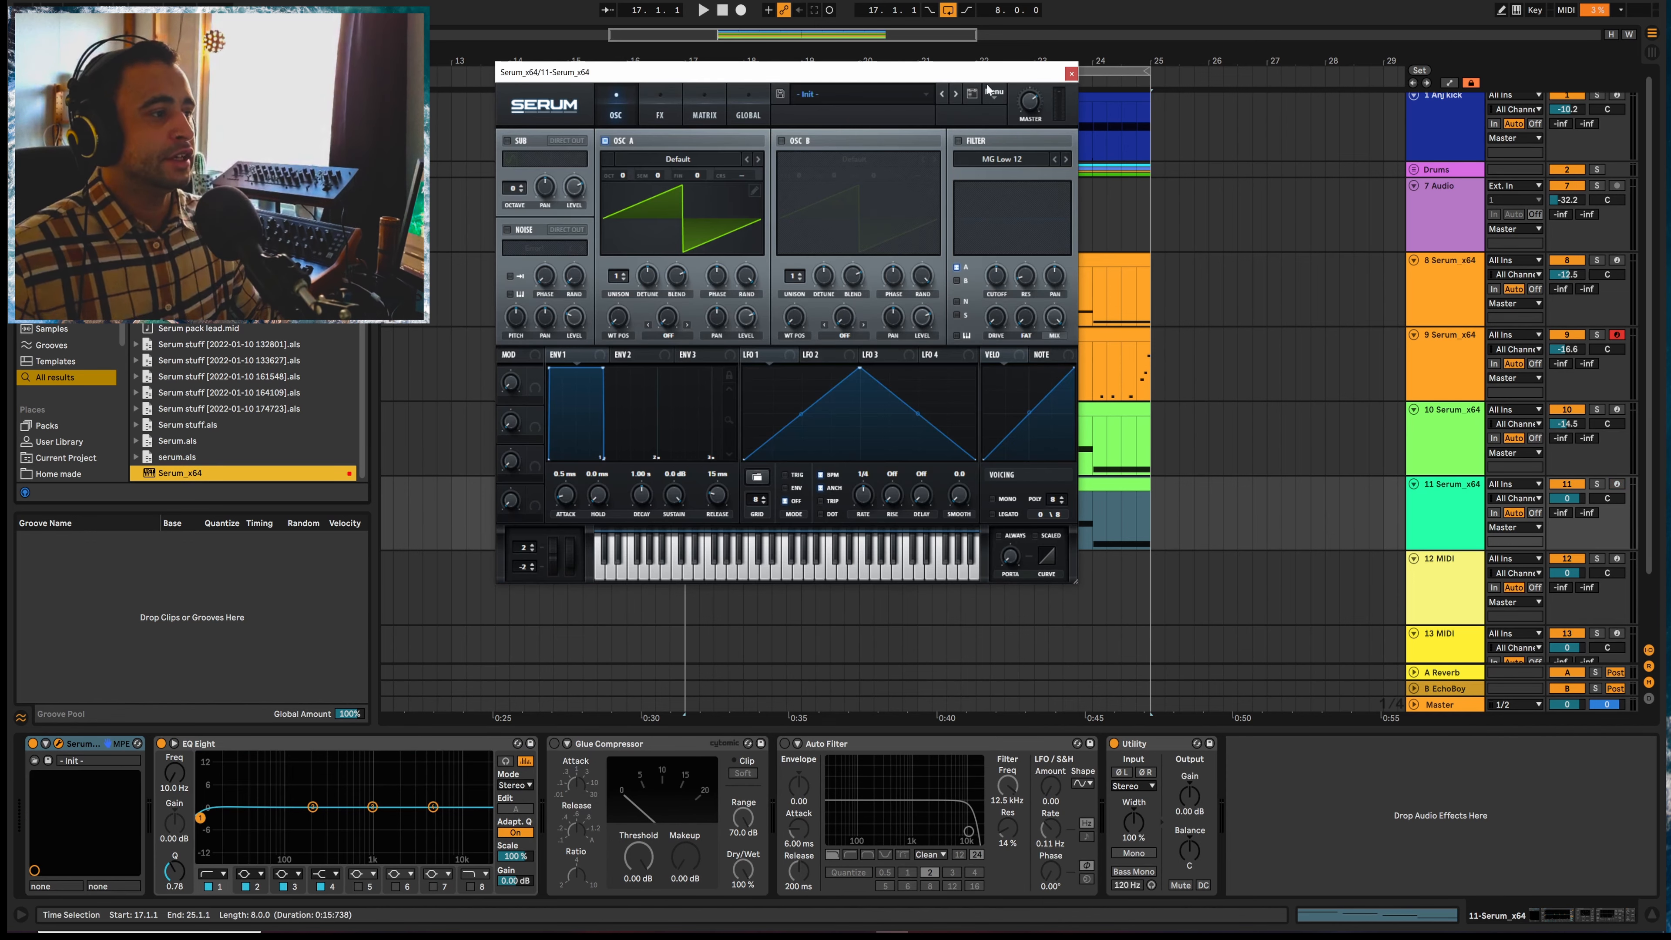
Enable Serum's filter, lower its cutoff slightly and enlarge the plugin window
{"action": "left_click_drag", "start_coordinate": [985, 75], "coordinate": [772, 85]}
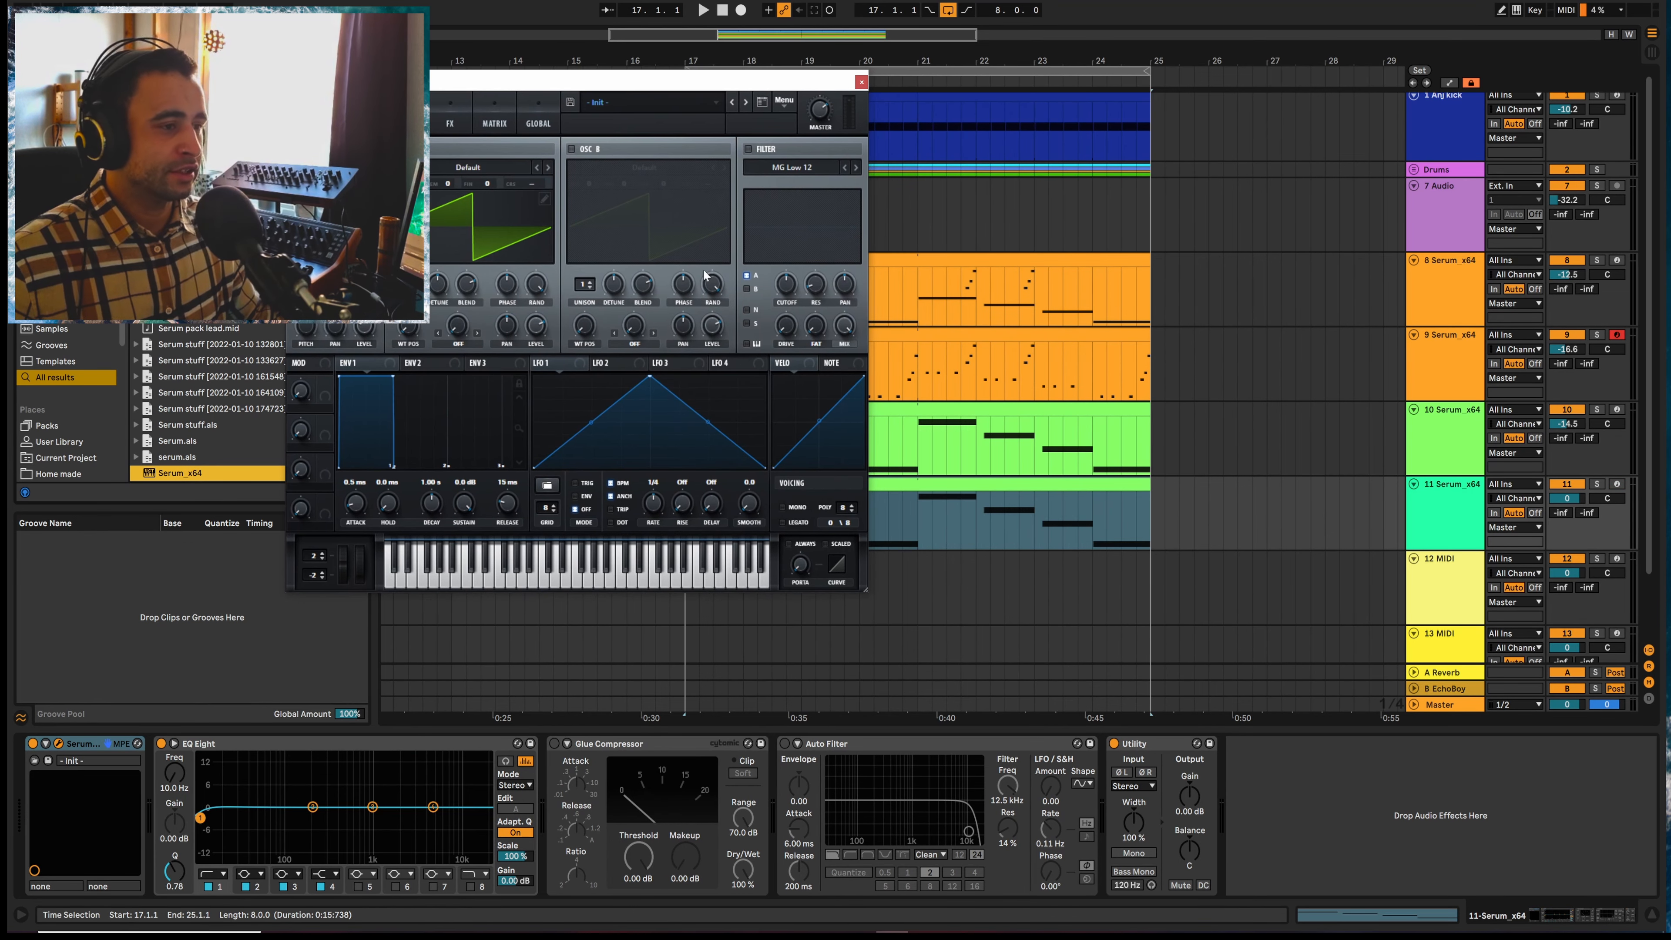
{"action": "left_click", "coordinate": [750, 148]}
{"action": "left_click_drag", "start_coordinate": [732, 81], "coordinate": [904, 76]}
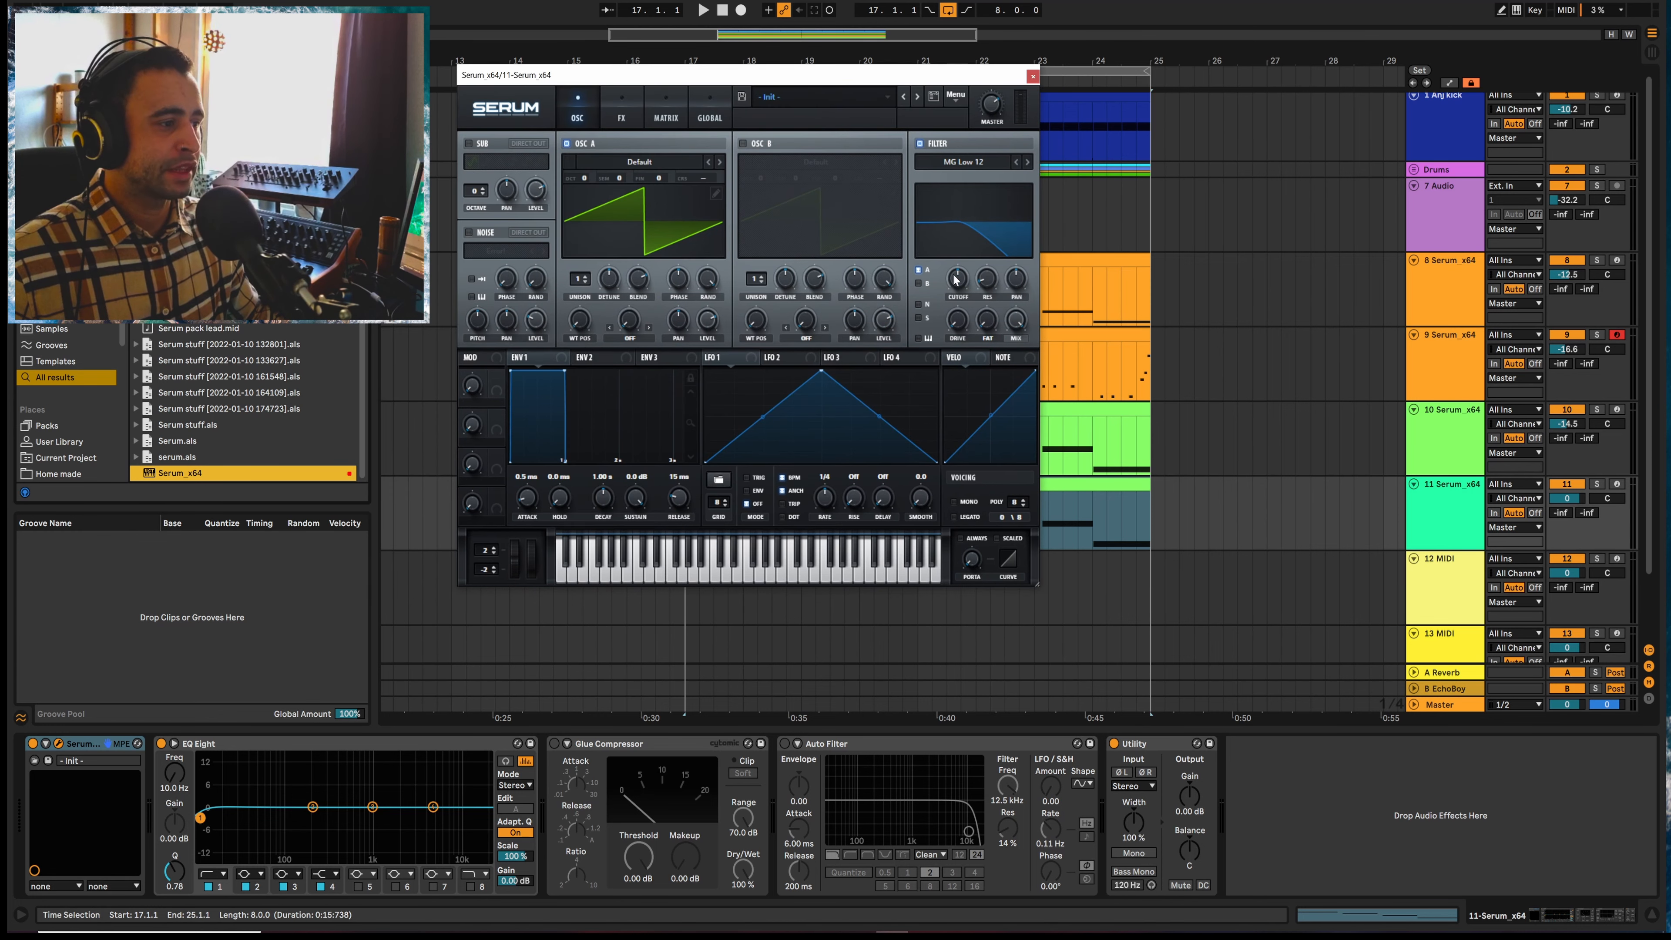
{"action": "left_click_drag", "start_coordinate": [954, 276], "coordinate": [954, 285]}
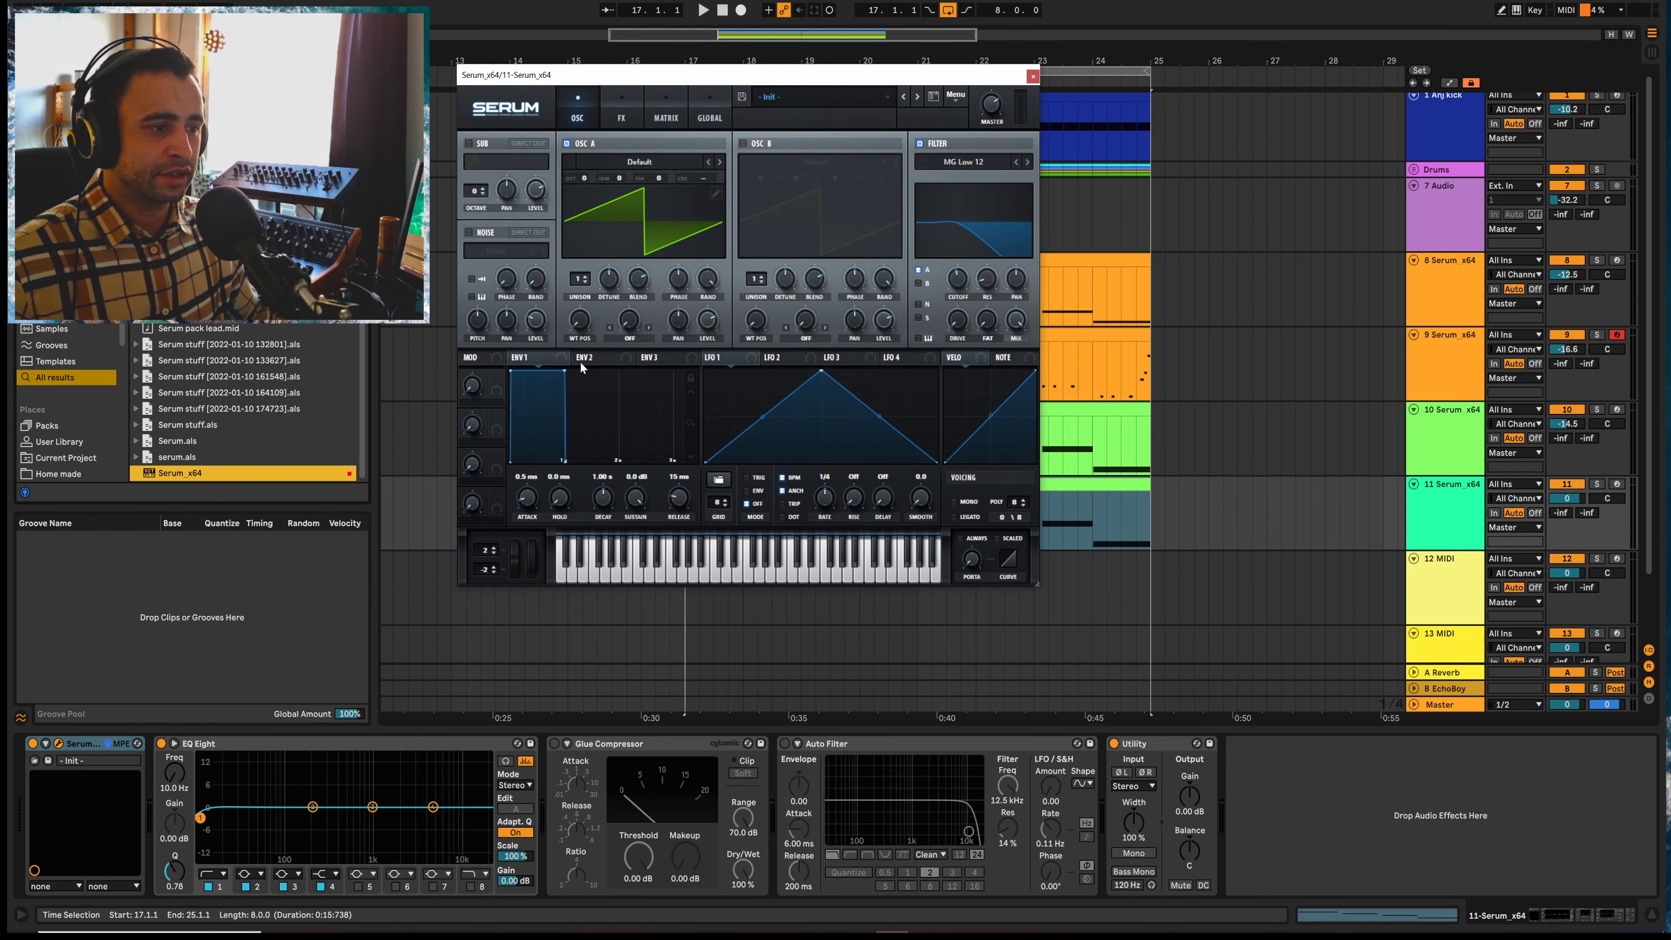
{"action": "left_click_drag", "start_coordinate": [1038, 575], "coordinate": [1248, 766]}
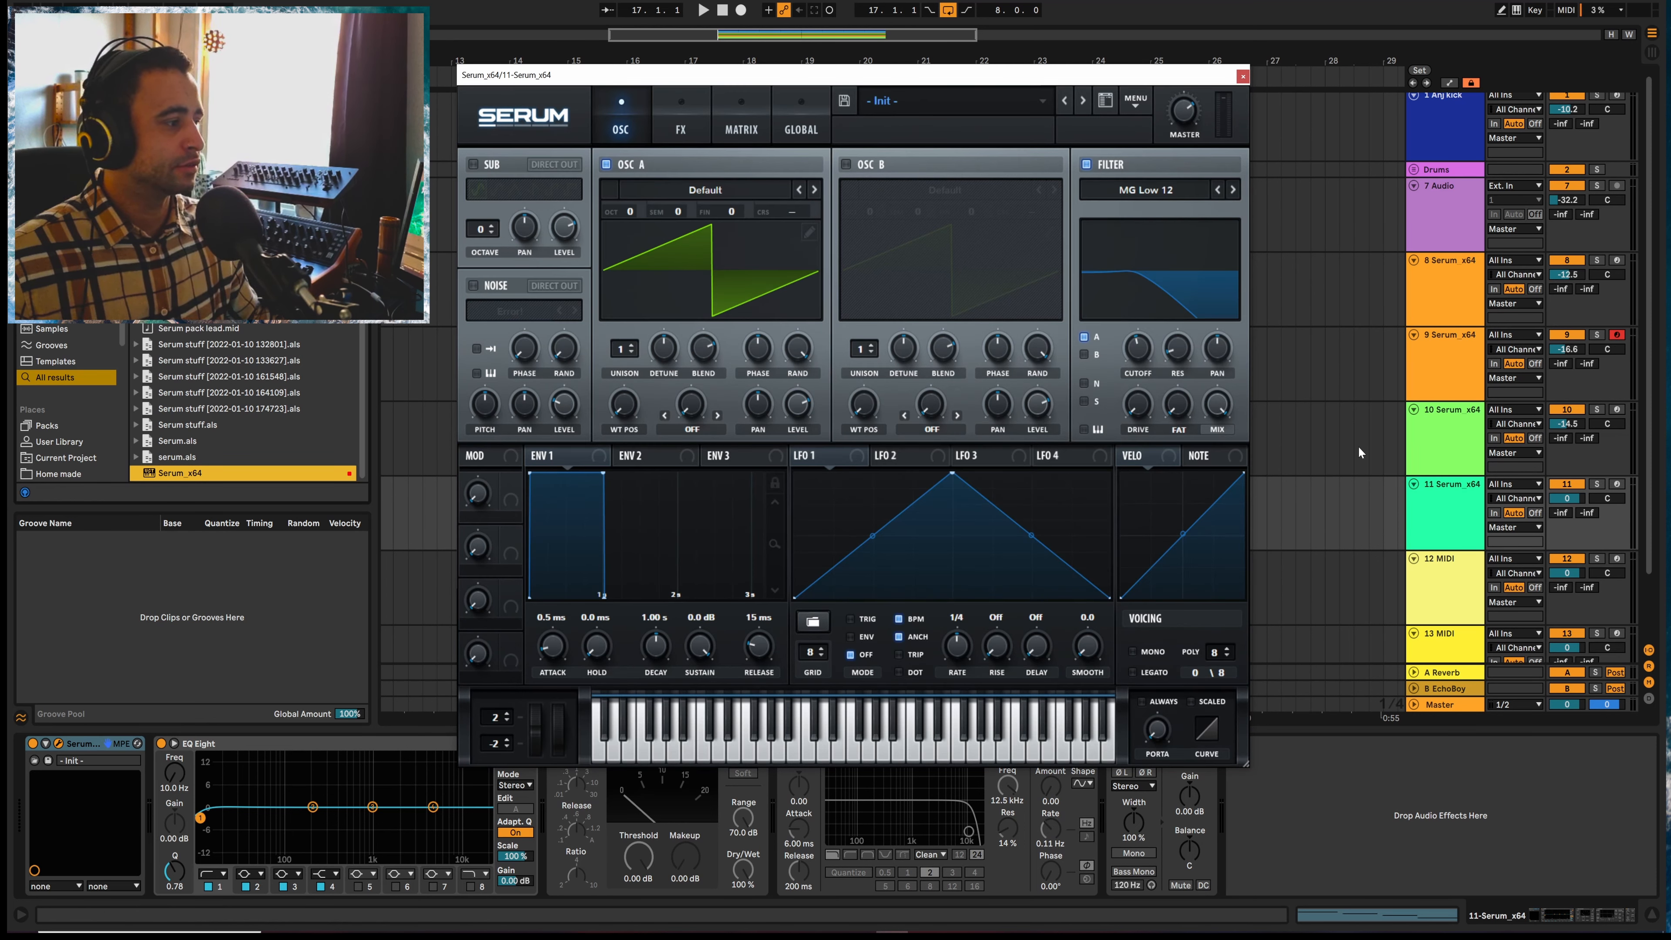
Lower oscillator A to octave -1 and audition it with the track
{"action": "key", "text": "space"}
{"action": "key", "text": "space"}
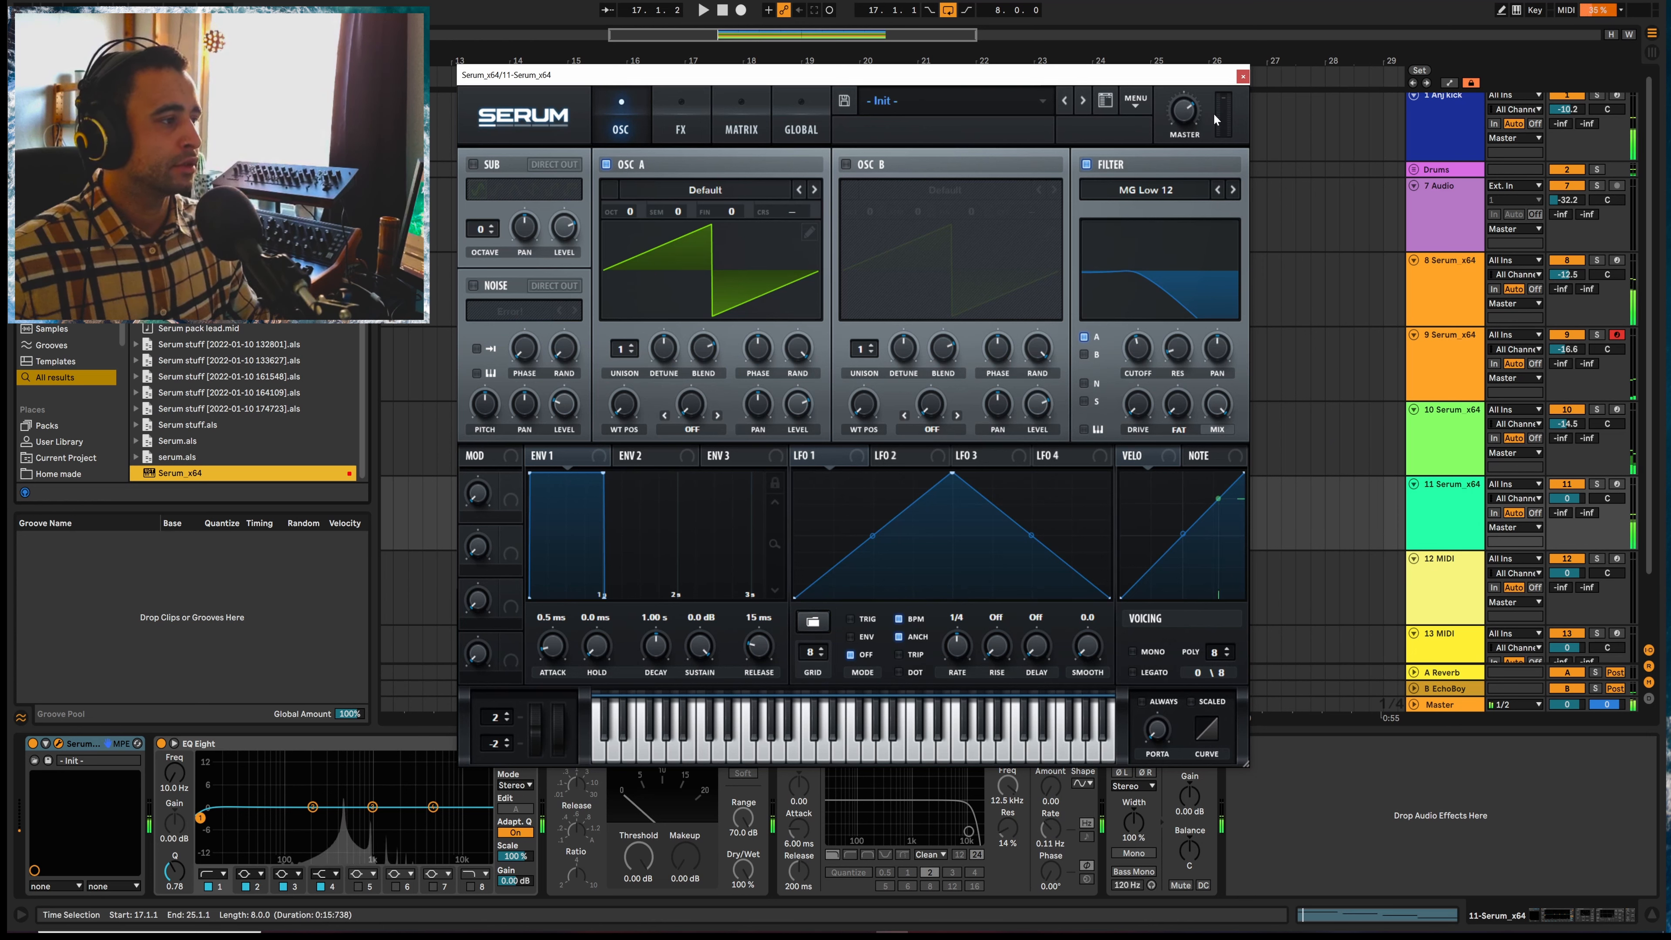
{"action": "left_click_drag", "start_coordinate": [629, 209], "coordinate": [626, 216]}
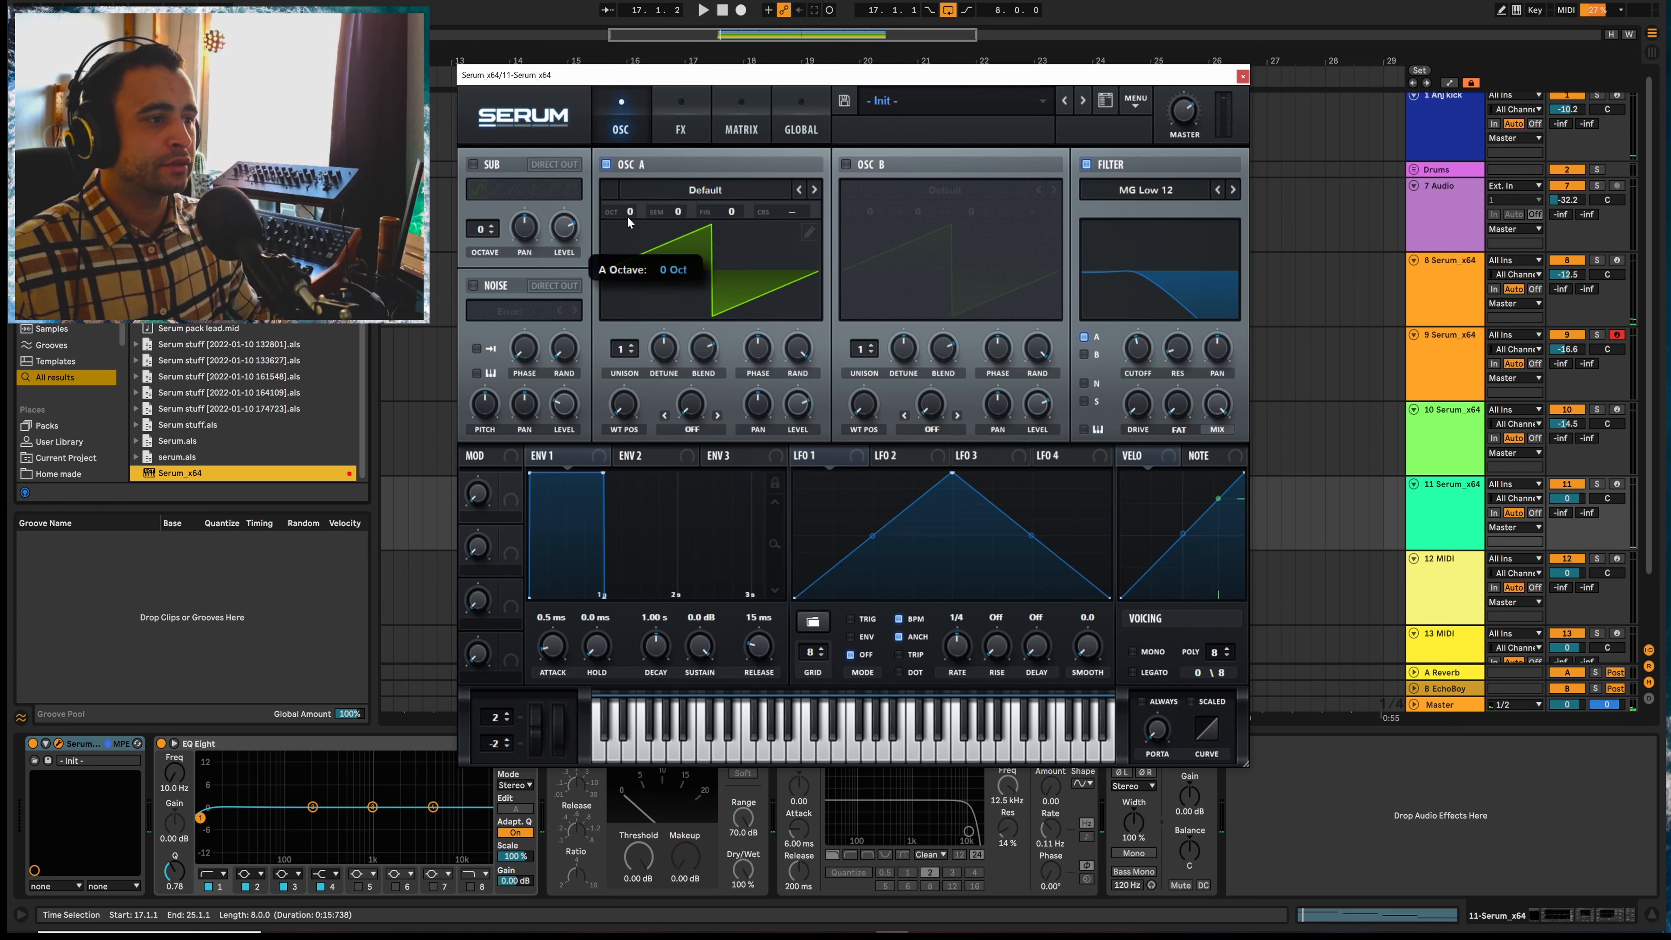
{"action": "key", "text": "space"}
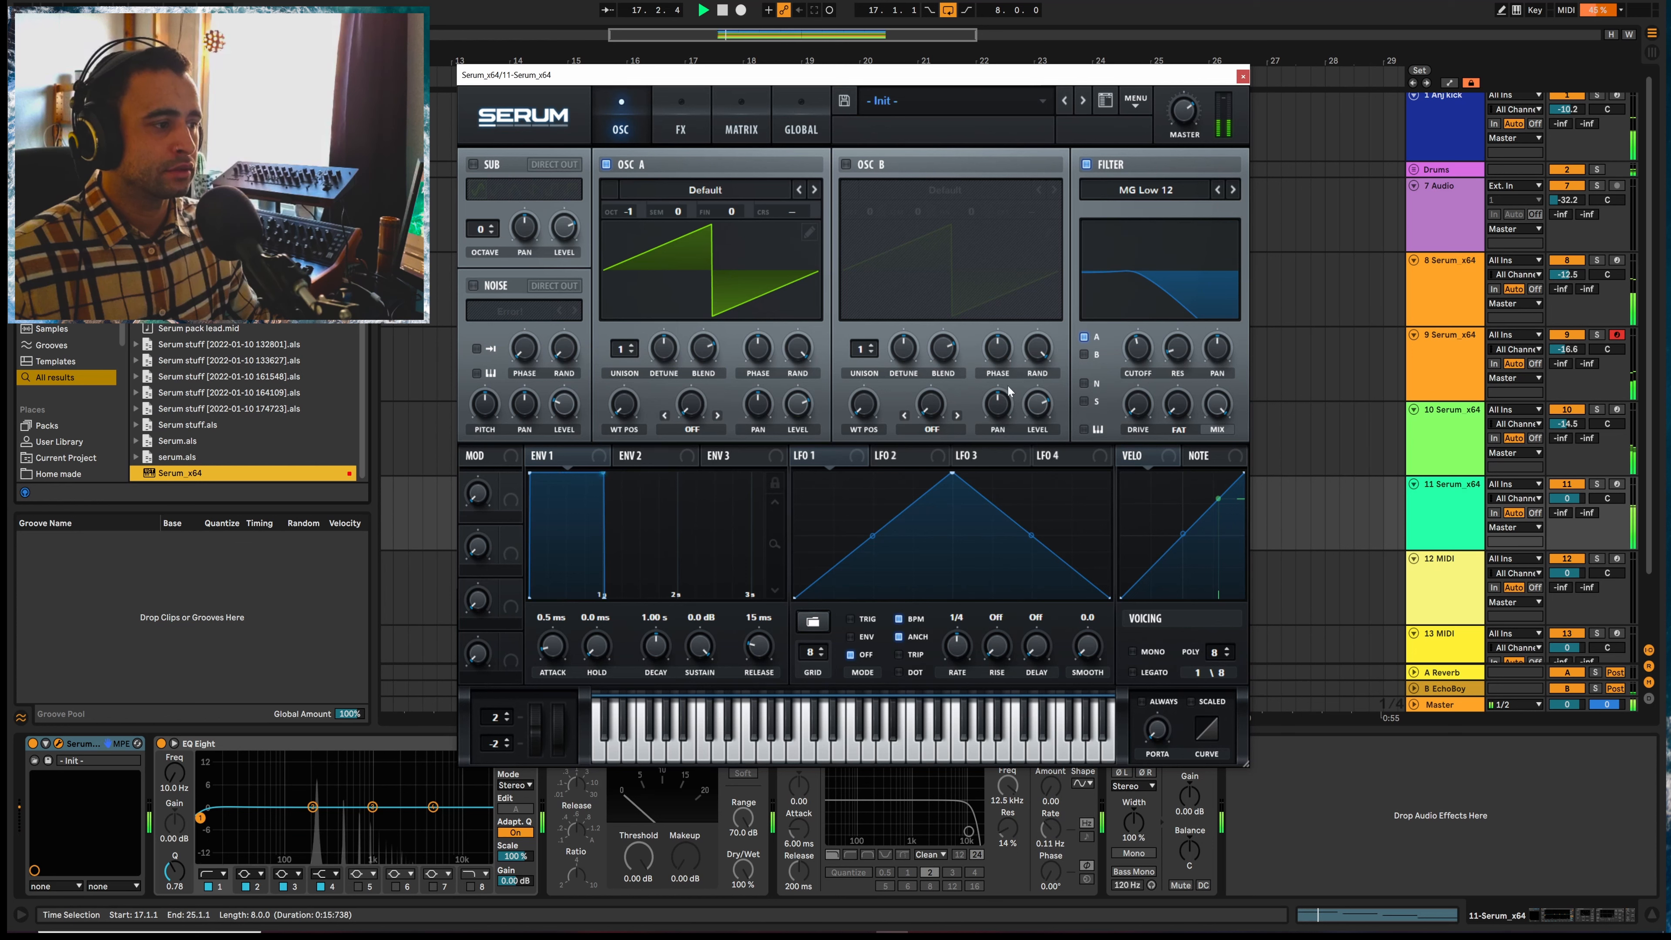
Lower the filter cutoff while listening and switch the filter type to MG Low 24
{"action": "left_click_drag", "start_coordinate": [1138, 349], "coordinate": [1142, 374]}
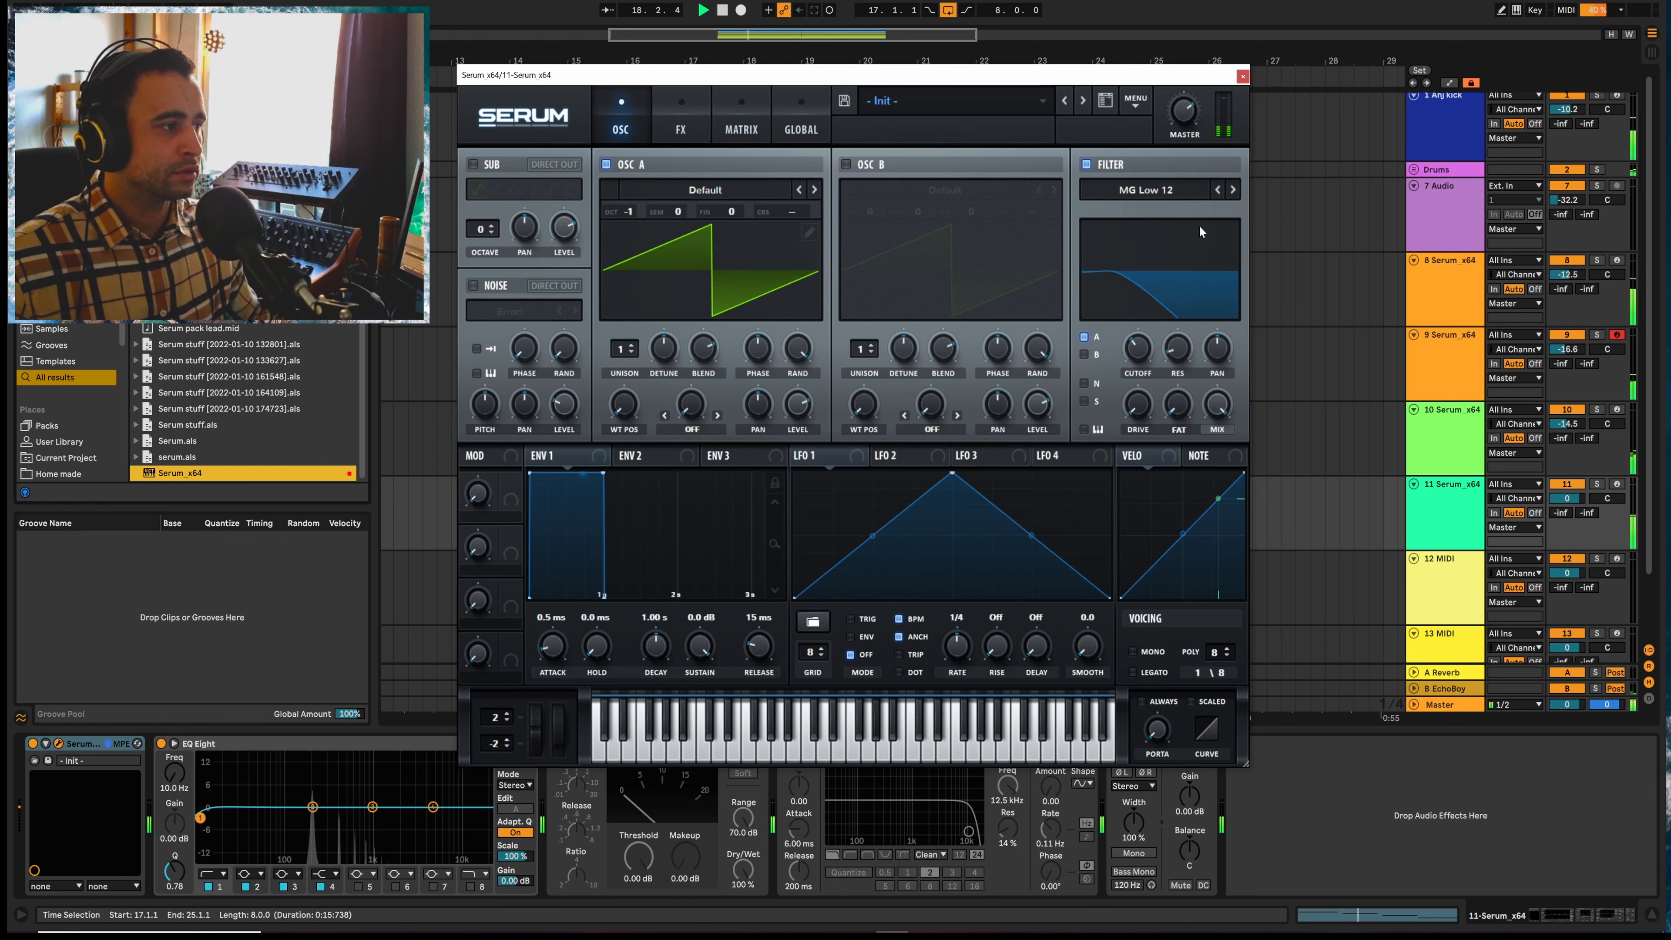
{"action": "left_click", "coordinate": [1234, 191]}
{"action": "left_click", "coordinate": [1235, 191]}
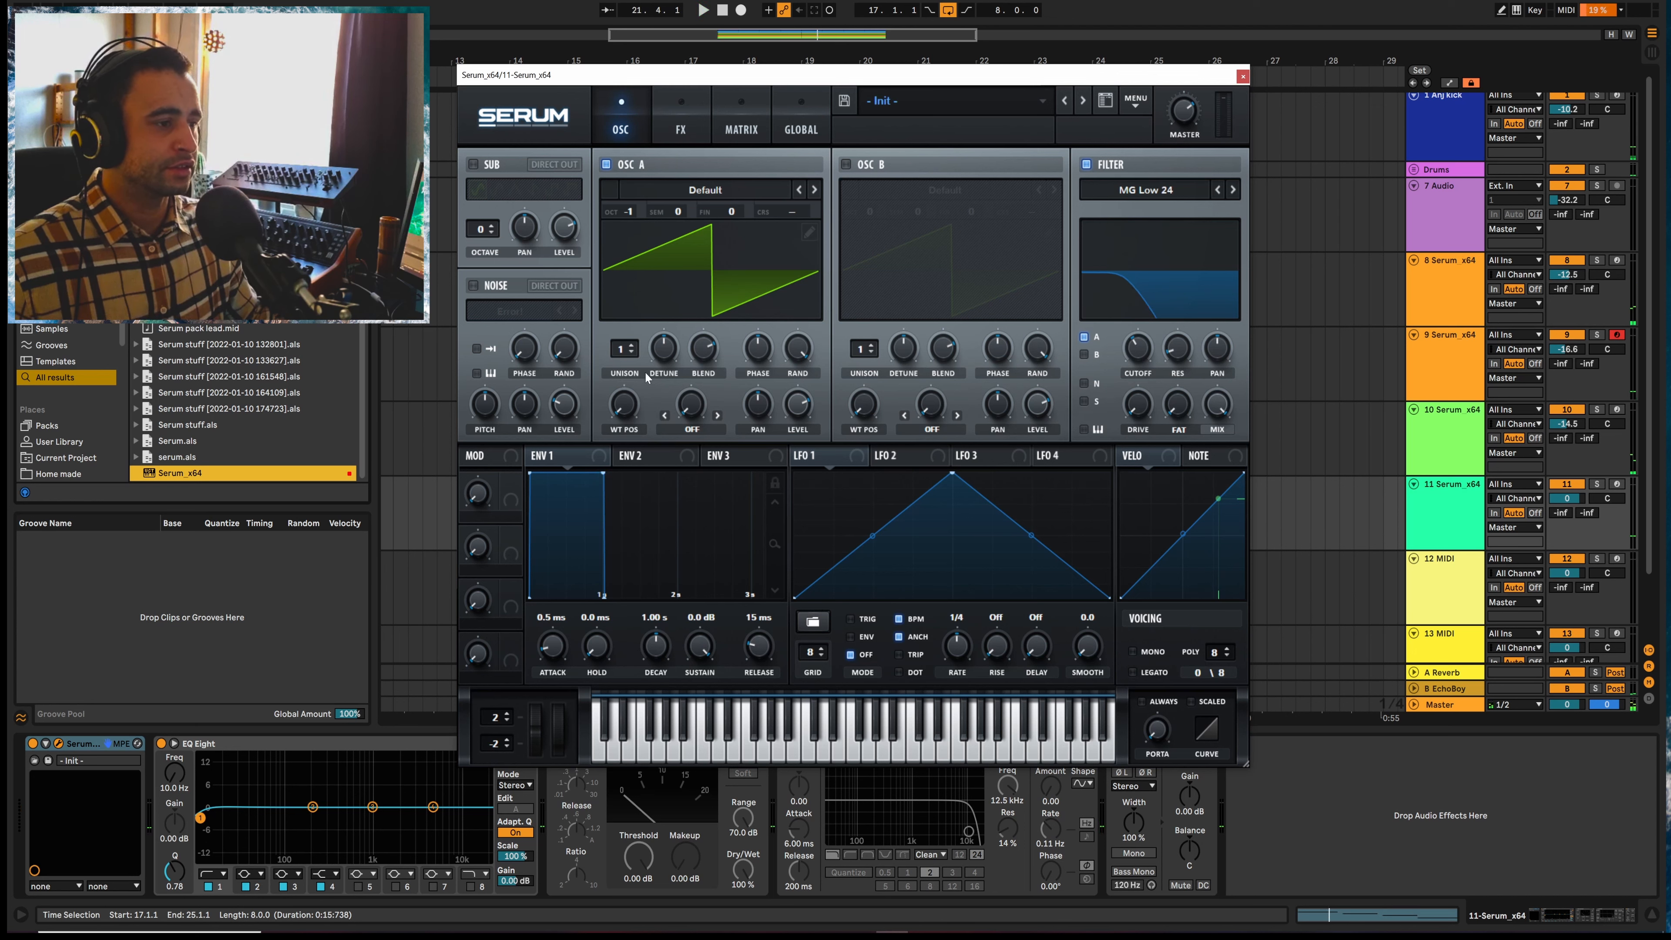
Set oscillator A's unison to 3 voices and adjust its detune during playback
{"action": "left_click", "coordinate": [633, 346]}
{"action": "left_click", "coordinate": [633, 346]}
{"action": "key", "text": "space"}
{"action": "left_click_drag", "start_coordinate": [667, 351], "coordinate": [700, 370]}
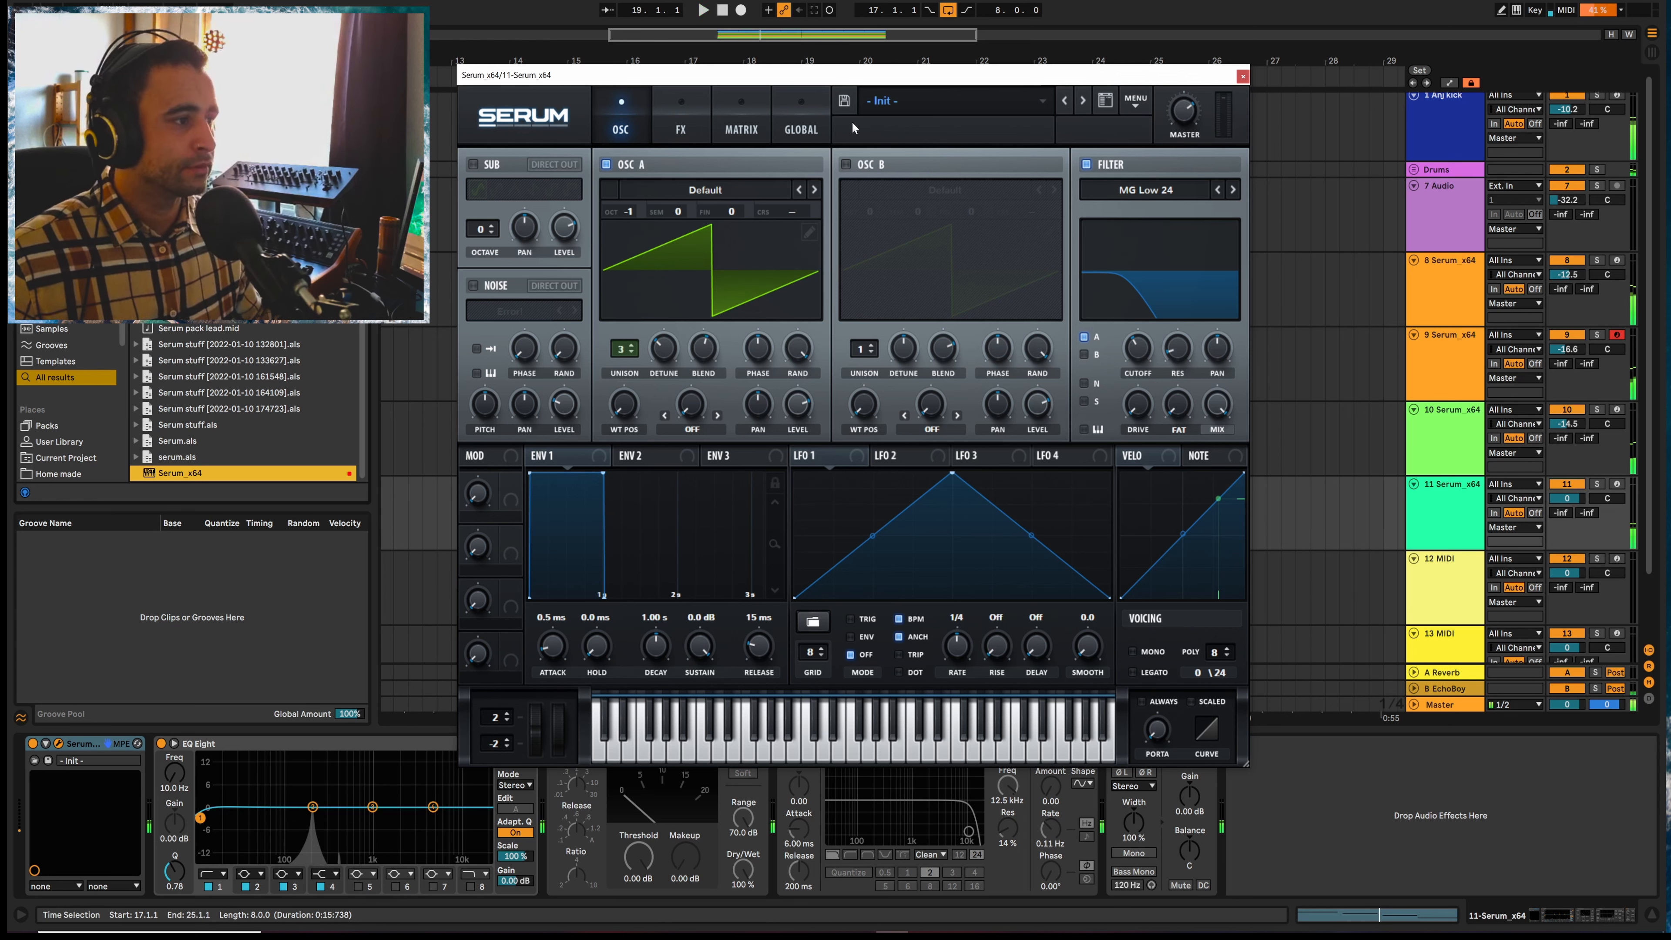
Enable oscillator B, route it through the filter and set its semitone offset to -5
{"action": "left_click", "coordinate": [846, 164]}
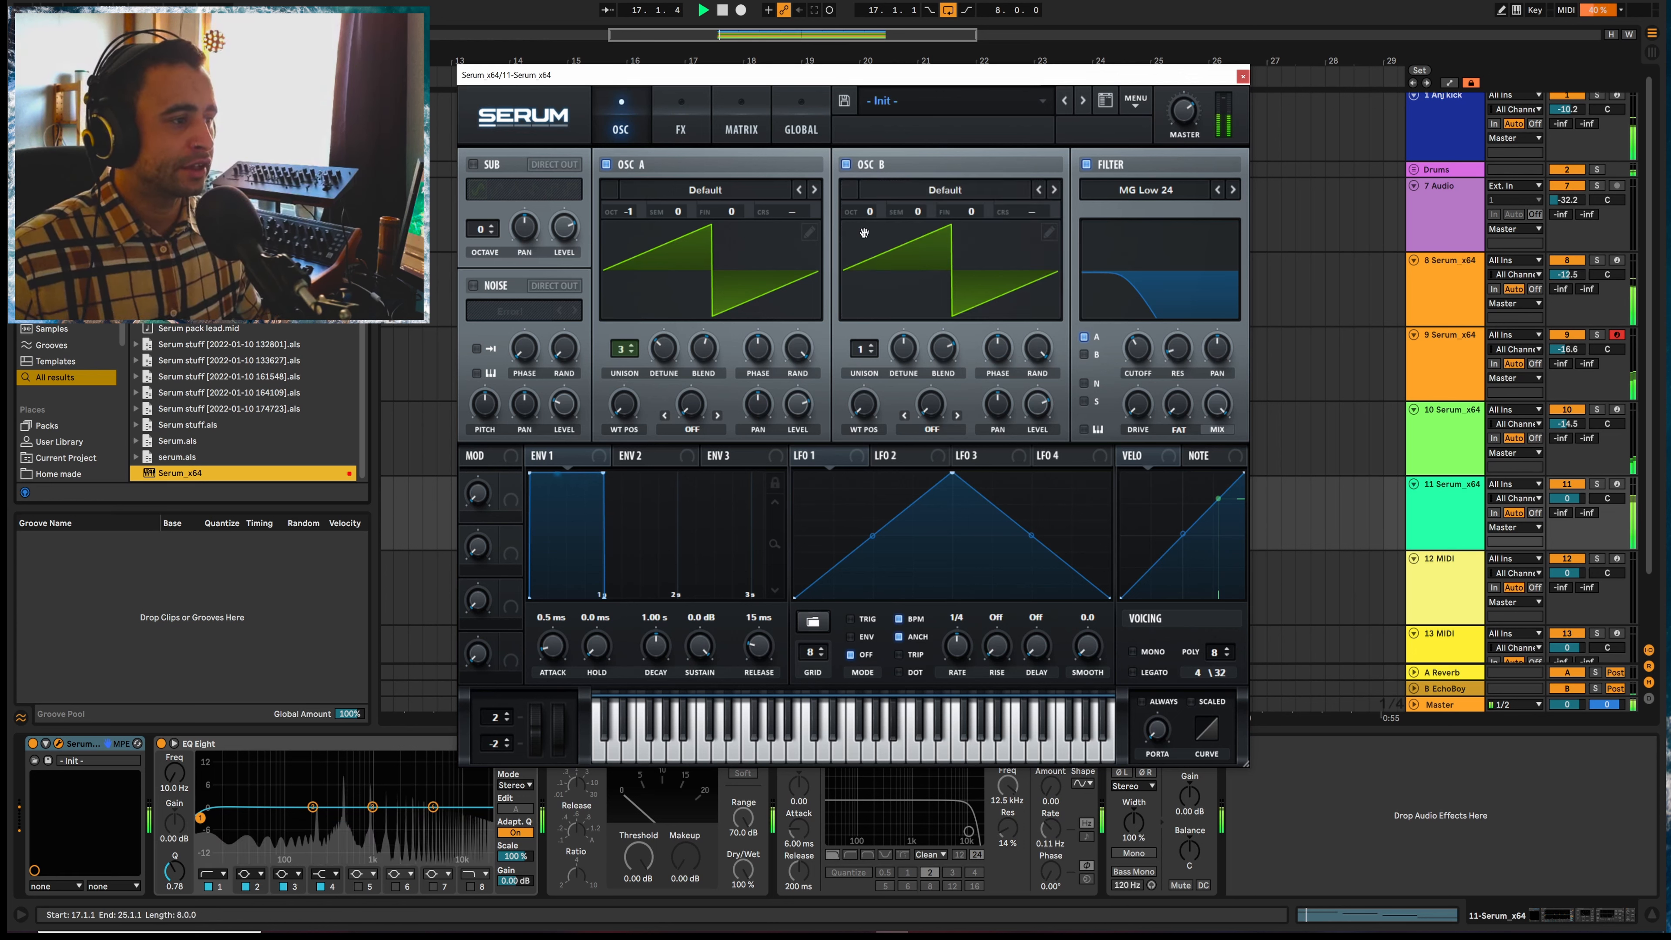
{"action": "left_click", "coordinate": [1084, 355]}
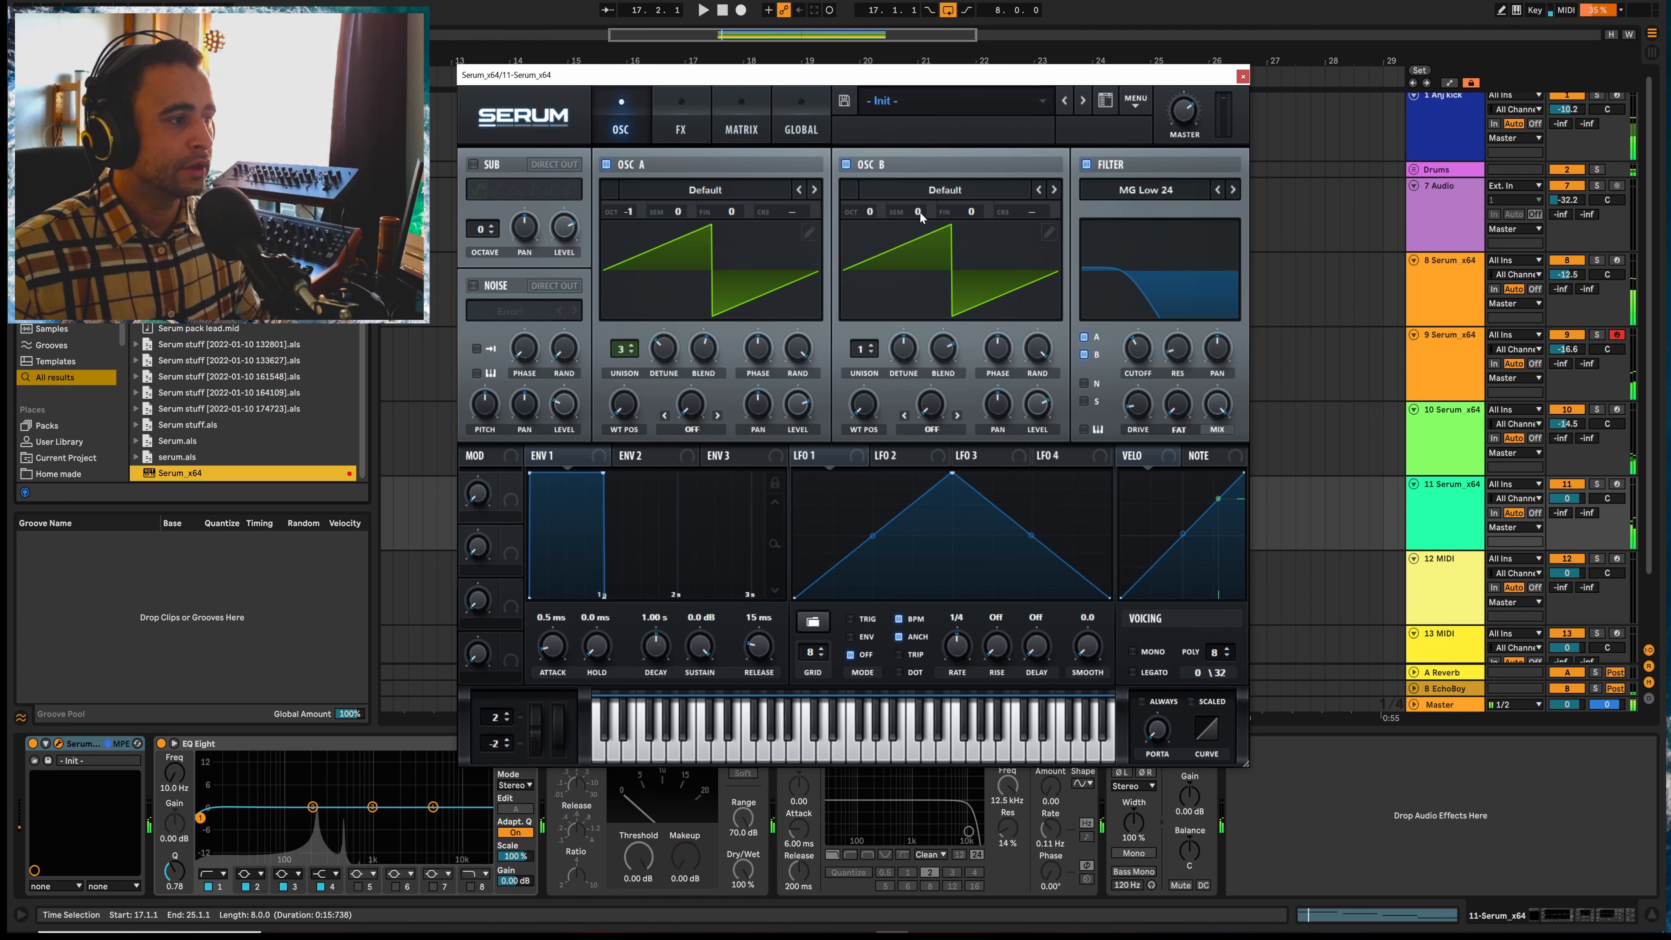
{"action": "left_click_drag", "start_coordinate": [921, 213], "coordinate": [918, 250]}
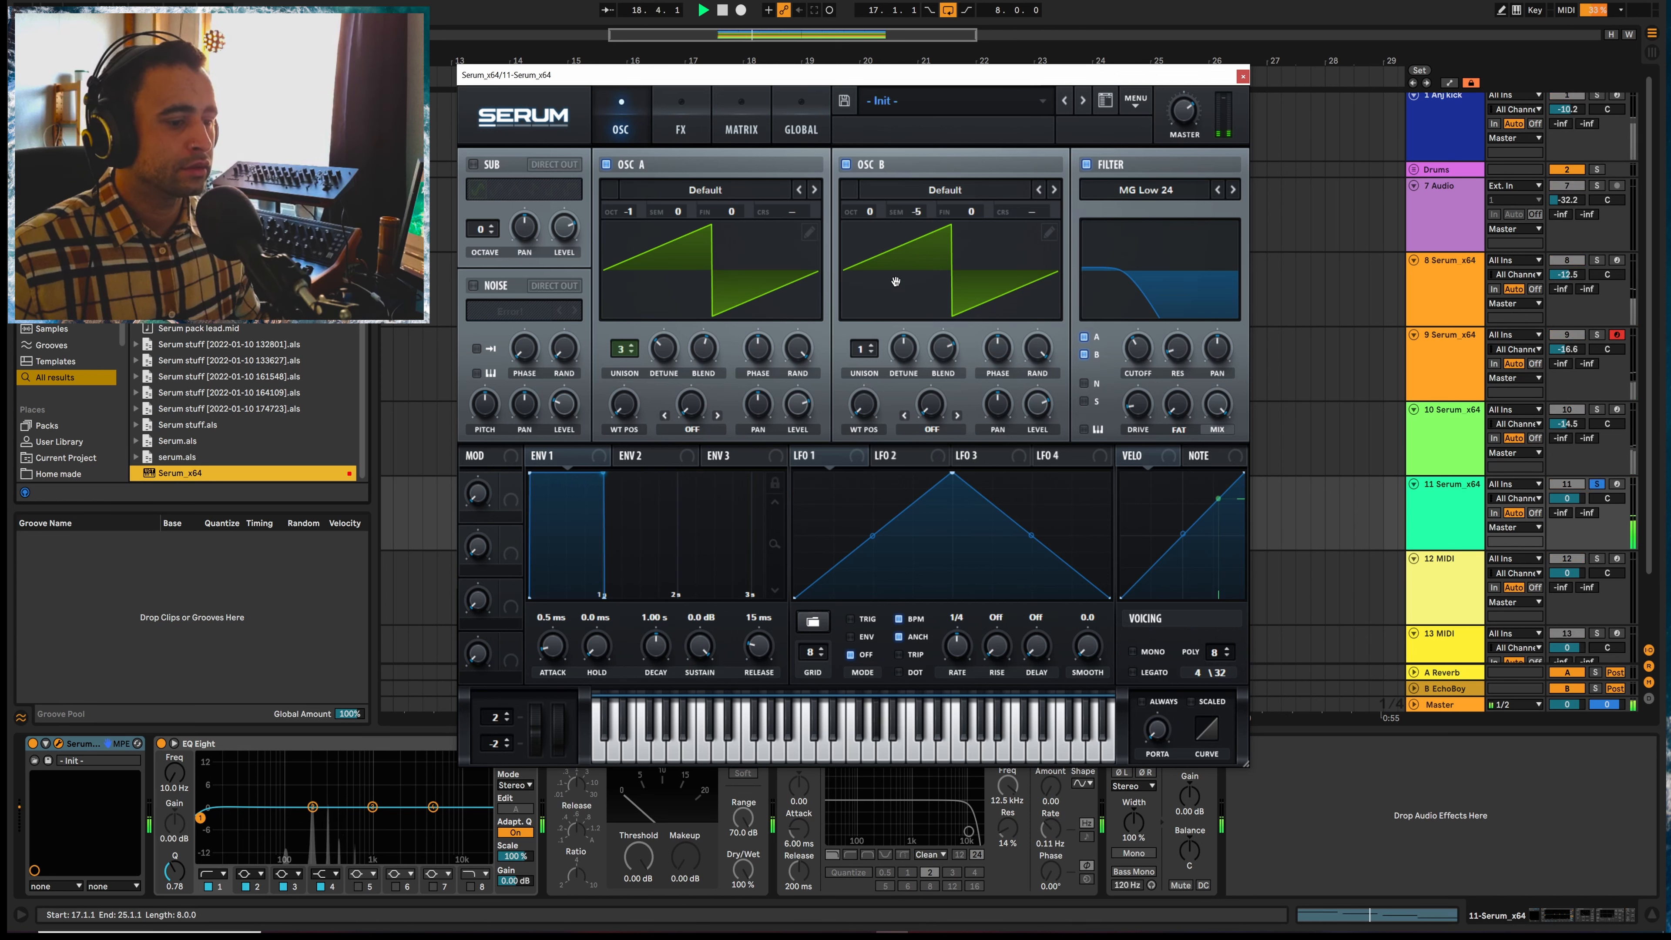
{"action": "key", "text": "space"}
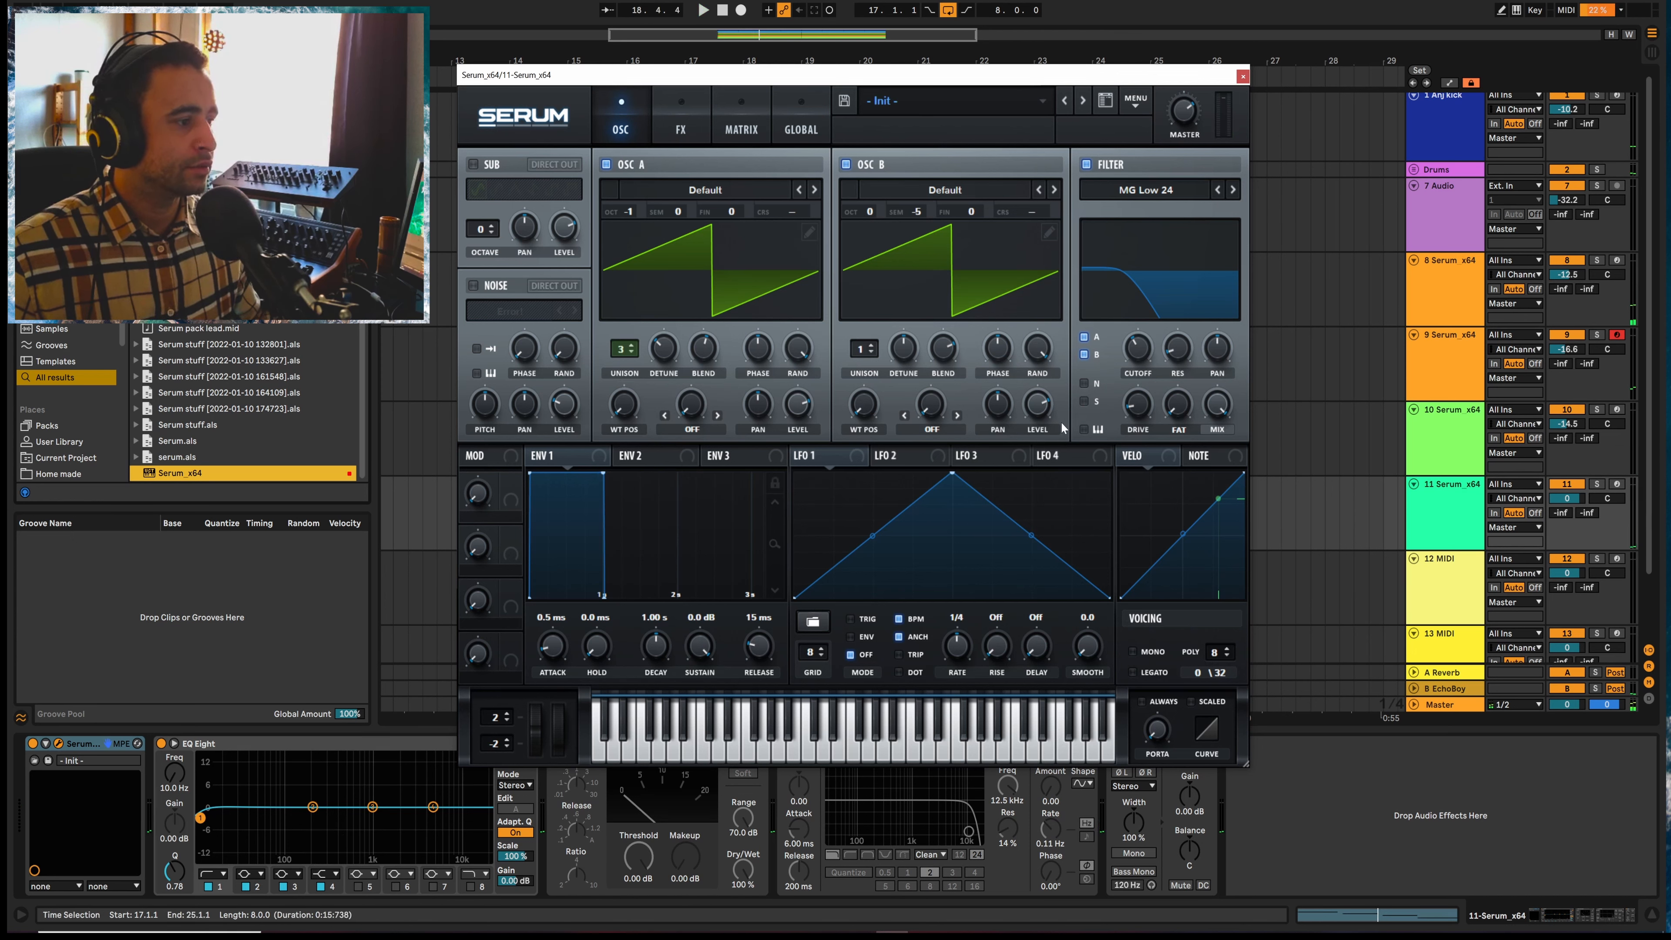
Add Serum's Hall reverb with adjusted settings and lower track 11's volume to -3.9
{"action": "left_click", "coordinate": [683, 128]}
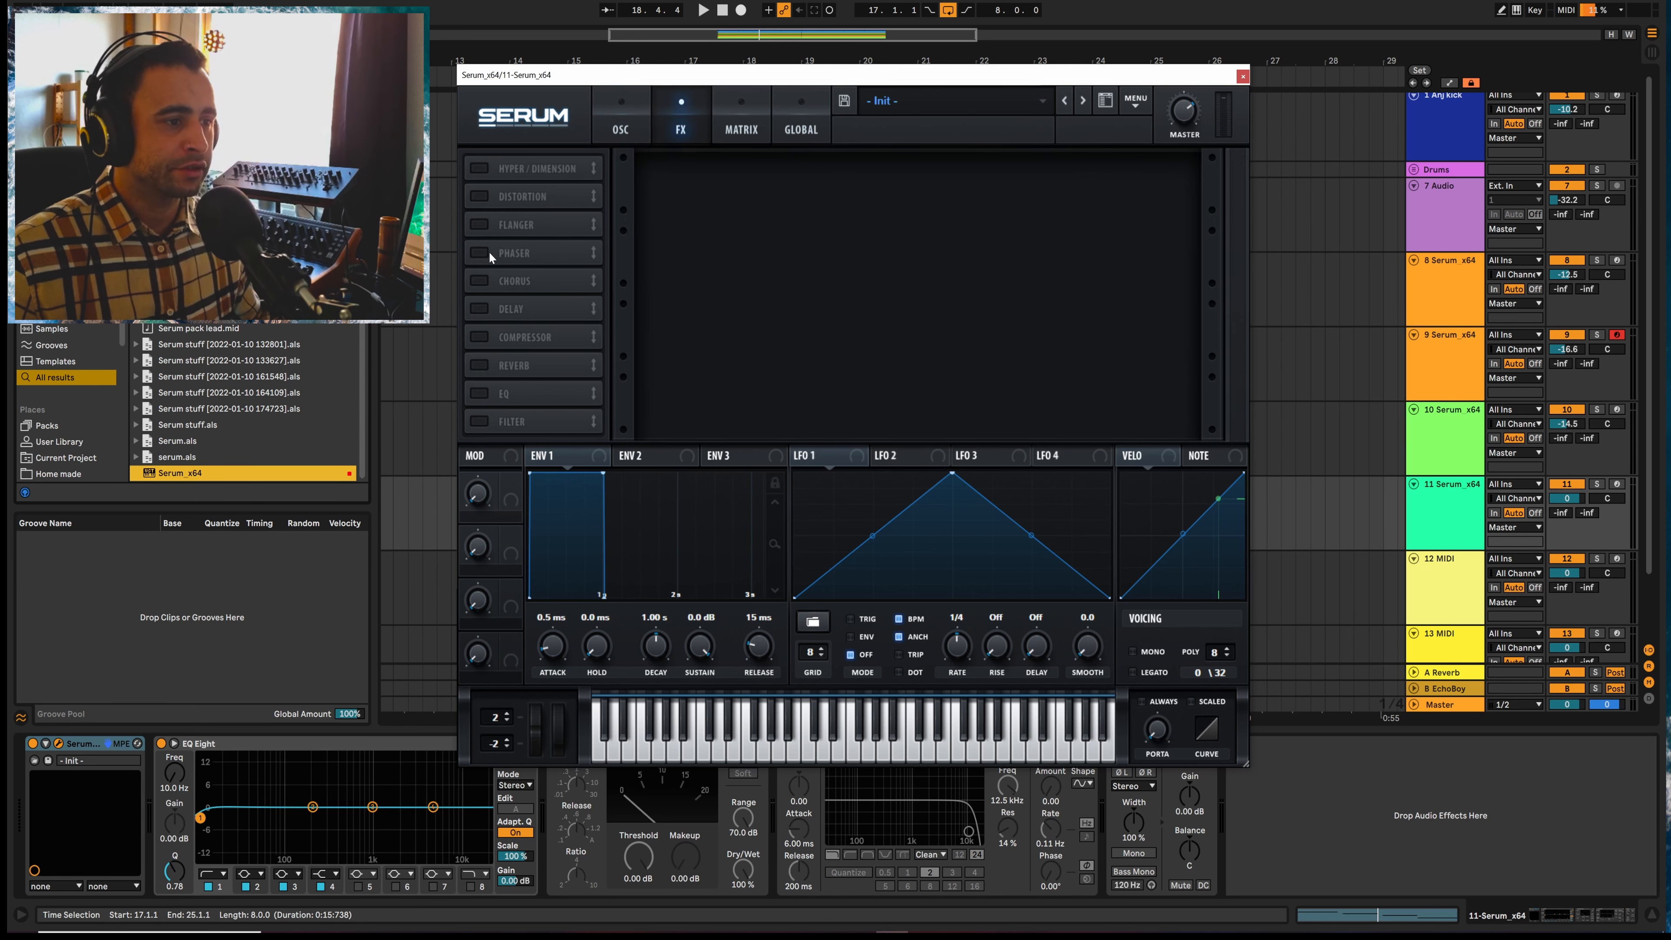
{"action": "left_click", "coordinate": [481, 364]}
{"action": "key", "text": "space"}
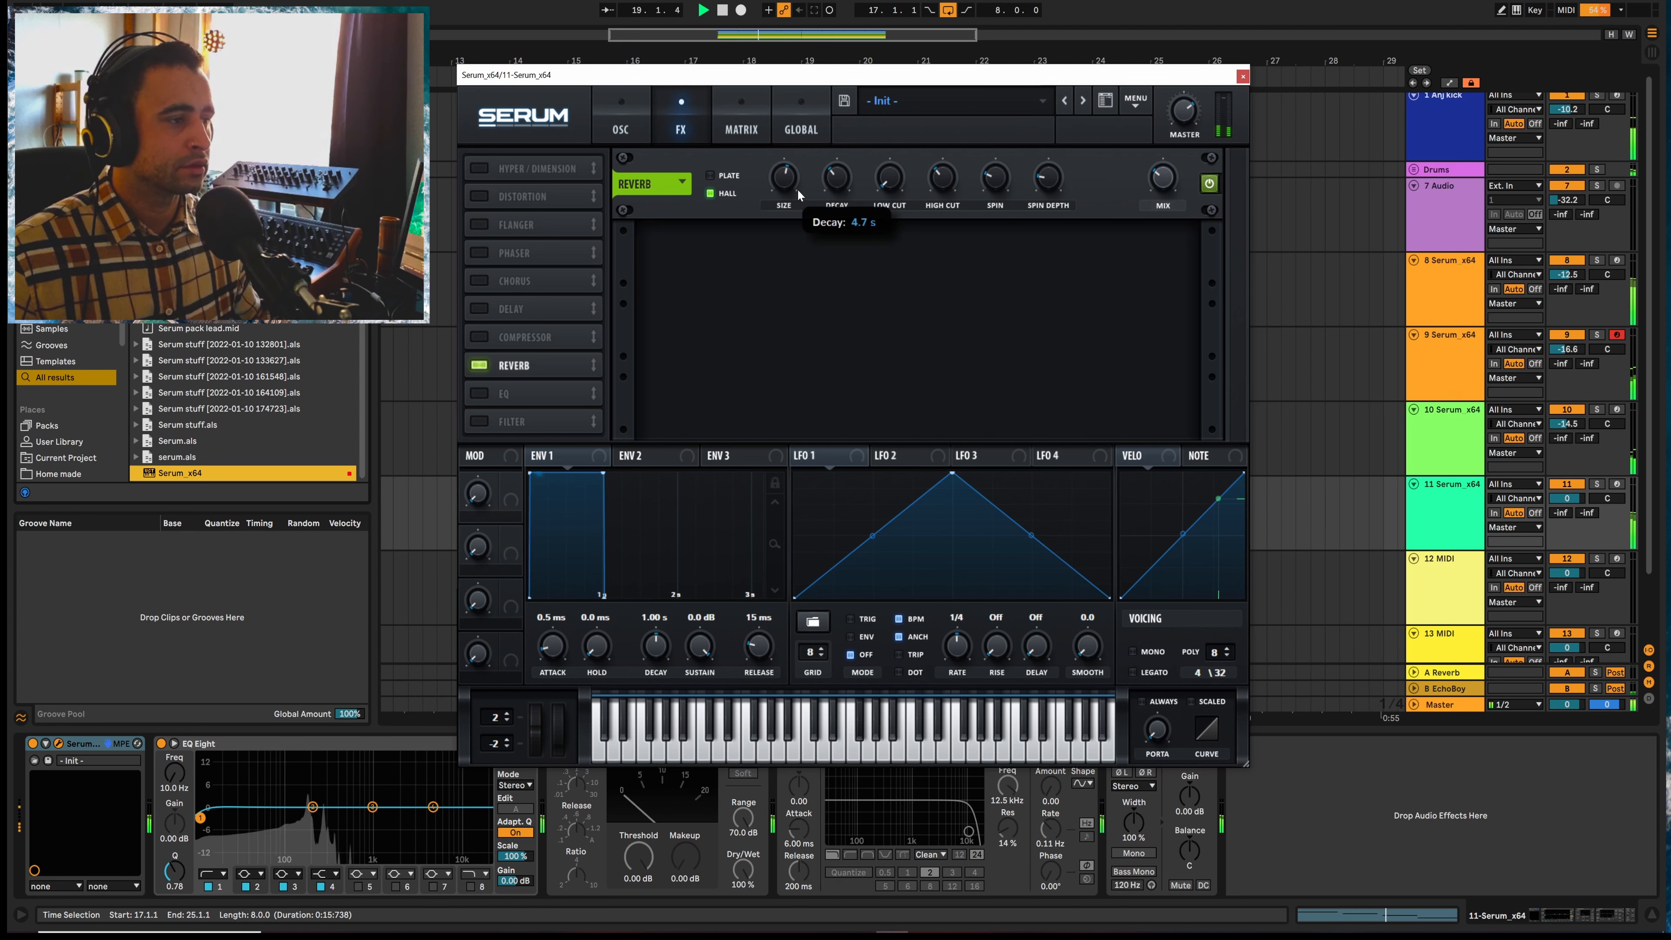
{"action": "left_click_drag", "start_coordinate": [793, 187], "coordinate": [942, 168]}
{"action": "left_click", "coordinate": [621, 129]}
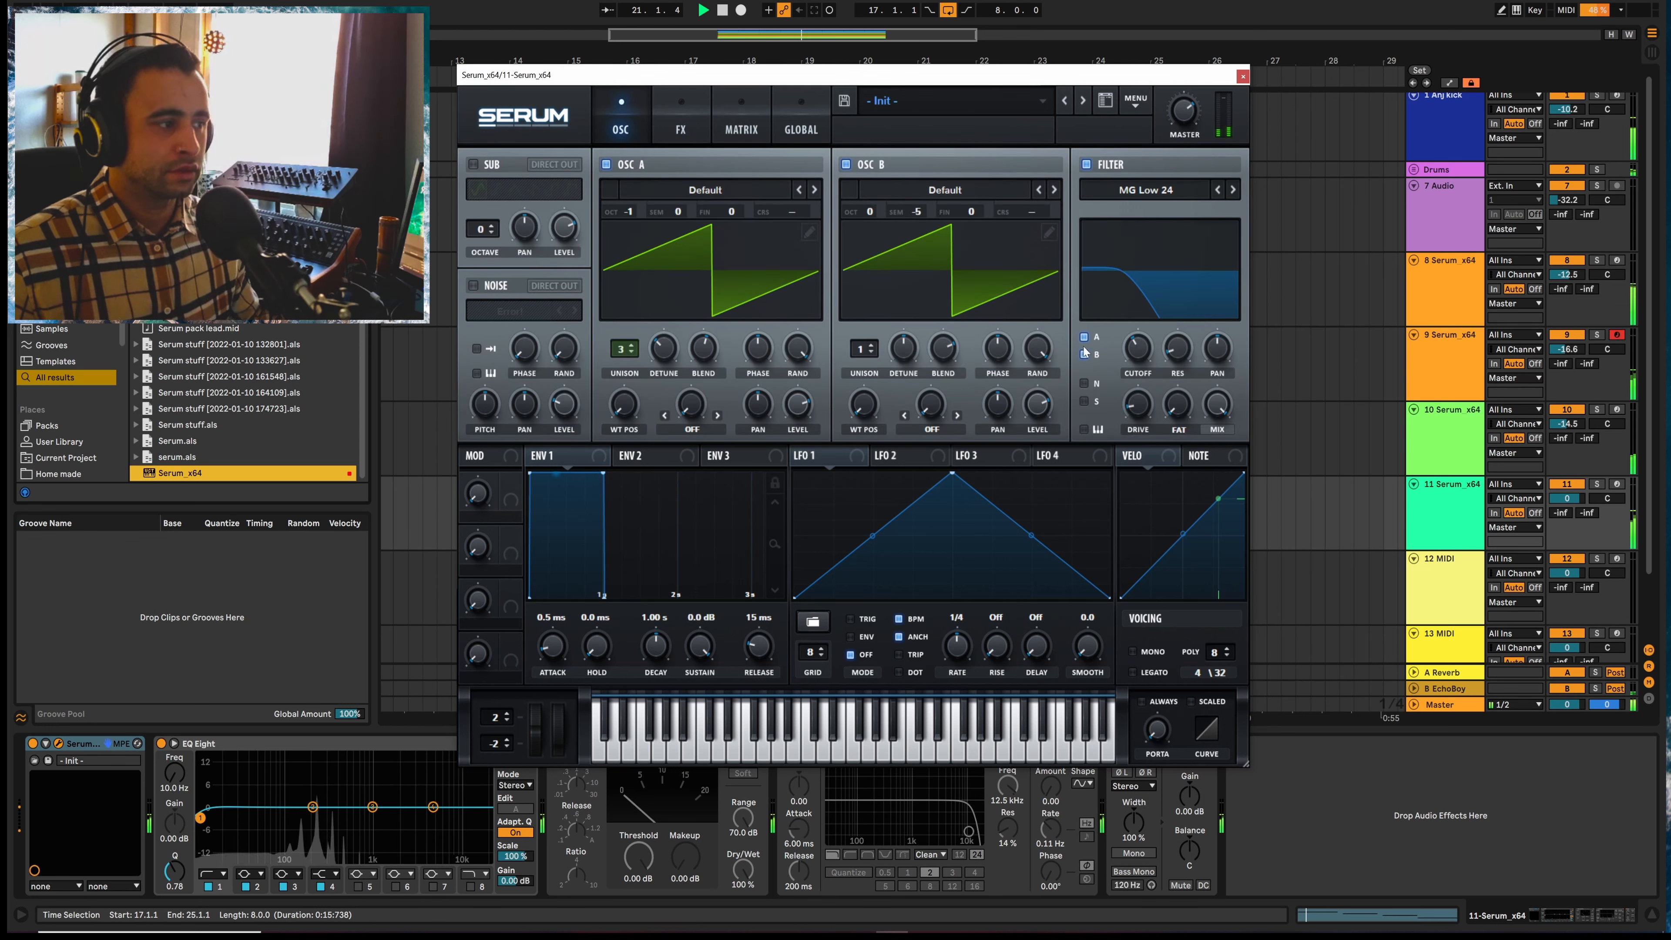
{"action": "left_click_drag", "start_coordinate": [1567, 498], "coordinate": [1567, 509]}
{"action": "key", "text": "space"}
Set oscillator B's unison to 9 voices and reduce its detune, then audition the sound
{"action": "left_click", "coordinate": [871, 346]}
{"action": "left_click", "coordinate": [871, 347]}
{"action": "left_click", "coordinate": [872, 347]}
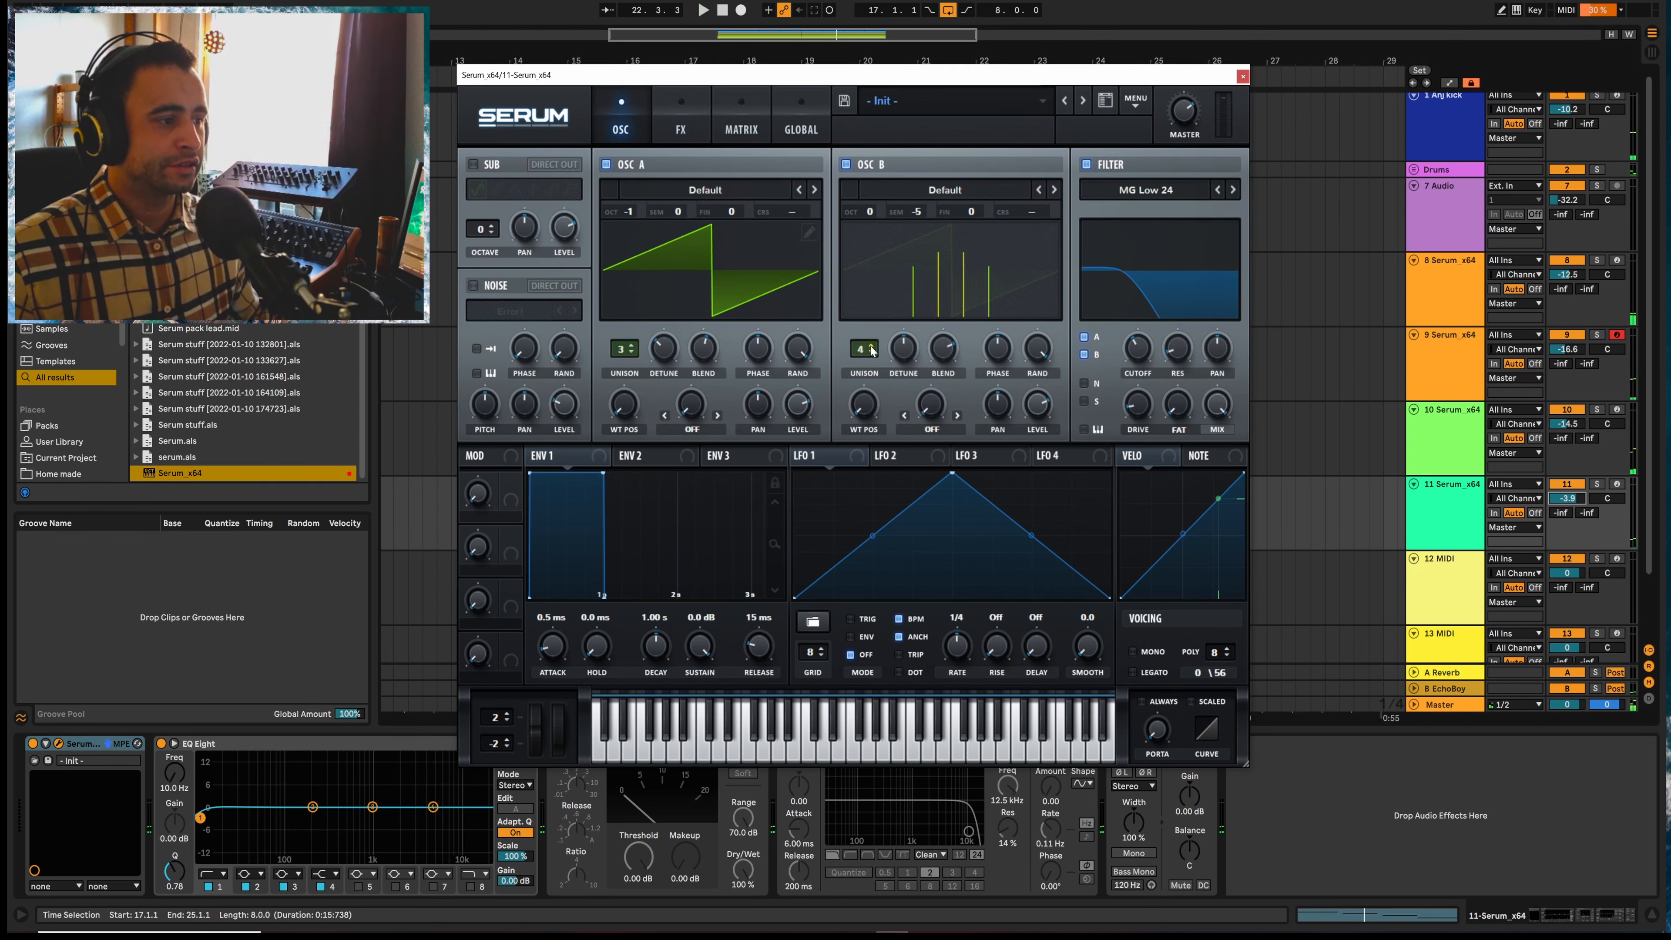
{"action": "left_click", "coordinate": [871, 347]}
{"action": "left_click", "coordinate": [872, 347]}
{"action": "left_click", "coordinate": [871, 346]}
{"action": "left_click", "coordinate": [871, 347]}
{"action": "left_click", "coordinate": [872, 347]}
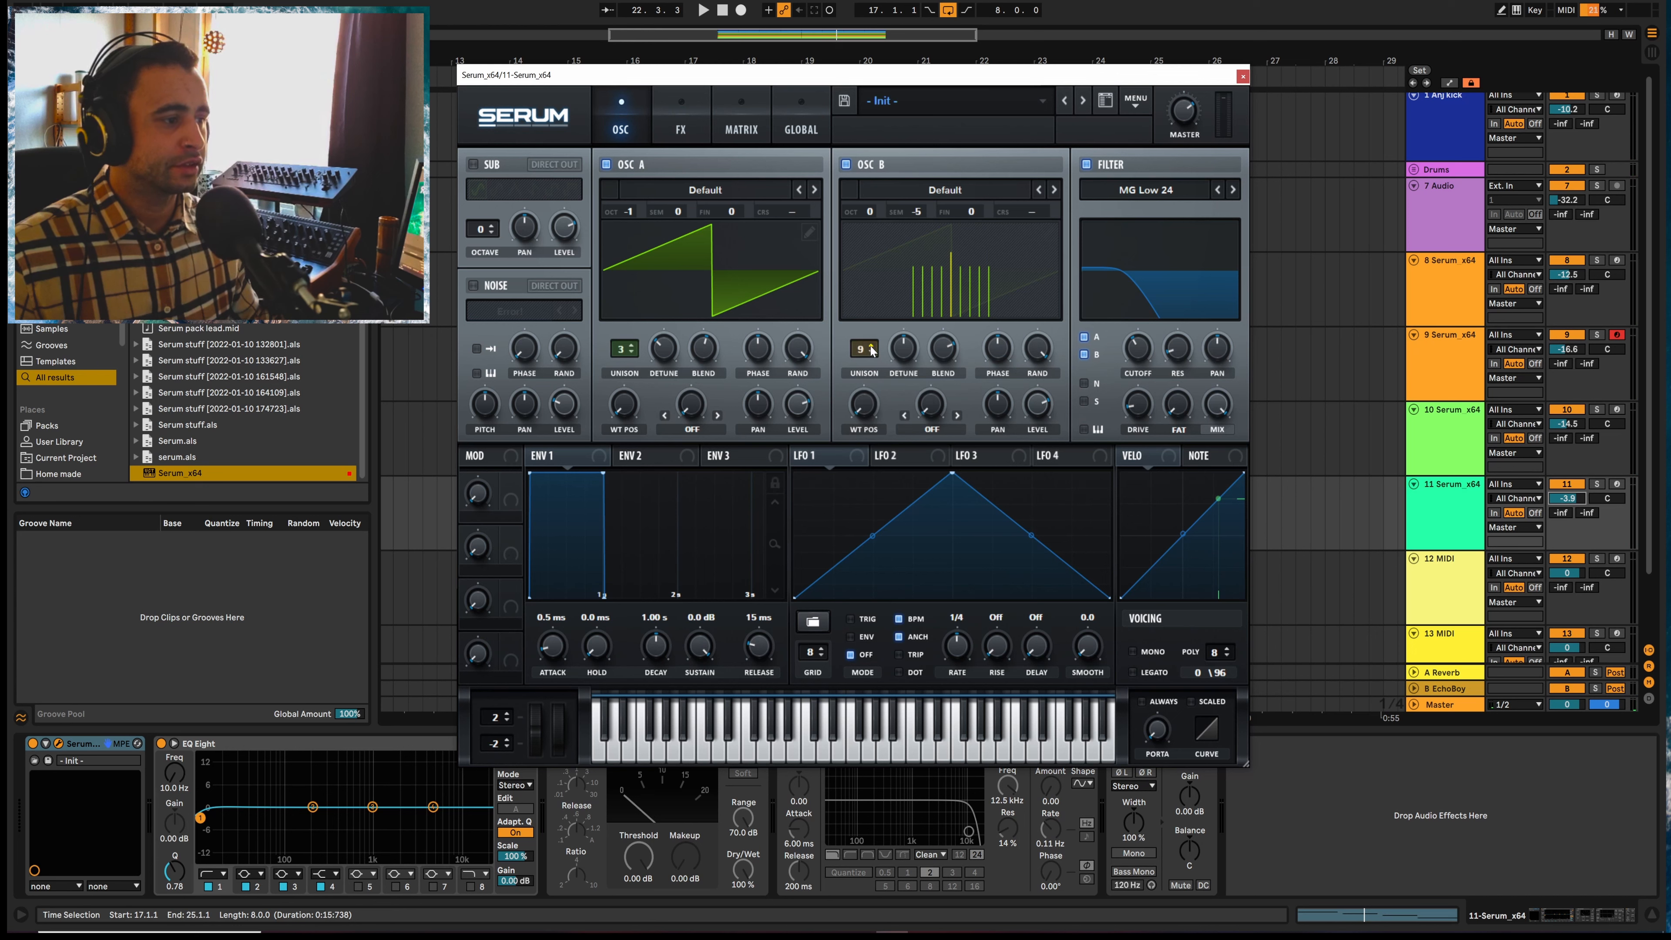
{"action": "left_click_drag", "start_coordinate": [903, 348], "coordinate": [903, 384]}
{"action": "key", "text": "space"}
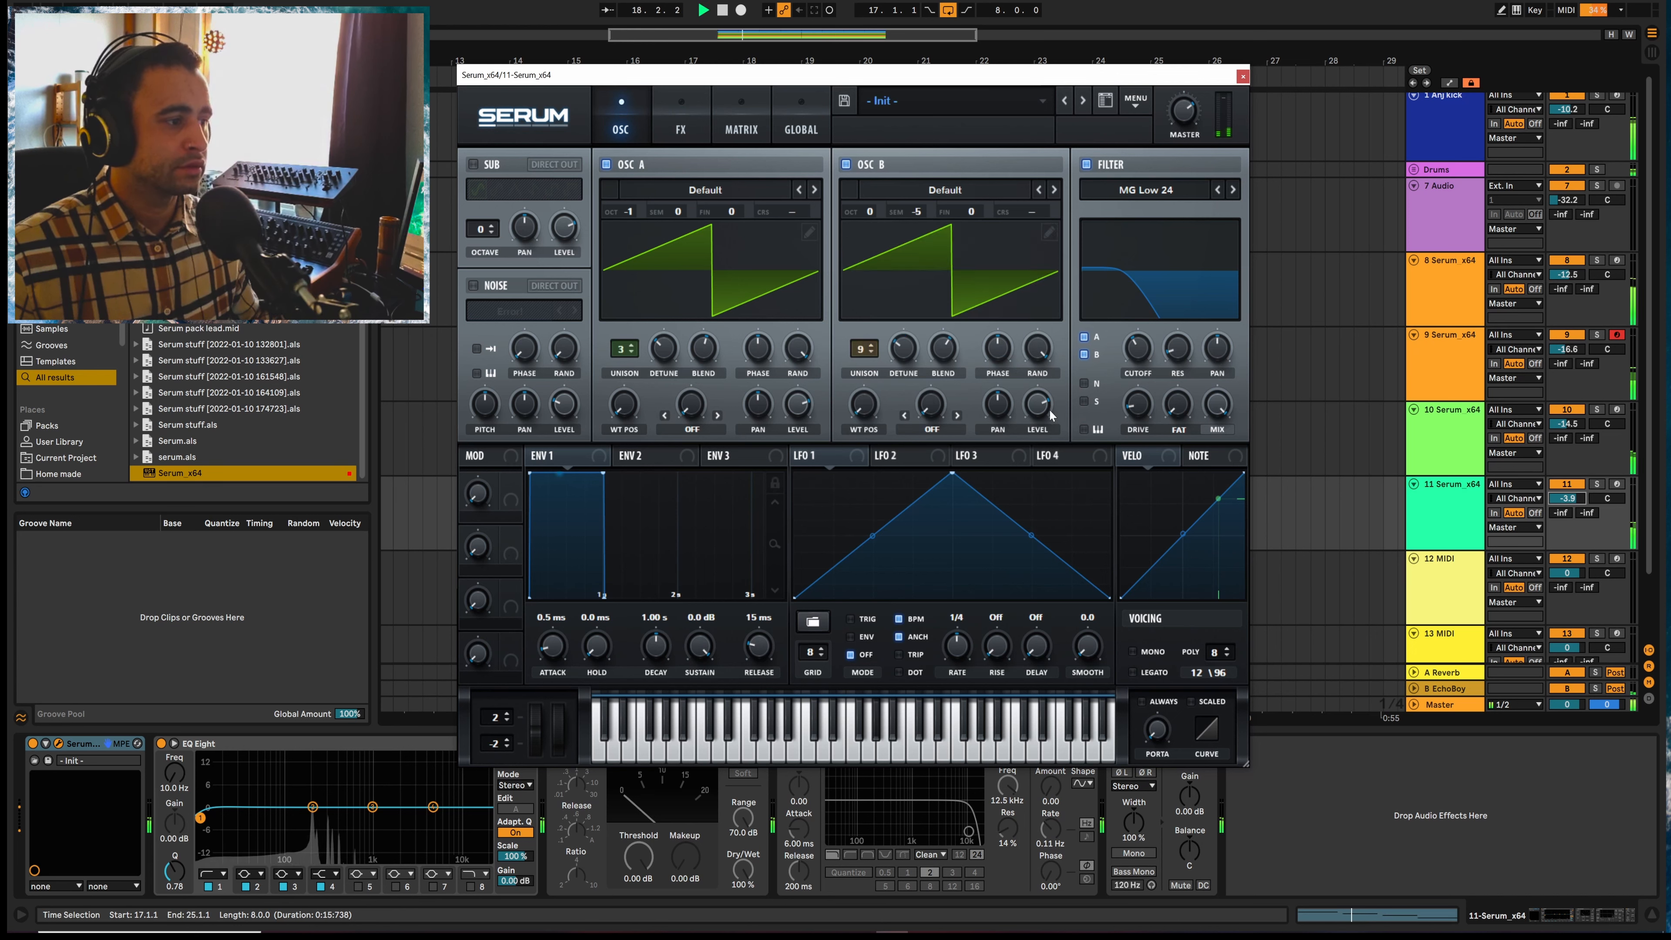
Enable the noise oscillator, route it through the filter and load the analog BrightWhite noise
{"action": "left_click", "coordinate": [1084, 383]}
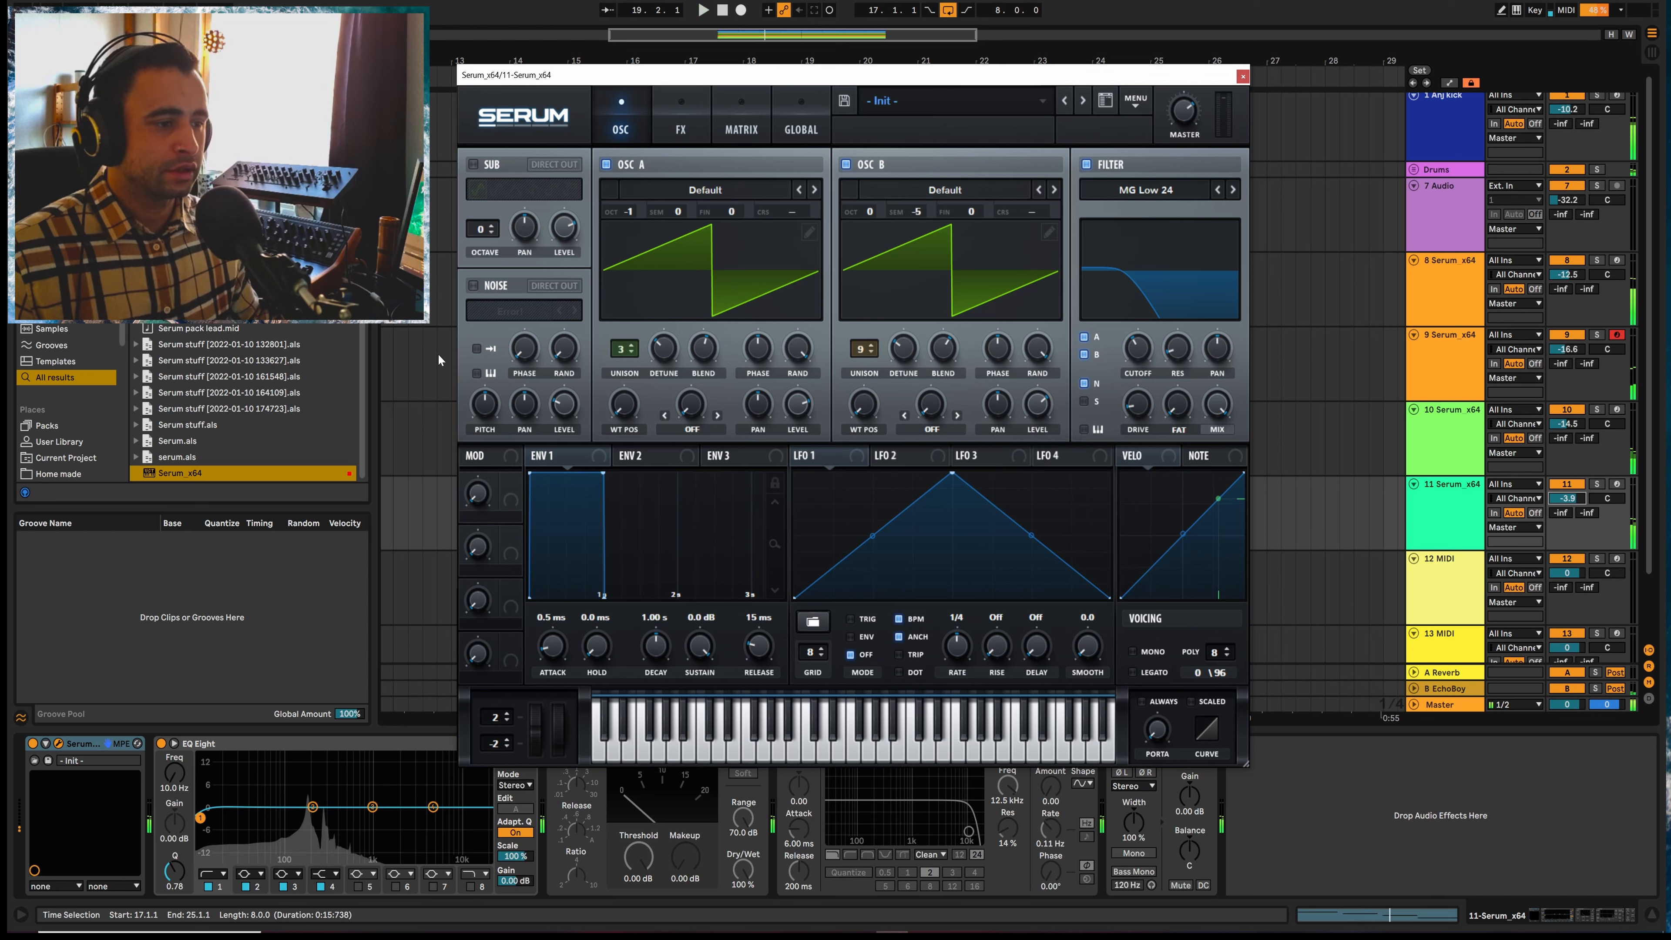
{"action": "left_click", "coordinate": [472, 287]}
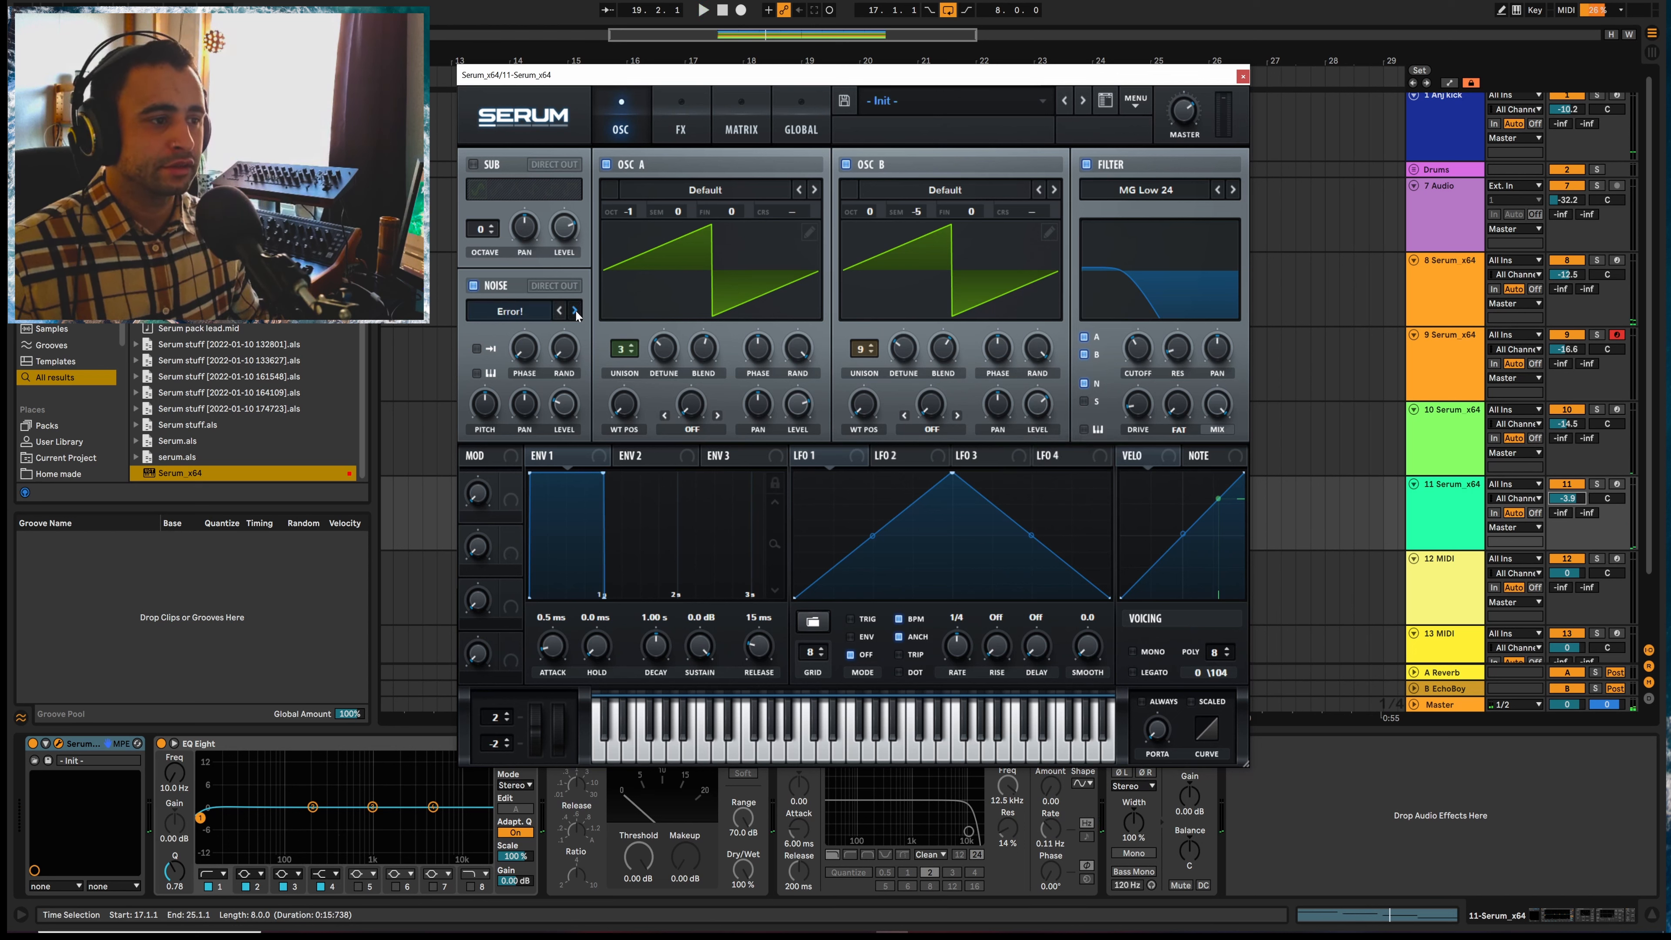
{"action": "left_click", "coordinate": [533, 321]}
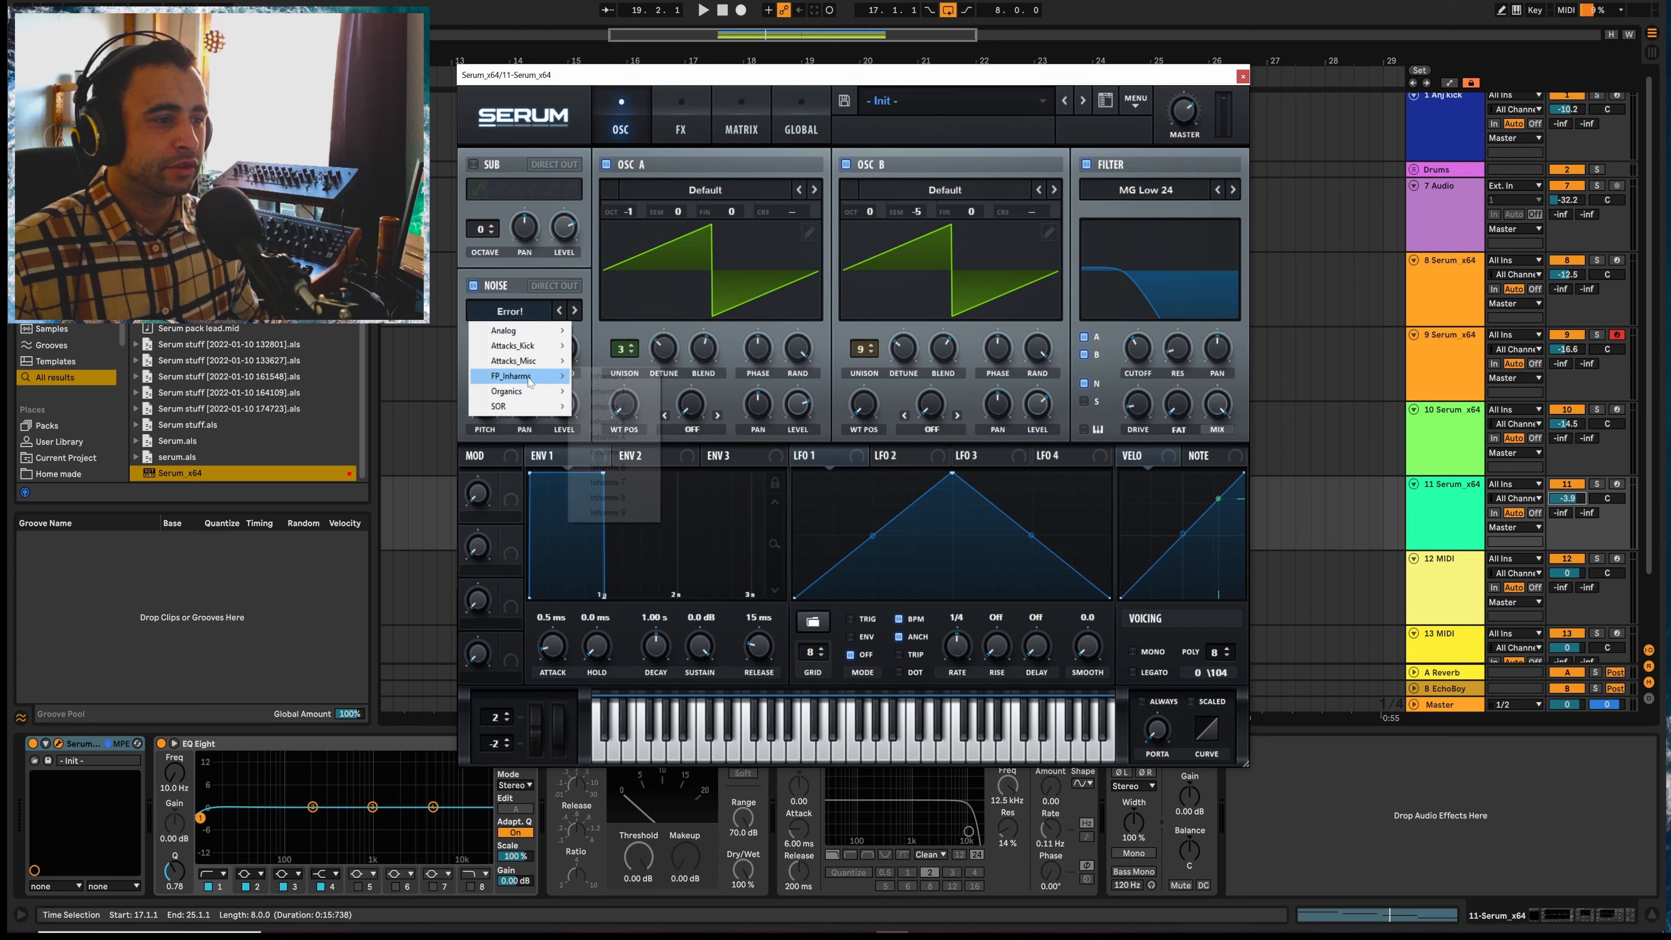
{"action": "mouse_move", "coordinate": [531, 336]}
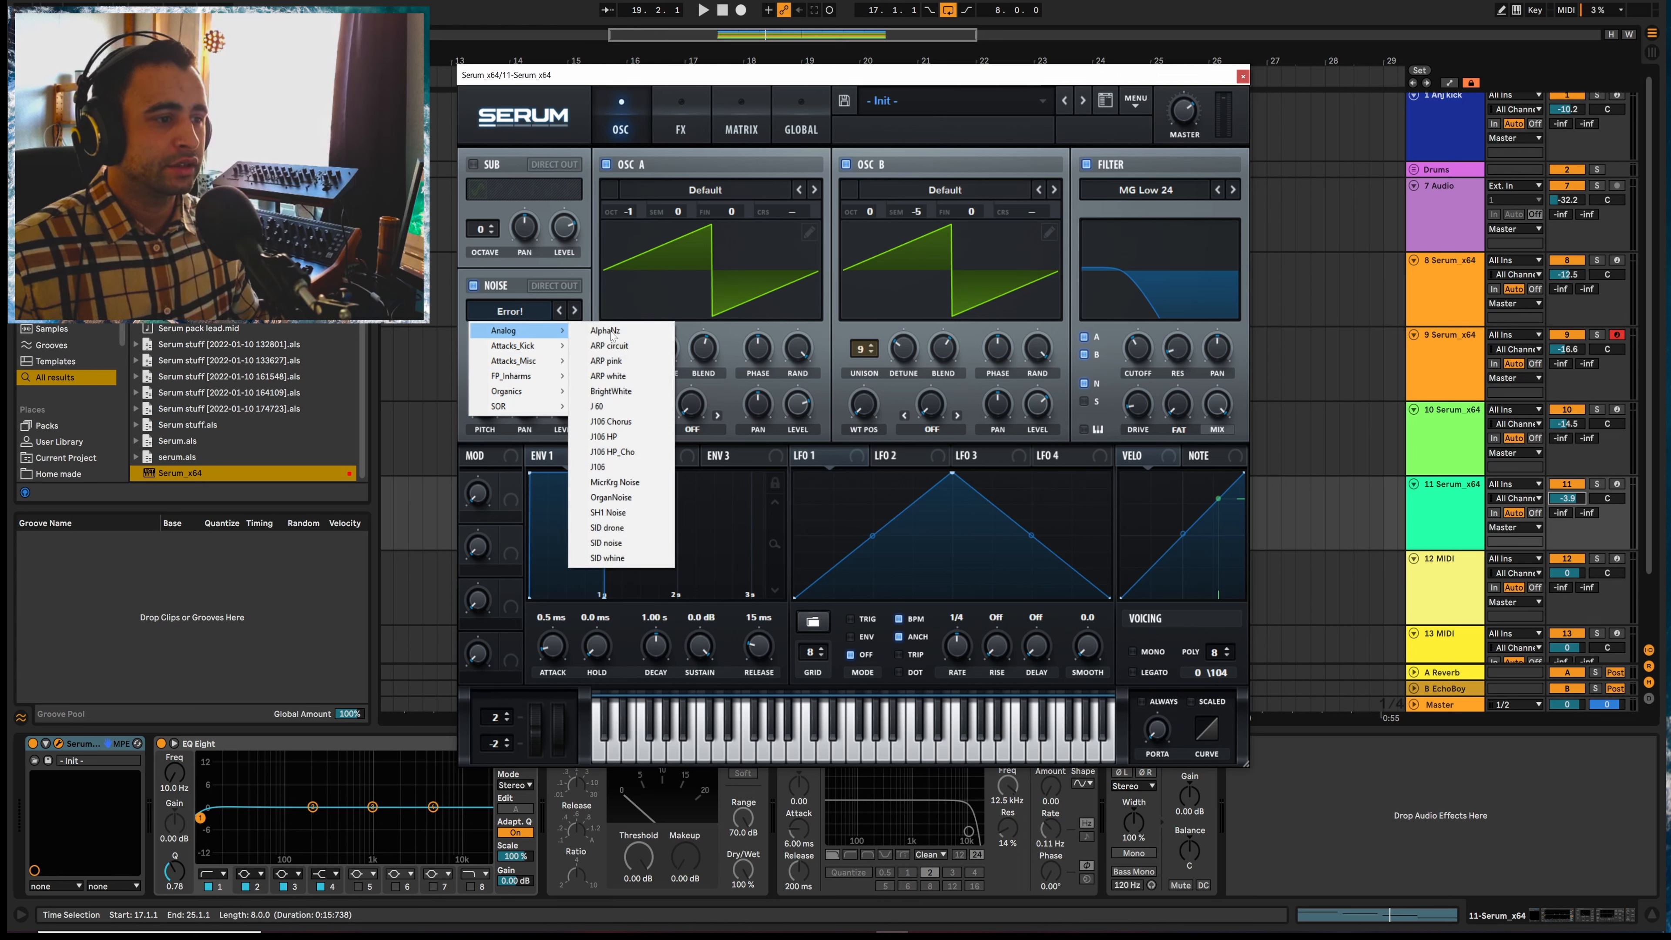
{"action": "left_click", "coordinate": [611, 391]}
{"action": "key", "text": "space"}
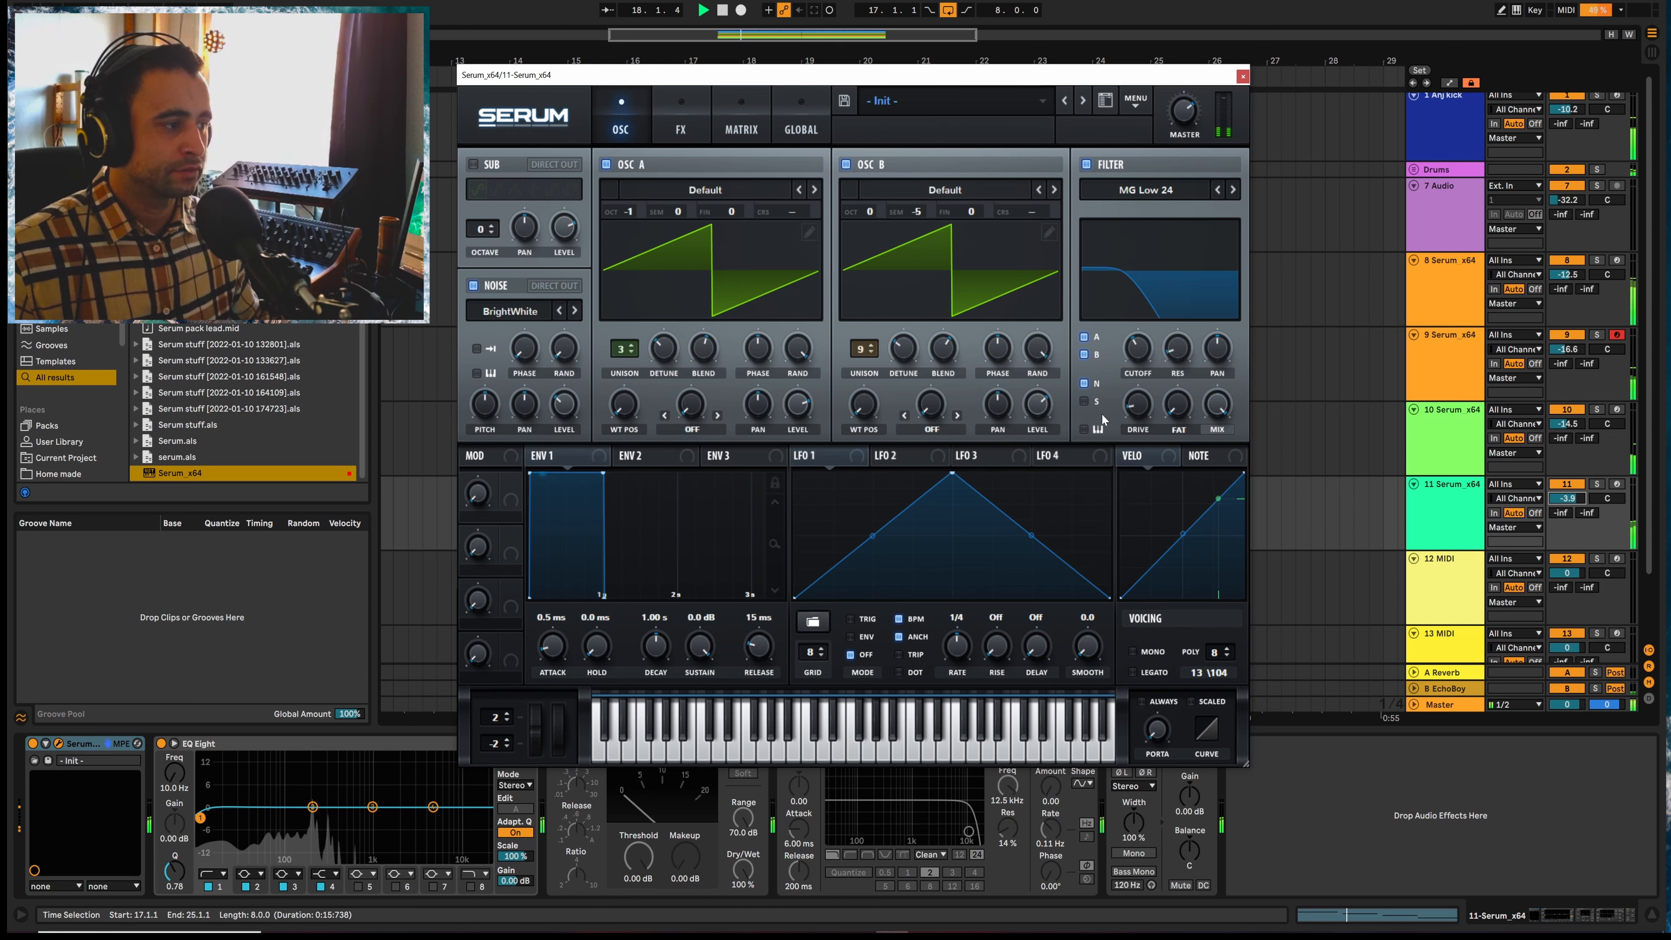
Modulate the filter cutoff with Envelope 2, shaped to 888 ms attack, 517 ms decay, 17.84% sustain and 245 ms release
{"action": "mouse_move", "coordinate": [1137, 355]}
{"action": "left_mouse_down"}
{"action": "mouse_move", "coordinate": [1139, 340]}
{"action": "mouse_move", "coordinate": [1135, 356]}
{"action": "left_mouse_up"}
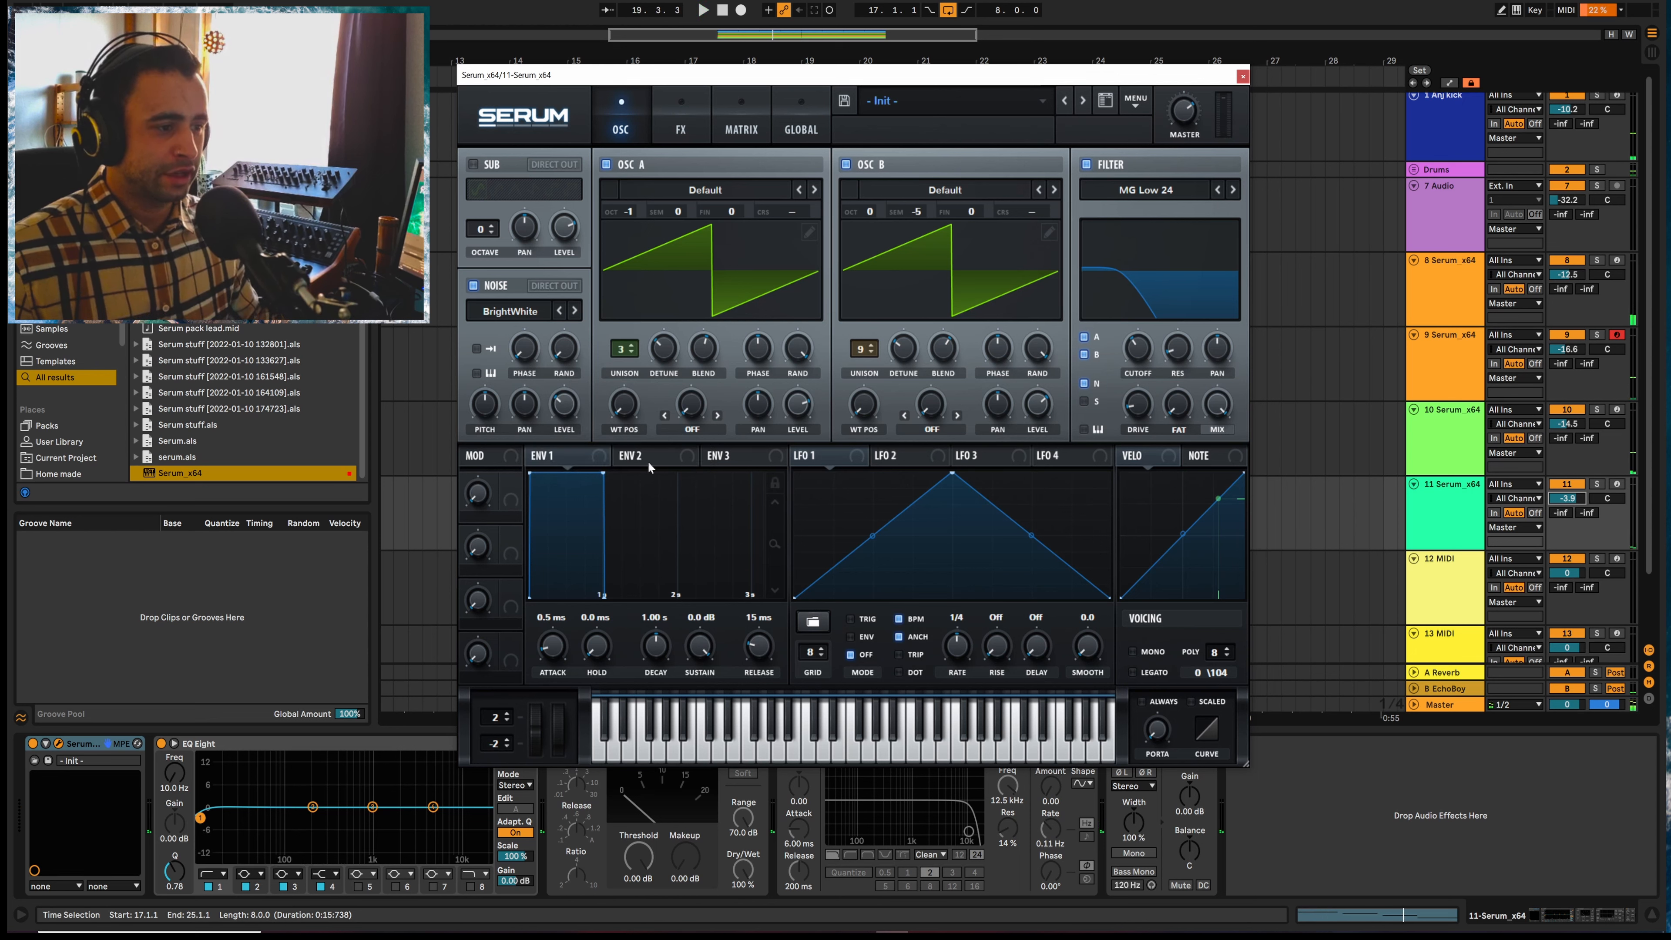
{"action": "left_click_drag", "start_coordinate": [1117, 355], "coordinate": [1123, 341]}
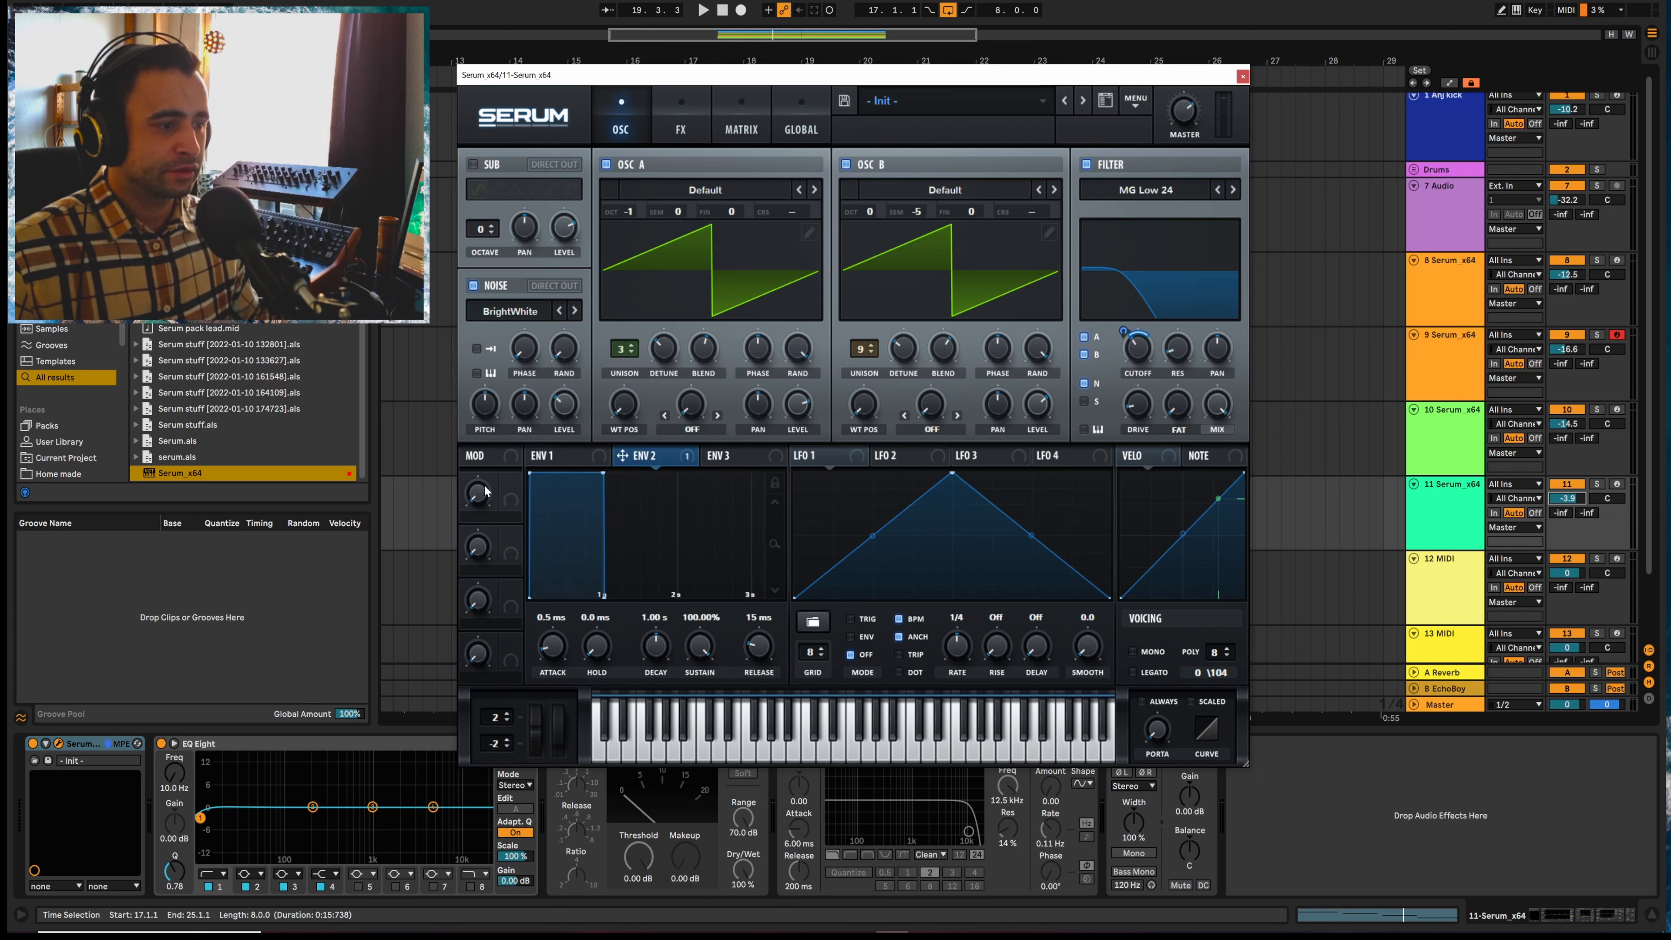
{"action": "left_click_drag", "start_coordinate": [532, 474], "coordinate": [629, 593]}
{"action": "key", "text": "space"}
{"action": "left_click_drag", "start_coordinate": [759, 657], "coordinate": [760, 607]}
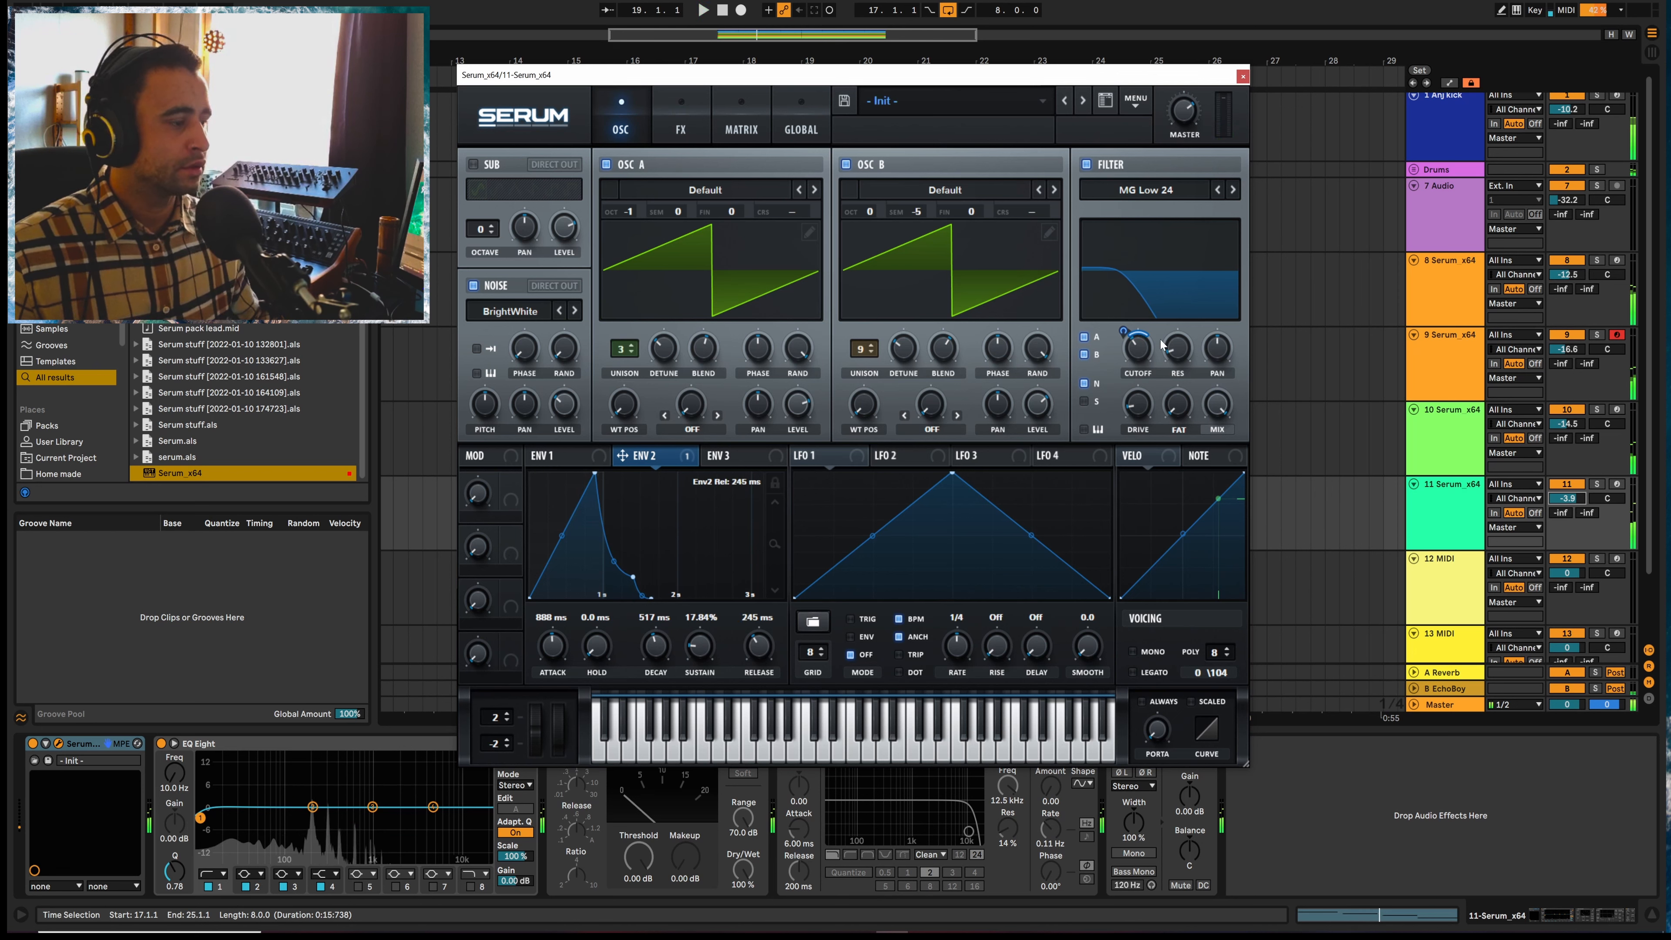
Lengthen Envelope 2's attack to 986 ms and set the noise level to 37% while listening
{"action": "left_click_drag", "start_coordinate": [1185, 116], "coordinate": [1176, 139]}
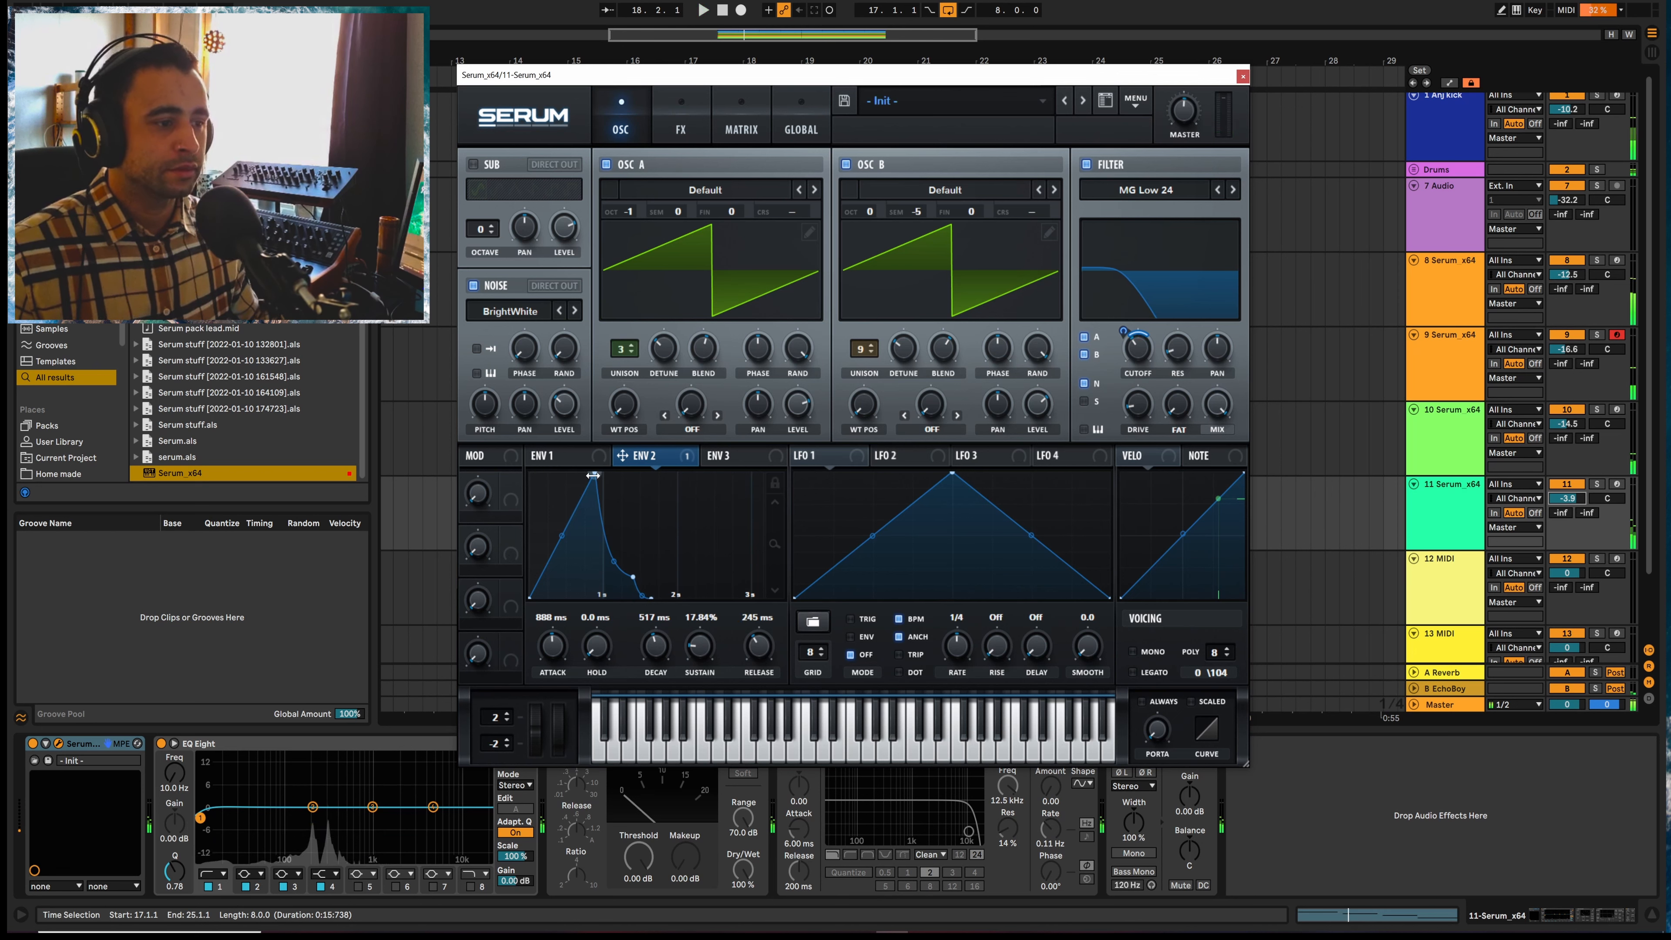
{"action": "left_click_drag", "start_coordinate": [595, 472], "coordinate": [600, 475]}
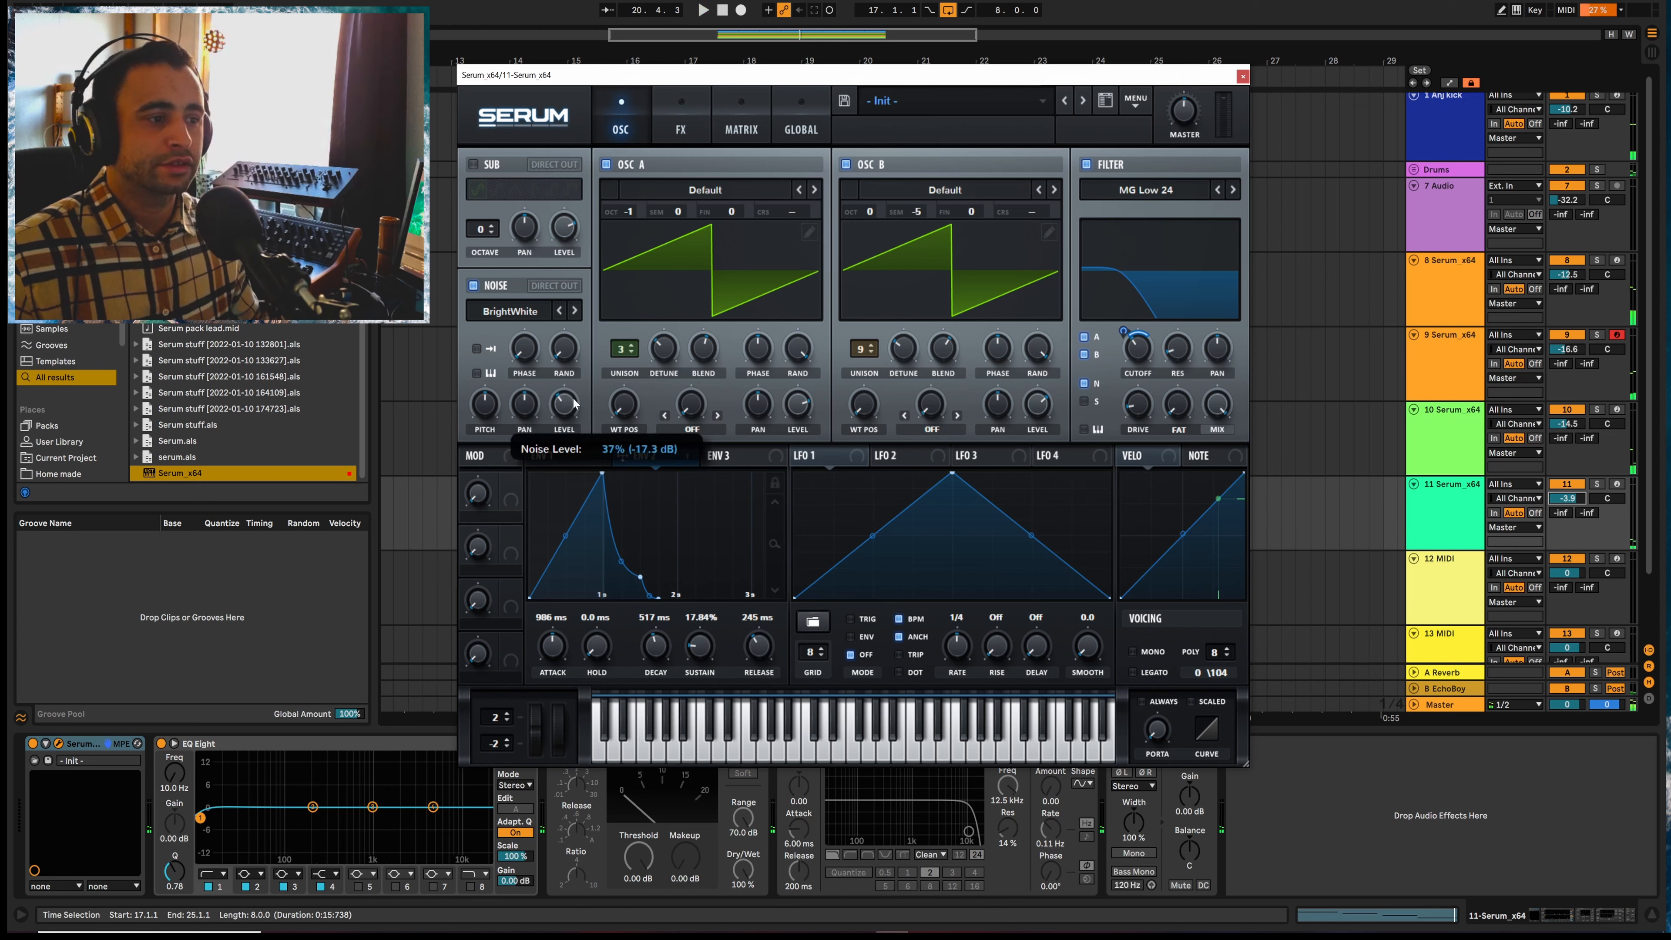
{"action": "key", "text": "space"}
{"action": "left_click", "coordinate": [550, 461]}
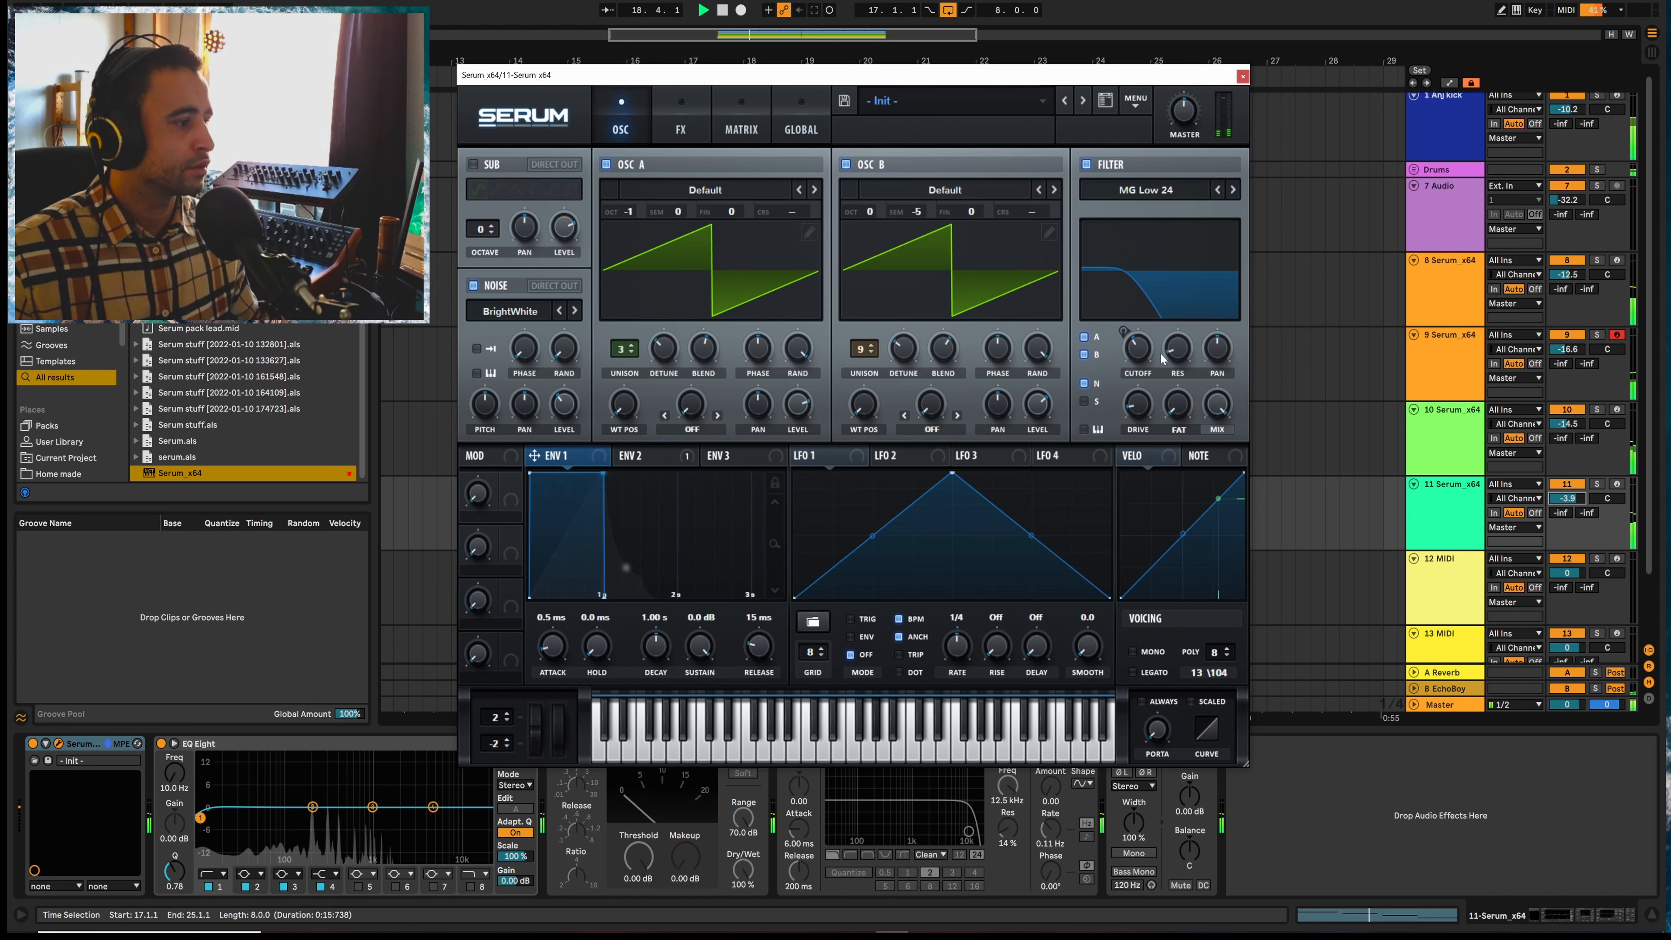
Add Serum's compressor in multiband mode before the reverb and audition the result
{"action": "left_click", "coordinate": [683, 132]}
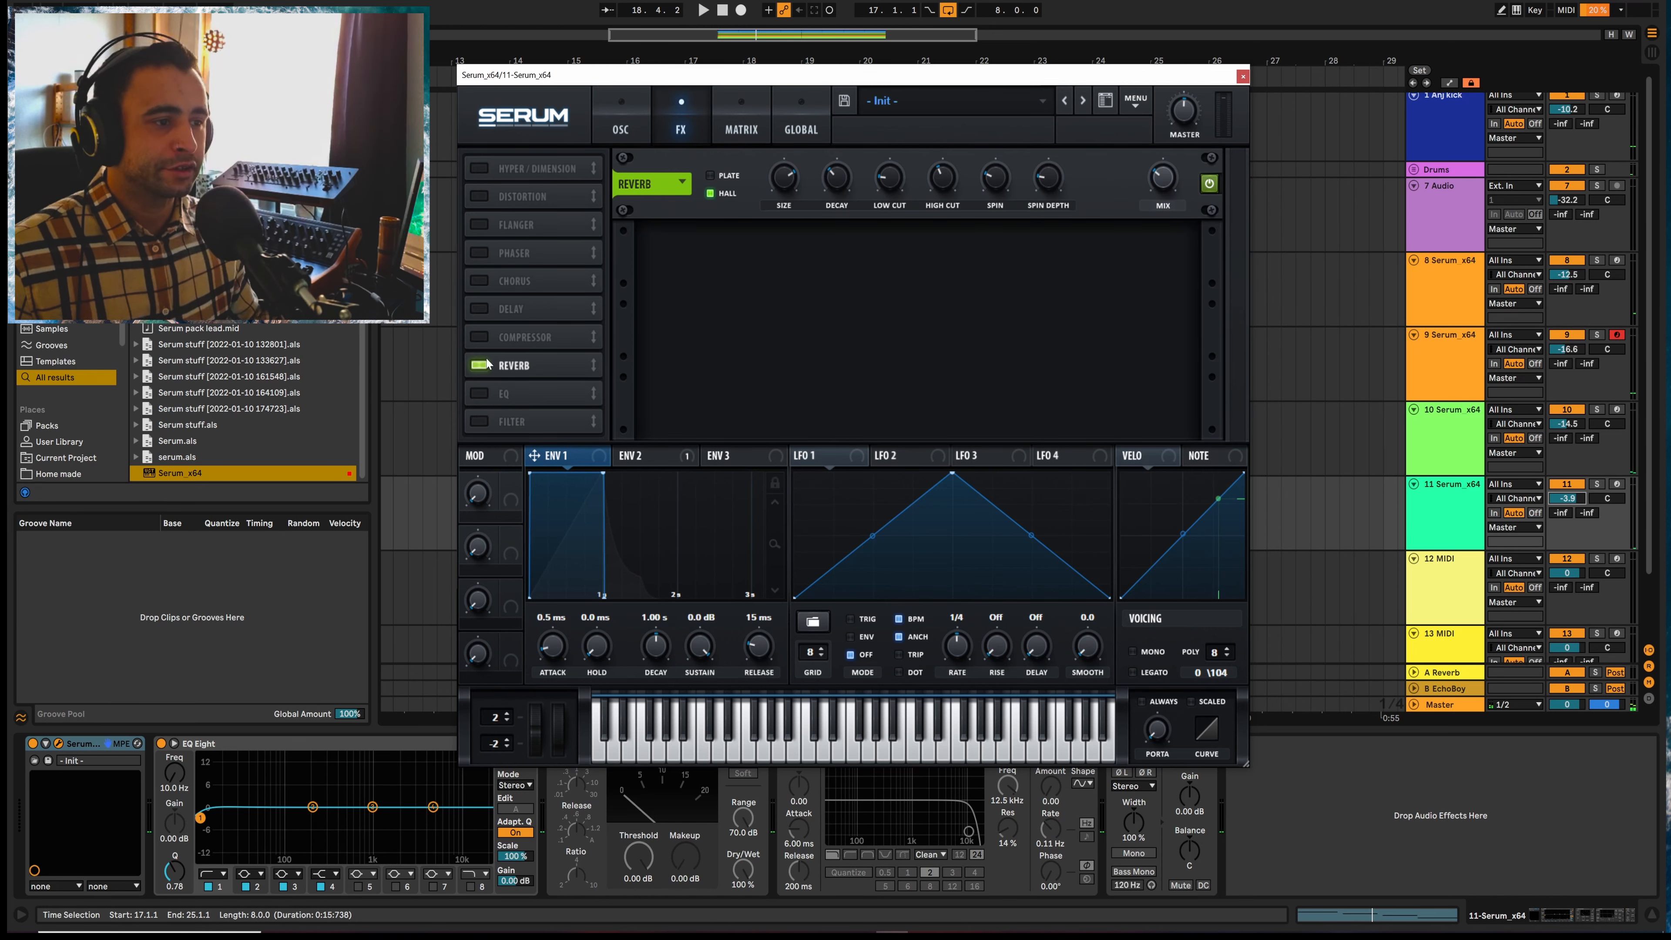
{"action": "left_click", "coordinate": [480, 336]}
{"action": "key", "text": "space"}
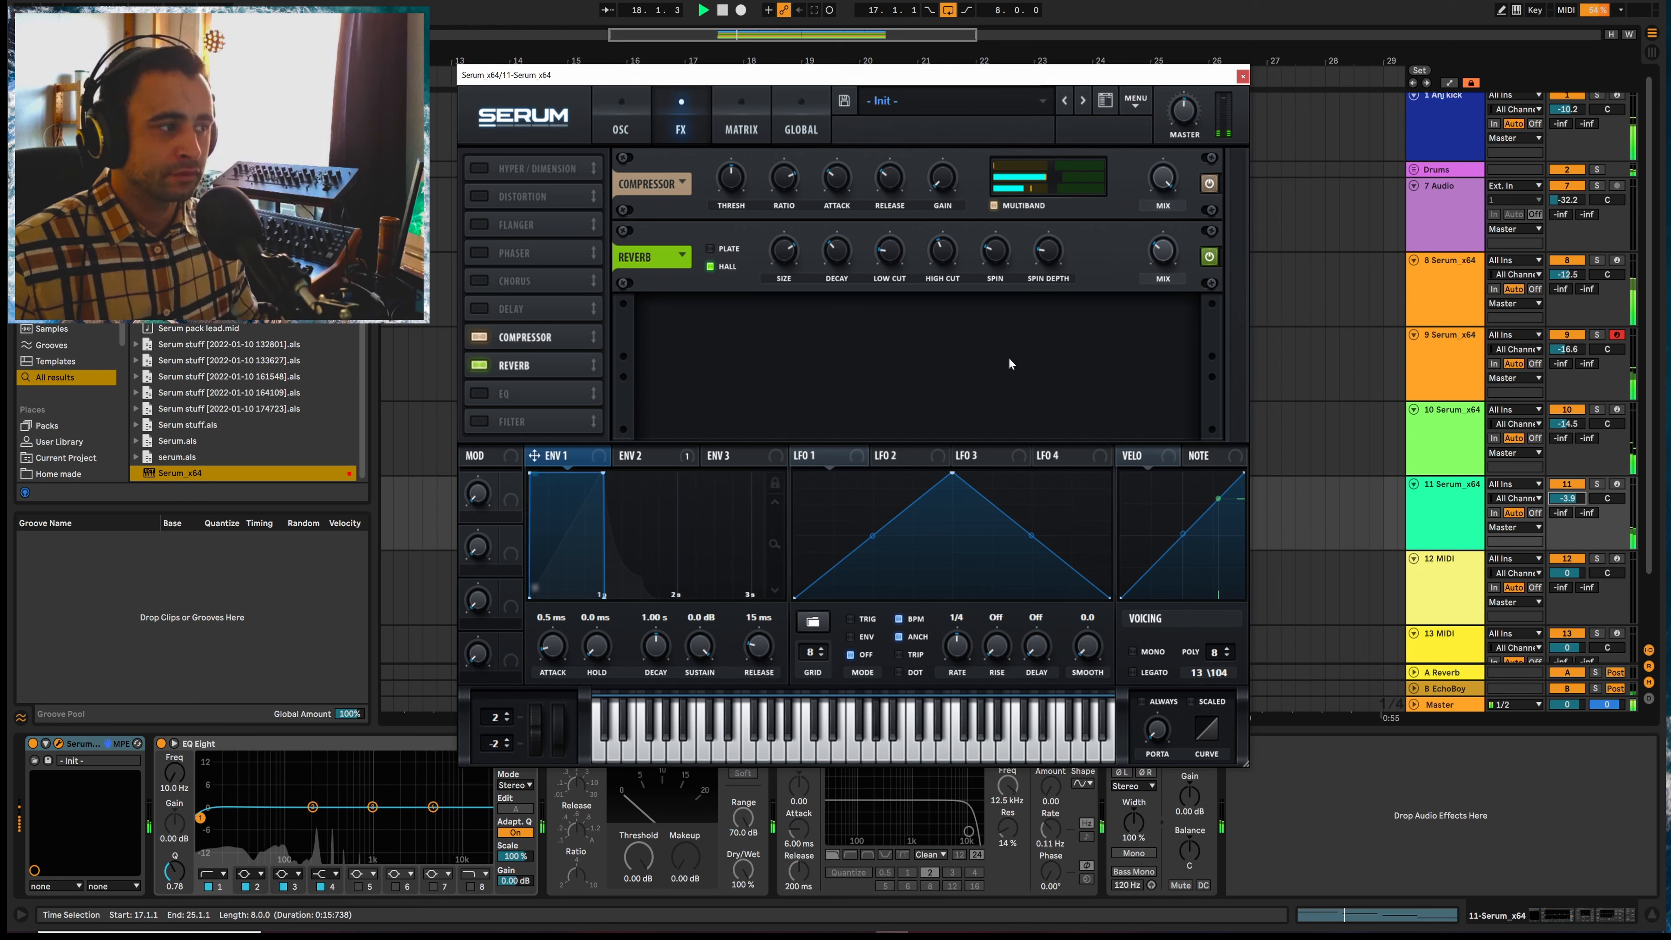
{"action": "key", "text": "space"}
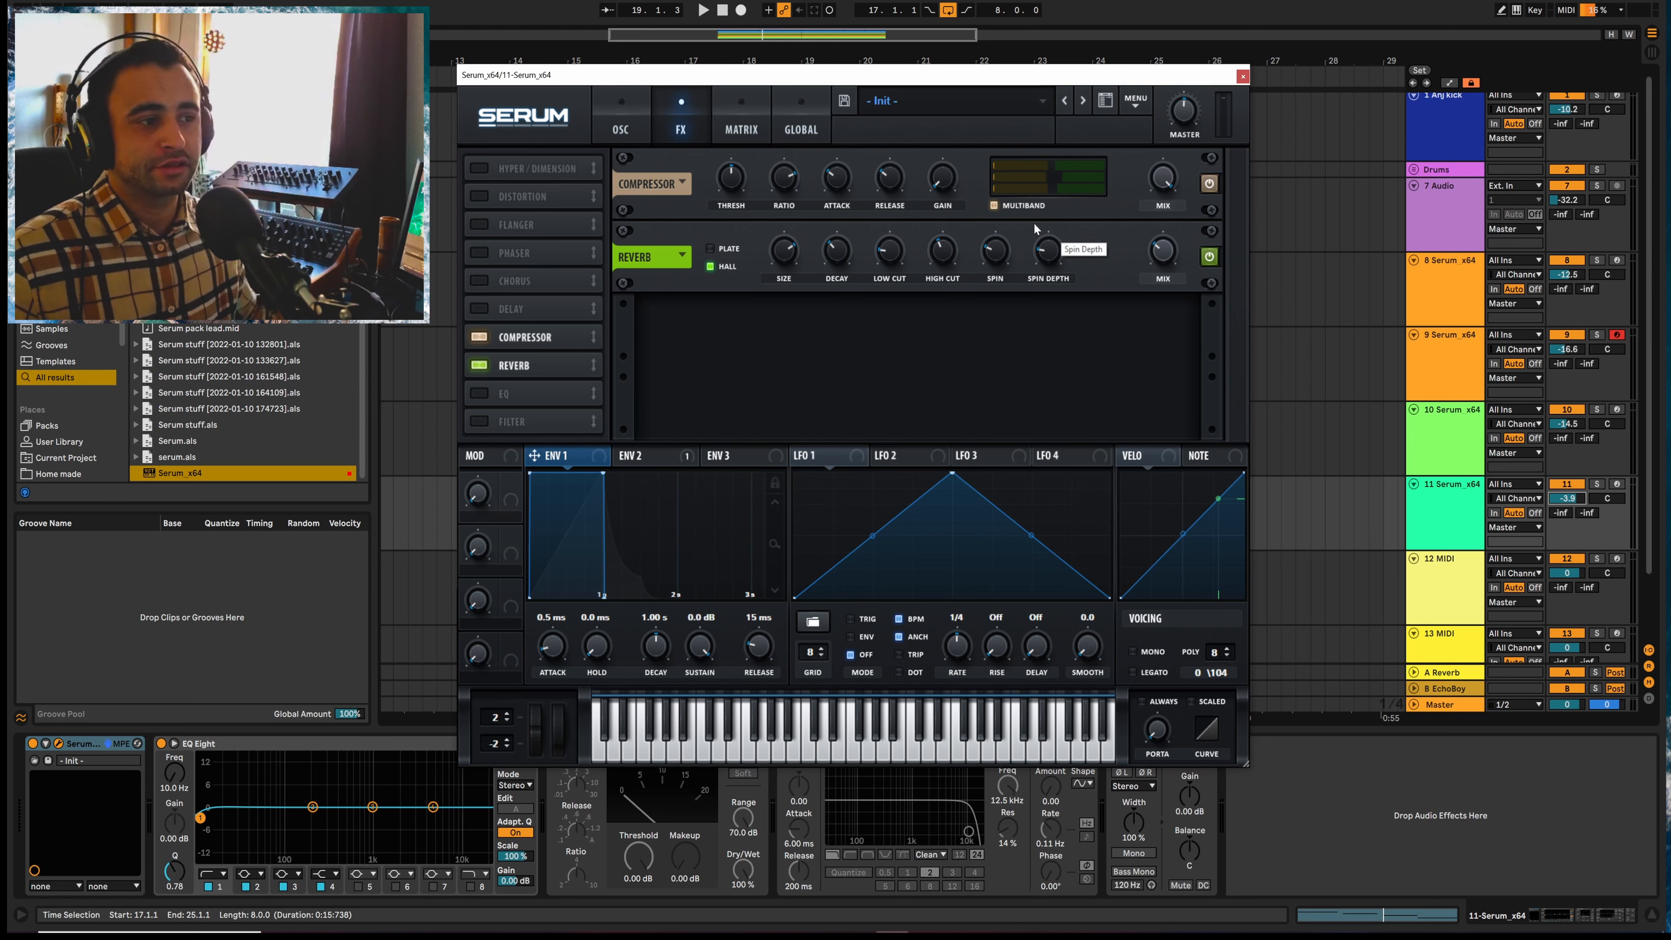
{"action": "key", "text": "space"}
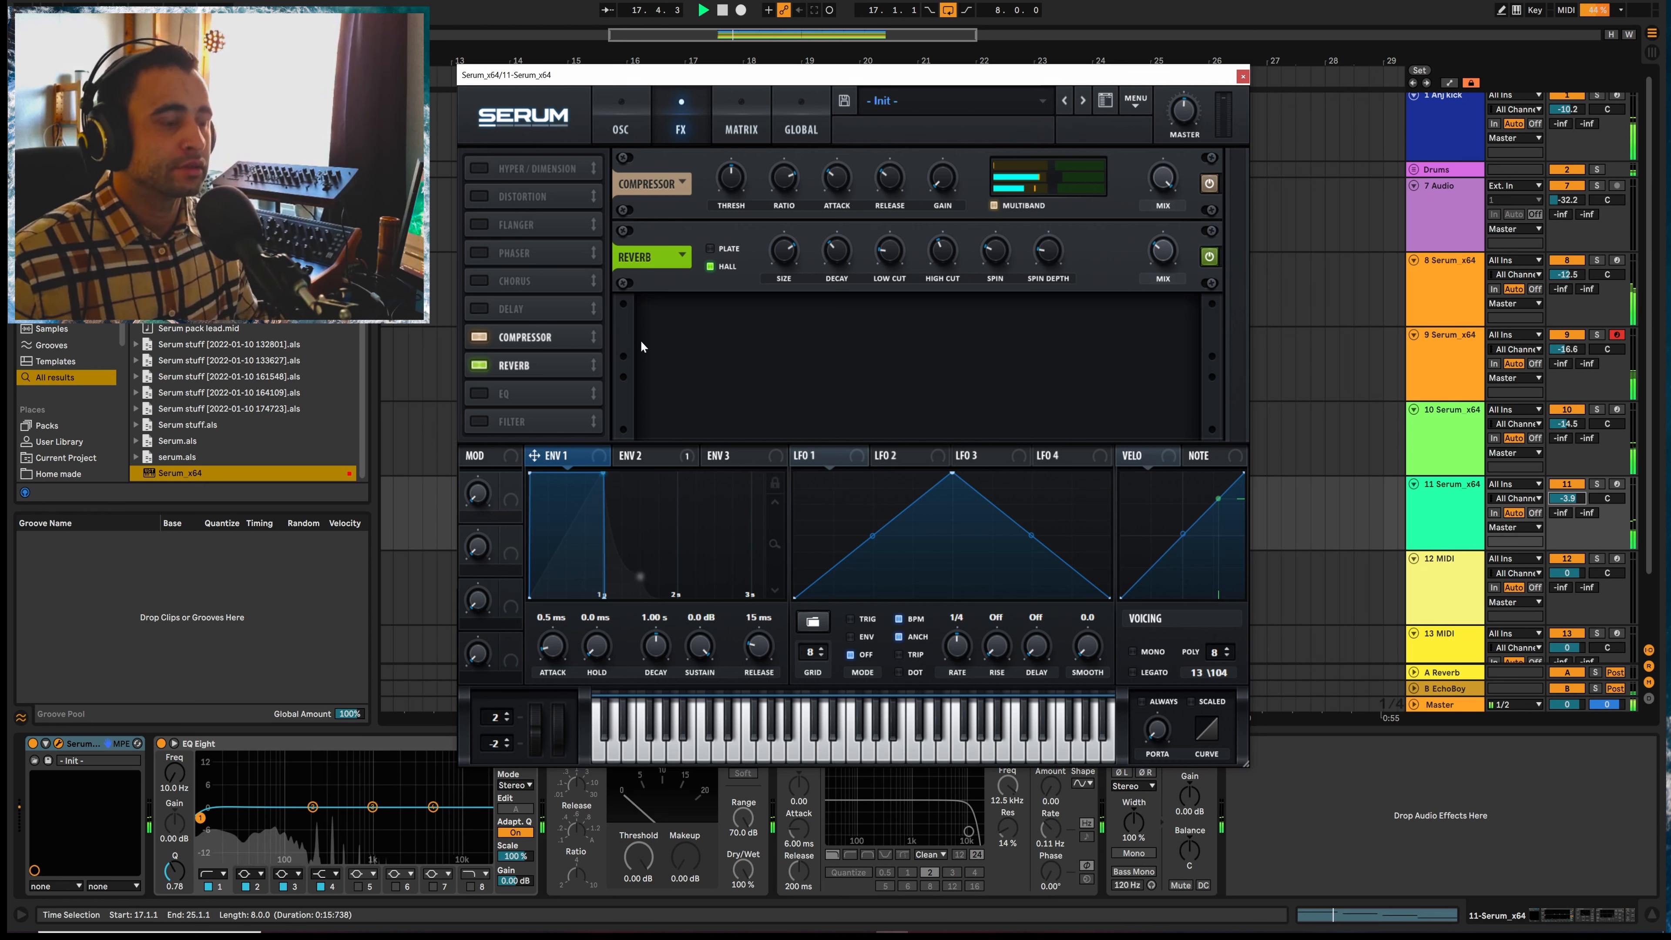
Remove all of Envelope 2's modulation destinations and modulate the filter cutoff with LFO 1 instead
{"action": "left_click", "coordinate": [636, 131]}
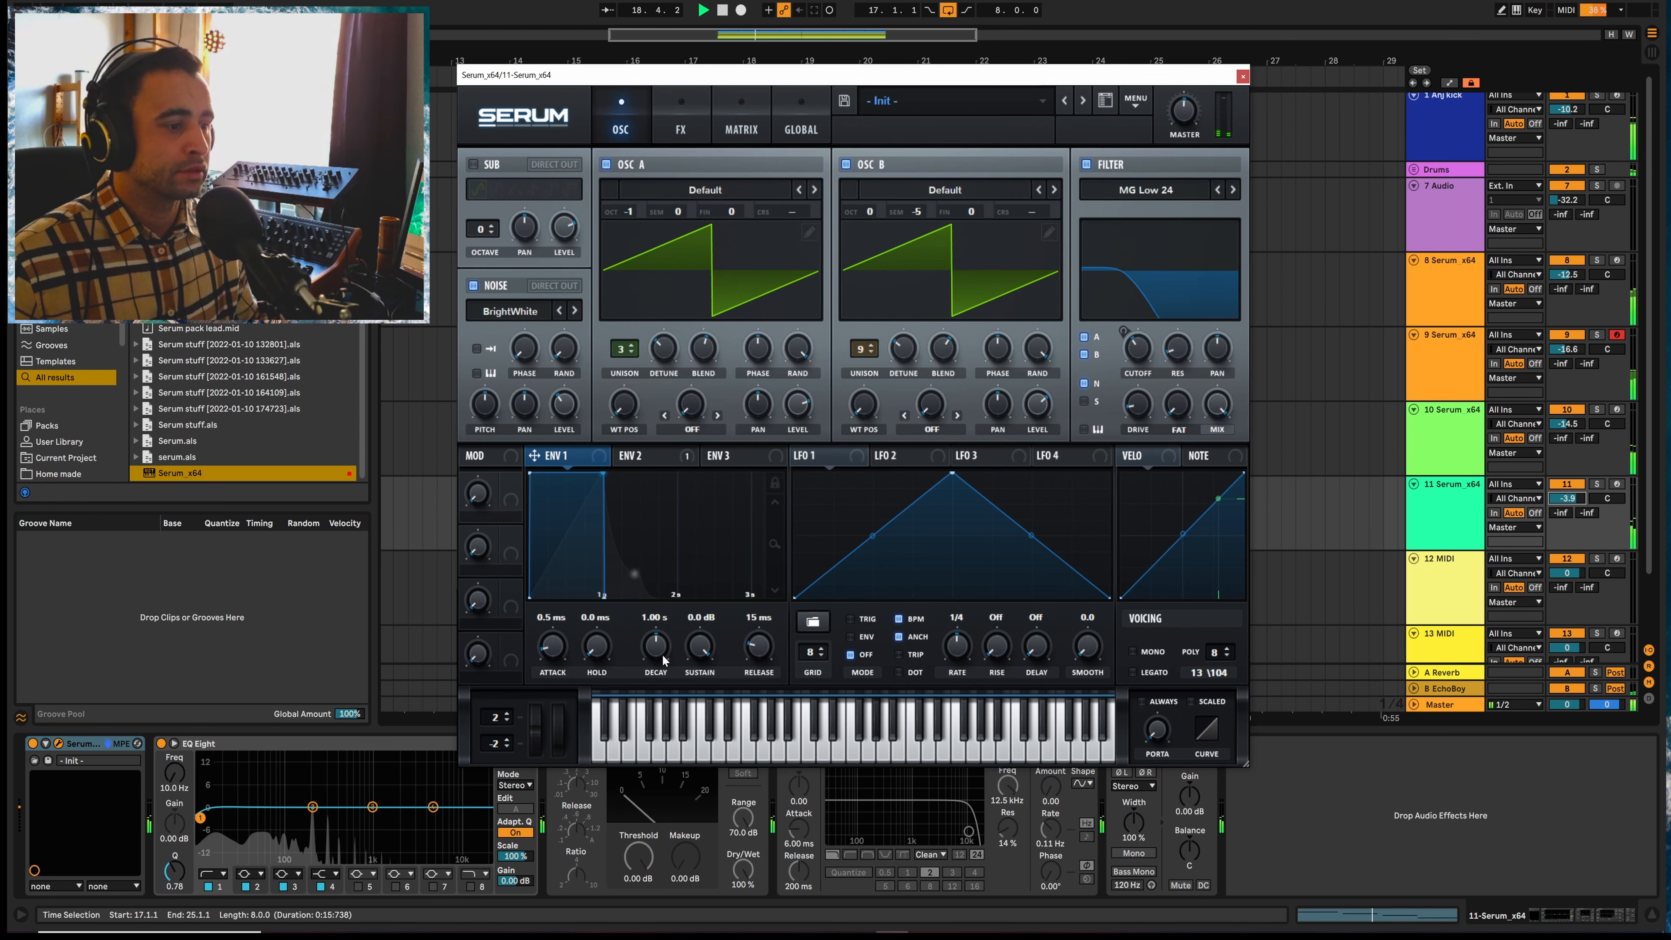
{"action": "key", "text": "space"}
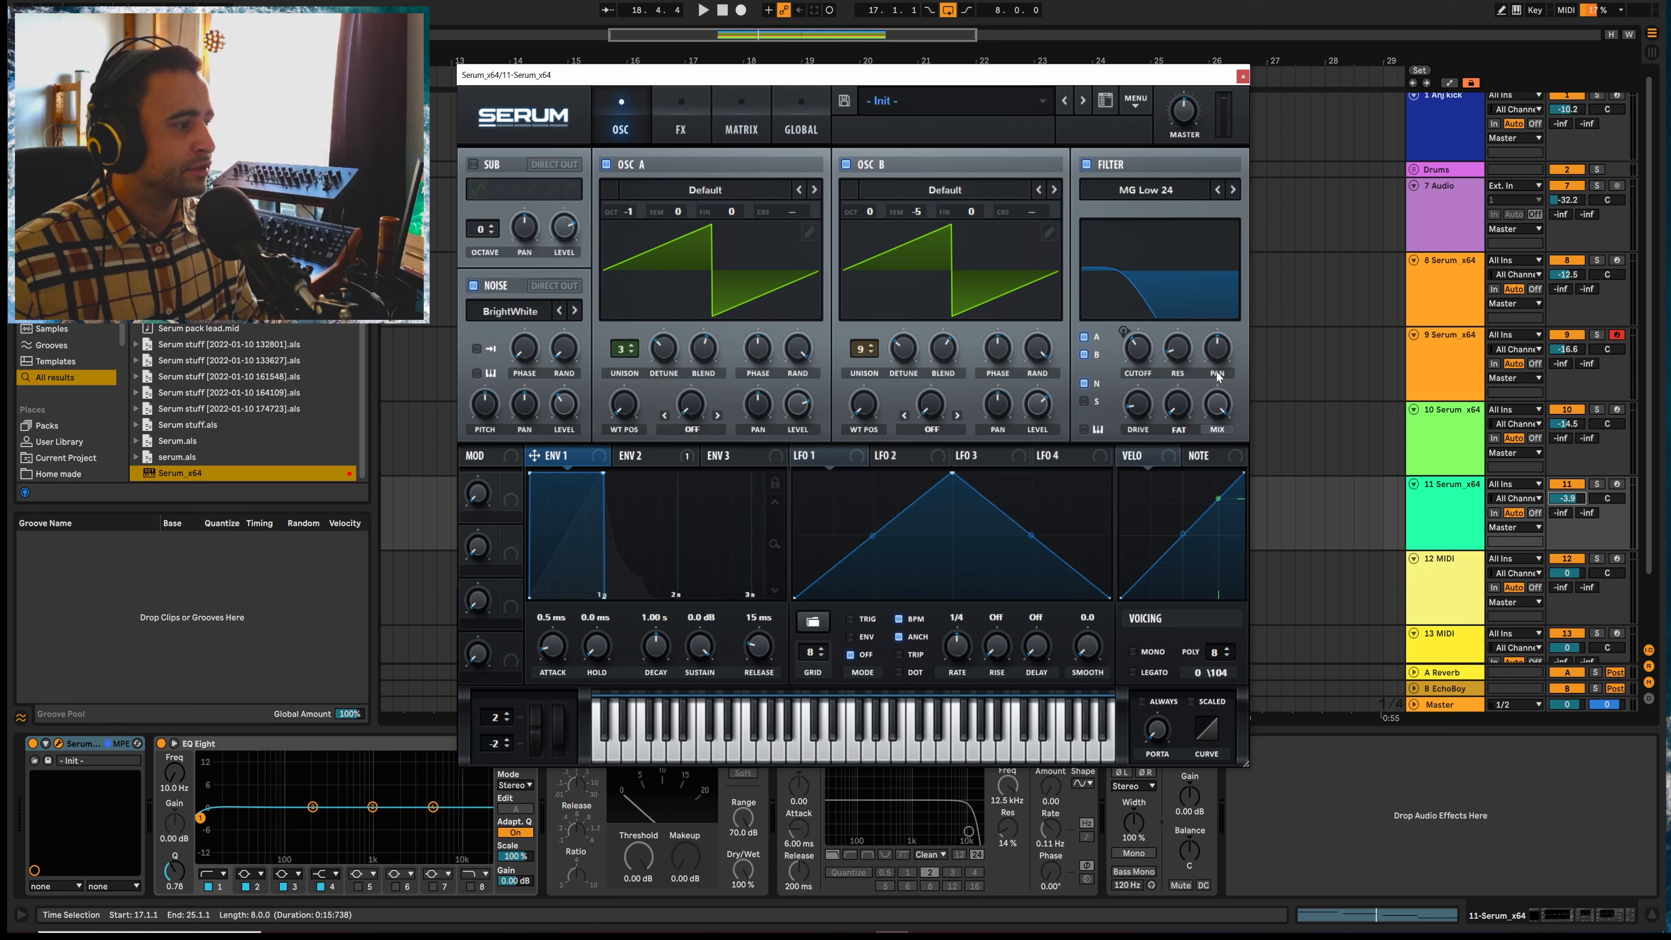
{"action": "left_click", "coordinate": [635, 455]}
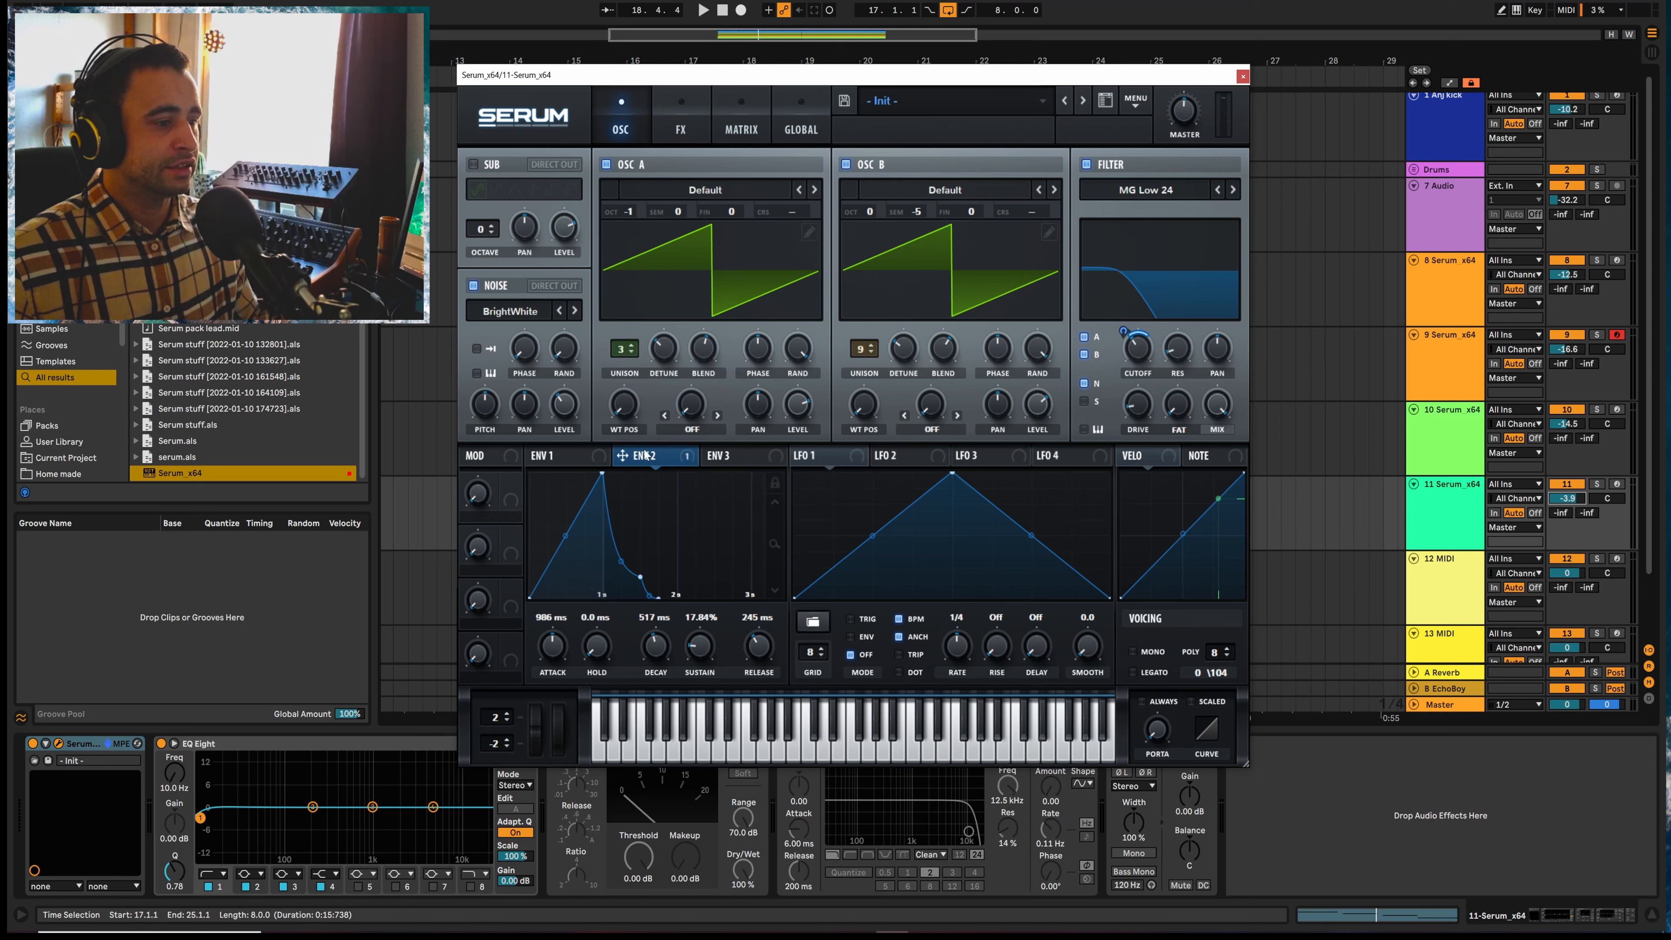
{"action": "right_click", "coordinate": [658, 453]}
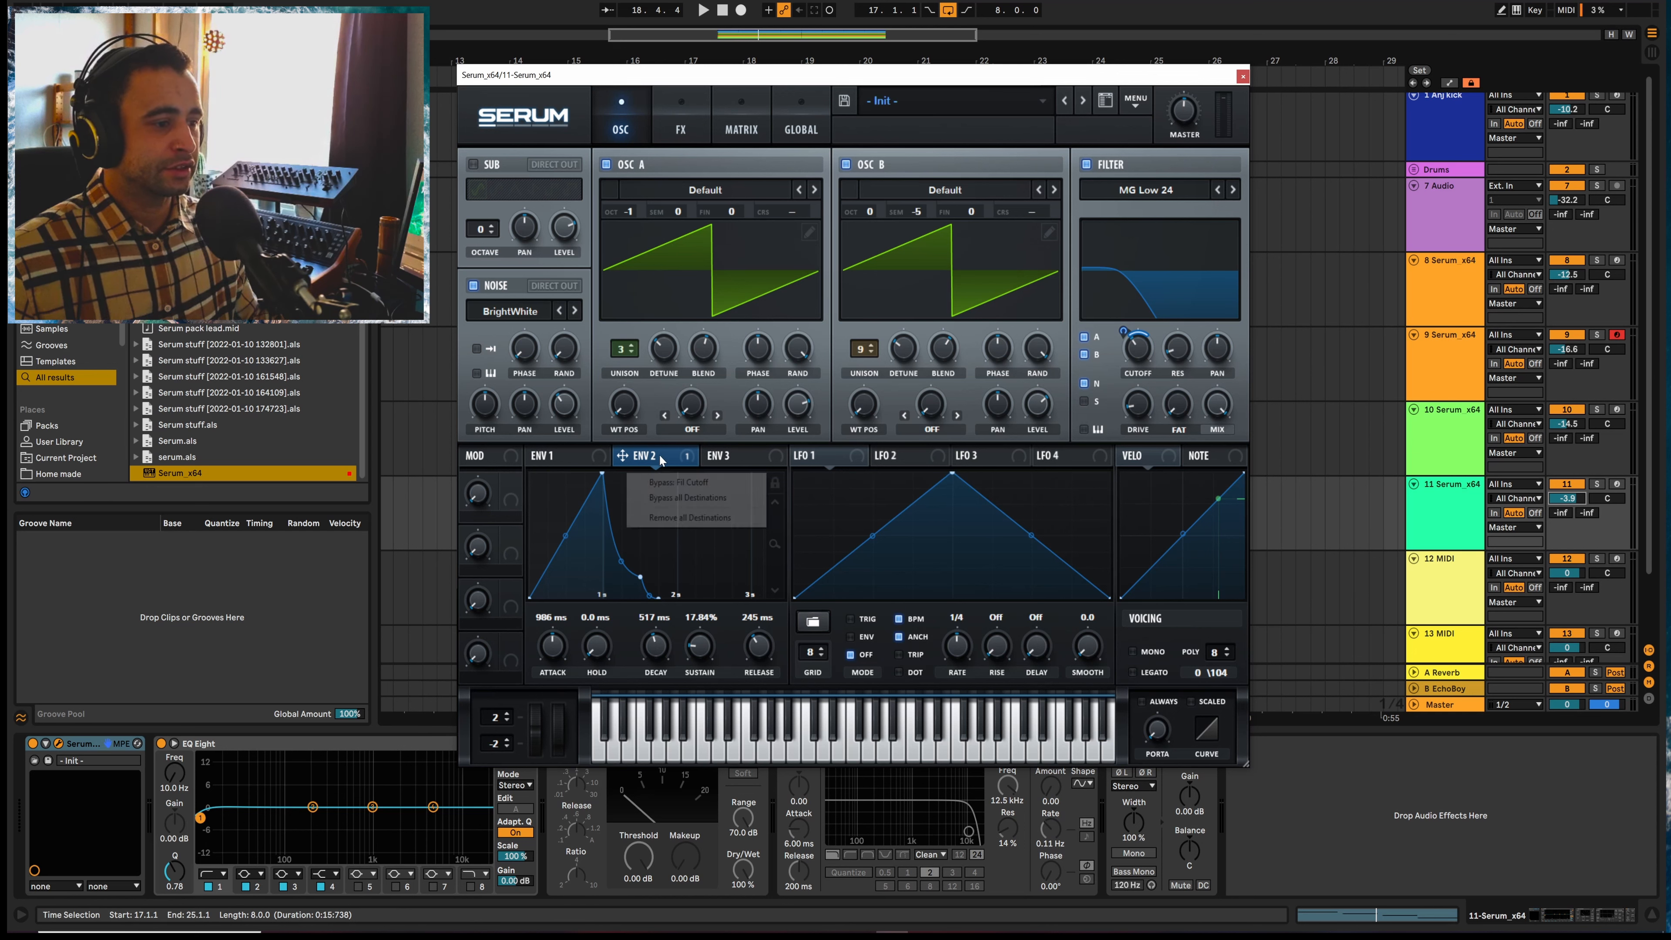
{"action": "left_click", "coordinate": [670, 518]}
{"action": "left_click_drag", "start_coordinate": [1065, 397], "coordinate": [1118, 368]}
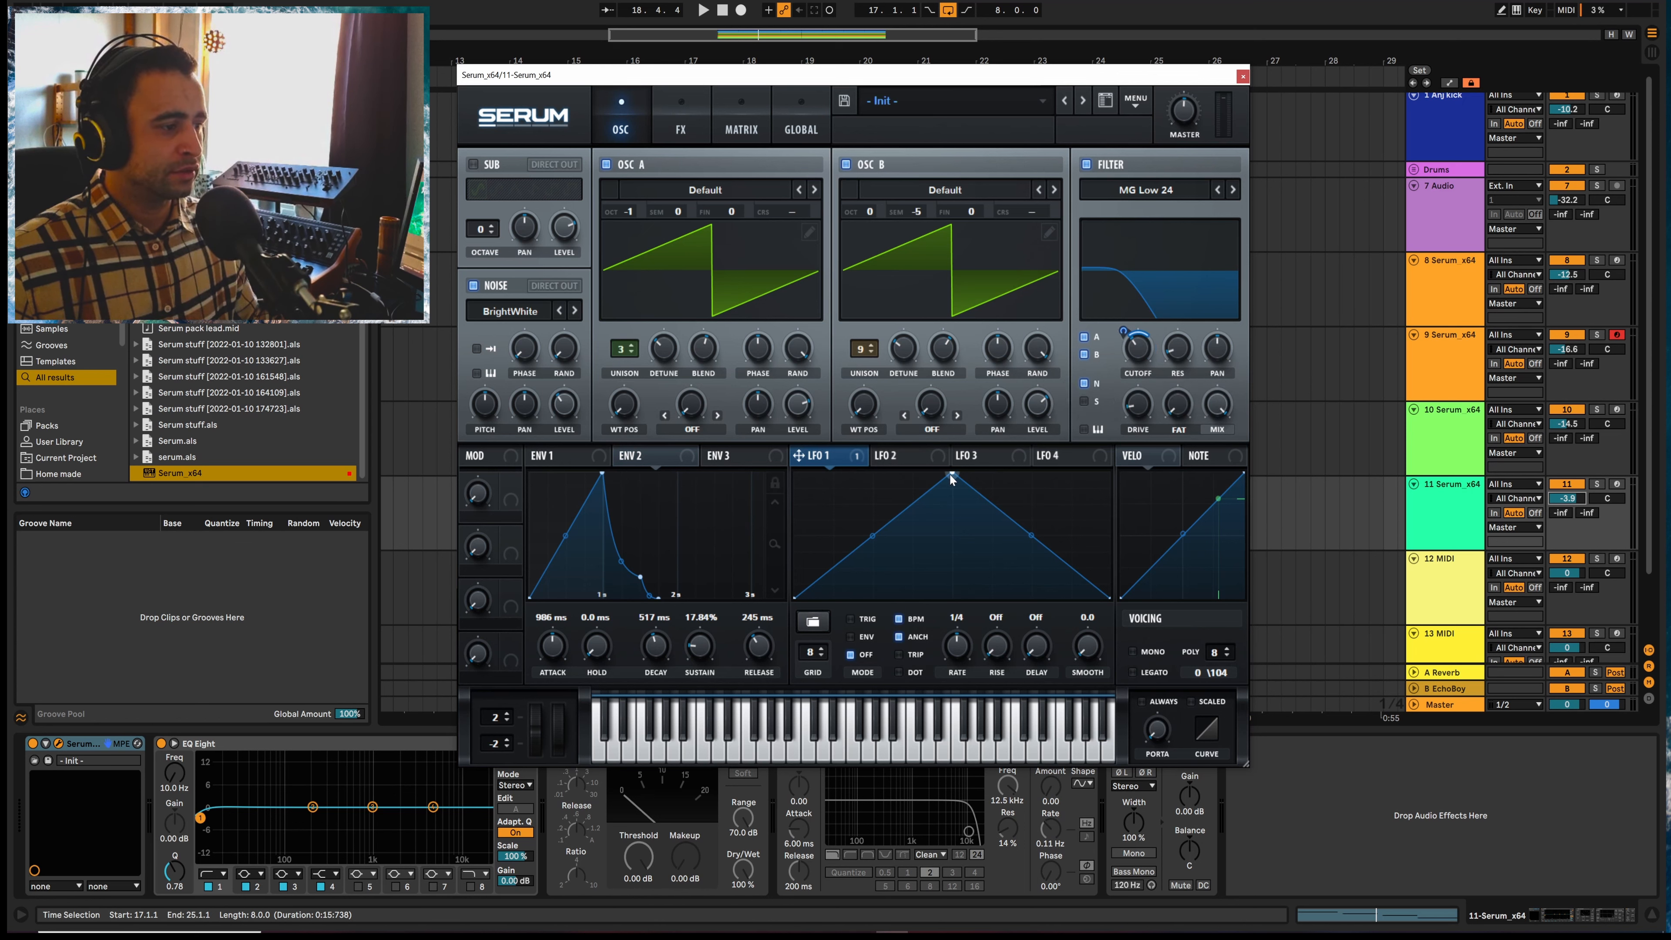
Reshape LFO 1 to peak a quarter of the way through with a curved fall, and set its rate to 4 bar
{"action": "left_click_drag", "start_coordinate": [952, 475], "coordinate": [910, 473]}
{"action": "left_click_drag", "start_coordinate": [1012, 537], "coordinate": [979, 563]}
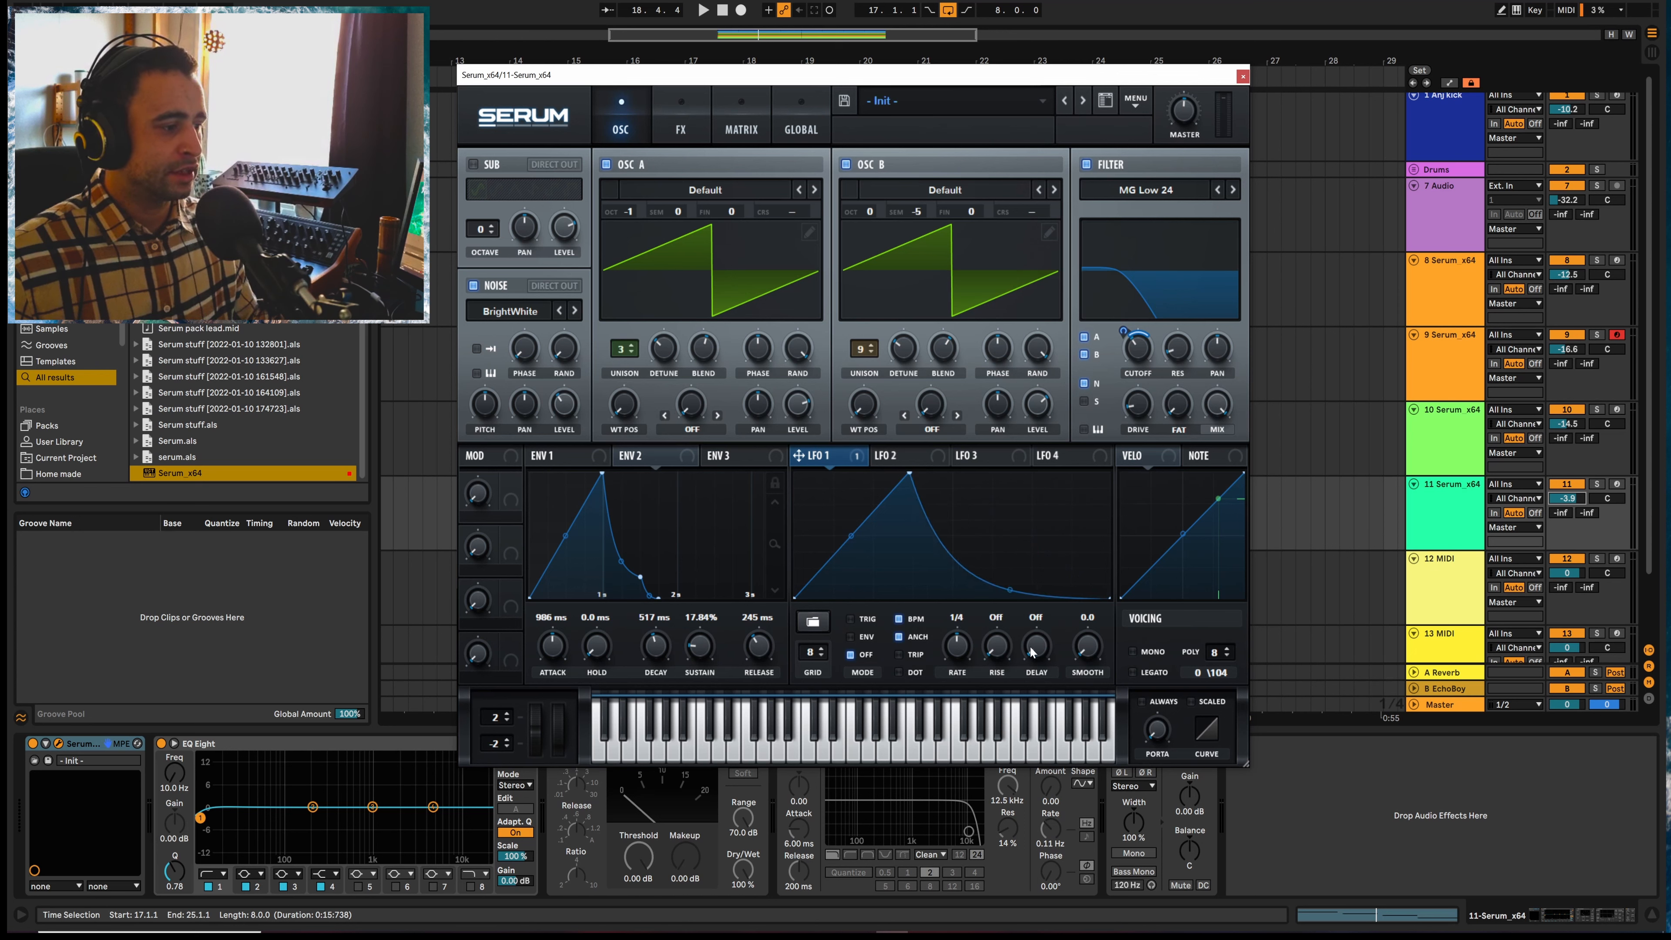
{"action": "key", "text": "space"}
{"action": "left_click_drag", "start_coordinate": [1032, 652], "coordinate": [958, 670]}
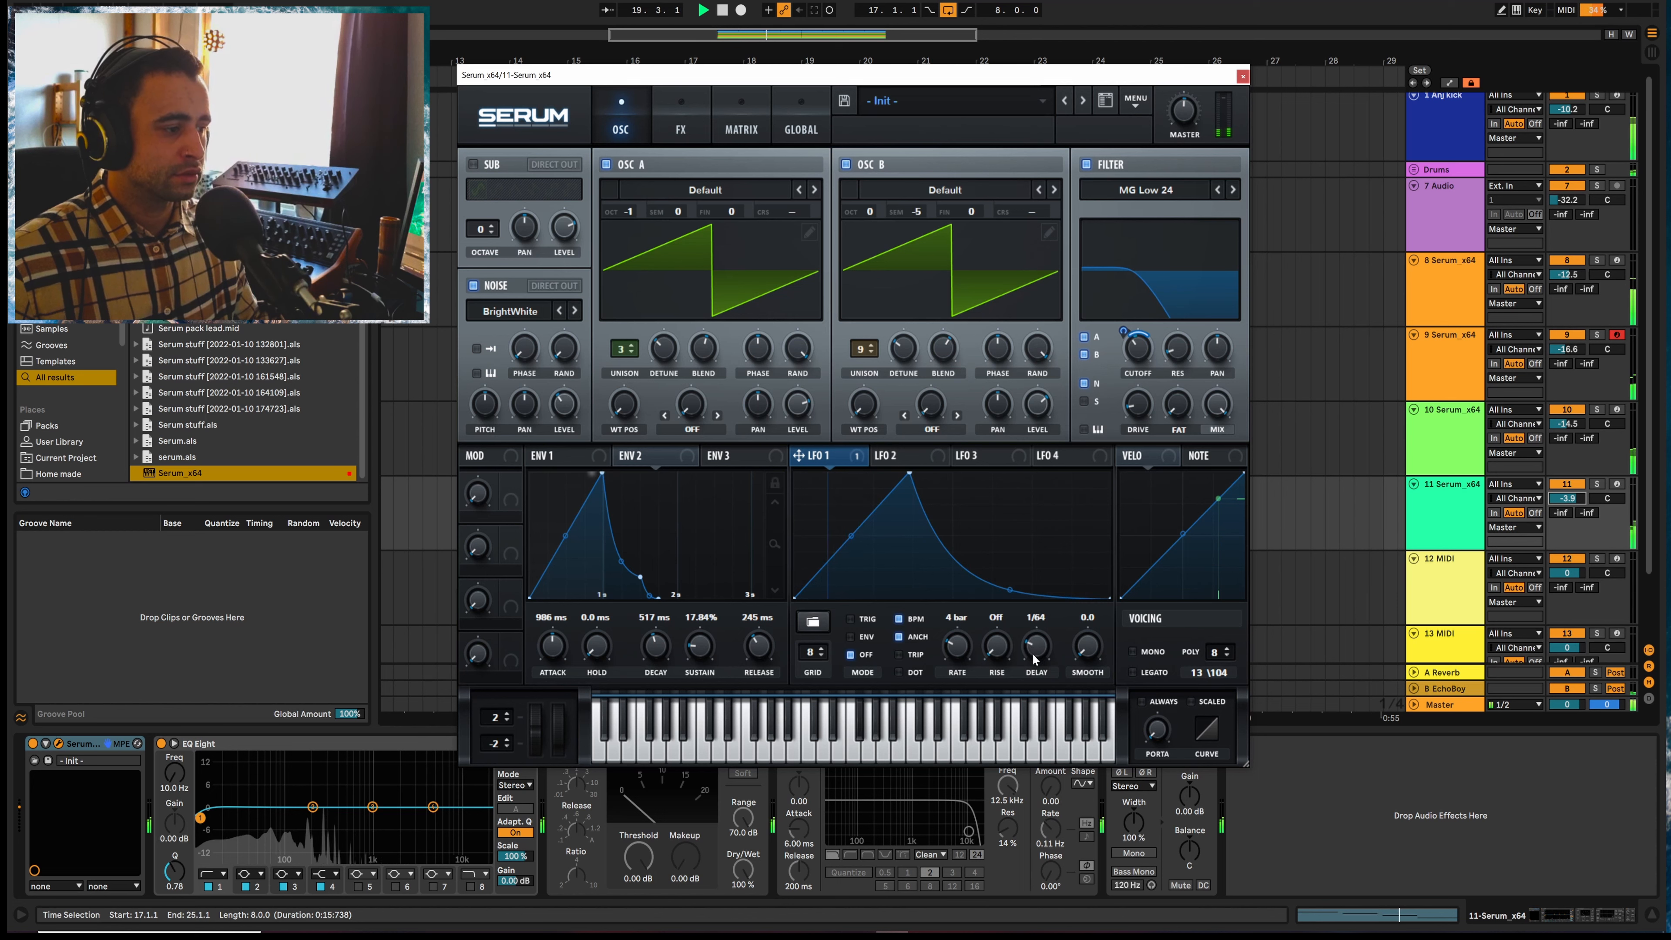
{"action": "left_click_drag", "start_coordinate": [1032, 645], "coordinate": [1033, 689]}
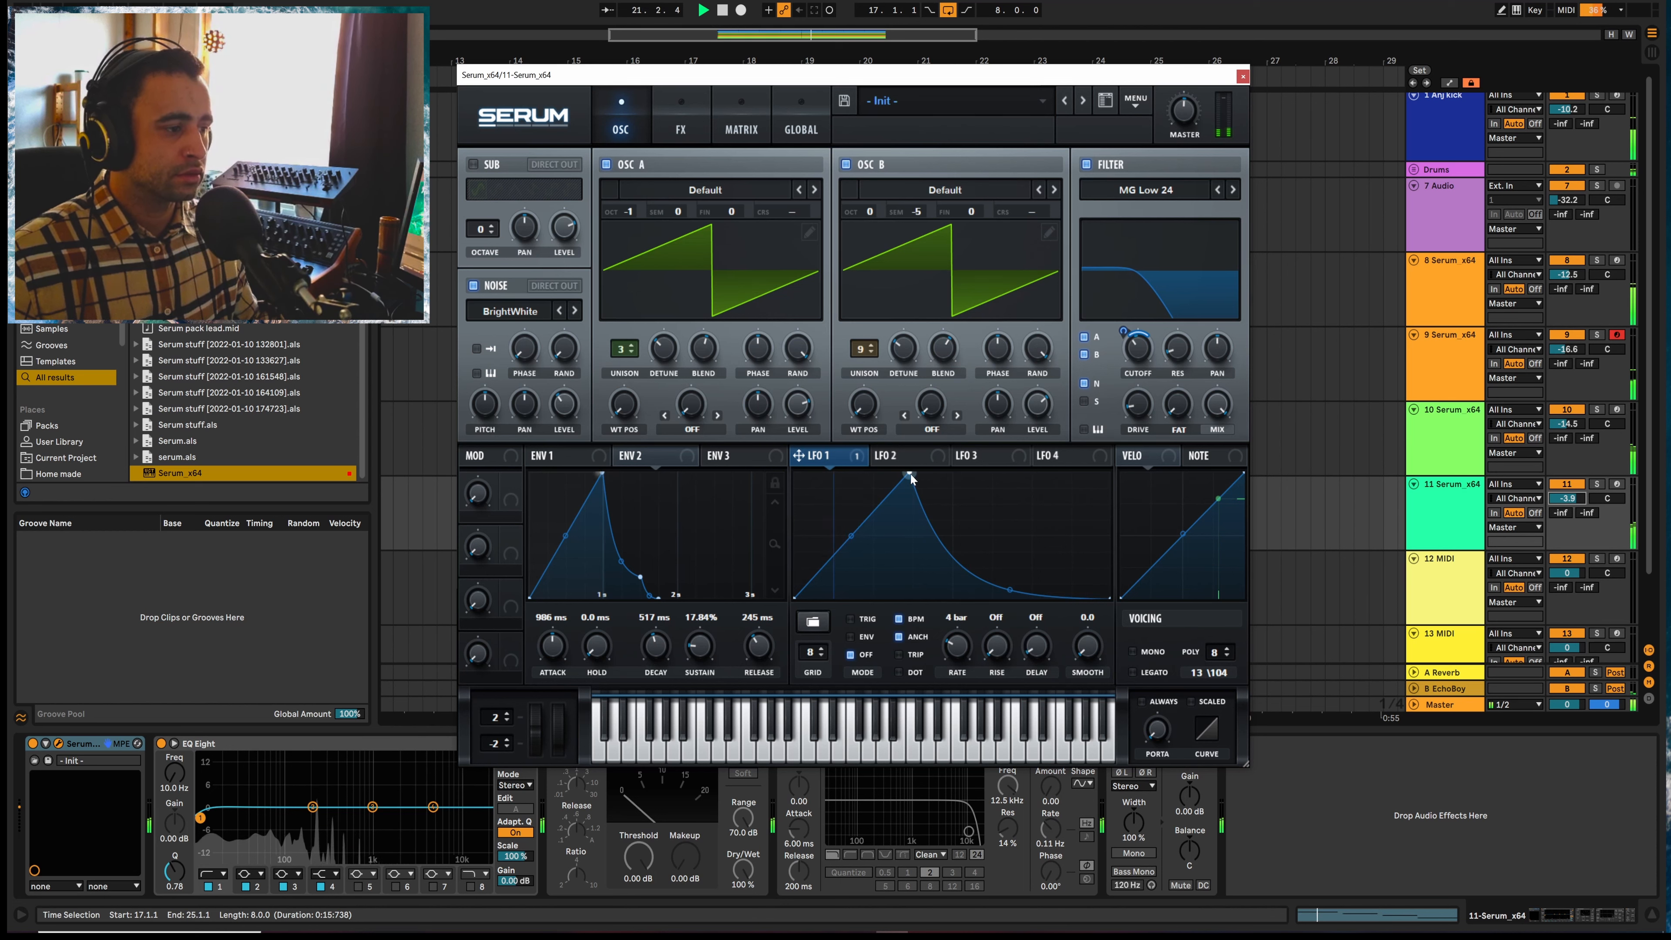
{"action": "left_click_drag", "start_coordinate": [909, 474], "coordinate": [873, 480]}
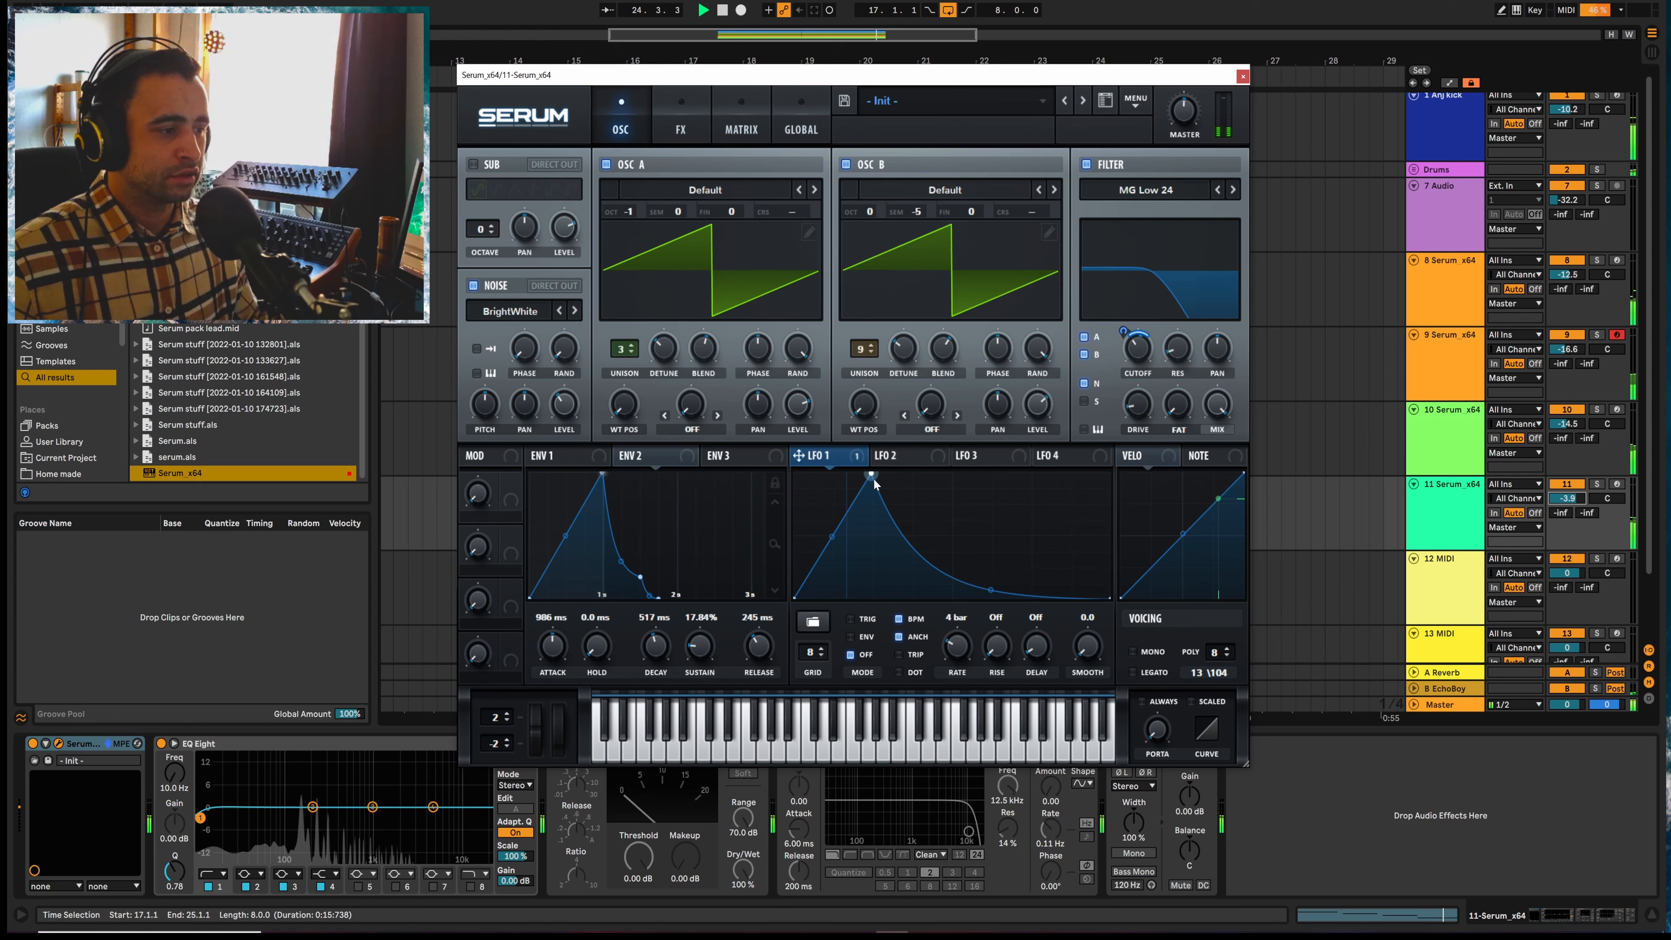
{"action": "key", "text": "space"}
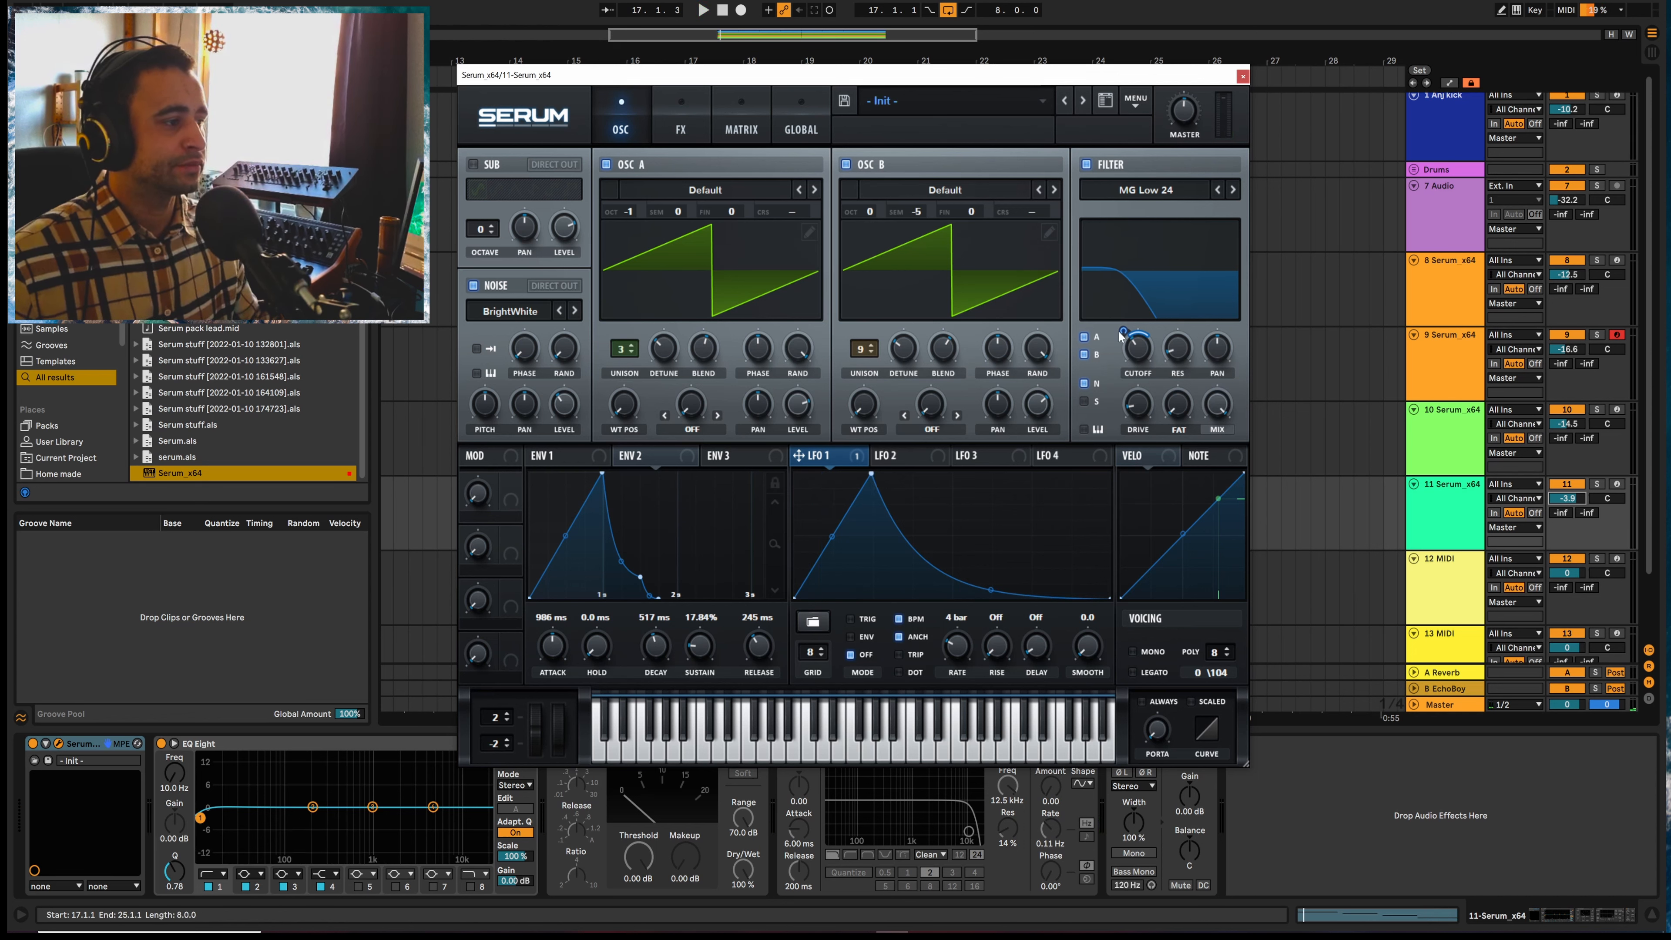
Audition LFO 1 at a rate of 8 bar and return it to 4 bar
{"action": "key", "text": "space"}
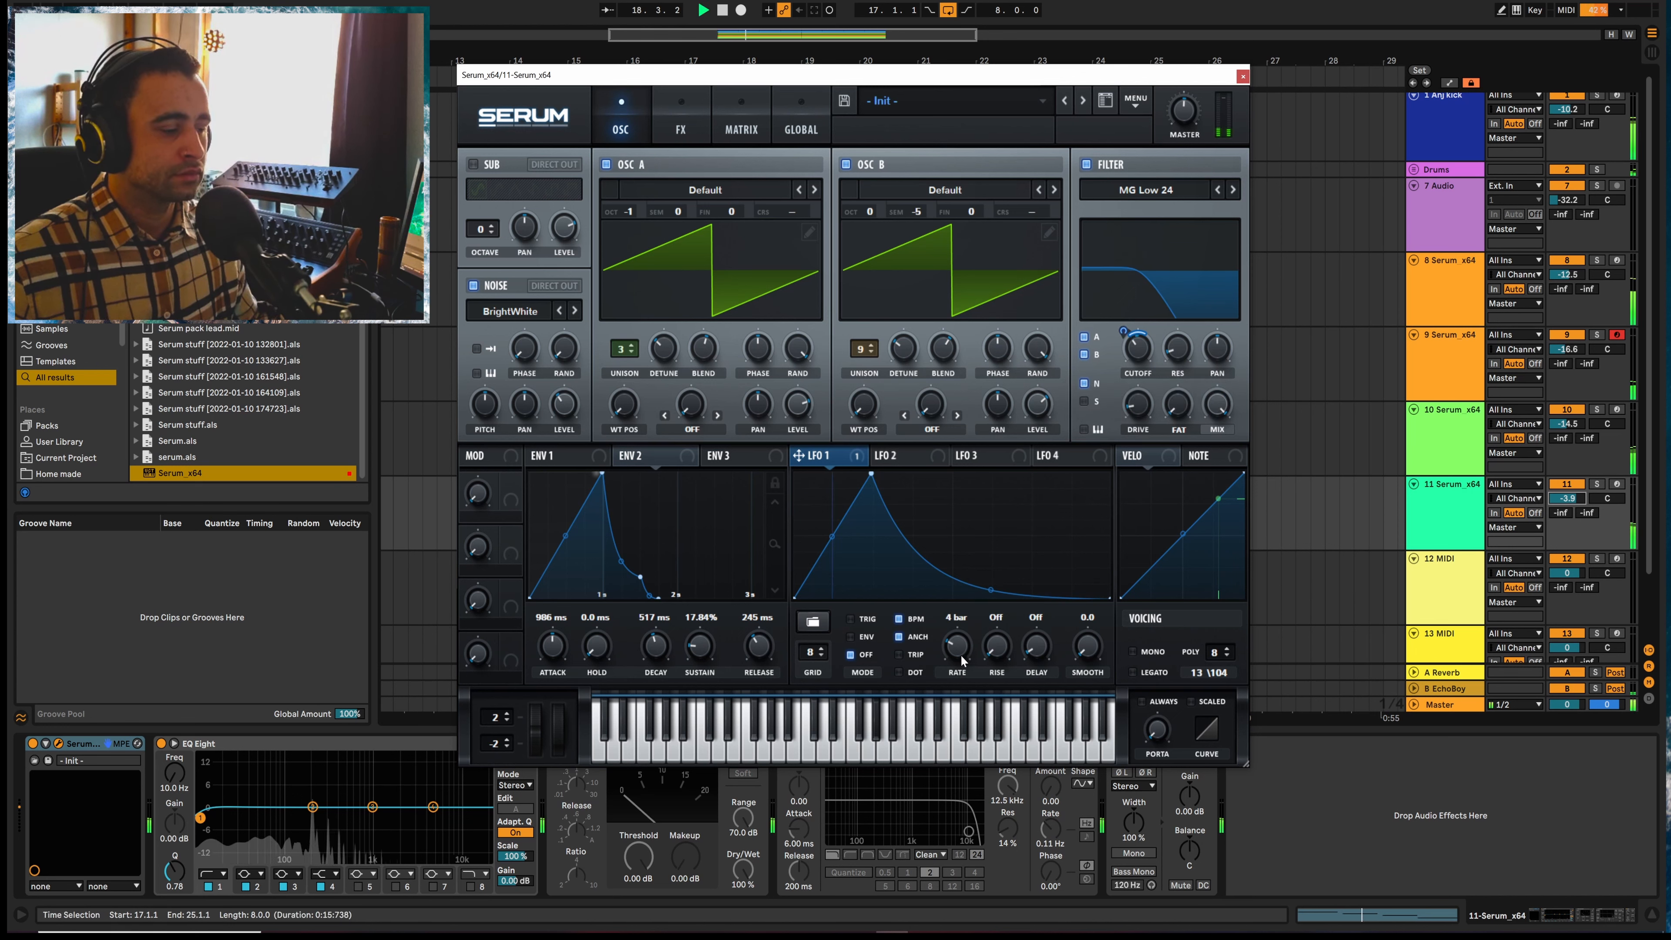
{"action": "left_click_drag", "start_coordinate": [962, 660], "coordinate": [958, 671]}
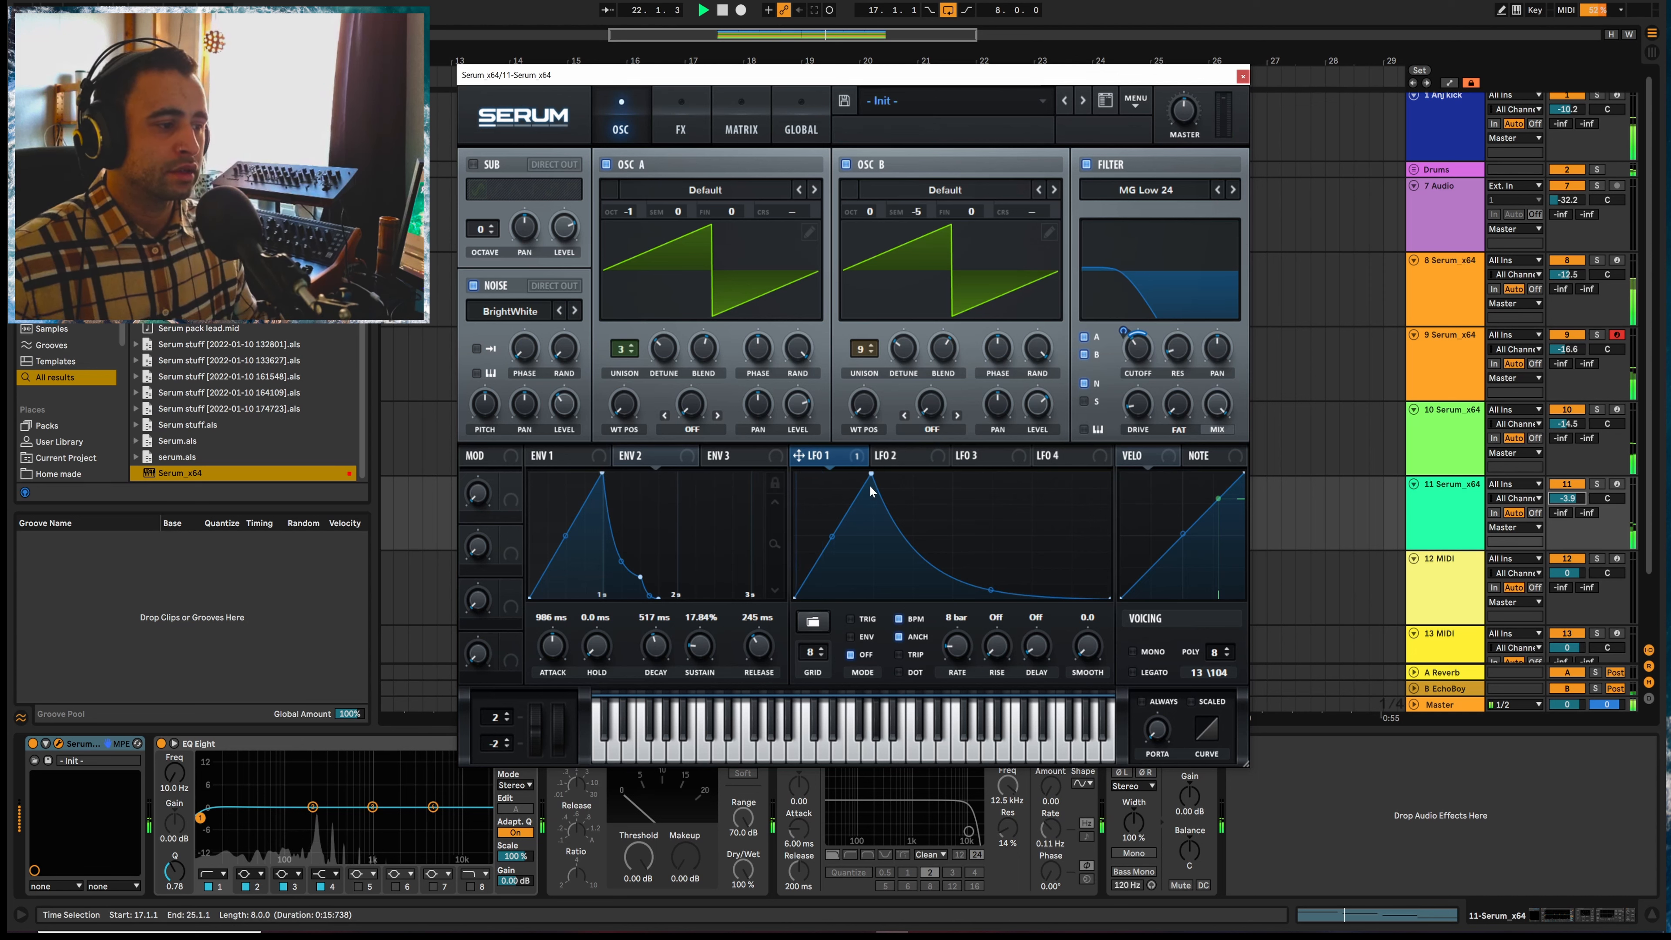
{"action": "left_click_drag", "start_coordinate": [957, 660], "coordinate": [958, 653]}
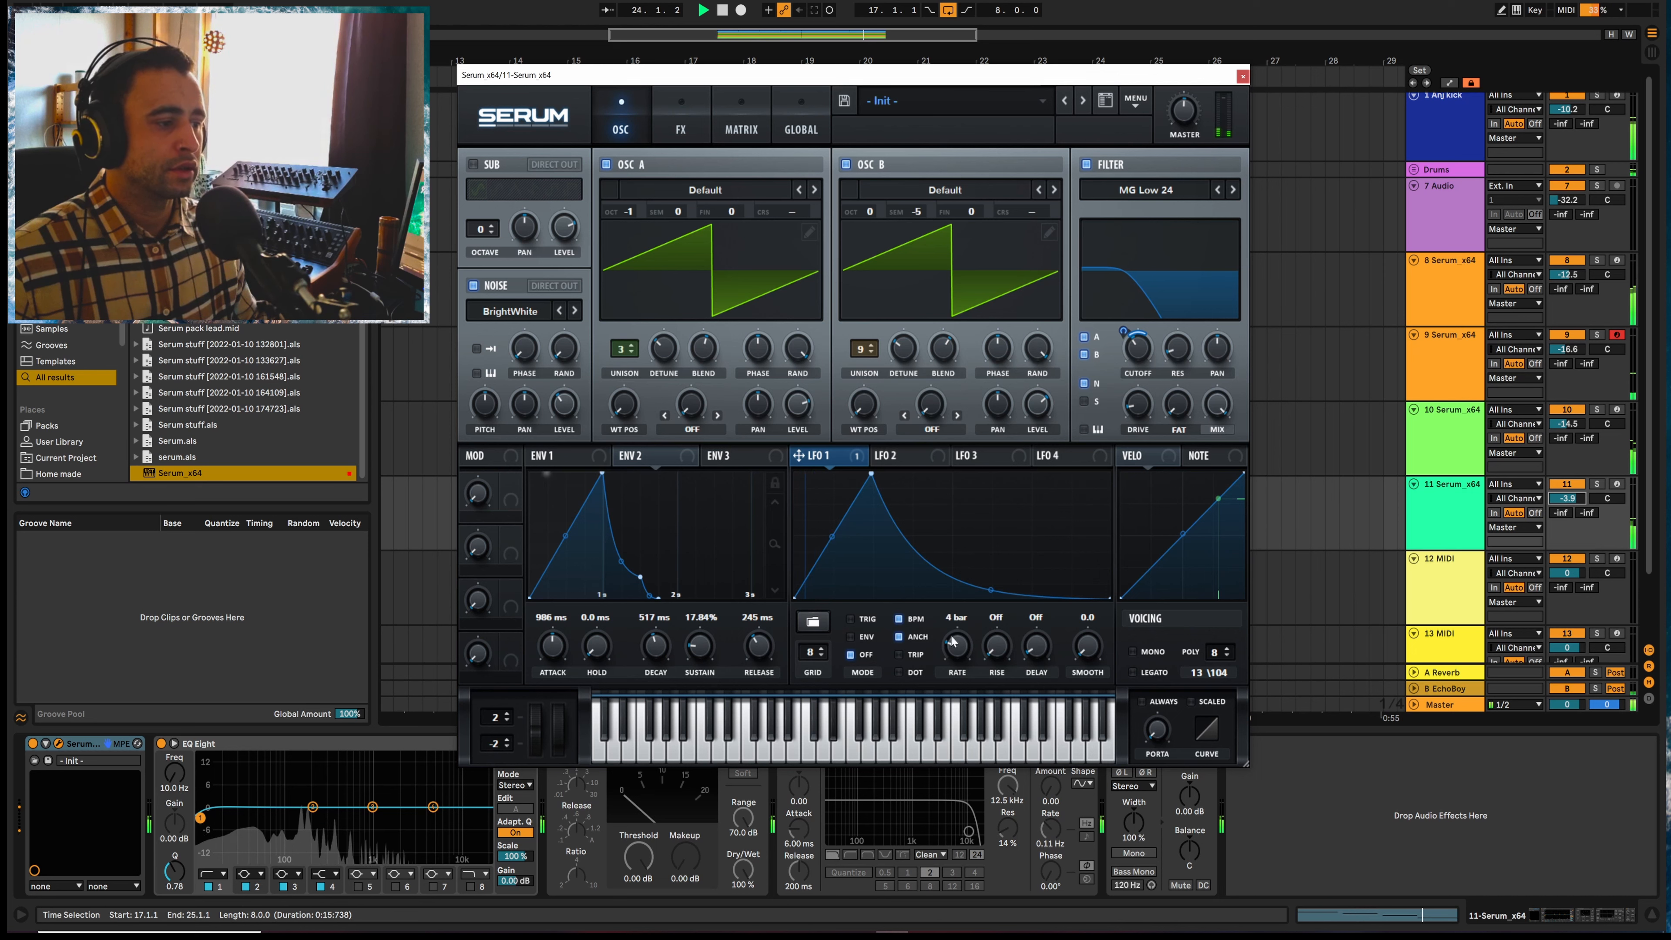
{"action": "key", "text": "space"}
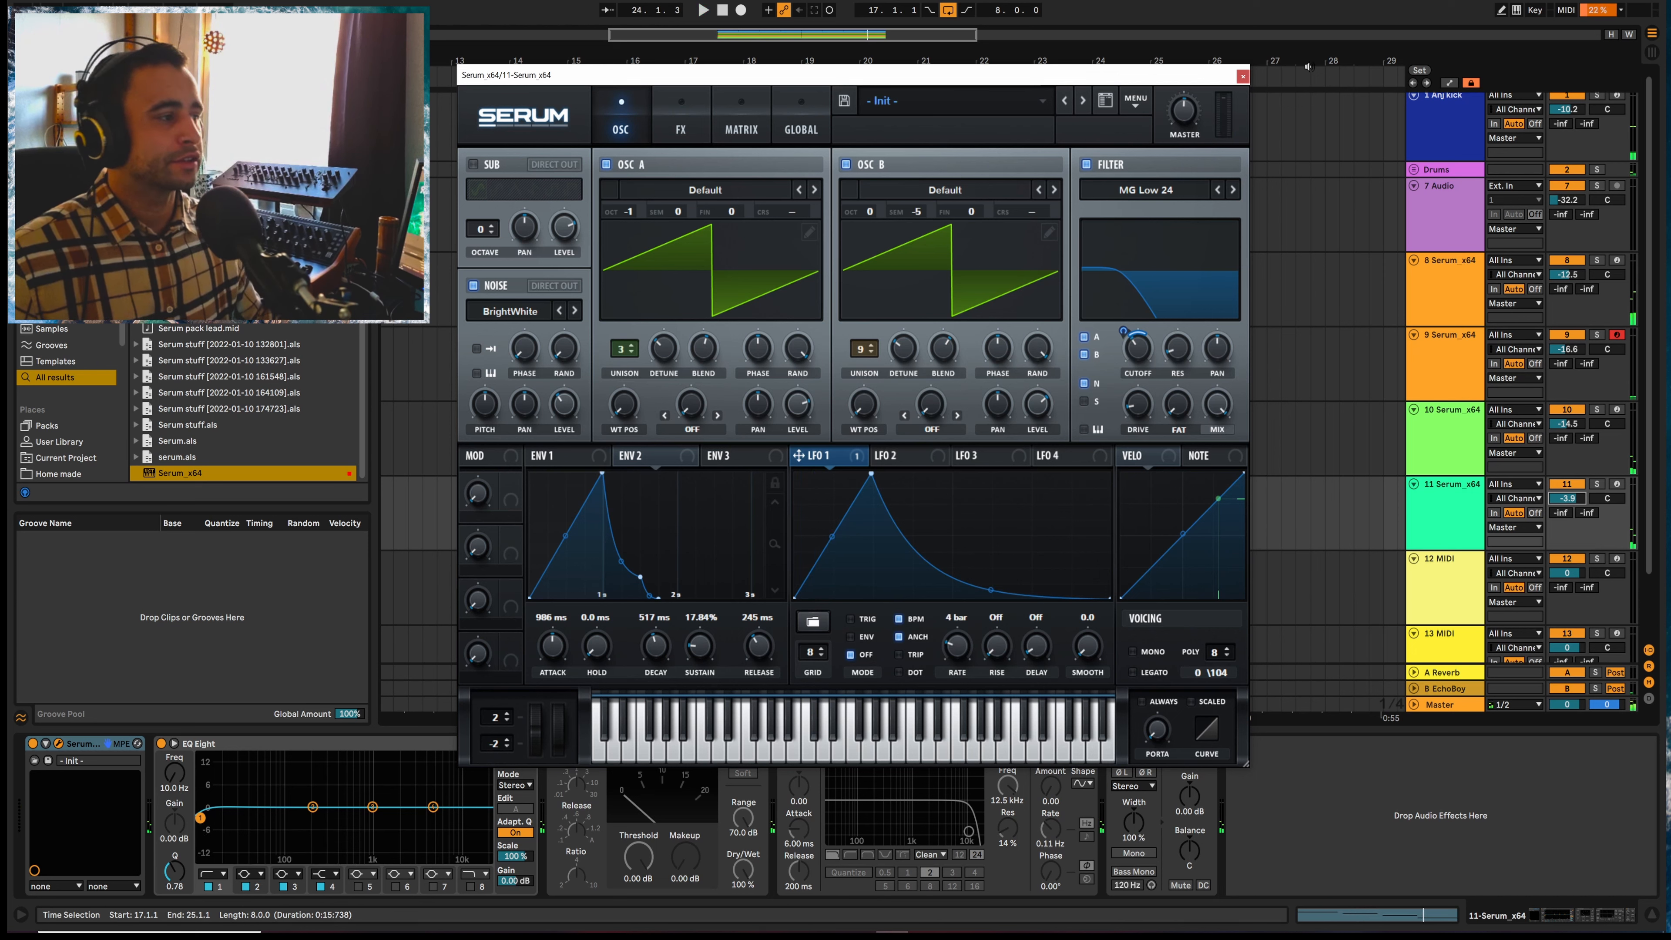
Close the synth, open track 11's clip for note editing and duplicate the first A#3 note up to D#4
{"action": "left_click", "coordinate": [1243, 76]}
{"action": "double_click", "coordinate": [1008, 497]}
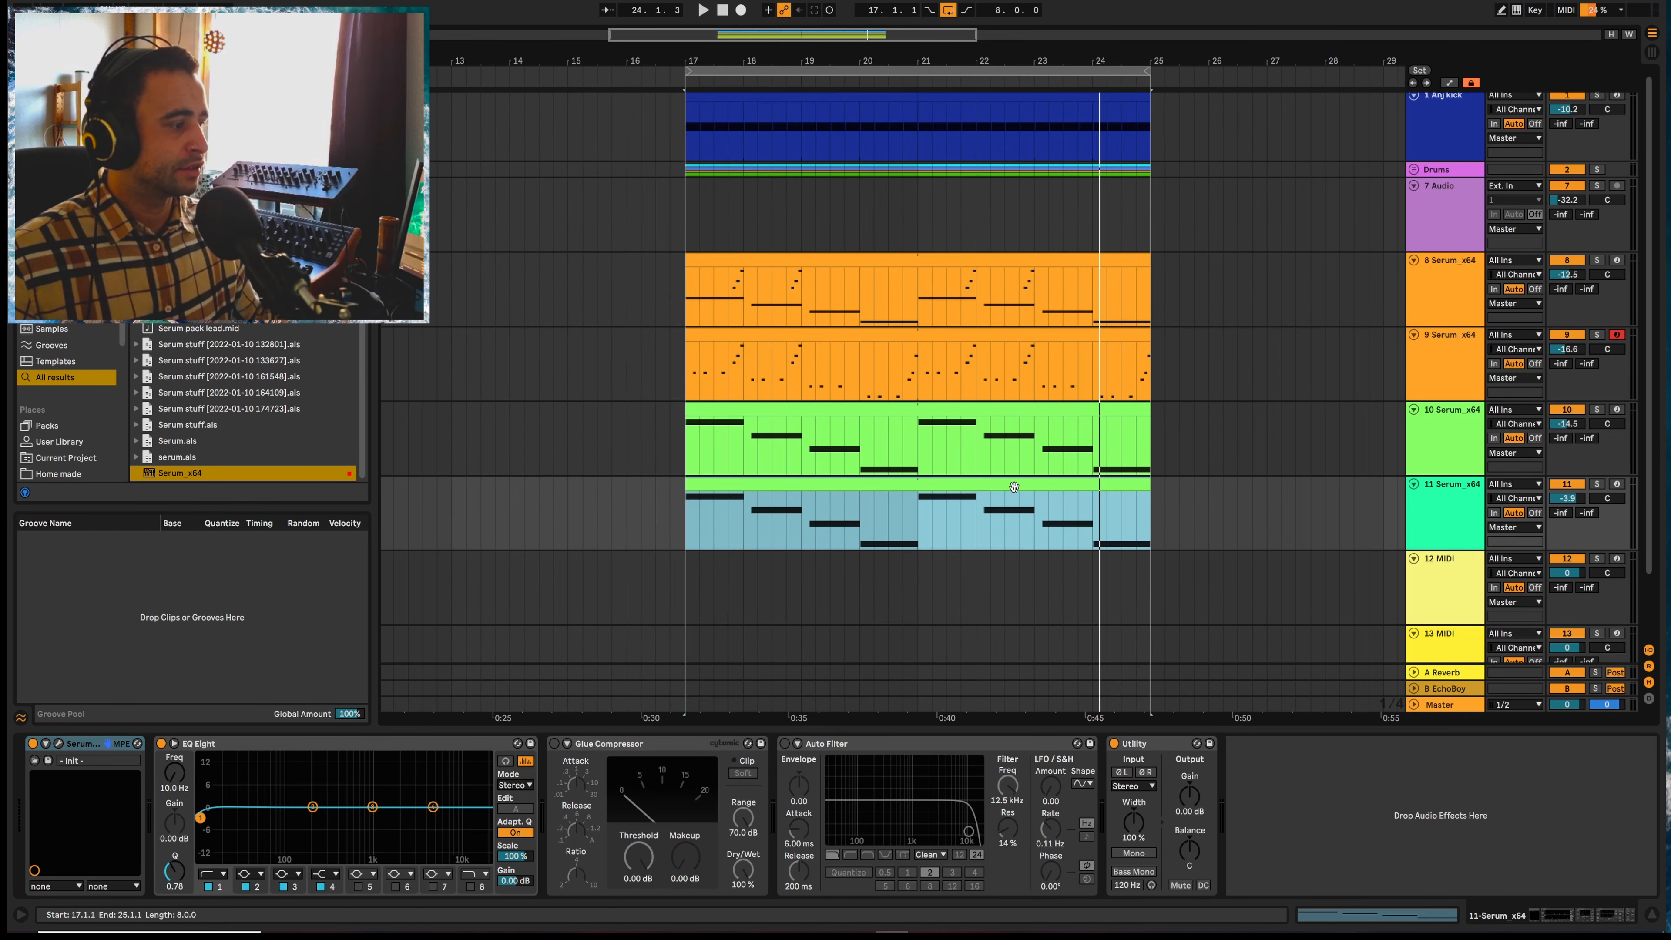
{"action": "scroll", "coordinate": [575, 543], "scroll_direction": "up", "scroll_amount": 3}
{"action": "scroll", "coordinate": [575, 542], "scroll_direction": "up", "scroll_amount": 5}
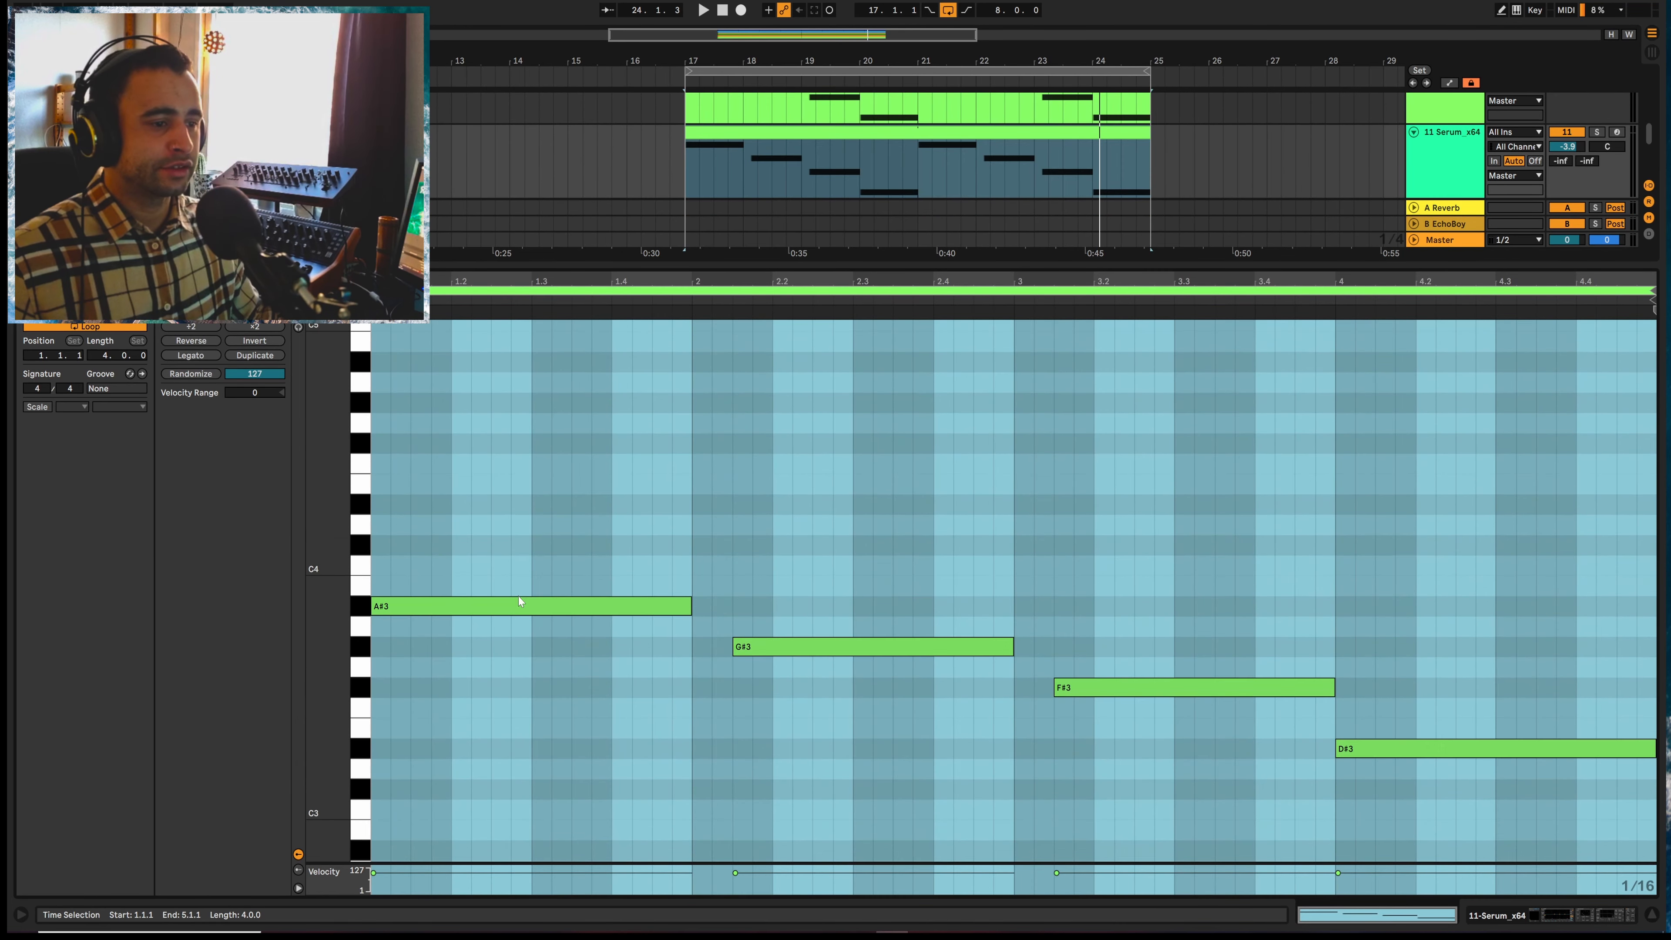
{"action": "key", "text": "ctrl+a"}
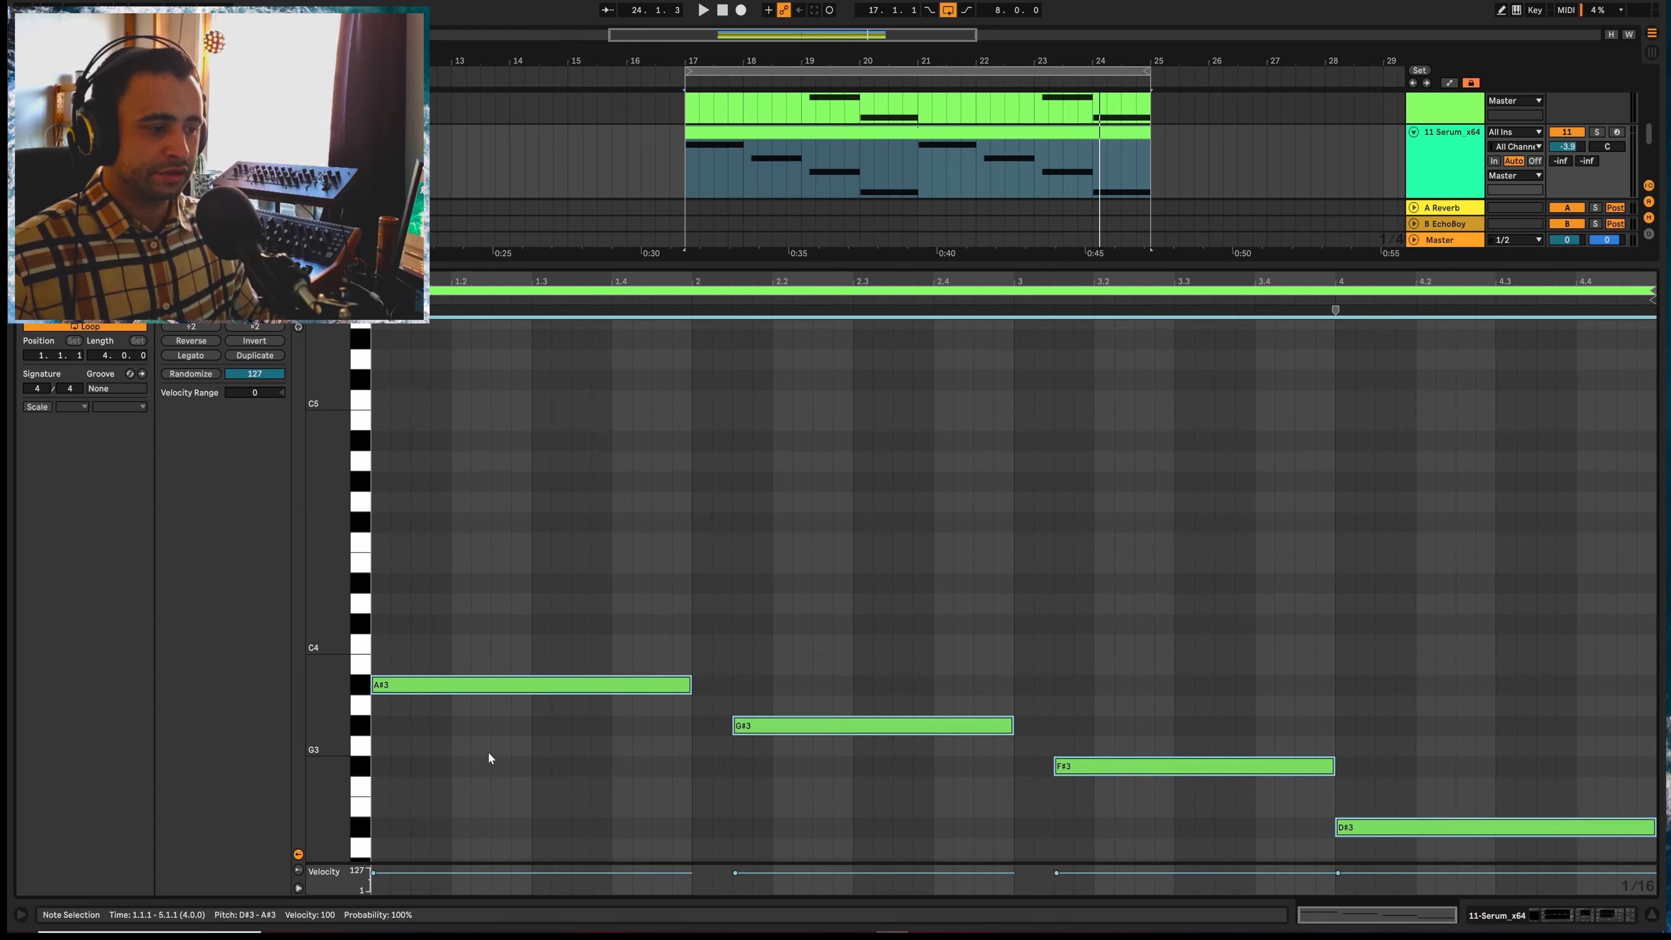
{"action": "left_click", "coordinate": [488, 751]}
{"action": "left_click_drag", "start_coordinate": [441, 686], "coordinate": [448, 590]}
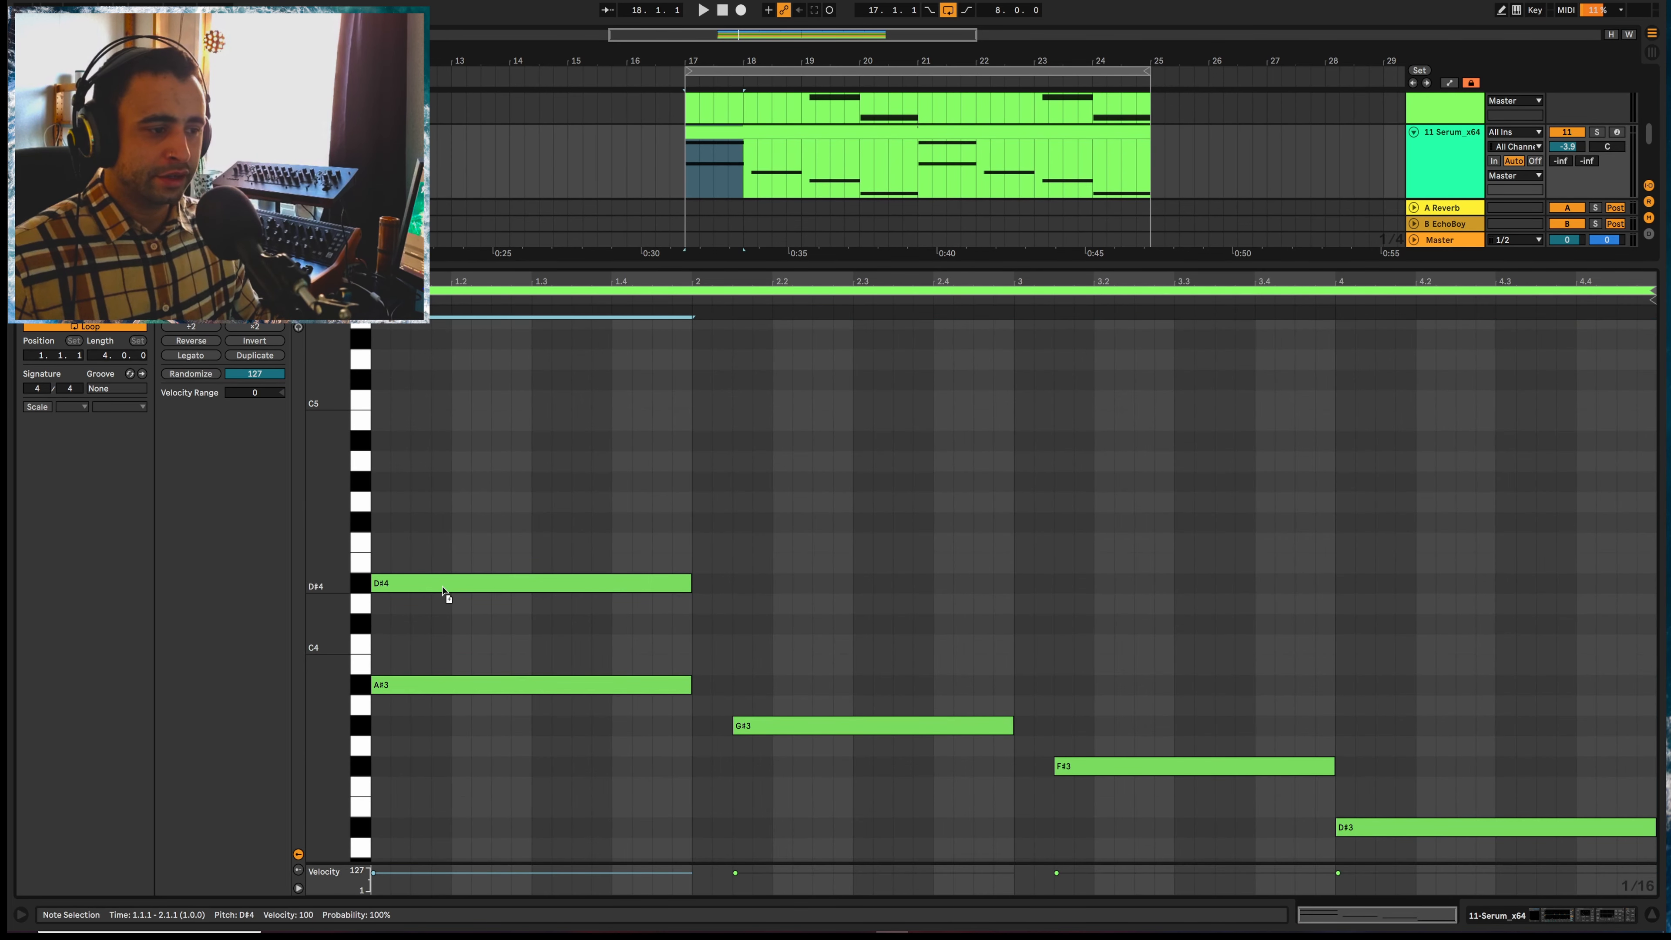
Duplicate the second bar's G#3 note up to D#4 and audition the harmony
{"action": "key", "text": "space"}
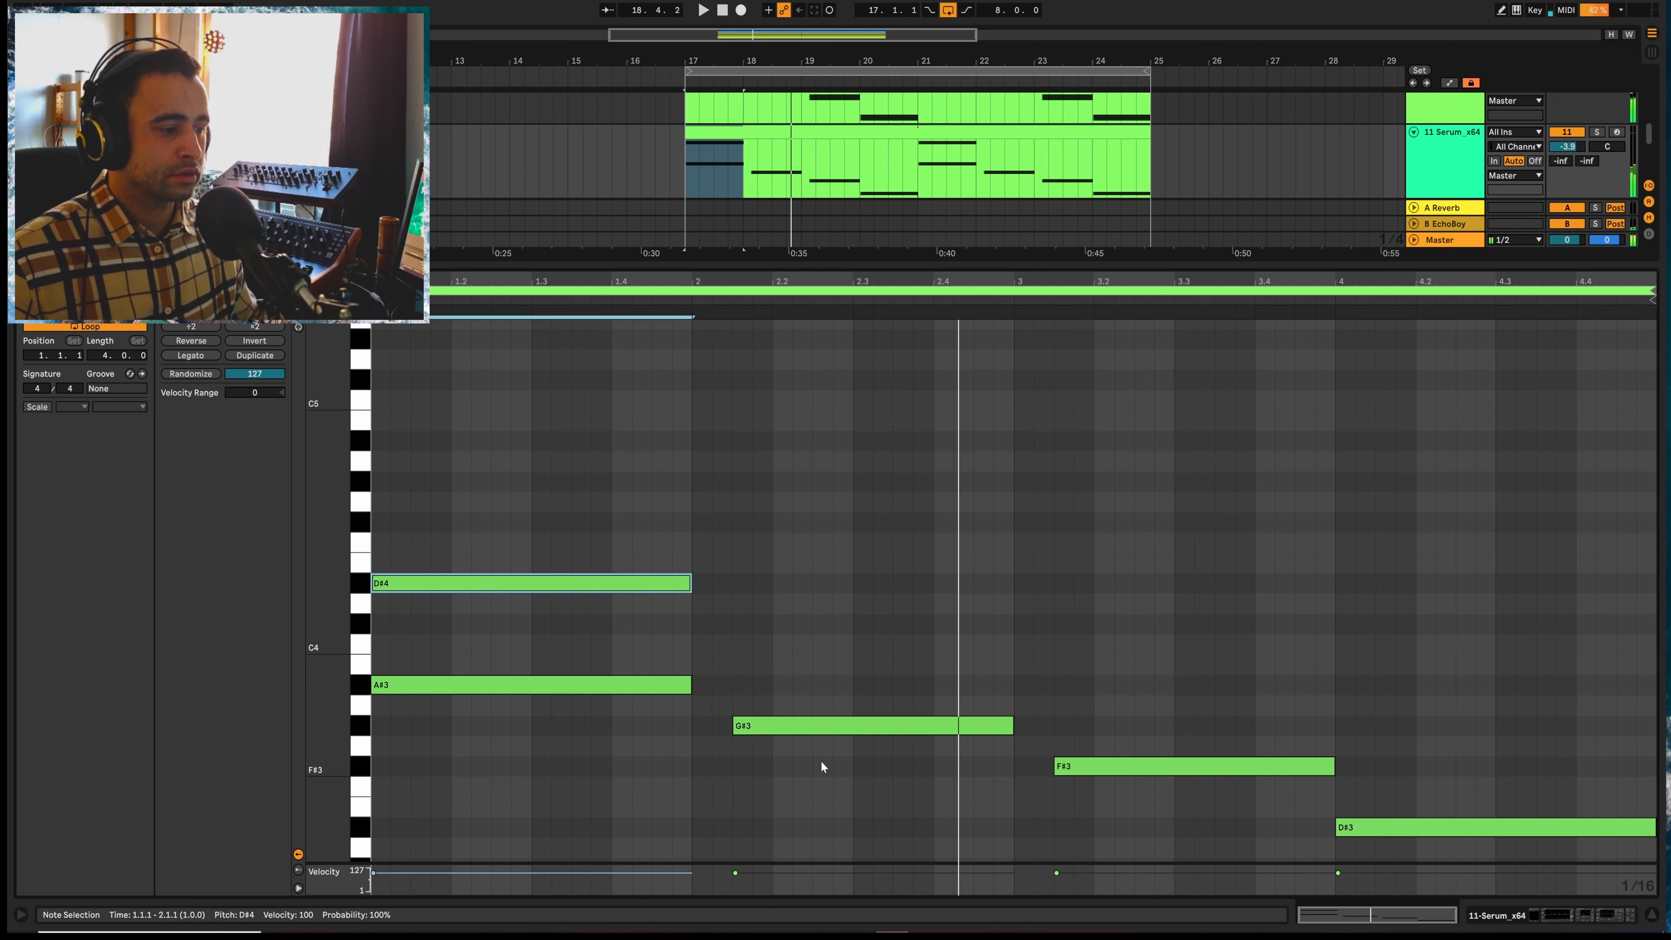
{"action": "key", "text": "space"}
{"action": "left_click", "coordinate": [811, 726]}
{"action": "left_click_drag", "start_coordinate": [809, 724], "coordinate": [813, 592]}
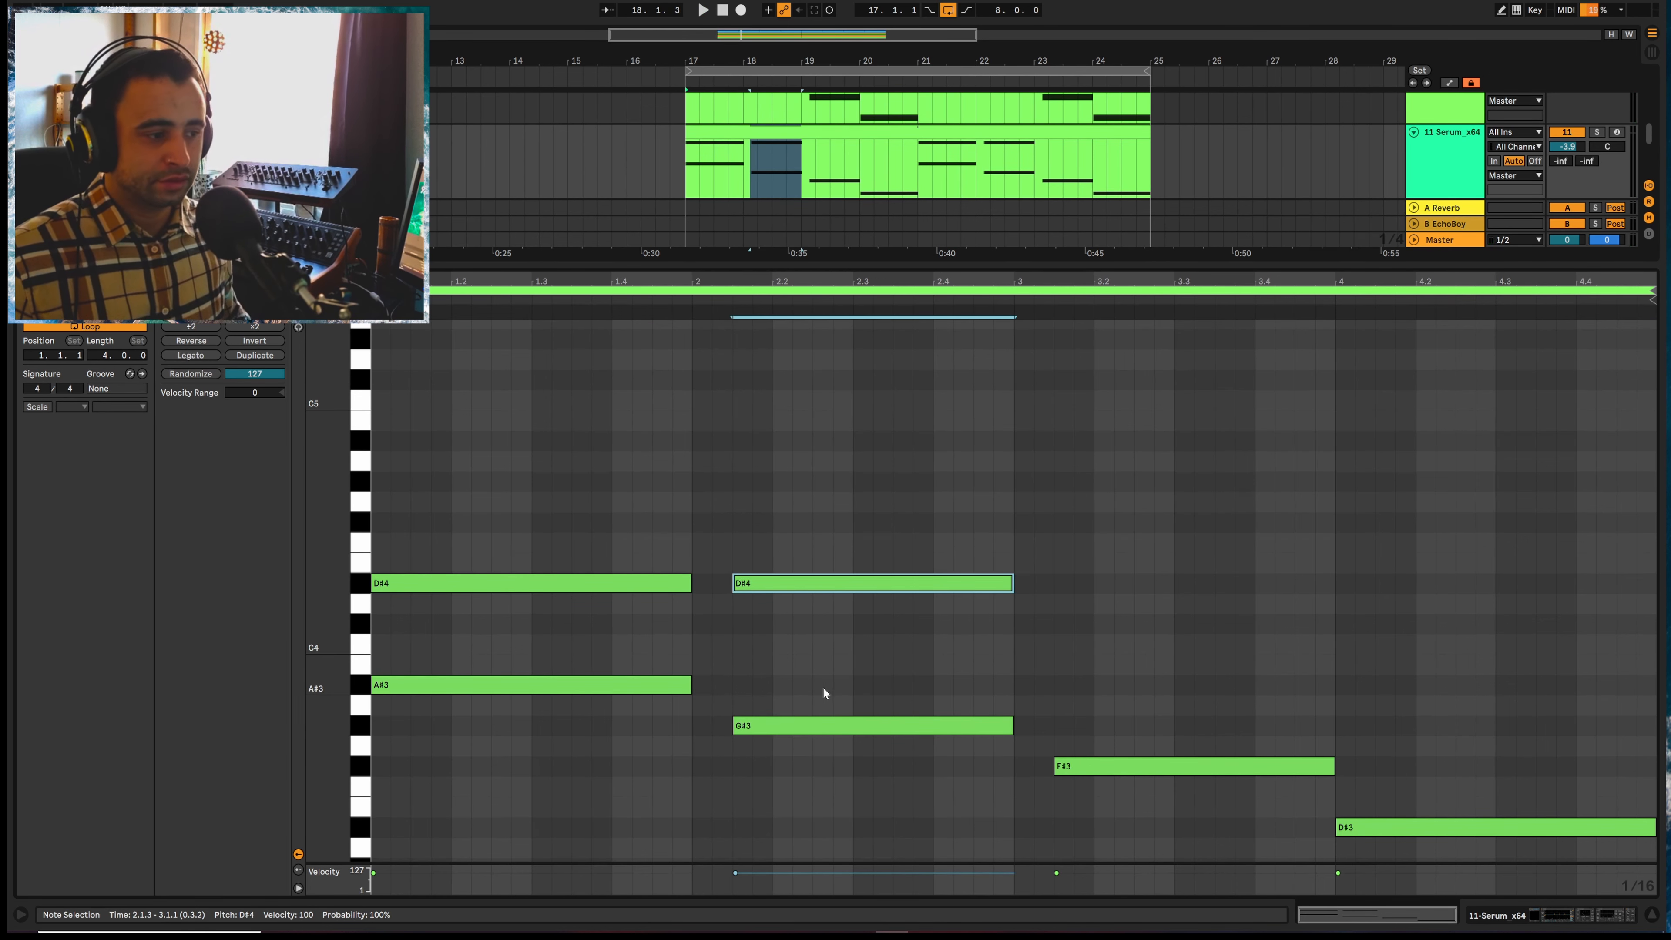
{"action": "key", "text": "space"}
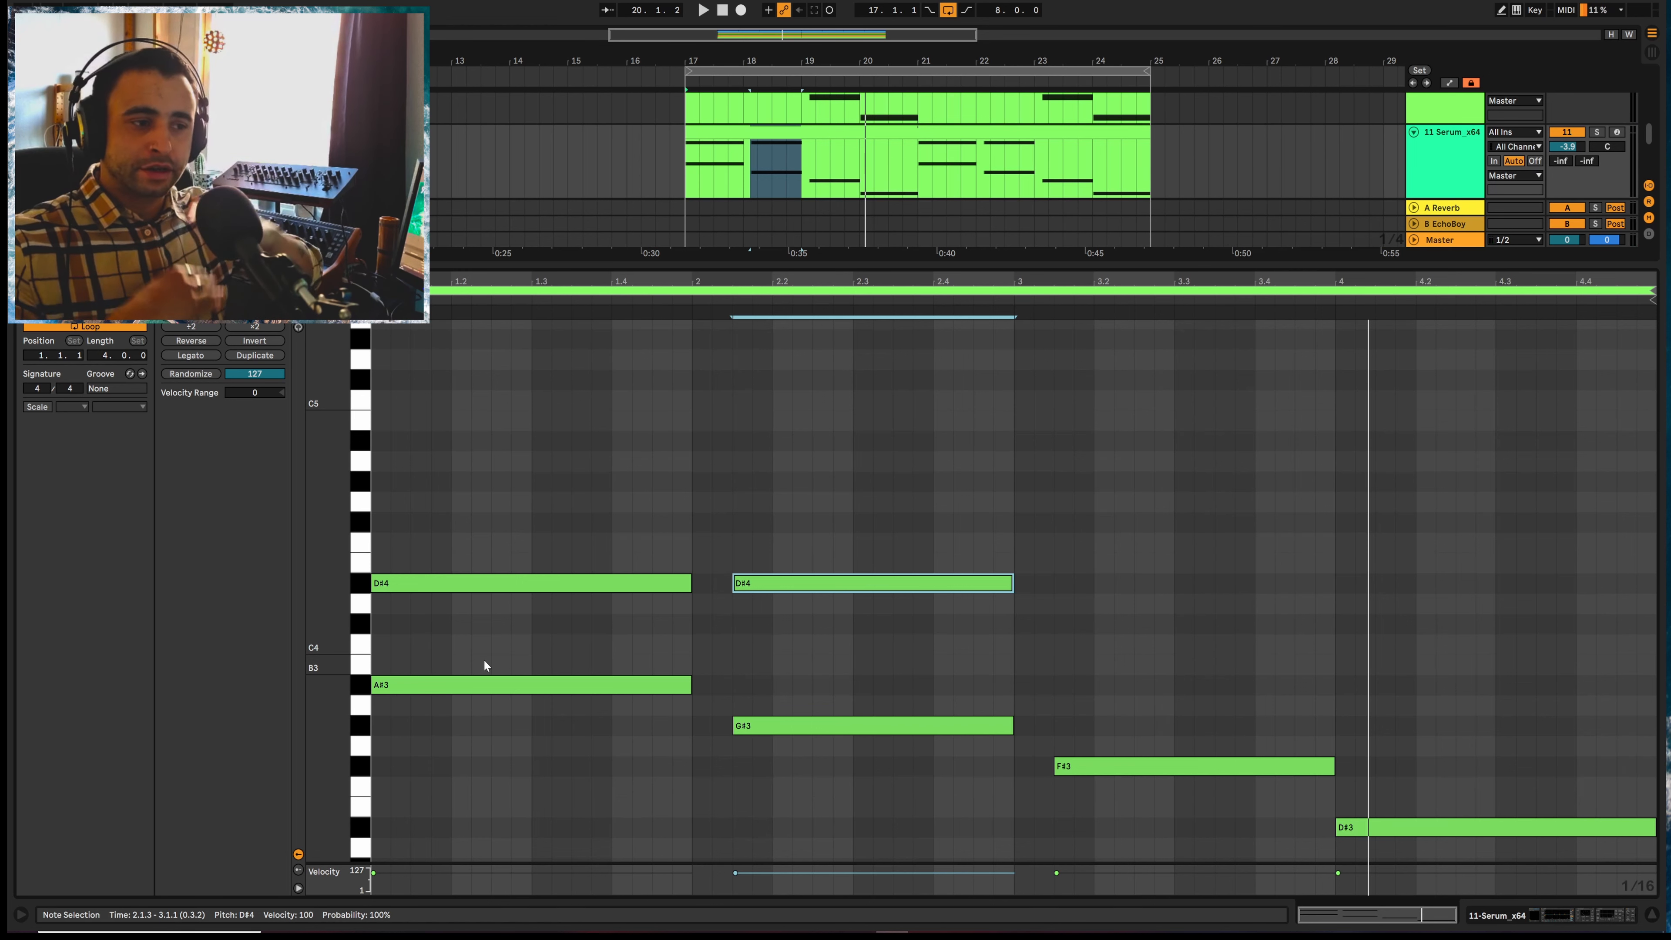
{"action": "left_click", "coordinate": [431, 684]}
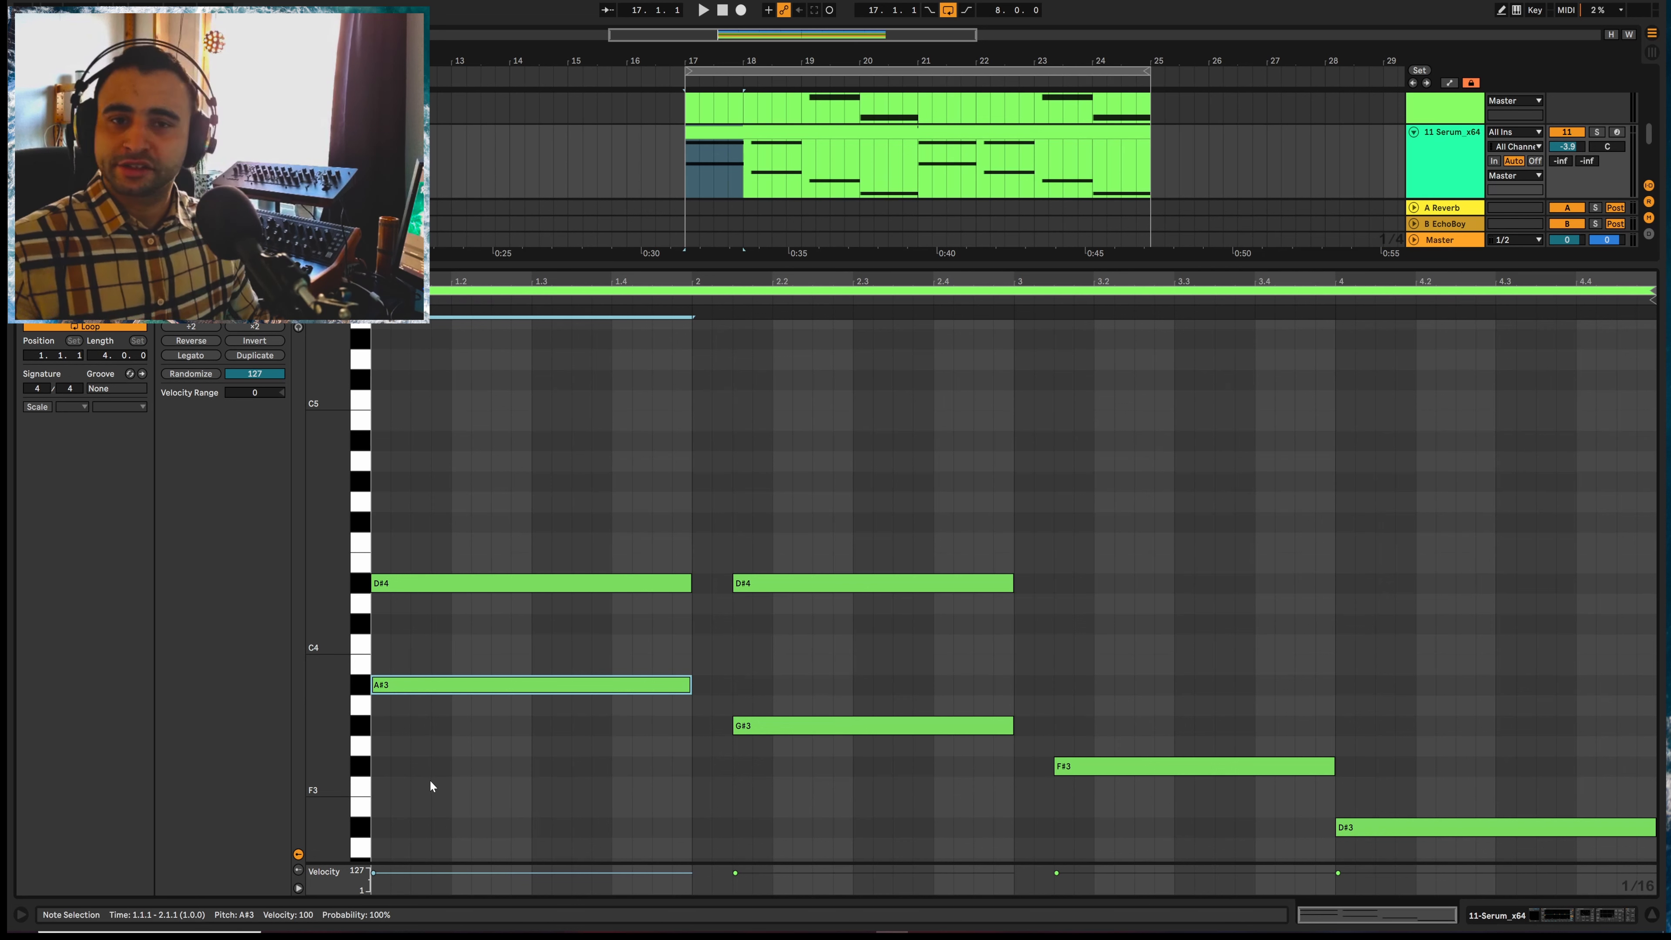
{"action": "key", "text": "space"}
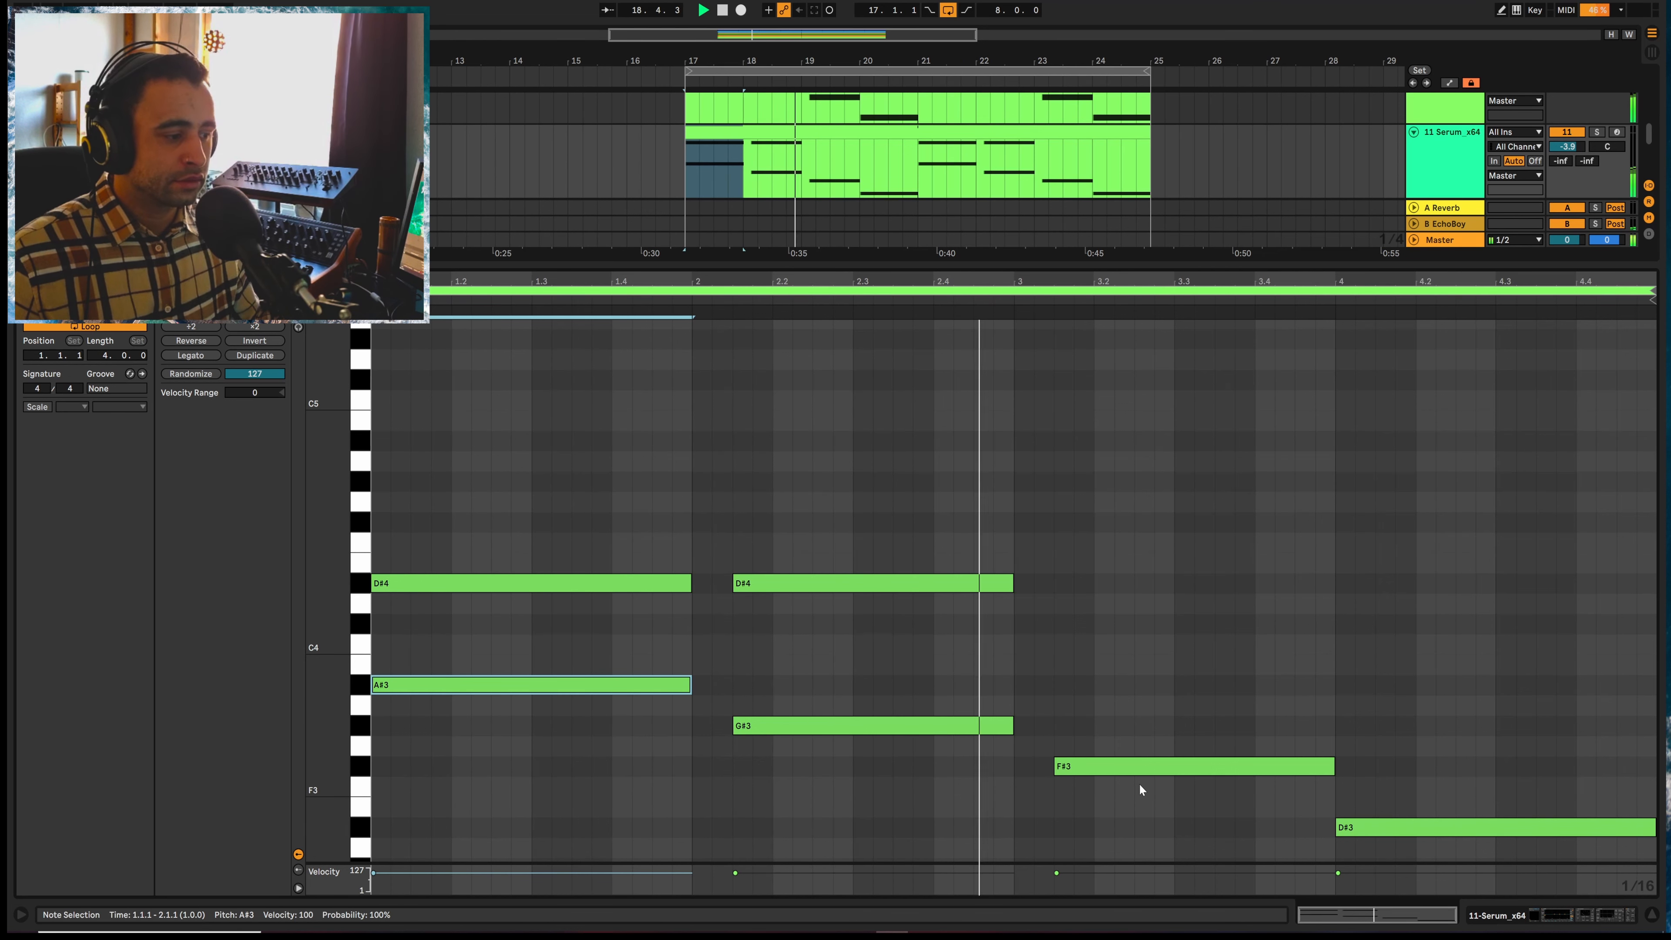
Duplicate the third bar's F#3 note up to C#4 and the fourth bar's D#3 note up to G#3
{"action": "left_click", "coordinate": [1117, 767]}
{"action": "left_click_drag", "start_coordinate": [1116, 759], "coordinate": [1117, 628]}
{"action": "key", "text": "space"}
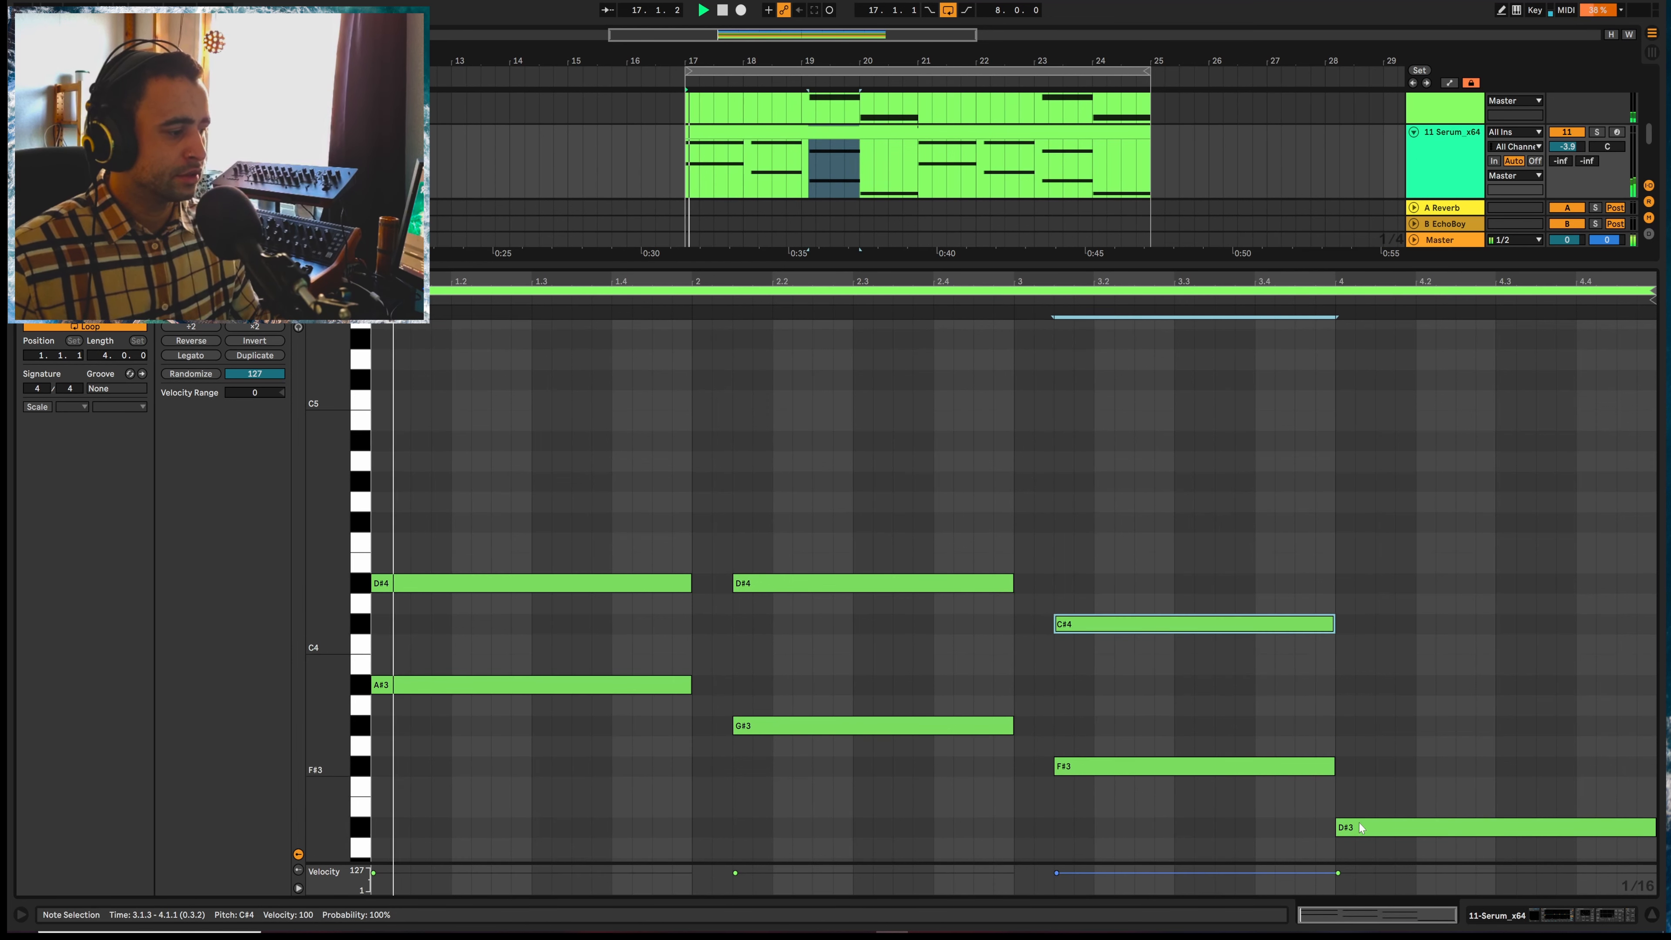
{"action": "left_click_drag", "start_coordinate": [1375, 831], "coordinate": [1354, 738]}
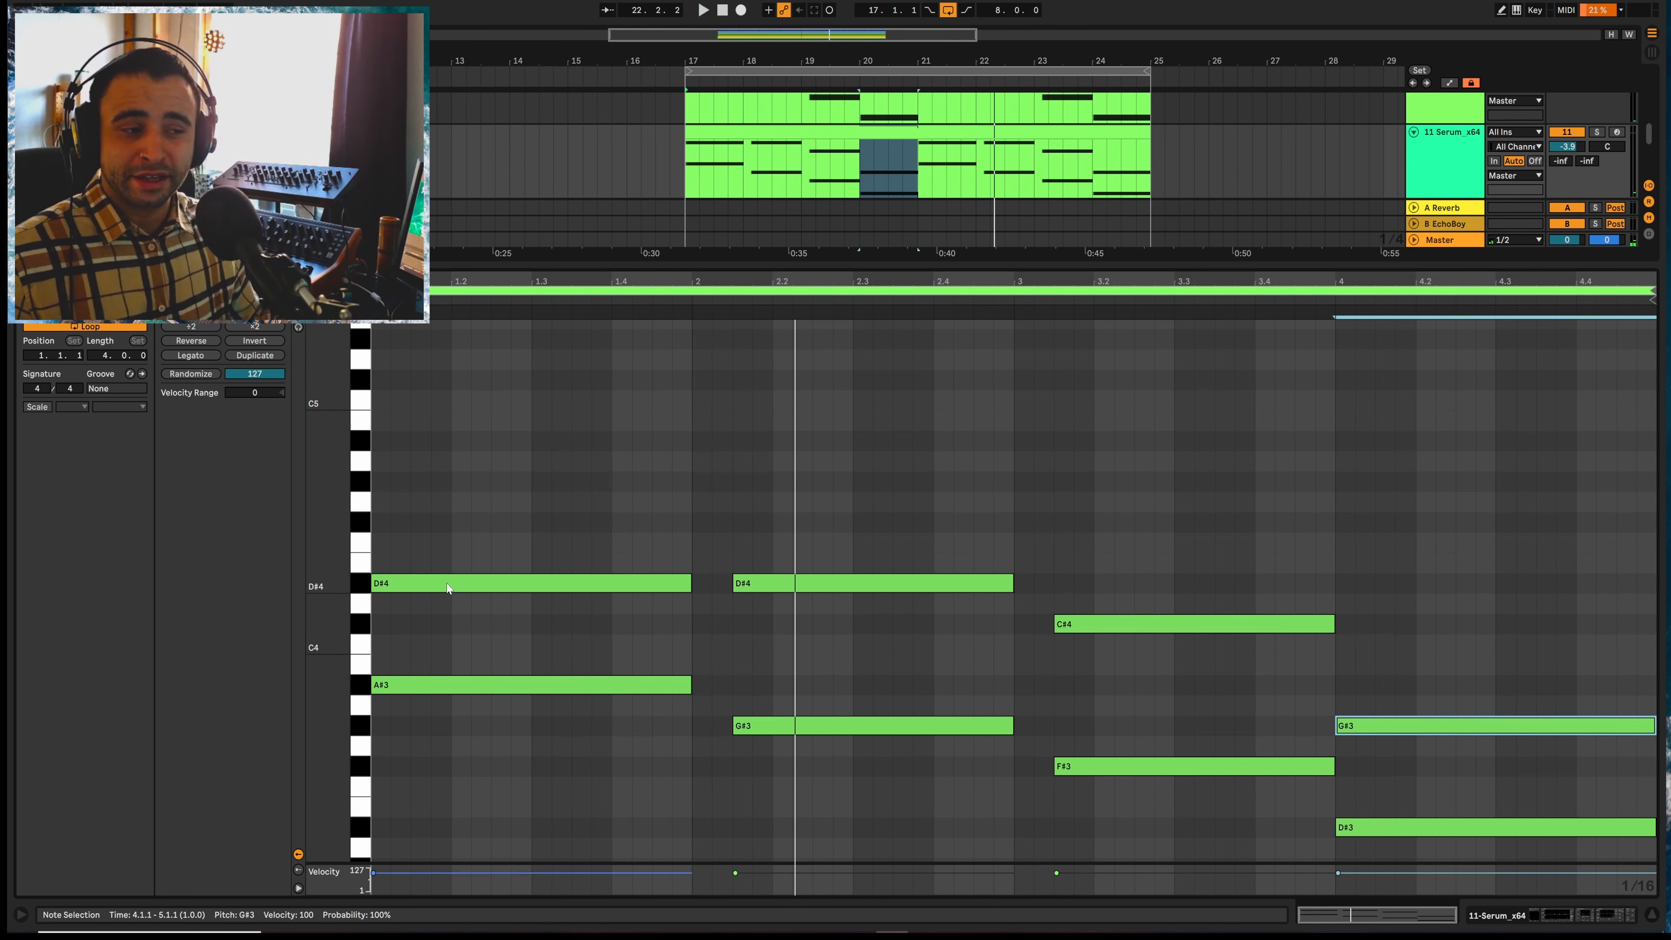
Try a third note above the first chord at F4, F#4, G#4 and A#4, and delete it
{"action": "left_click_drag", "start_coordinate": [448, 583], "coordinate": [456, 534]}
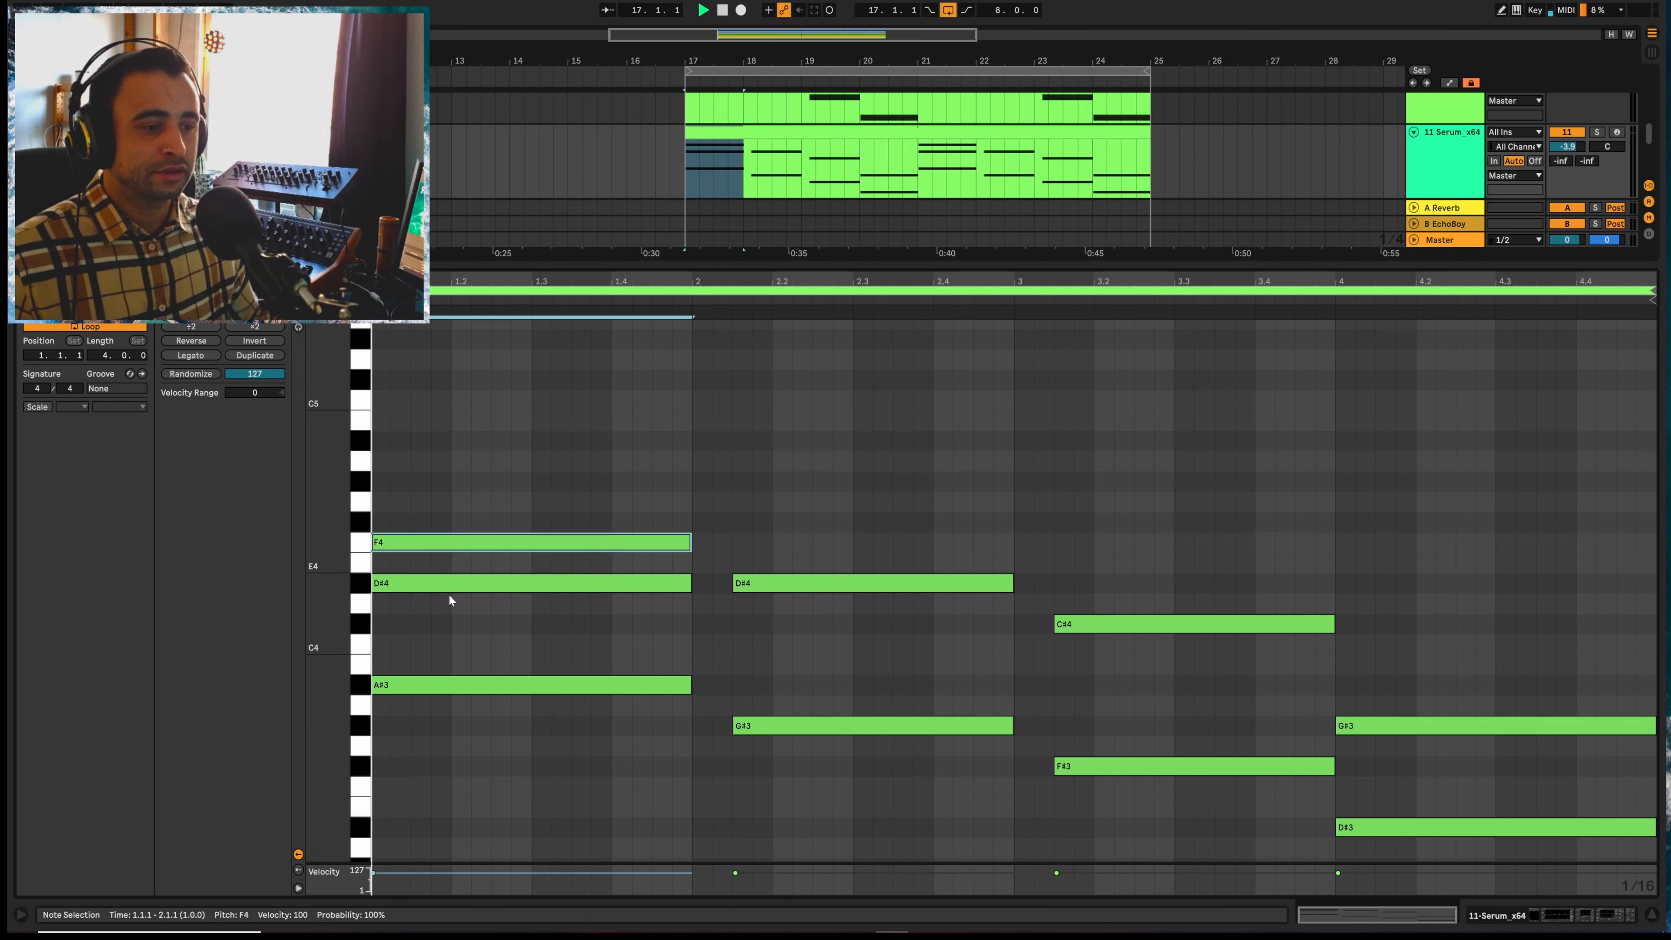
{"action": "key", "text": "Up"}
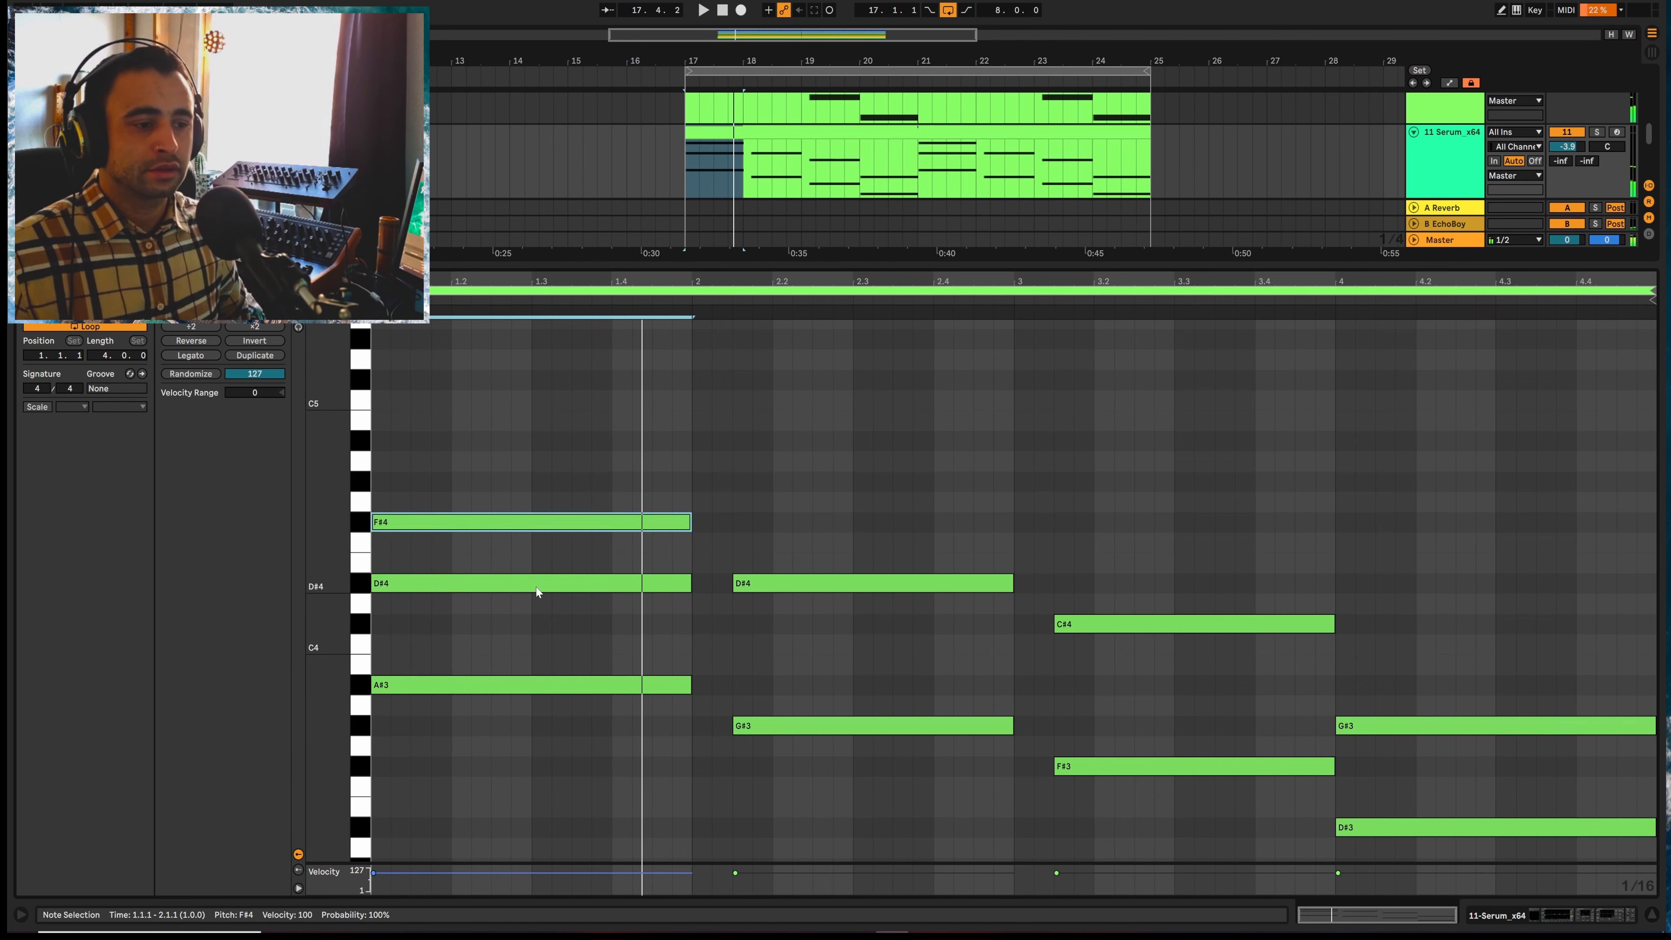
{"action": "key", "text": "Up"}
{"action": "key", "text": "Up"}
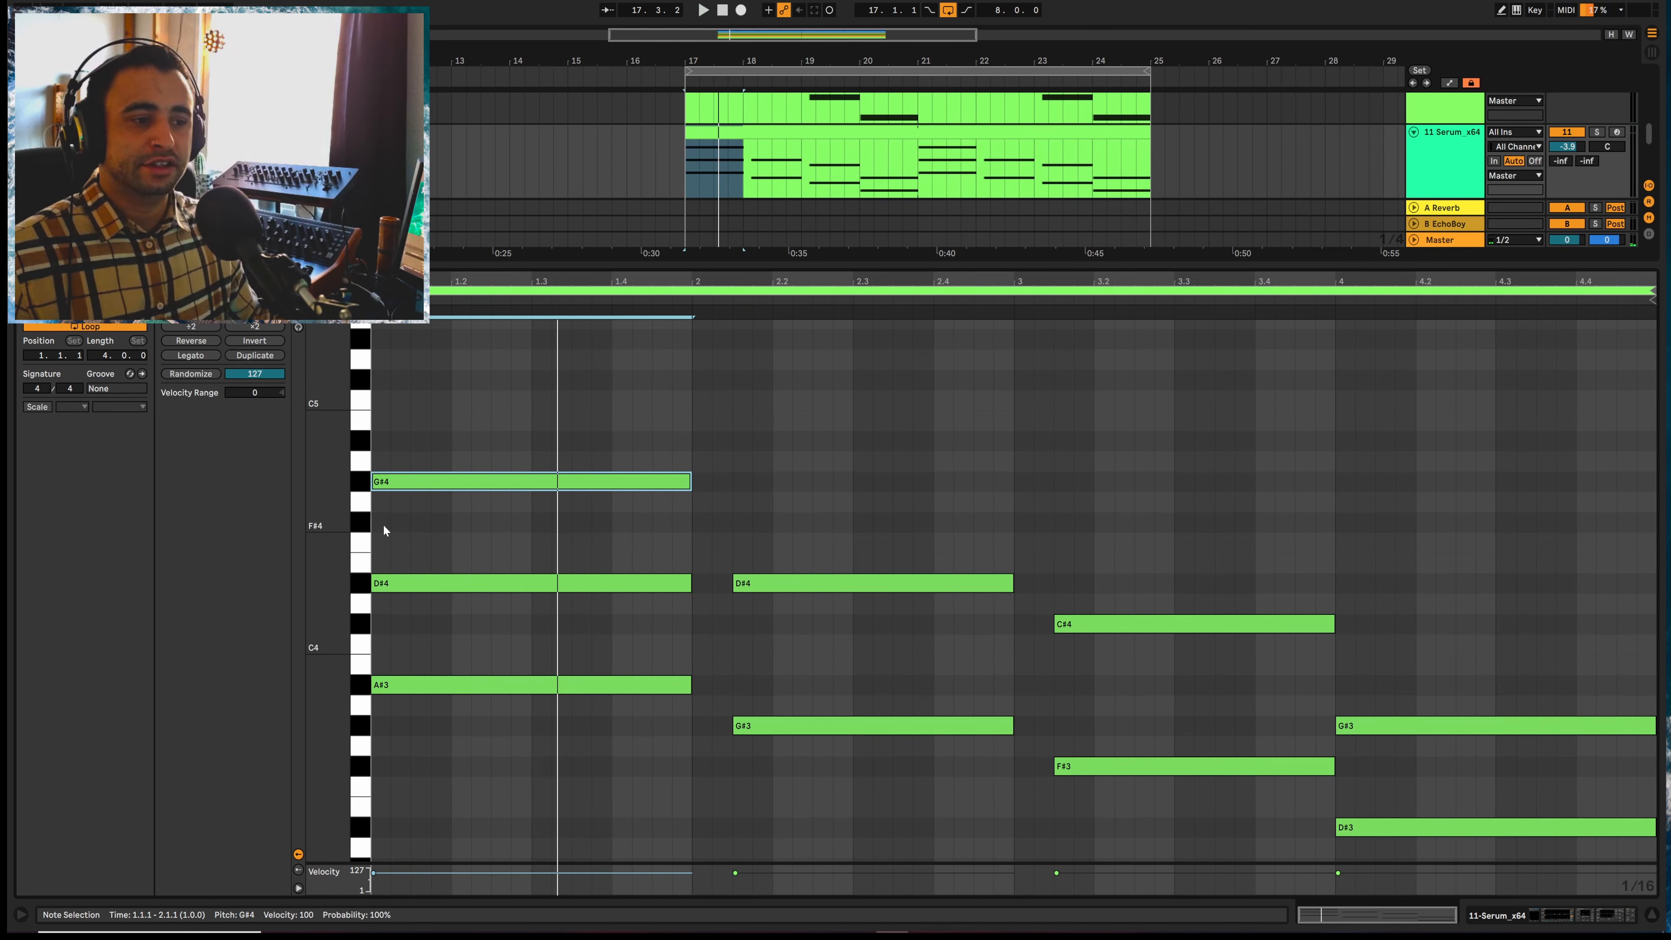
{"action": "key", "text": "Down"}
{"action": "key", "text": "Down"}
{"action": "key", "text": "Down"}
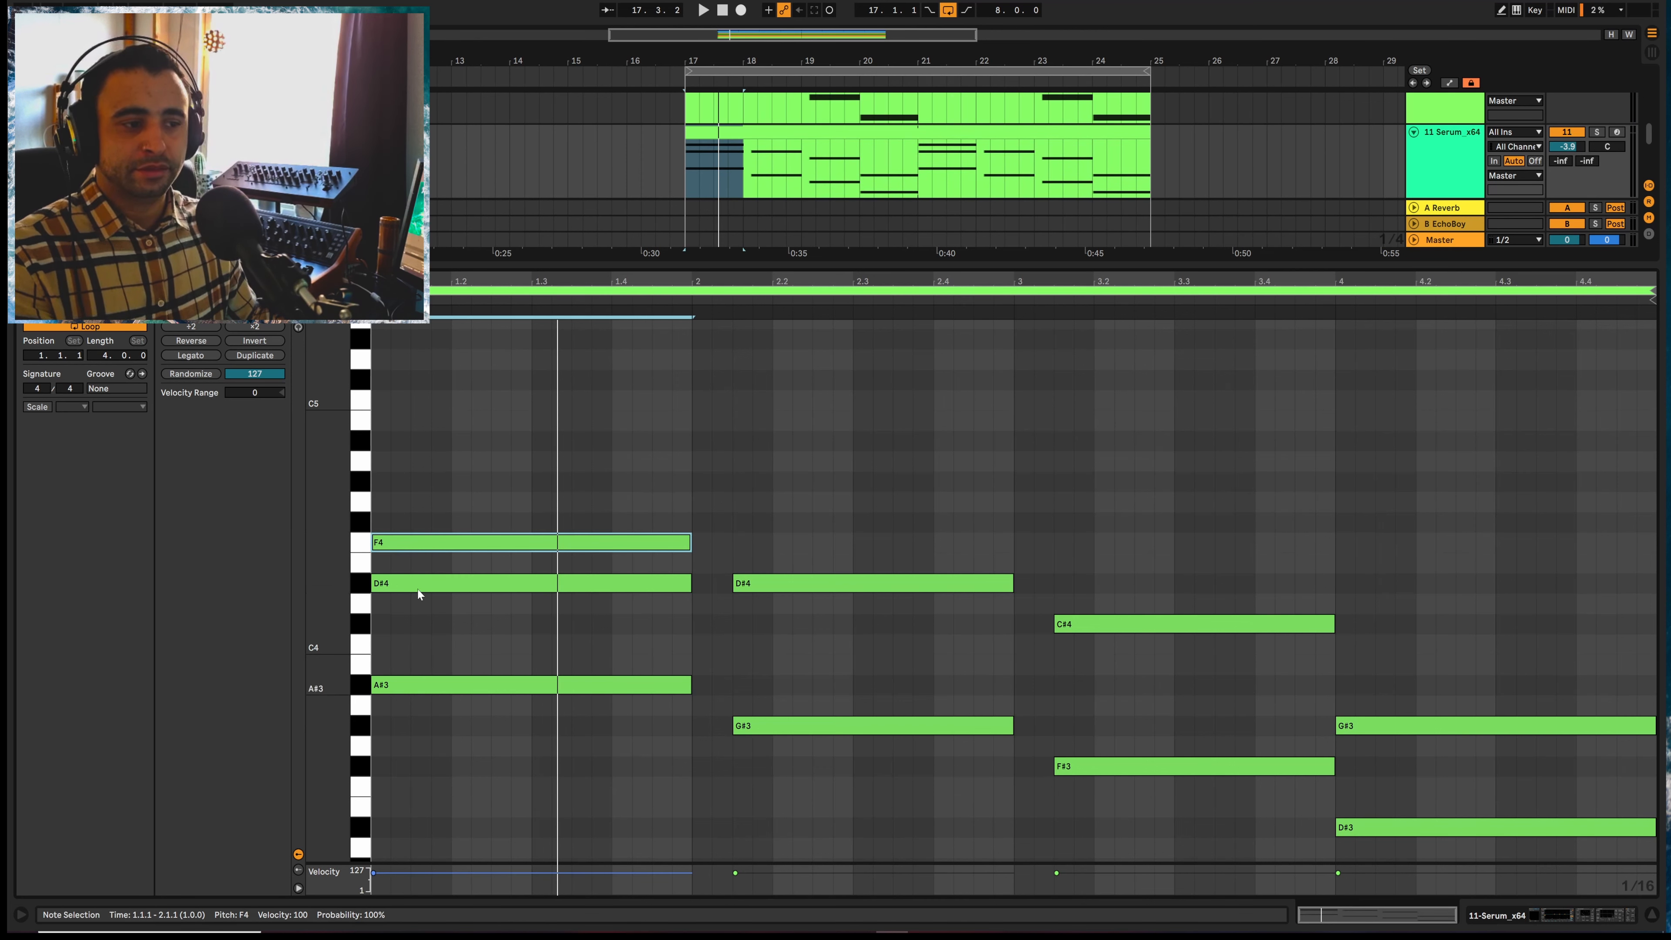
{"action": "key", "text": "Up"}
{"action": "key", "text": "Up"}
{"action": "key", "text": "Up"}
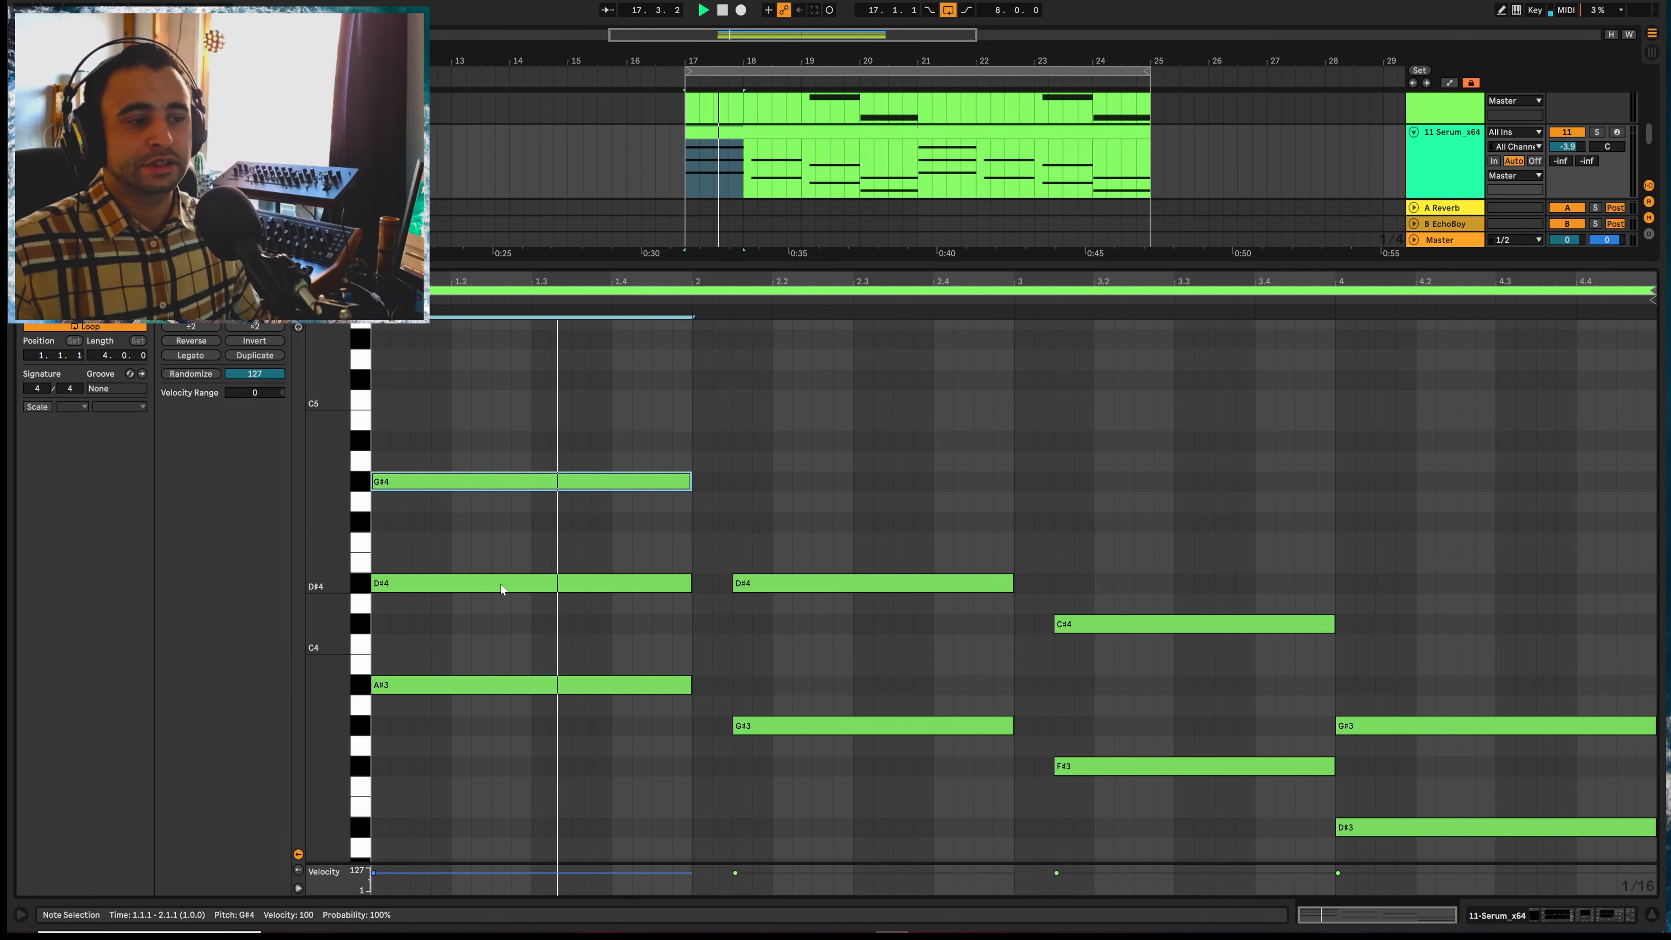
{"action": "key", "text": "space"}
{"action": "key", "text": "Up"}
{"action": "key", "text": "Up"}
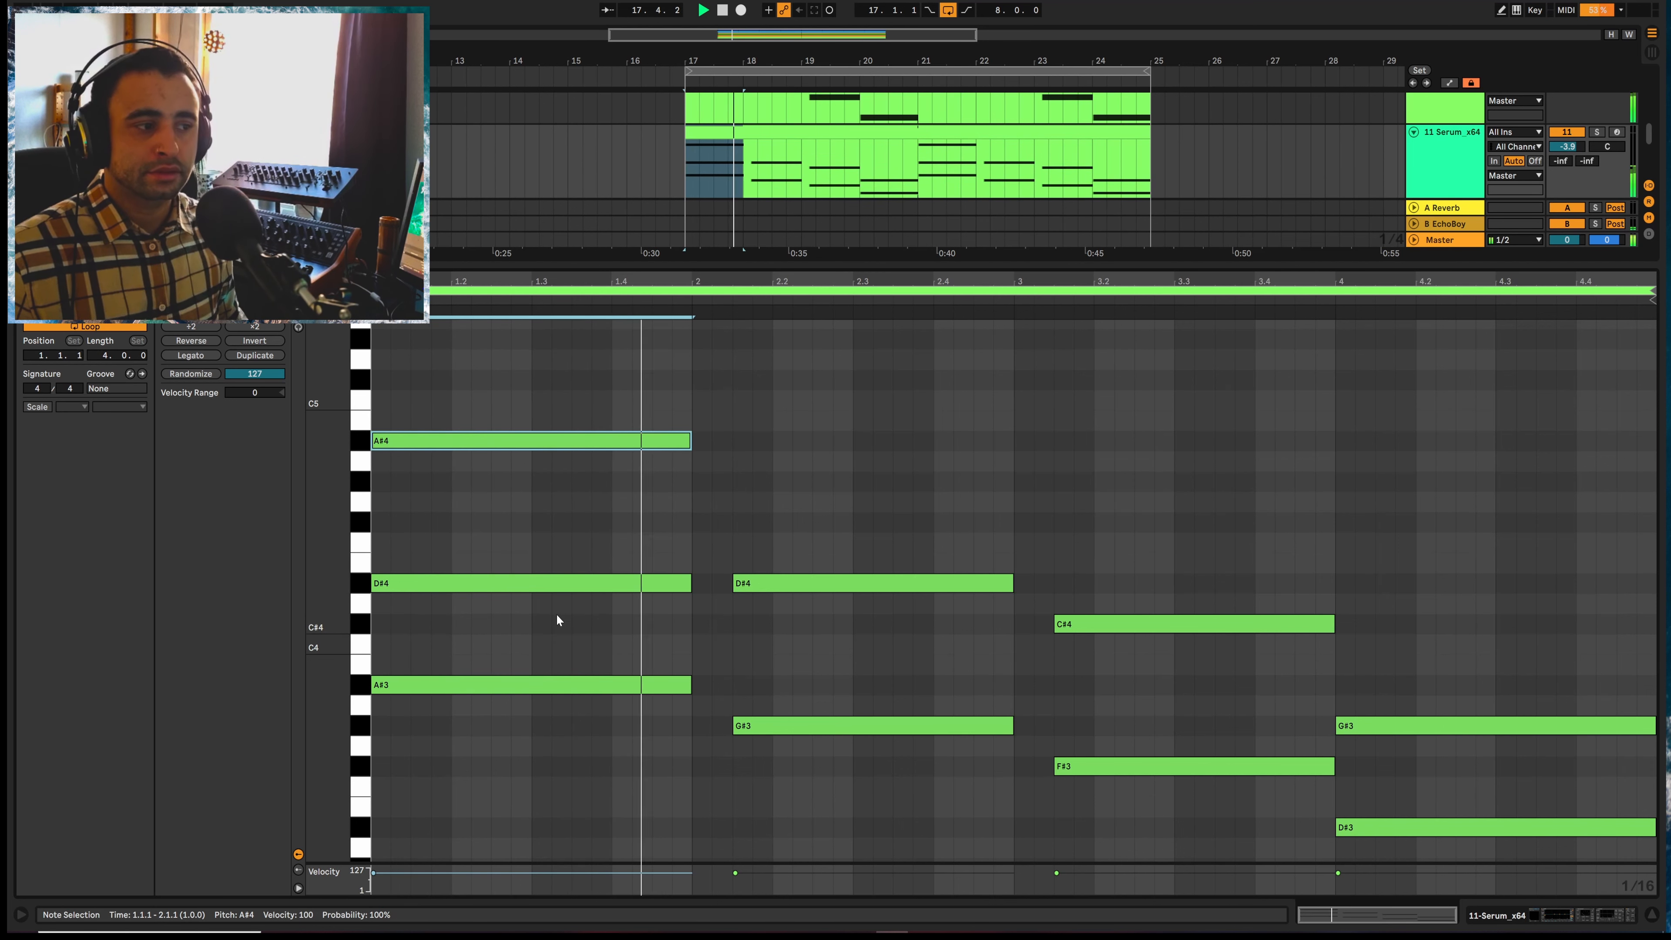
{"action": "key", "text": "space"}
{"action": "key", "text": "Delete"}
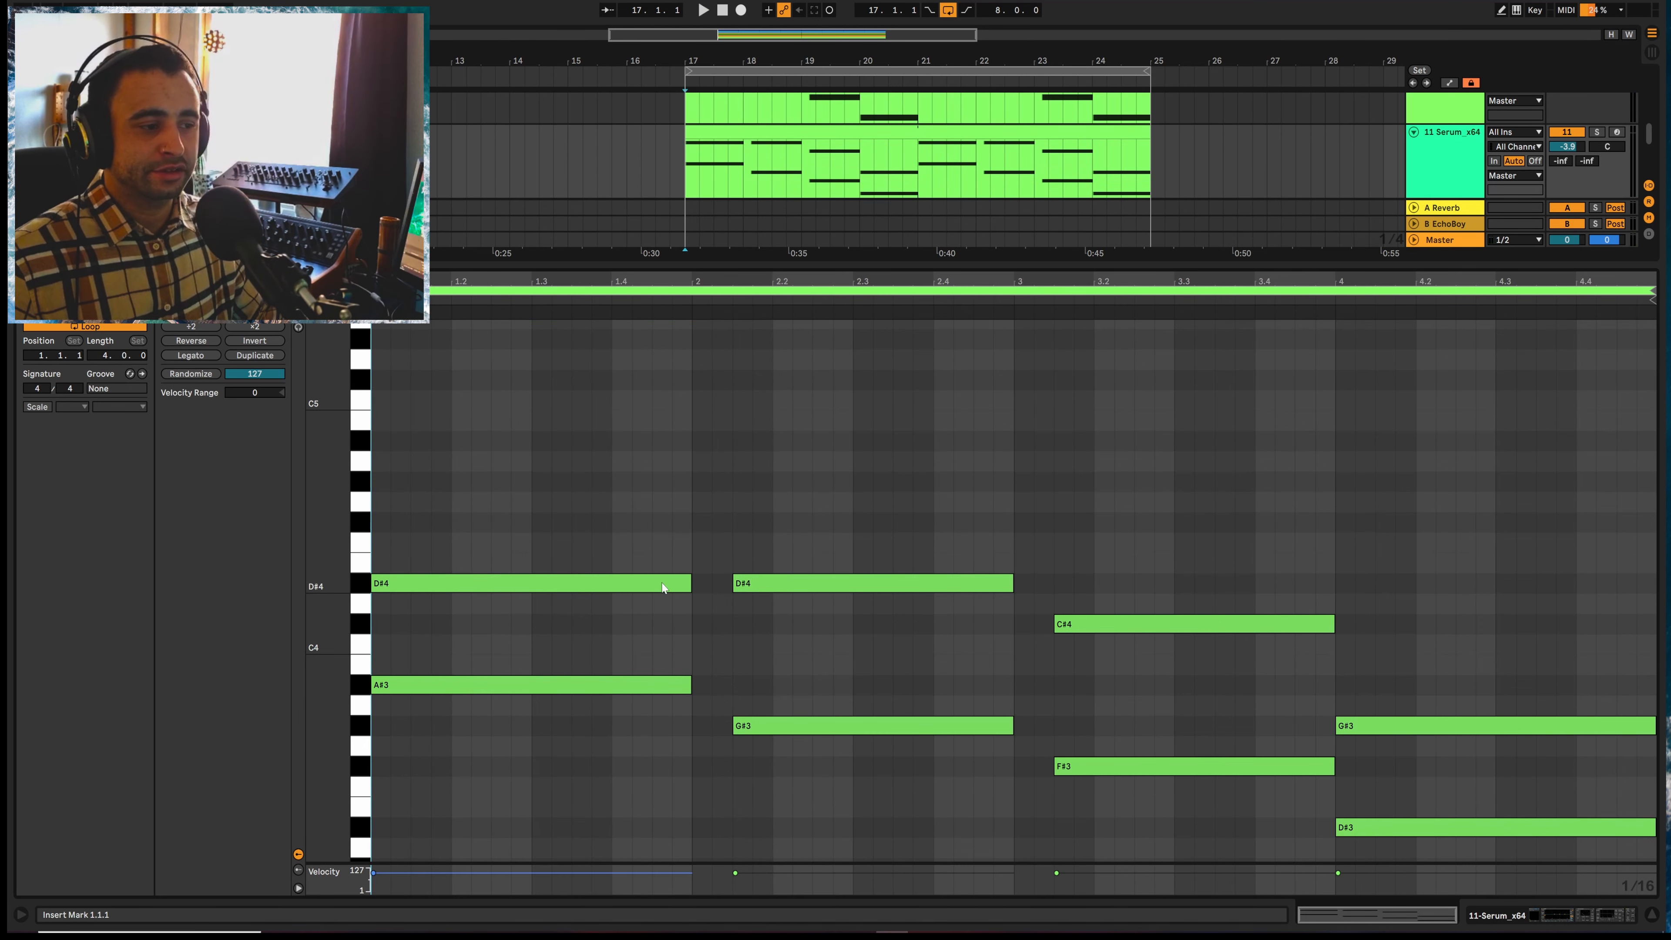
Play the loop, hide the clip's note editor and lower track 11's volume to -11.3 dB
{"action": "key", "text": "space"}
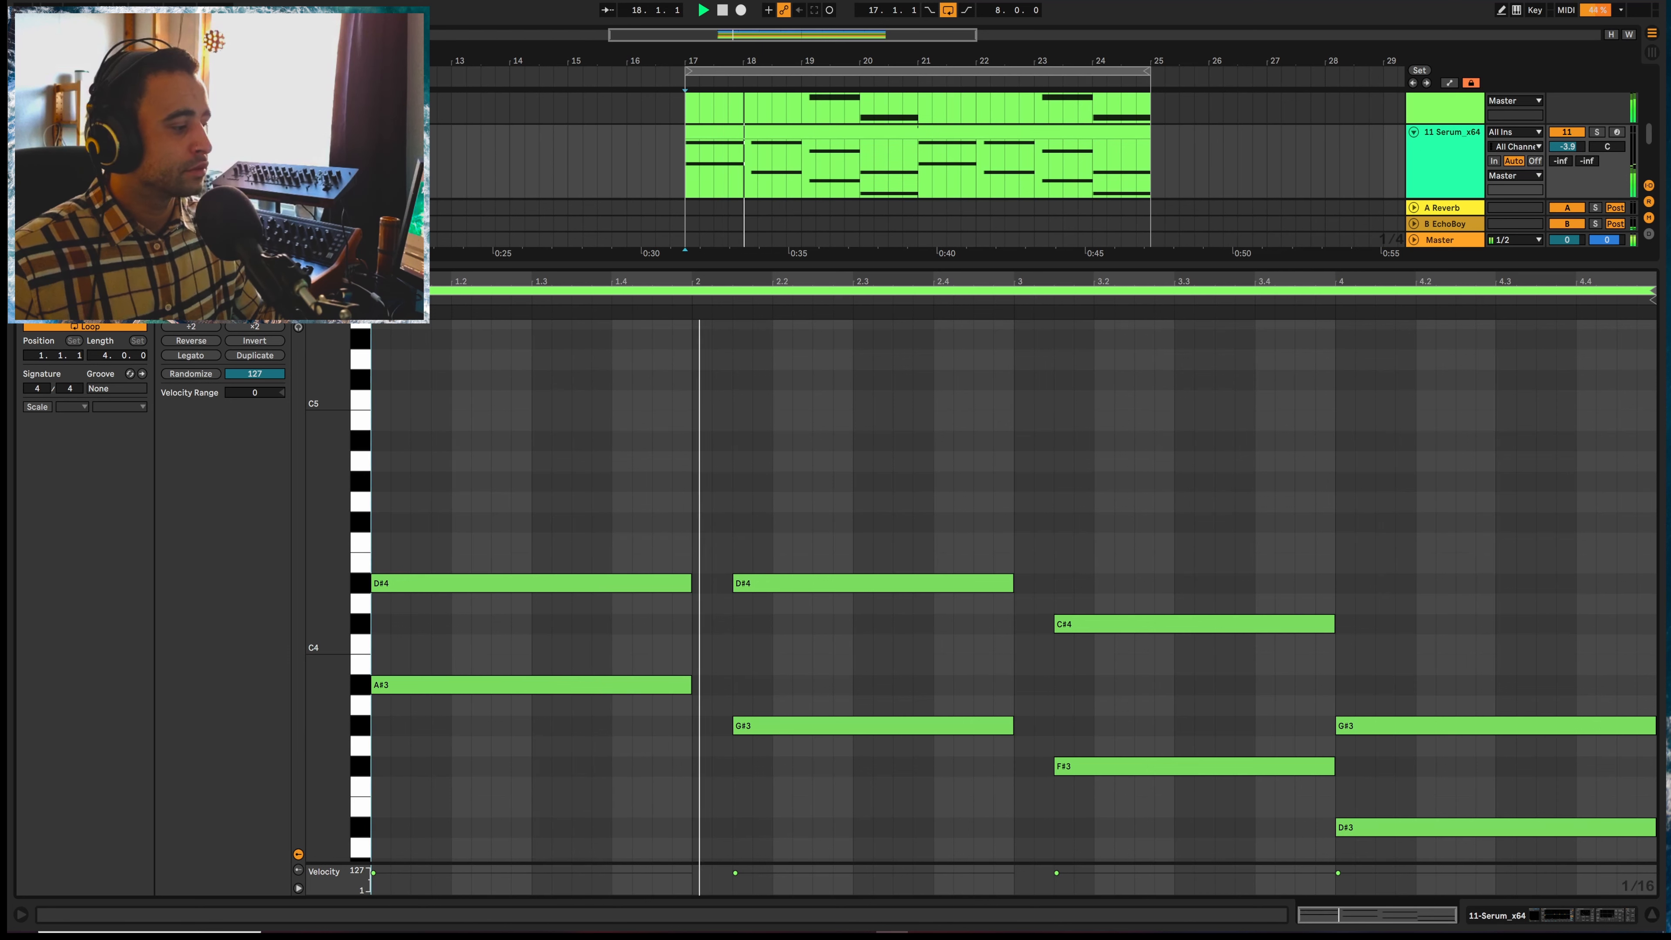
{"action": "left_click", "coordinate": [1652, 915]}
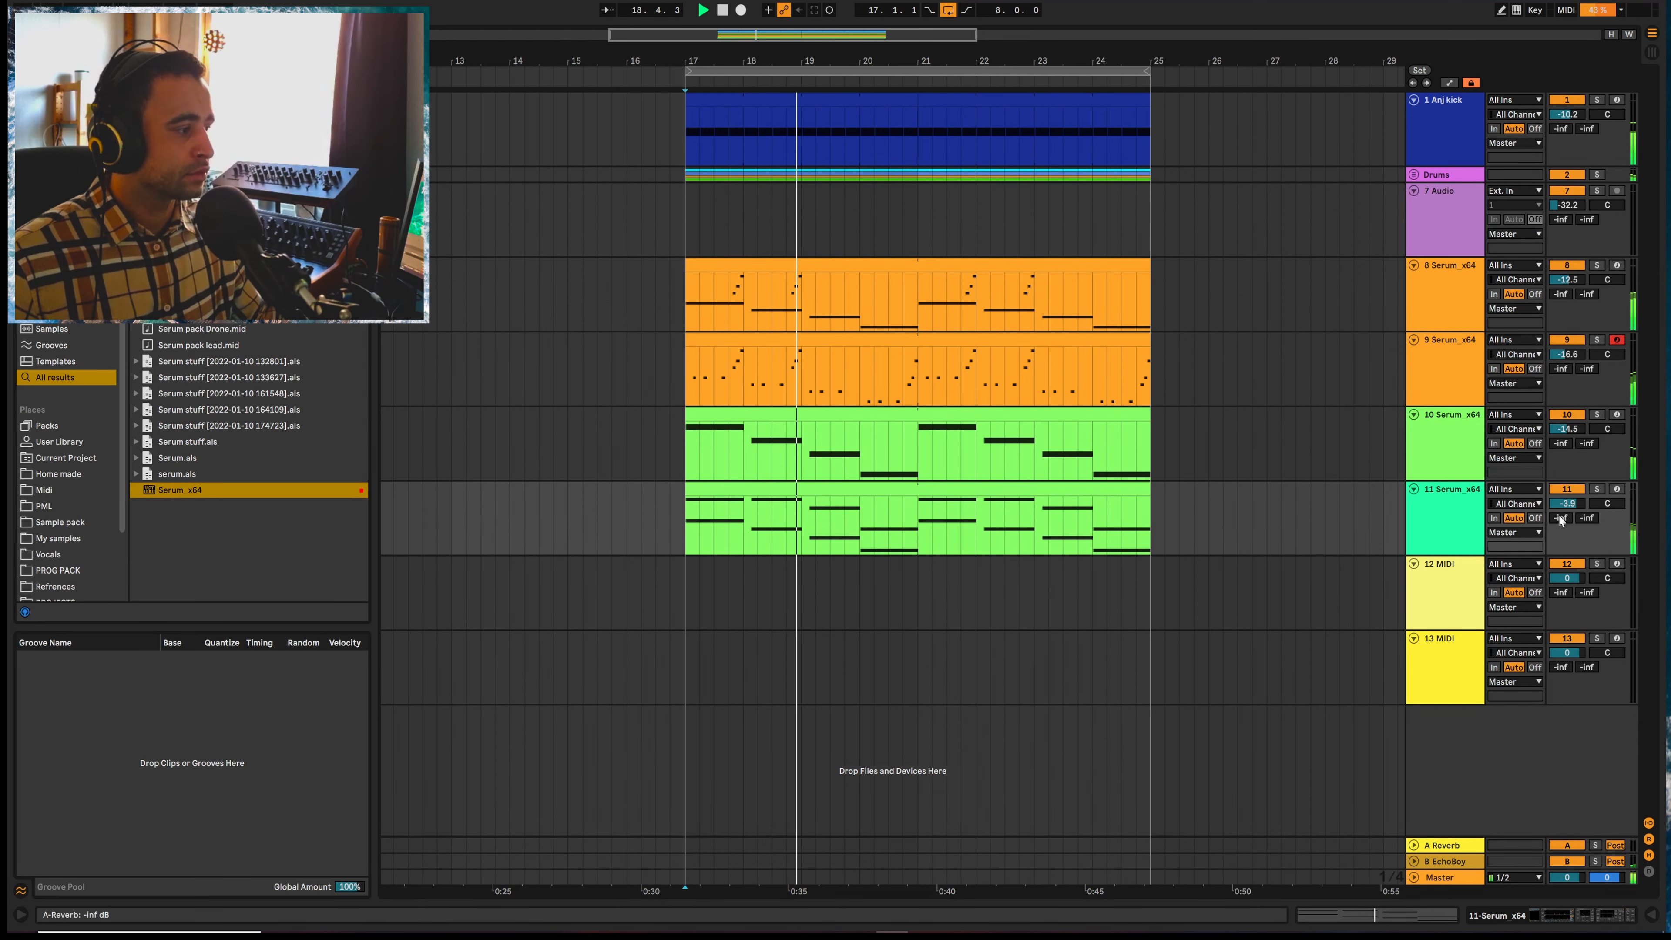
{"action": "left_click_drag", "start_coordinate": [1566, 504], "coordinate": [1566, 527]}
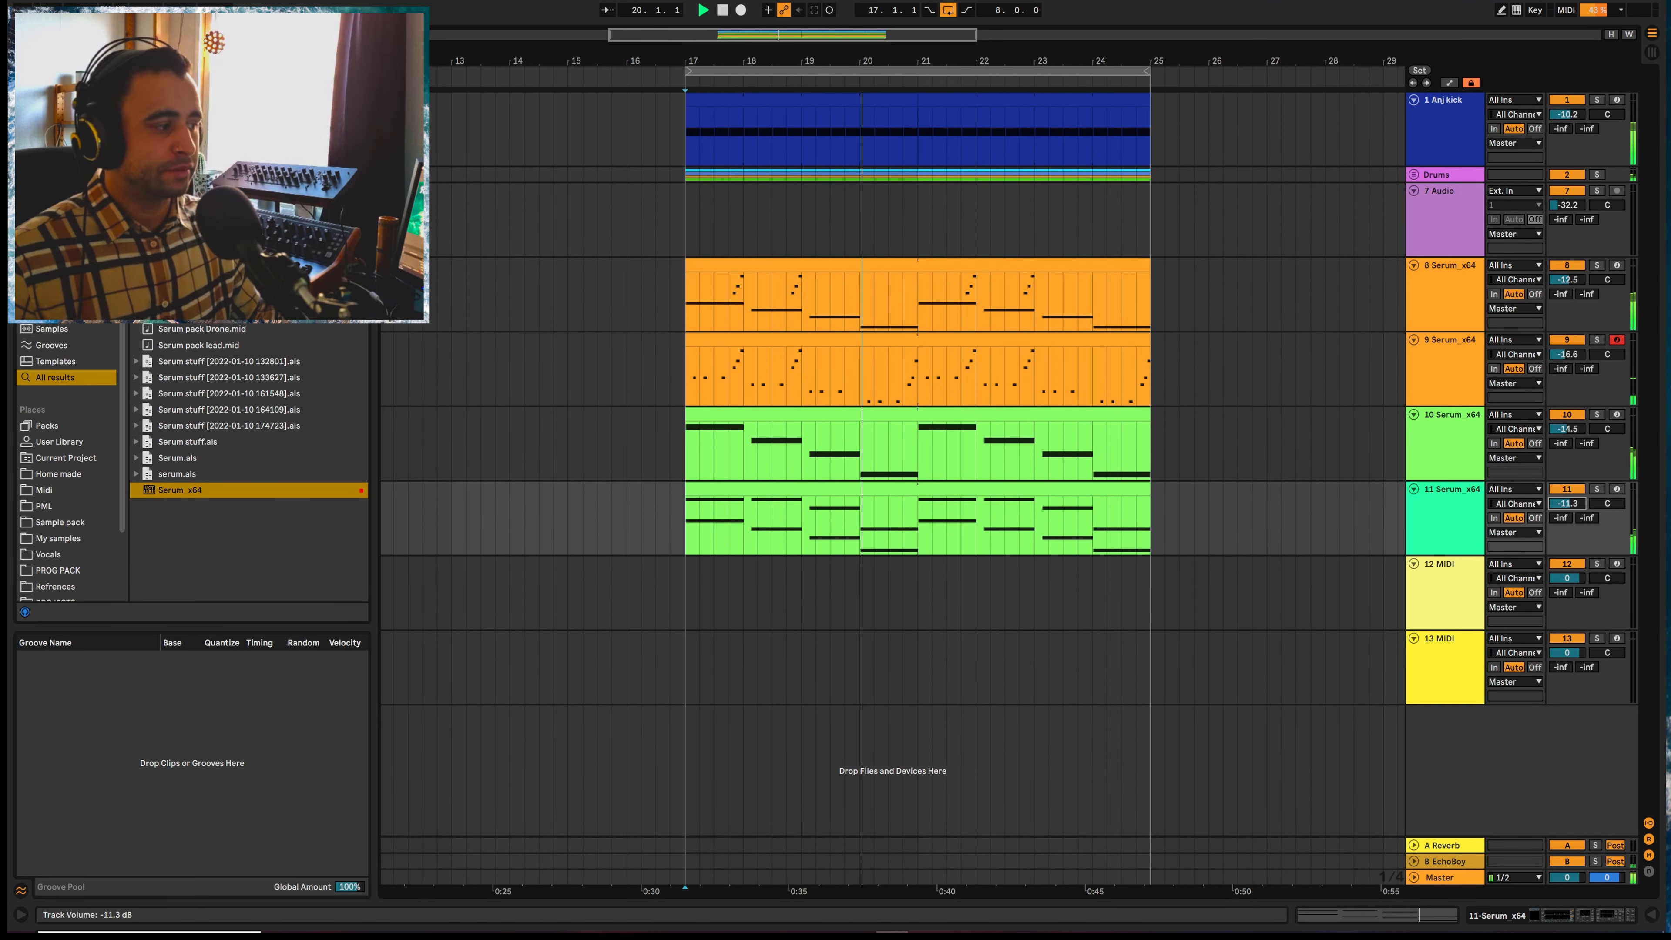
Show track 11's device chain and raise its EQ Eight low-cut filter to 211 Hz, checking it against the playing loop
{"action": "left_click", "coordinate": [1458, 537]}
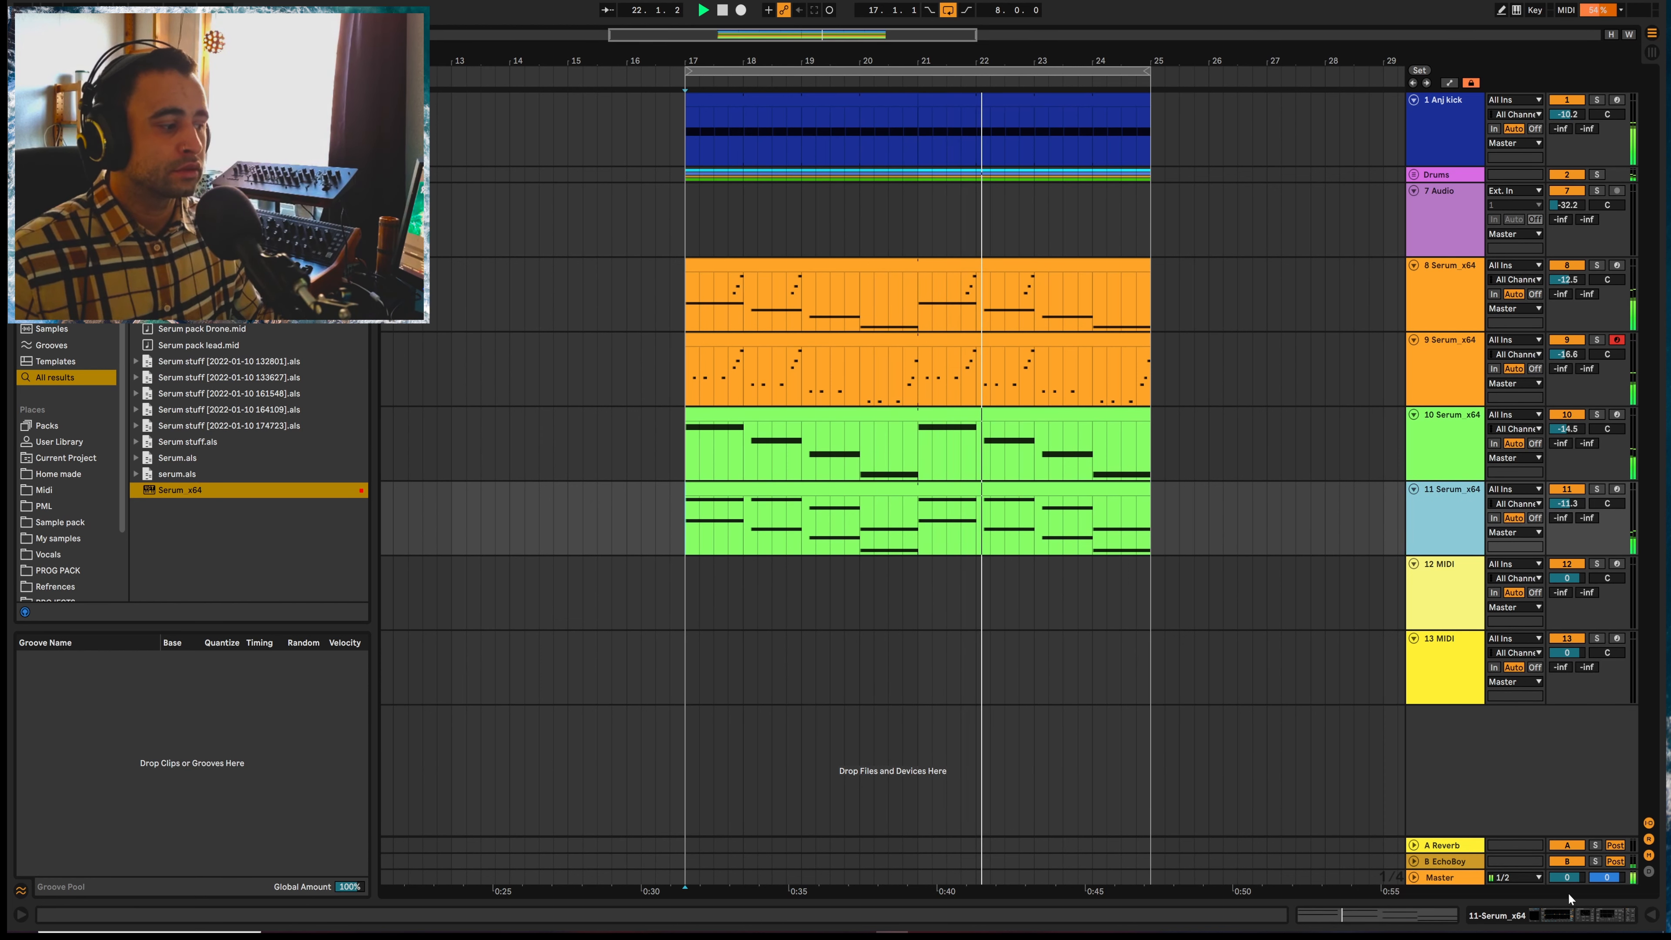
{"action": "left_click", "coordinate": [1564, 918]}
{"action": "key", "text": "space"}
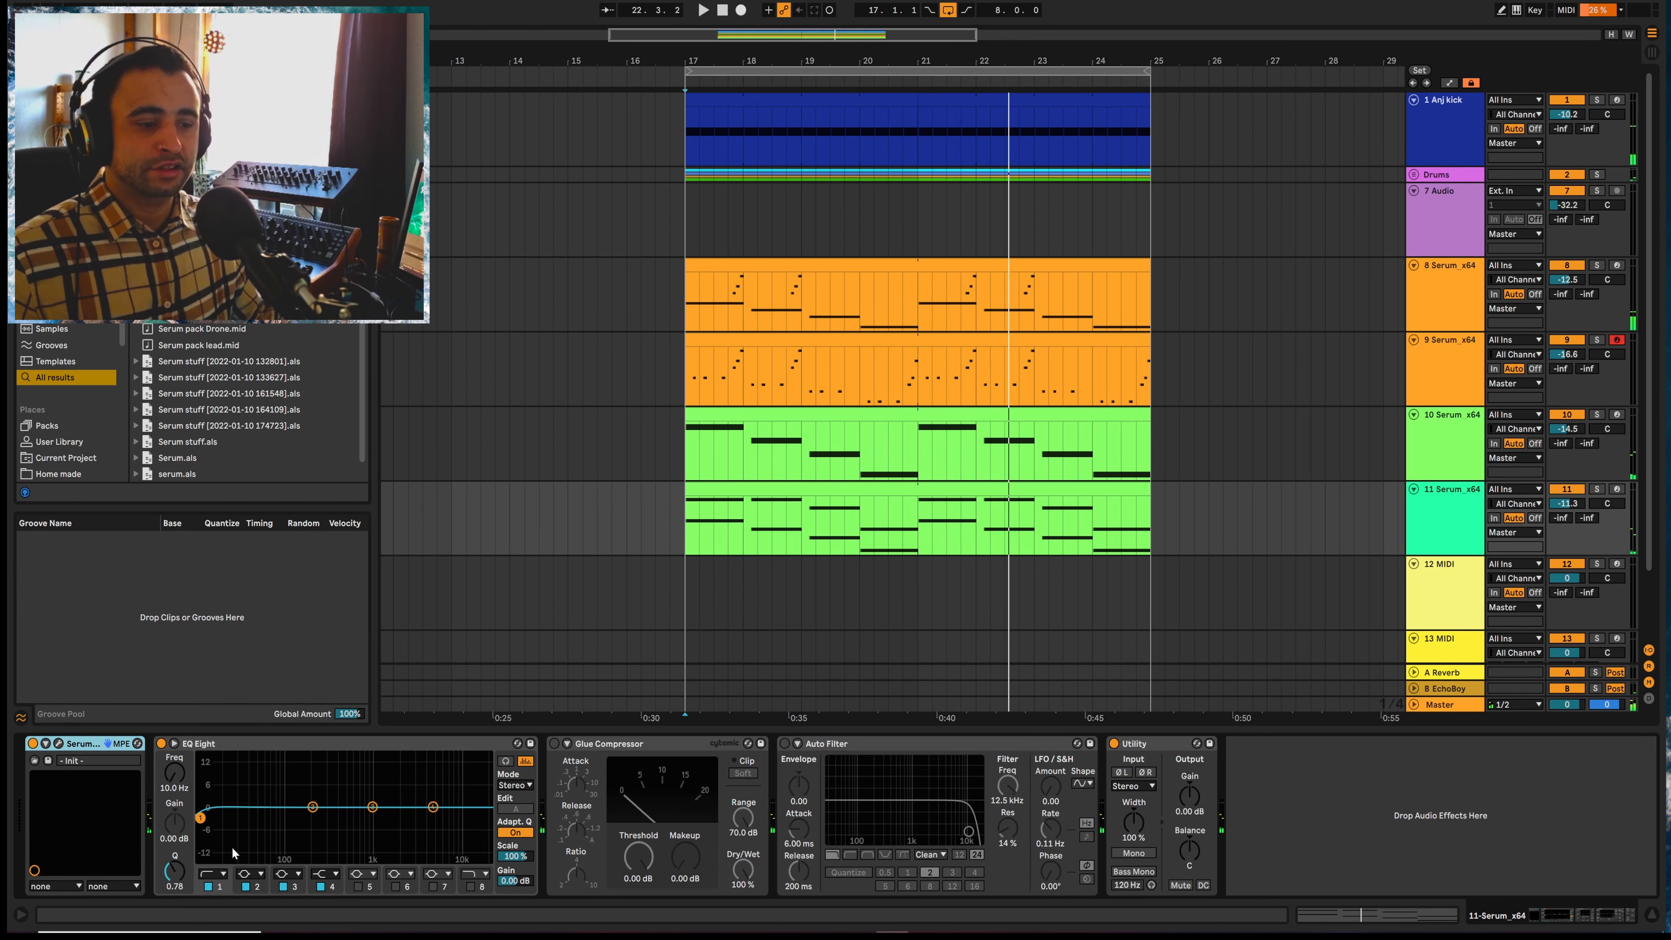
{"action": "left_click_drag", "start_coordinate": [202, 818], "coordinate": [202, 820]}
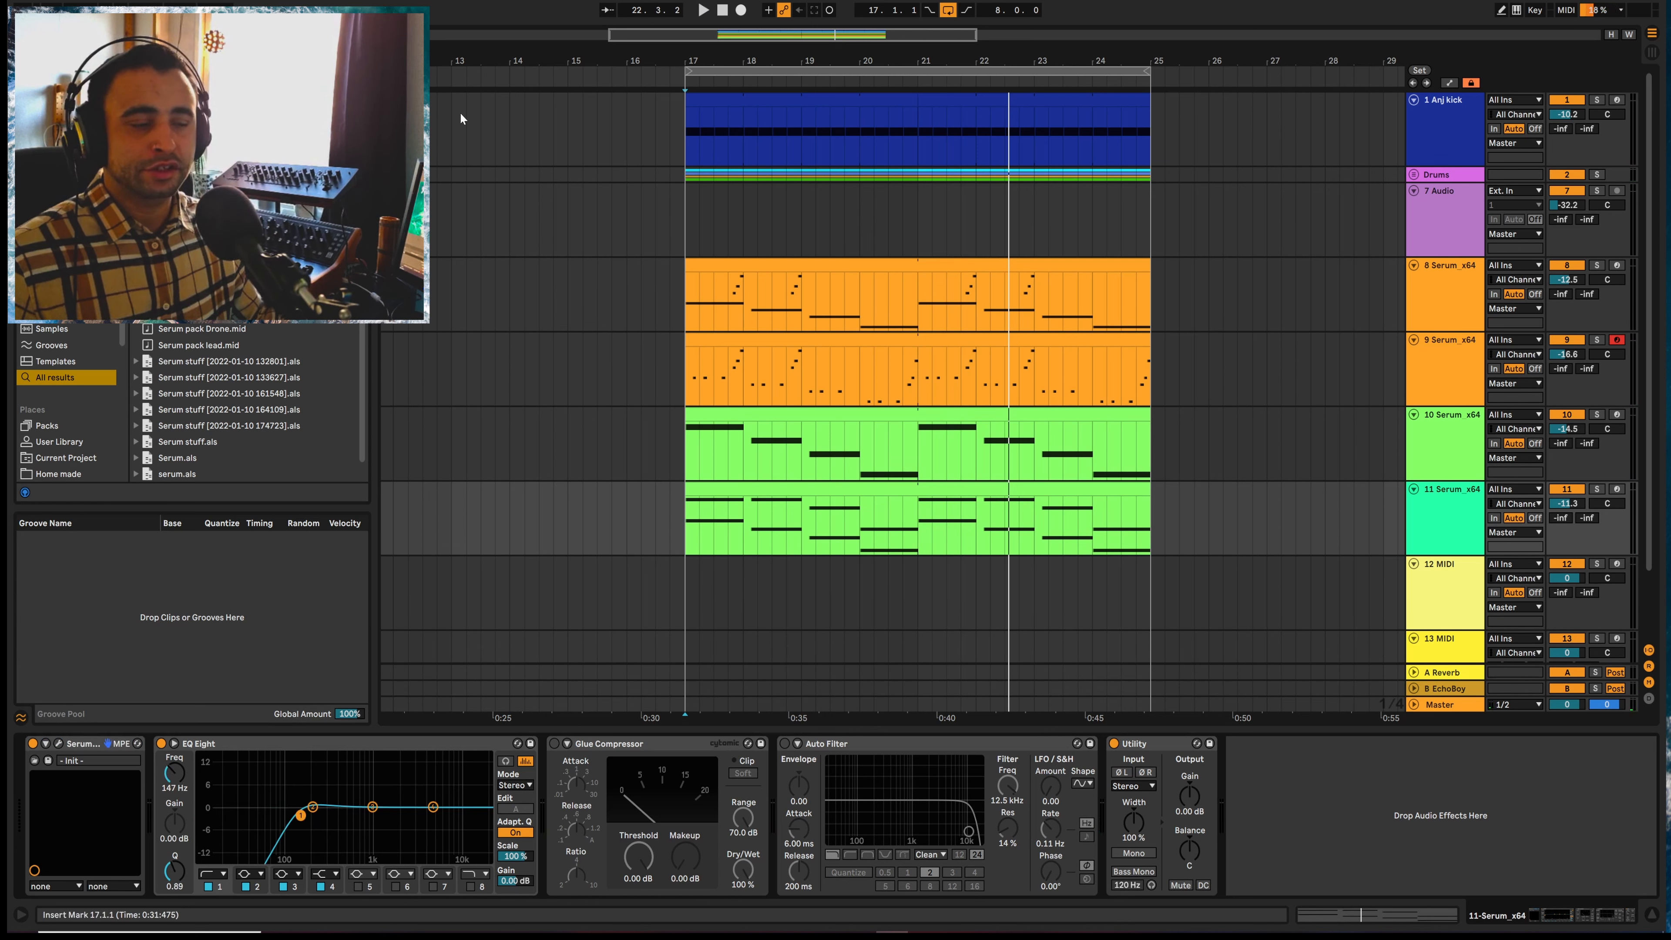
{"action": "key", "text": "space"}
{"action": "left_click_drag", "start_coordinate": [308, 816], "coordinate": [315, 818]}
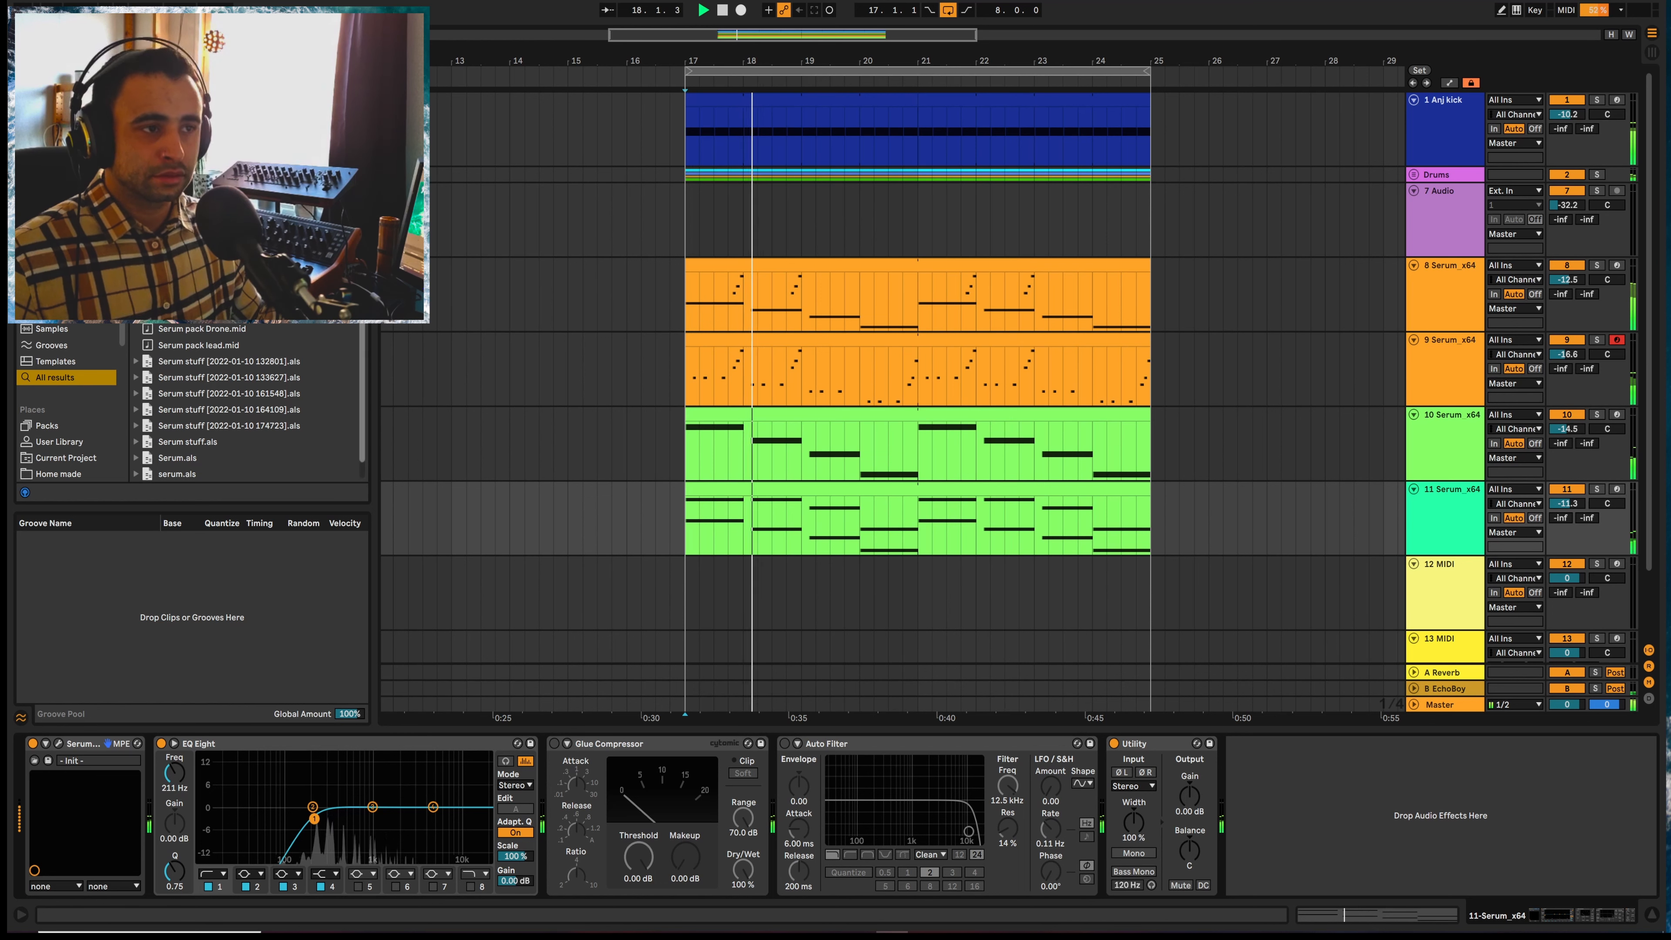
Add the ValhallaShimmer reverb at the end of track 11's device chain and play the loop through it
{"action": "key", "text": "space"}
{"action": "left_click", "coordinate": [358, 36]}
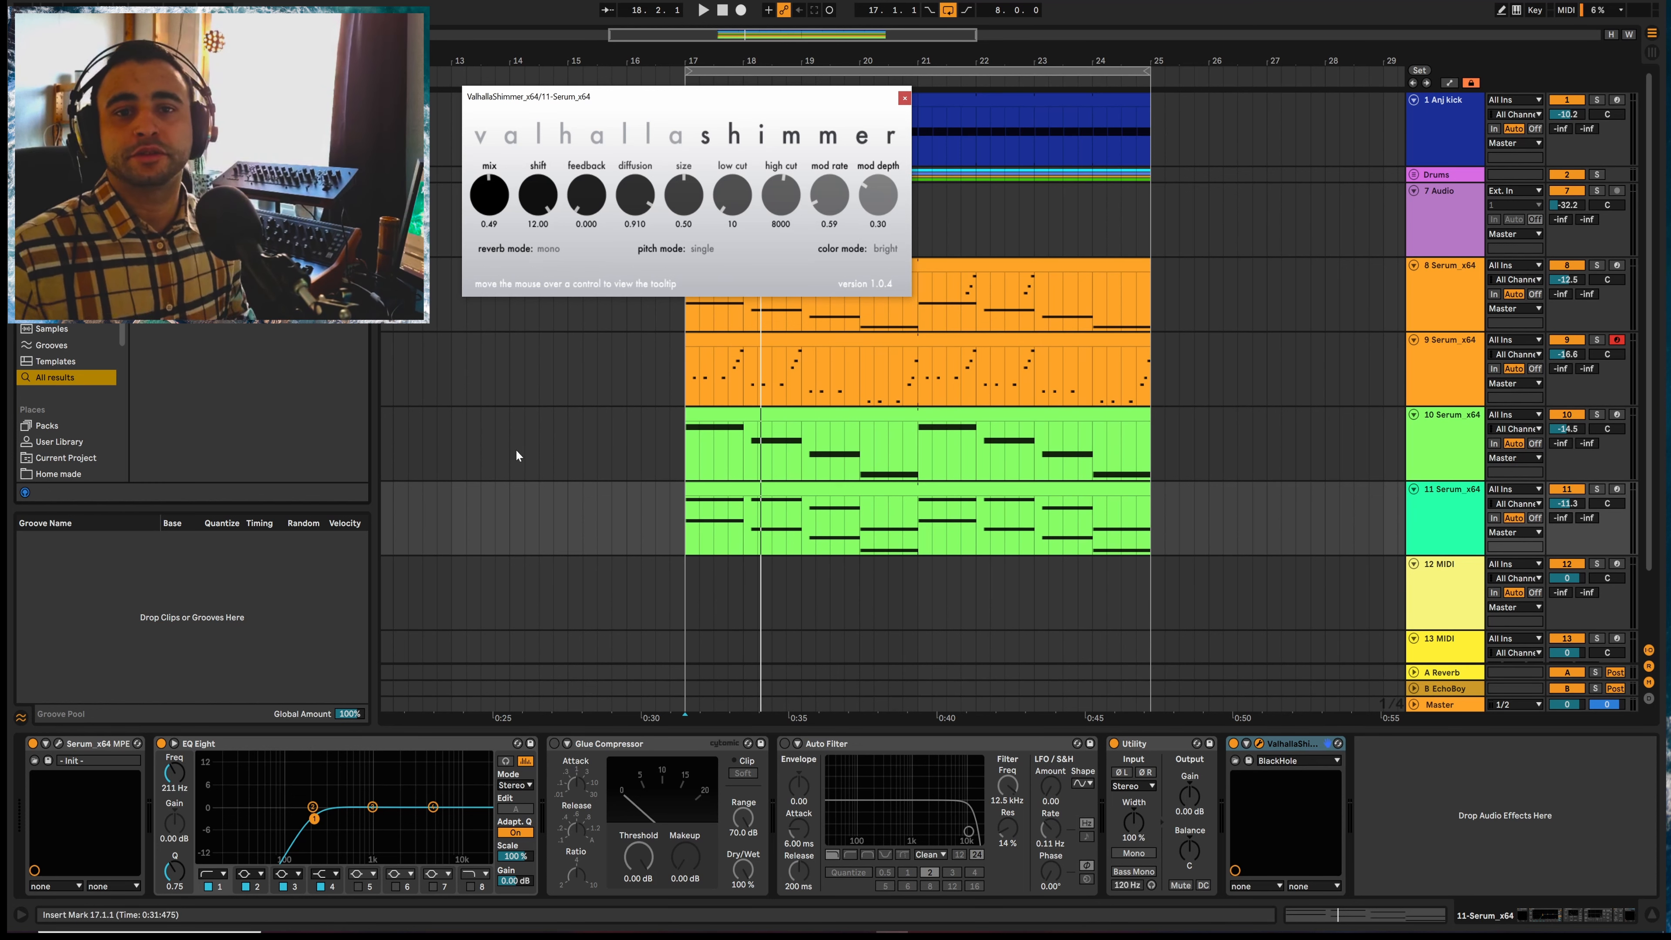
{"action": "key", "text": "space"}
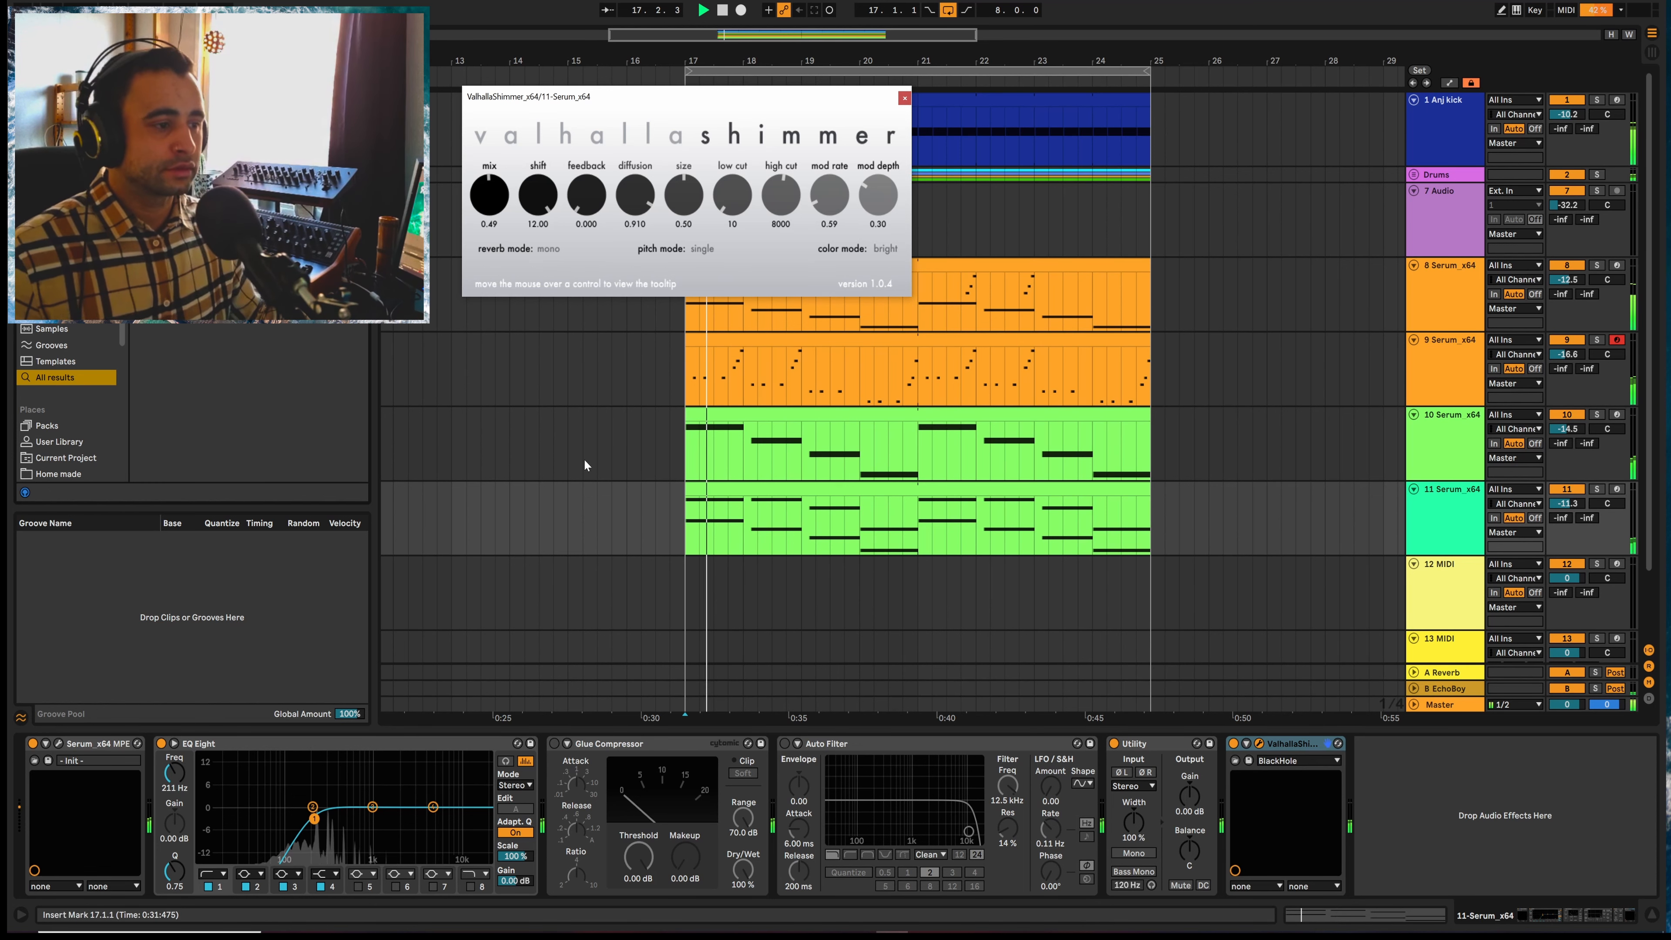
Set ValhallaShimmer to bigStereo reverb mode and dualReverse pitch mode, with size 0.61, low cut 320 and high cut 6330
{"action": "left_click", "coordinate": [549, 253]}
{"action": "left_click", "coordinate": [572, 298]}
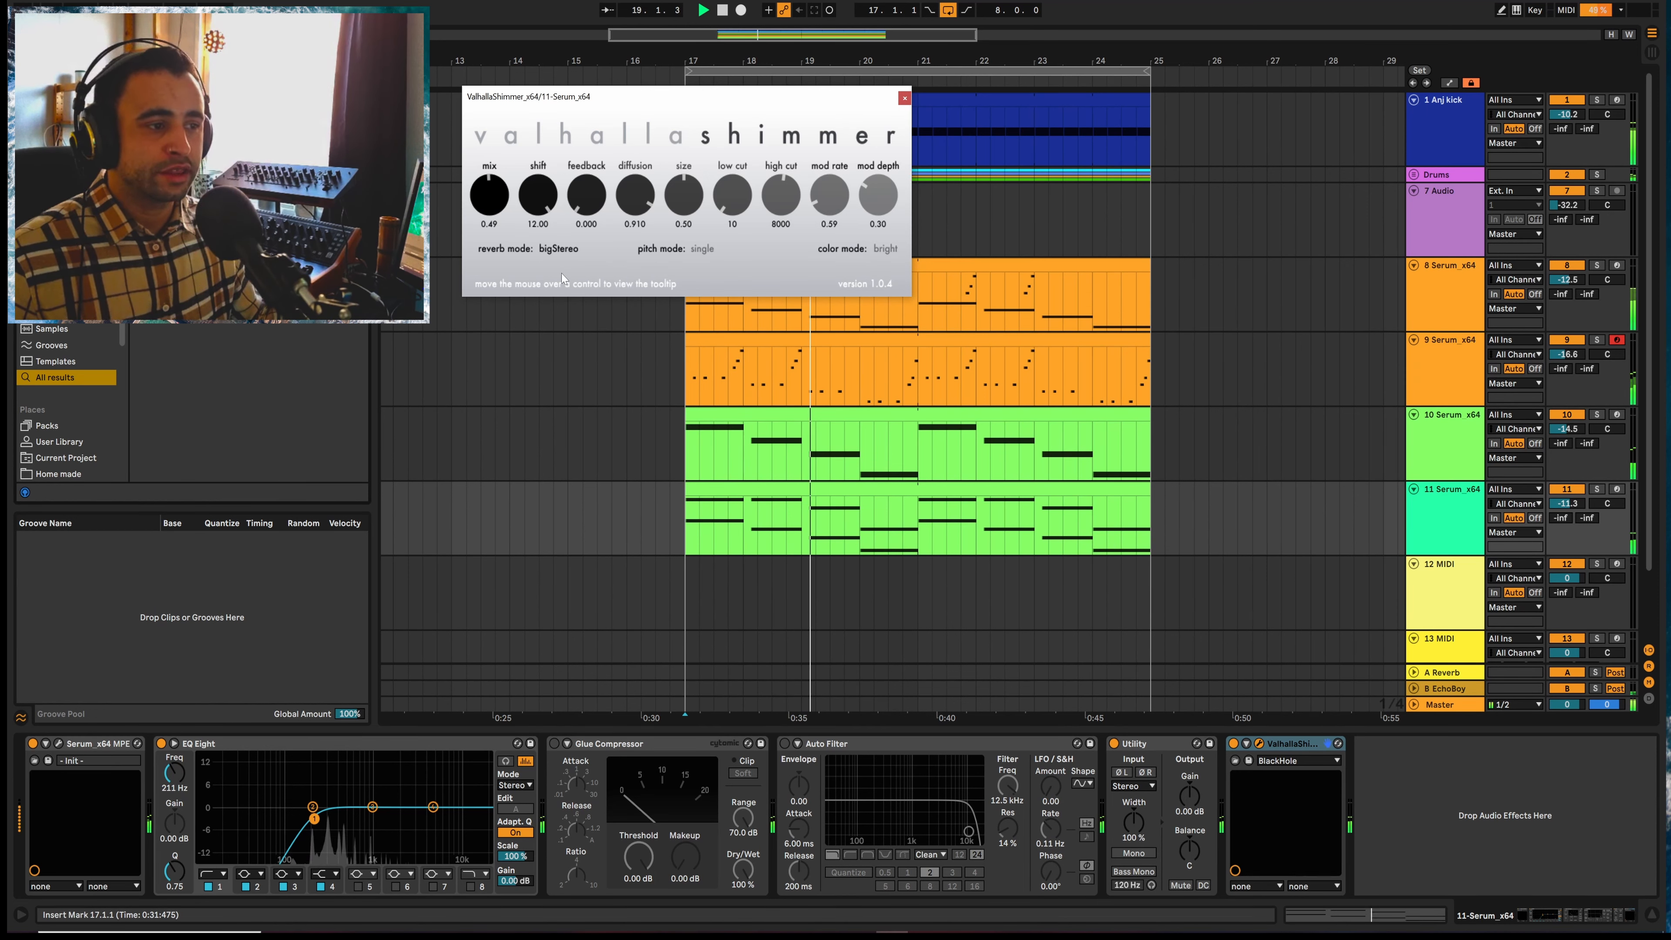
{"action": "left_click", "coordinate": [702, 250]}
{"action": "left_click", "coordinate": [727, 310]}
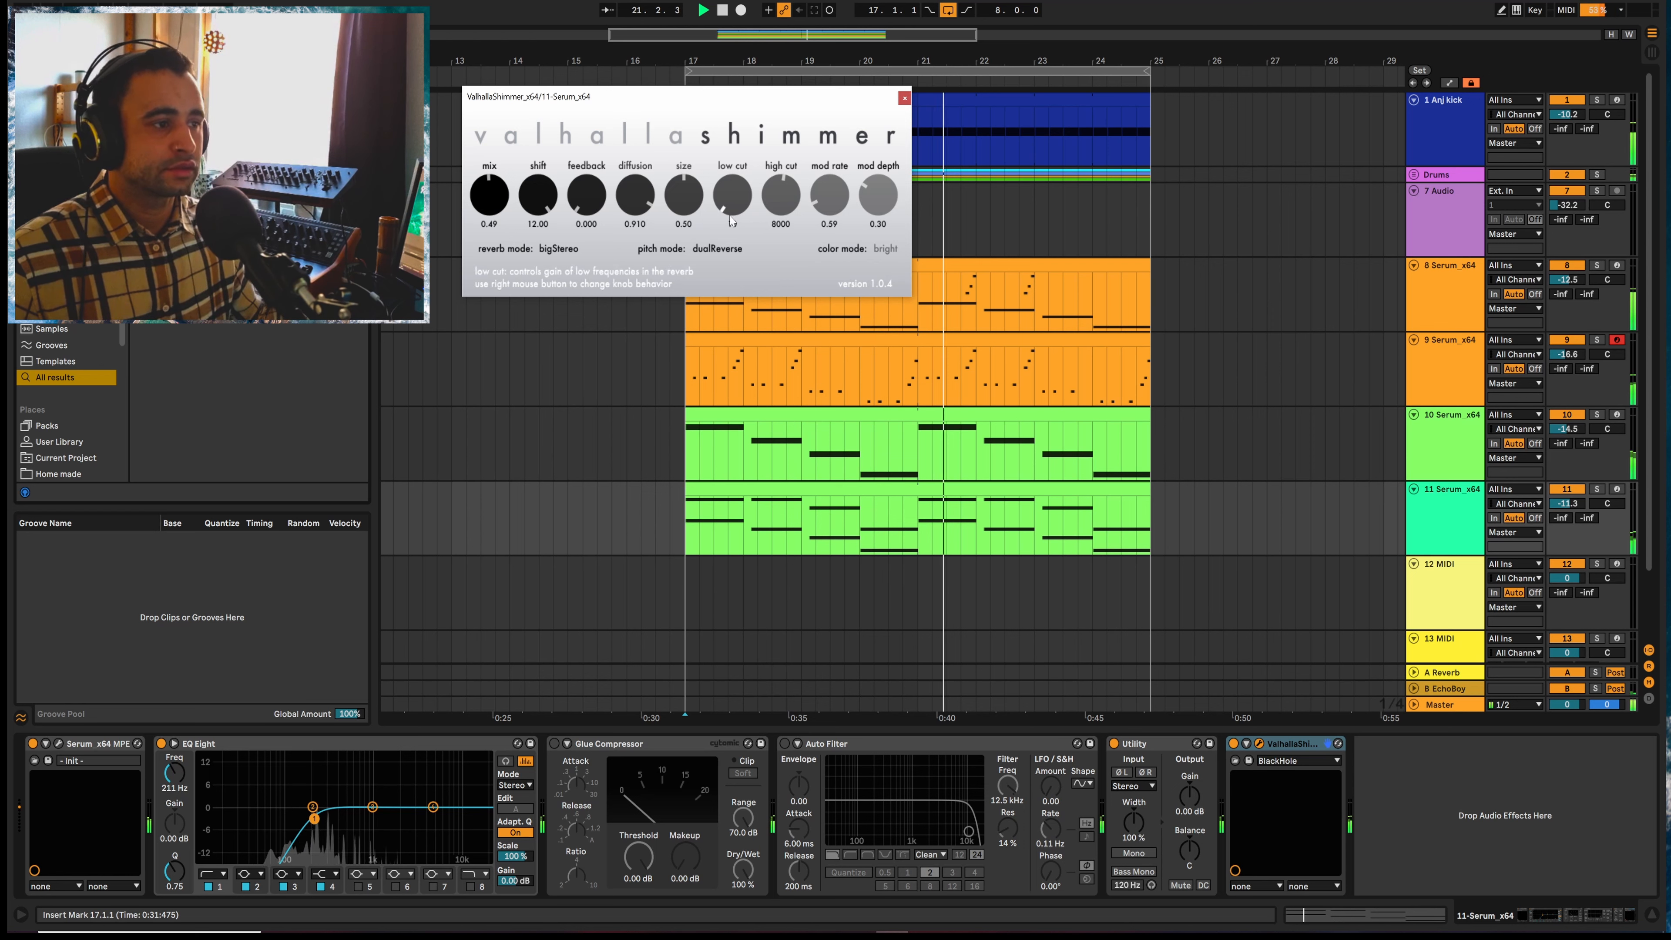
{"action": "left_click_drag", "start_coordinate": [730, 216], "coordinate": [686, 202]}
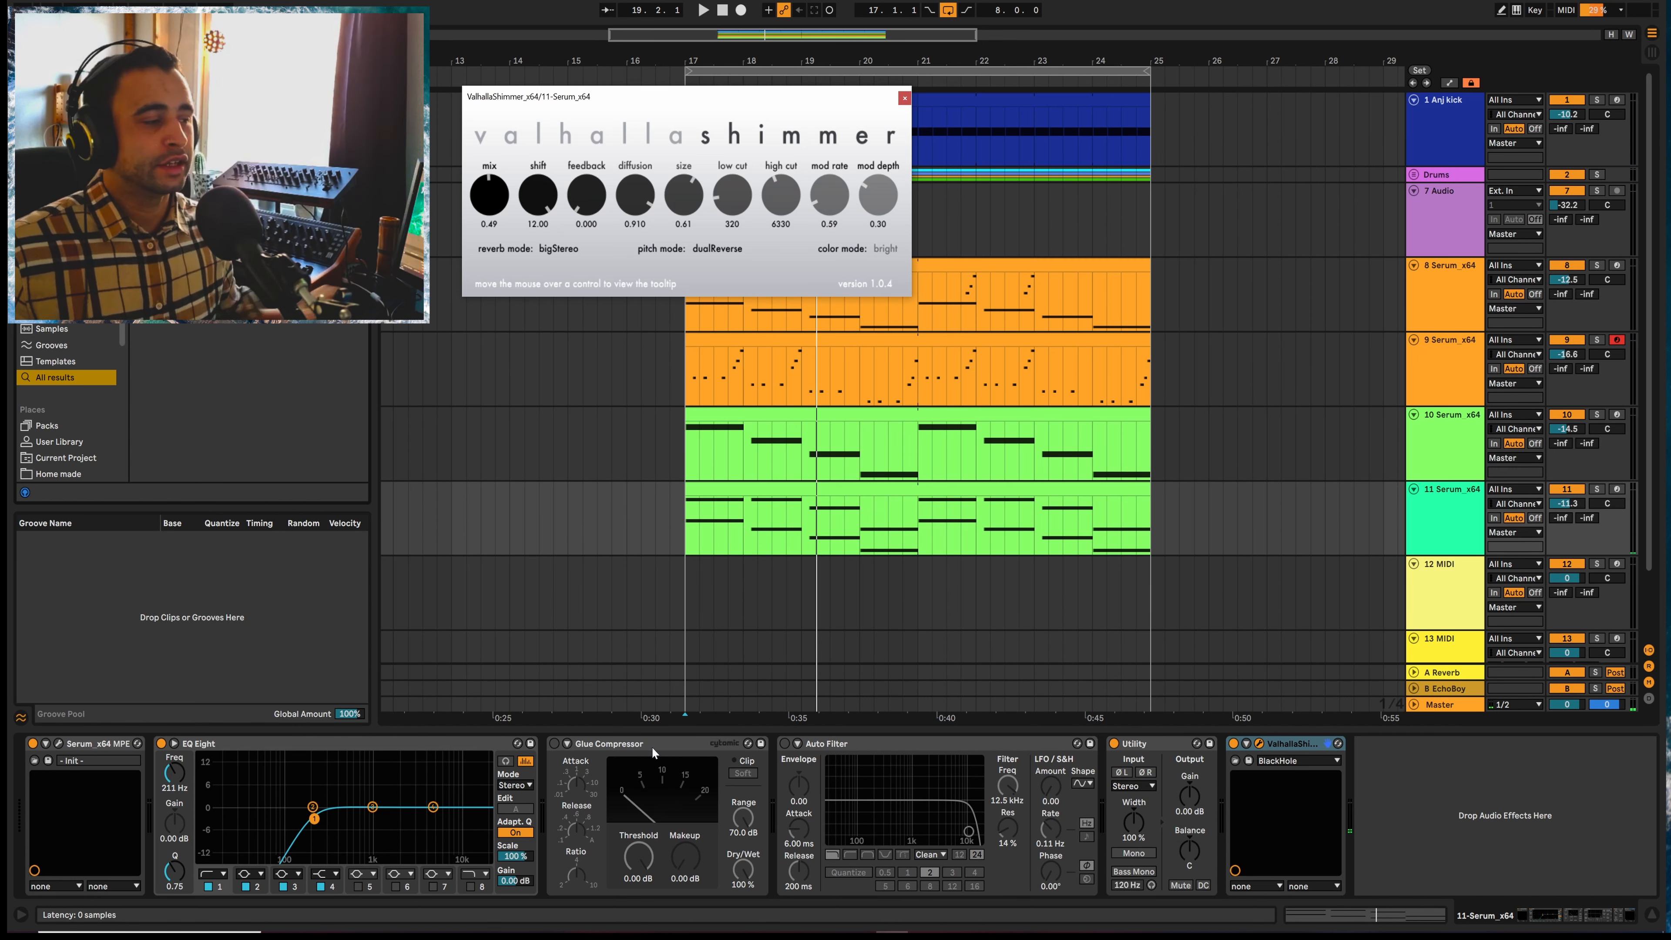
{"action": "left_click", "coordinate": [904, 98]}
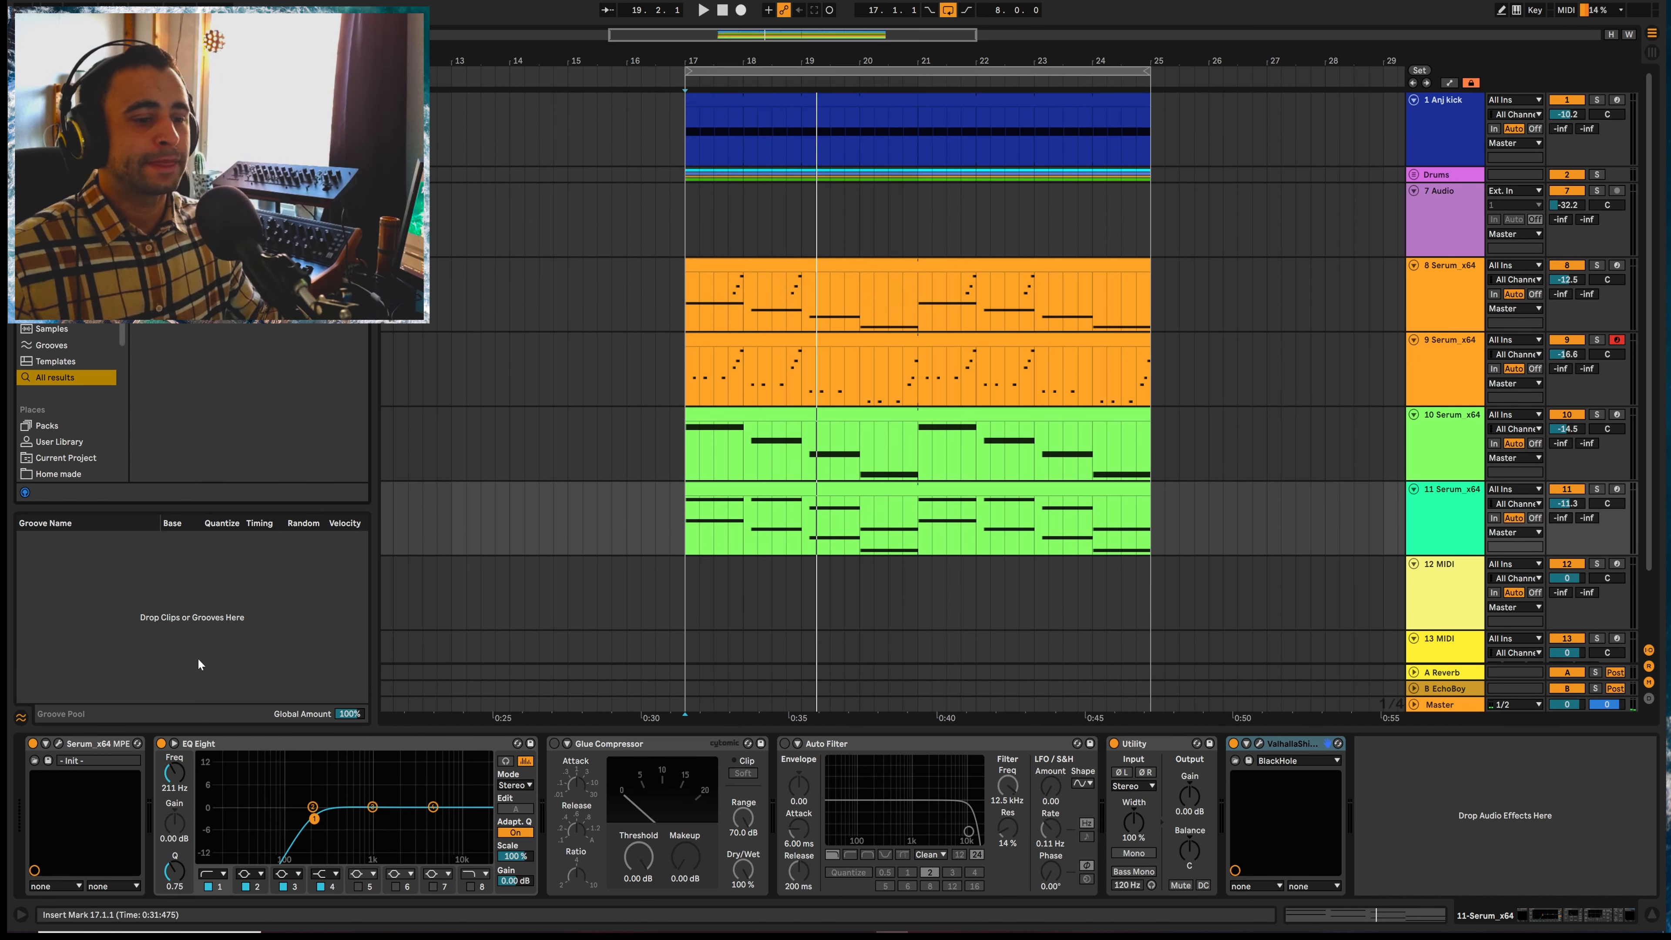
Save track 11's Serum patch as the preset "5th pad" in the OOTL Free pack folder and close the synth window
{"action": "left_click", "coordinate": [59, 743]}
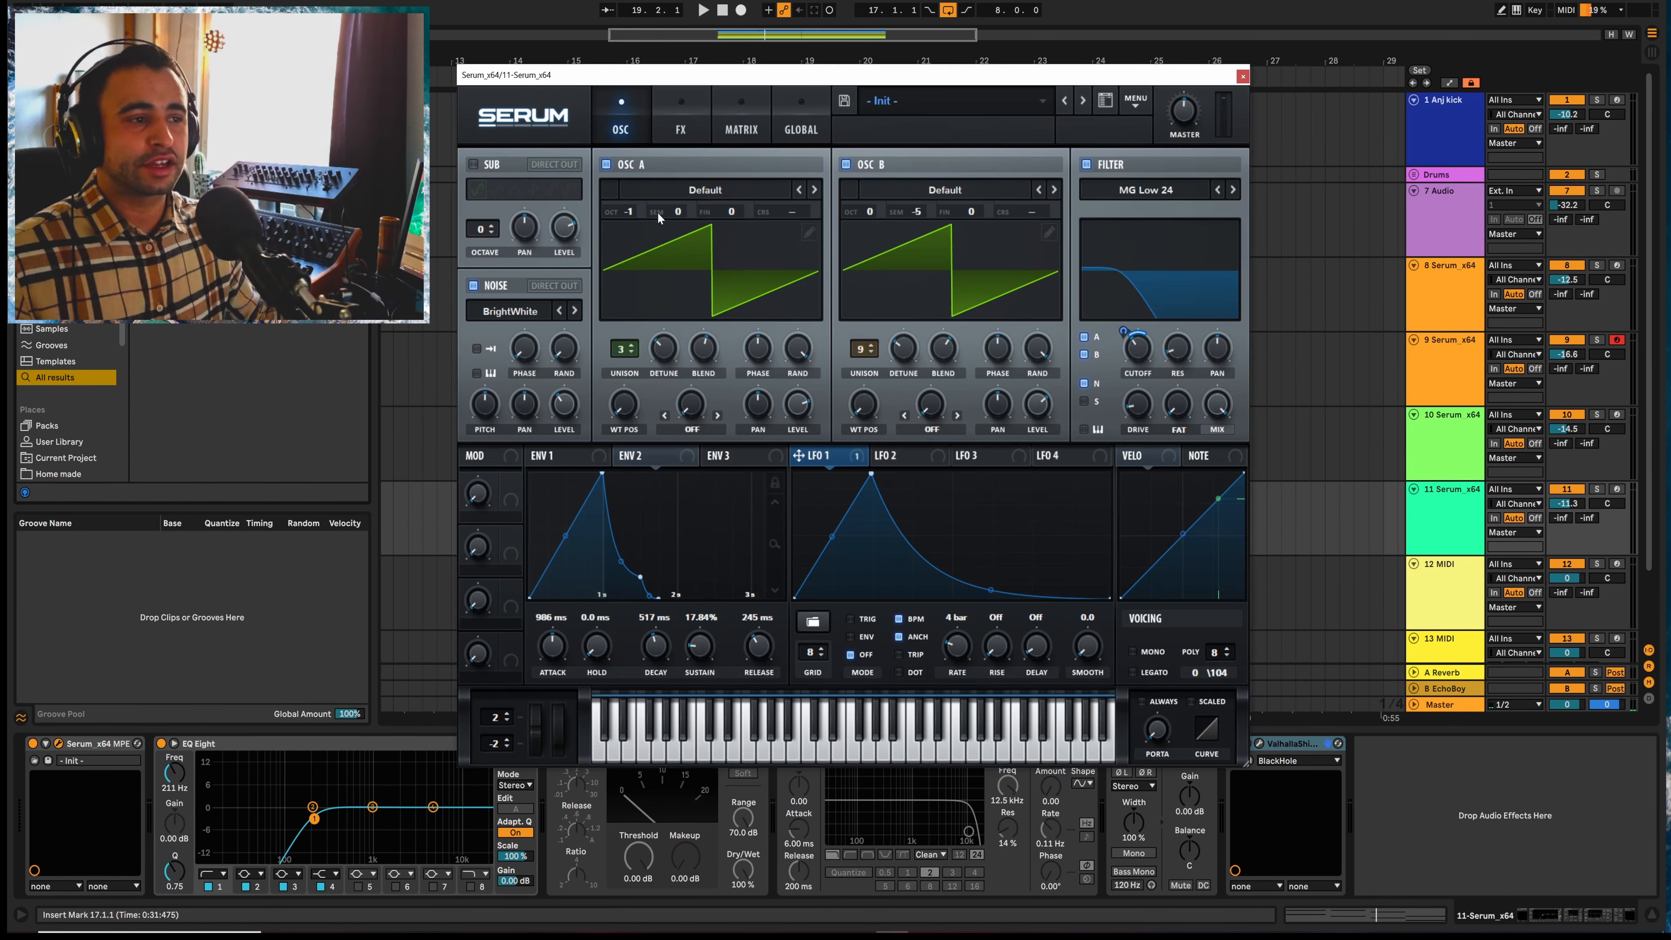
{"action": "left_click", "coordinate": [846, 101]}
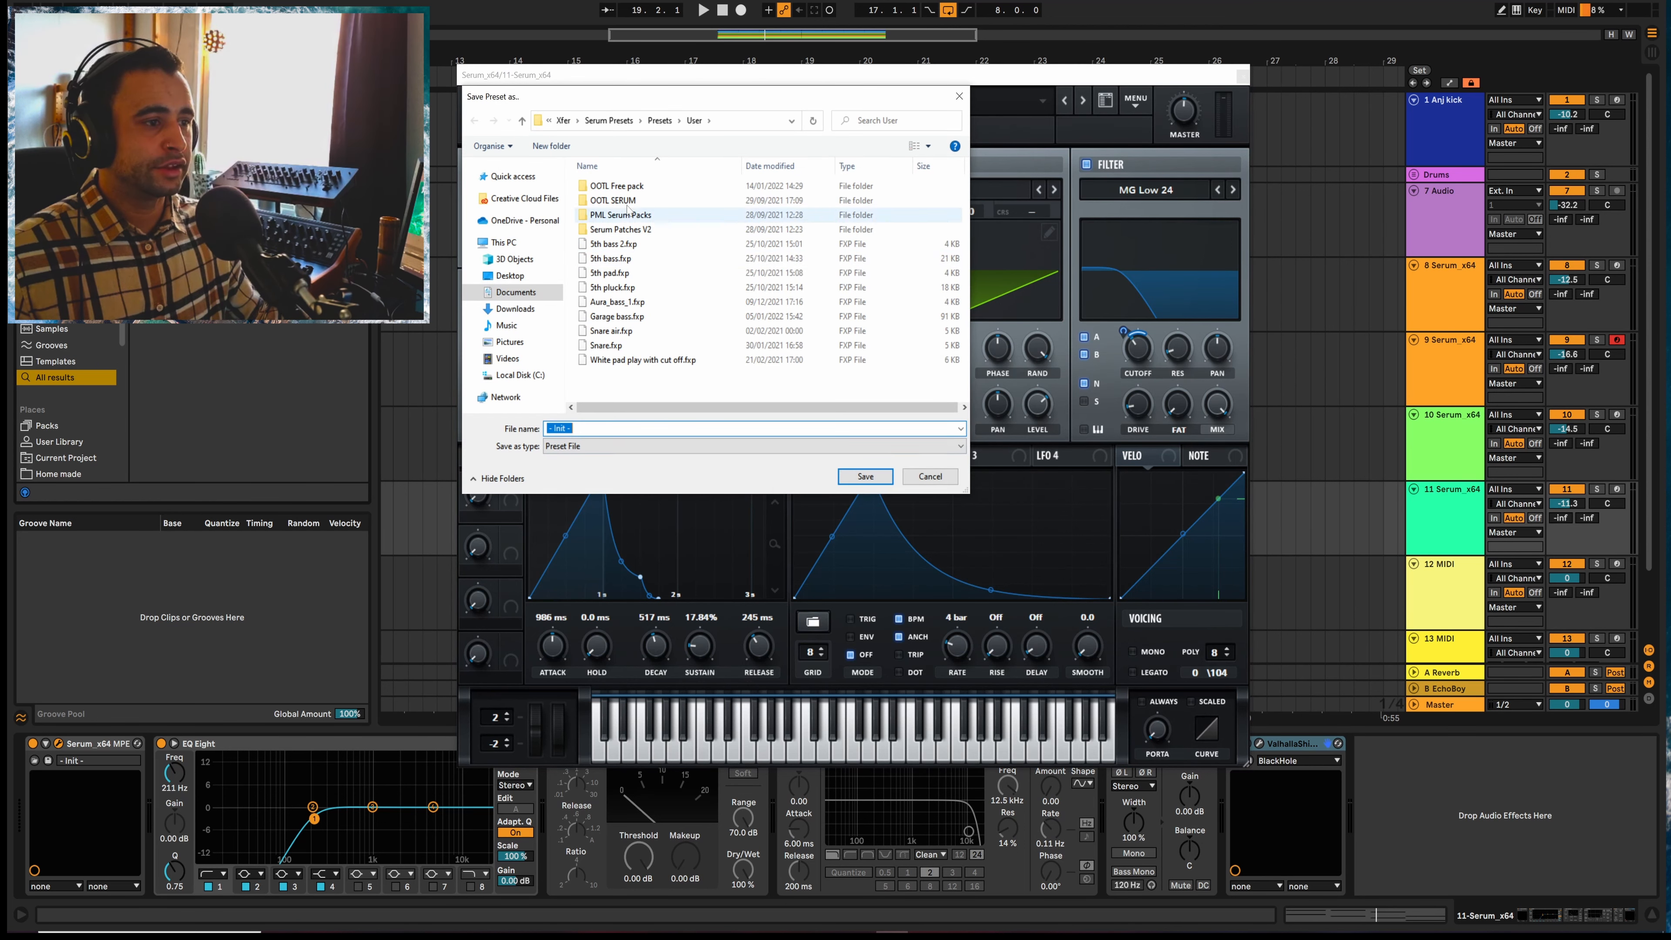
{"action": "double_click", "coordinate": [617, 186]}
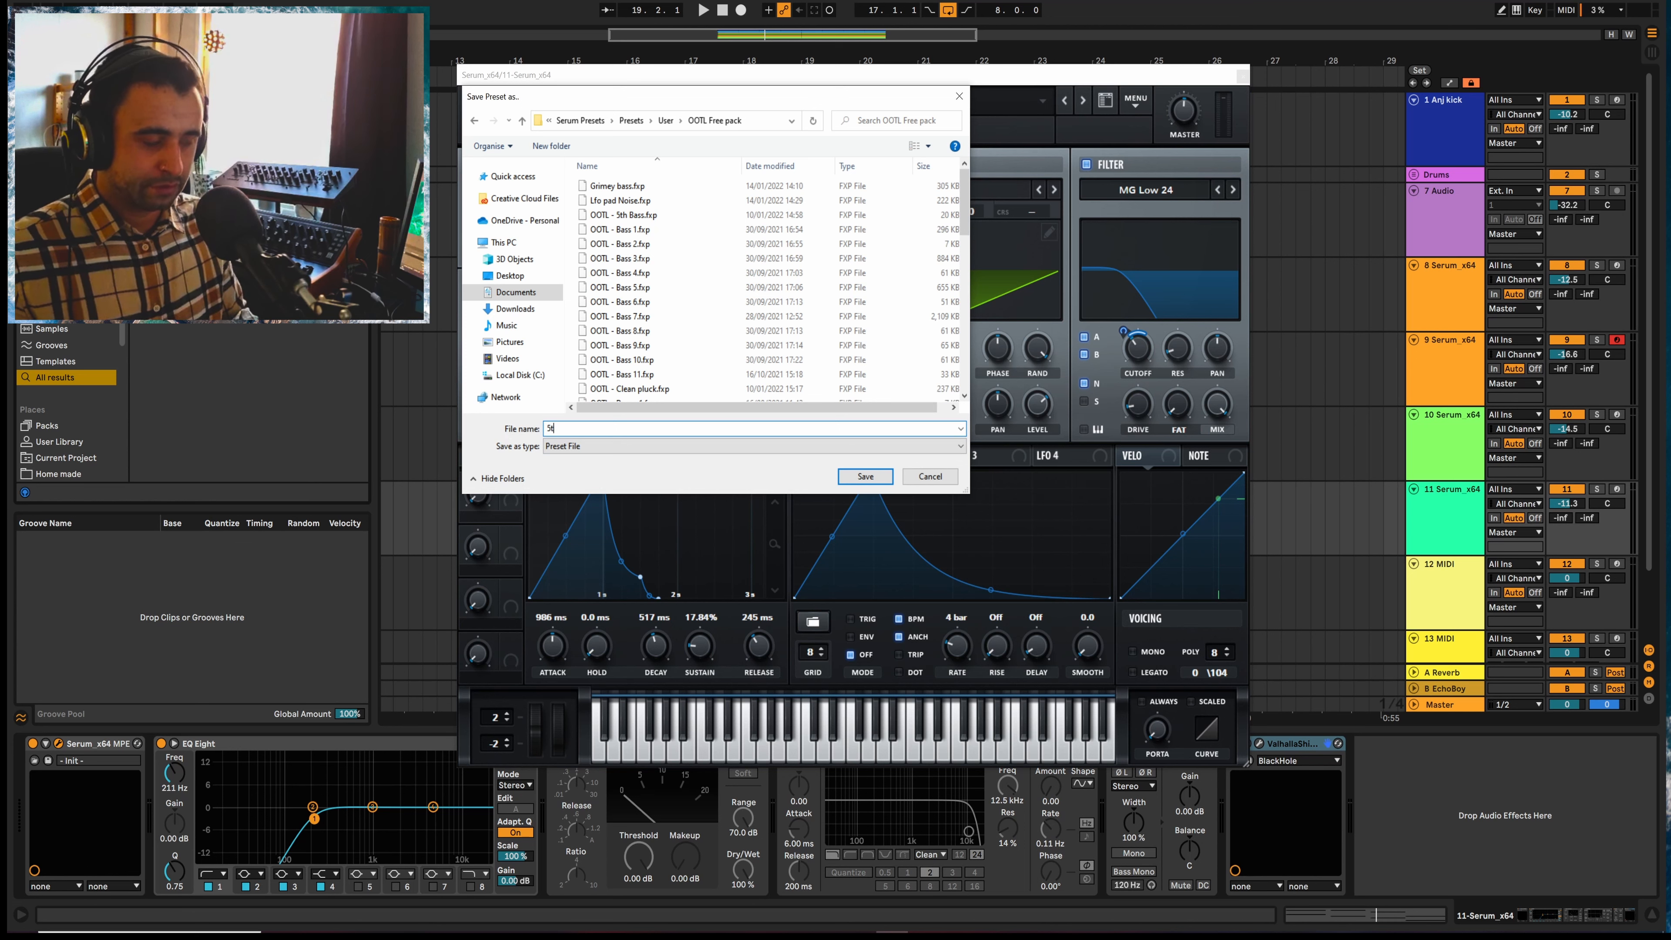
{"action": "type", "text": "5th pad"}
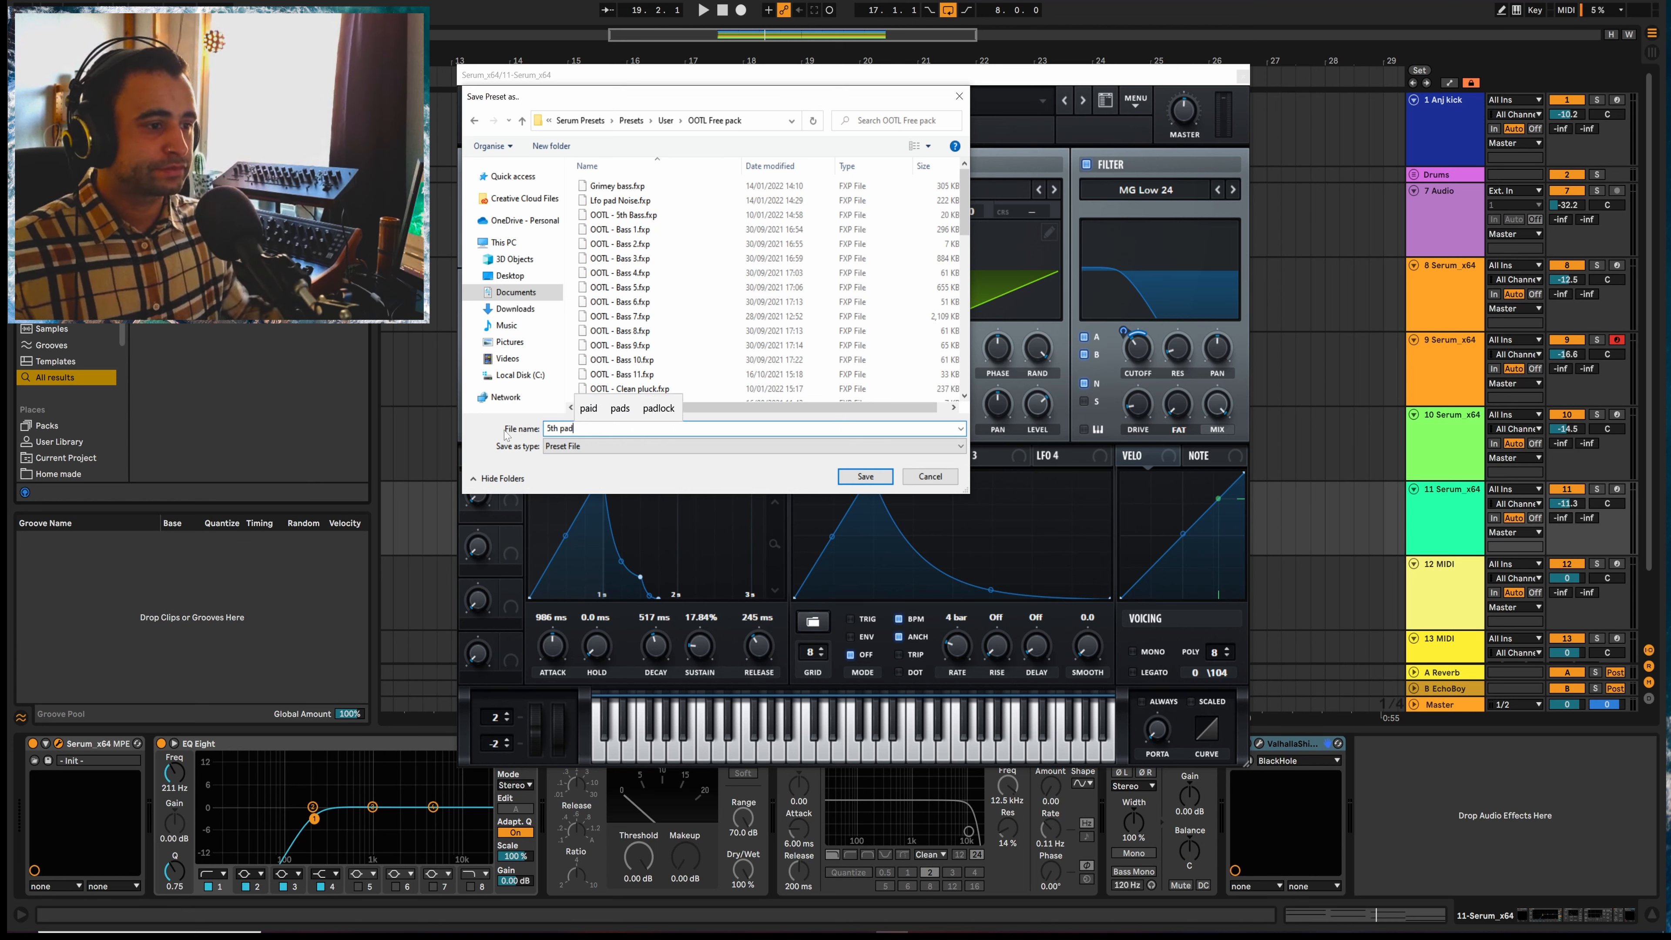
{"action": "left_click", "coordinate": [867, 478]}
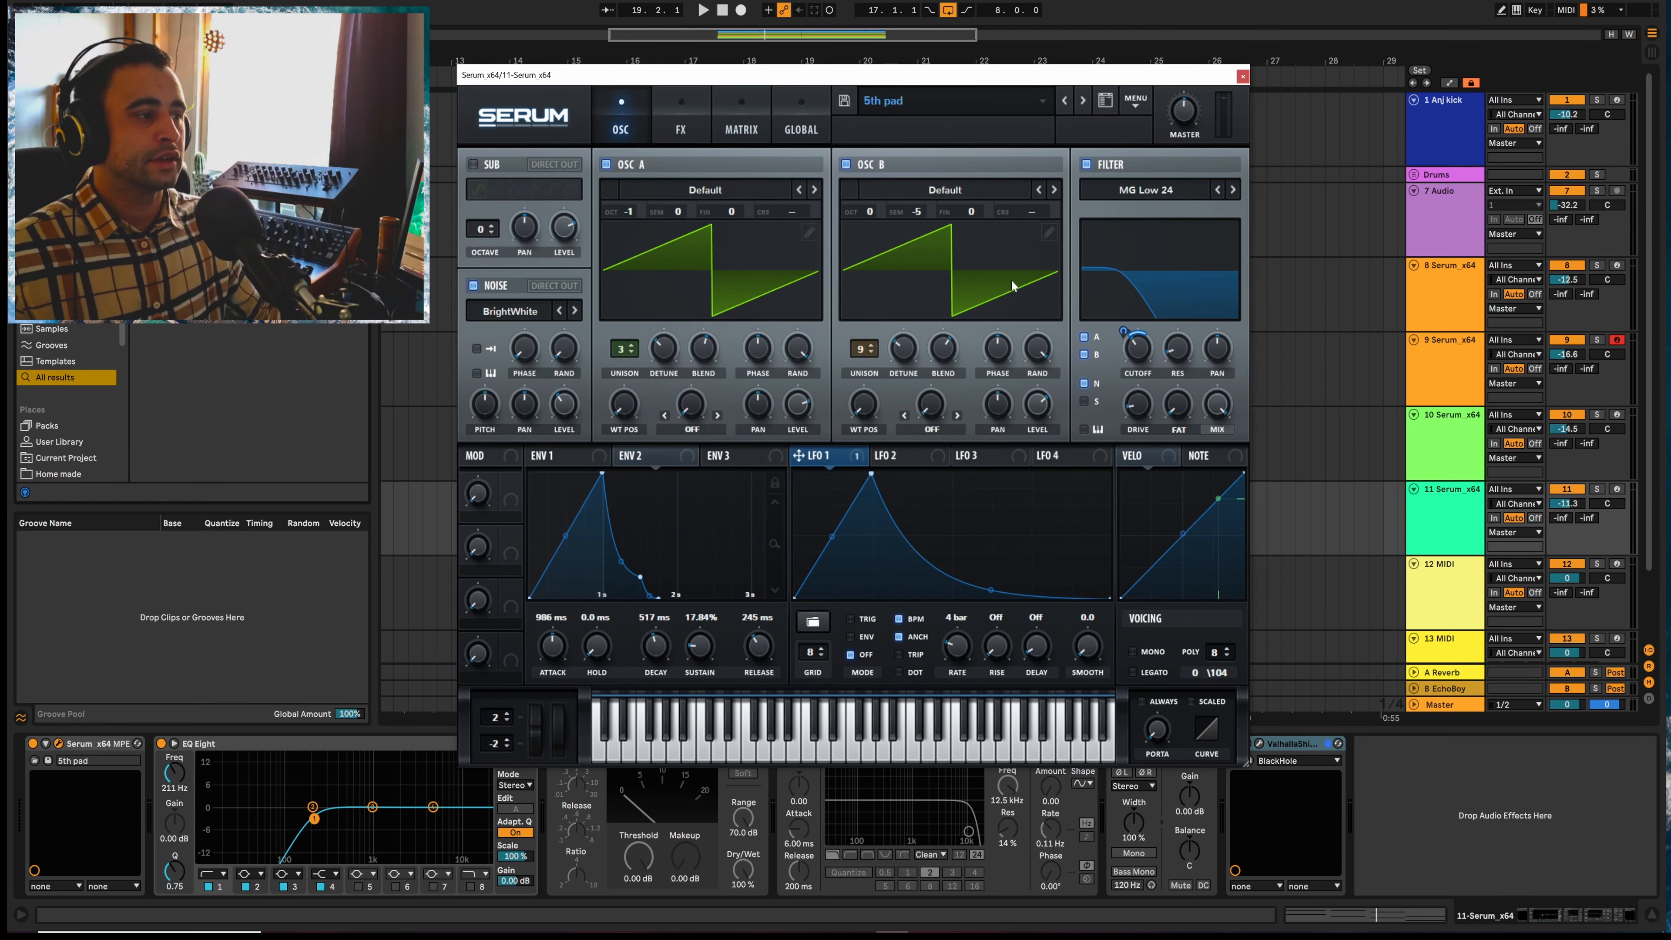
{"action": "left_click", "coordinate": [1243, 77]}
Play the loop from bar 17 to audition all the layers together
{"action": "left_click", "coordinate": [690, 229]}
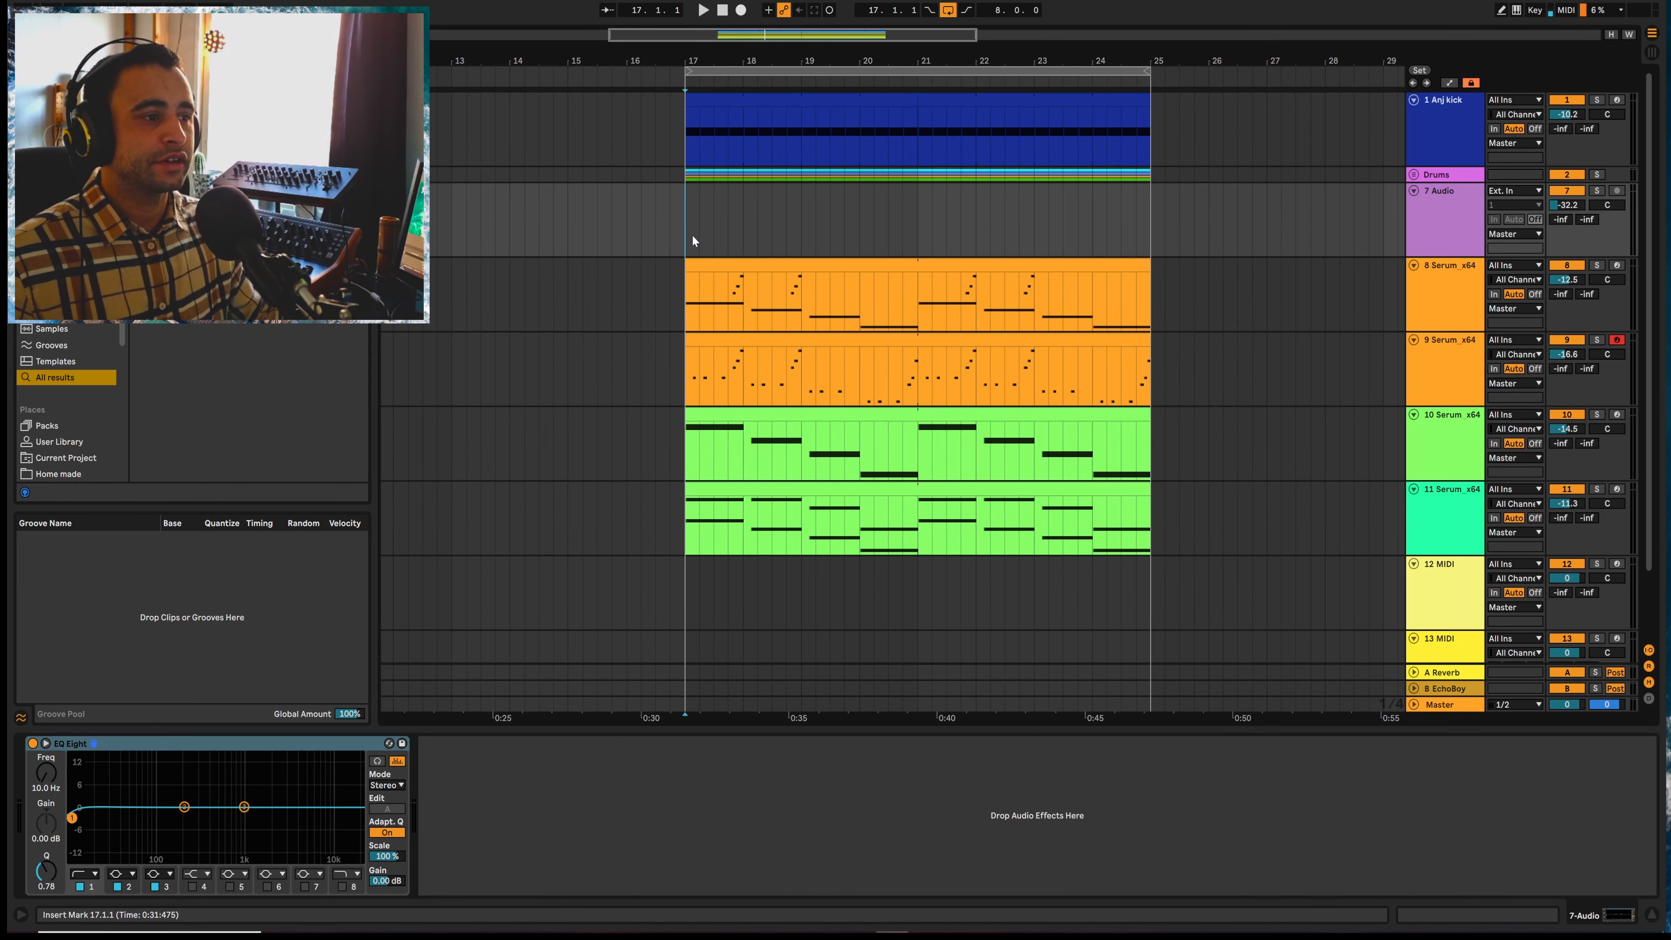
{"action": "key", "text": "space"}
{"action": "left_click_drag", "start_coordinate": [953, 58], "coordinate": [802, 65]}
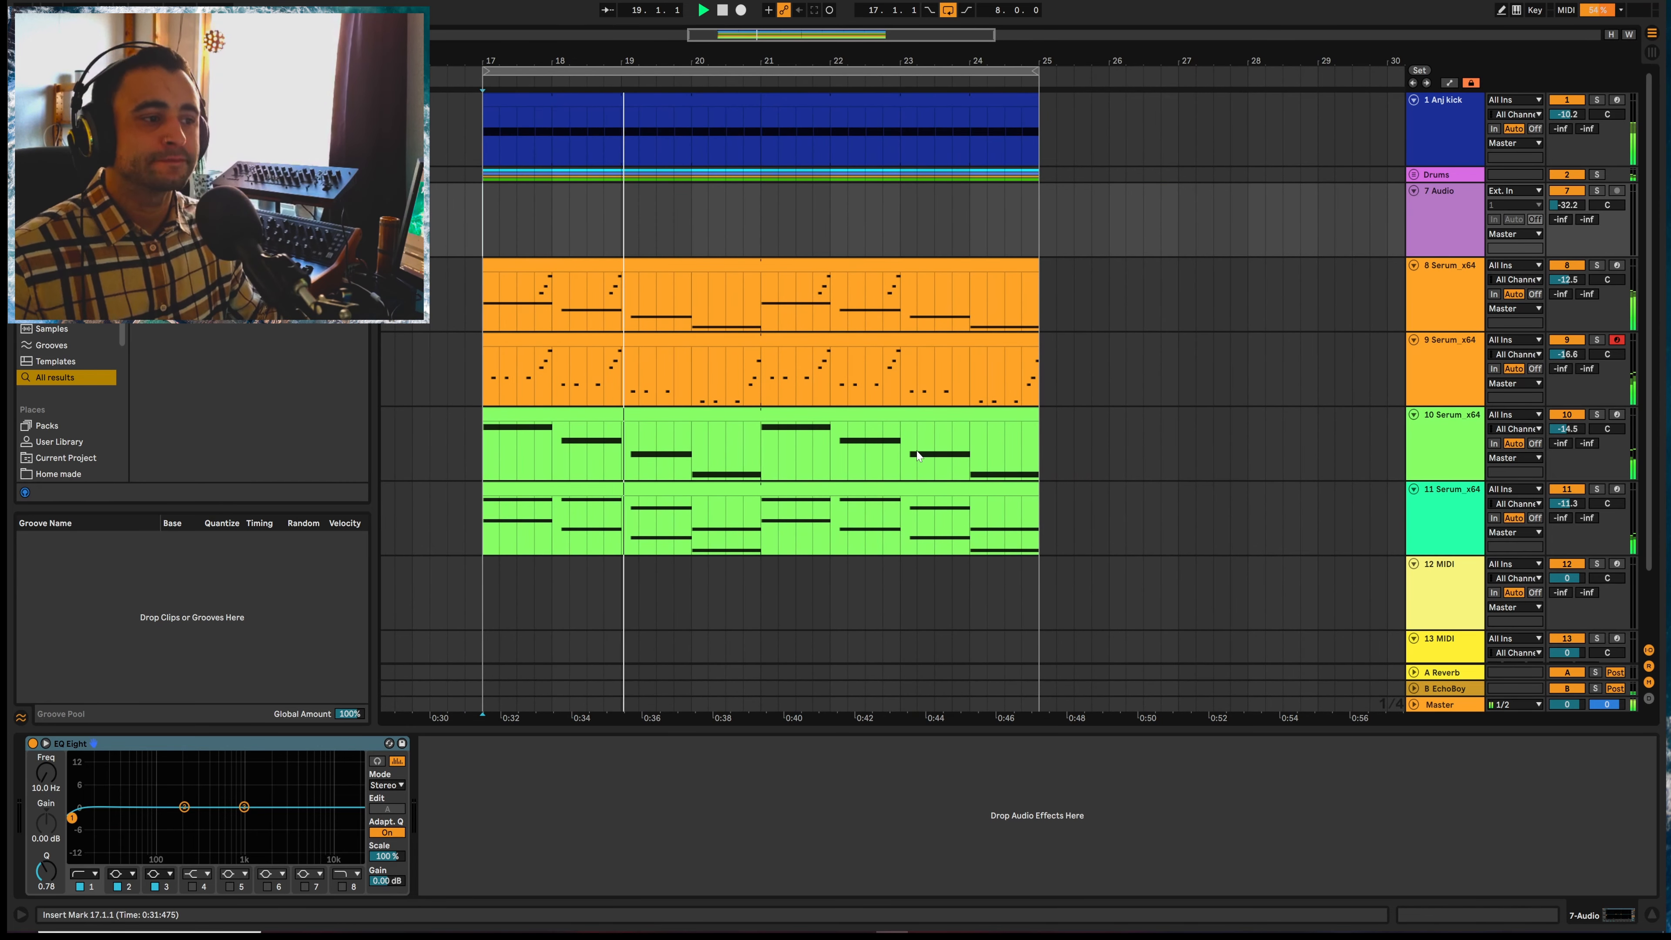